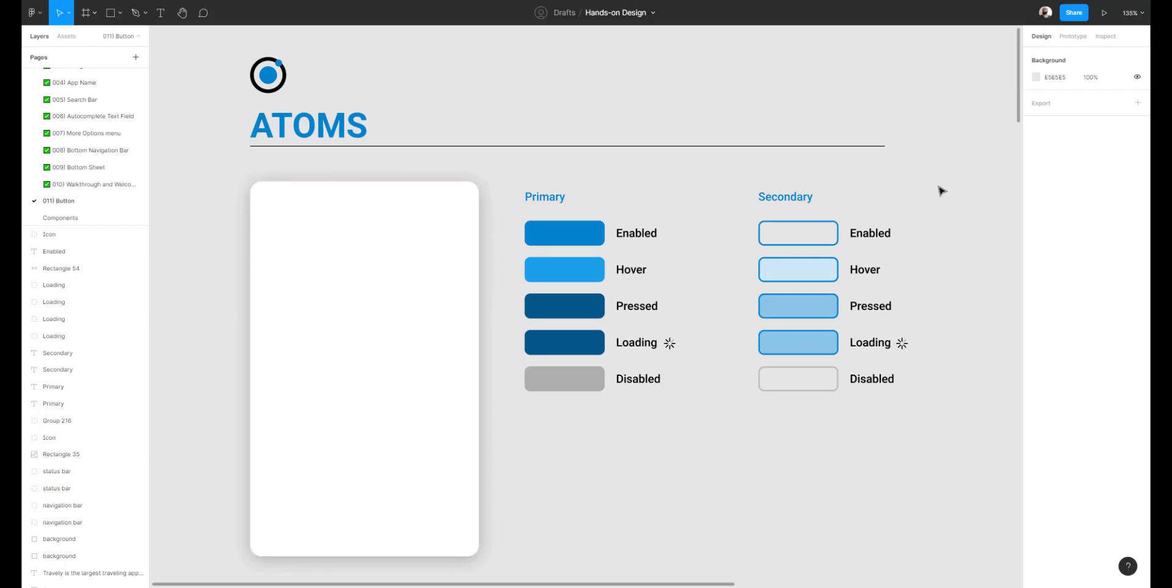
Hide the interface panels and examine the primary and secondary button shapes and state labels in the Atoms section.
key(ctrl+backslash)
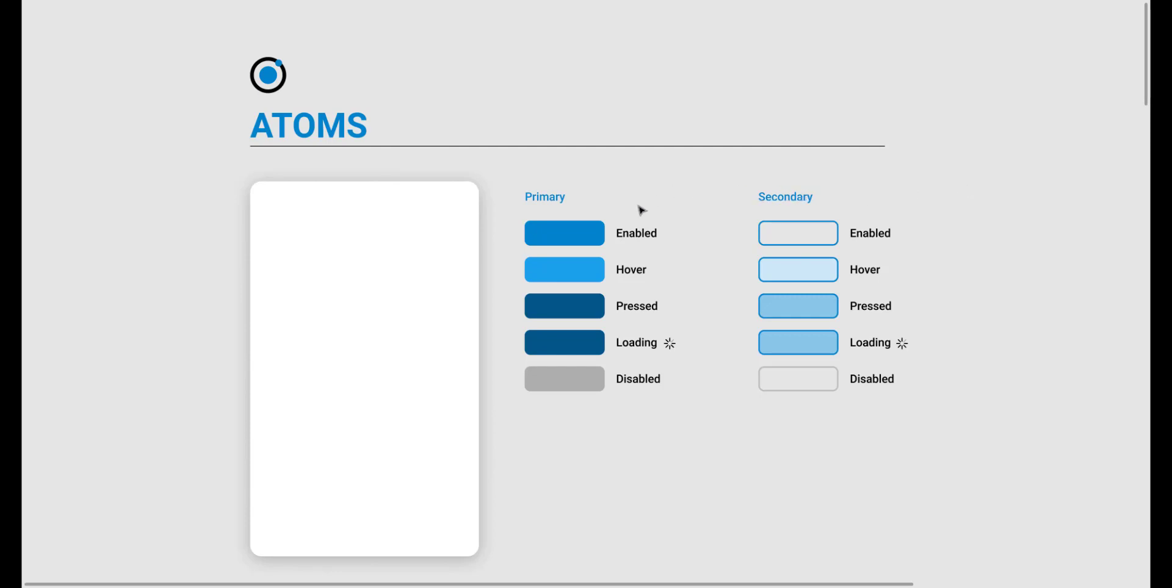
click(645, 237)
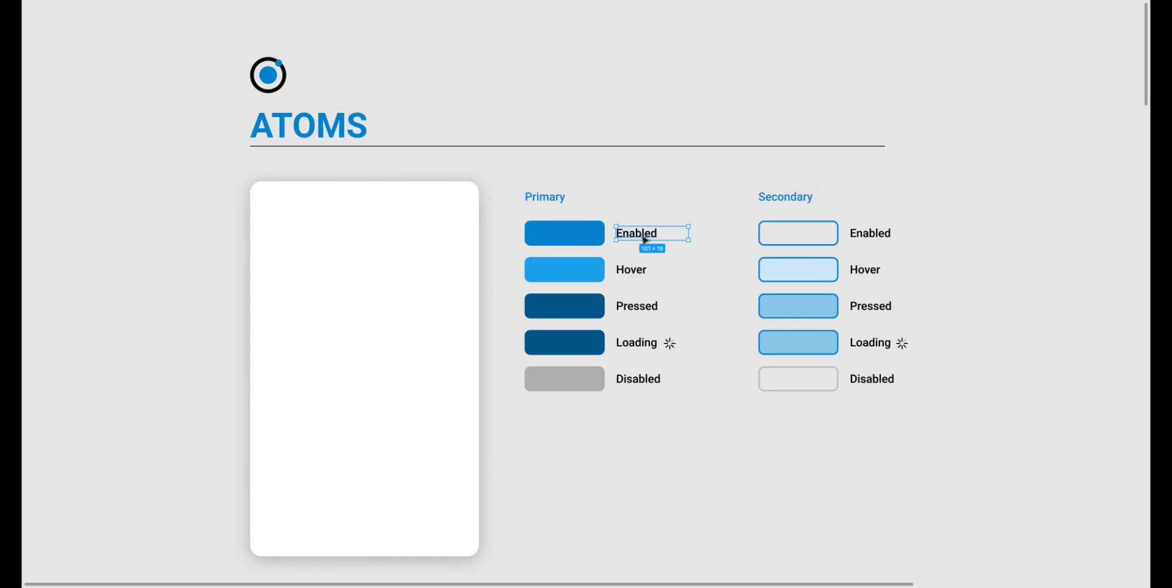
click(590, 245)
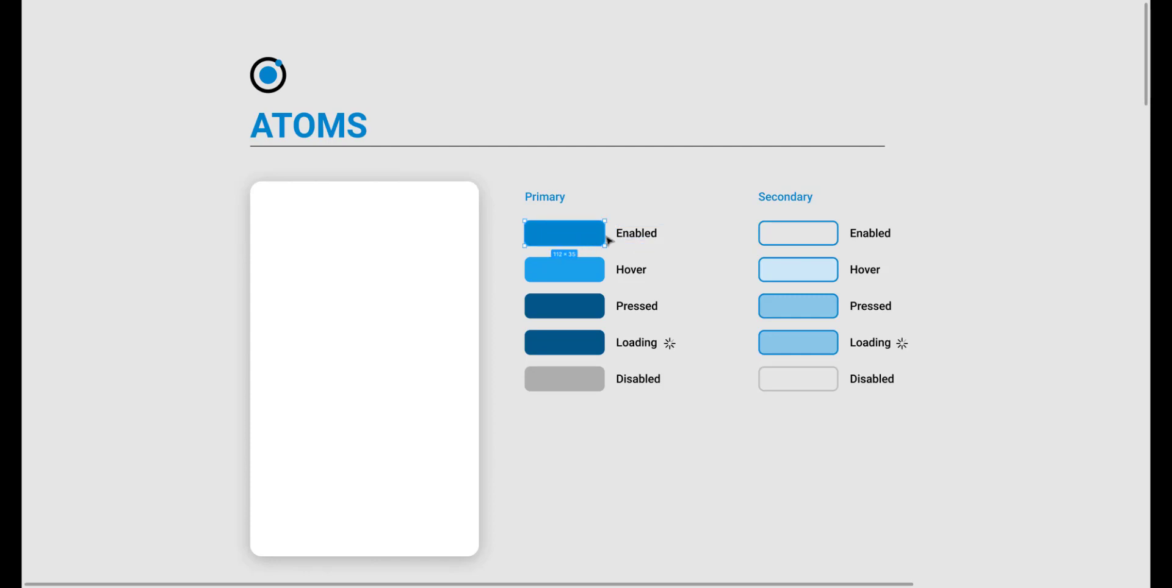
click(635, 217)
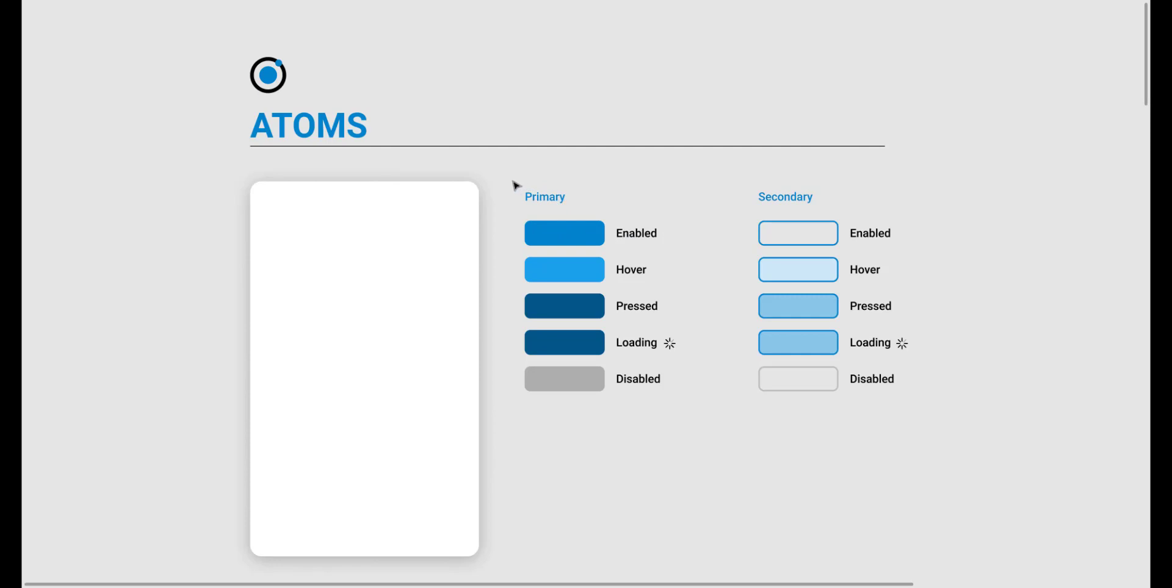
drag(515, 182, 691, 445)
click(743, 208)
drag(742, 179, 981, 438)
click(715, 343)
Compare the Molecules buttons with the separate label and shape of the primary Enabled button in the Atoms section.
scroll(1018, 246, down, 10)
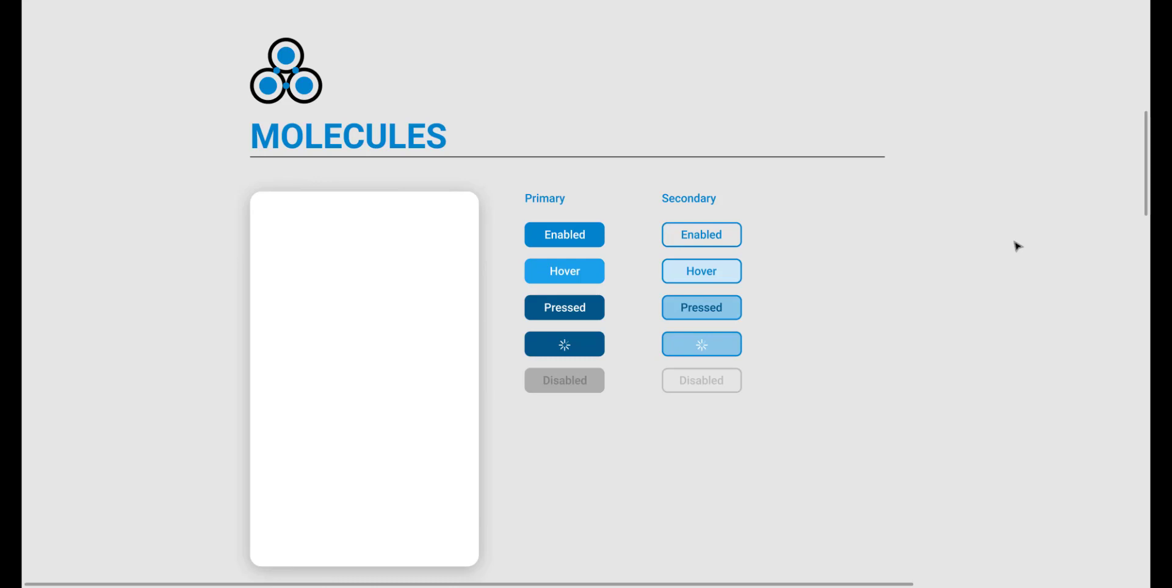
scroll(802, 243, up, 8)
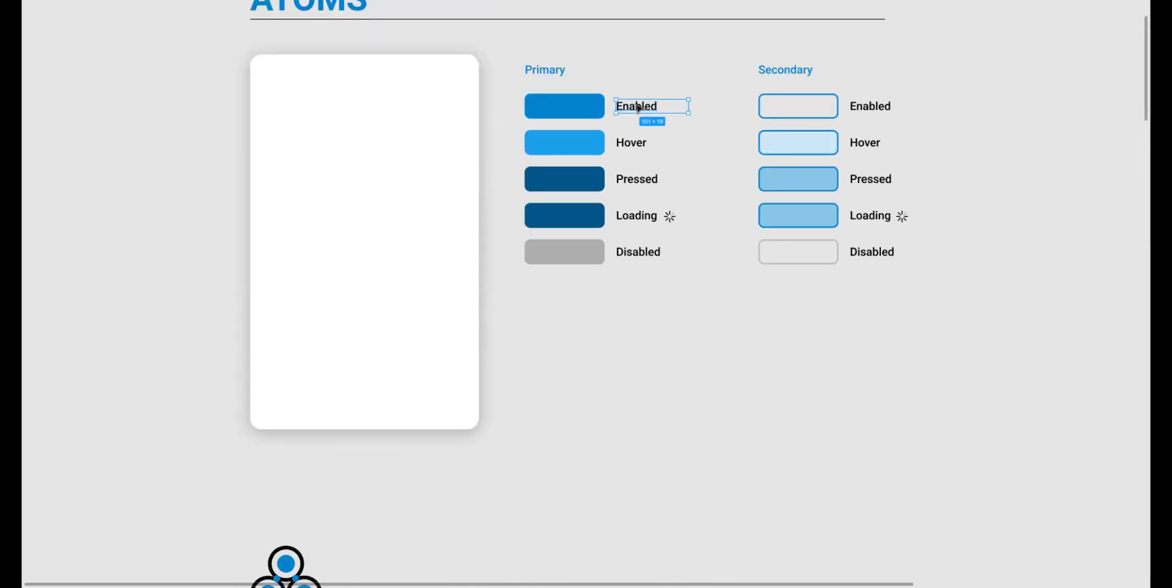
click(583, 113)
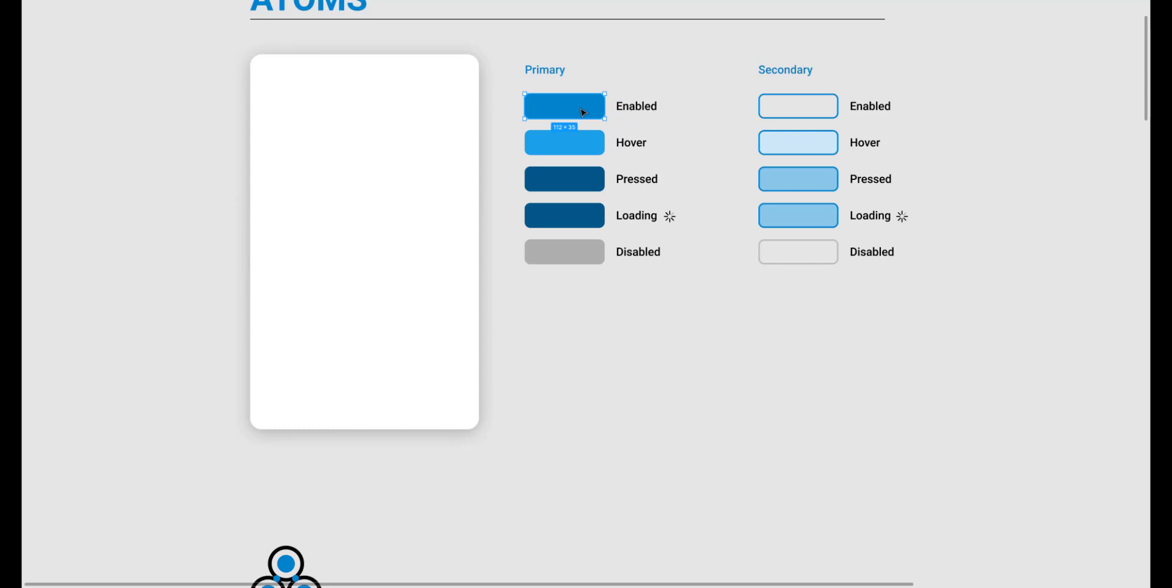
scroll(580, 111, up, 2)
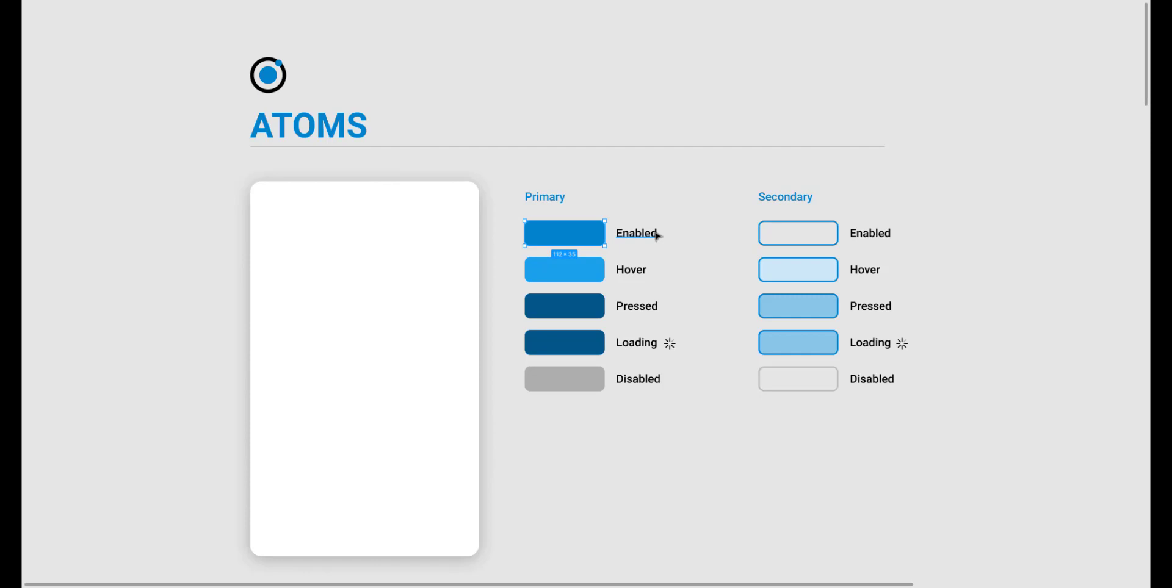
Examine the primary and secondary button groups in the Molecules section, including the secondary Enabled label.
scroll(658, 236, down, 10)
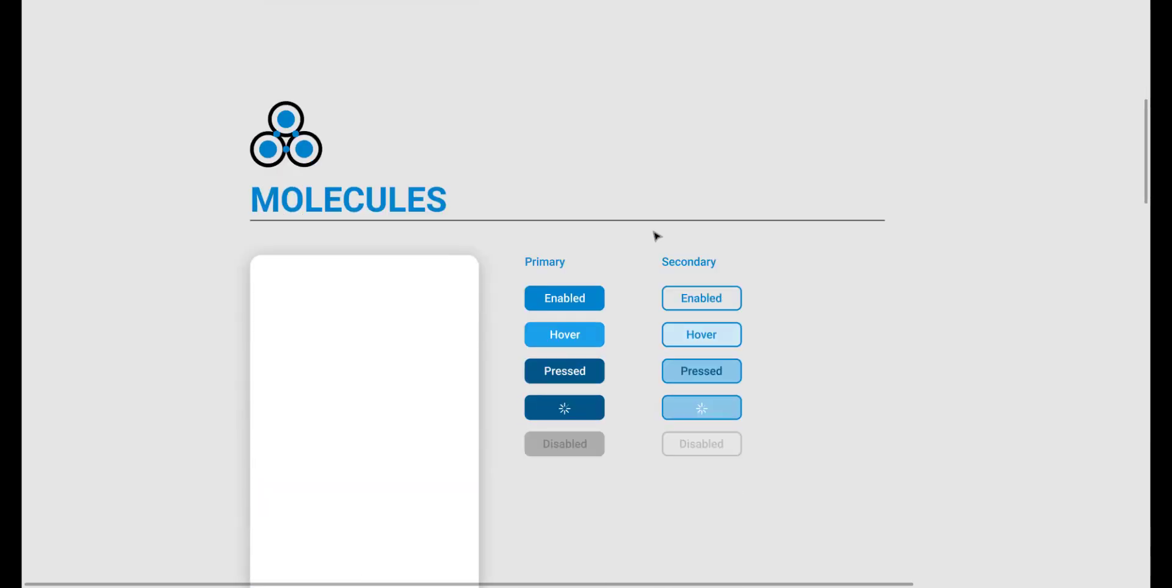
scroll(658, 236, down, 1)
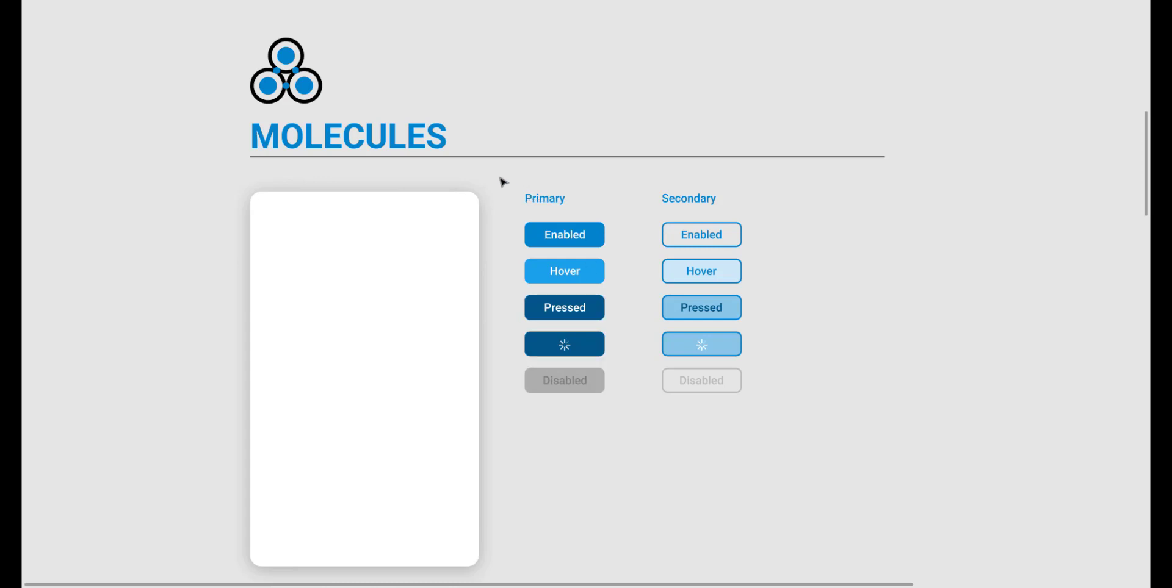
drag(502, 182, 622, 423)
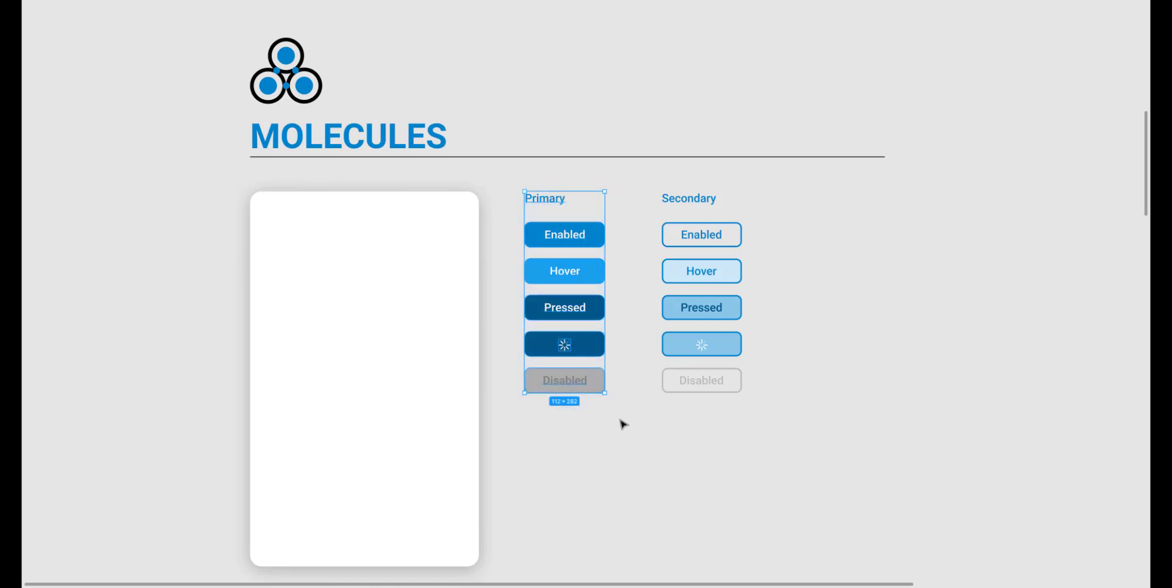
click(646, 184)
drag(646, 184, 780, 454)
click(790, 426)
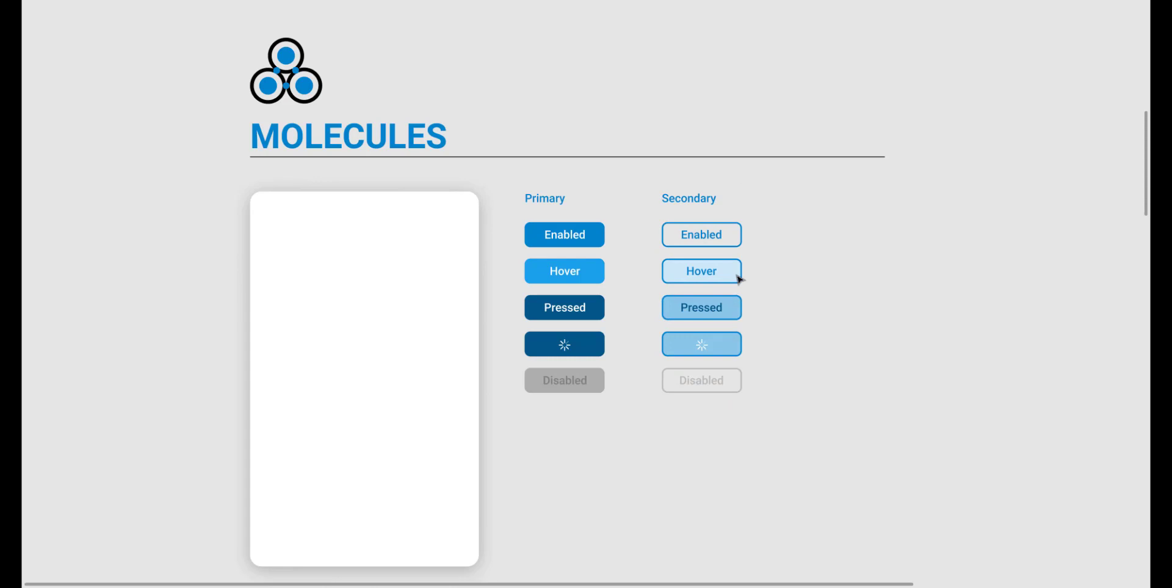
click(706, 235)
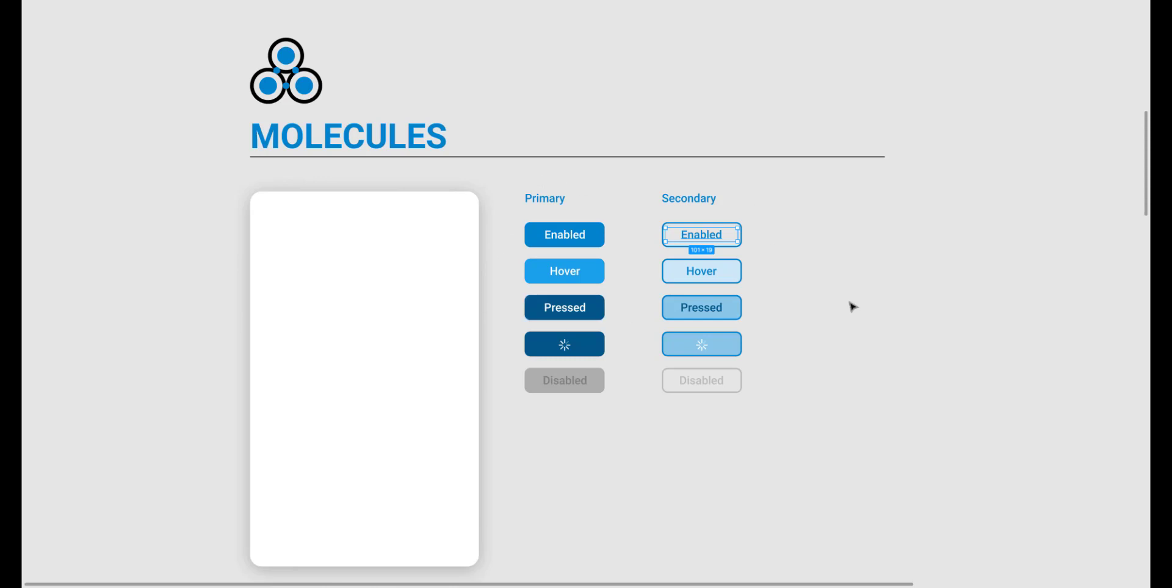
Examine the Organisms screen with its paired Enabled buttons and compare it with the Molecules section.
scroll(853, 307, down, 10)
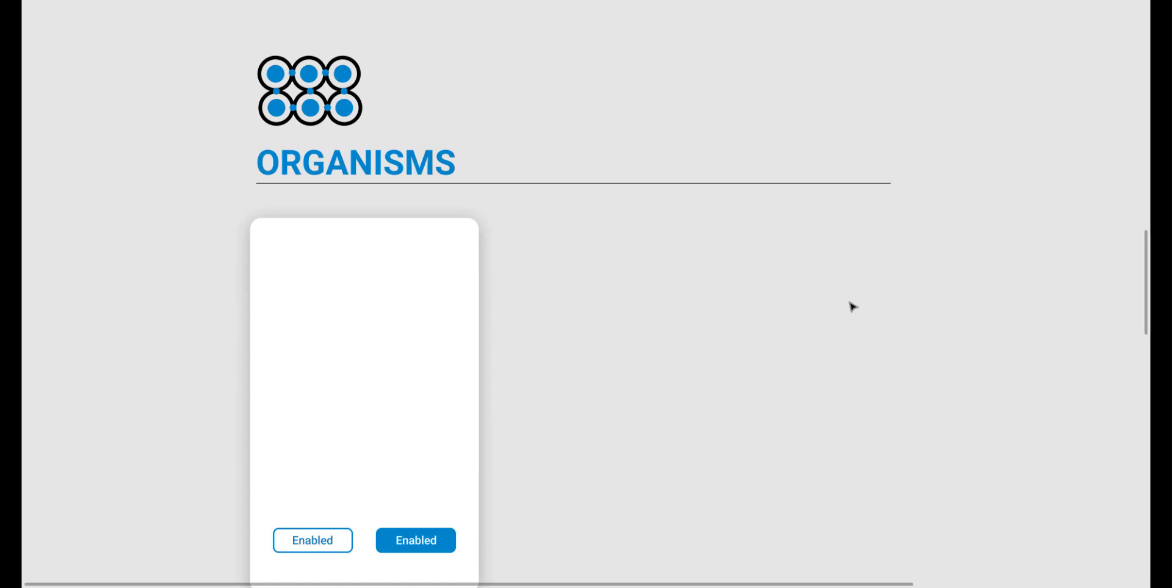
scroll(853, 307, down, 1)
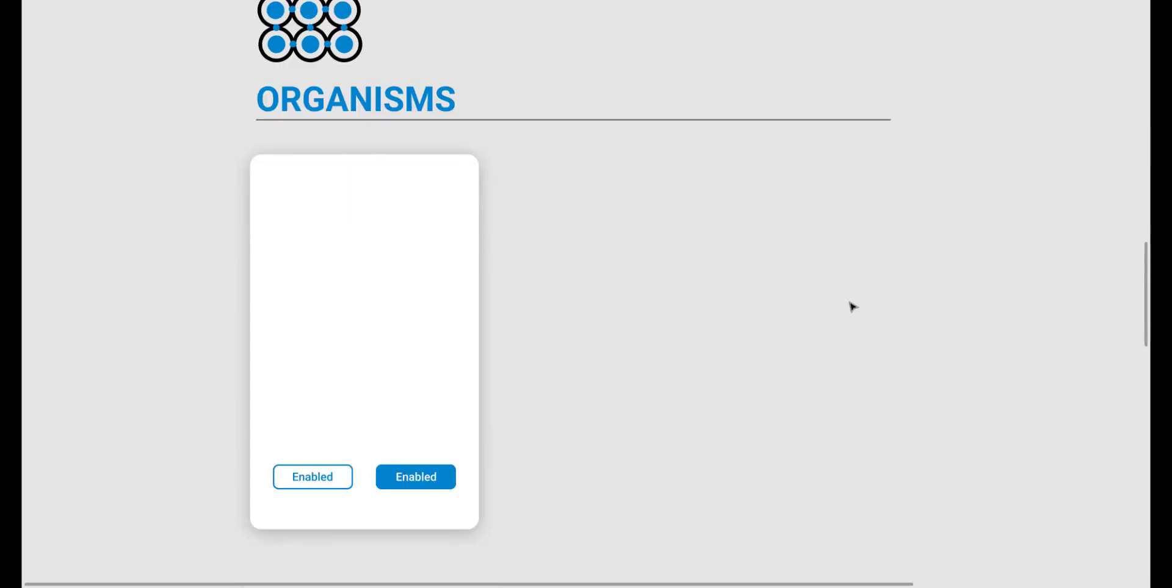
click(410, 275)
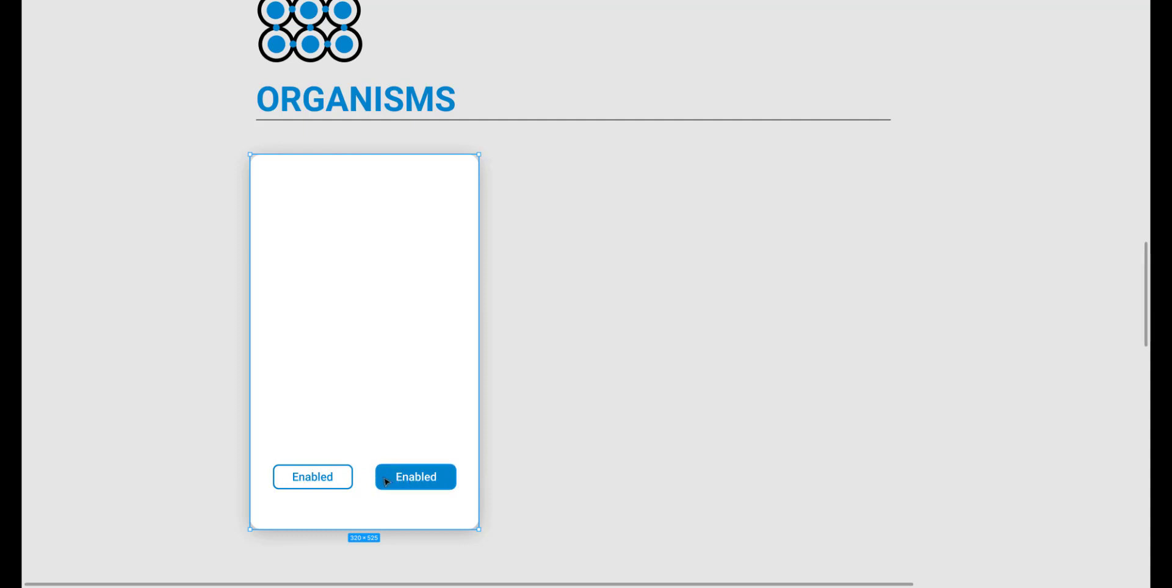
scroll(382, 362, up, 10)
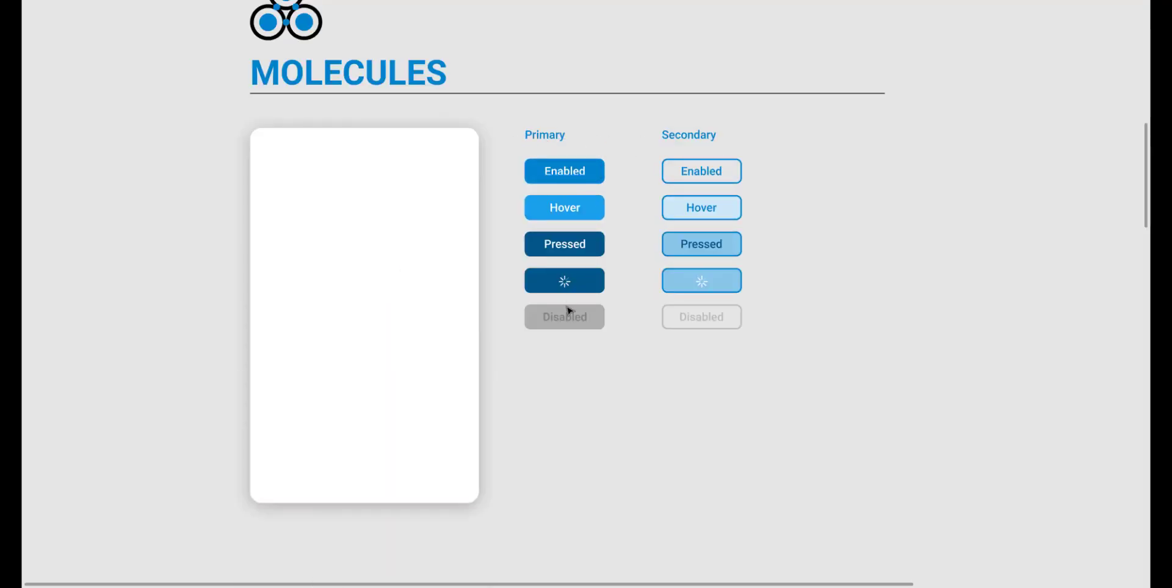
scroll(583, 335, down, 10)
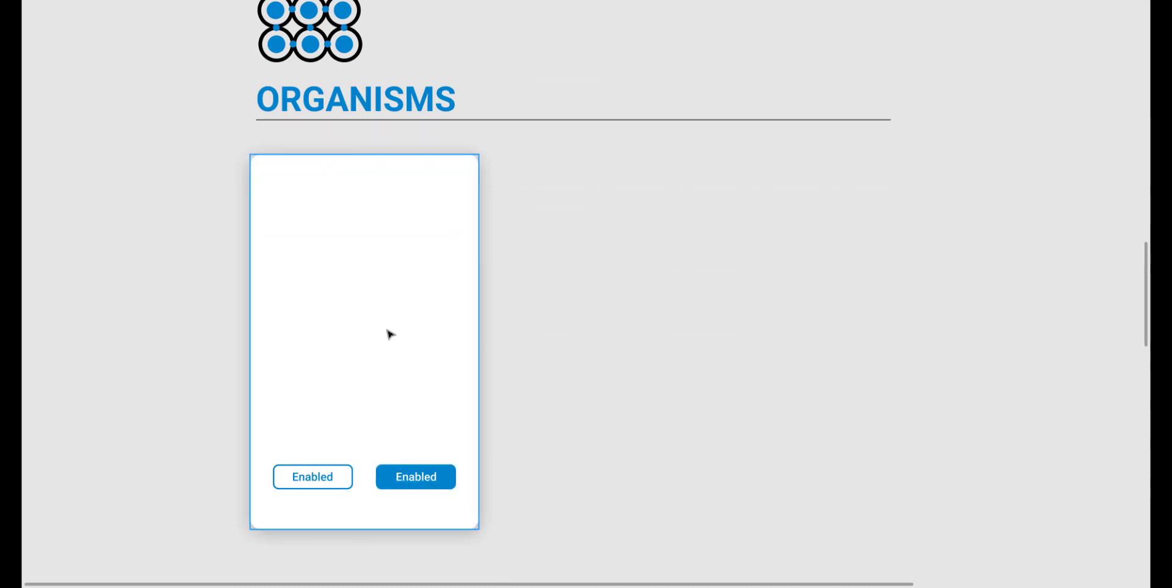
scroll(534, 329, up, 1)
scroll(498, 363, down, 1)
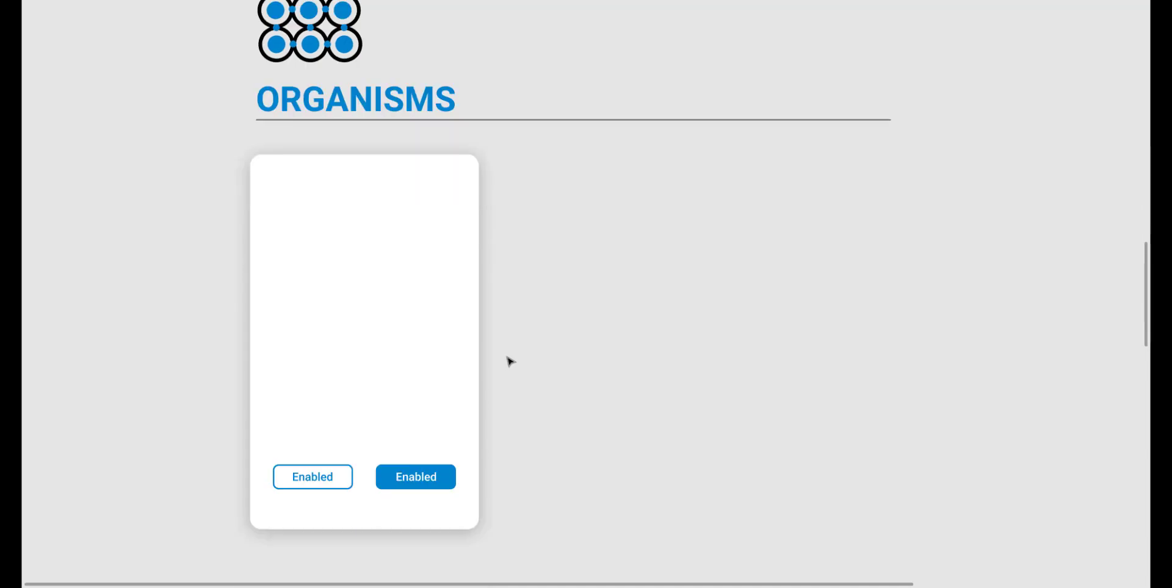
Examine the Templates screen layout with its cover, photo, title, text and label button placeholders.
scroll(511, 361, down, 9)
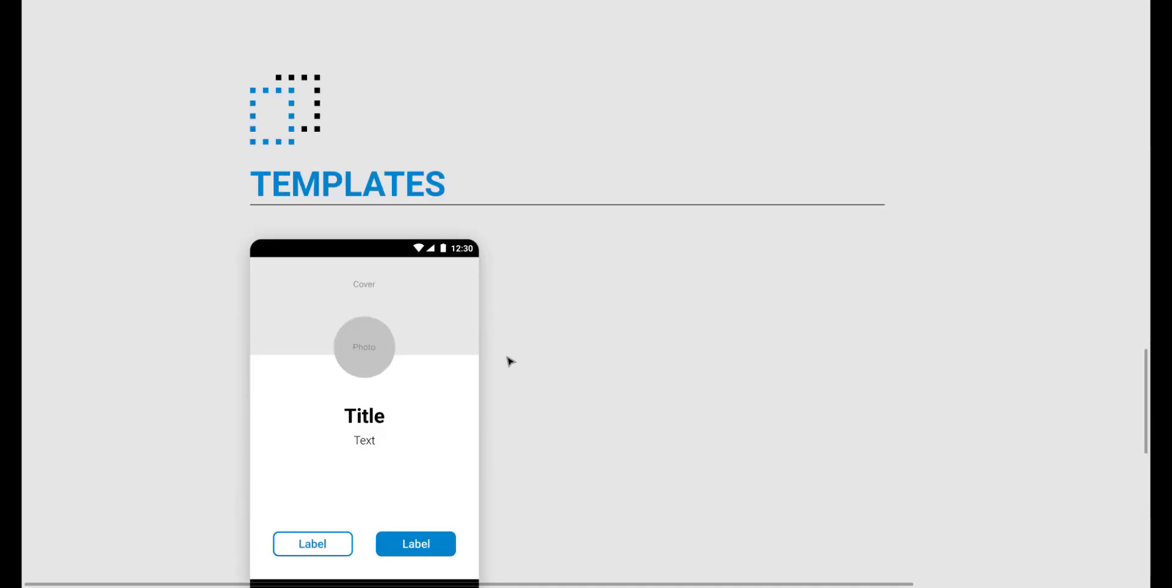
scroll(510, 361, down, 2)
scroll(511, 362, up, 2)
scroll(510, 361, down, 1)
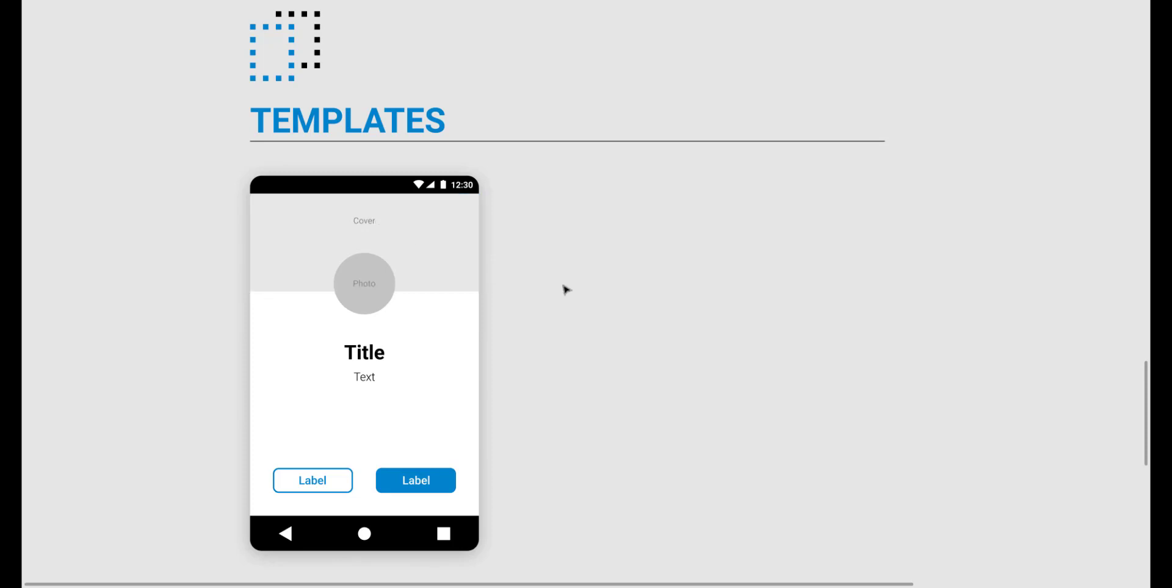
scroll(565, 290, down, 2)
scroll(566, 290, up, 2)
Compare the Travely welcome screen in the Pages section with the placeholder layout in the Templates section.
scroll(563, 285, down, 8)
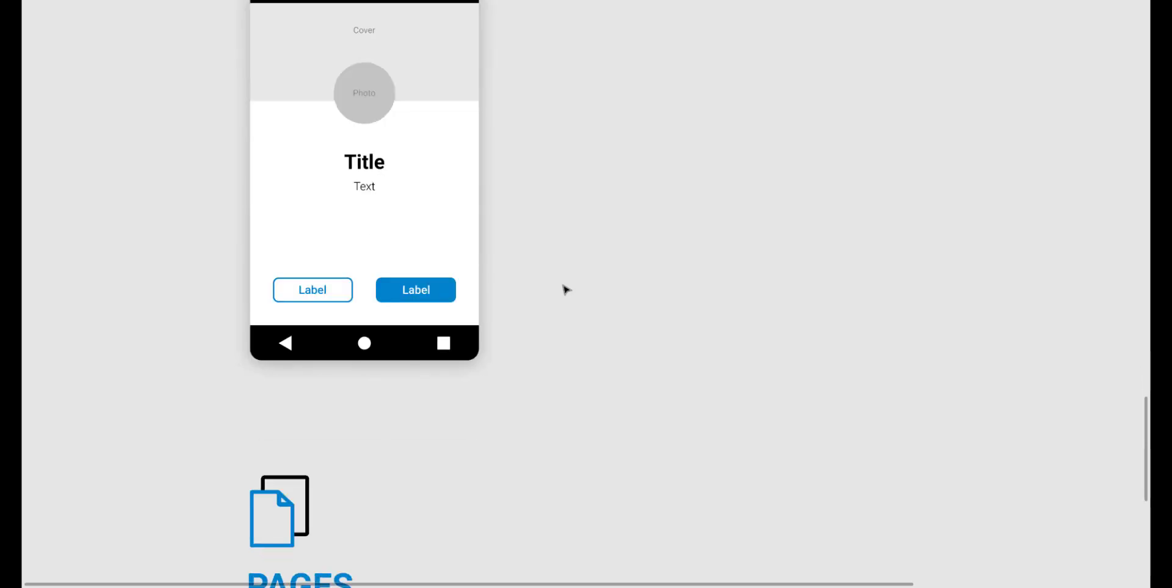
scroll(565, 289, down, 1)
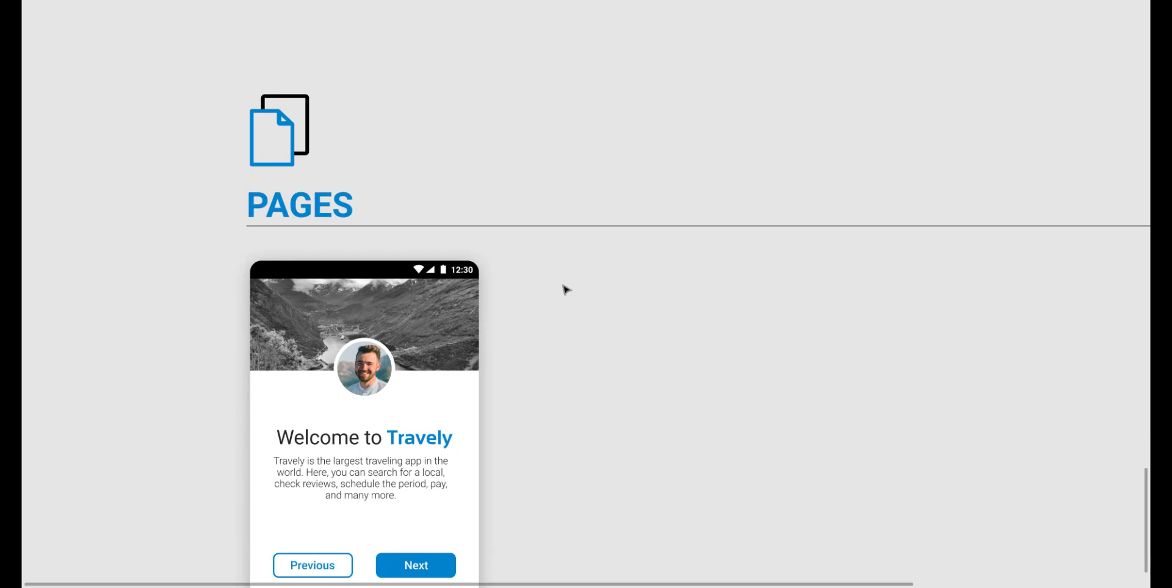
drag(557, 301, 559, 236)
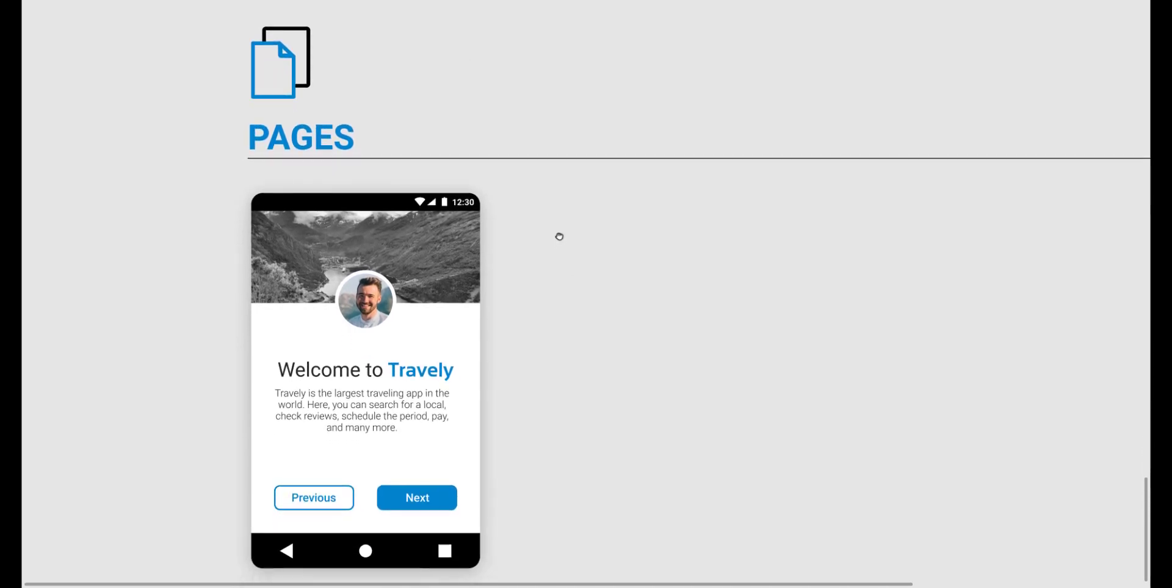
scroll(560, 238, up, 10)
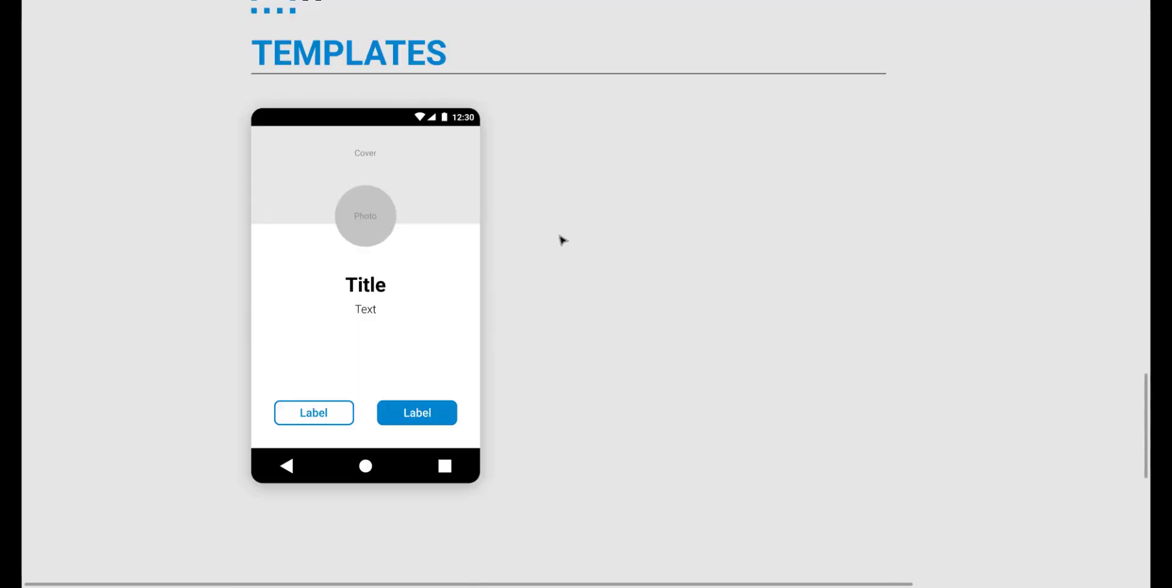
scroll(541, 189, up, 2)
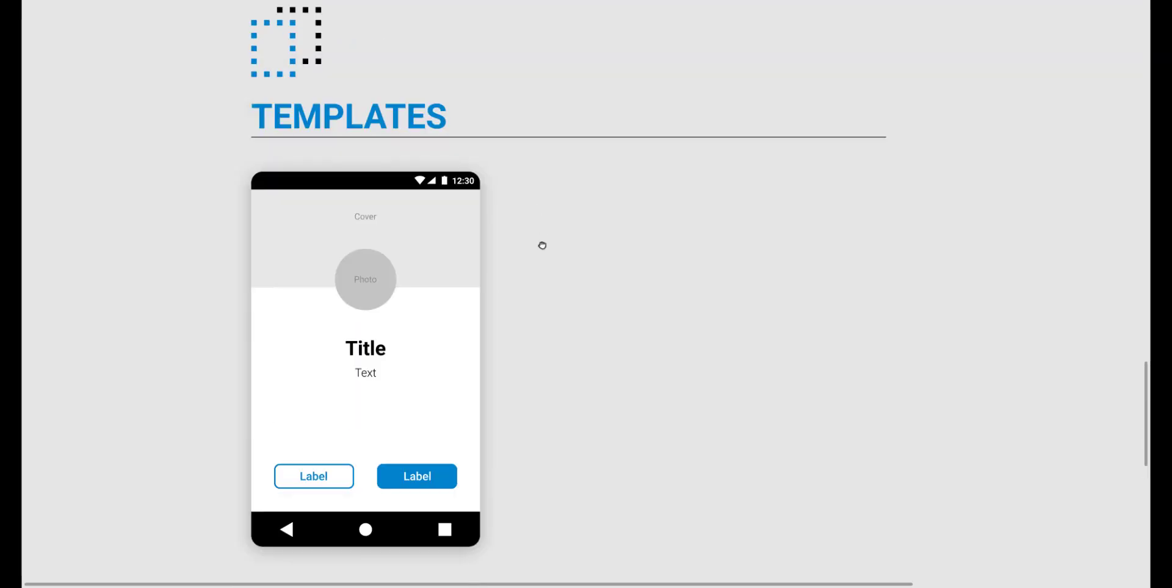
scroll(542, 296, down, 11)
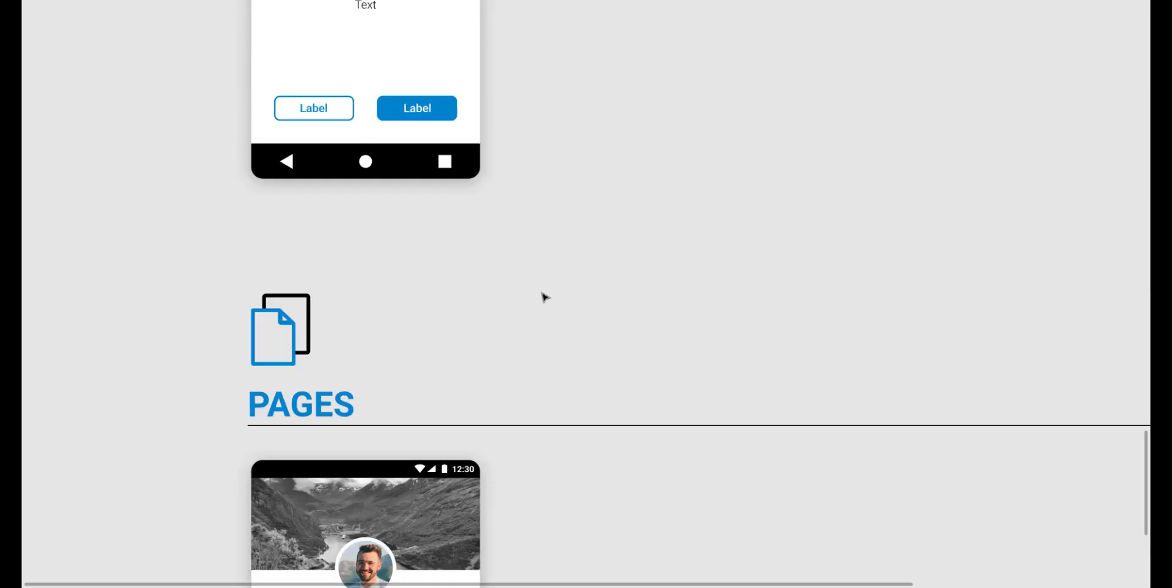
drag(546, 312, 546, 302)
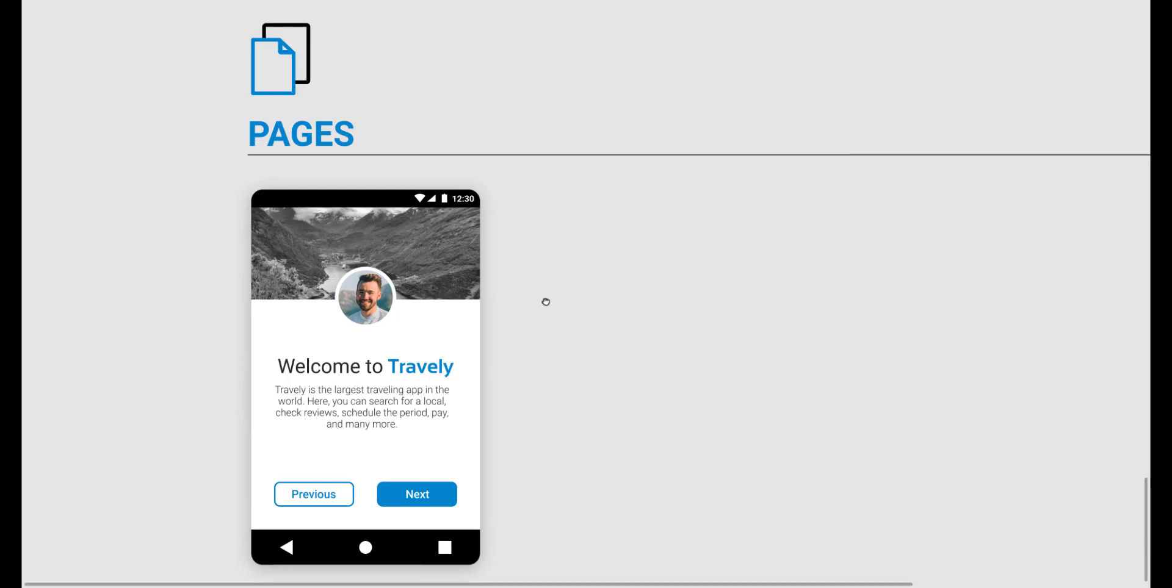
Inspect the cover image, welcome title, description text and status bar of the Travely screen in the Pages section.
click(434, 258)
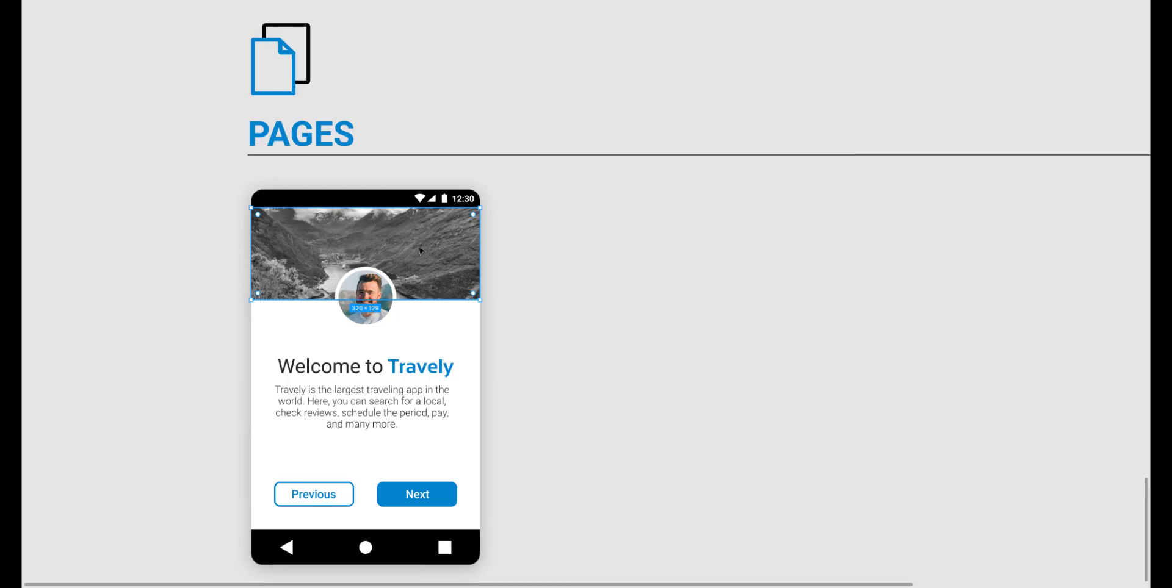
click(544, 259)
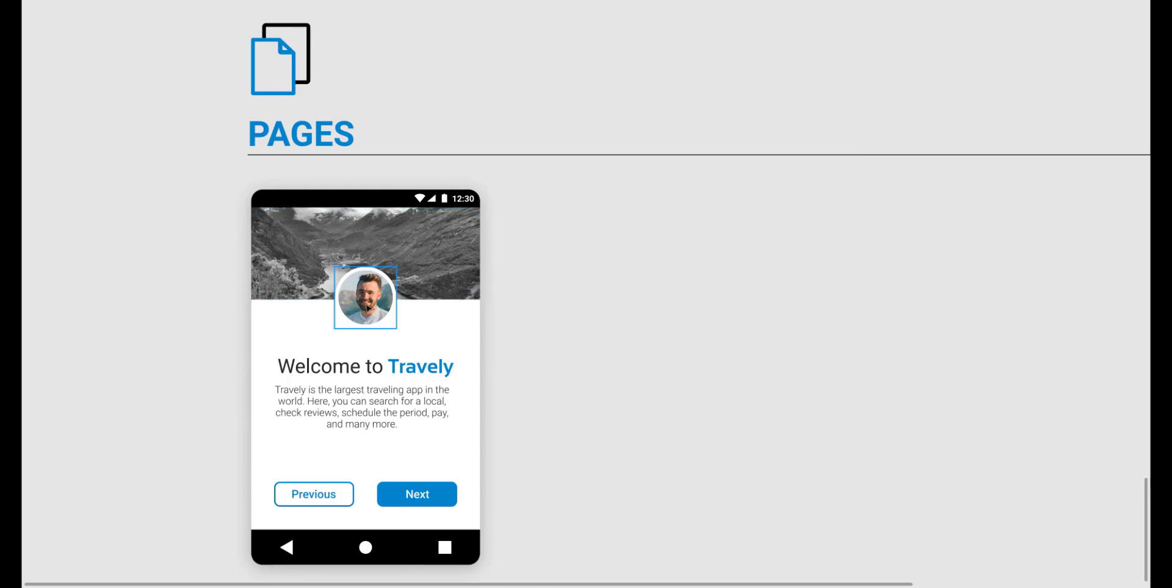
click(331, 369)
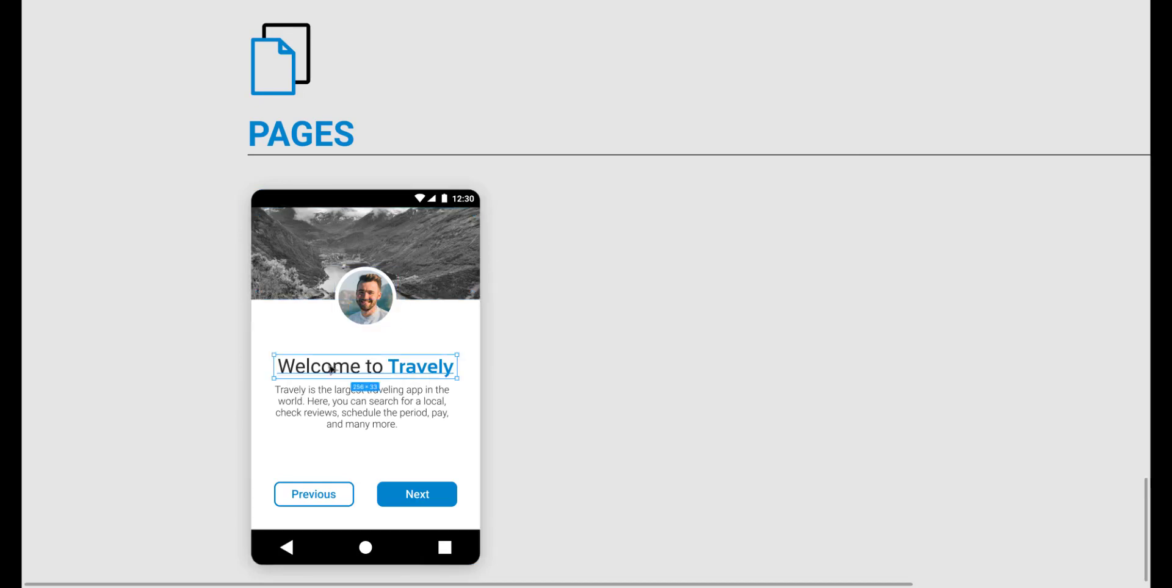
click(324, 398)
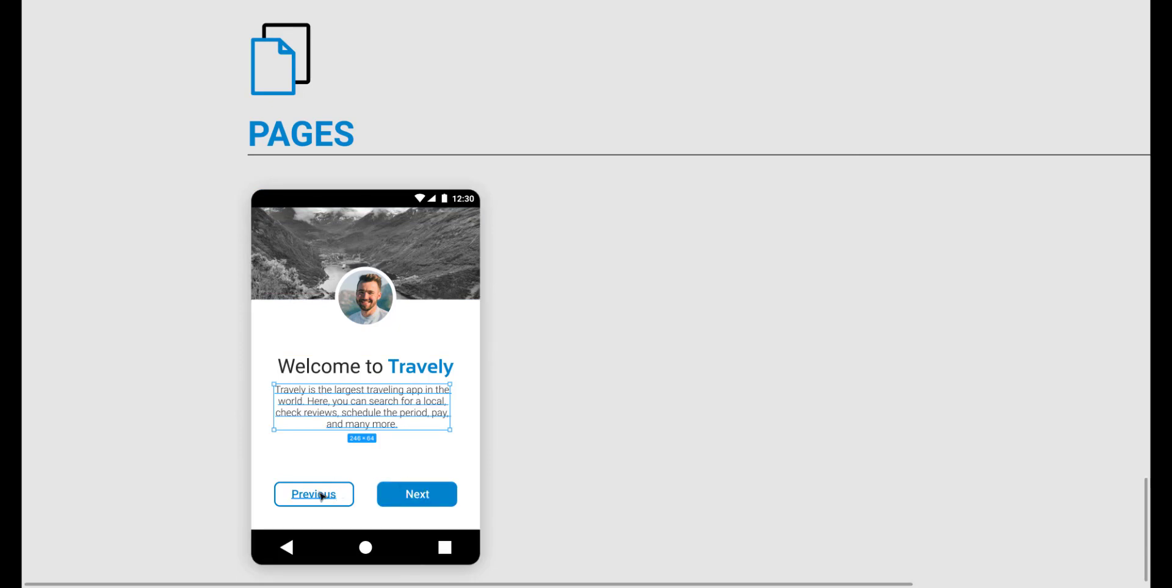
click(368, 206)
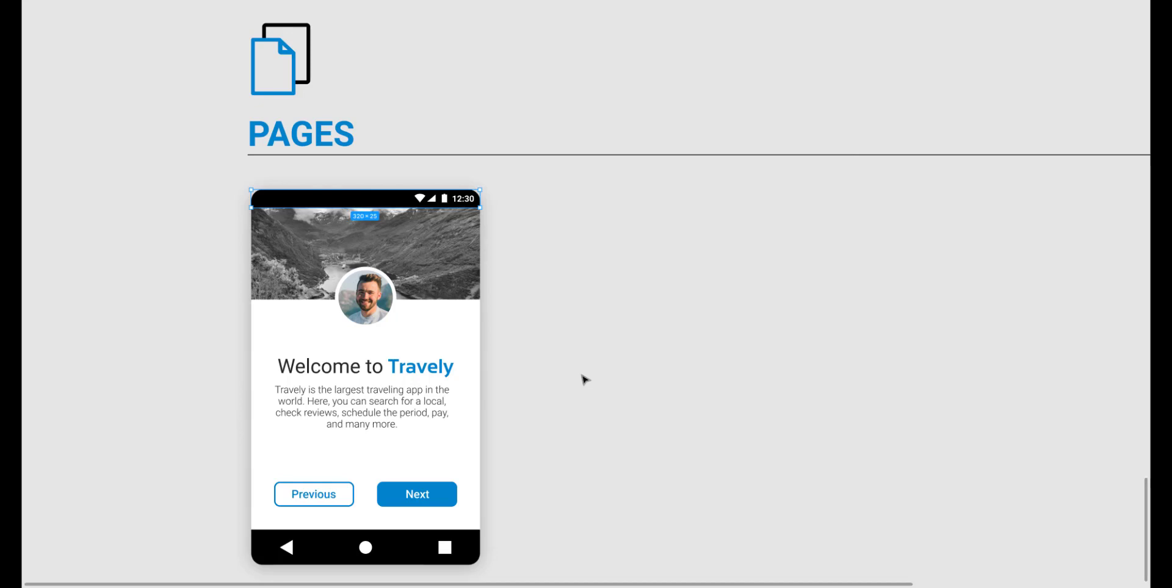
Return to the Atoms section at the start of the canvas.
scroll(584, 379, up, 20)
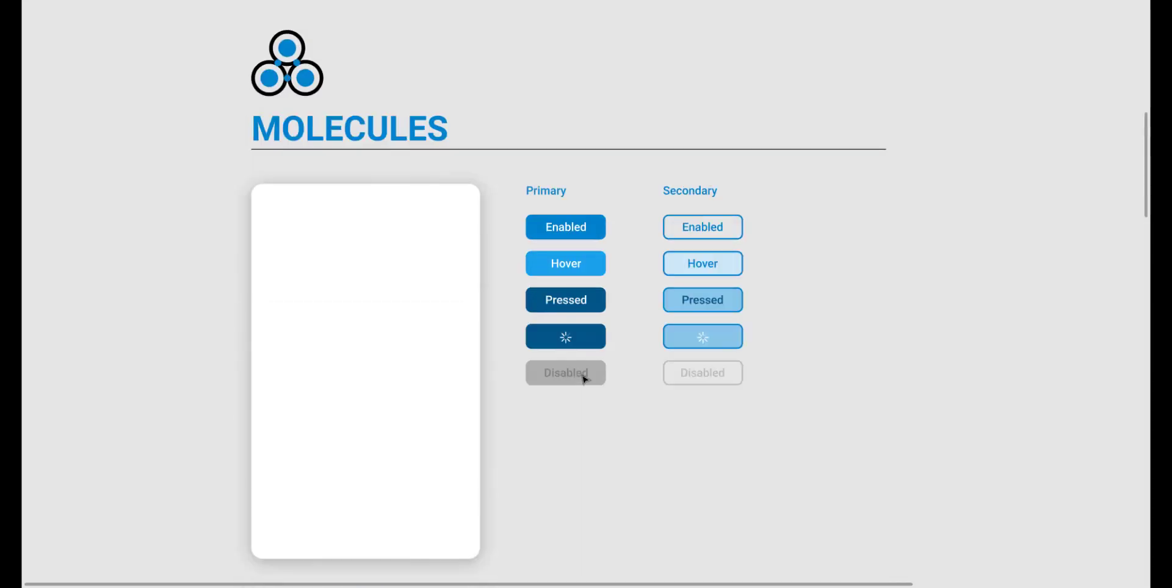
scroll(585, 379, up, 10)
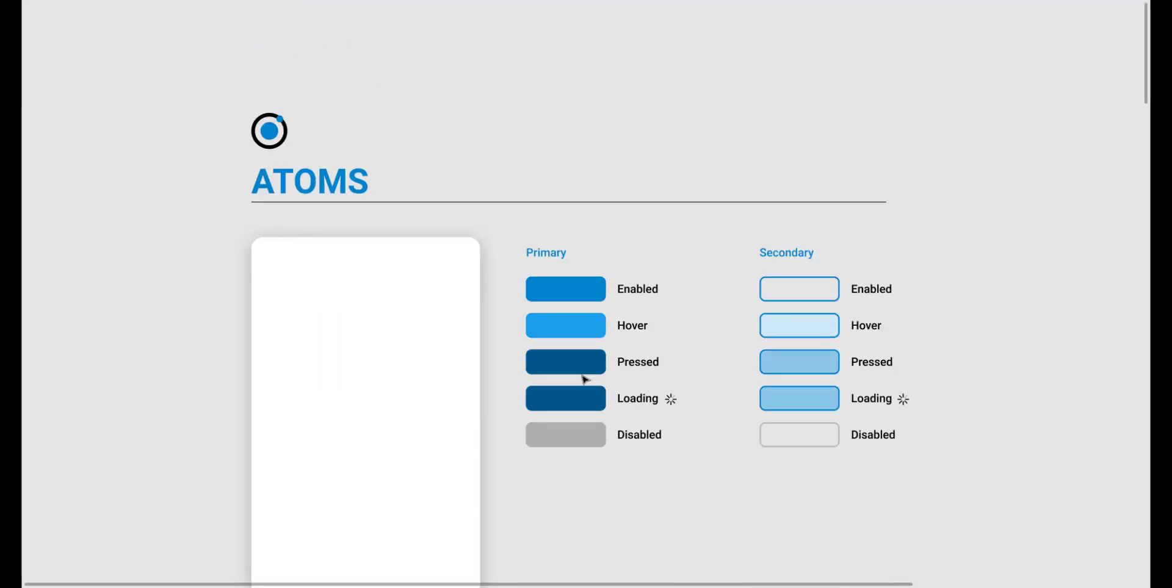
Open the 010) Walkthrough page of the file and bring its Atoms section into view.
scroll(590, 340, down, 1)
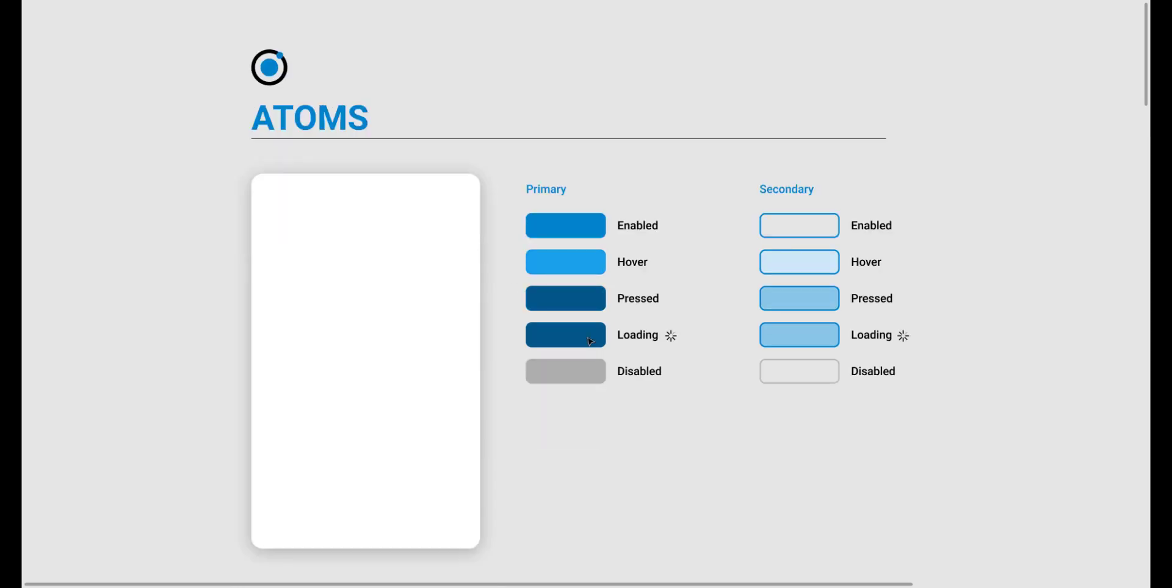
key(ctrl+backslash)
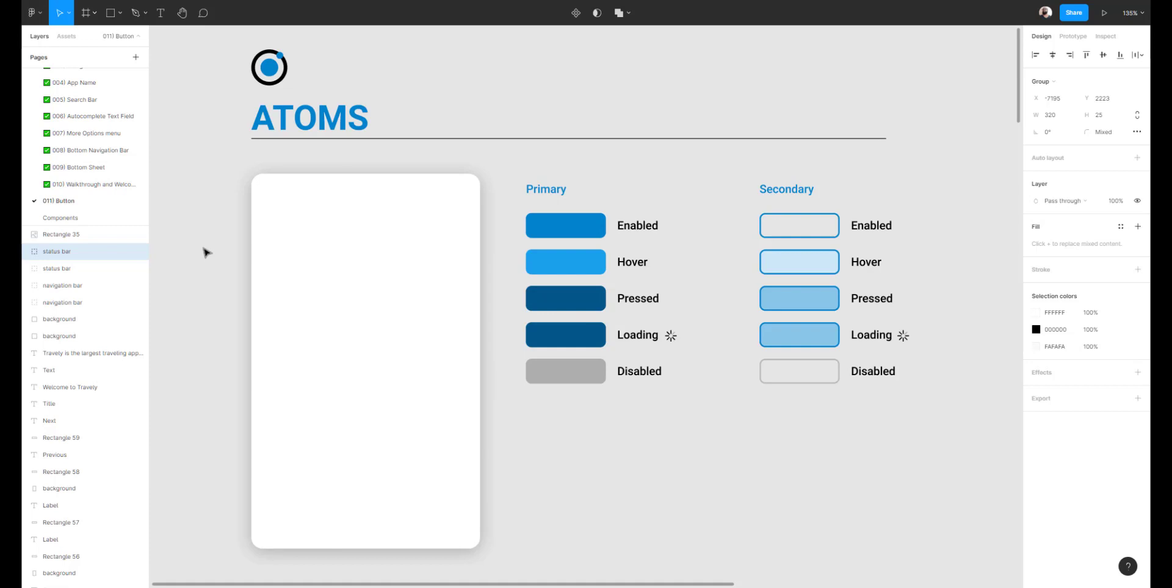
click(102, 185)
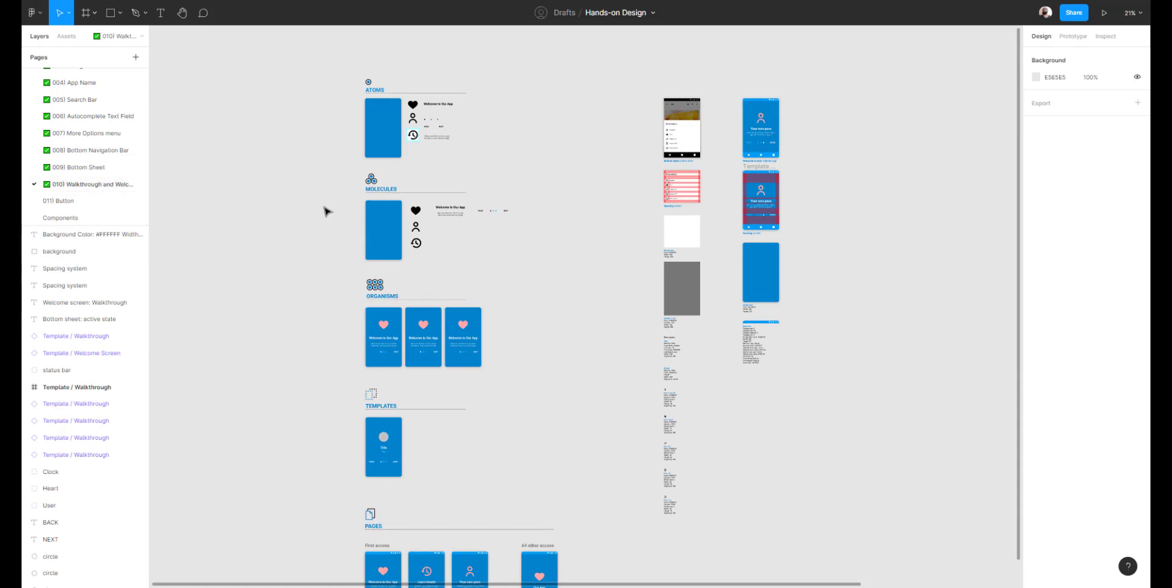
scroll(330, 107, up, 5)
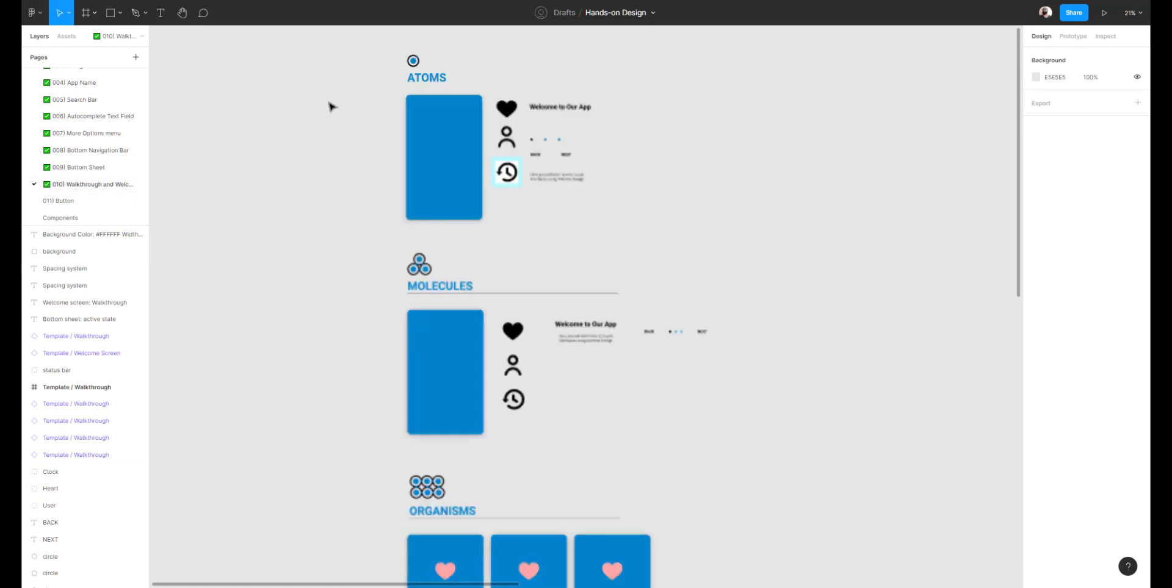
scroll(330, 107, up, 5)
drag(415, 123, 263, 218)
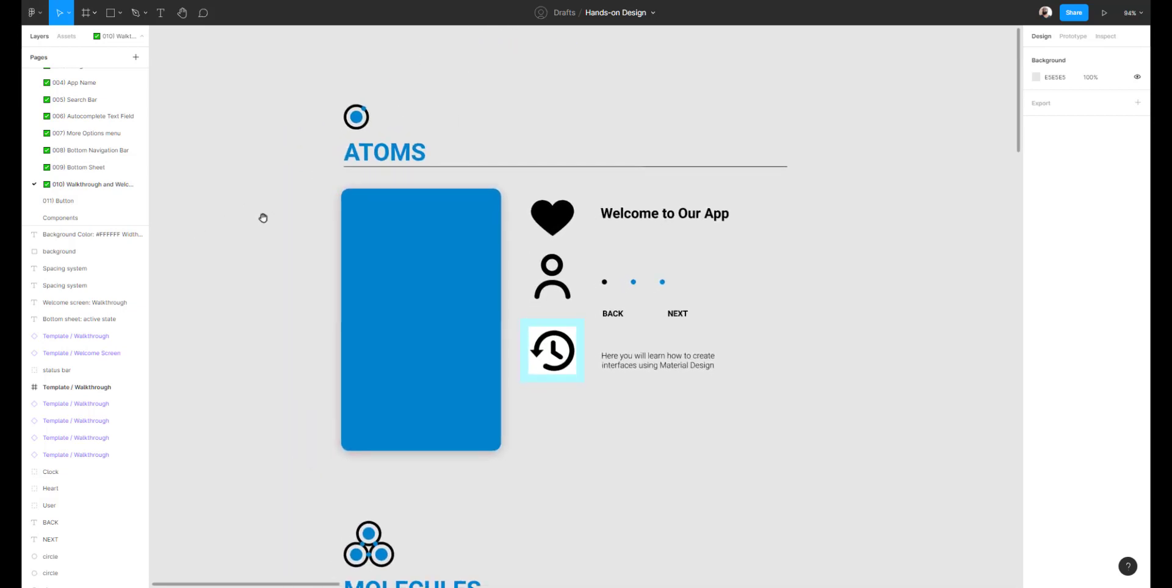
Hide the editor interface and examine the background, icon, dot and text atoms of the walkthrough.
key(ctrl+backslash)
scroll(273, 317, down, 2)
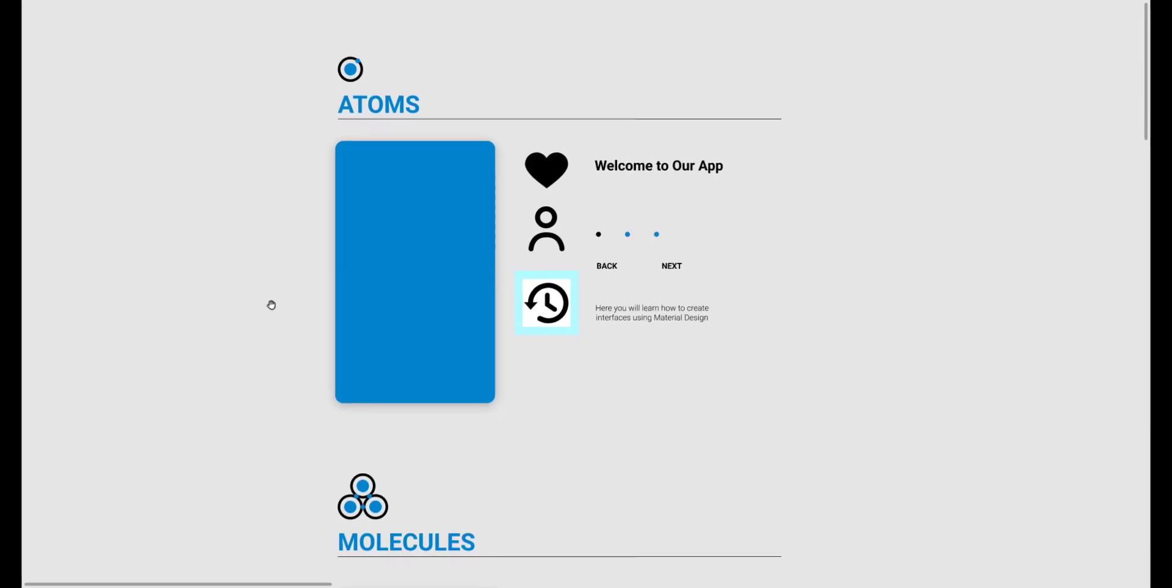
scroll(285, 342, down, 1)
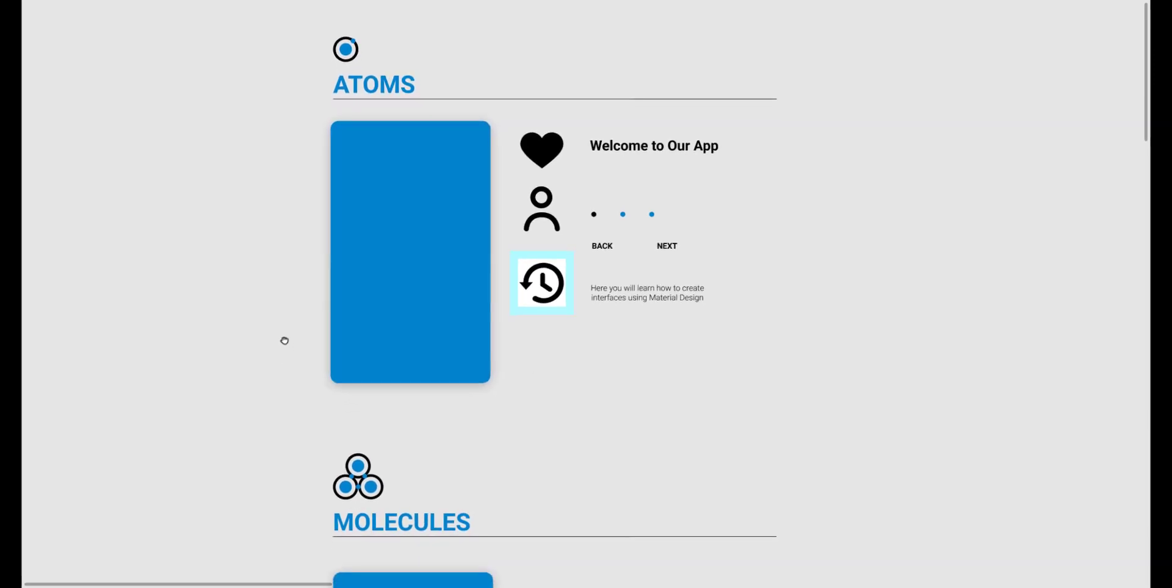
drag(266, 351, 232, 350)
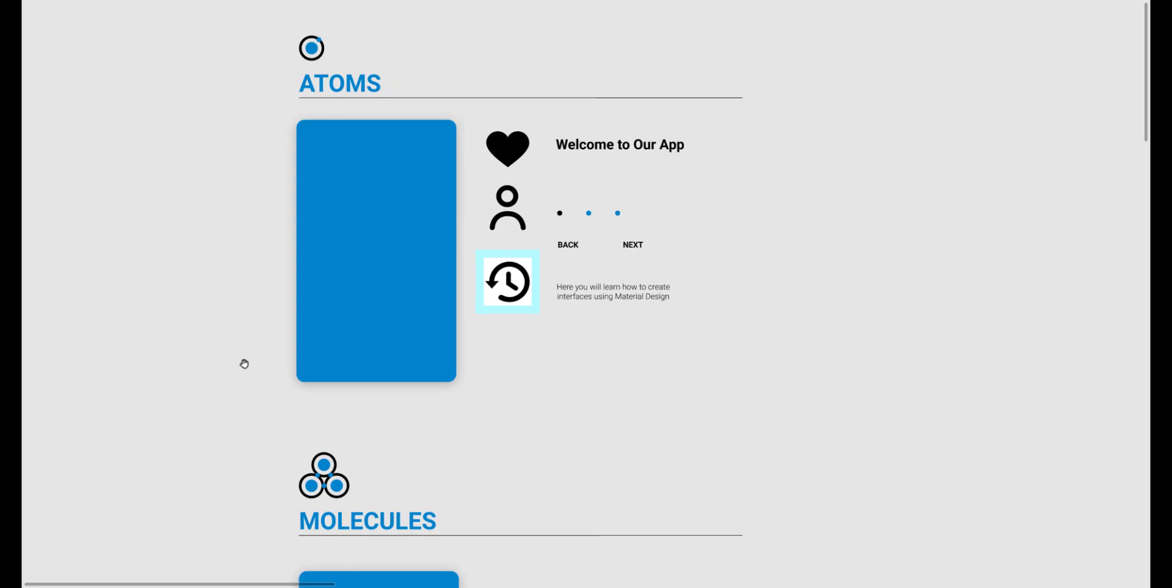
Review the walkthrough's Molecules, Organisms, Templates and Pages sections, ending at the First access and All other access screens.
scroll(272, 301, down, 5)
scroll(272, 301, down, 5)
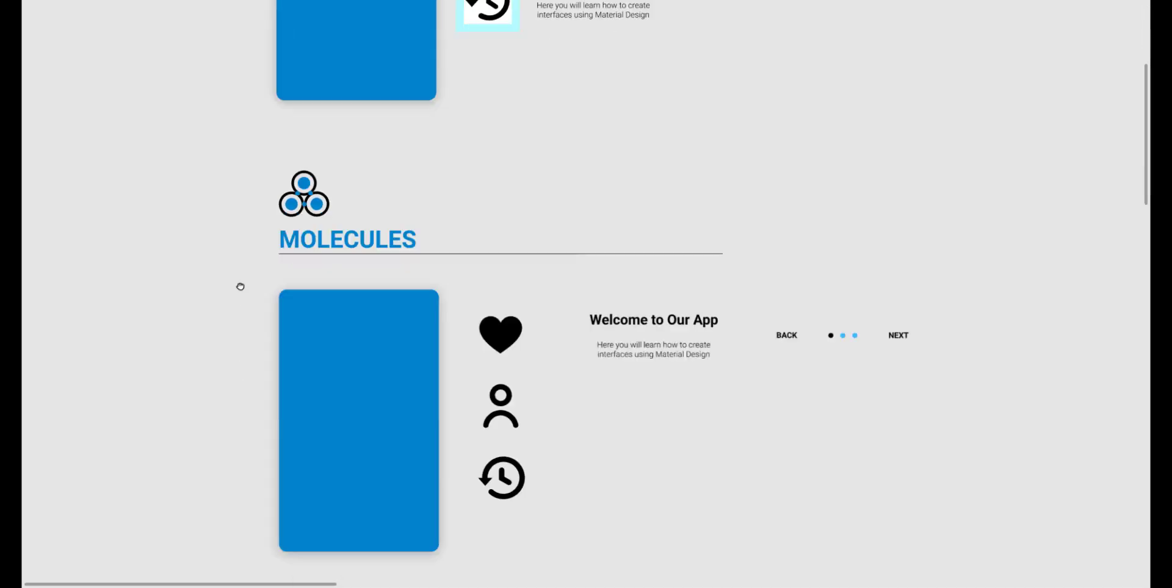
scroll(220, 241, down, 5)
scroll(233, 228, down, 10)
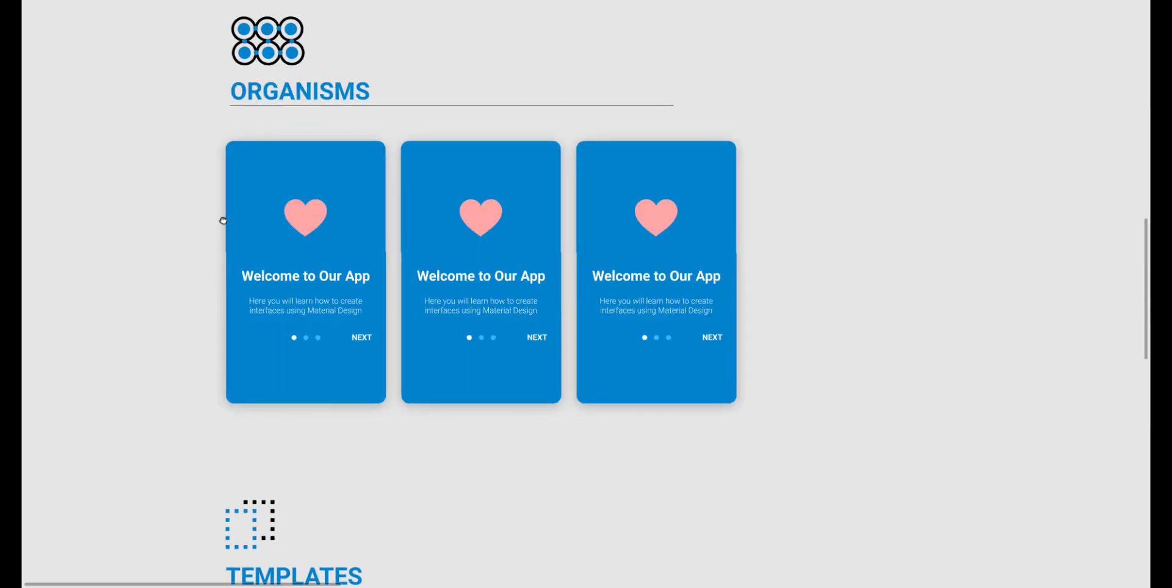
scroll(224, 220, down, 12)
scroll(313, 199, down, 12)
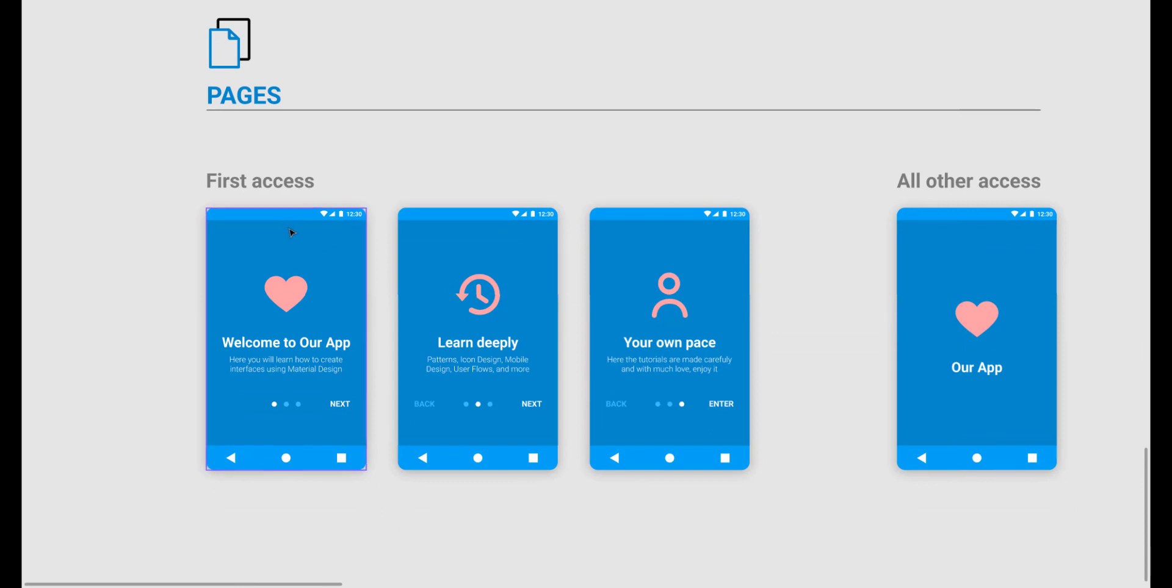
scroll(288, 230, down, 5)
Locate the bottom sheet and welcome screen specification columns beside the atomic sections and compare their mockups.
scroll(335, 272, up, 12)
scroll(367, 298, up, 3)
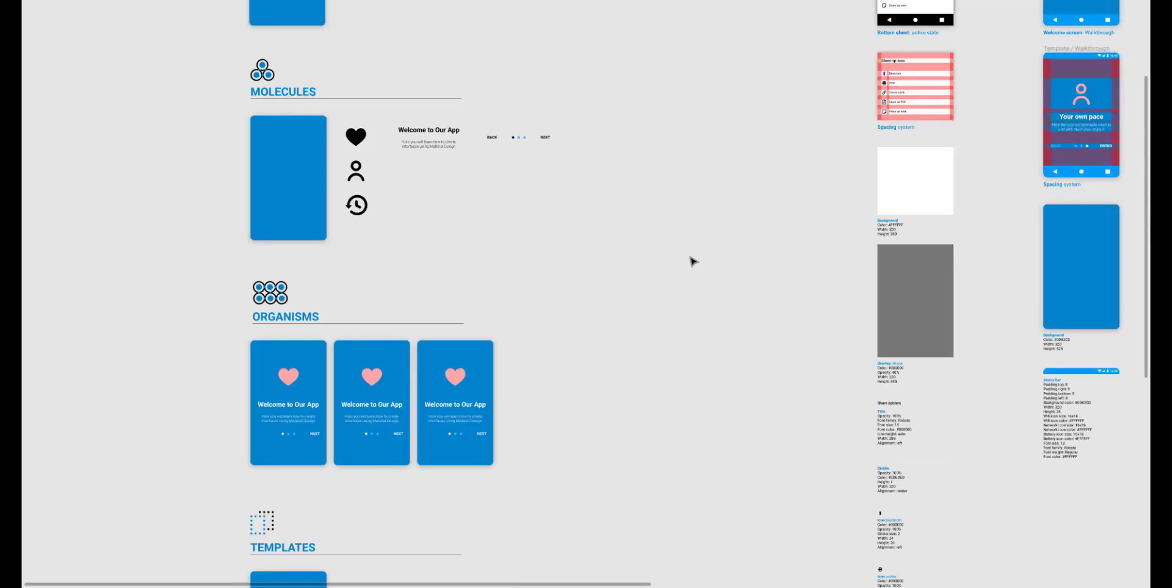
drag(788, 147, 457, 252)
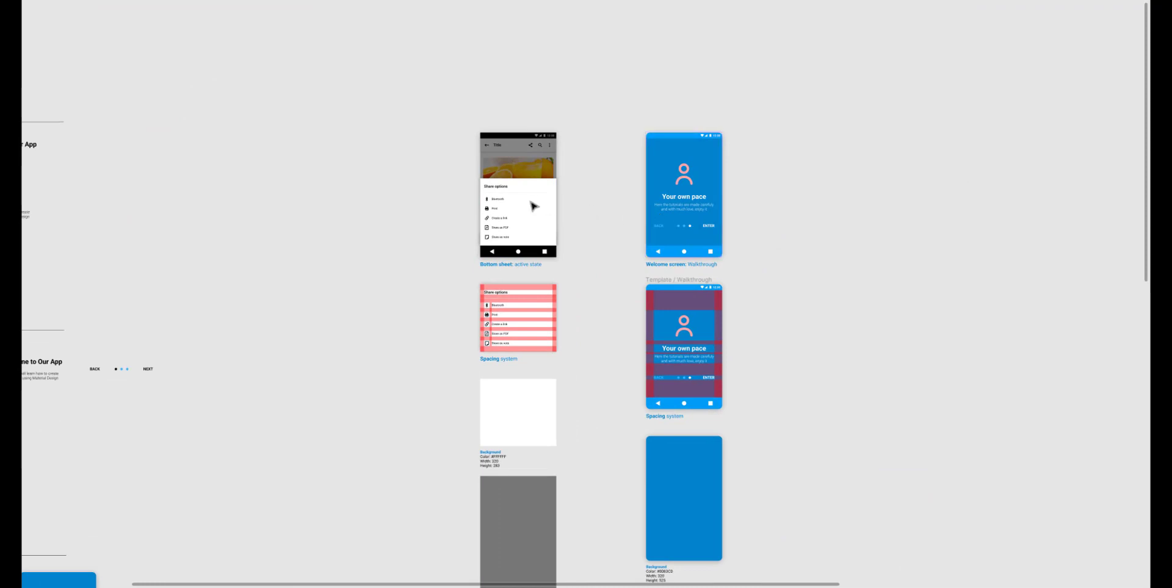
scroll(531, 204, up, 5)
drag(548, 239, 428, 269)
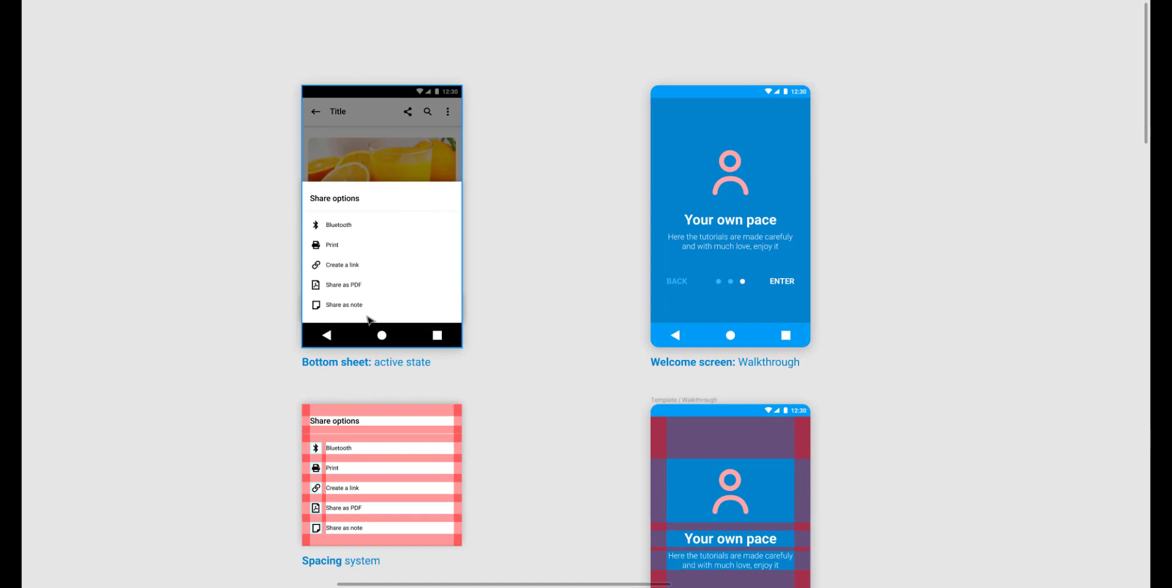
scroll(560, 335, down, 2)
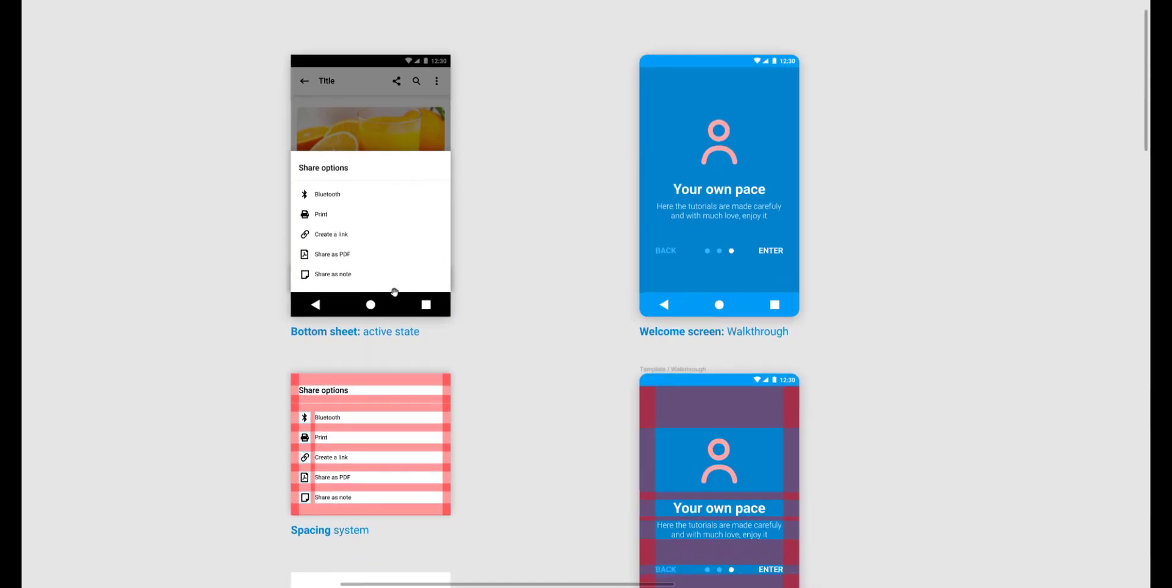
scroll(458, 327, right, 4)
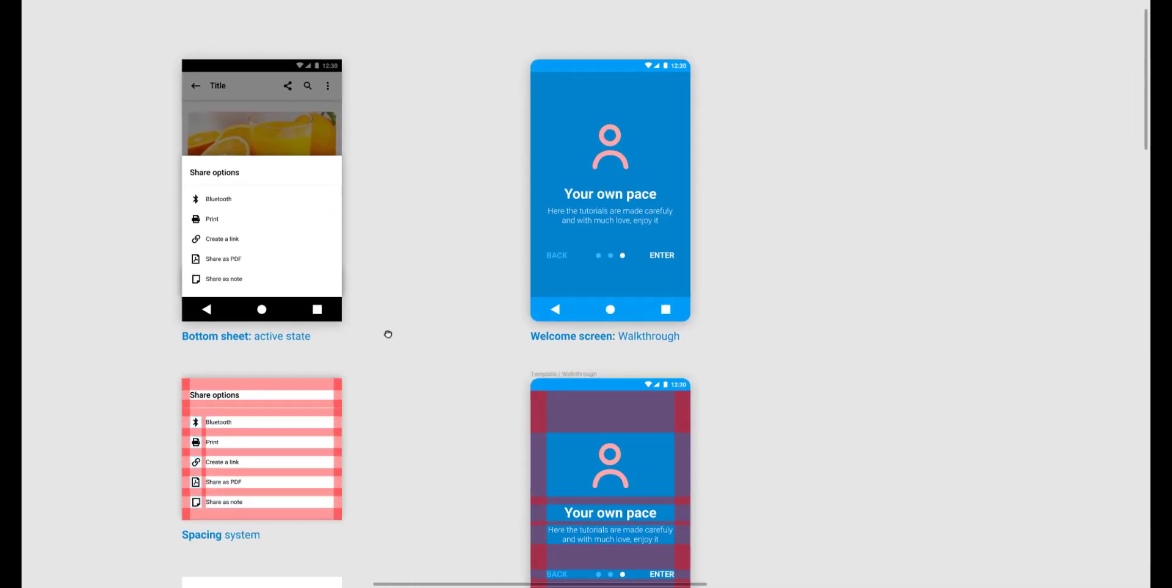
Inspect the Welcome screen: Walkthrough mockup up close, from its status bar to its navigation bar.
scroll(489, 267, up, 5)
scroll(377, 332, right, 4)
scroll(377, 332, up, 3)
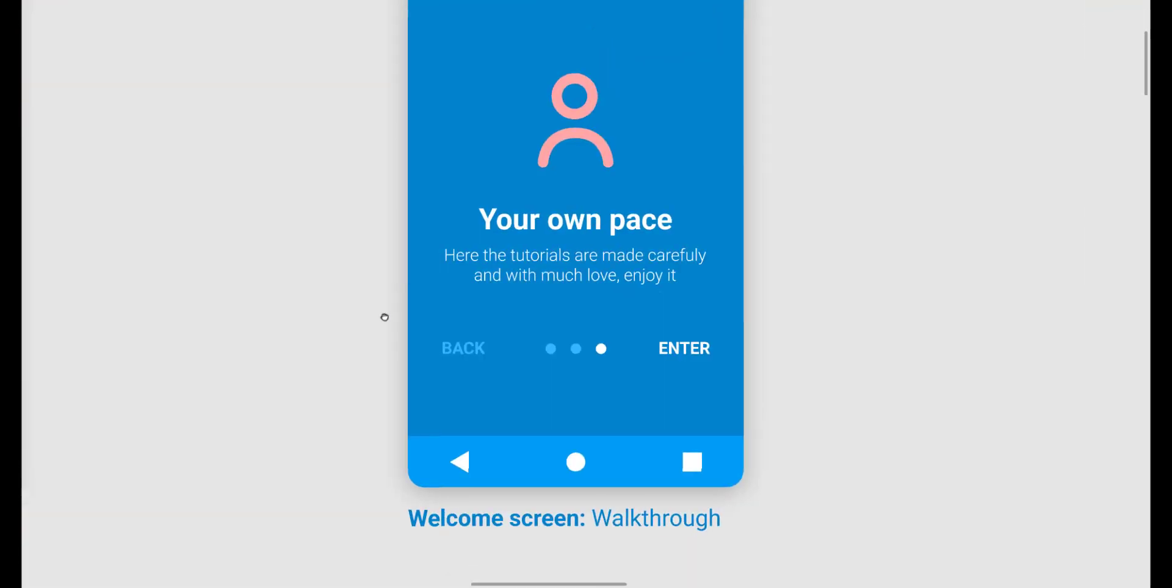
scroll(385, 317, up, 3)
scroll(385, 318, right, 2)
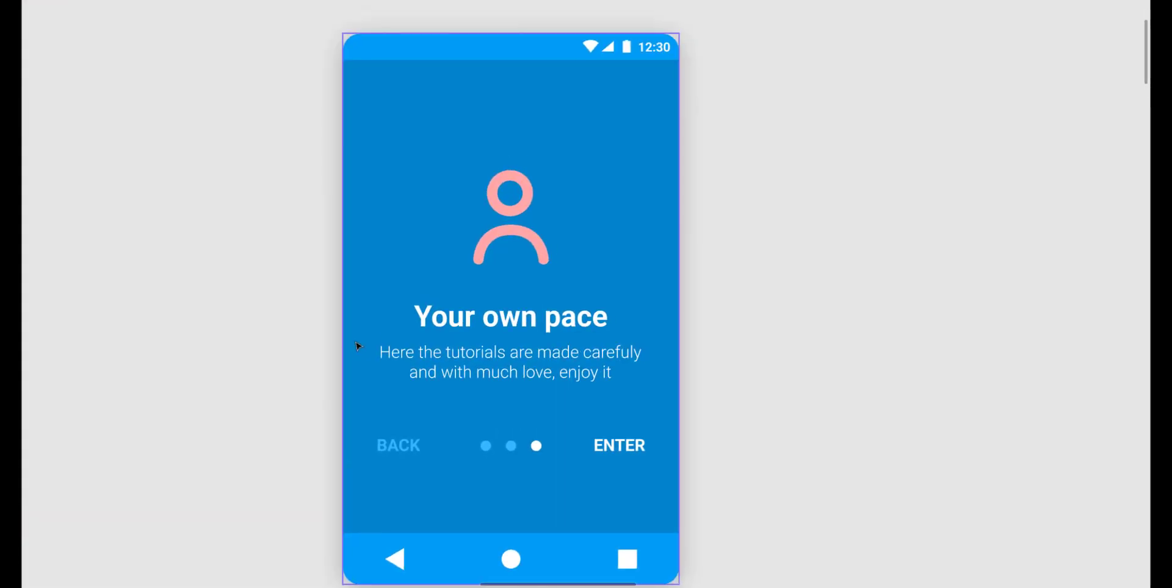
View the specification columns as a whole next to the Atoms, Molecules, Organisms and Templates sections.
scroll(359, 346, down, 5)
scroll(550, 381, down, 5)
scroll(570, 306, down, 6)
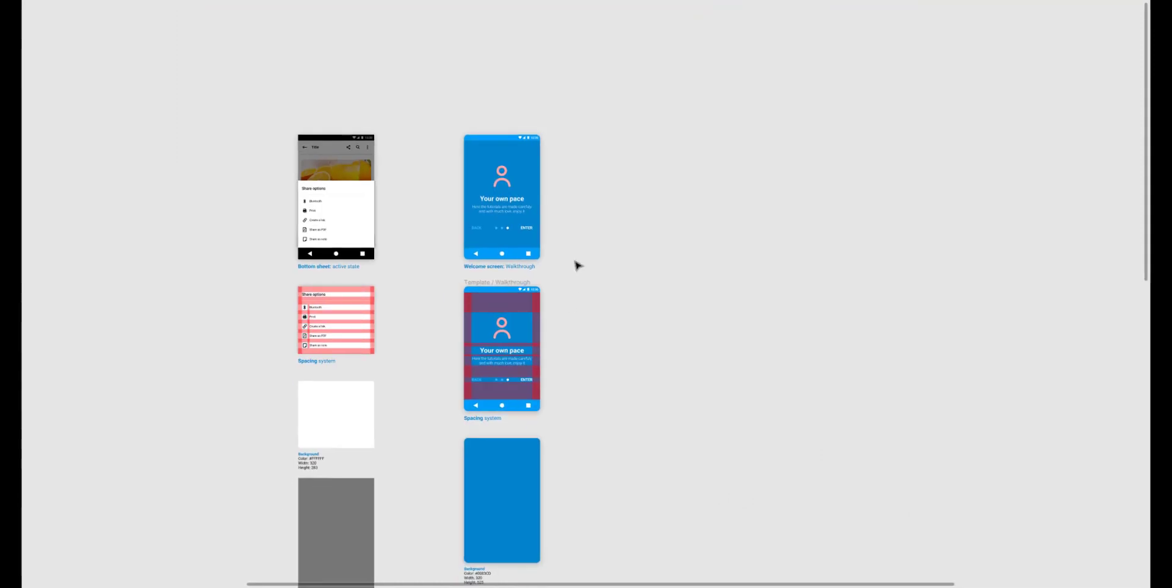
drag(644, 156, 518, 489)
drag(546, 367, 582, 366)
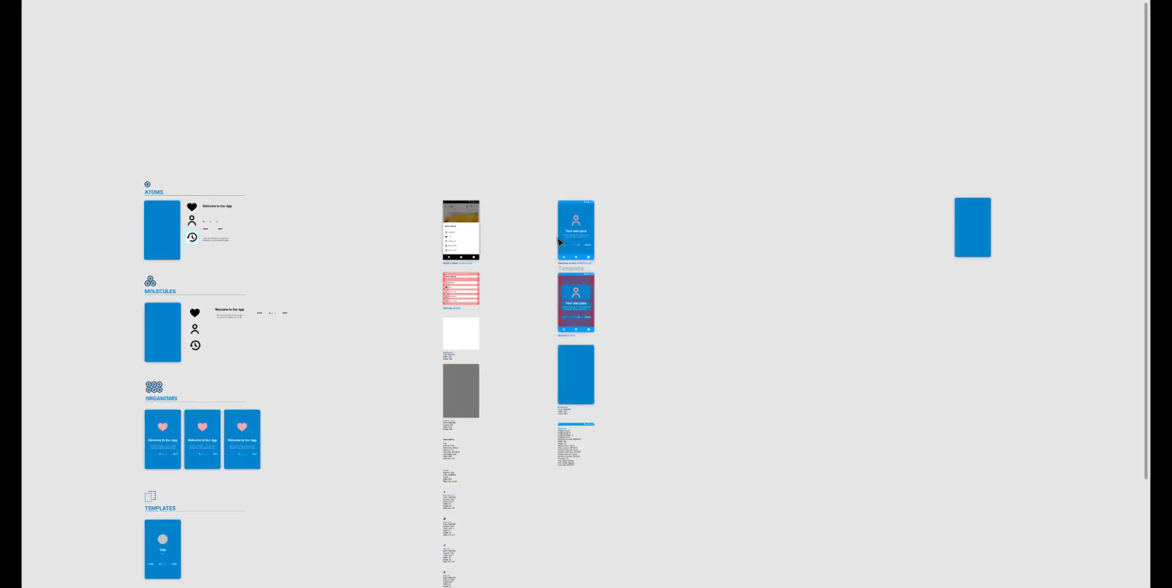
Compare the Walkthrough welcome screen mockup with the spacing system overlay shown beneath it.
scroll(567, 244, up, 10)
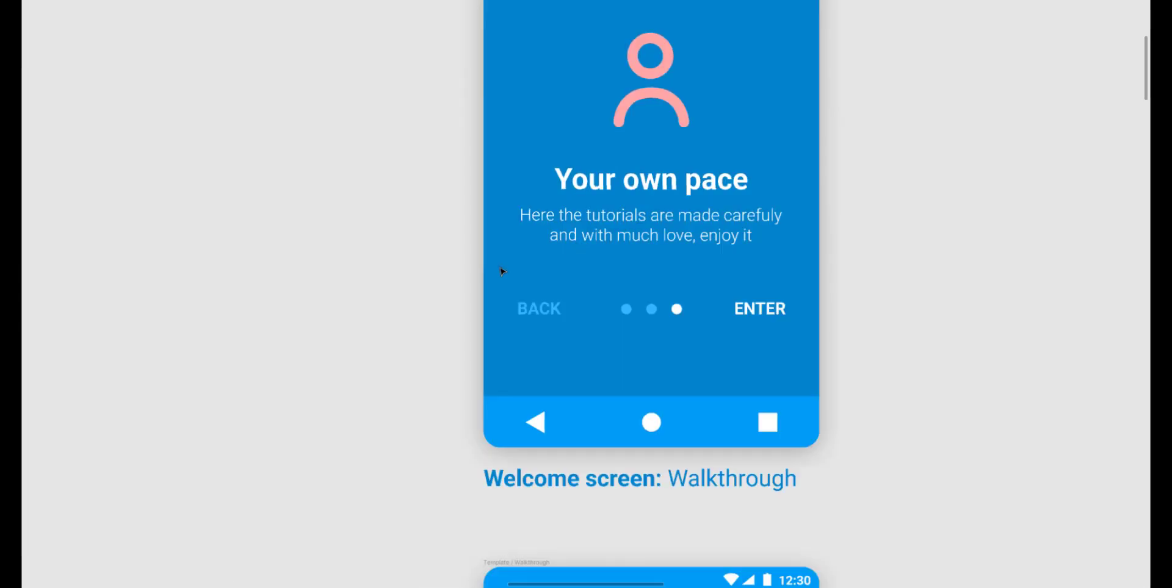
drag(495, 270, 366, 333)
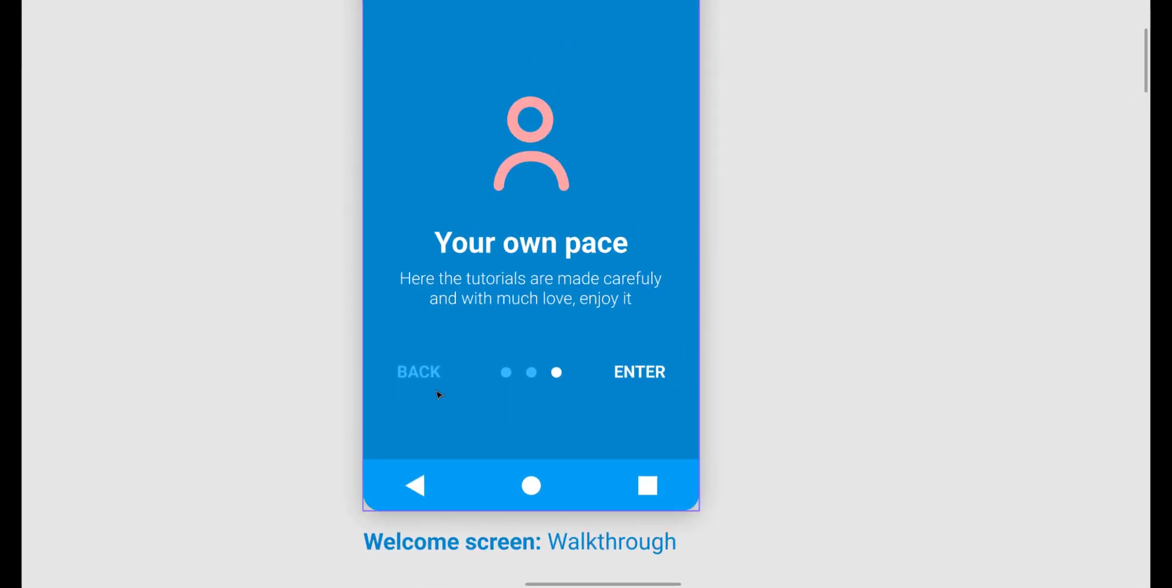
scroll(541, 530, down, 7)
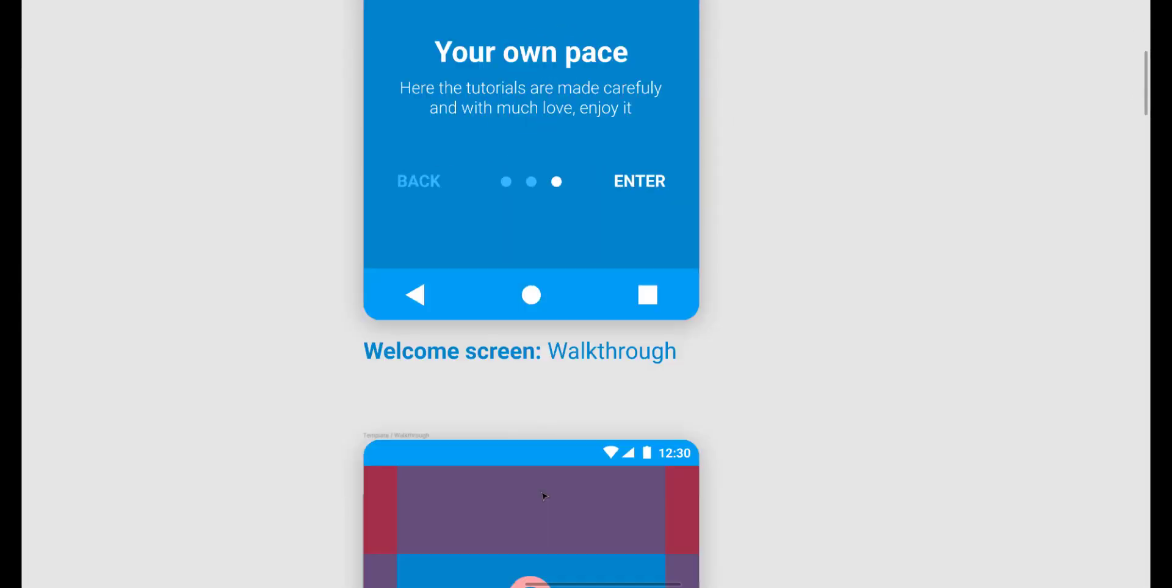
scroll(543, 495, down, 2)
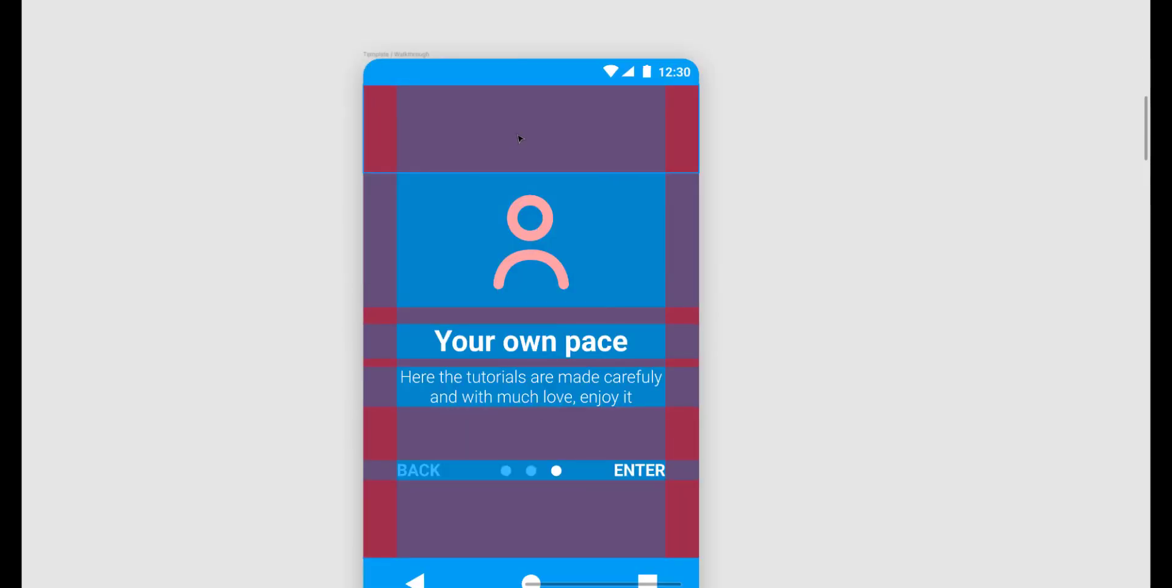
scroll(523, 176, down, 1)
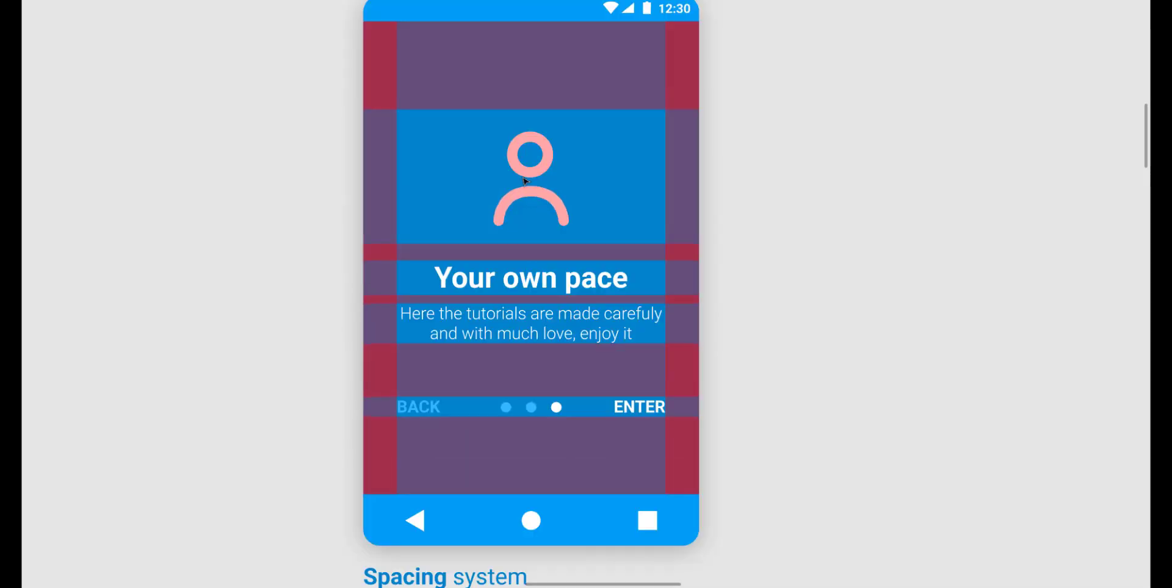
Check the sizes of the horizontal spacing blocks around the icon, title, description and navigation row by selecting each one.
click(461, 80)
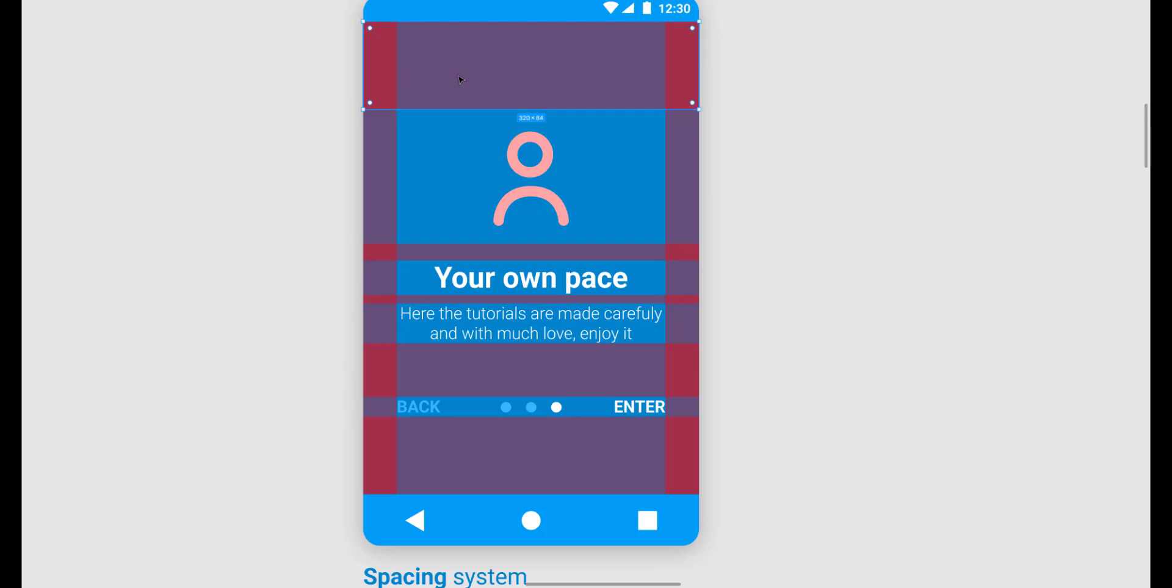
click(451, 255)
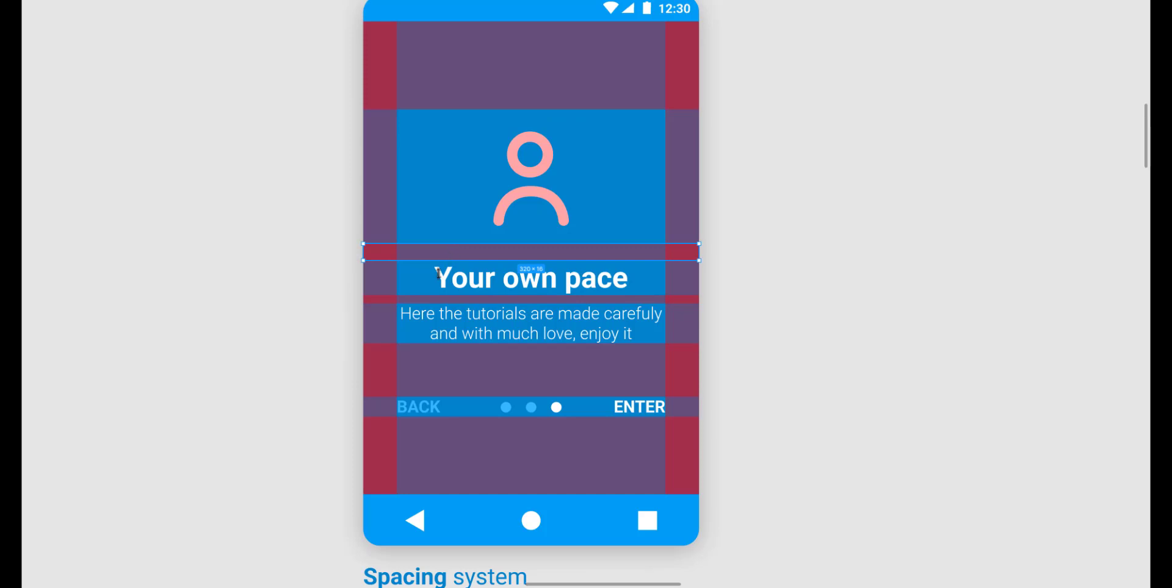
click(426, 299)
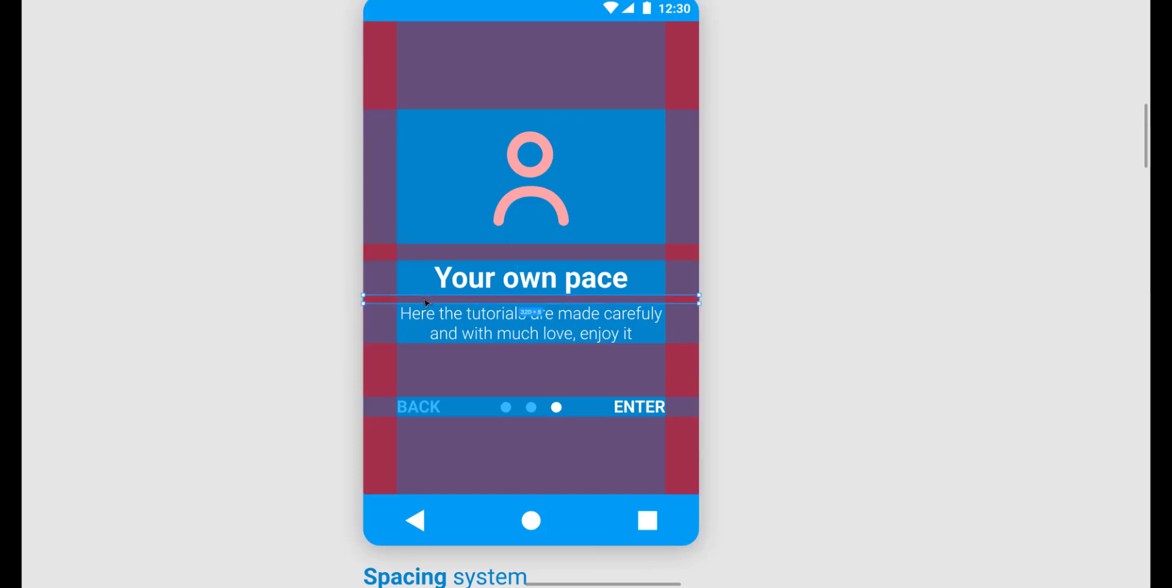
click(428, 380)
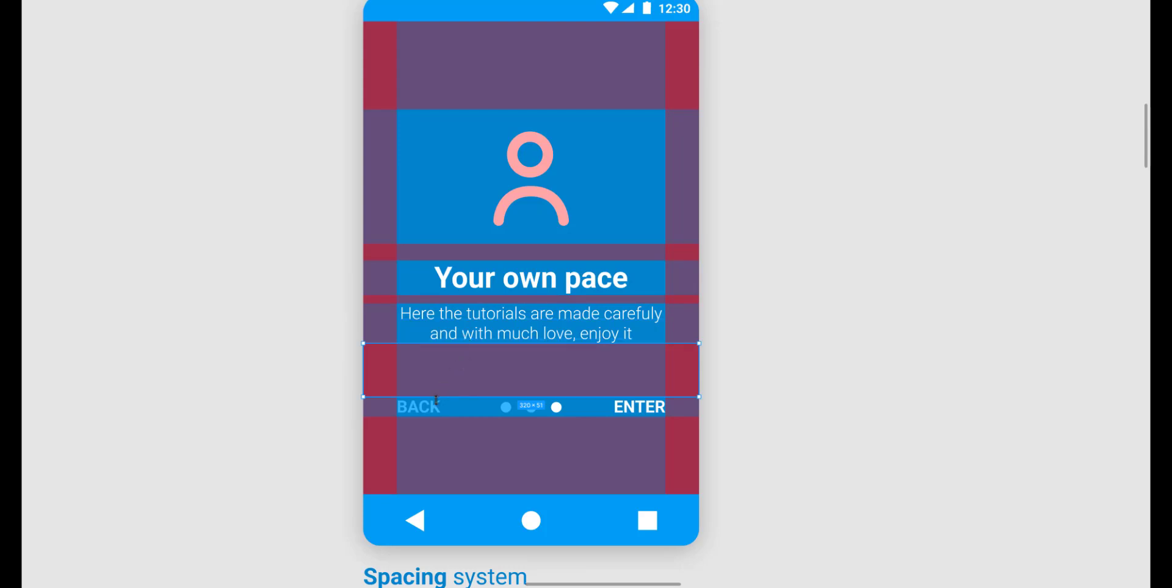
click(432, 430)
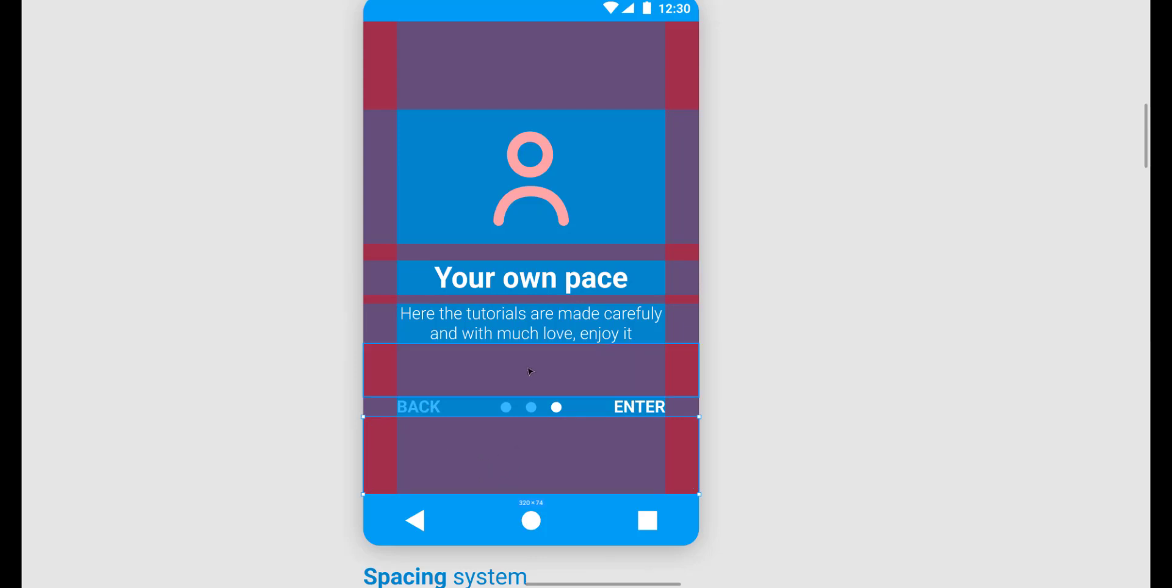
Examine the blue background element and its Background specification text below the spacing system.
scroll(521, 364, down, 10)
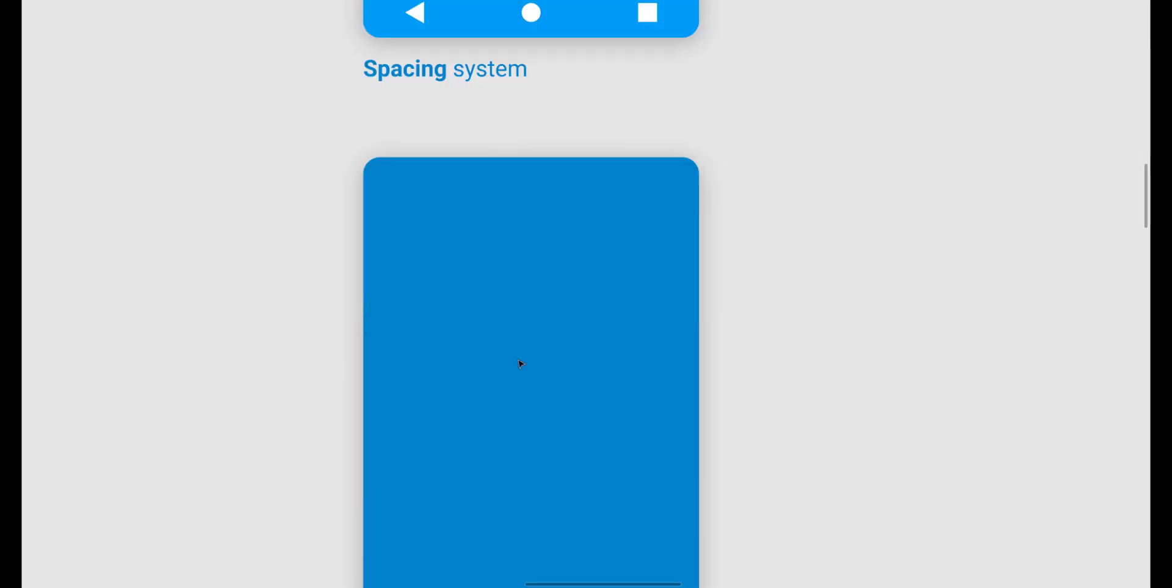
scroll(521, 365, down, 3)
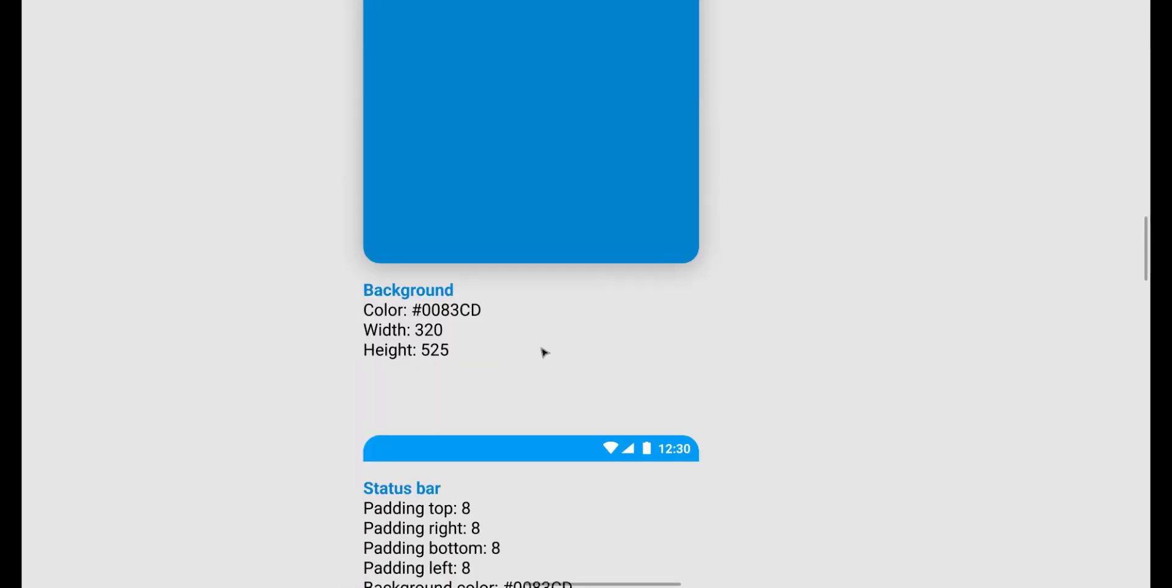
scroll(543, 352, up, 4)
scroll(541, 349, down, 2)
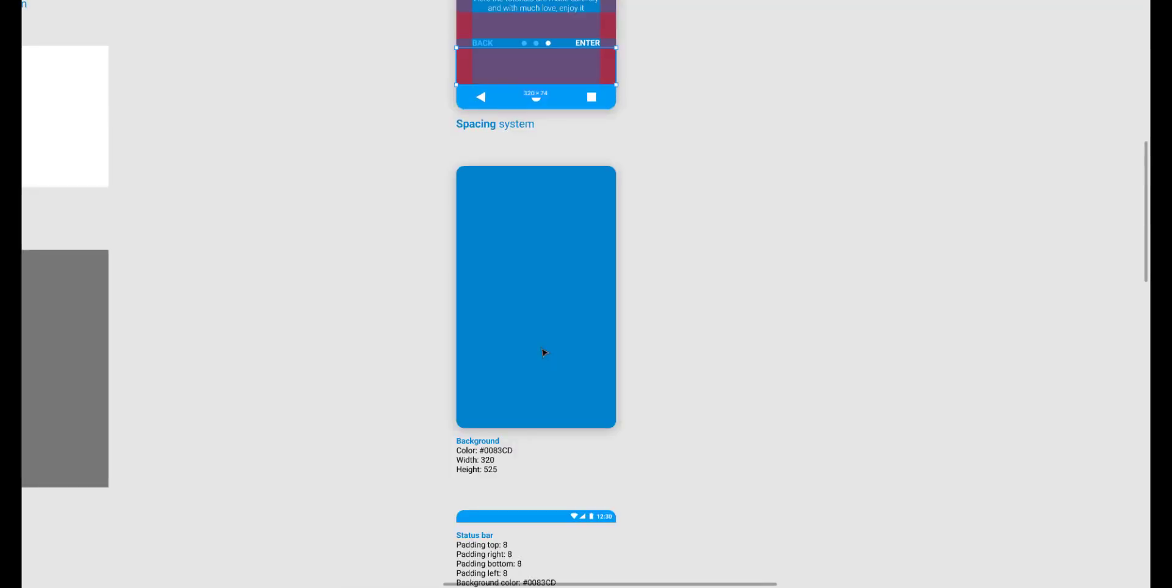
scroll(542, 349, up, 2)
scroll(570, 351, down, 2)
scroll(573, 354, down, 1)
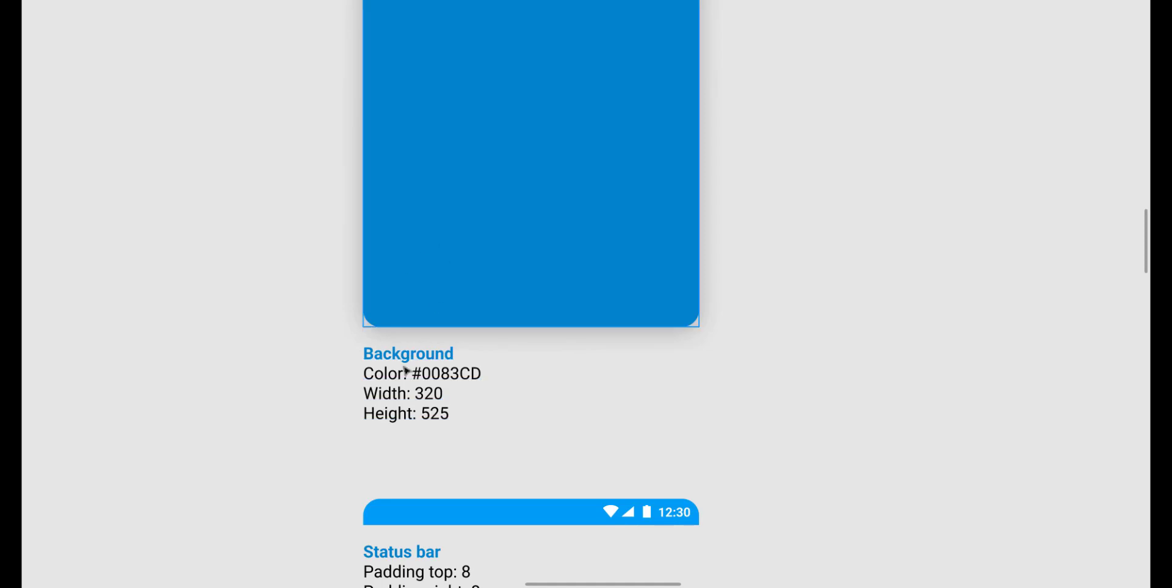
Highlight the color, width and height values in the specification text of the blue Background element.
click(437, 377)
drag(412, 373, 494, 373)
drag(415, 394, 451, 396)
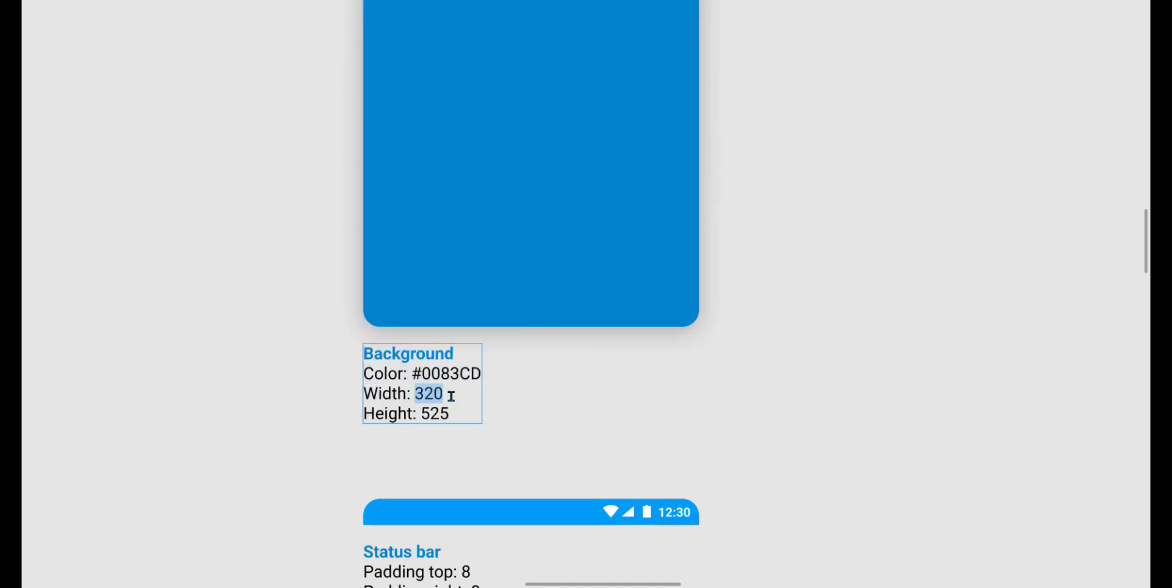
double_click(436, 415)
click(596, 402)
Read the Status bar specification, from its padding and size to its icon and font properties.
scroll(596, 402, down, 2)
scroll(596, 406, down, 2)
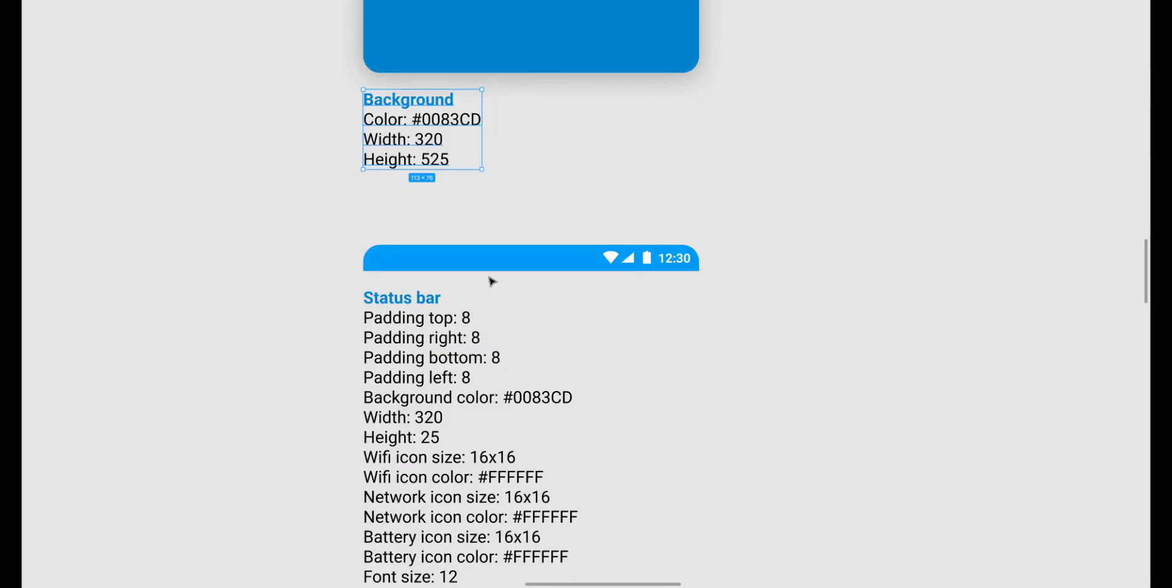
scroll(489, 275, down, 2)
scroll(474, 175, down, 2)
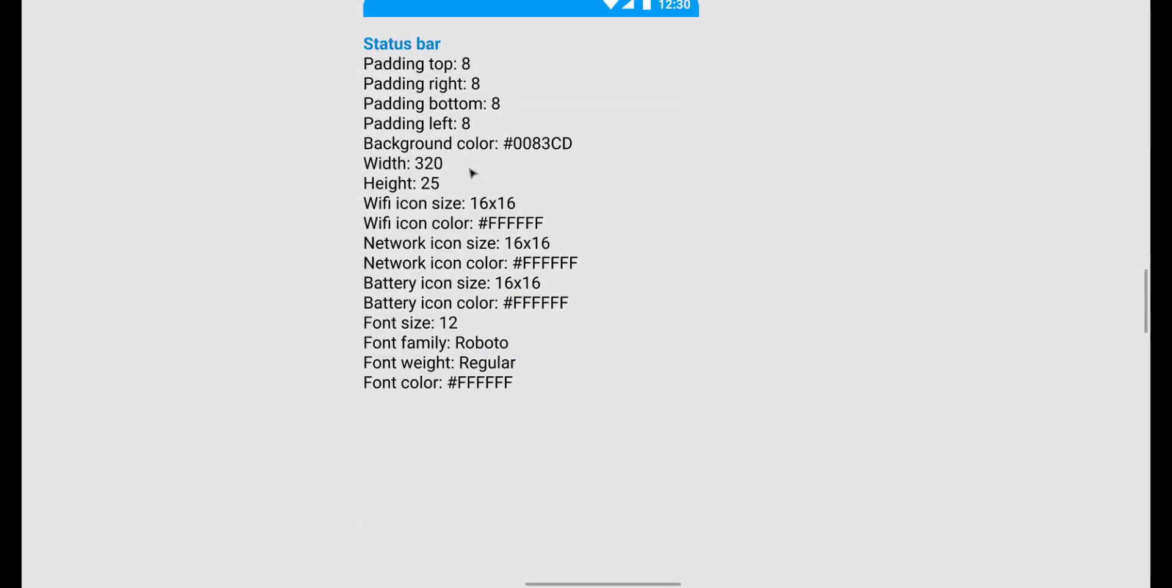
scroll(674, 288, down, 5)
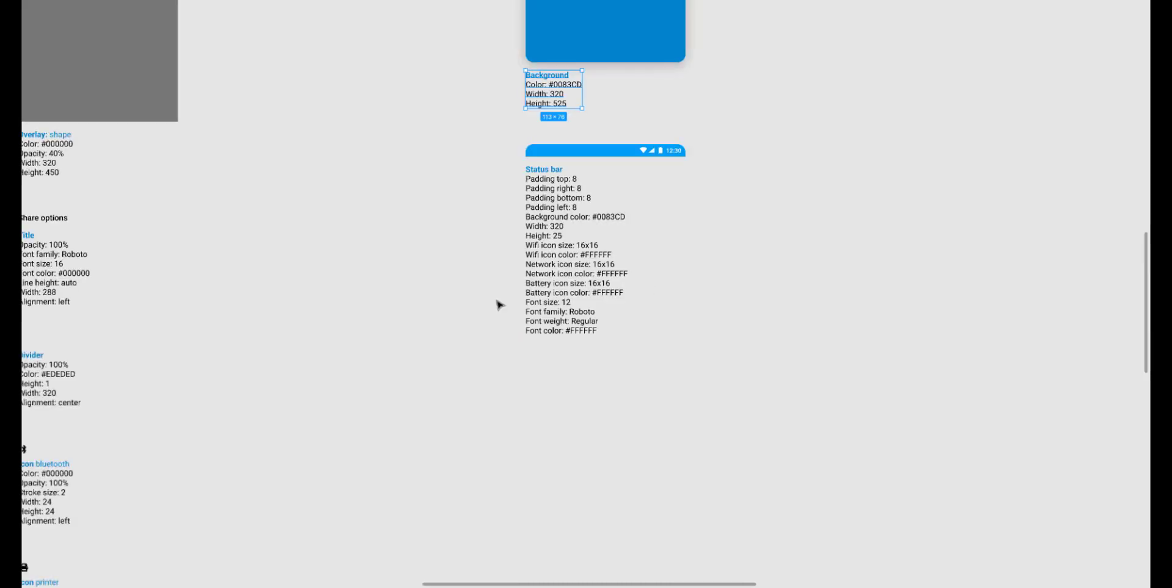
Compare the Bottom sheet active state mockup with the spacing system overlay shown beneath it.
scroll(473, 309, up, 4)
scroll(581, 292, left, 7)
scroll(581, 292, up, 5)
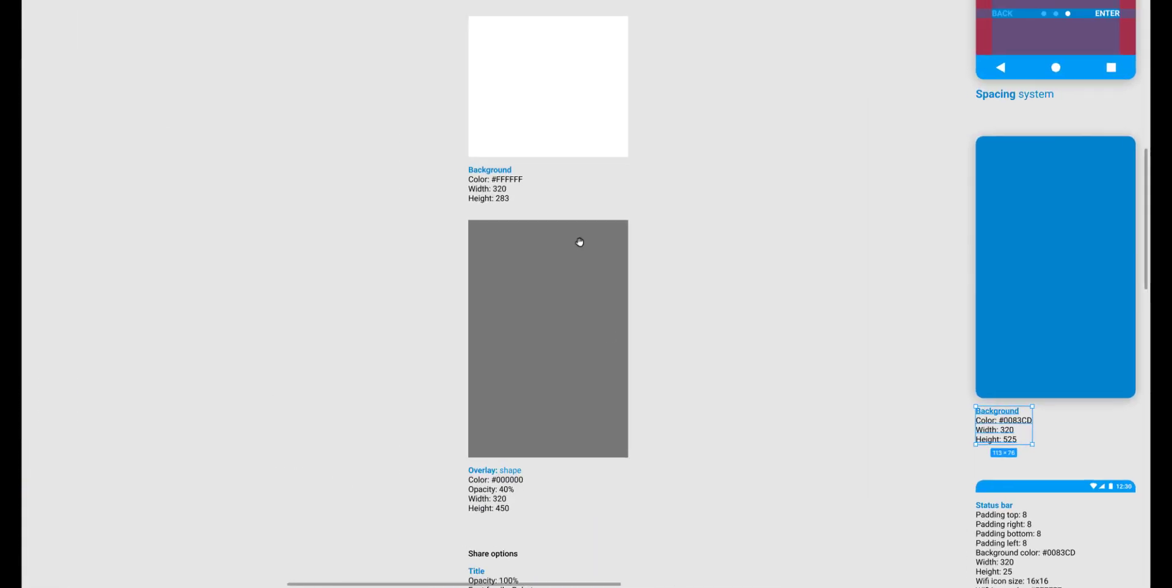
scroll(547, 290, up, 5)
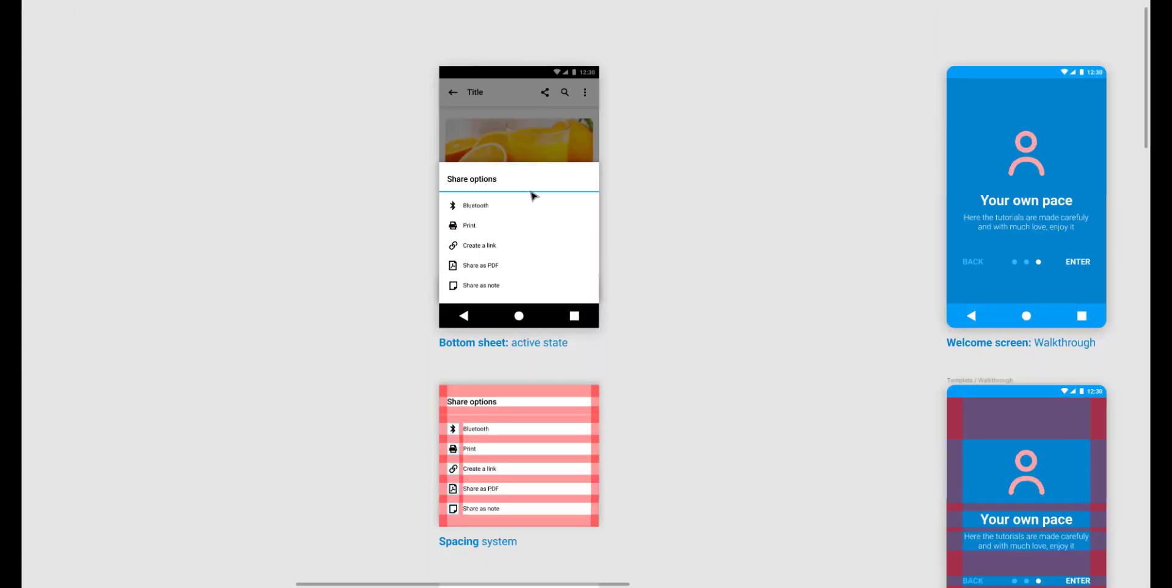
scroll(533, 196, up, 3)
scroll(533, 195, down, 3)
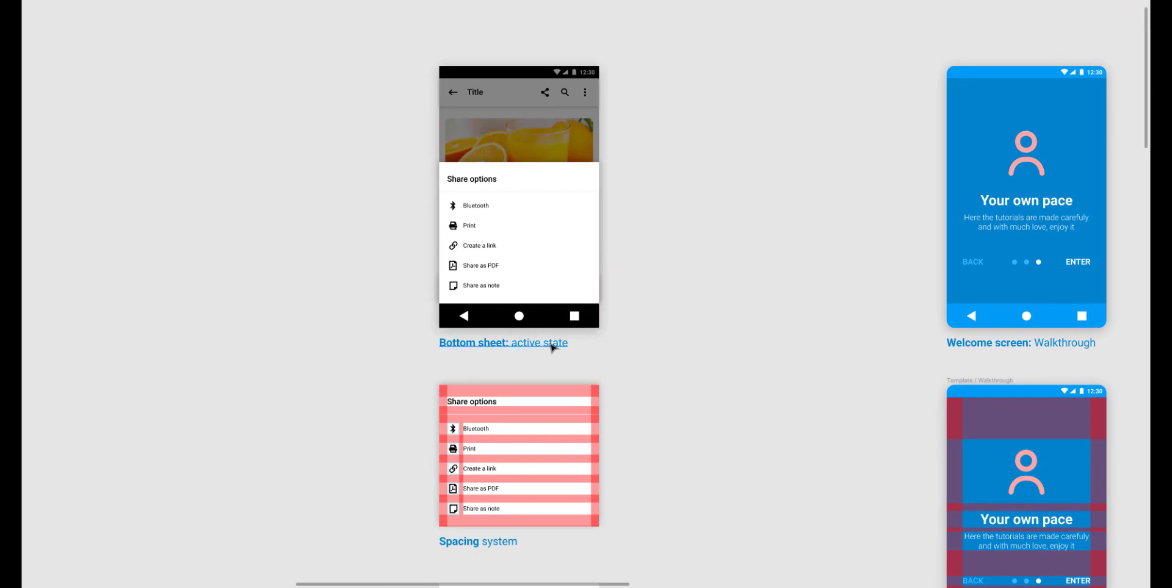
scroll(551, 348, down, 3)
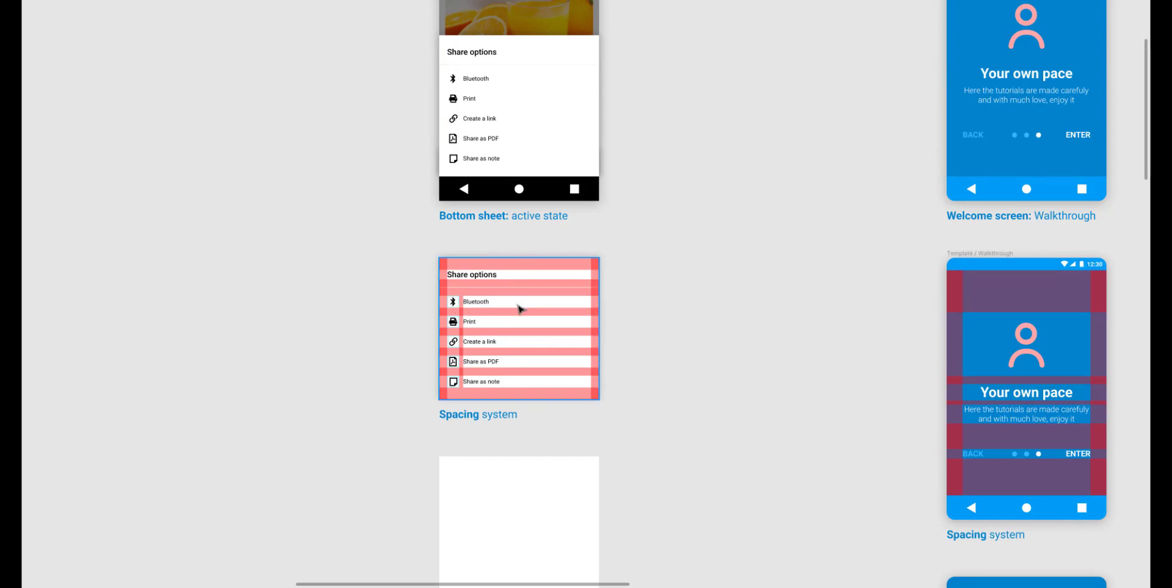
scroll(520, 309, down, 2)
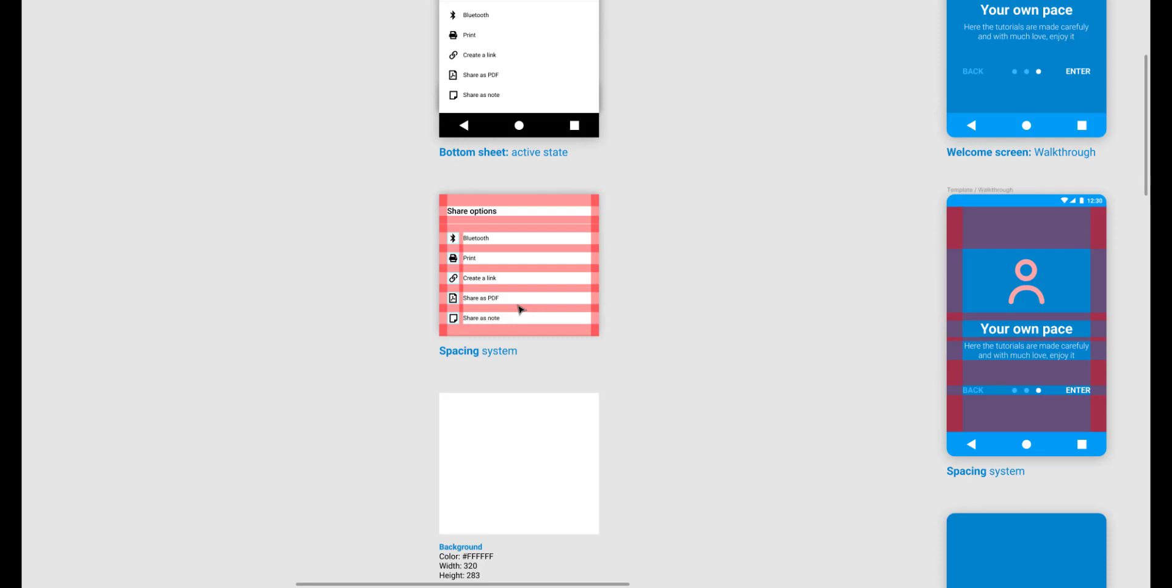
Examine the Bottom sheet's Background, Overlay, Title and Divider specifications, selecting the divider line up close.
scroll(520, 310, down, 6)
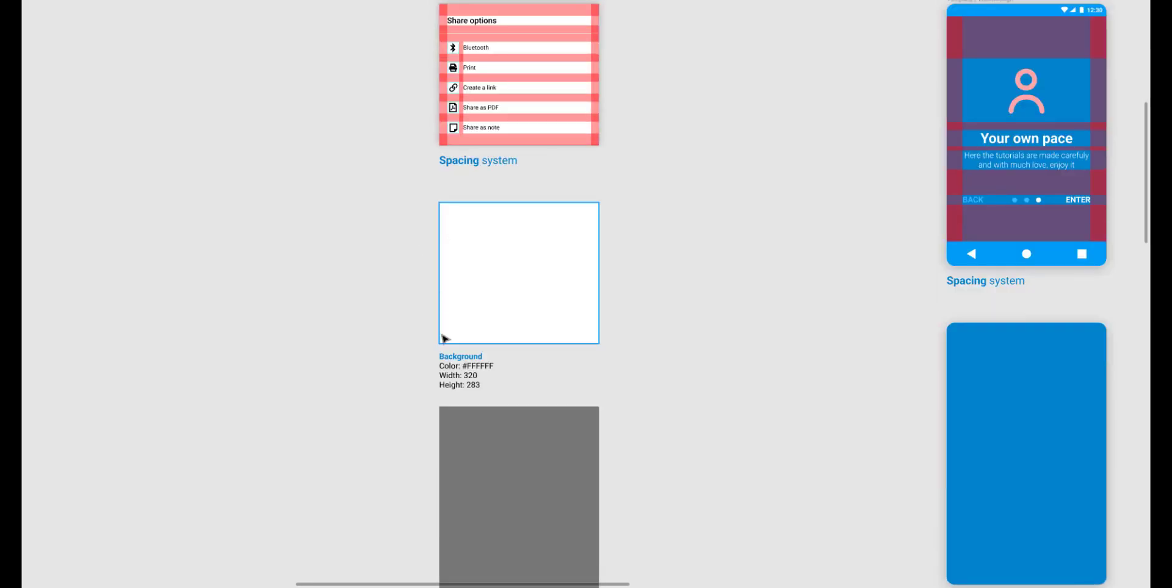
scroll(444, 338, down, 6)
scroll(487, 342, down, 4)
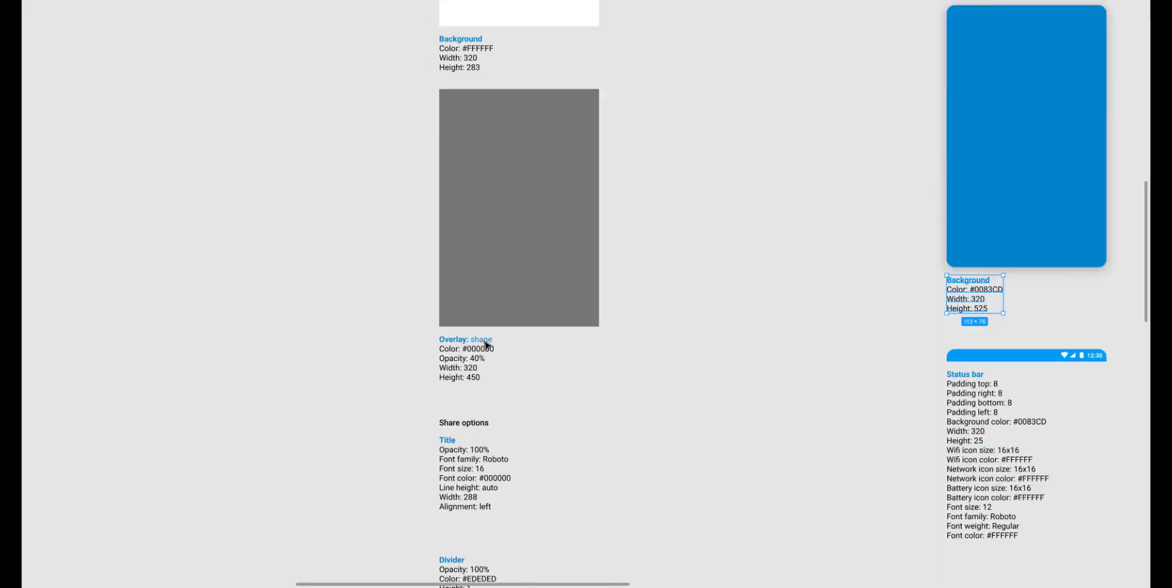
scroll(486, 345, down, 2)
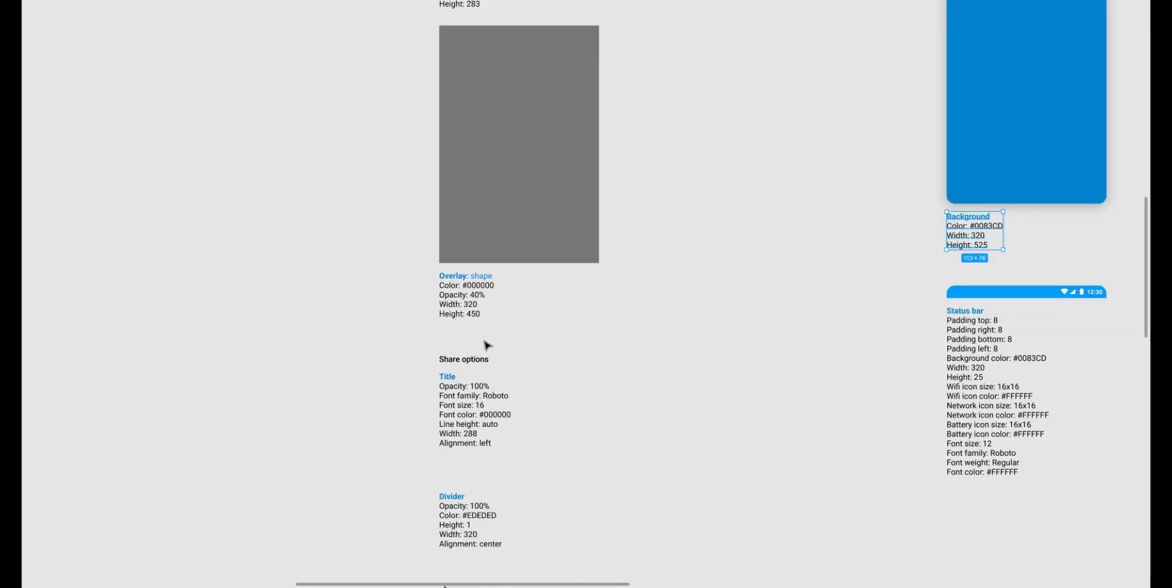
scroll(455, 382, down, 4)
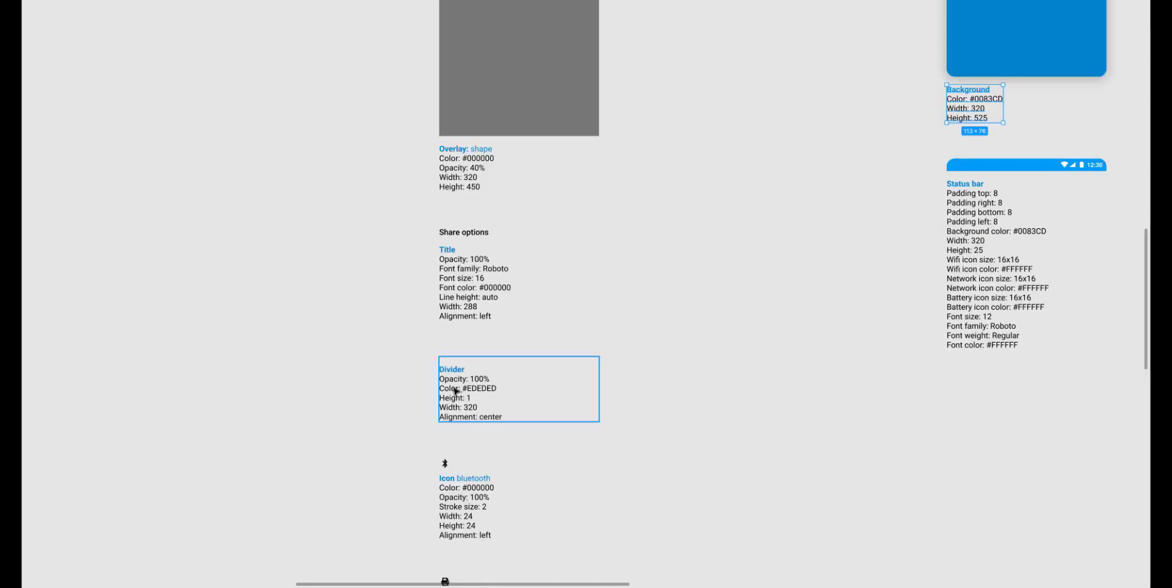
scroll(450, 434, down, 2)
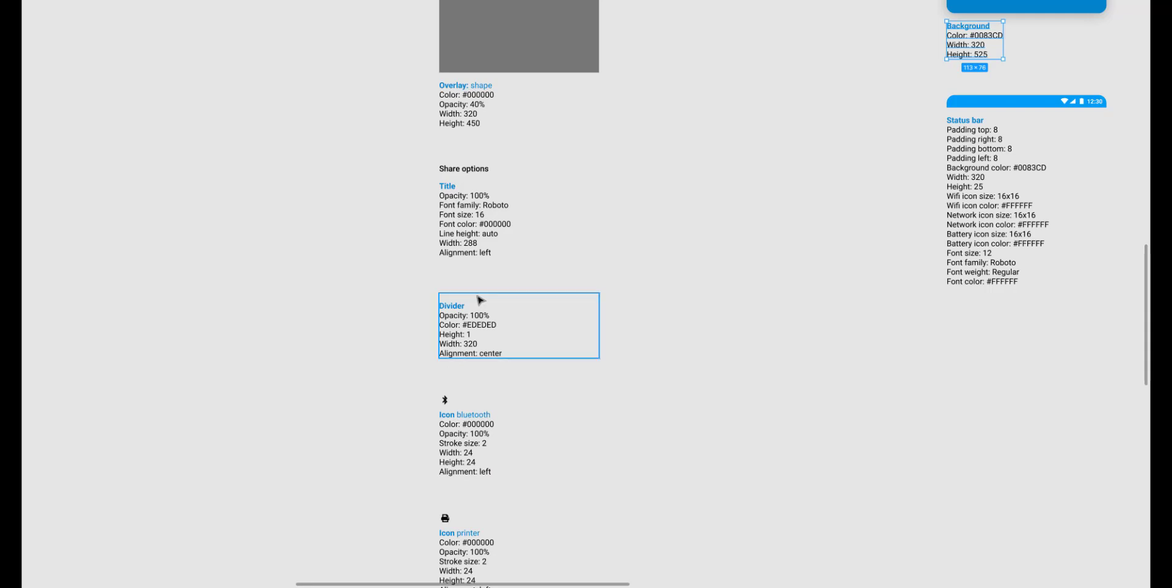
scroll(480, 309, up, 5)
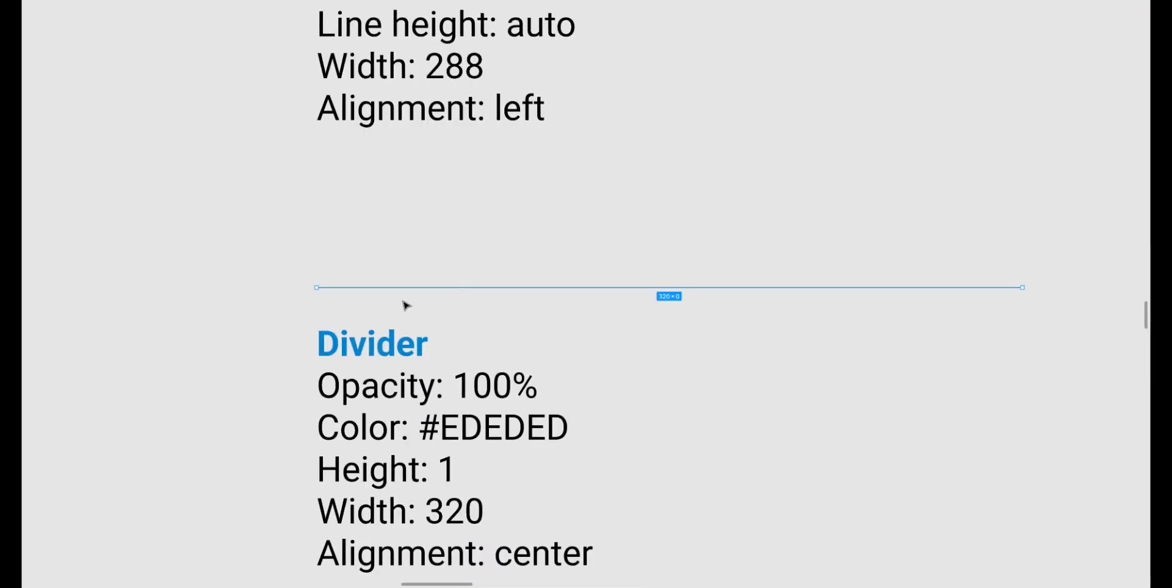
scroll(357, 339, down, 5)
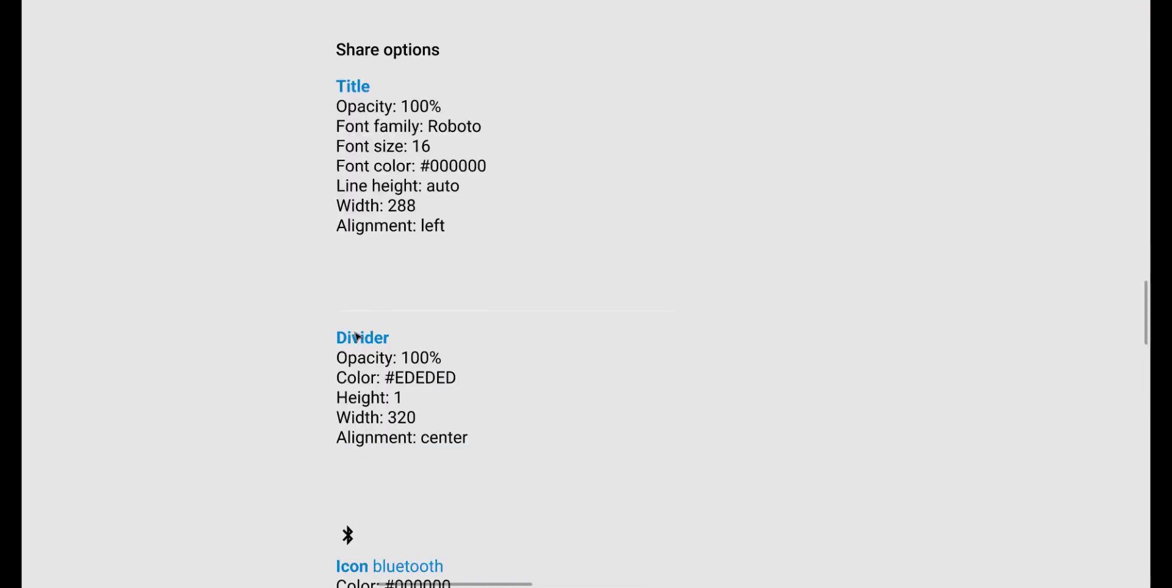
Read through the Bottom sheet's icon specifications, including bluetooth, printer and link, and view the whole page.
scroll(356, 336, down, 6)
scroll(351, 271, down, 15)
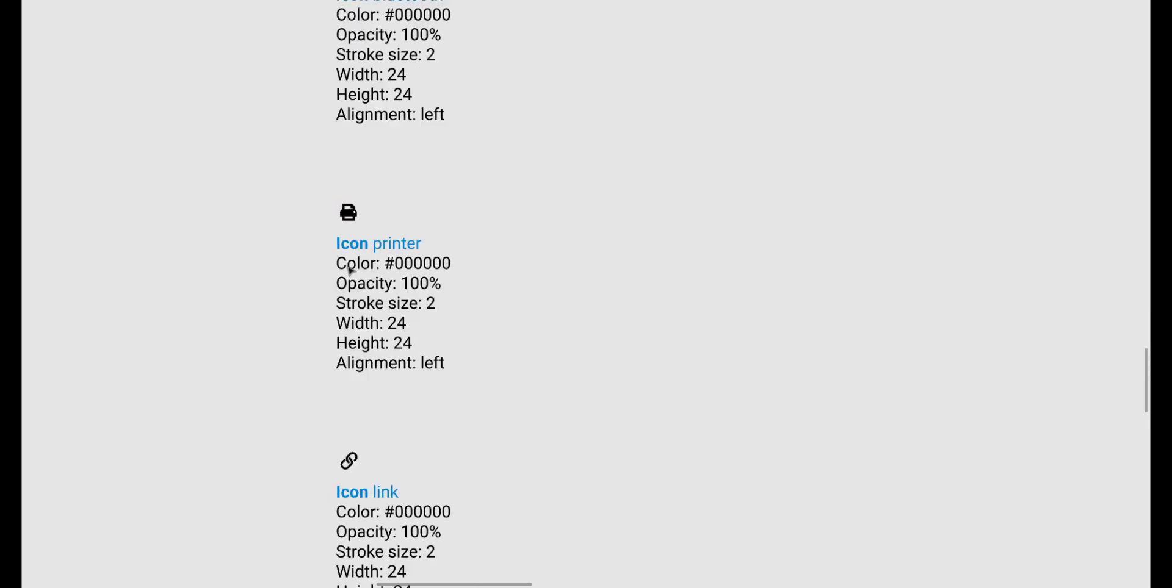
scroll(351, 271, down, 3)
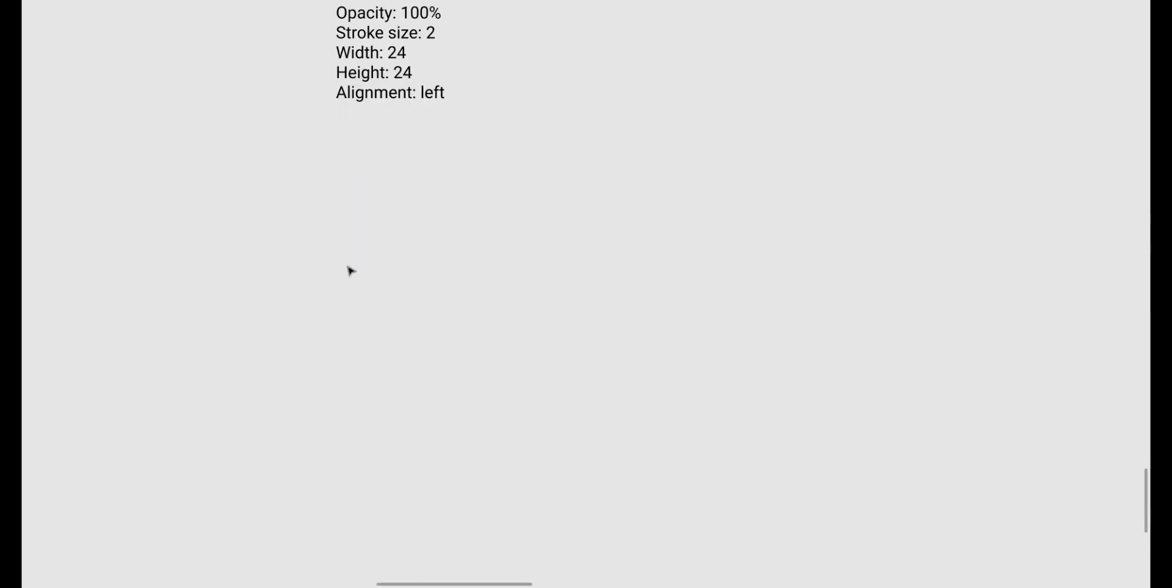
scroll(348, 269, down, 10)
scroll(359, 299, down, 5)
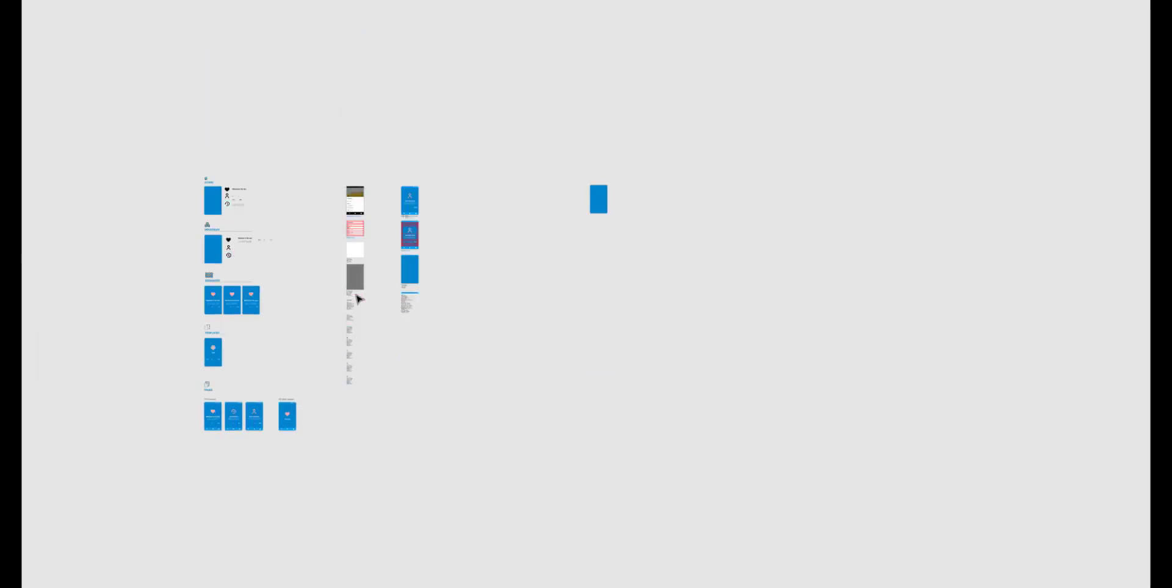
Show the hidden interface again and open the 011) Button page.
drag(282, 169, 465, 181)
key(ctrl+backslash)
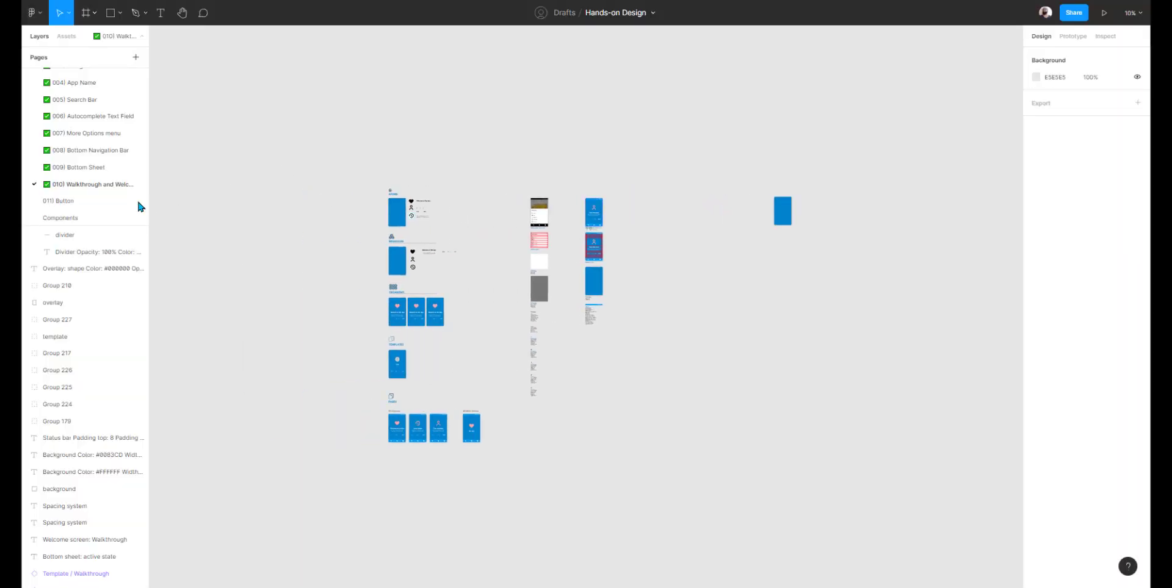
click(73, 204)
click(519, 436)
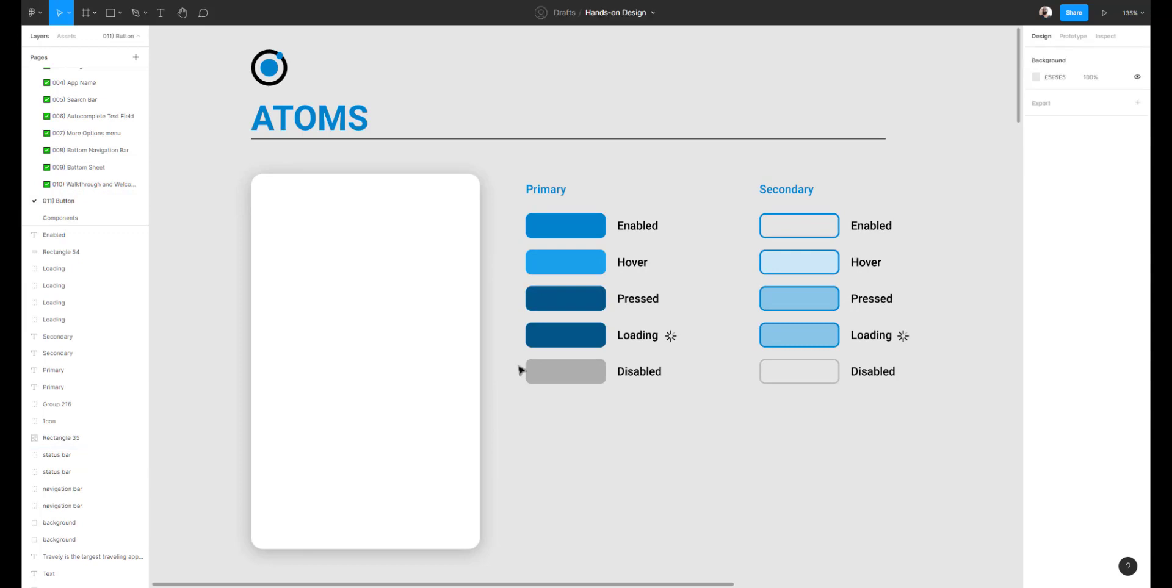
Check the Primary Enabled button shape in the Atoms section and draw a rectangle about 281 × 93 below the Primary states.
drag(618, 415, 563, 367)
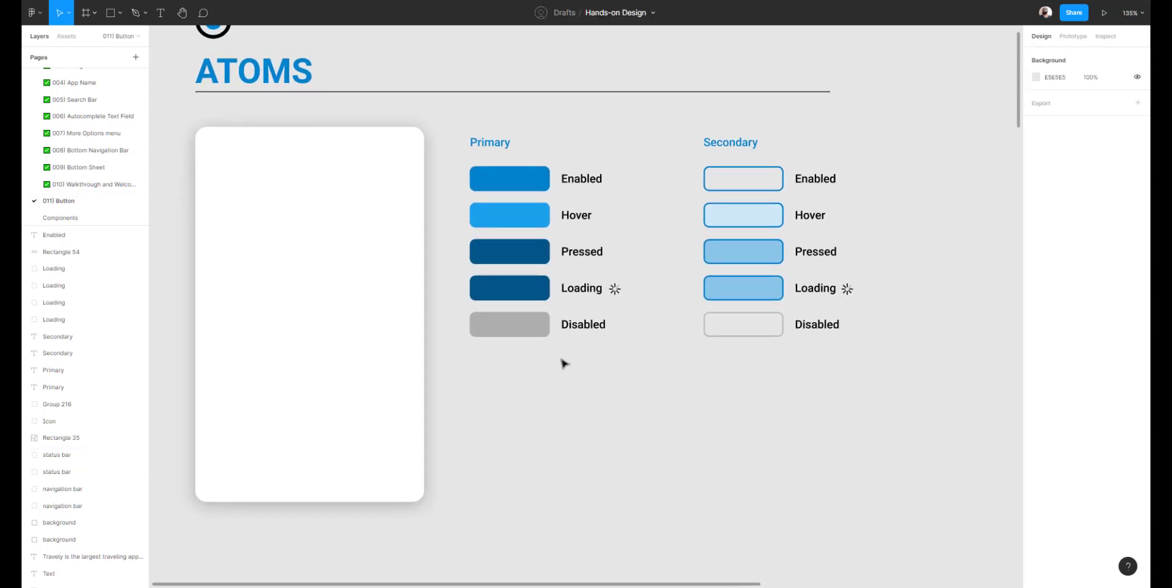
drag(575, 360, 573, 361)
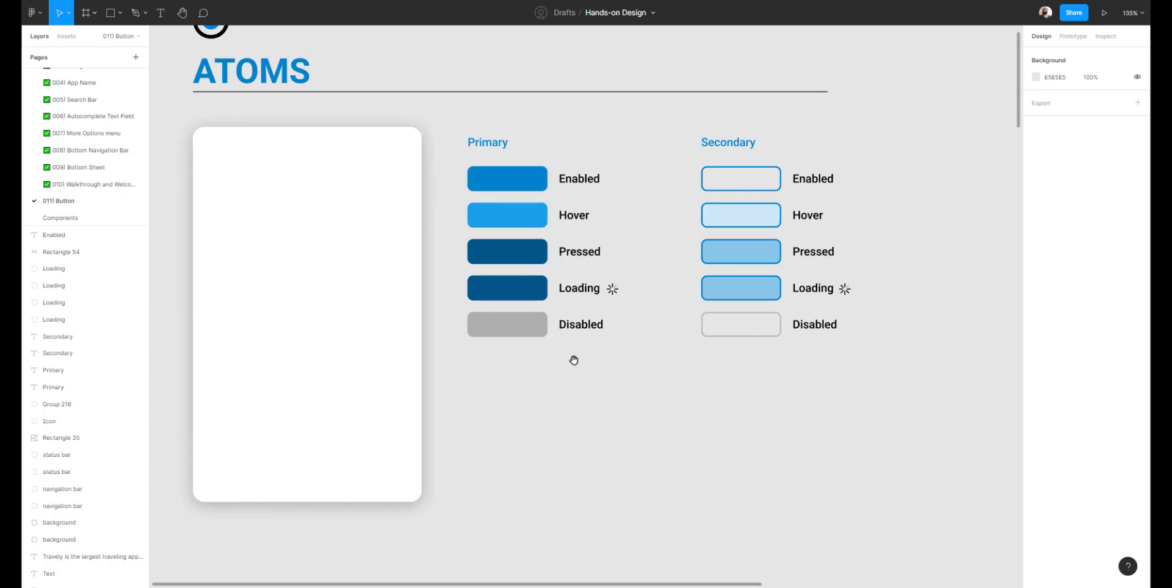
drag(573, 360, 526, 356)
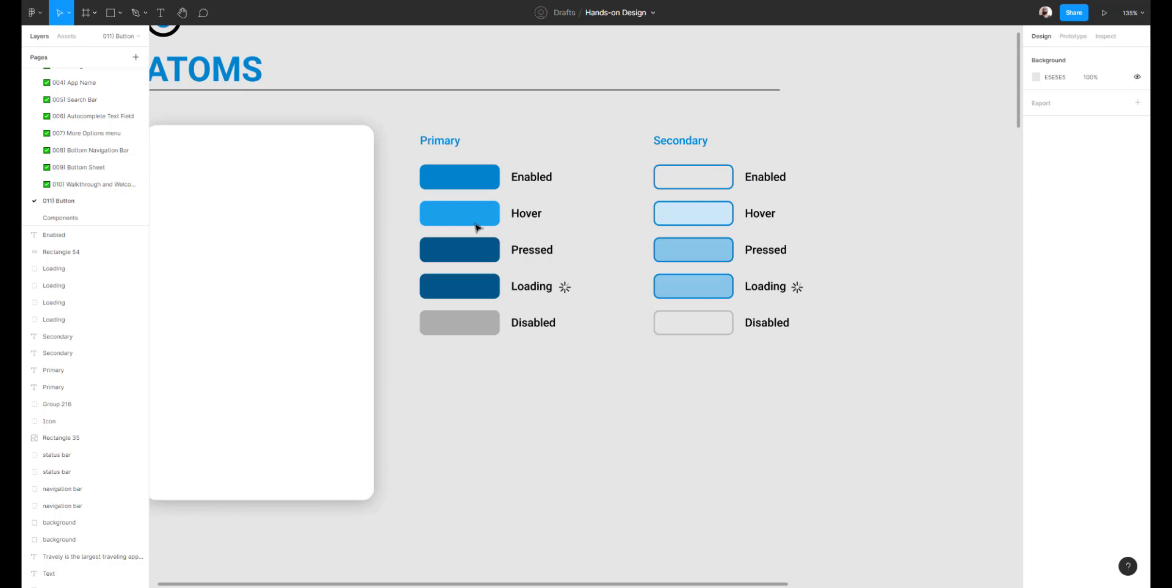
click(458, 182)
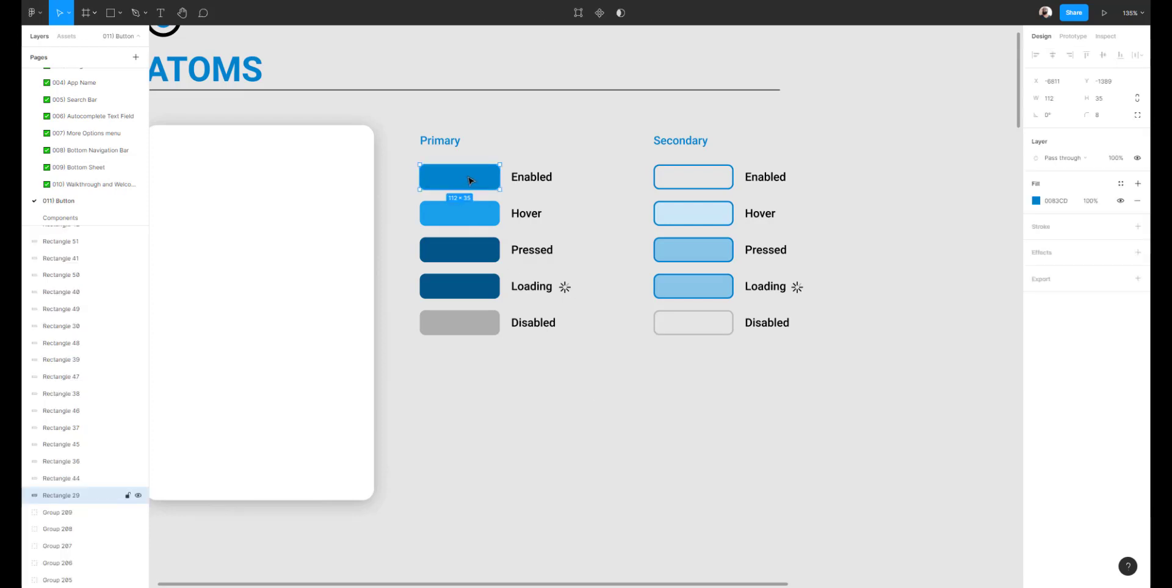
click(448, 391)
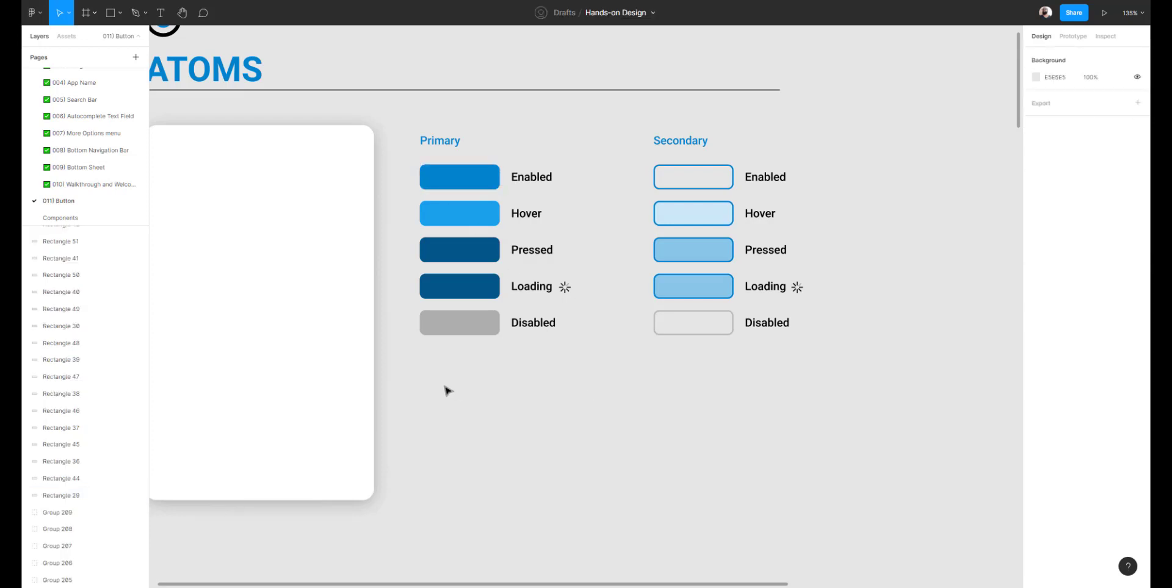
key(r)
mouse_move(426, 387)
mouse_down()
mouse_move(612, 439)
mouse_move(615, 453)
mouse_up()
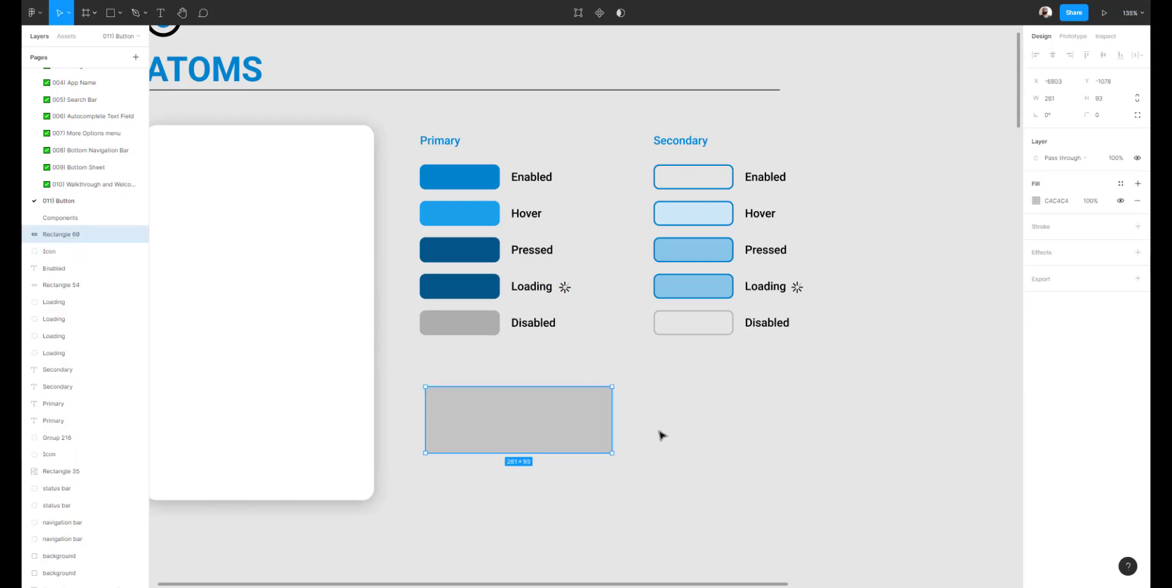
Resize the new grey rectangle to 112 × 35, matching the Primary Enabled button.
click(471, 176)
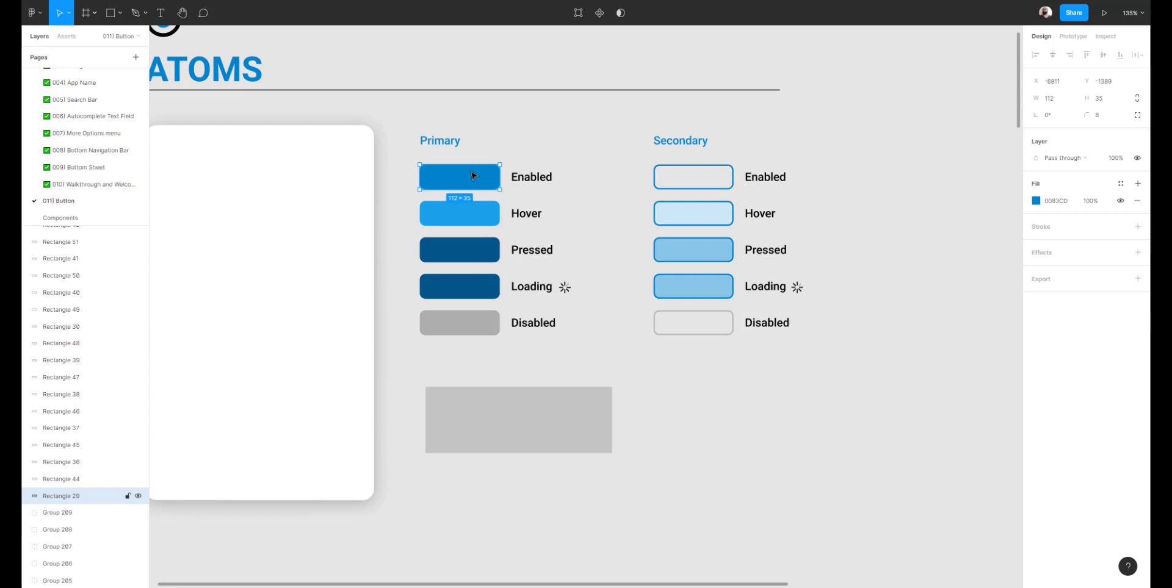
click(502, 411)
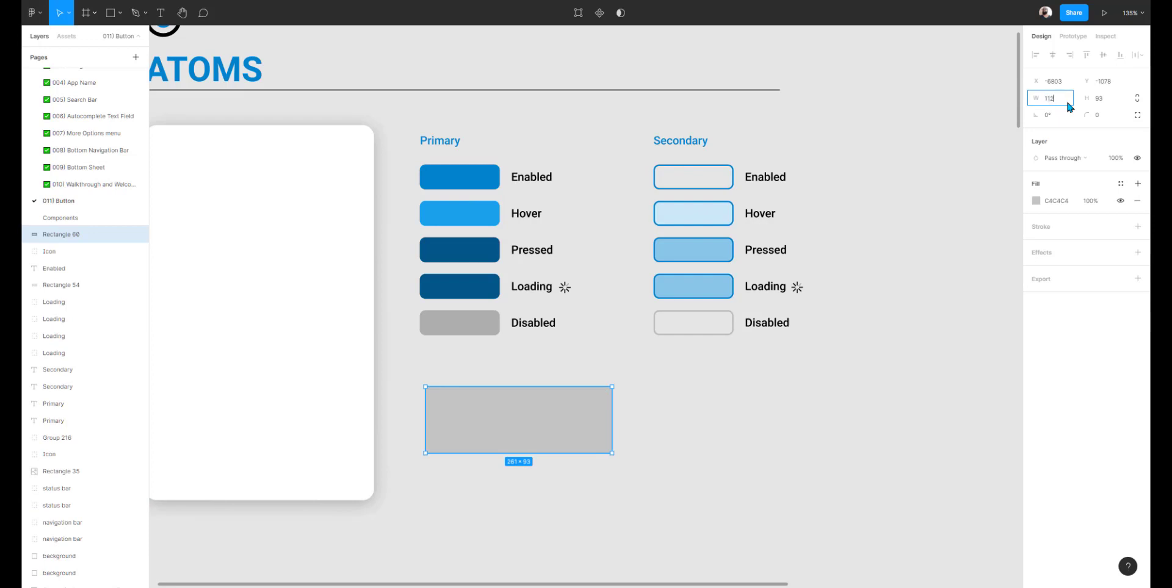
key(Tab)
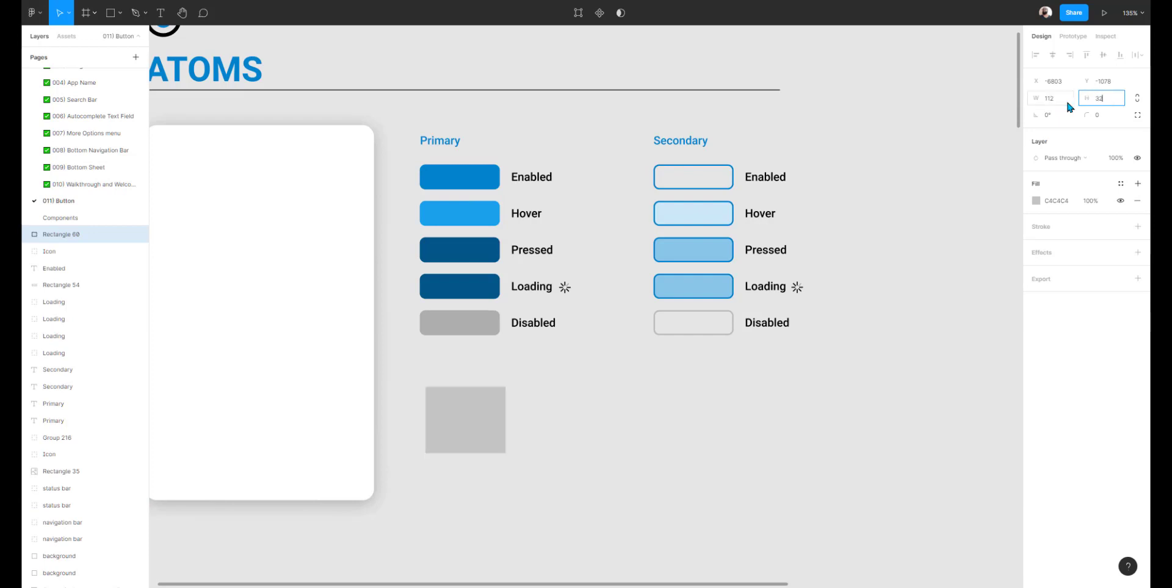
text(32)
key(Return)
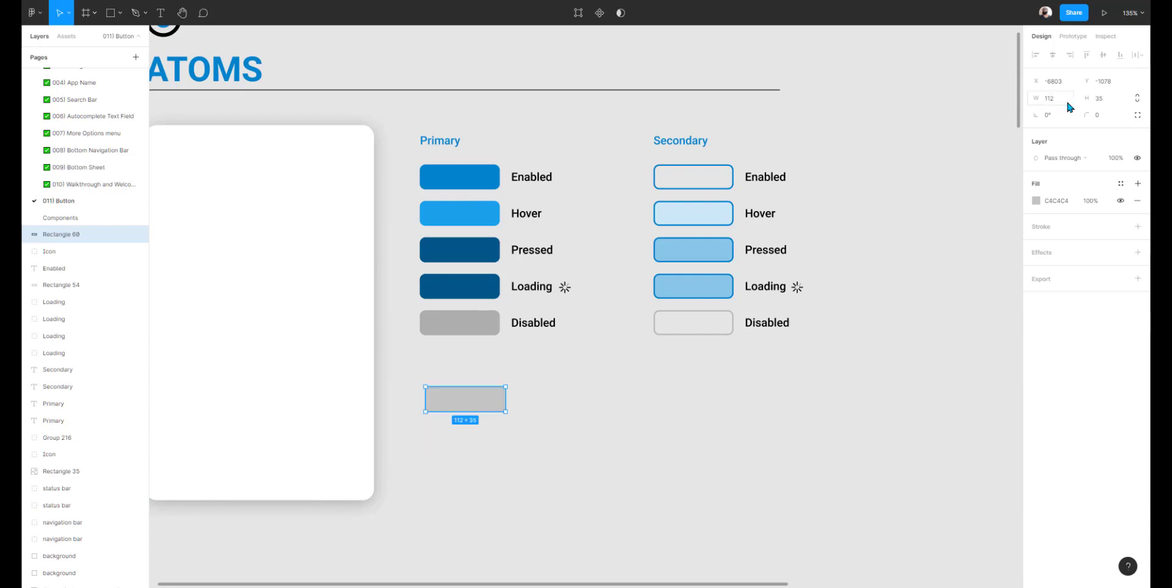
Round the grey rectangle's corners to the Primary Enabled button's corner radius of 8.
click(558, 400)
click(468, 179)
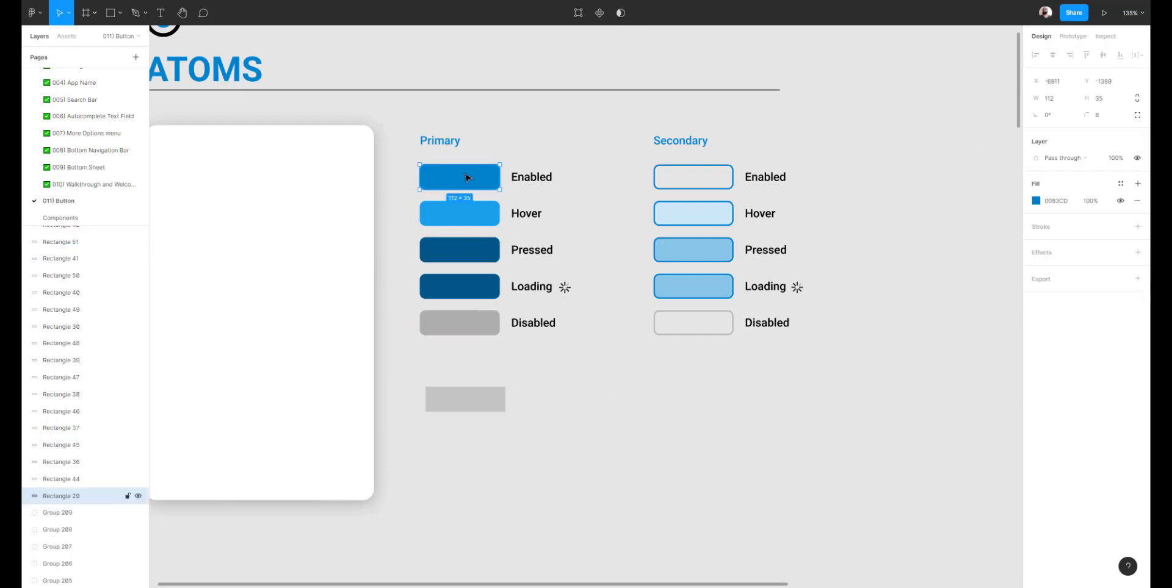
click(479, 408)
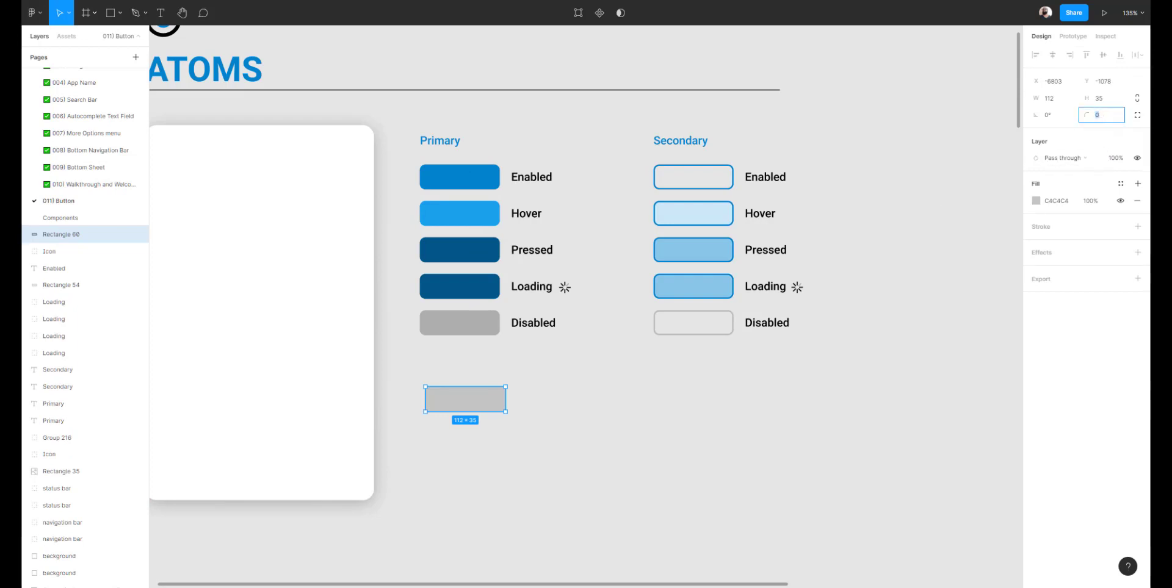
key(Return)
Copy the fill color 0083CD from the Primary Enabled button.
click(601, 419)
click(473, 185)
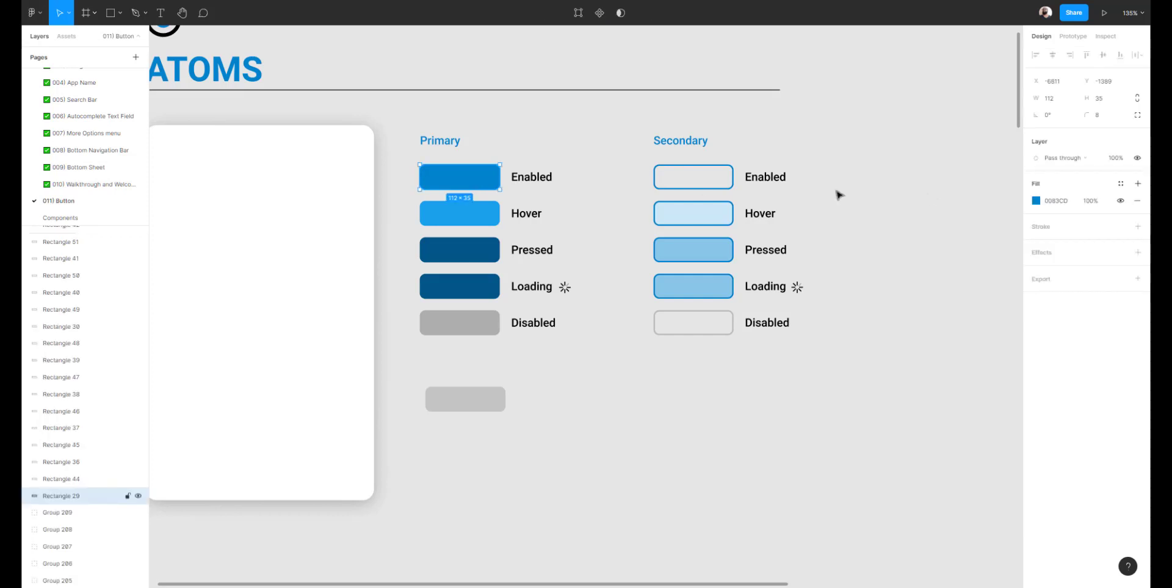
click(1065, 200)
key(ctrl+c)
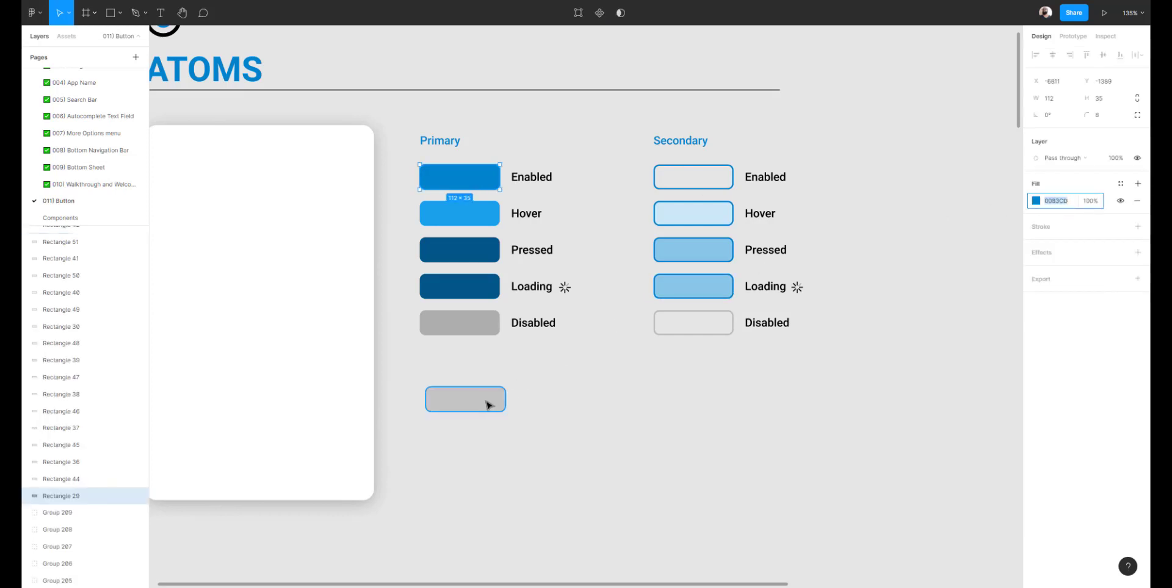
Apply the copied fill color 0083CD to the new grey rectangle below the Primary states.
click(489, 400)
click(1063, 201)
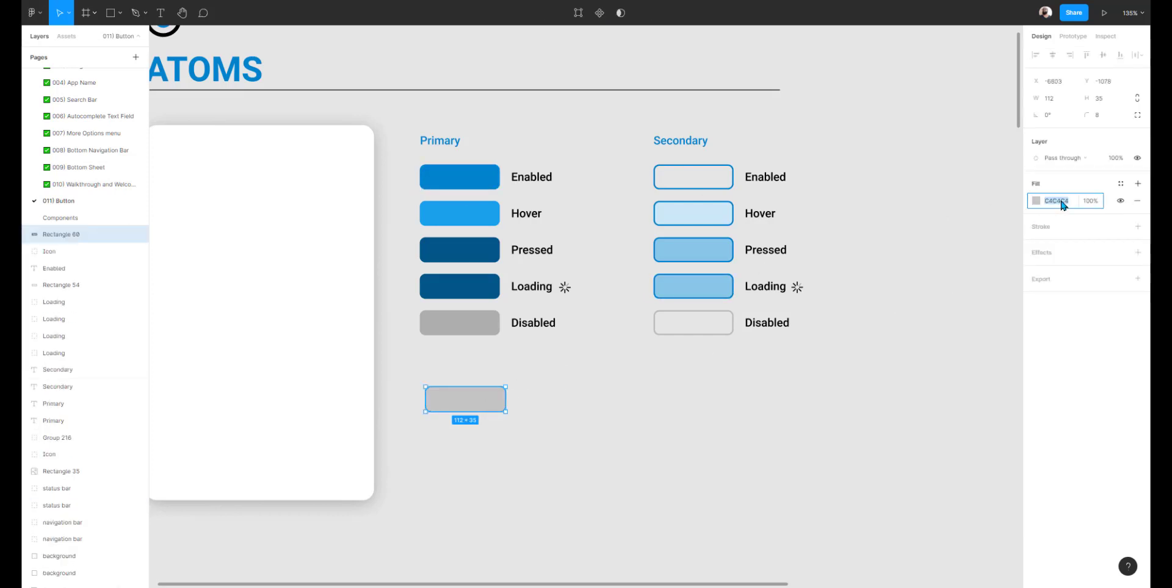
key(ctrl+v)
key(Return)
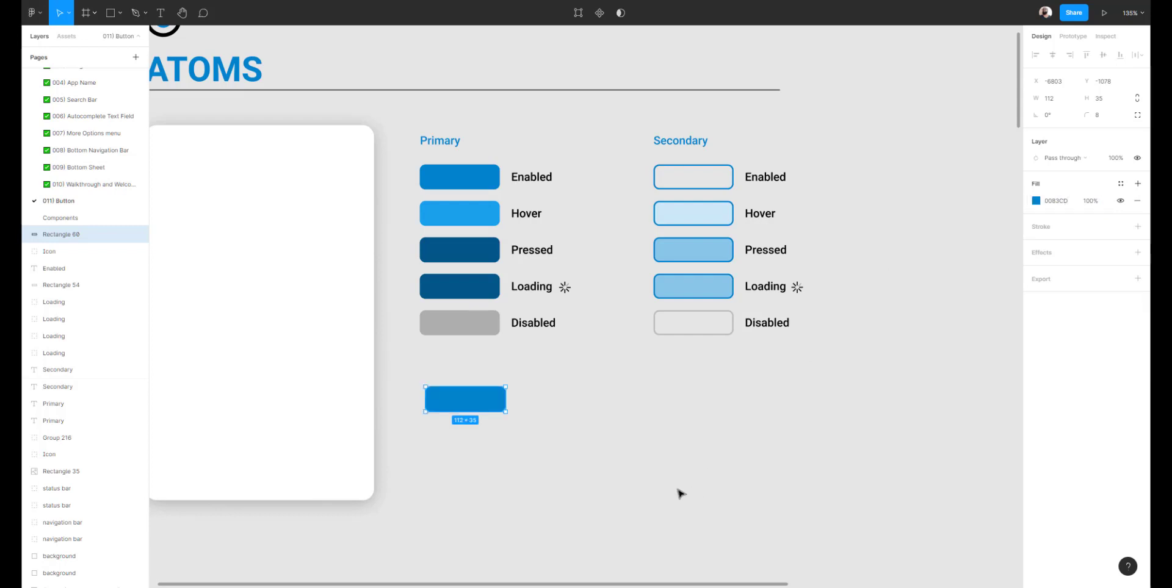
click(516, 381)
Move the new blue rectangle into line with the Primary button column, leaving a gap below the Disabled button.
scroll(498, 376, left, 2)
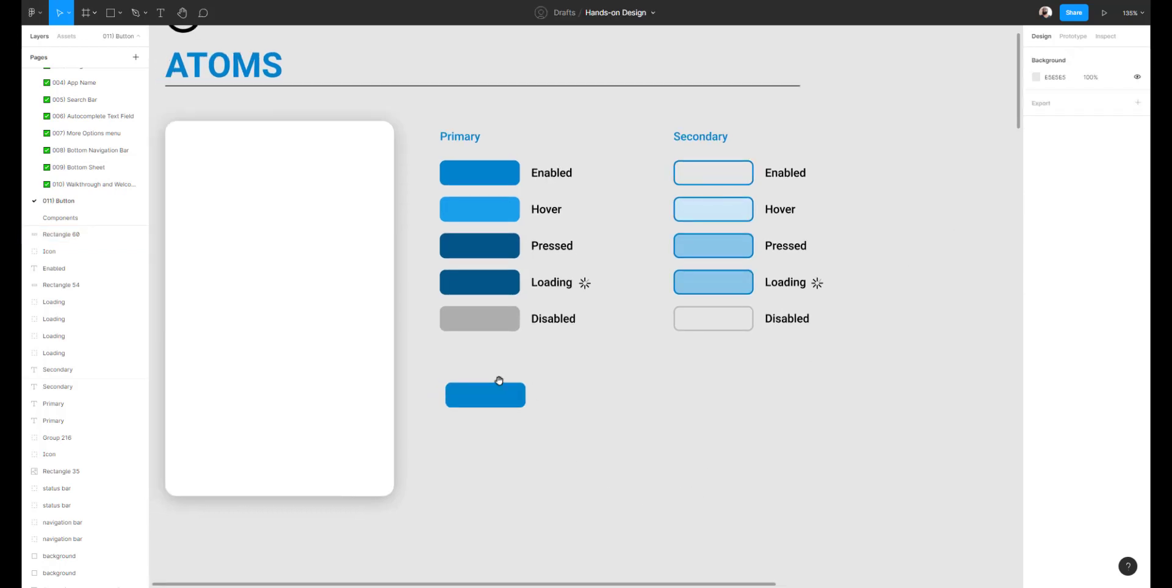
drag(497, 390, 488, 374)
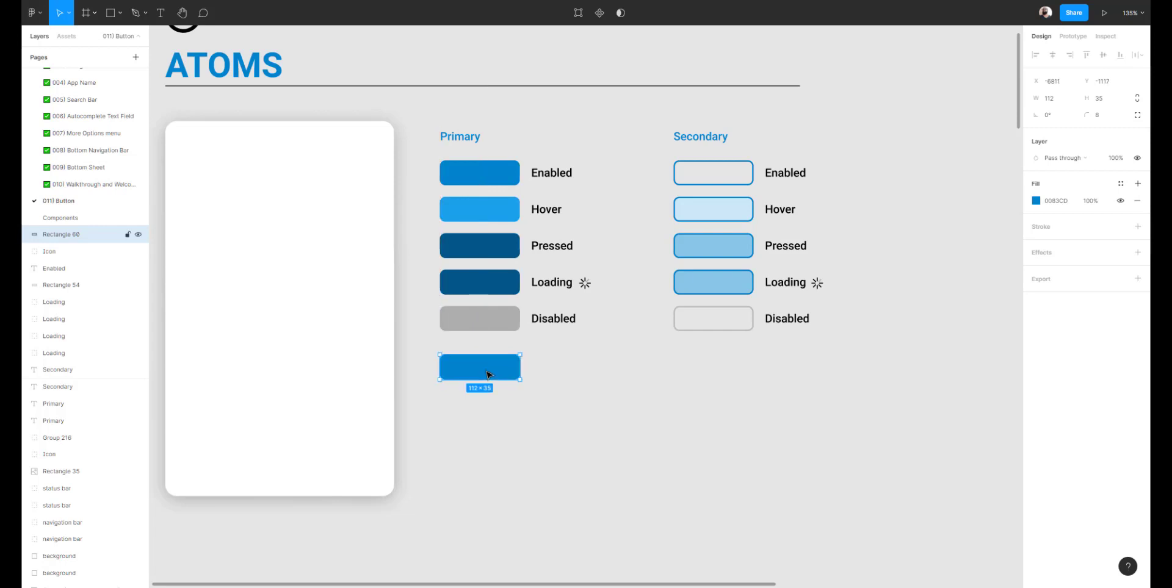
click(576, 372)
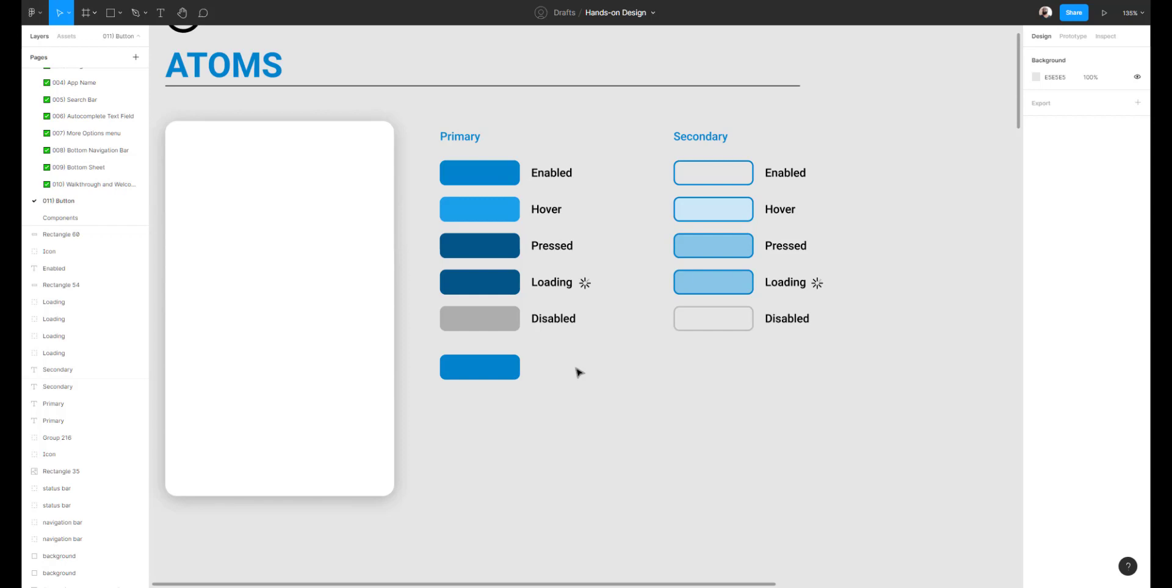
click(492, 374)
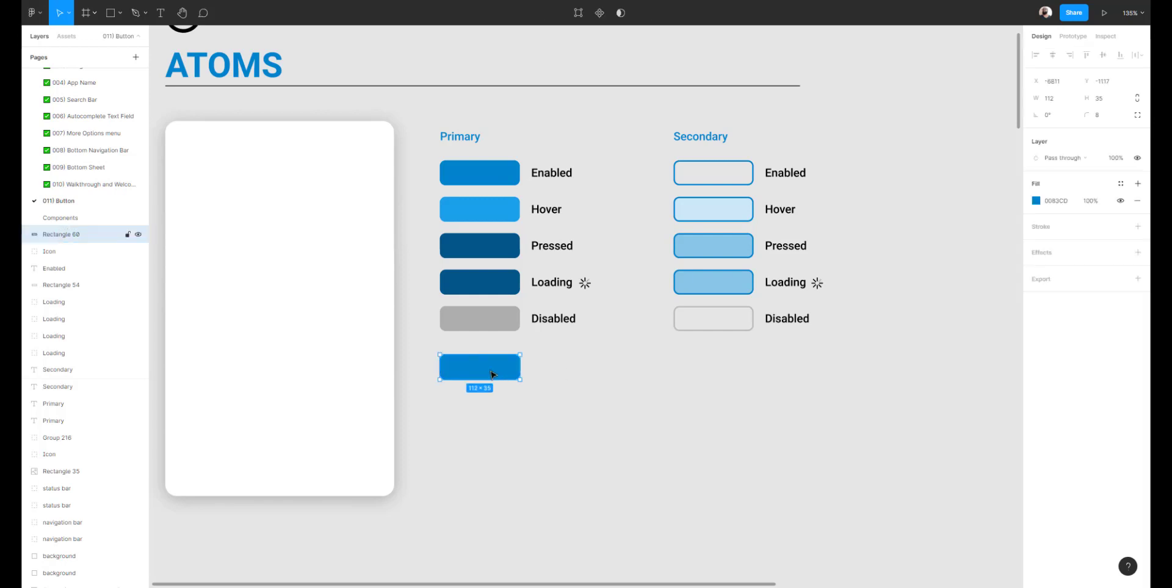
click(535, 373)
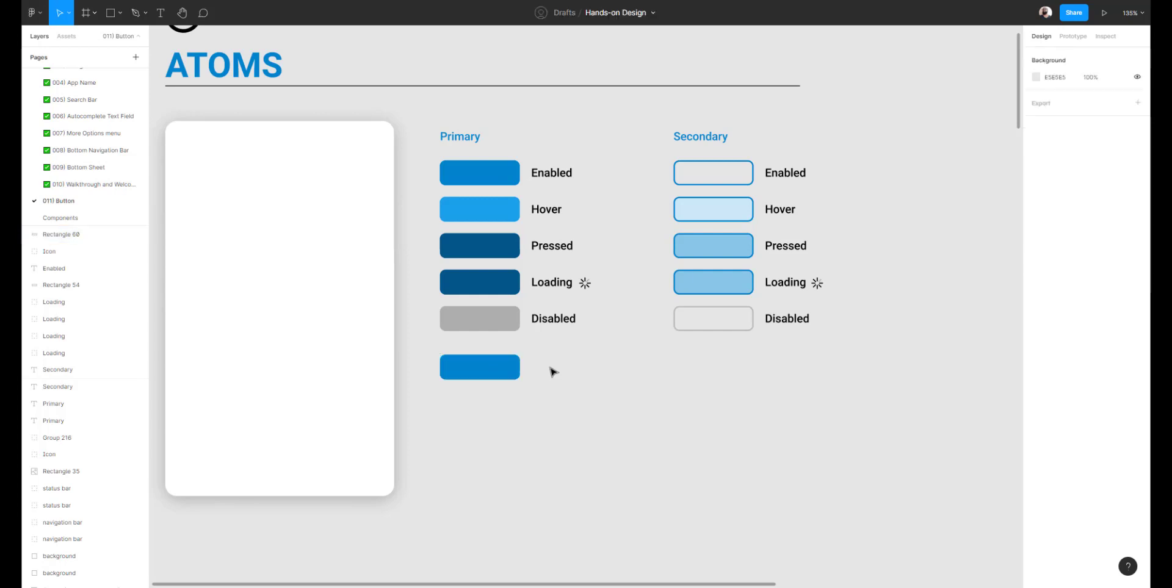
drag(482, 368, 482, 392)
Place a copy of the Primary Enabled label beside the new blue button and retype its text as Enabled.
click(574, 239)
click(551, 178)
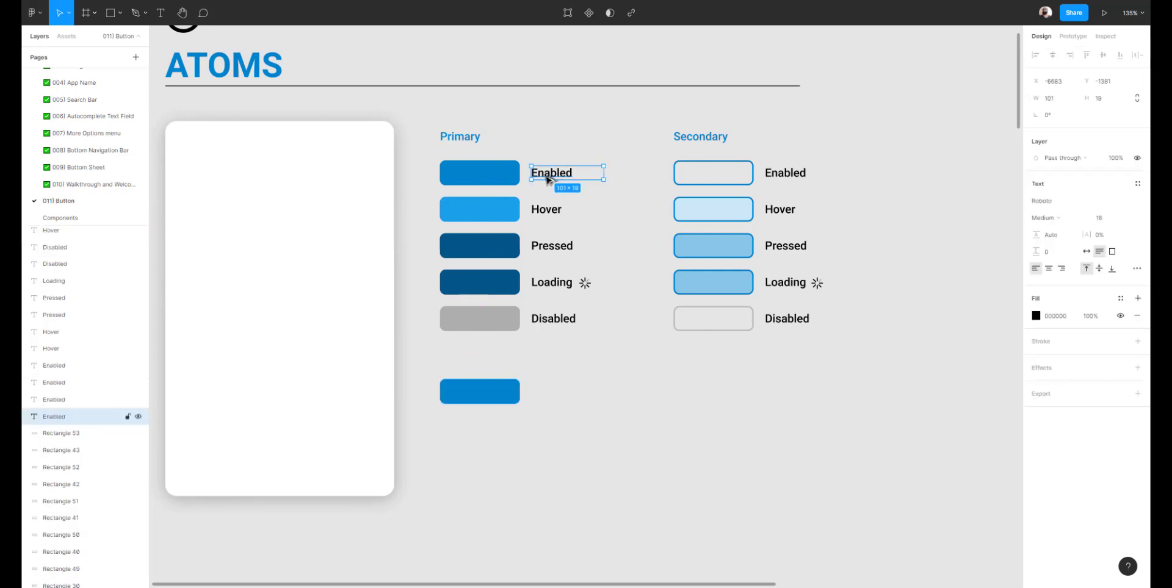
drag(545, 179, 553, 395)
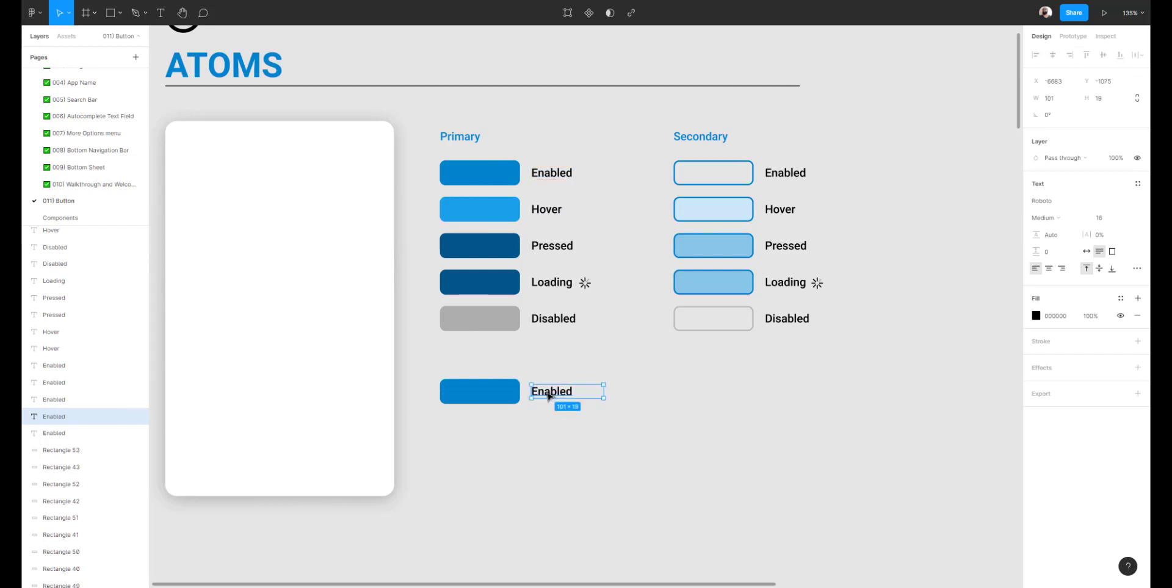
double_click(553, 393)
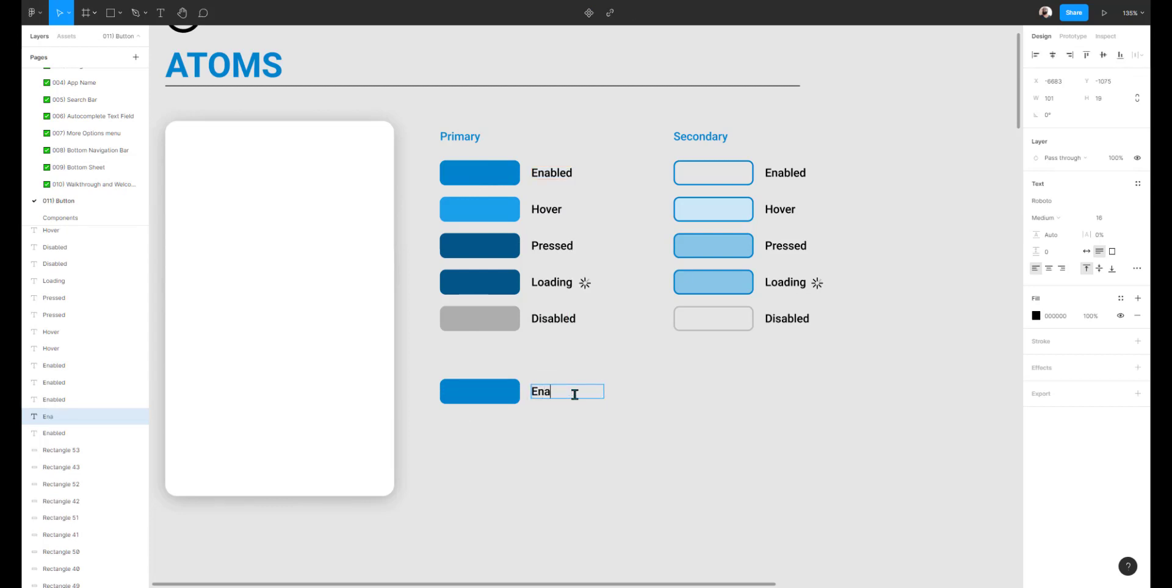
text(d)
key(Escape)
click(633, 444)
Duplicate the new Enabled button together with its label directly below, keeping the copy aligned with the original.
drag(632, 442, 472, 381)
scroll(544, 376, down, 1)
scroll(544, 376, left, 1)
drag(610, 408, 498, 370)
click(659, 435)
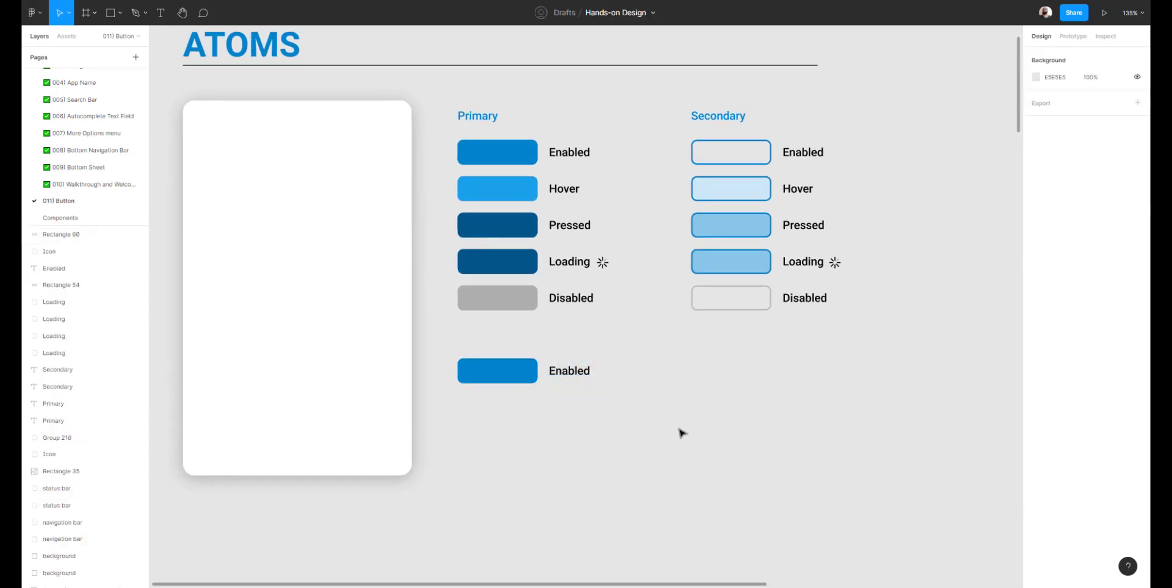
drag(663, 438, 470, 343)
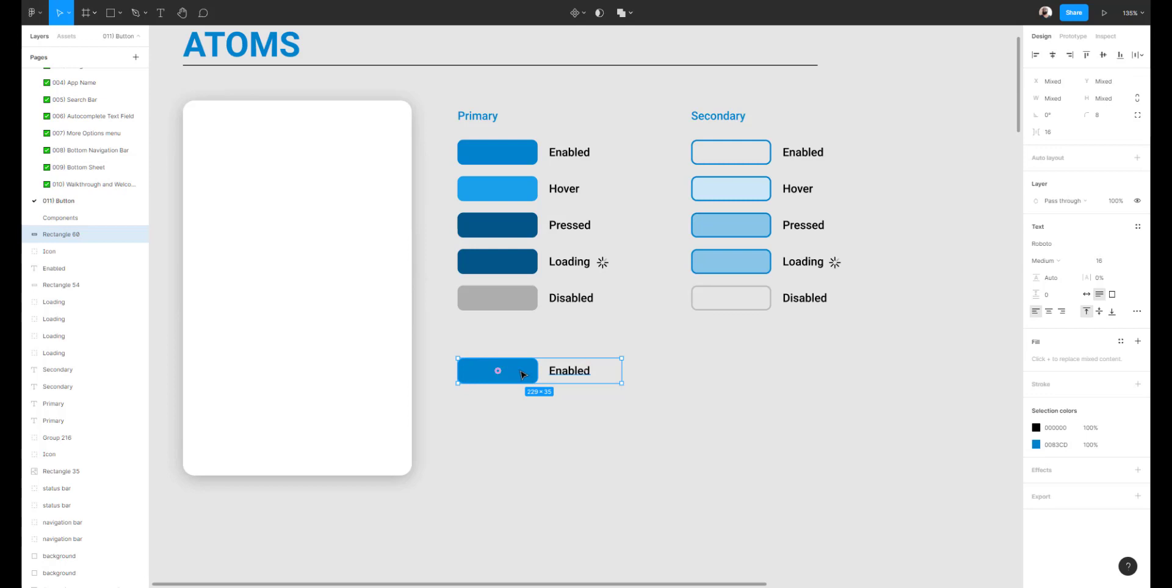
drag(522, 375, 529, 415)
click(512, 460)
Copy the Primary Hover button's fill color 1A9FEB and apply it to the duplicated button.
click(518, 401)
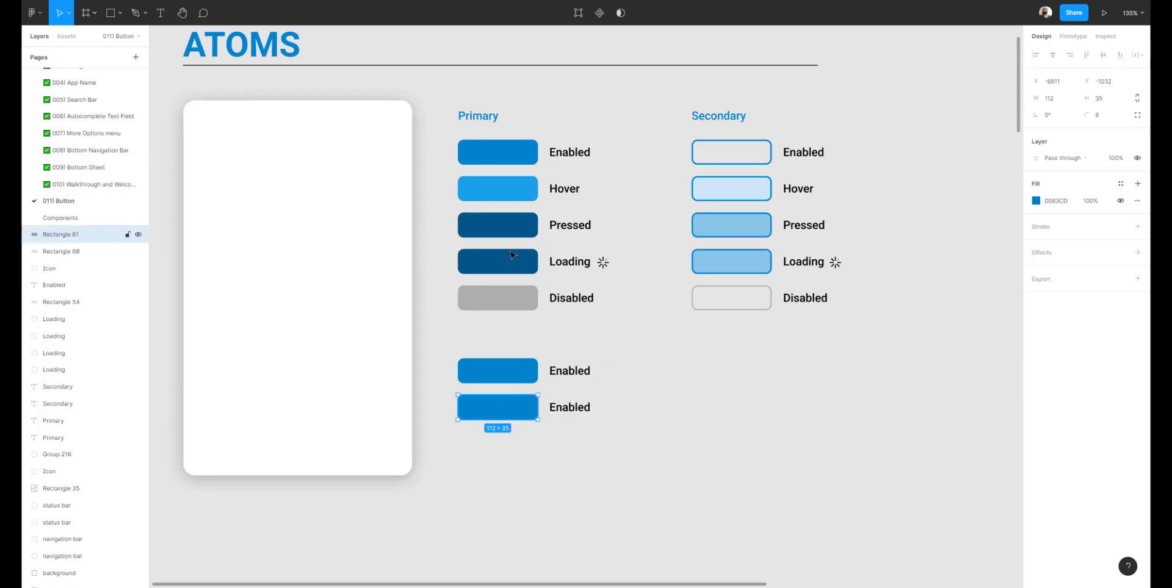
click(512, 195)
click(1062, 205)
key(ctrl+c)
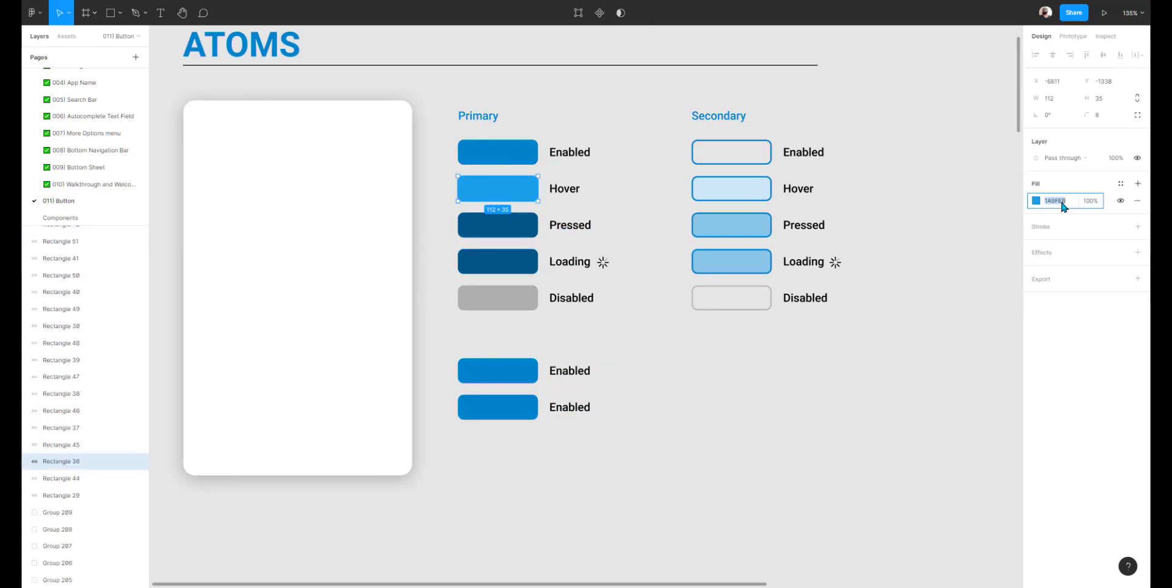
click(515, 405)
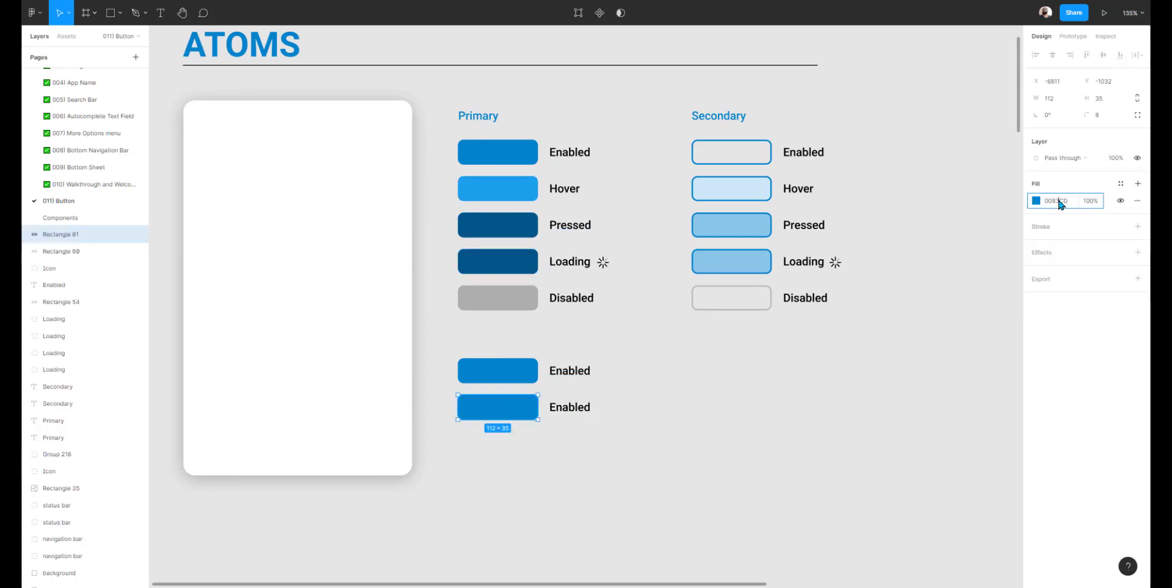
key(ctrl+v)
key(Return)
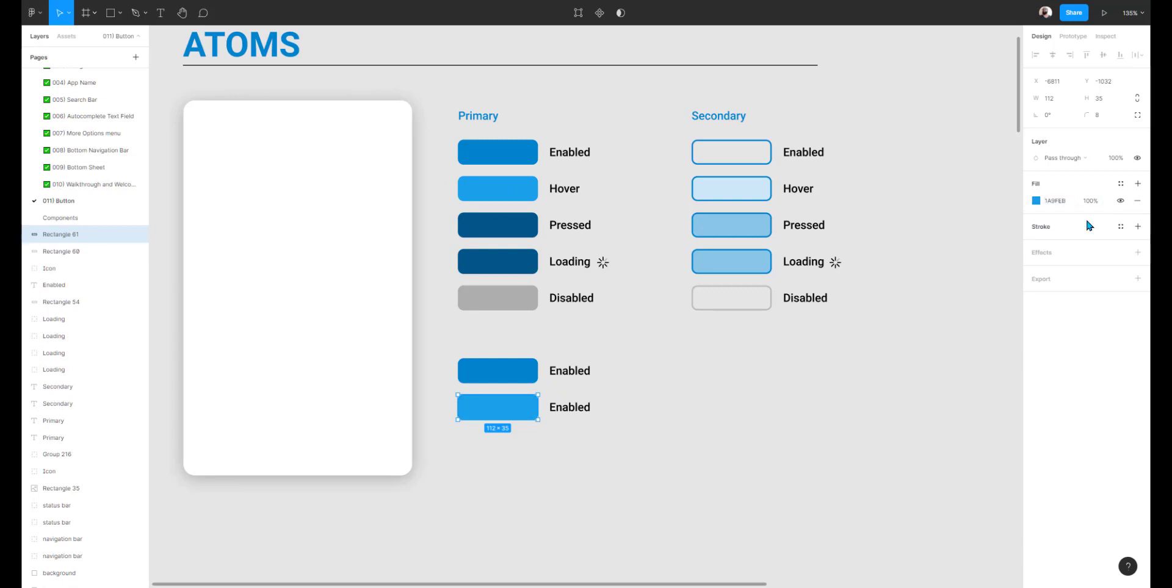
Change the label beside the light blue duplicate to Hover.
double_click(557, 407)
text(Hover)
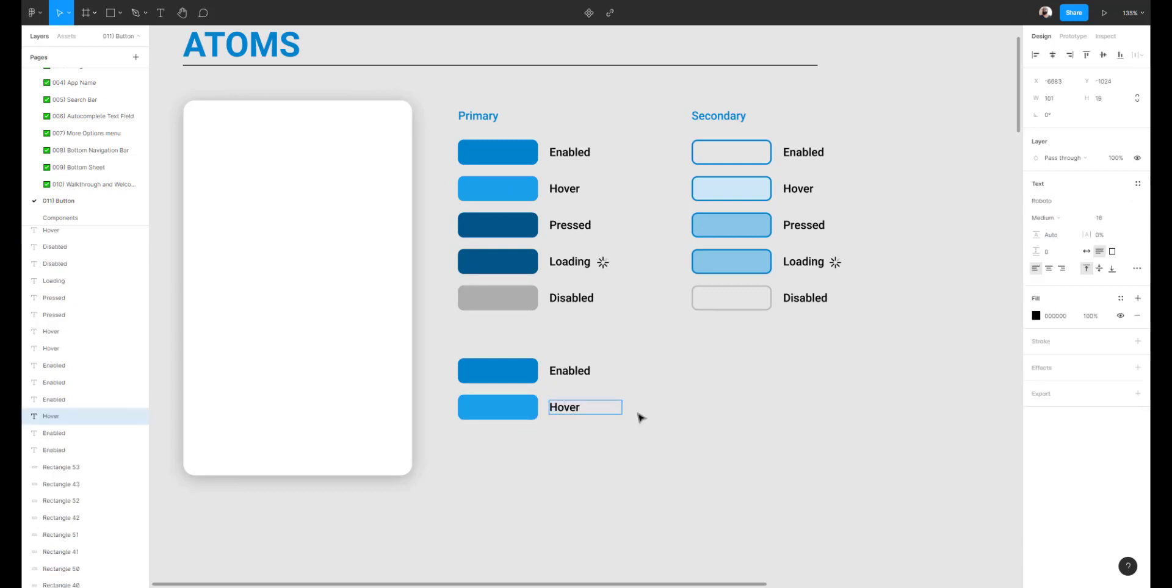
click(639, 417)
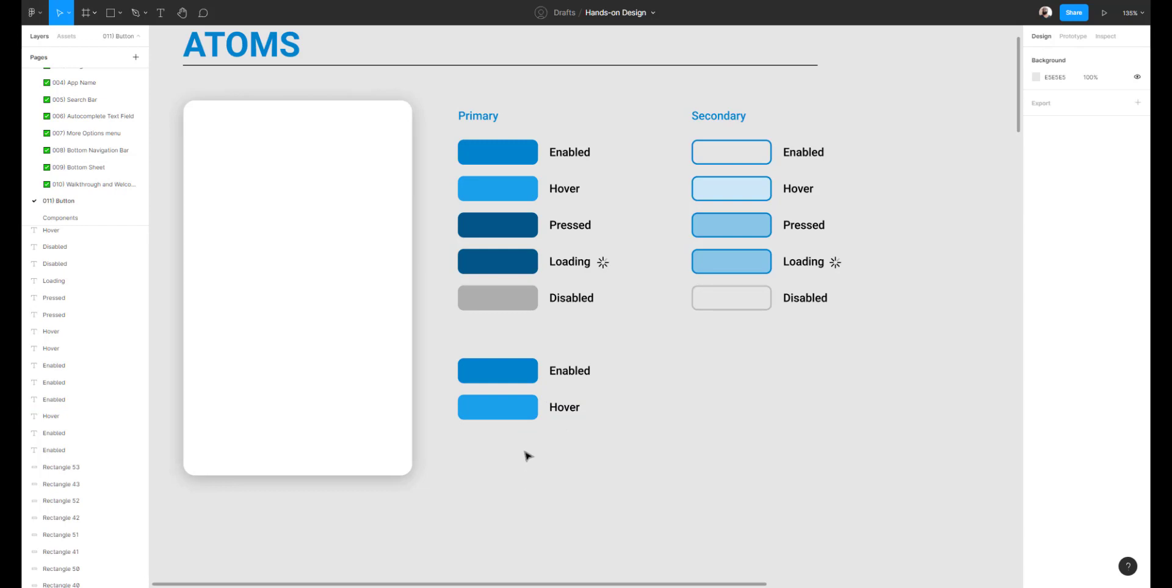
Duplicate the new Hover button and its label to form a third row directly below.
drag(470, 443, 641, 405)
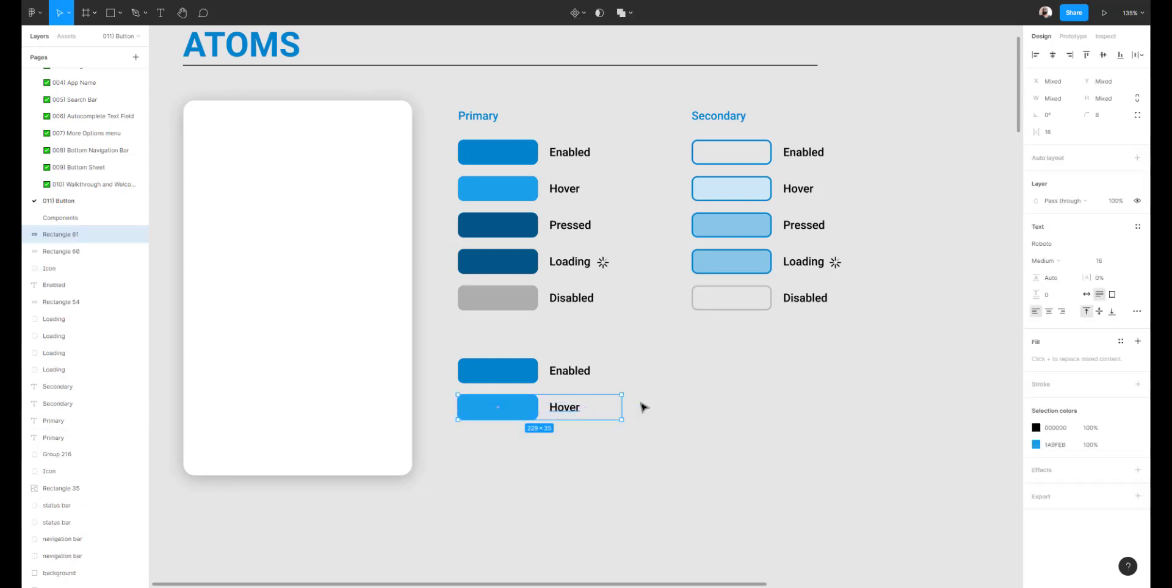
click(669, 475)
drag(668, 472, 479, 411)
key(ctrl+d)
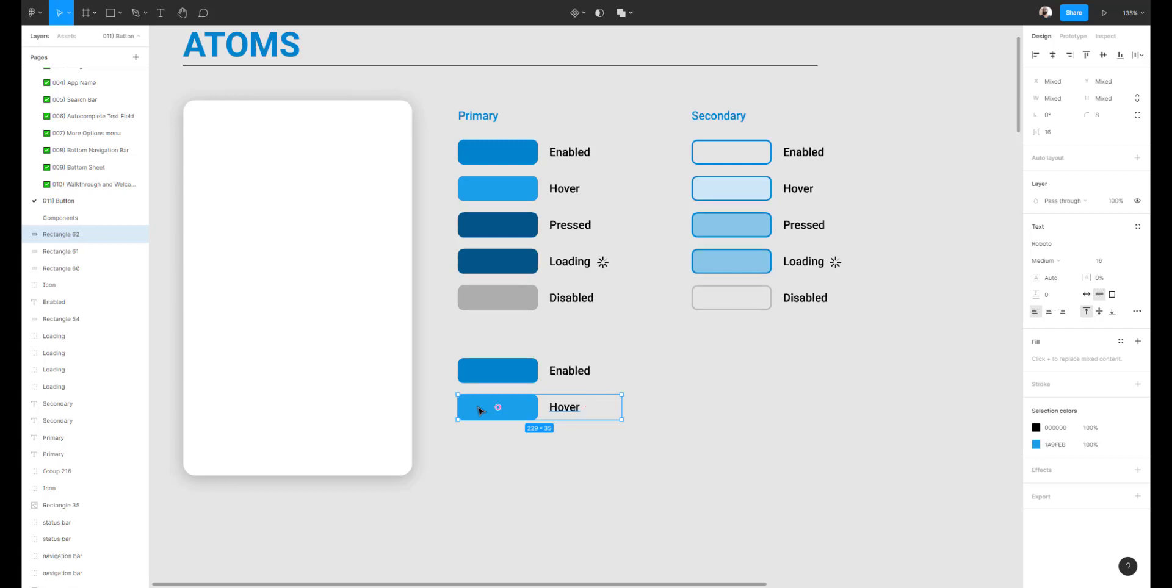
drag(519, 417, 520, 452)
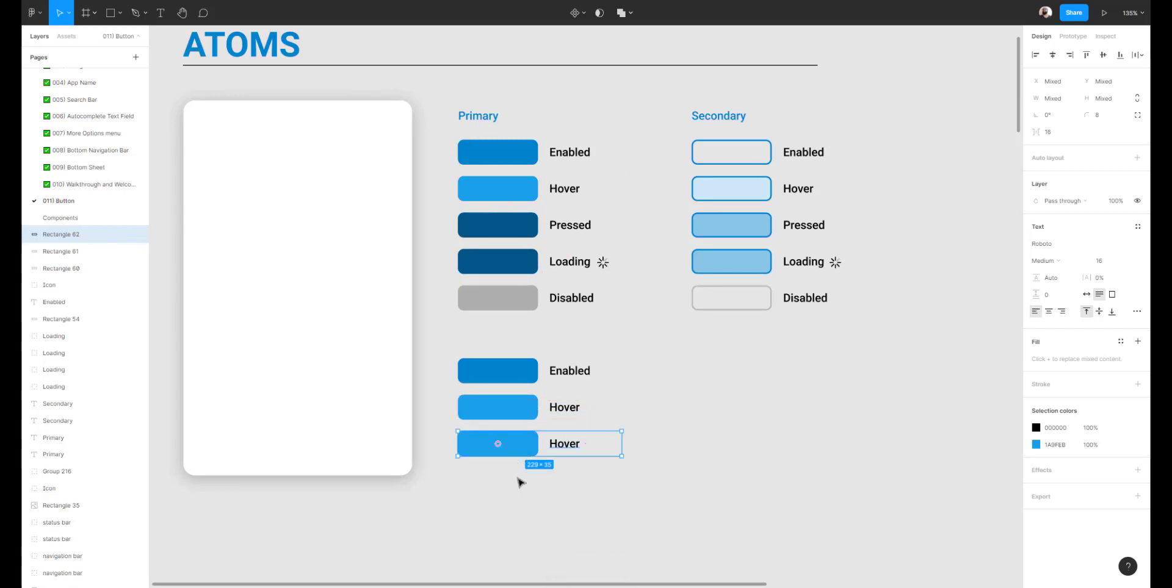
click(518, 486)
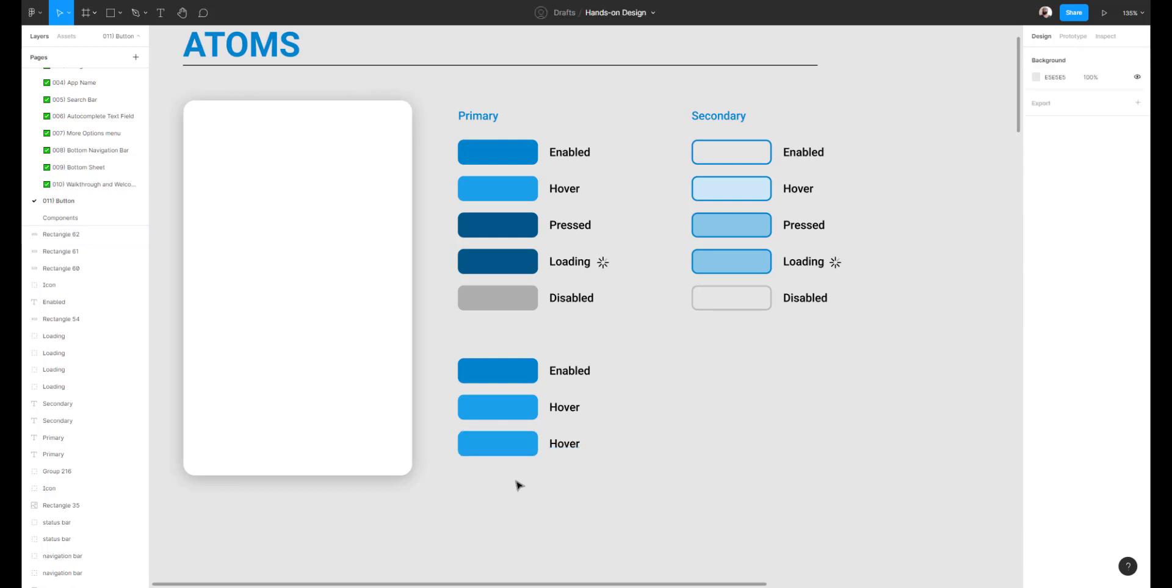
Copy the Primary Pressed button's fill color 015788 and apply it to the third new button.
click(519, 235)
click(1062, 202)
key(ctrl+c)
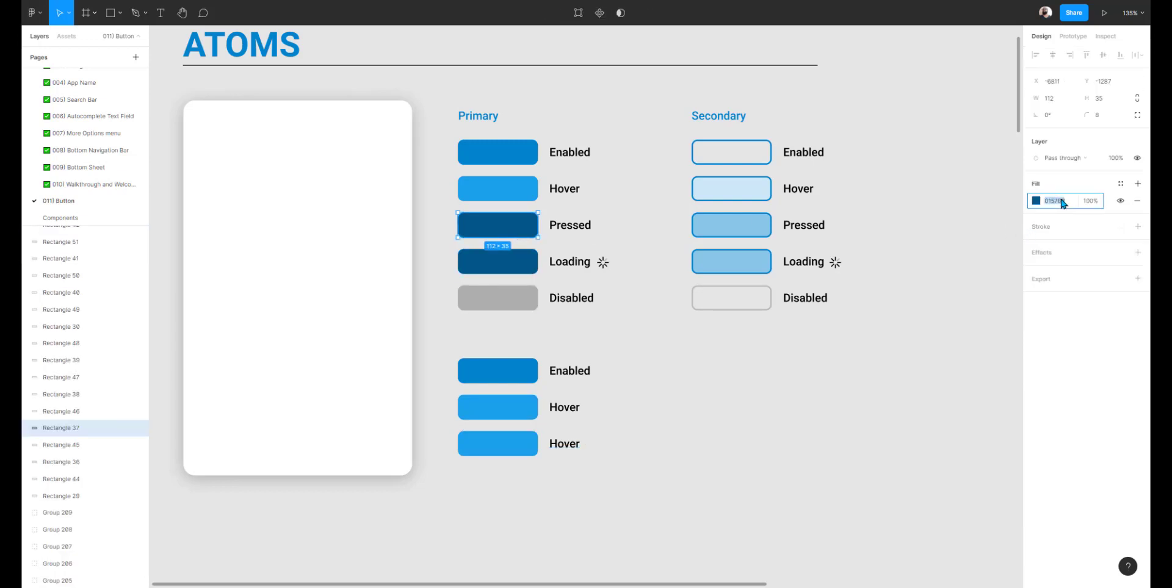
click(497, 443)
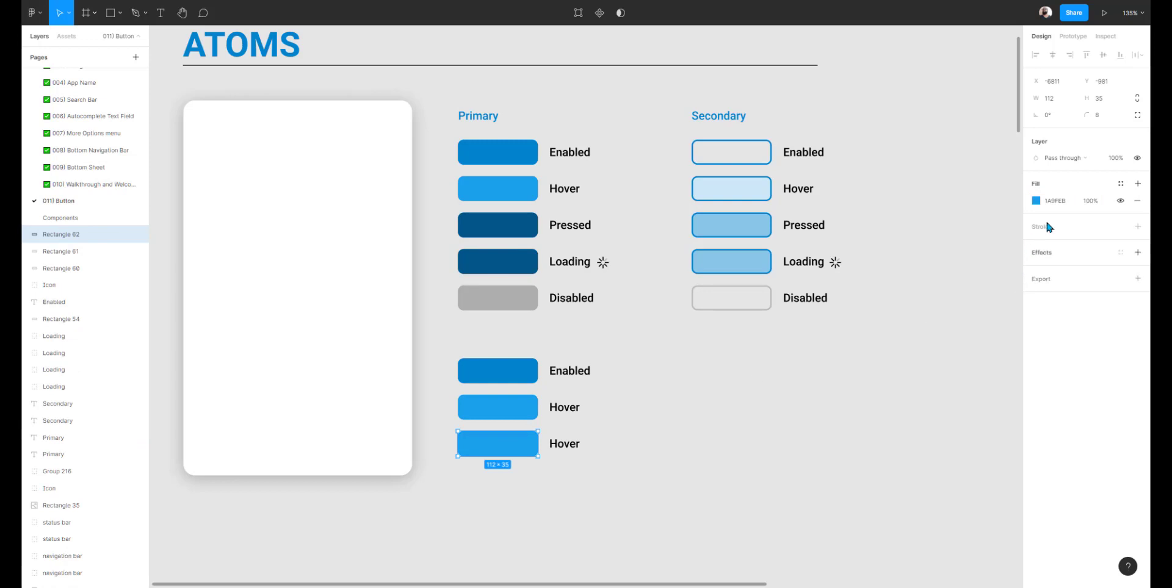
key(ctrl+v)
key(Return)
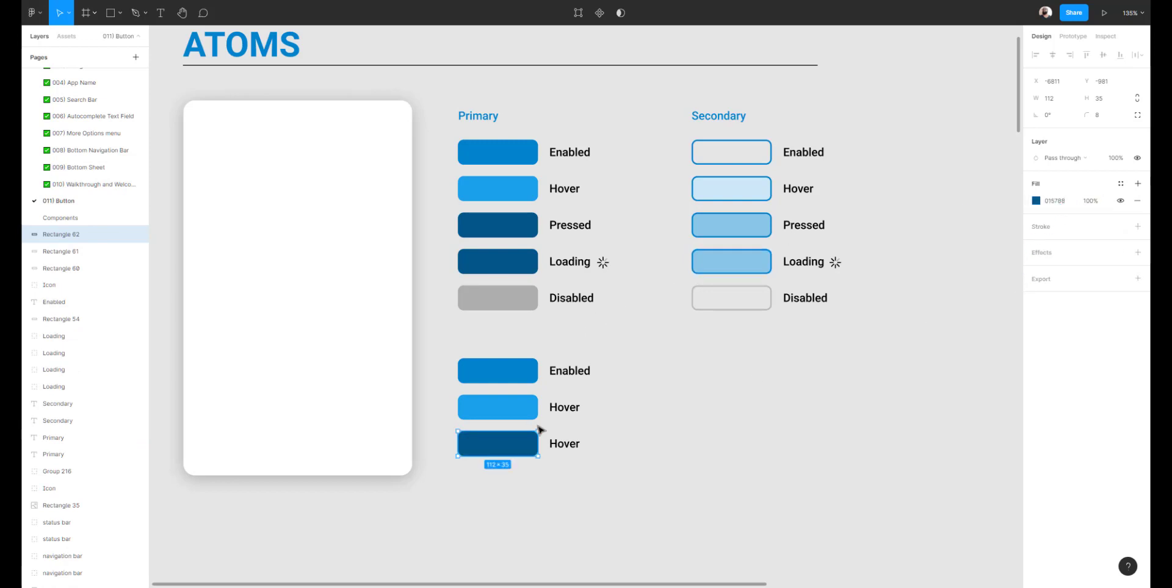
Change the label beside the dark blue third button to Pressed.
double_click(573, 450)
text(Pressed)
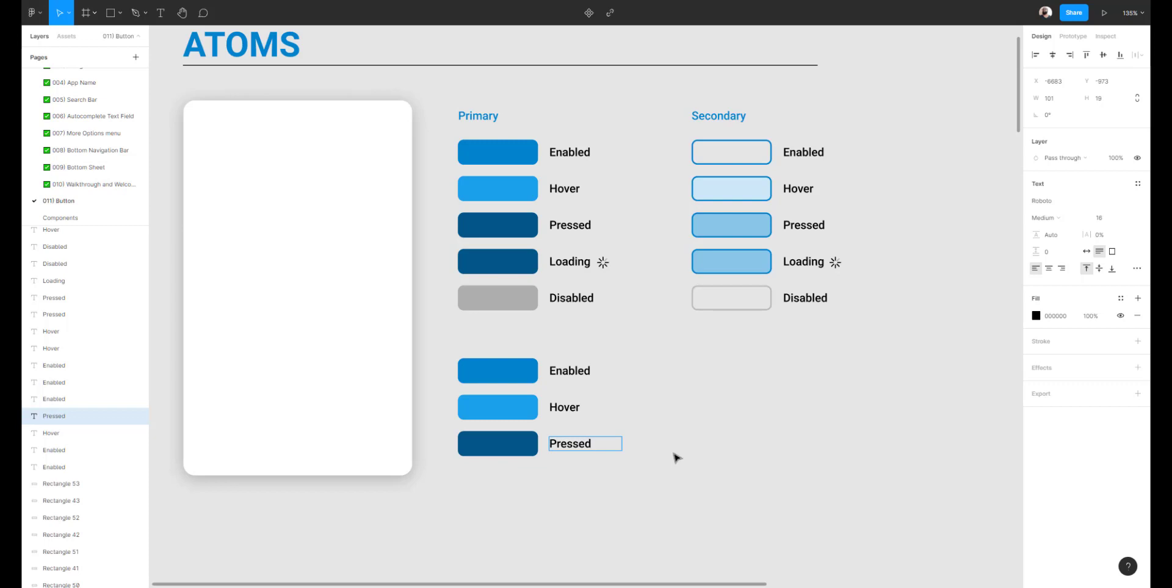
click(675, 456)
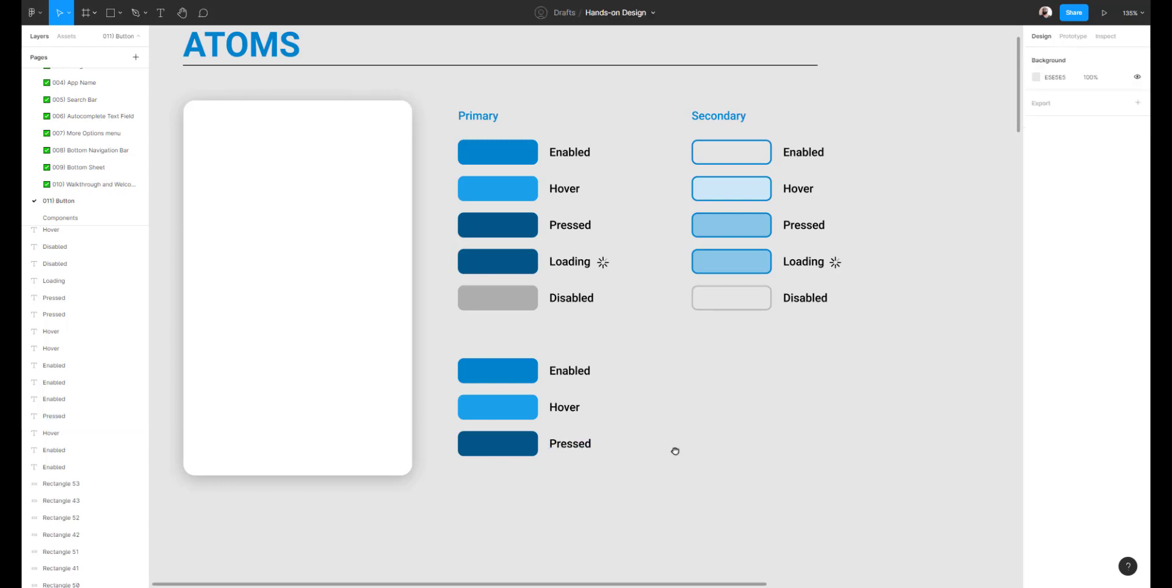
Duplicate the new Pressed button and its label to form a fourth row directly below.
drag(675, 454, 686, 421)
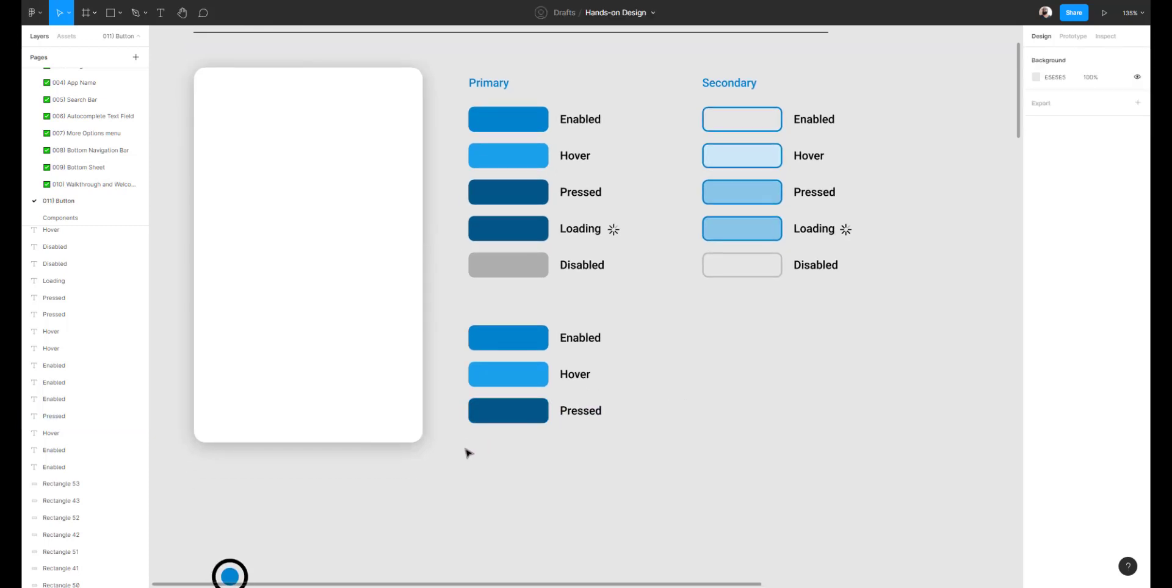
drag(466, 452, 633, 403)
drag(541, 413, 543, 449)
key(Escape)
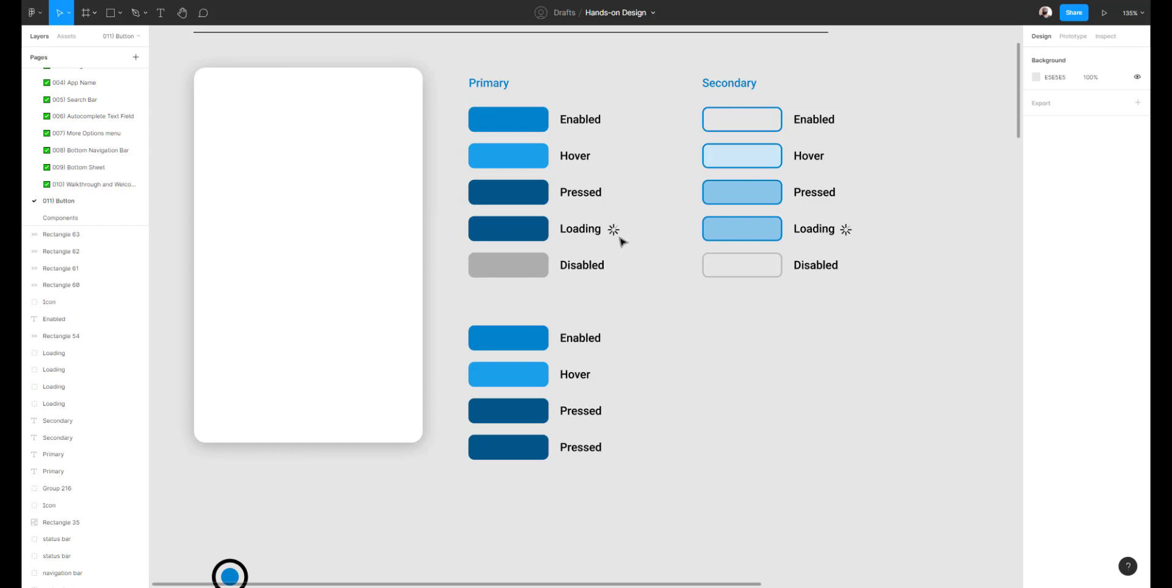
Place a copy of the Primary Loading spinner icon in the empty area beside the new button rows.
drag(616, 236, 683, 402)
scroll(682, 400, up, 10)
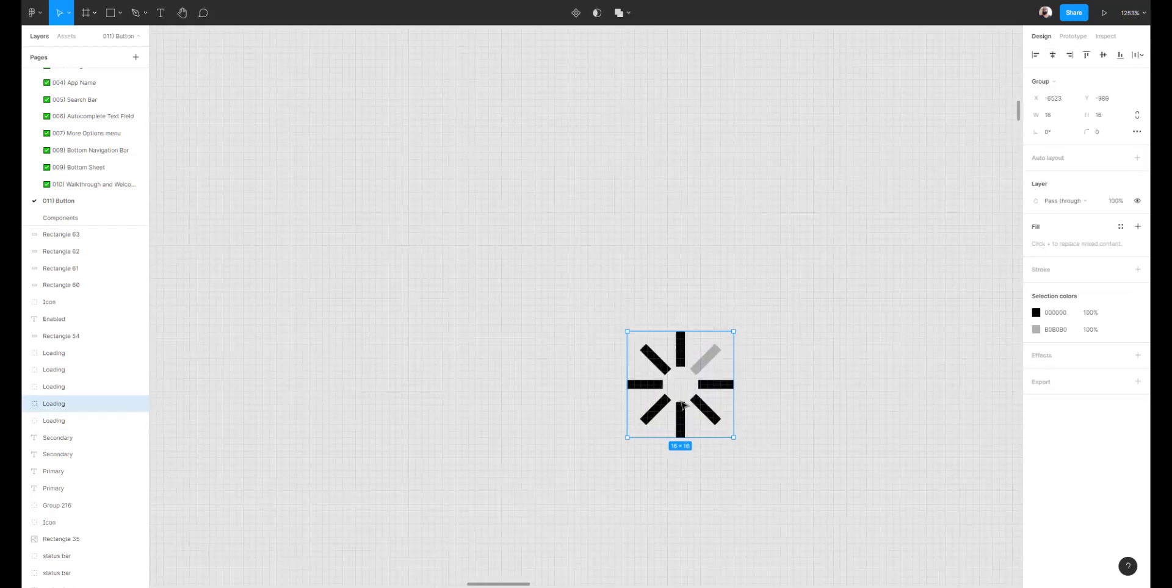
click(634, 237)
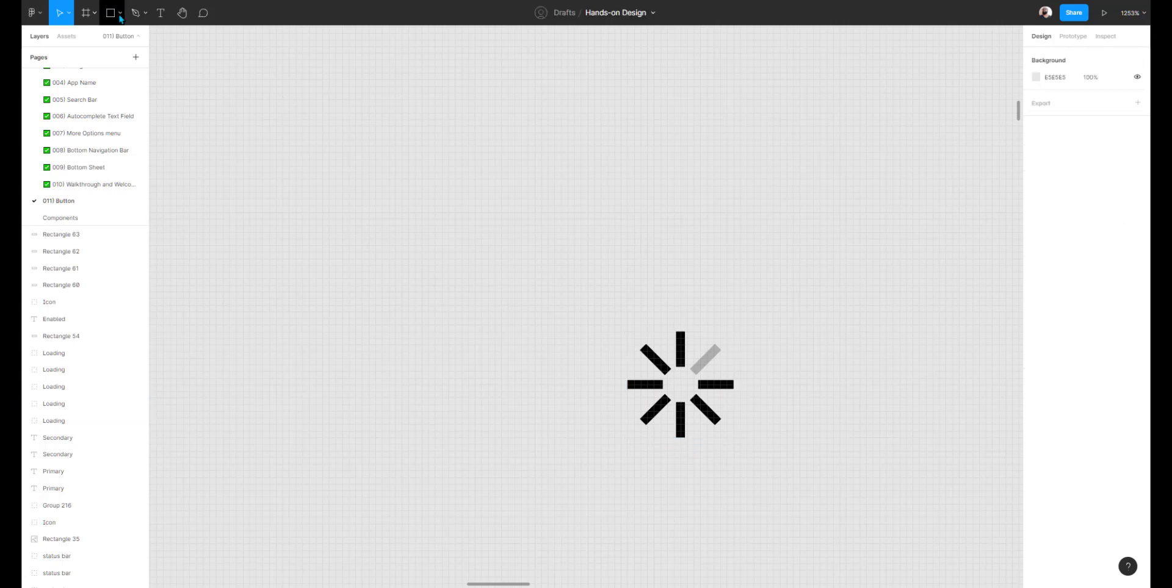
Draw a vertical black line about 5 px long over the top bar of the copied spinner icon with the Line tool.
click(121, 15)
click(122, 55)
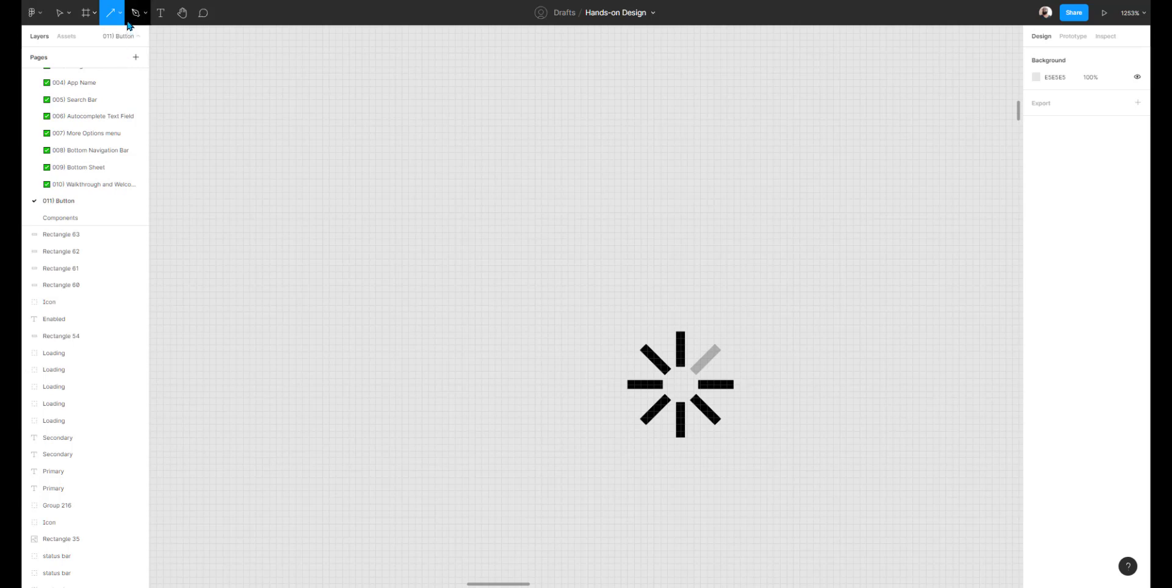
click(121, 15)
click(118, 47)
drag(688, 364, 690, 335)
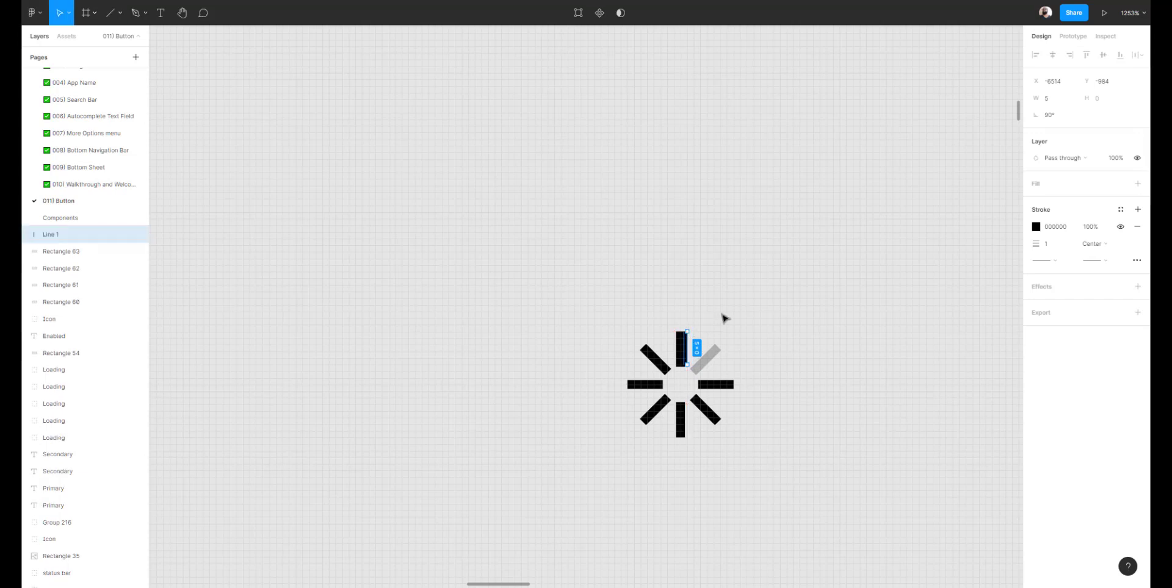
click(725, 318)
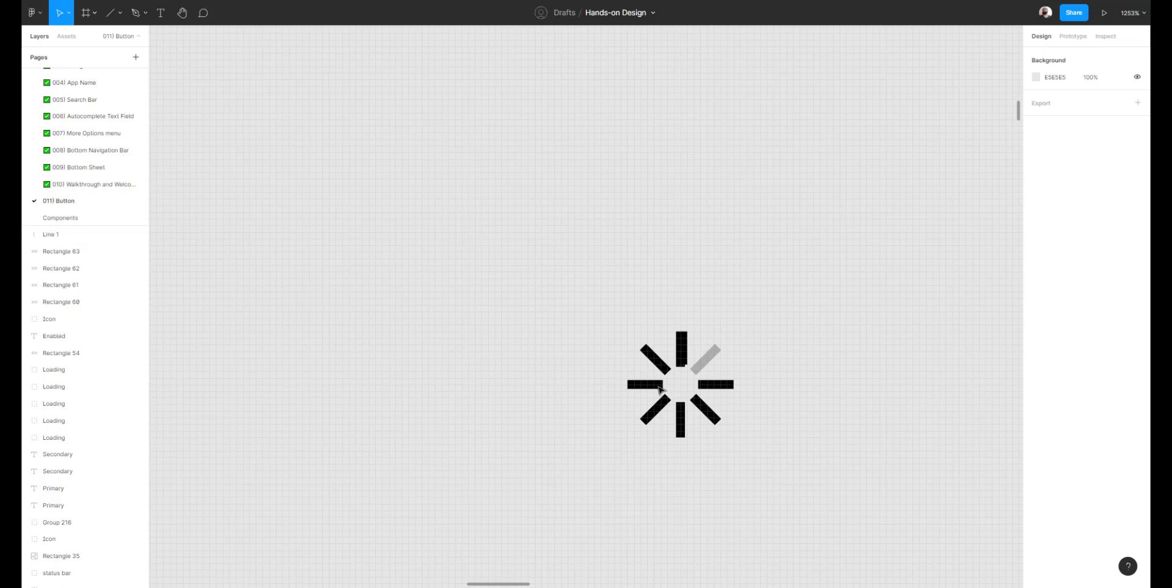
Move the new line off the spinner, at a length of 6 px, and place it beside the icon level with its top bar.
click(50, 234)
double_click(693, 336)
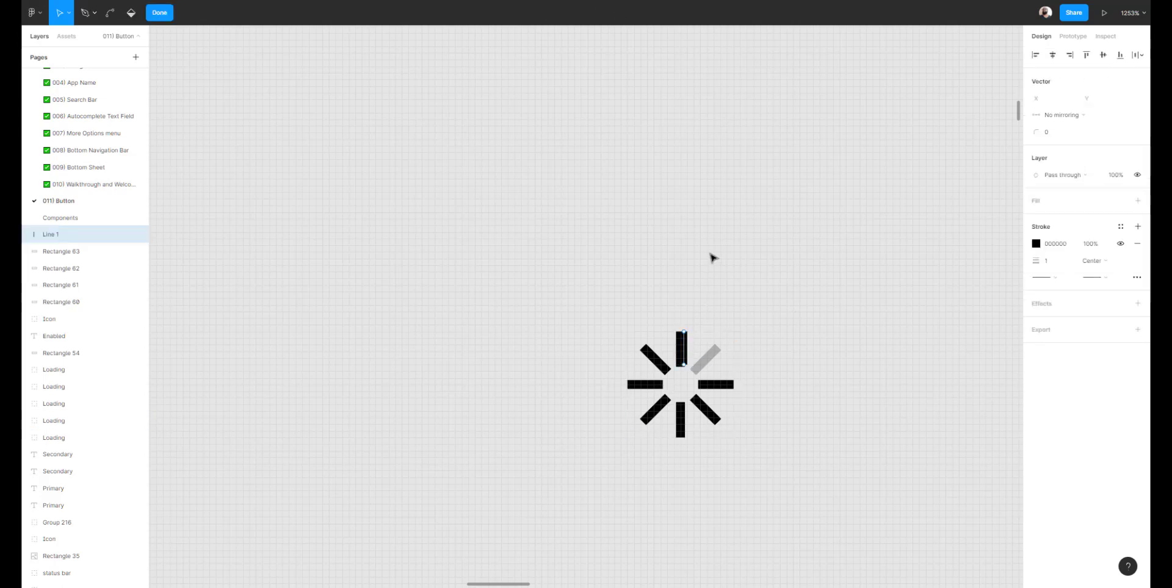
key(Escape)
drag(684, 348, 720, 257)
click(715, 280)
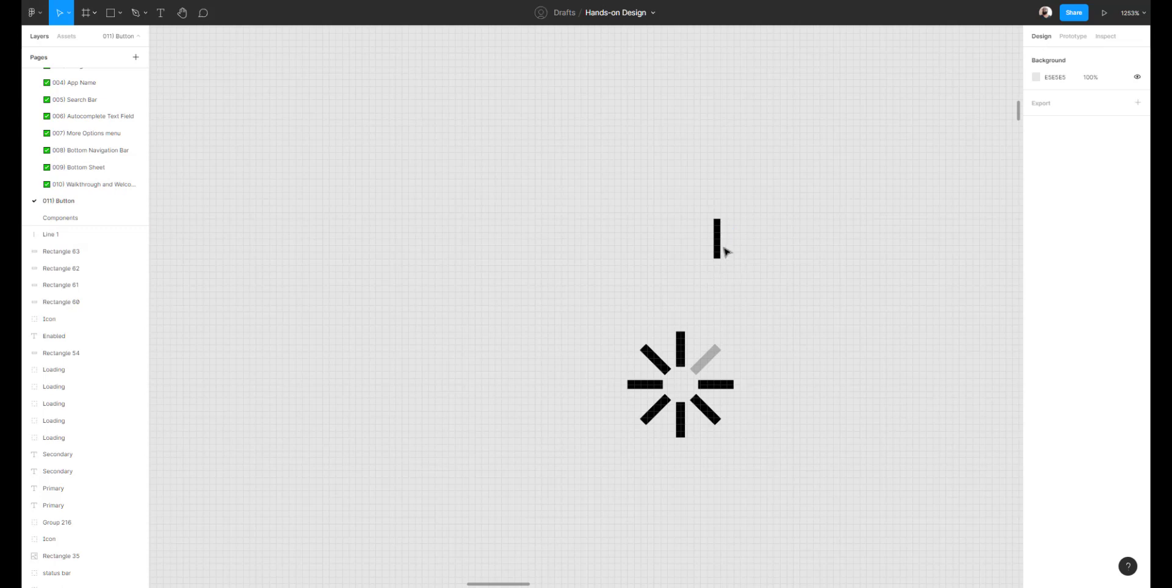
drag(719, 247, 783, 357)
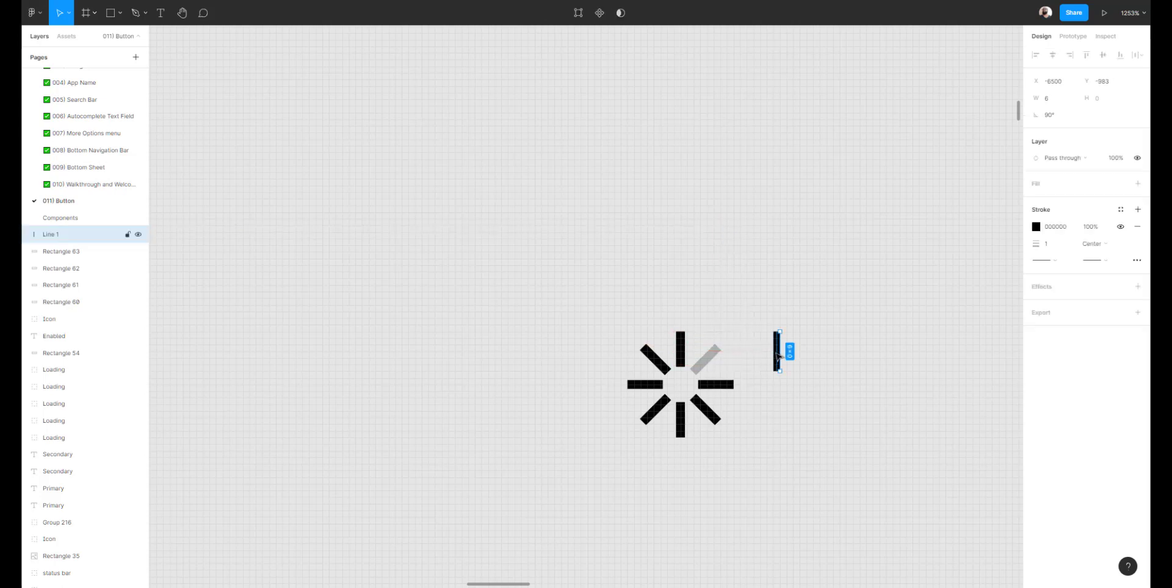
Rename the new line's layer to "line".
click(682, 352)
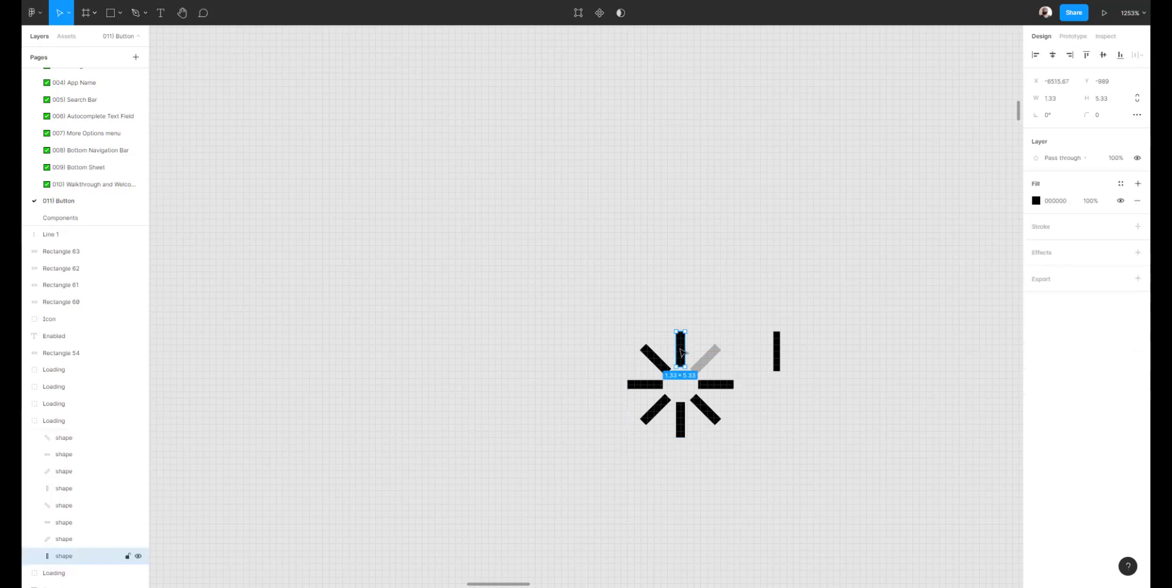
click(777, 362)
double_click(58, 236)
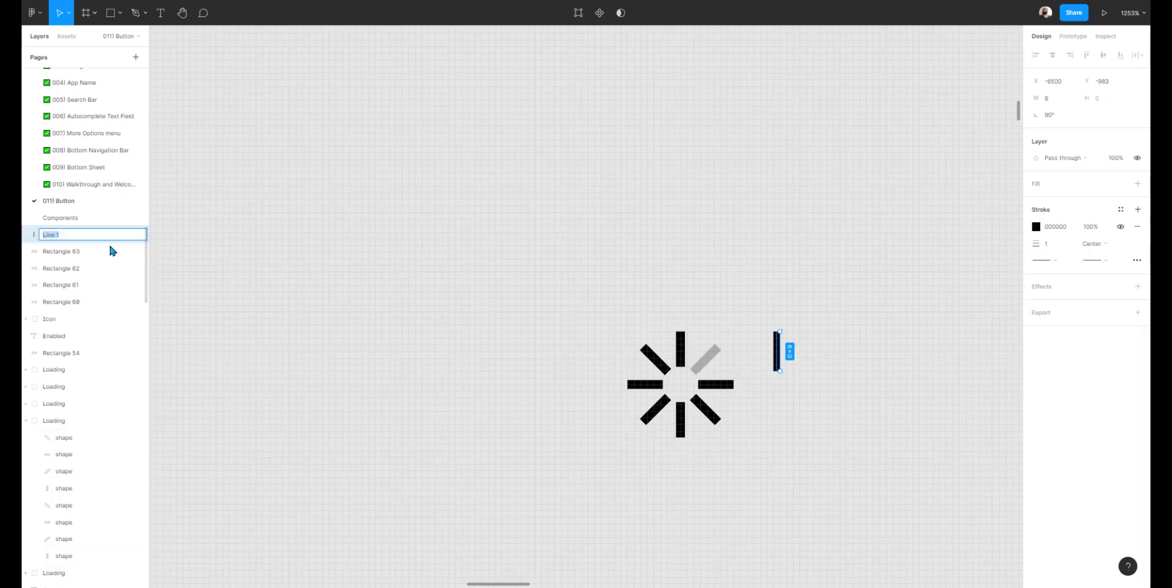
text(line)
key(Return)
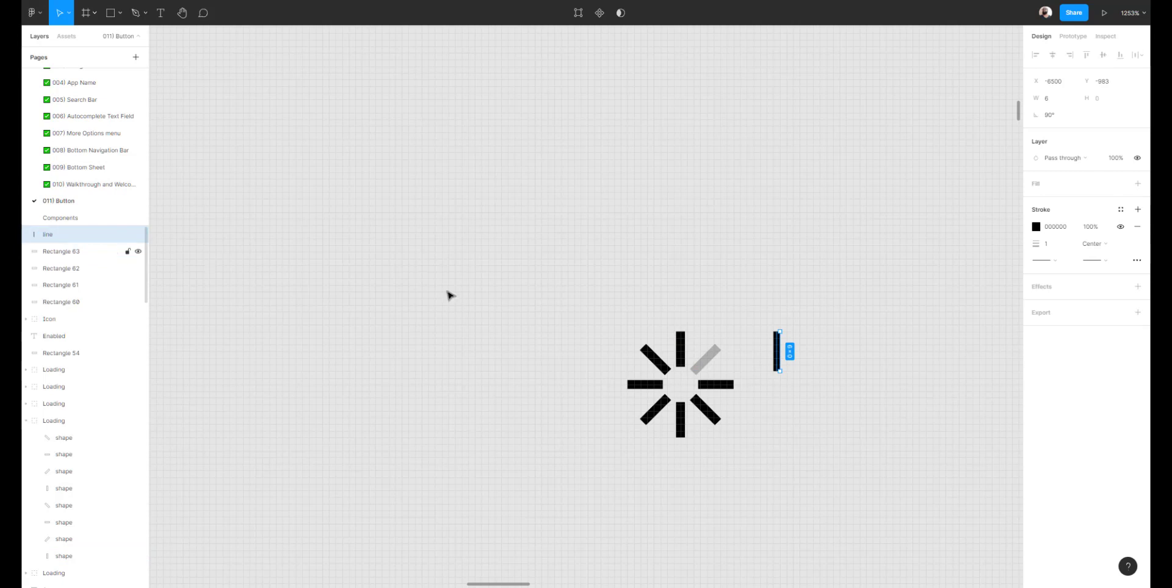
Place a copy of the line directly below the original, leaving a gap of 5 px between them.
click(783, 266)
click(780, 357)
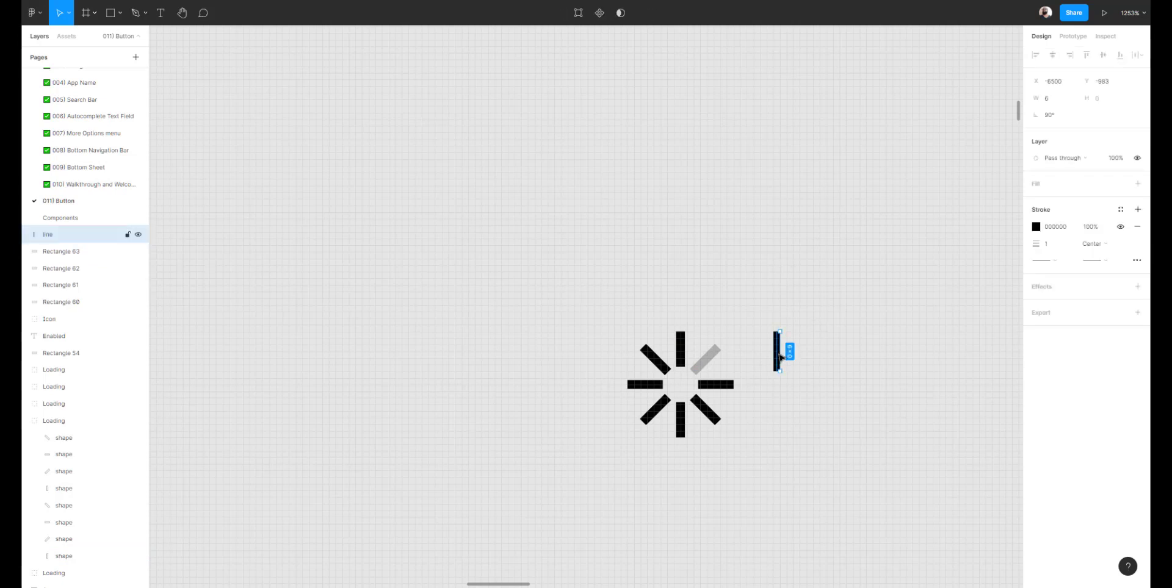
drag(780, 358, 788, 429)
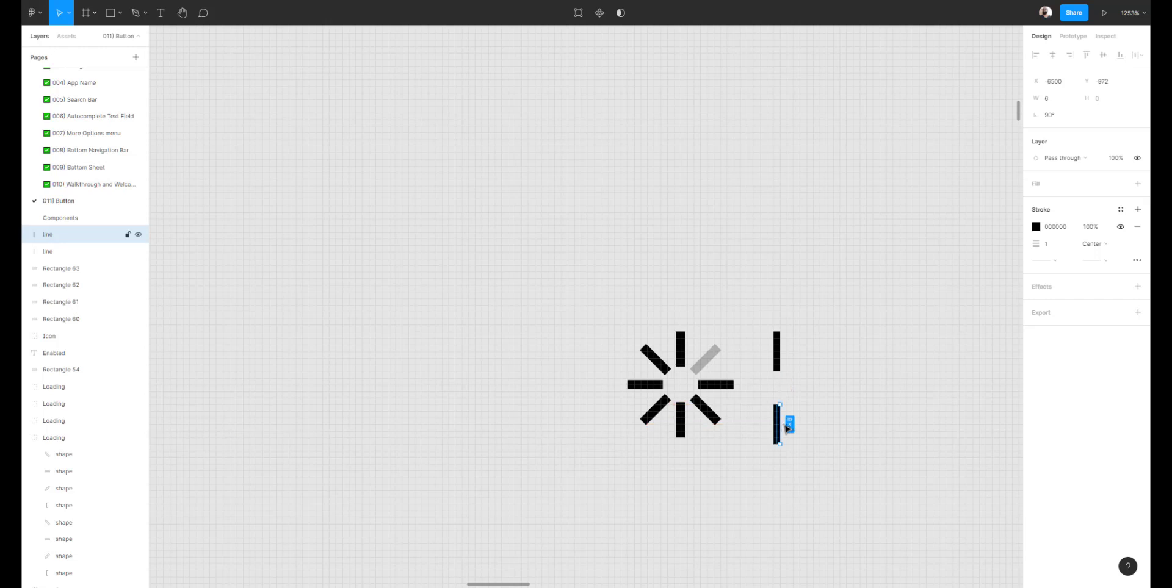
click(825, 391)
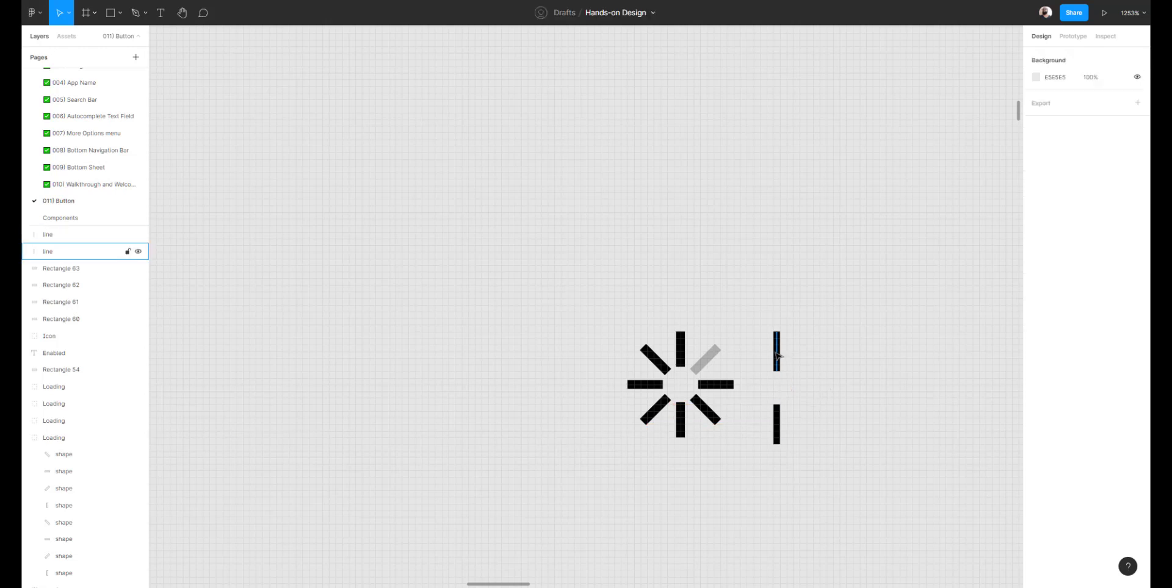
Duplicate both vertical lines together and rotate the copies to horizontal, forming a cross with an open centre.
click(777, 356)
shift+click(780, 417)
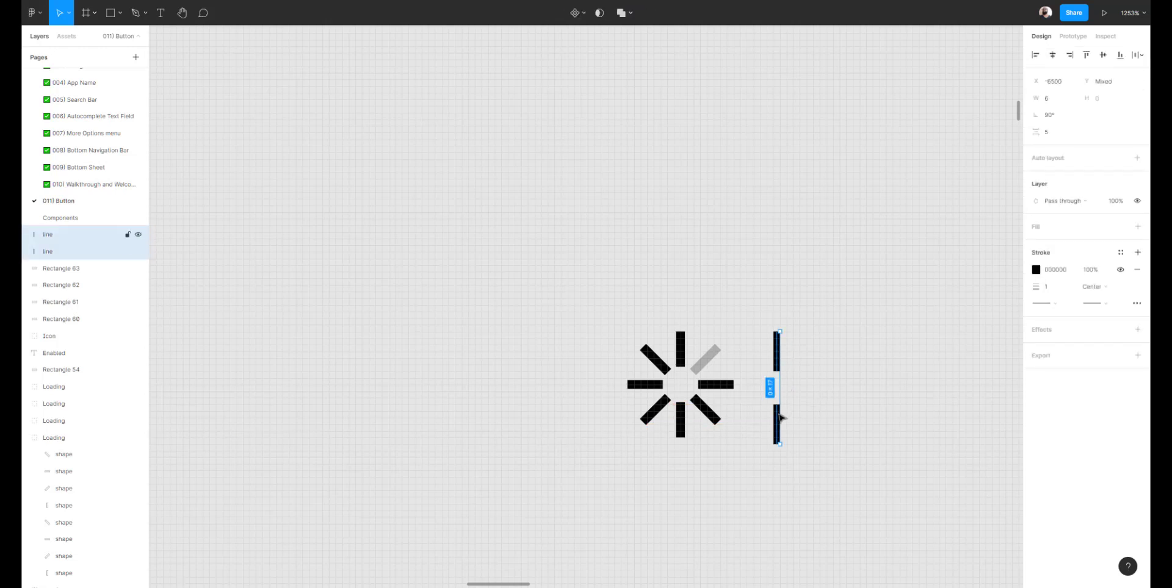
key(ctrl+d)
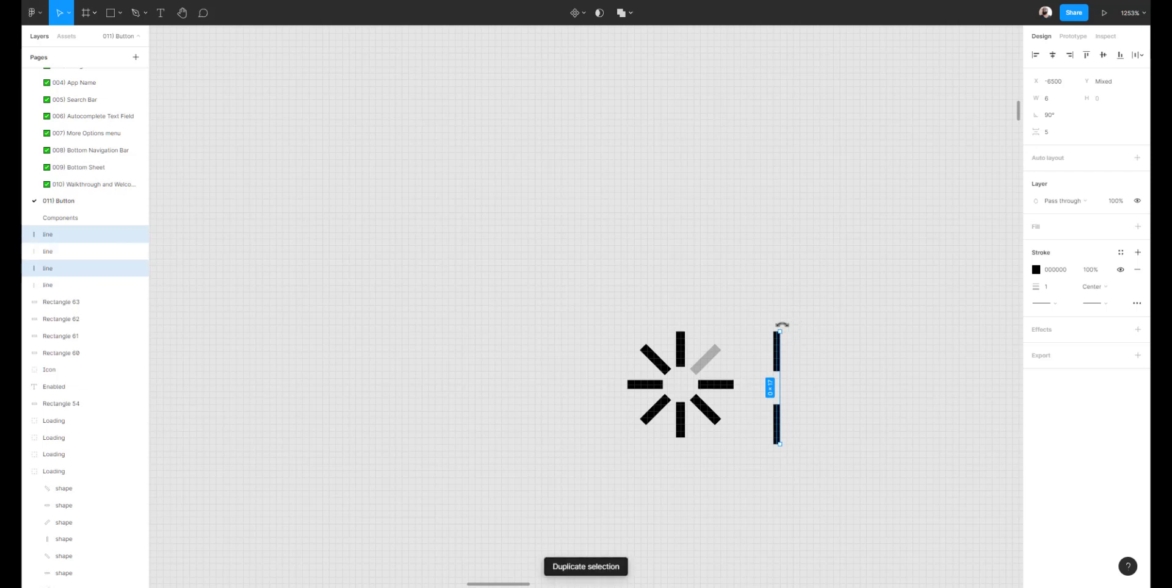
drag(782, 325, 824, 392)
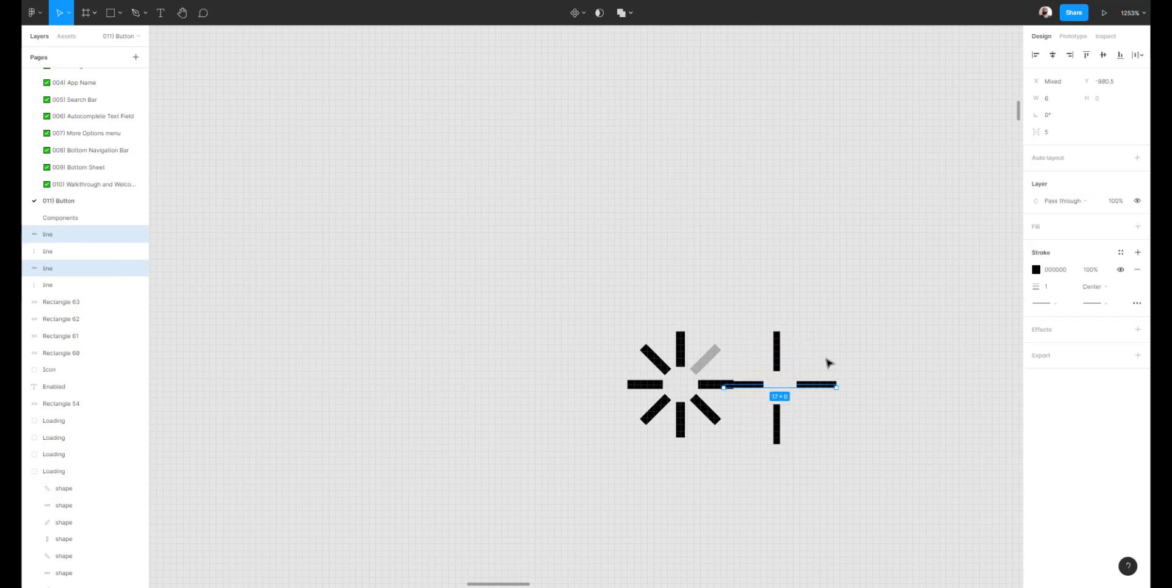
Move all four lines of the cross together so they sit clear of the spinner icon.
click(827, 364)
drag(837, 350, 761, 441)
drag(811, 387, 853, 384)
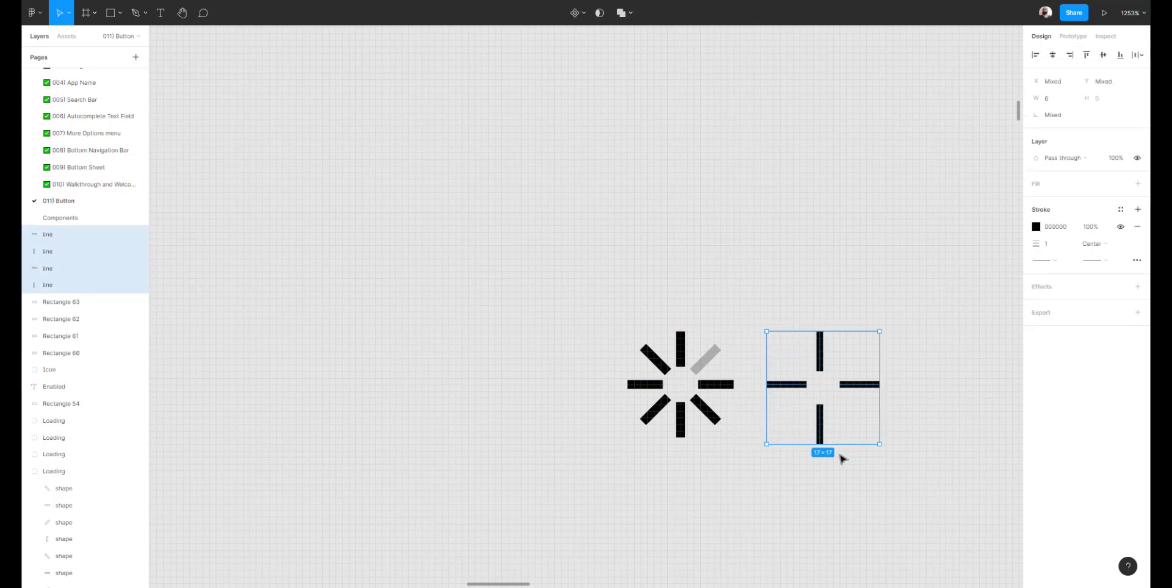
click(840, 458)
click(709, 363)
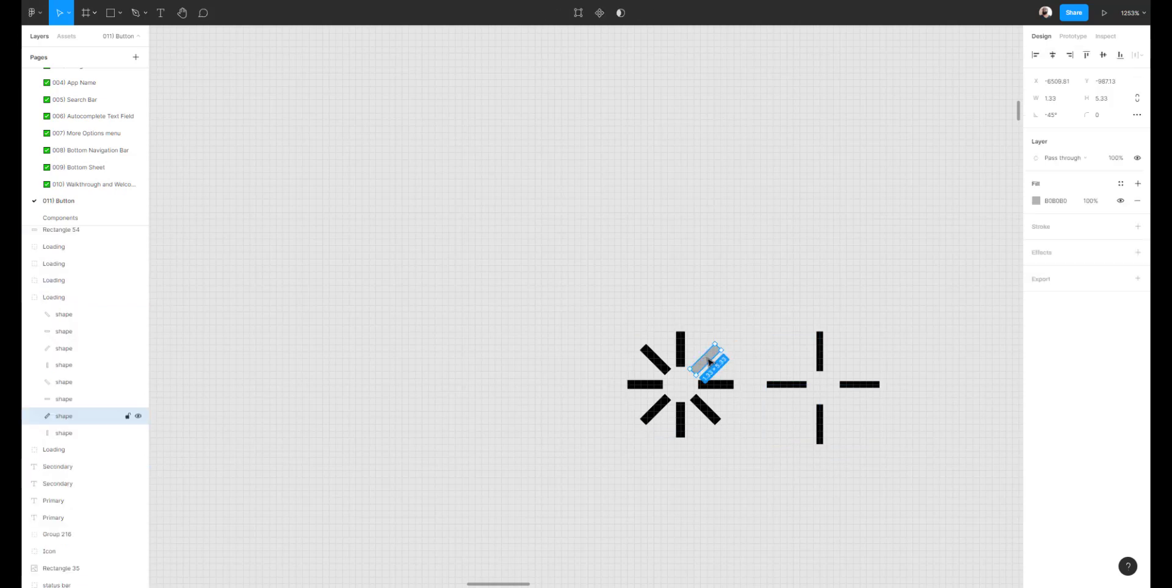
drag(882, 333, 804, 452)
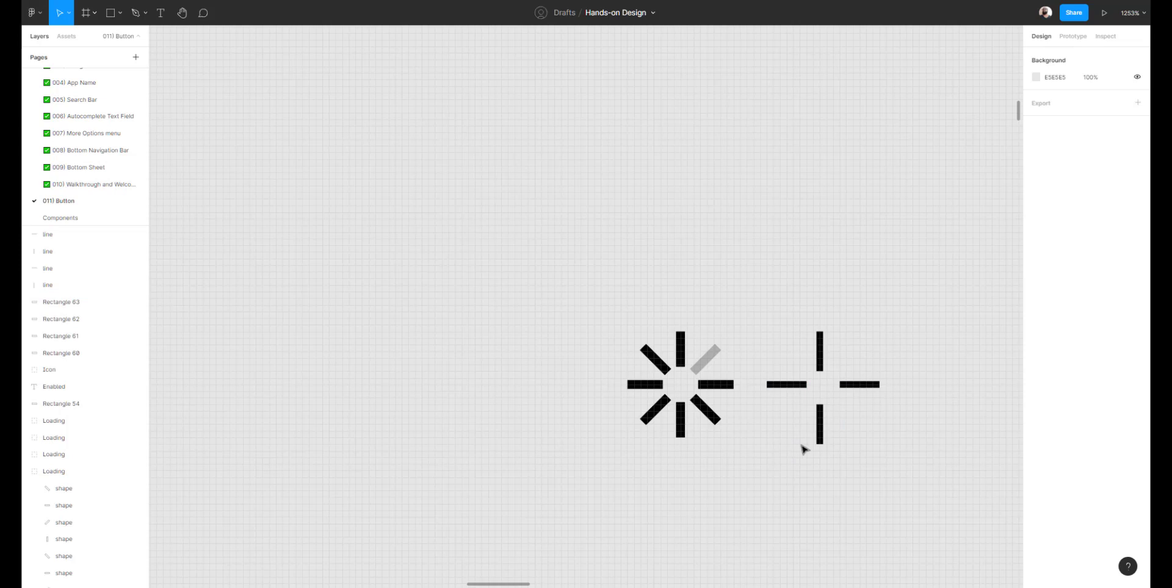
click(793, 388)
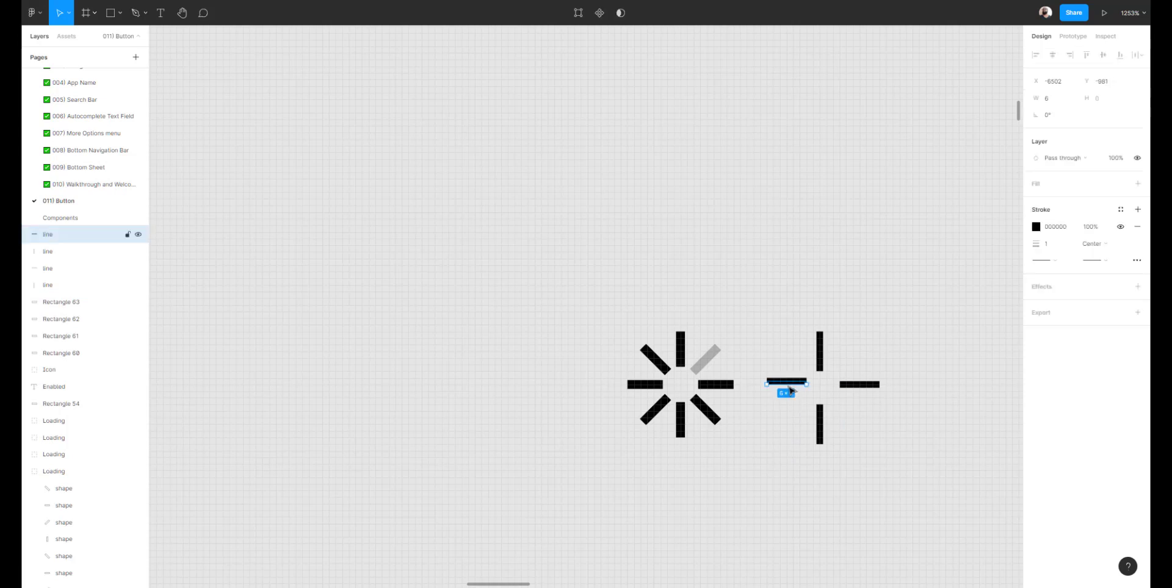
key(Escape)
drag(794, 386, 794, 386)
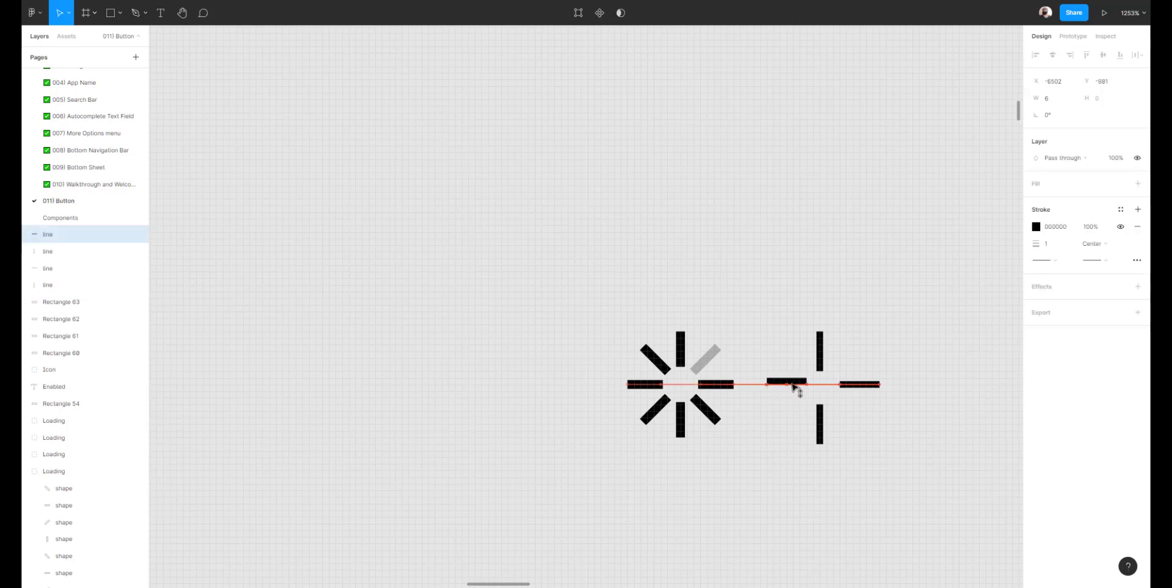
key(ctrl+z)
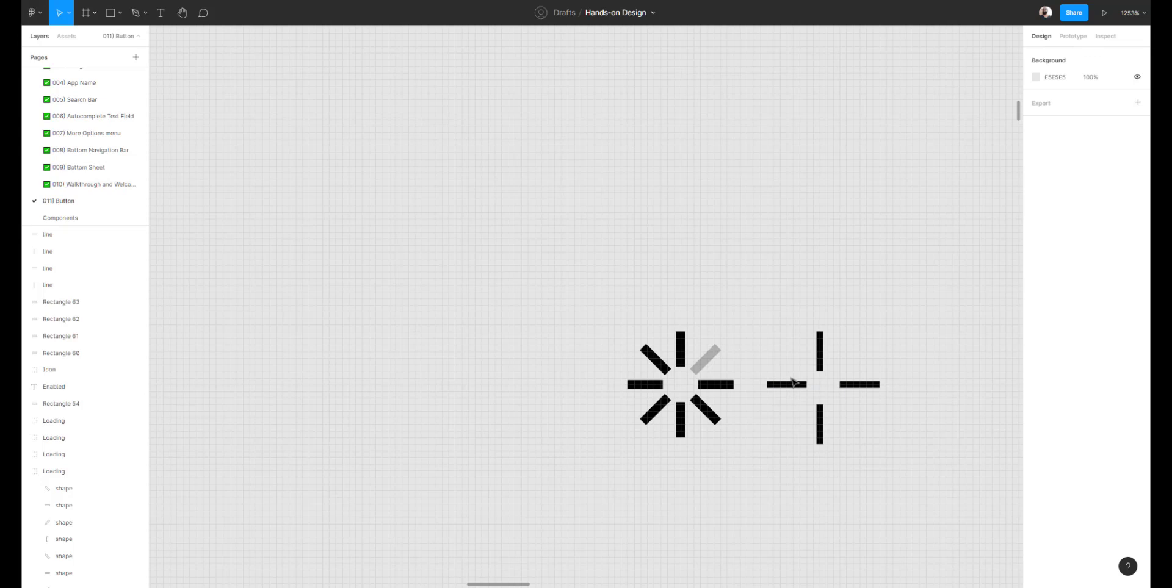
click(792, 384)
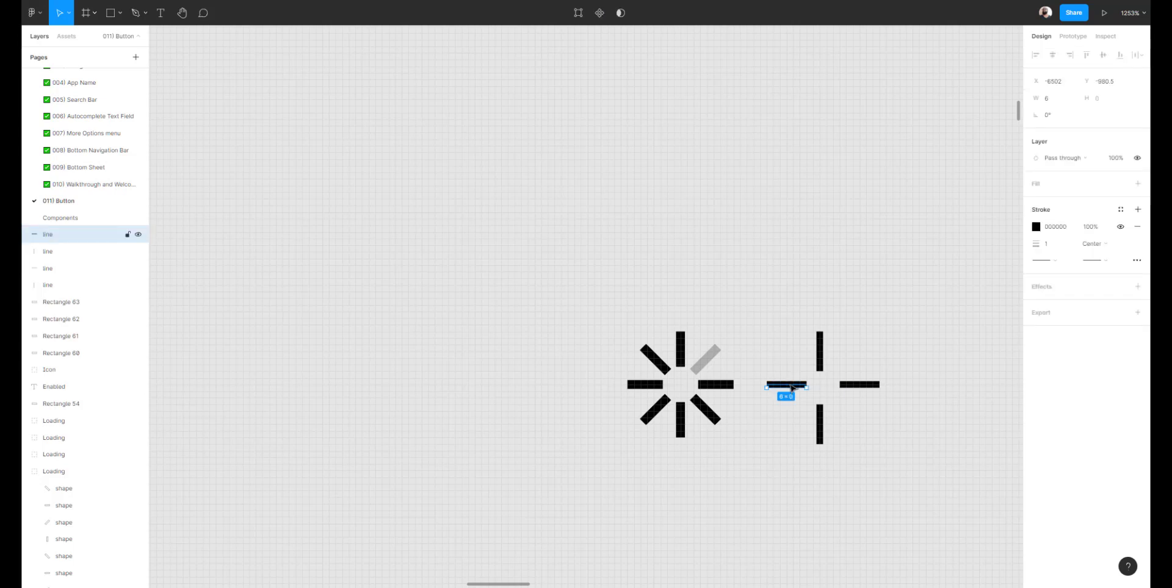
key(Left)
key(0)
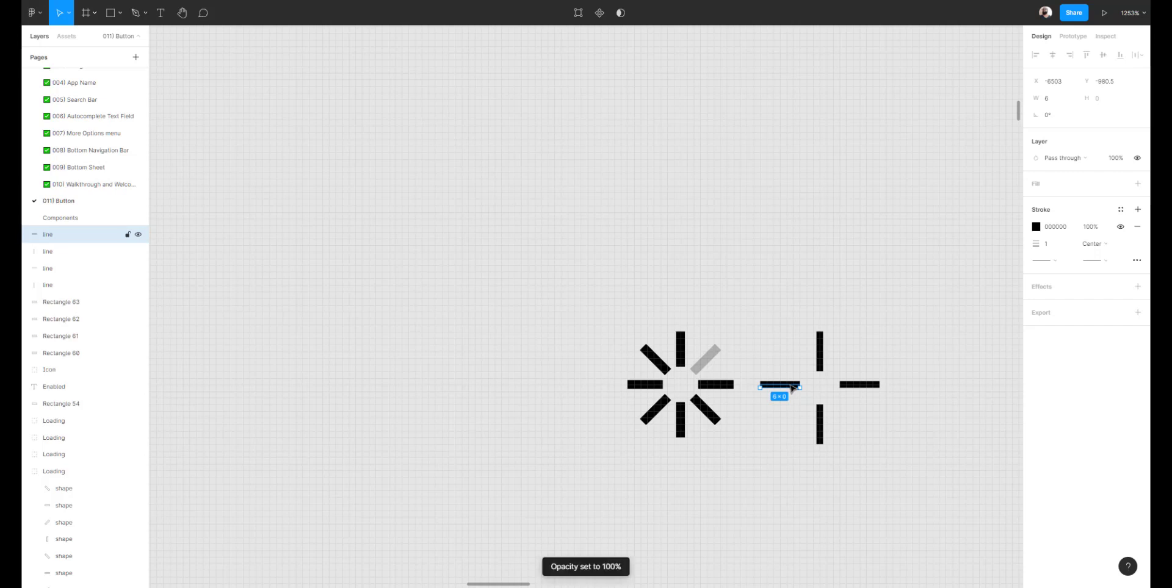
key(Right)
click(793, 340)
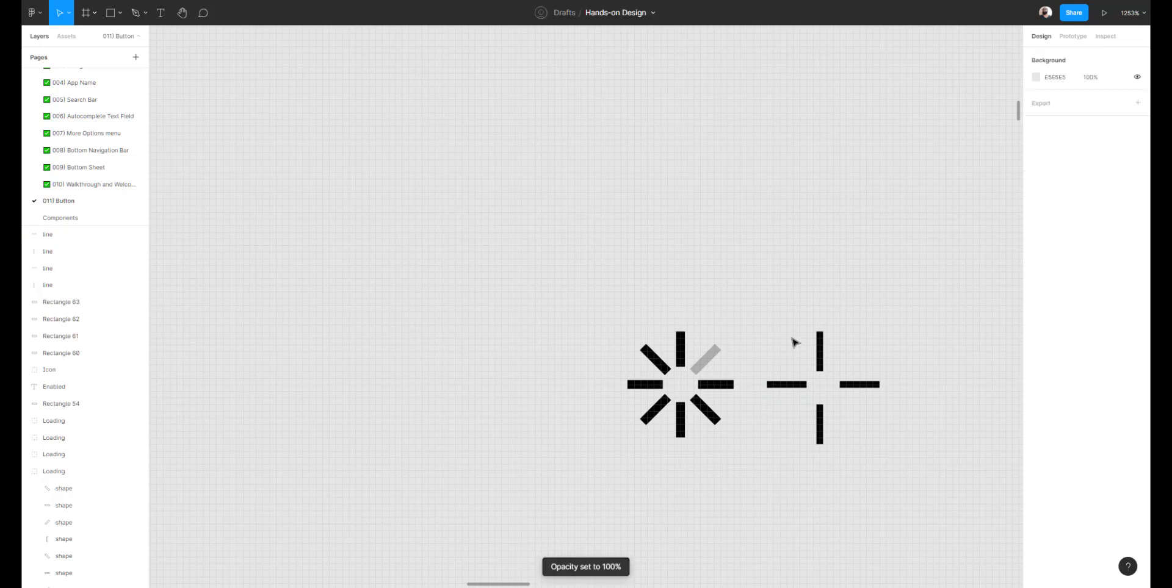
Try stroke widths of 2, 1 and 1.5 on the four lines of the cross.
drag(793, 340, 927, 494)
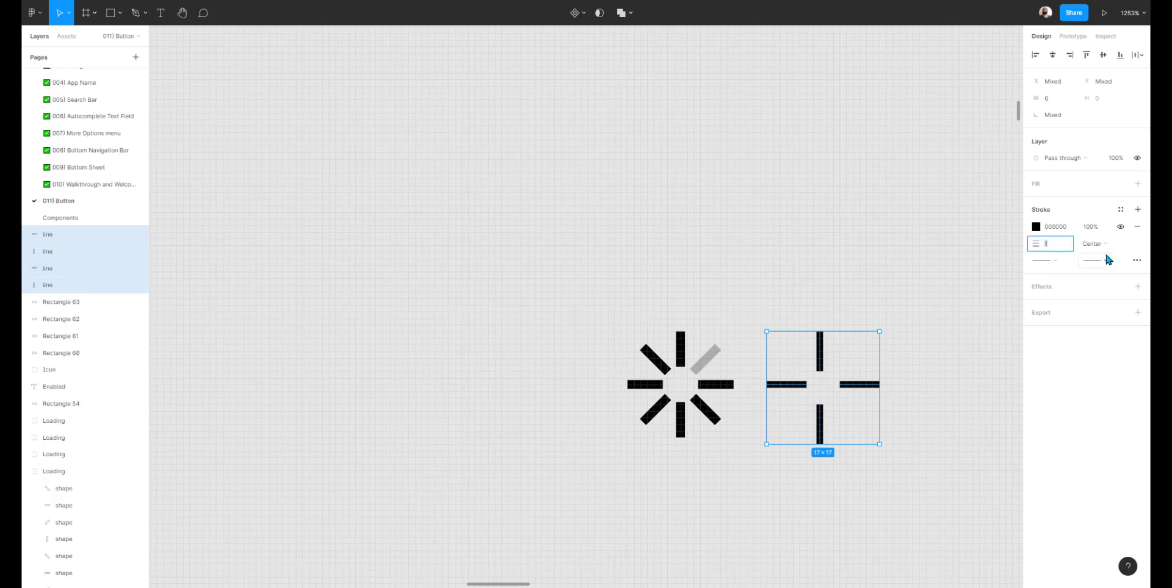
text(2)
key(Return)
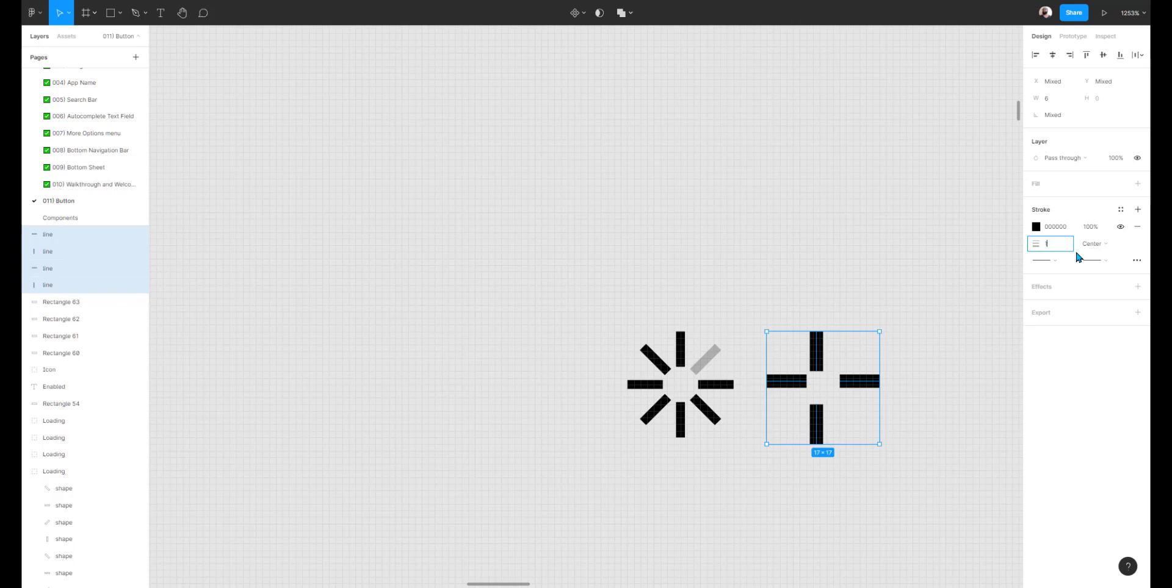
text(1)
key(Return)
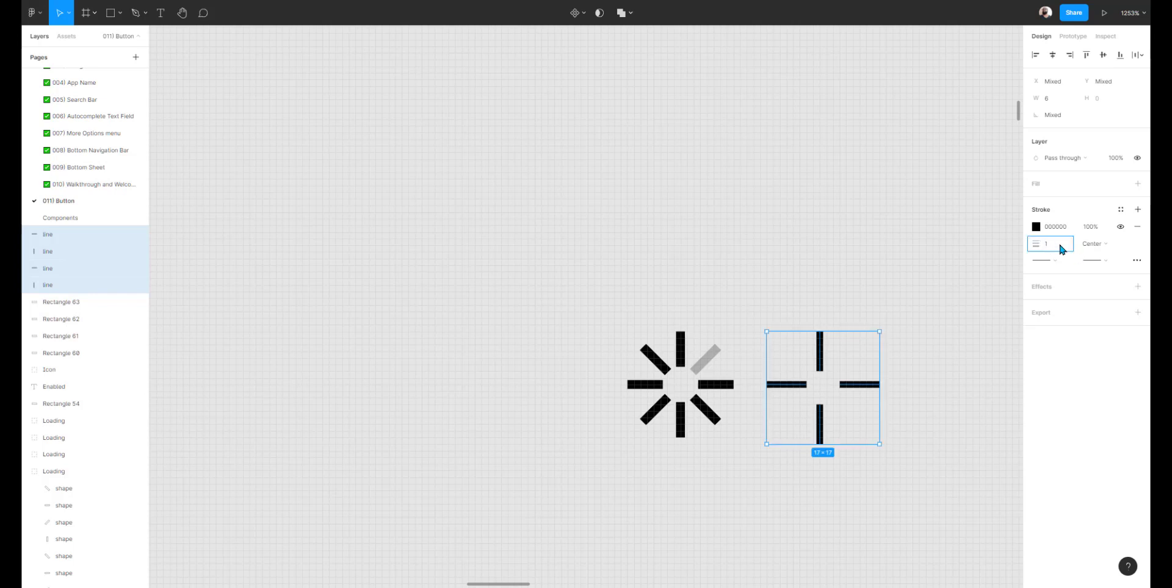
click(1060, 246)
text(1.5)
key(Return)
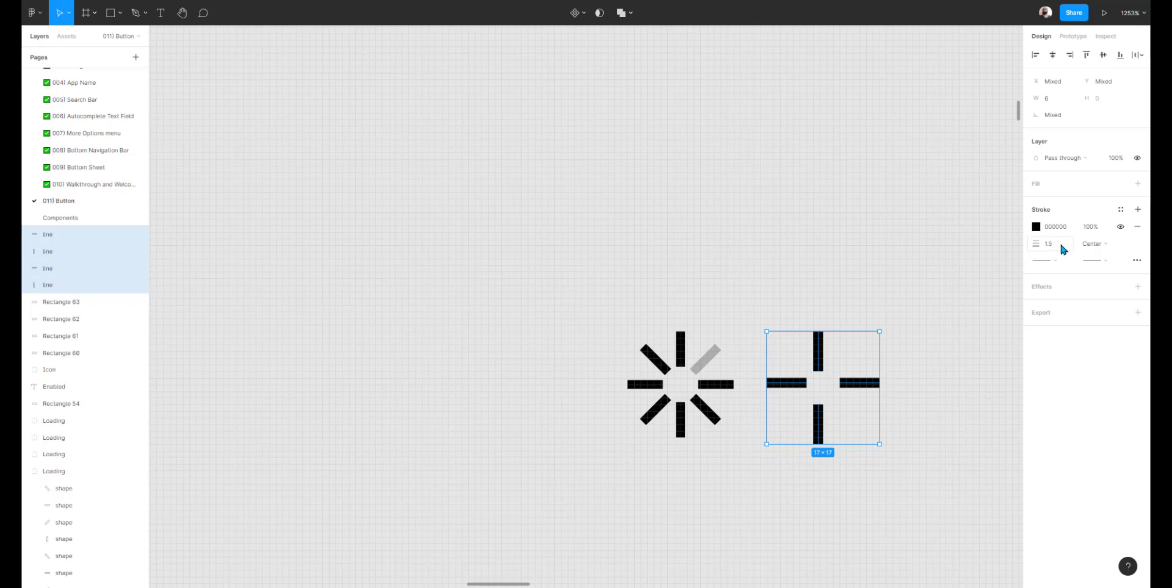
Set the stroke width of all four lines in the cross to 2.
click(890, 352)
drag(902, 324, 783, 459)
key(Return)
click(836, 311)
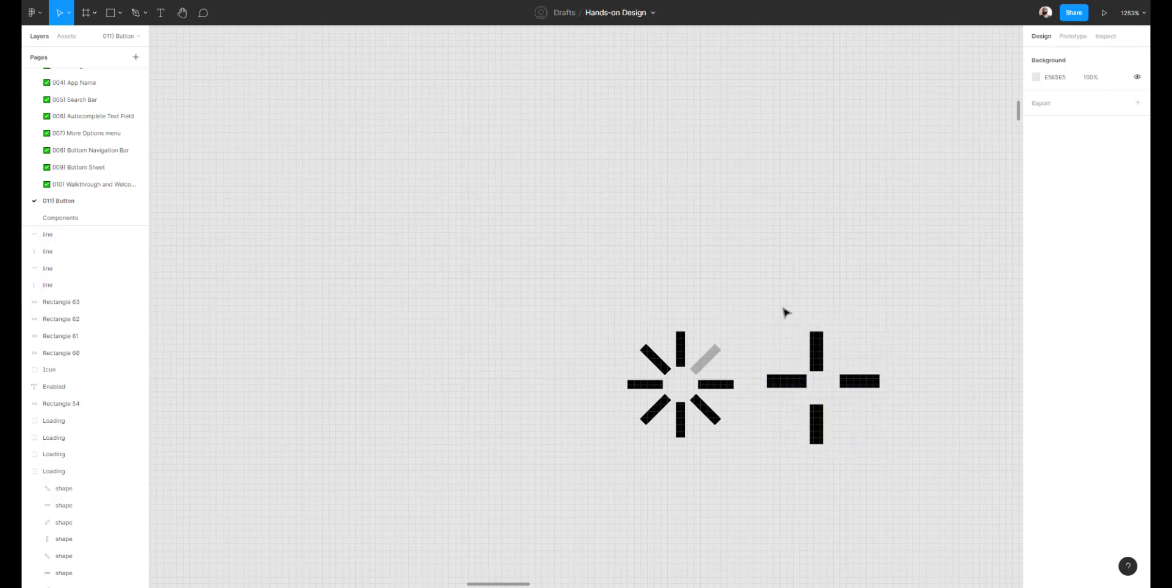
Convert the strokes of all four cross lines into filled shapes with Outline stroke.
drag(784, 313, 914, 495)
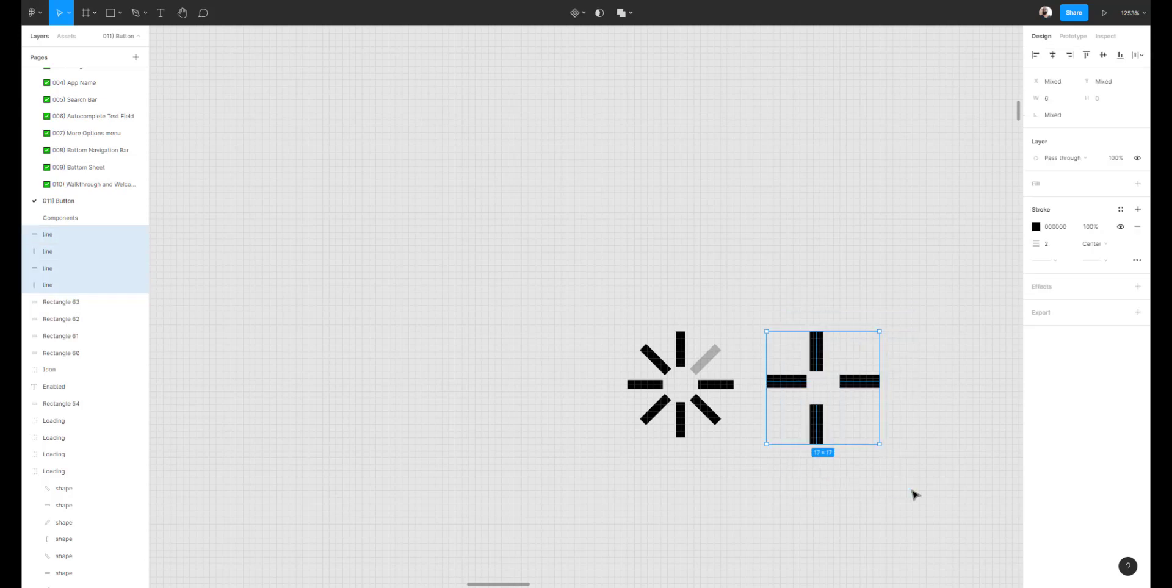
key(ctrl+alt+o)
click(927, 403)
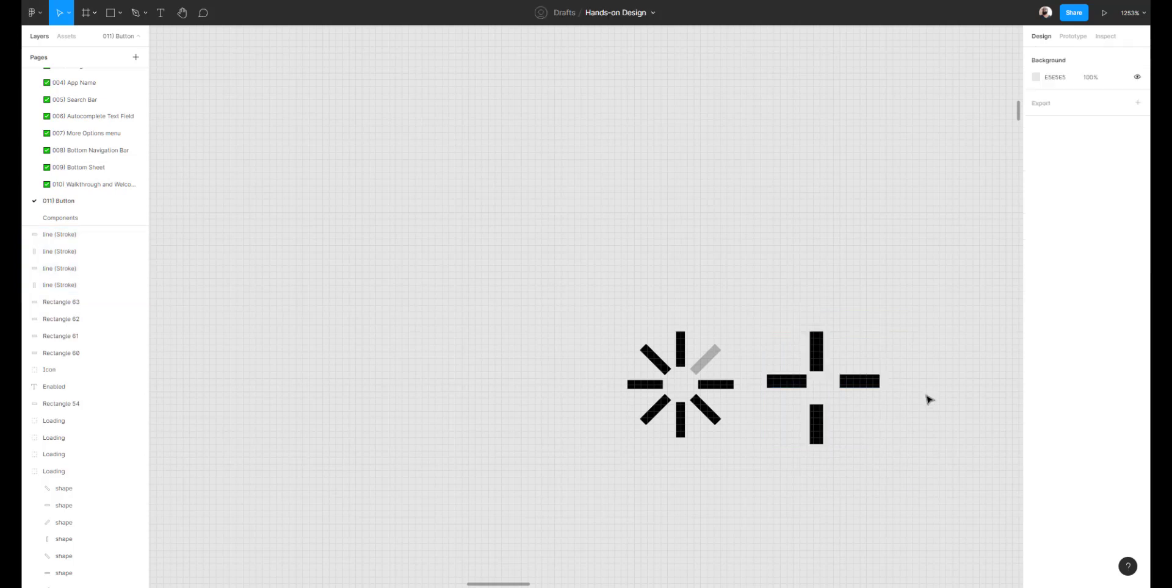
Try resizing the cross's right-hand horizontal bar to 12 × 16 px and undo the resize.
click(862, 384)
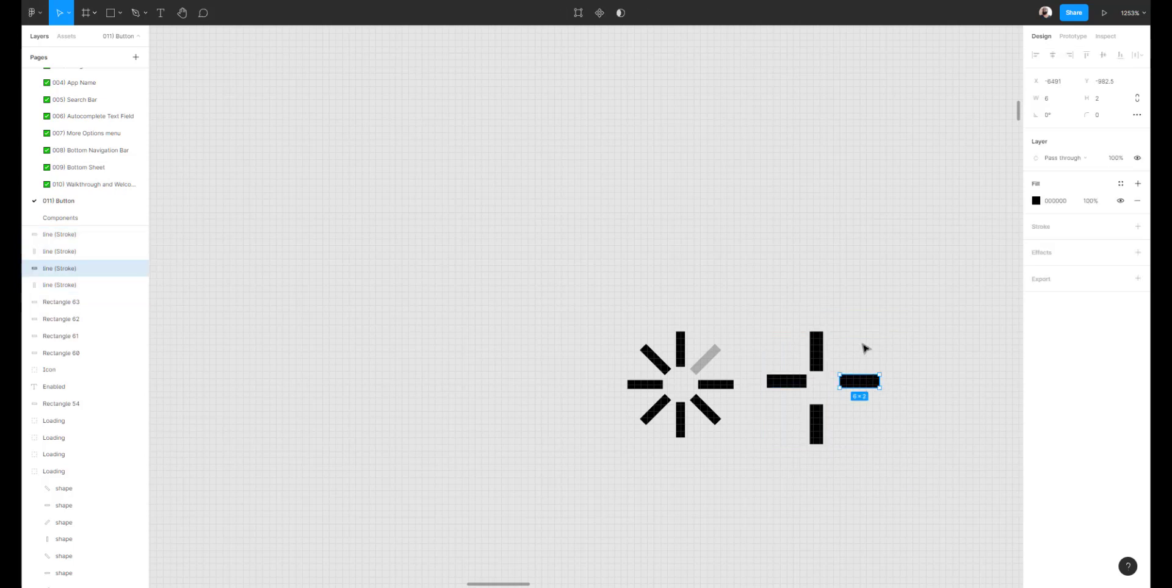
click(863, 348)
click(859, 383)
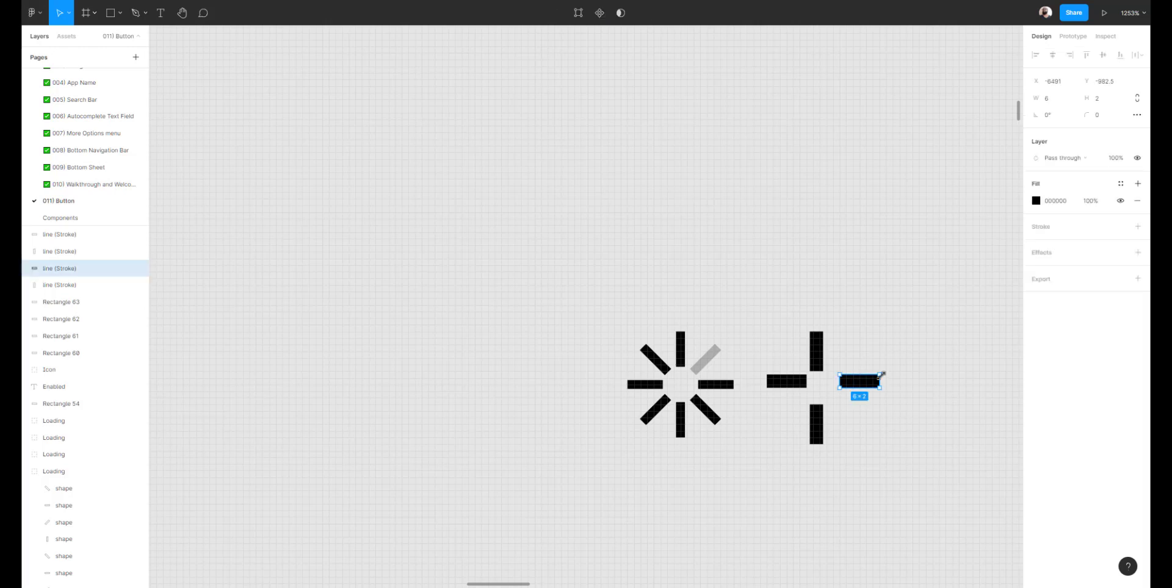
drag(882, 373, 921, 285)
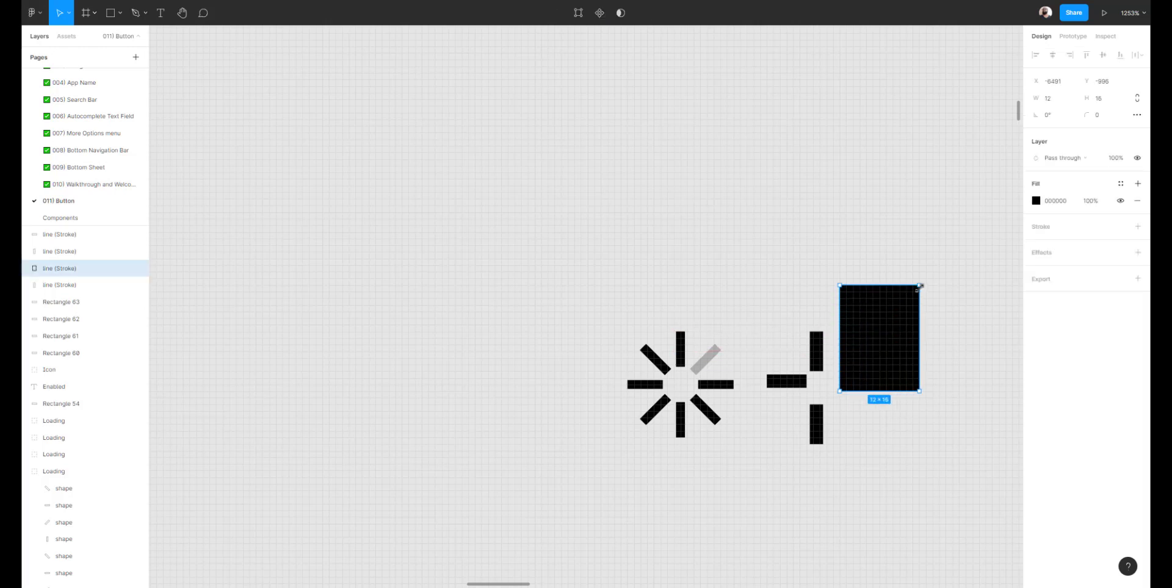
key(ctrl+z)
click(871, 343)
click(858, 382)
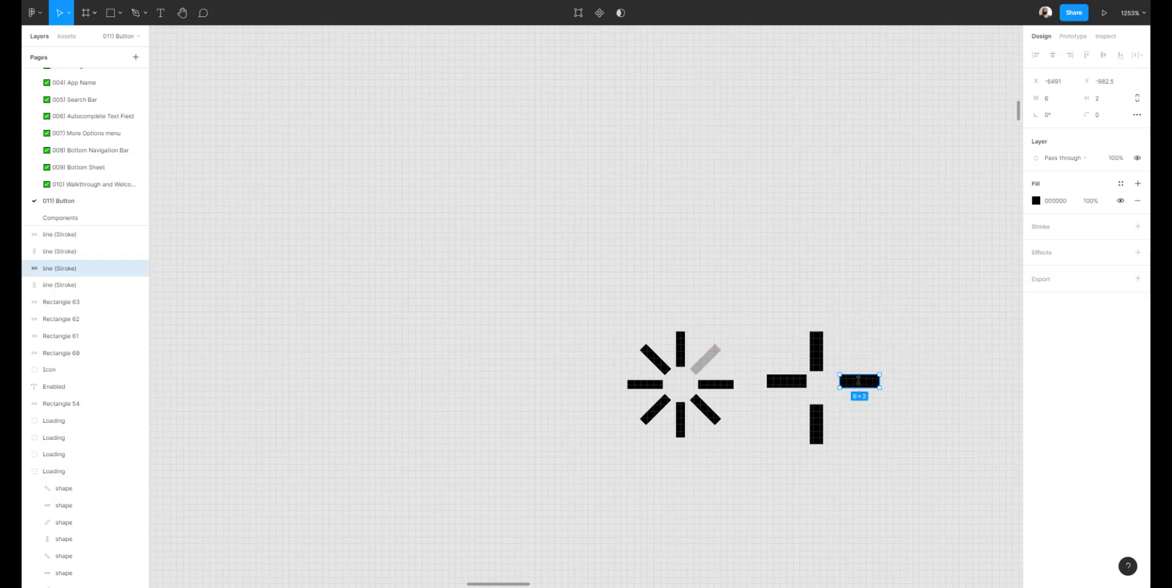
drag(858, 374, 855, 329)
key(ctrl+z)
click(787, 340)
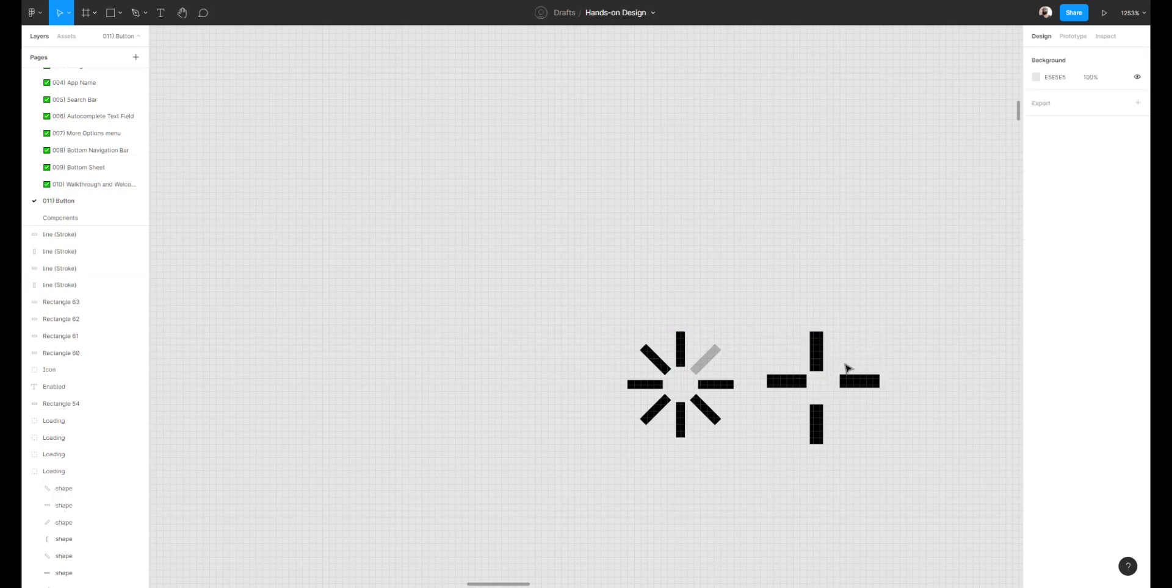
Reposition the top, right and bottom bars of the cross so that opposite bars sit 6 px apart.
click(812, 382)
mouse_move(894, 320)
mouse_down()
mouse_move(819, 449)
mouse_move(826, 434)
mouse_up()
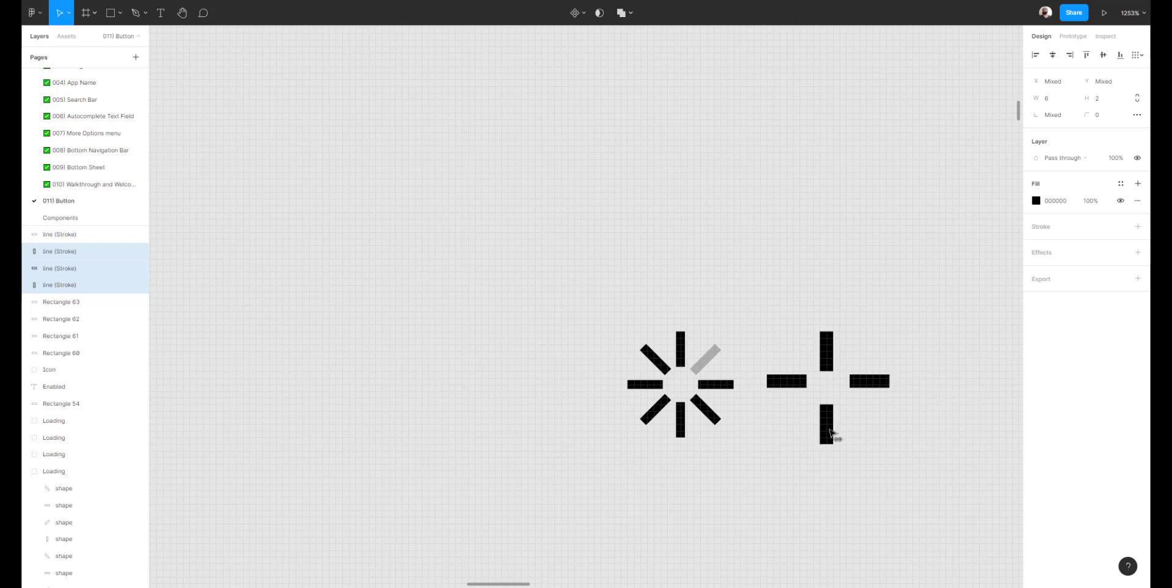
drag(831, 353, 859, 384)
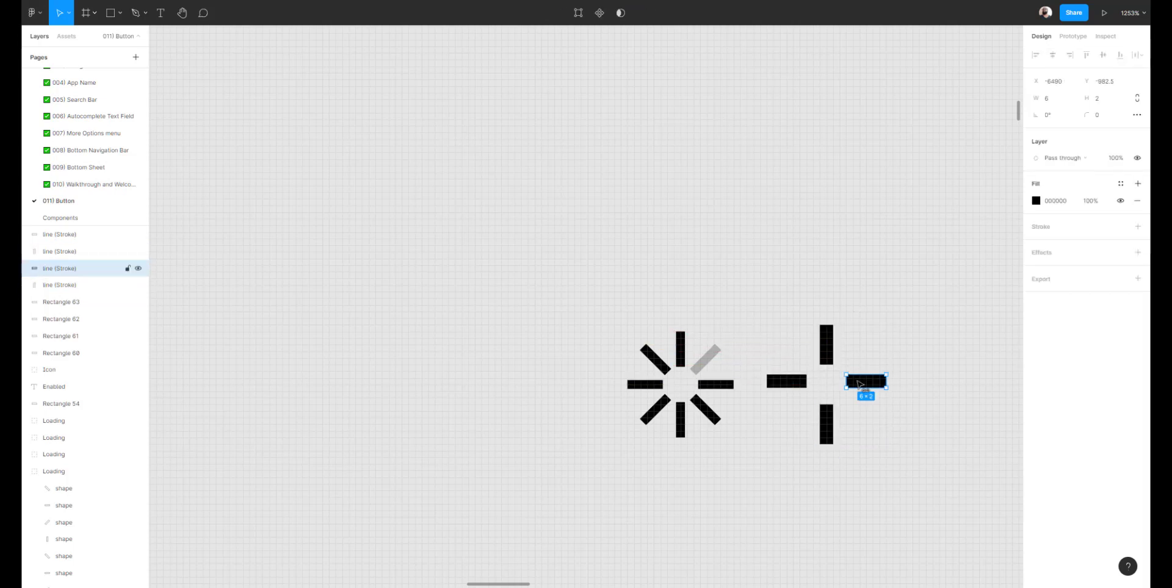
key(alt)
click(827, 425)
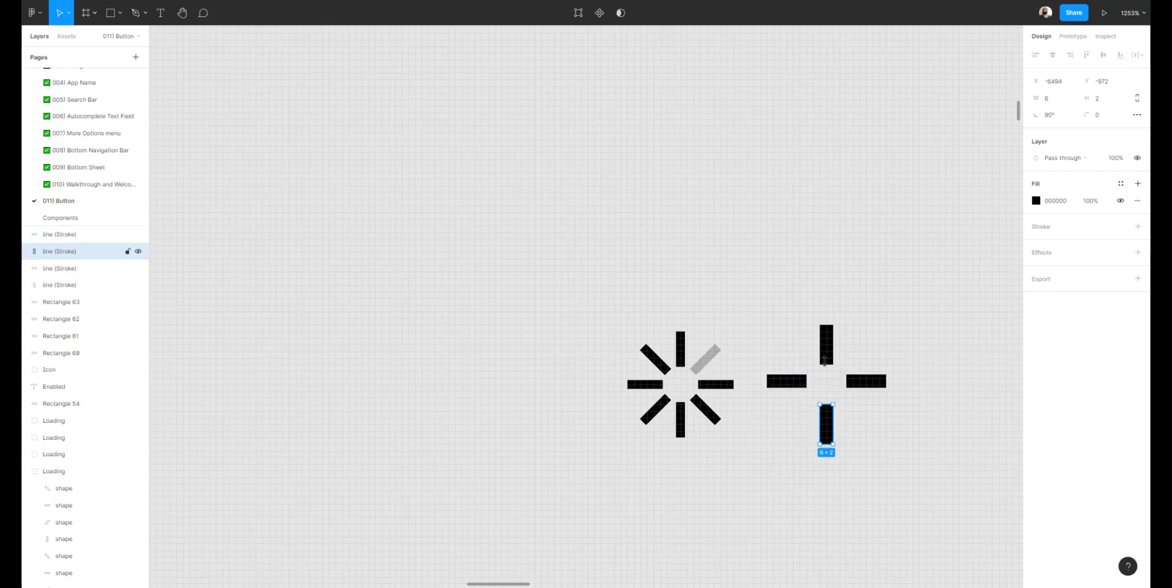
click(829, 355)
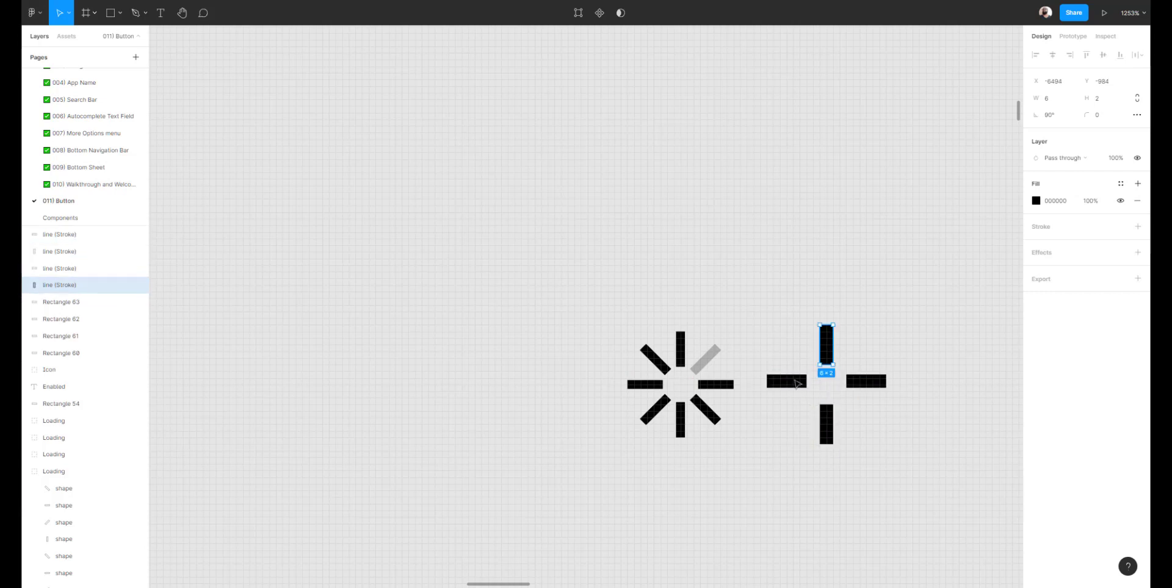
click(840, 333)
Group the cross's two vertical bars together, and group its two horizontal bars separately.
click(827, 341)
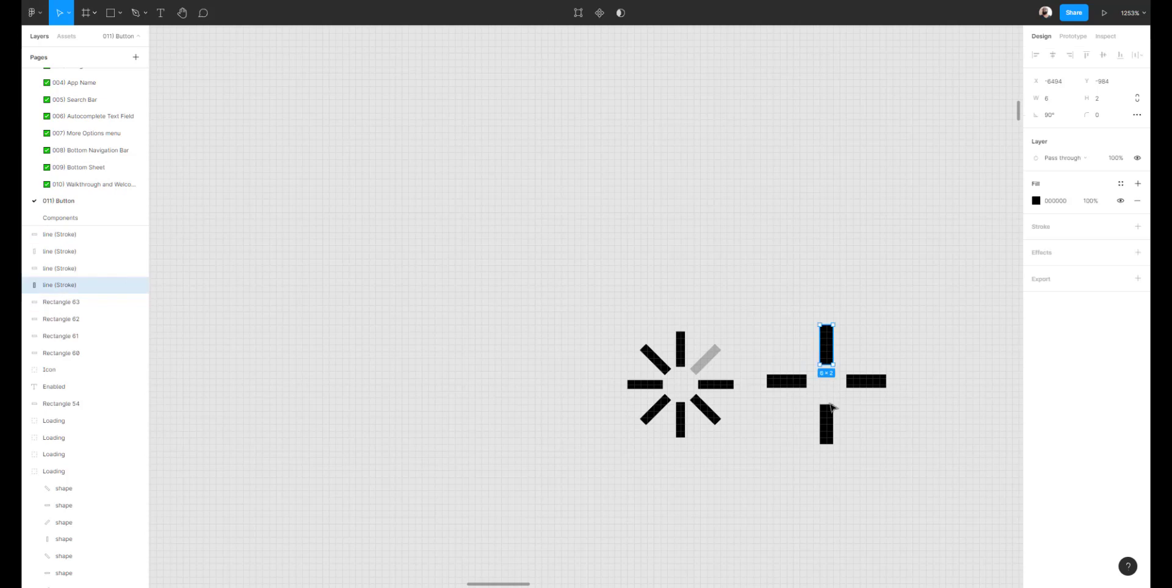
shift+click(829, 416)
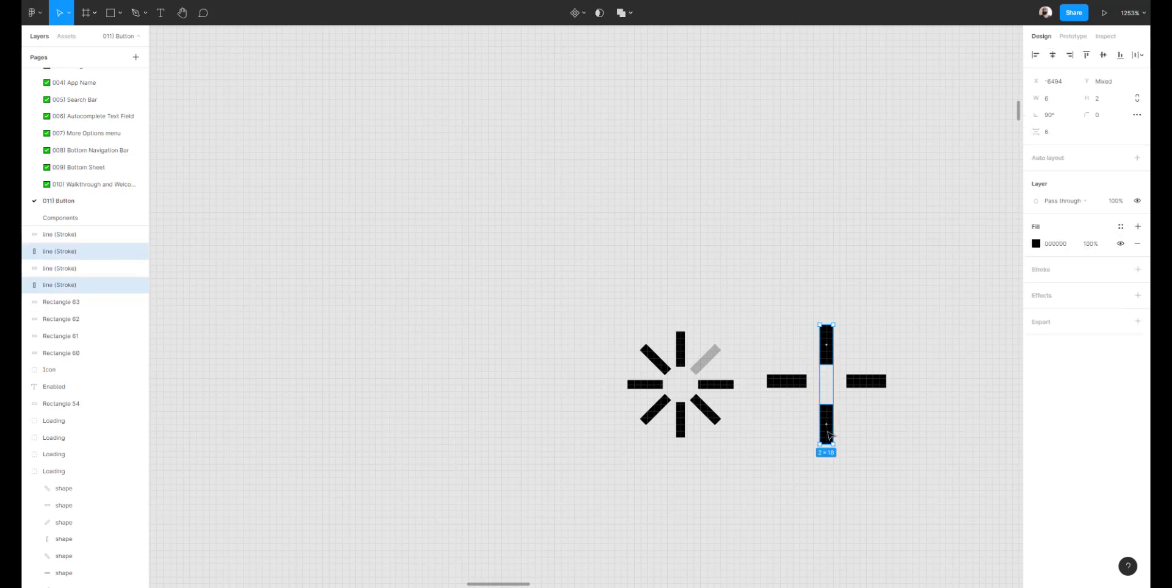
key(ctrl+g)
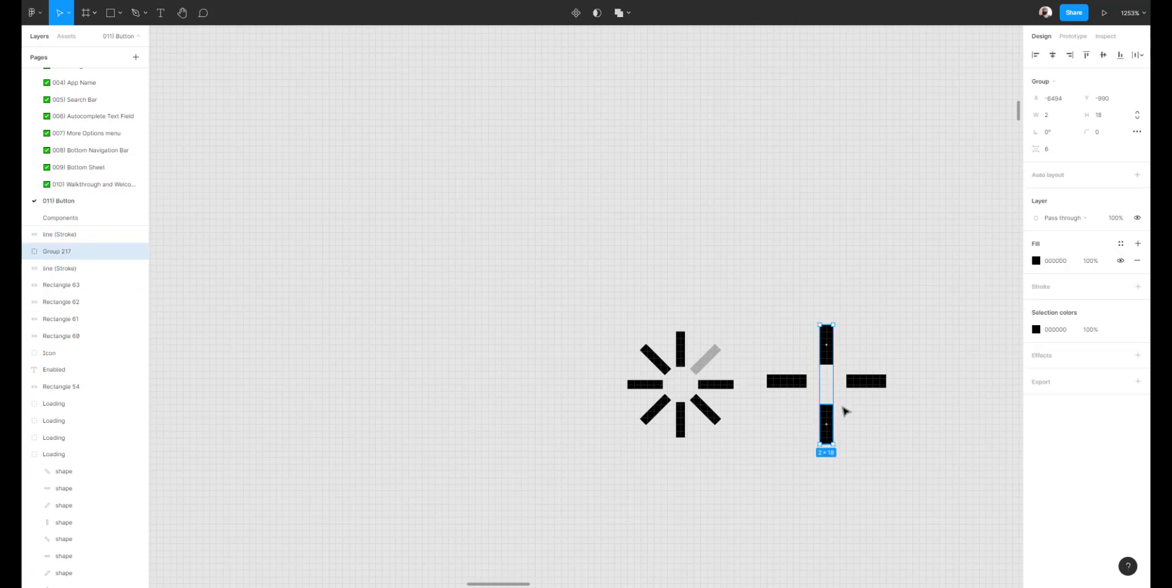
click(859, 382)
shift+click(800, 386)
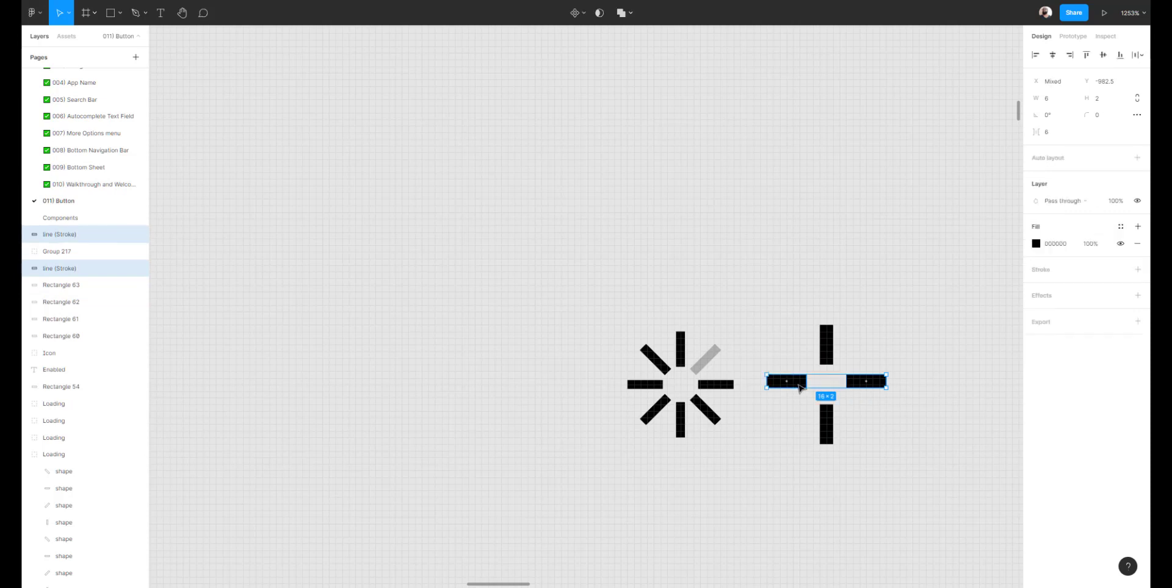
key(ctrl+g)
Align the vertical-bar group and the horizontal-bar group on their vertical centres.
click(853, 363)
drag(858, 338, 812, 455)
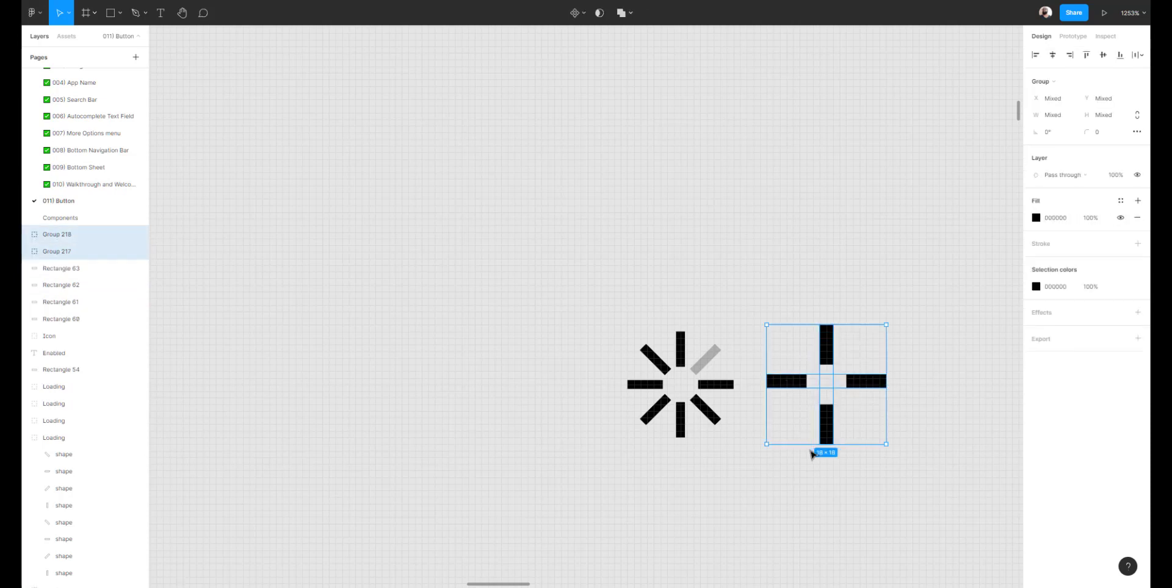
click(1103, 55)
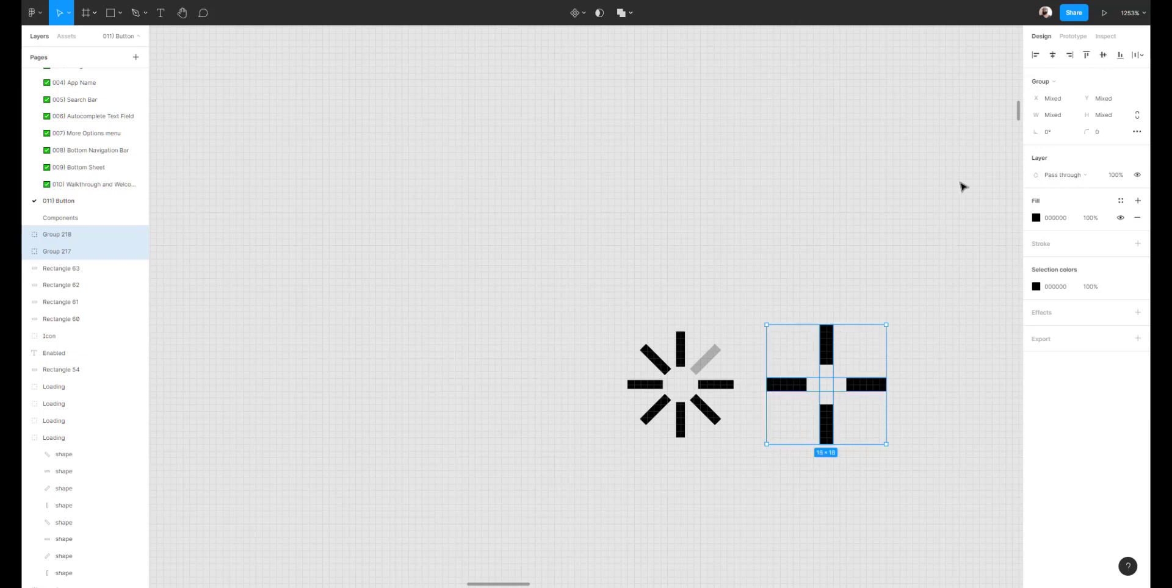
click(886, 255)
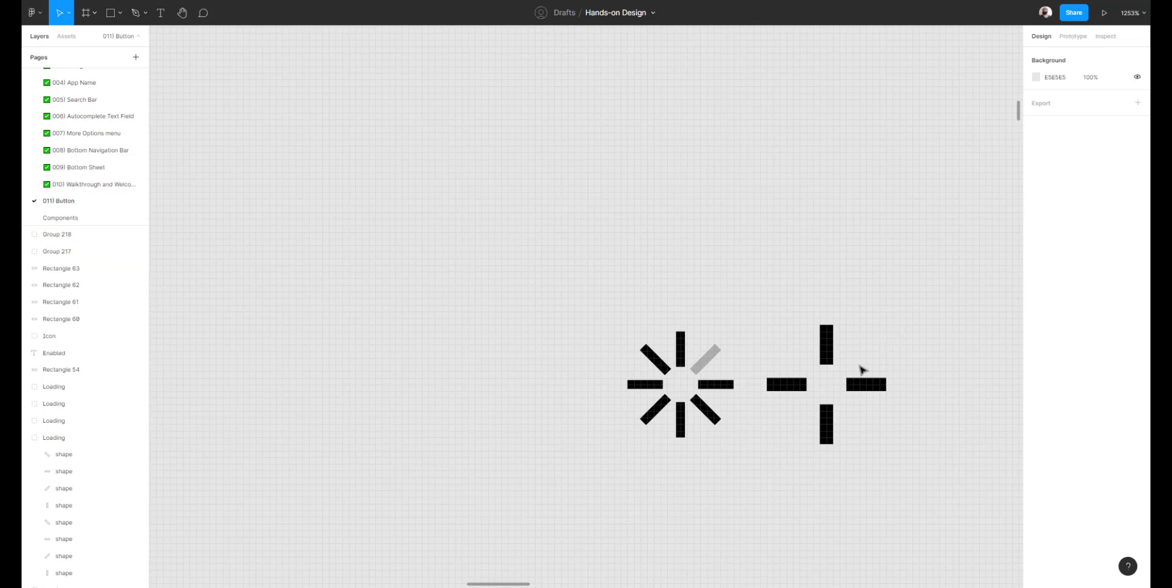
Duplicate both bar groups in place and rotate the copies to -45° to form an eight-bar spinner.
drag(886, 319, 794, 467)
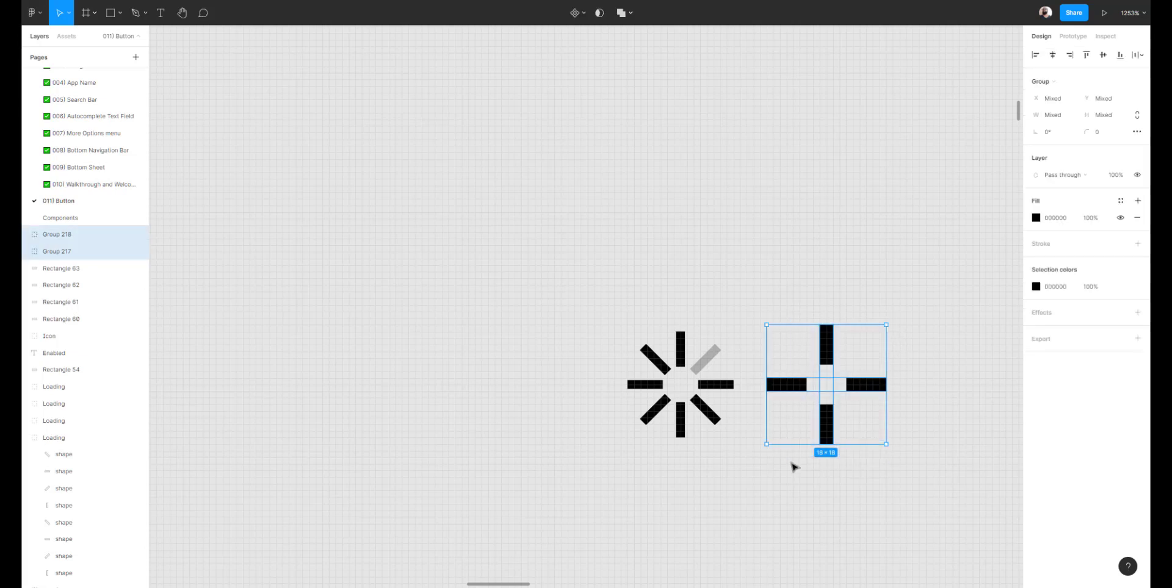
key(ctrl+d)
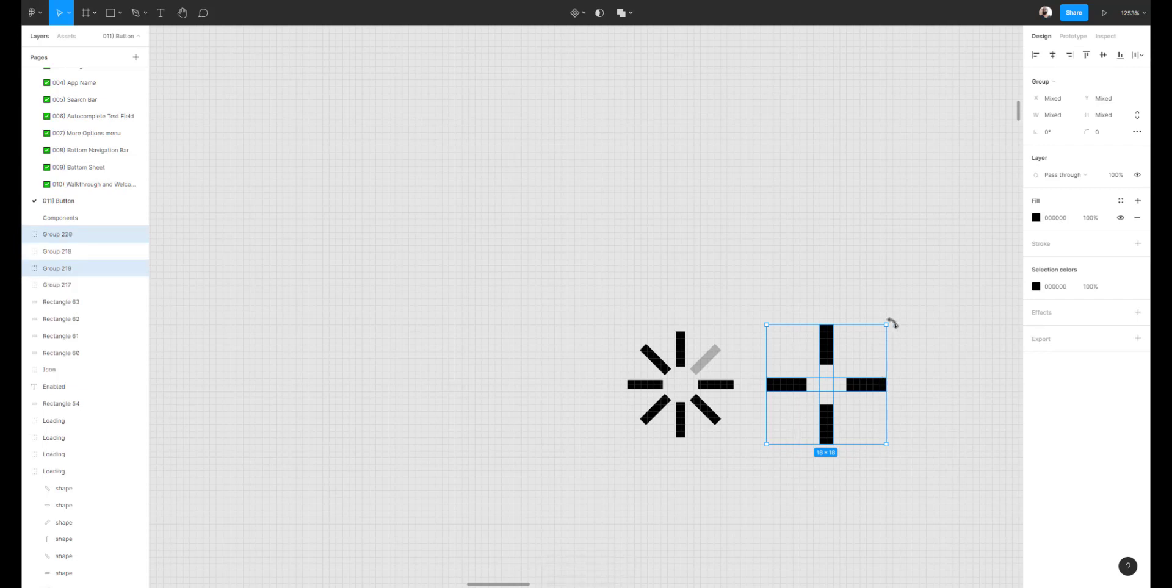
drag(892, 323, 907, 378)
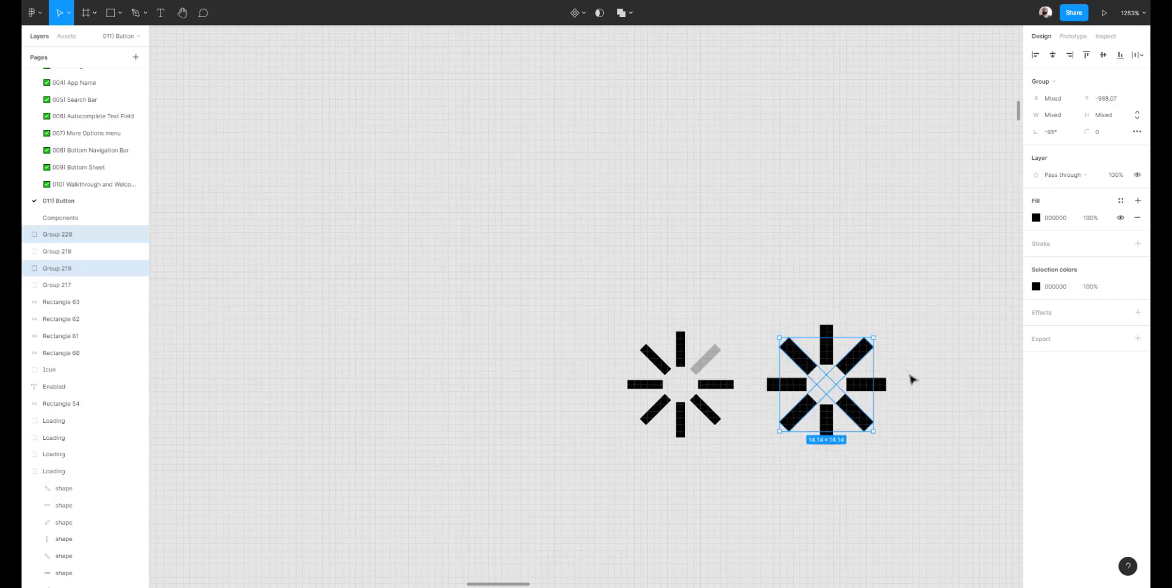
click(910, 286)
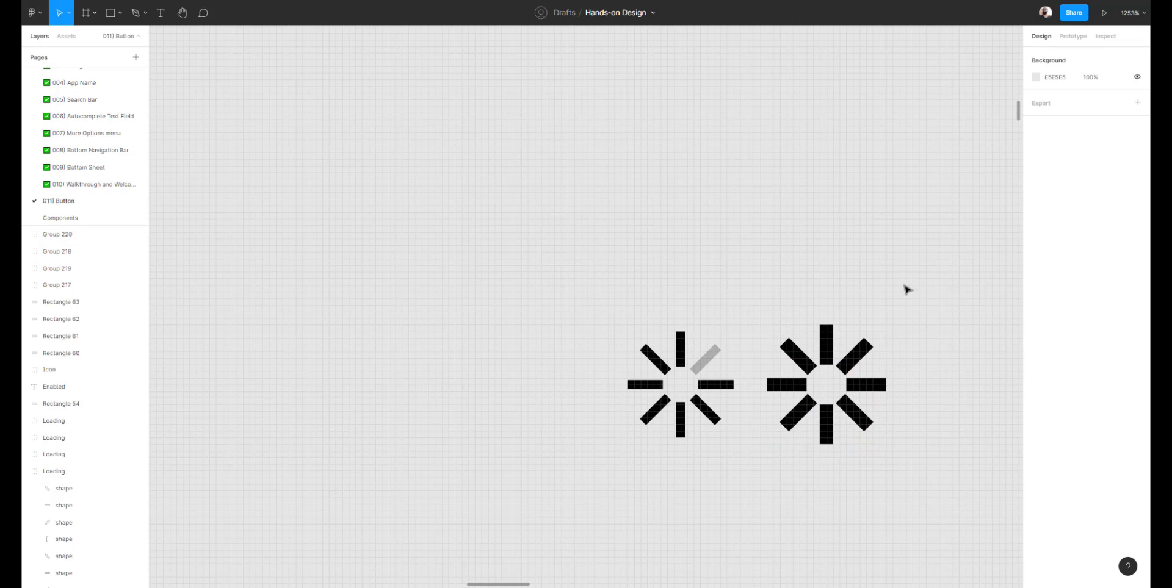
Move the new spinner's top, bottom, right and left bars outward from the centre by 1 px each.
double_click(829, 354)
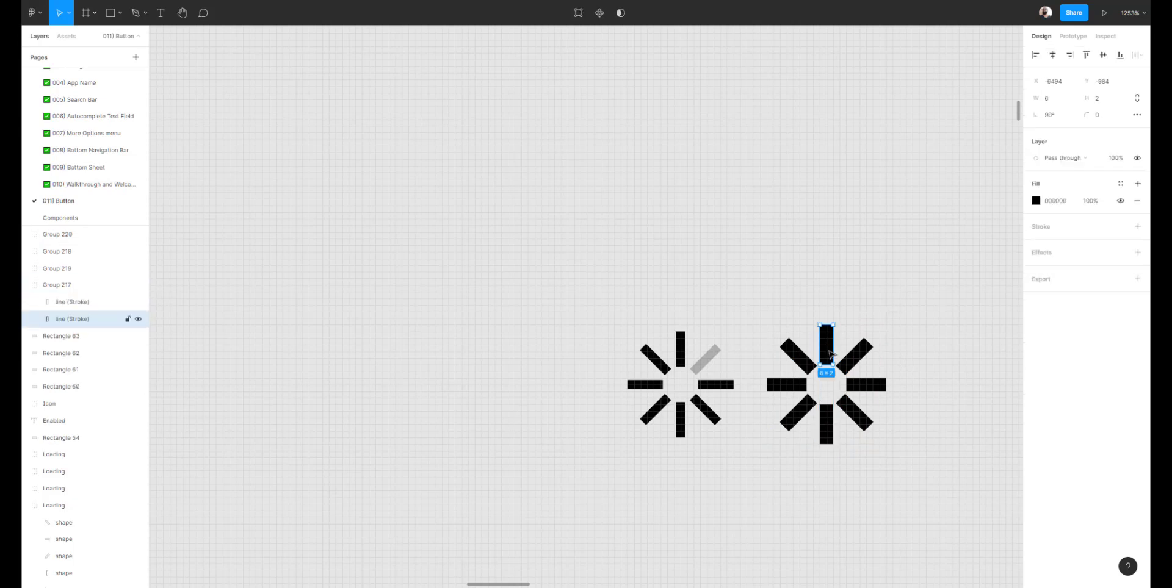
click(844, 303)
click(829, 434)
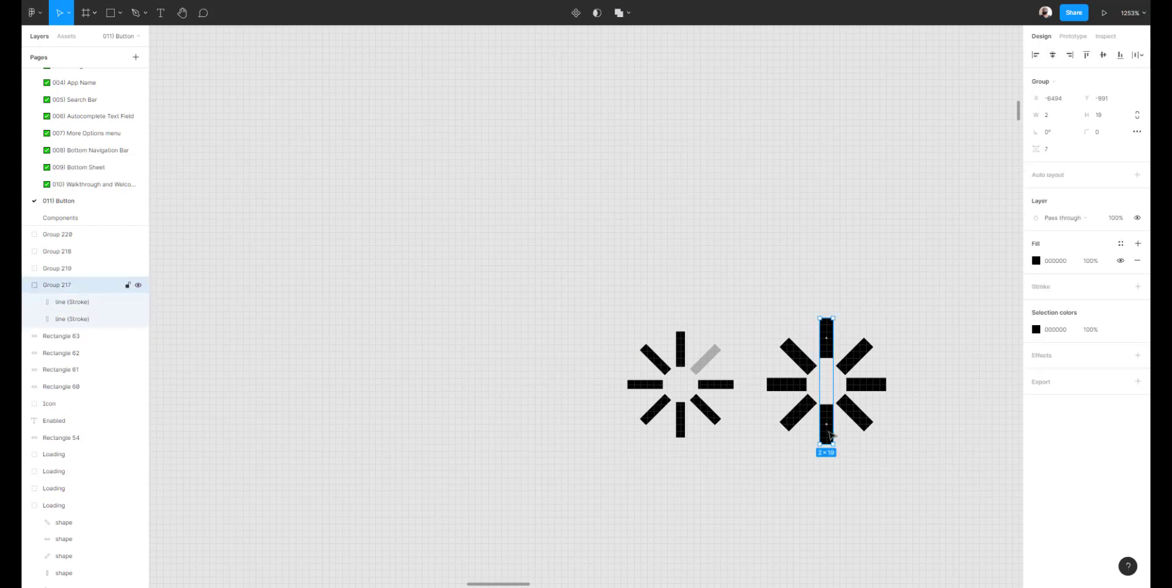
click(858, 386)
click(857, 387)
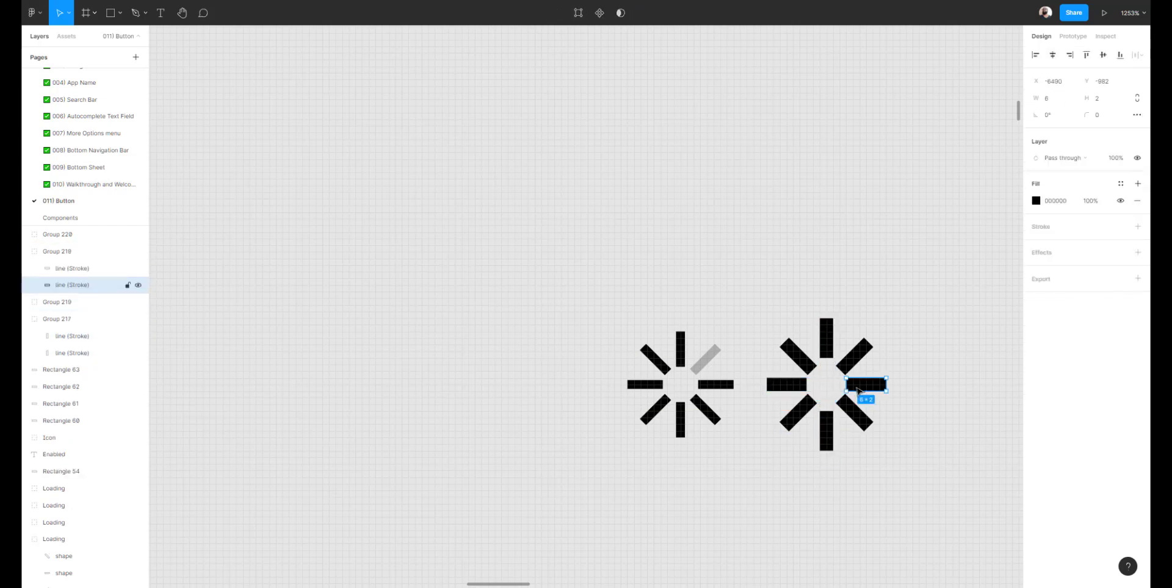
drag(857, 389, 863, 388)
double_click(795, 386)
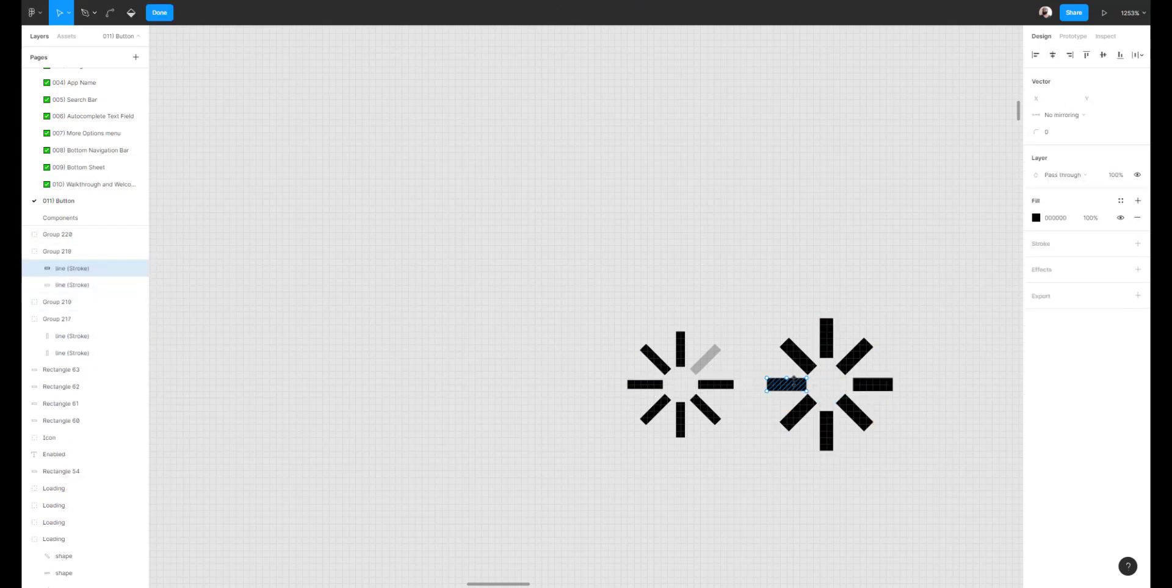
key(Escape)
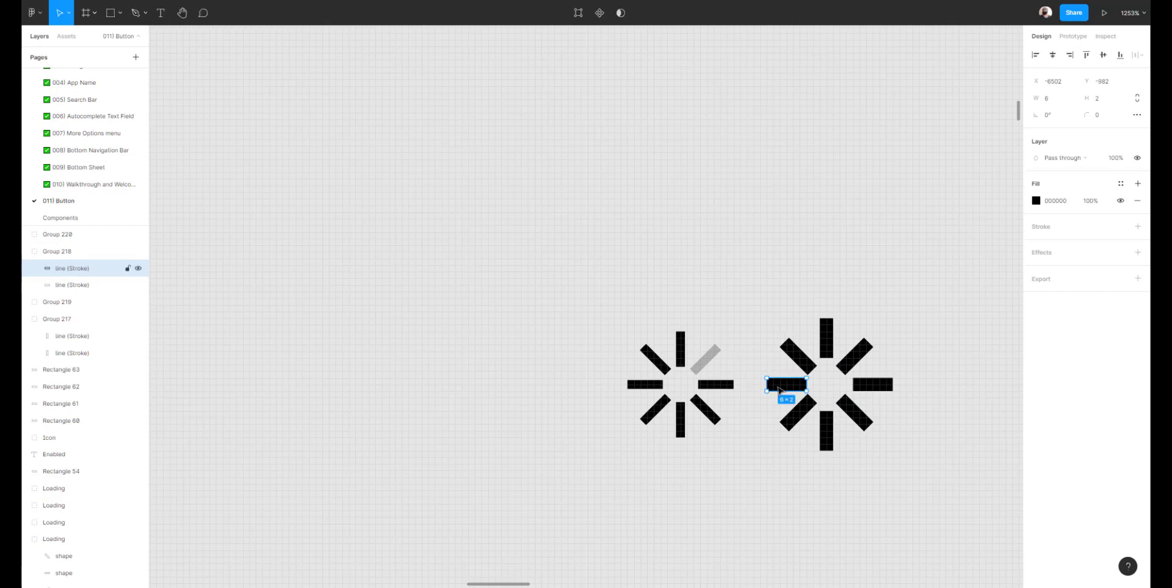
click(780, 329)
Move the new spinner's four diagonal bars outward from the centre by about 1 px in both directions.
click(801, 365)
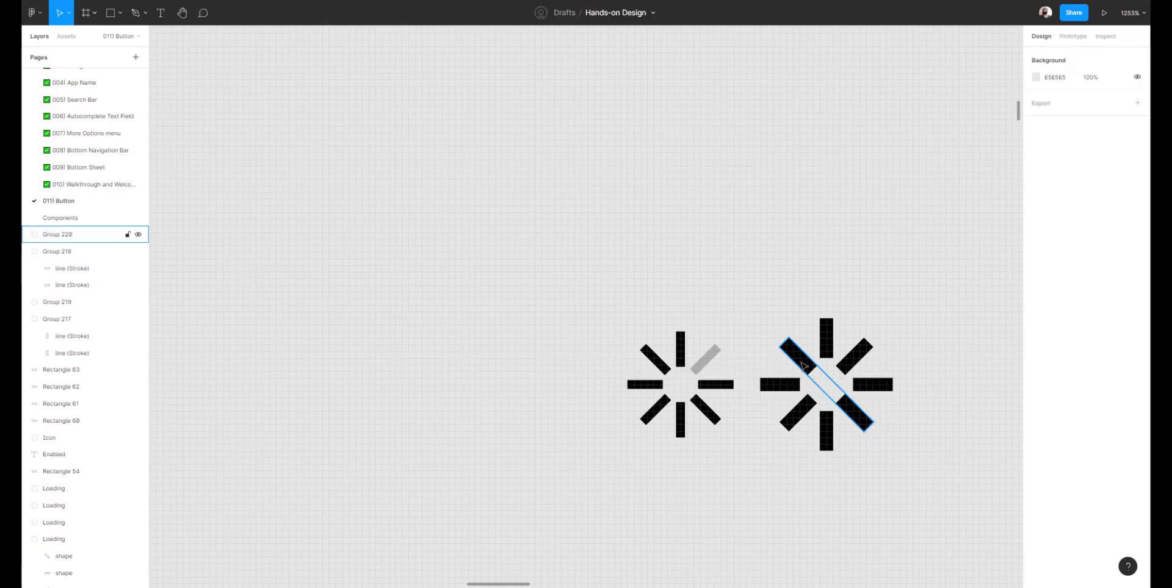
click(802, 366)
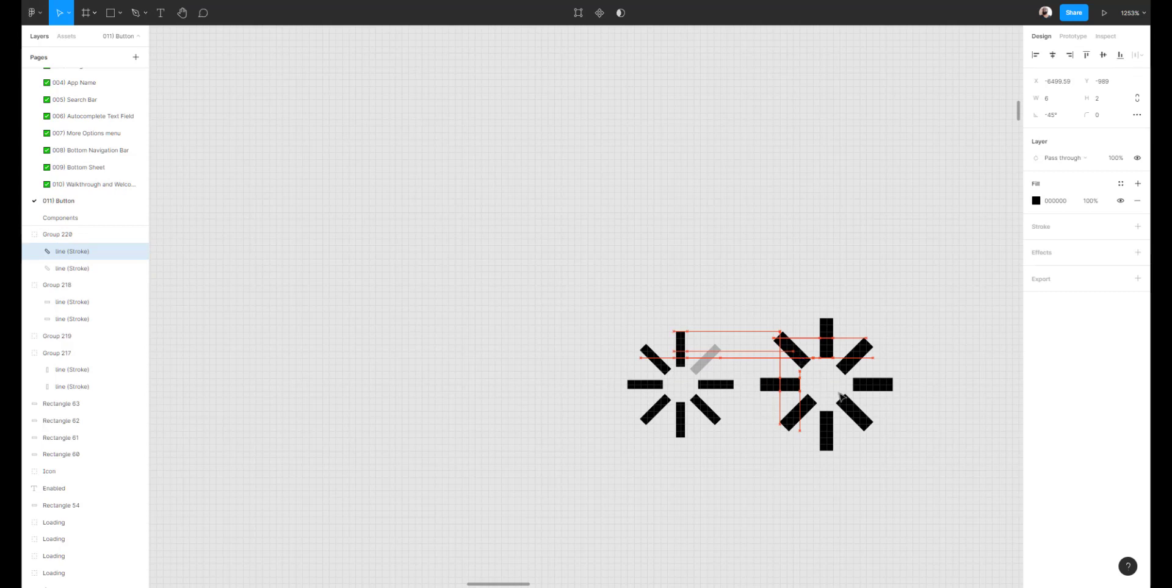
click(852, 414)
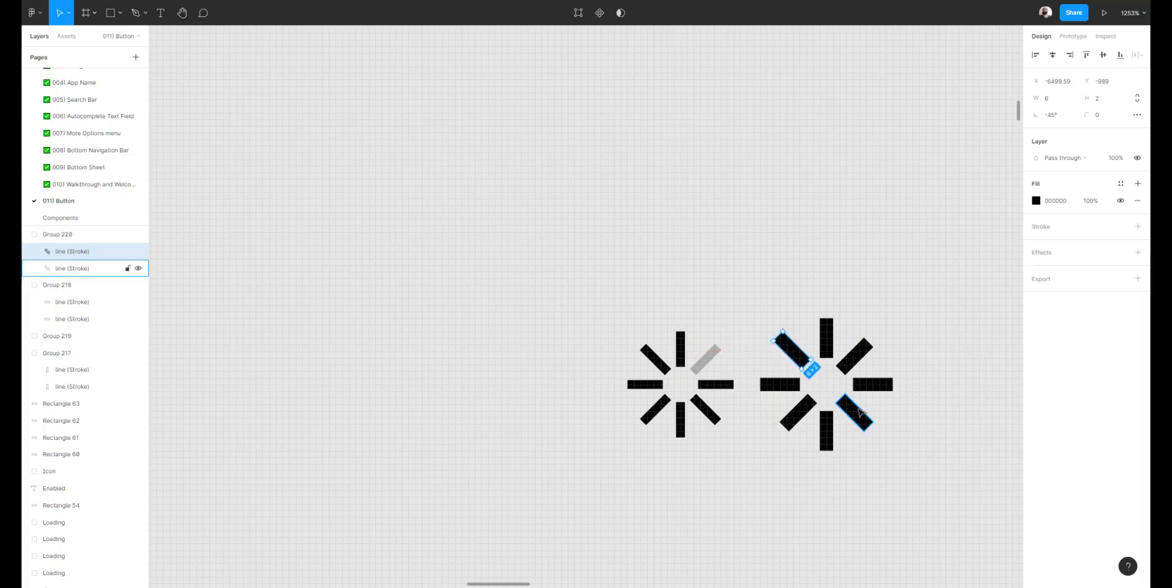
click(804, 411)
click(807, 410)
drag(804, 413, 798, 417)
drag(847, 371, 858, 361)
click(793, 471)
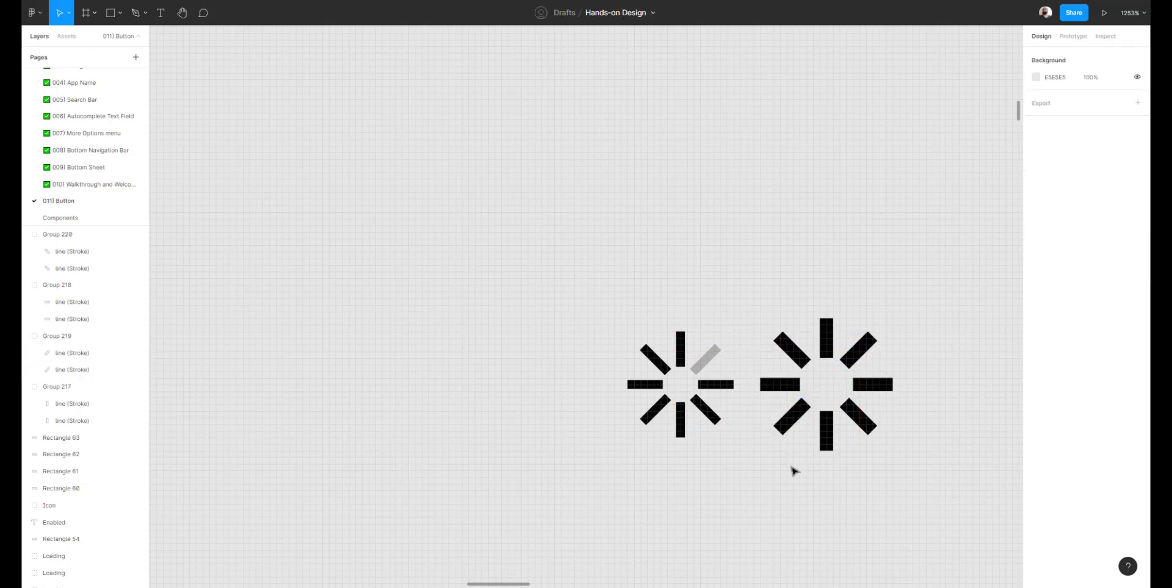
Copy the grey bar's fill B0B0B0 from the reference spinner to the new spinner's upper-right diagonal bar.
double_click(862, 352)
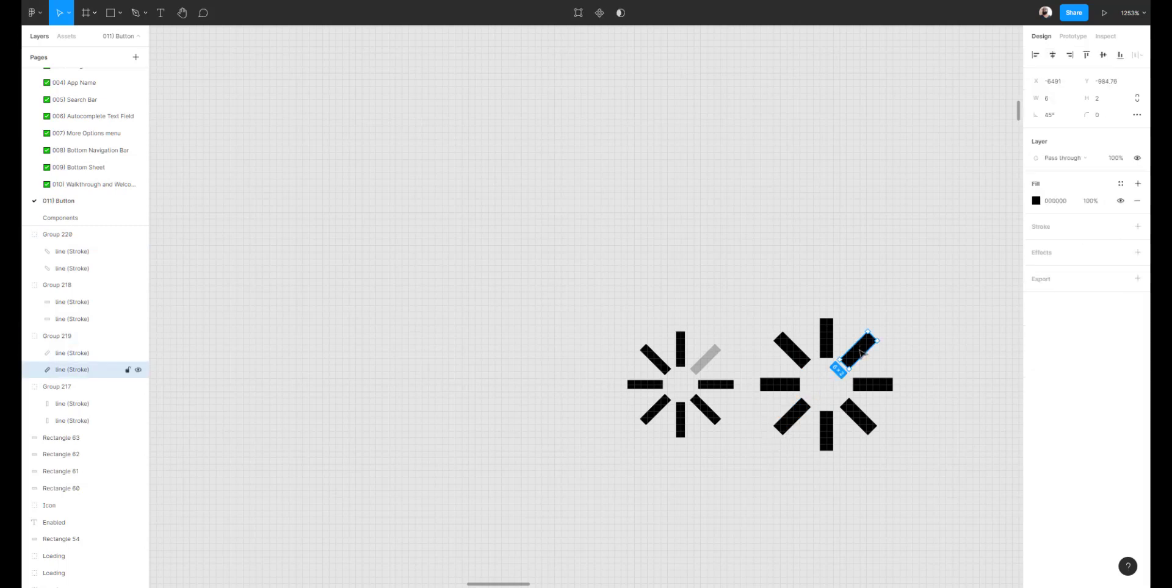
double_click(713, 360)
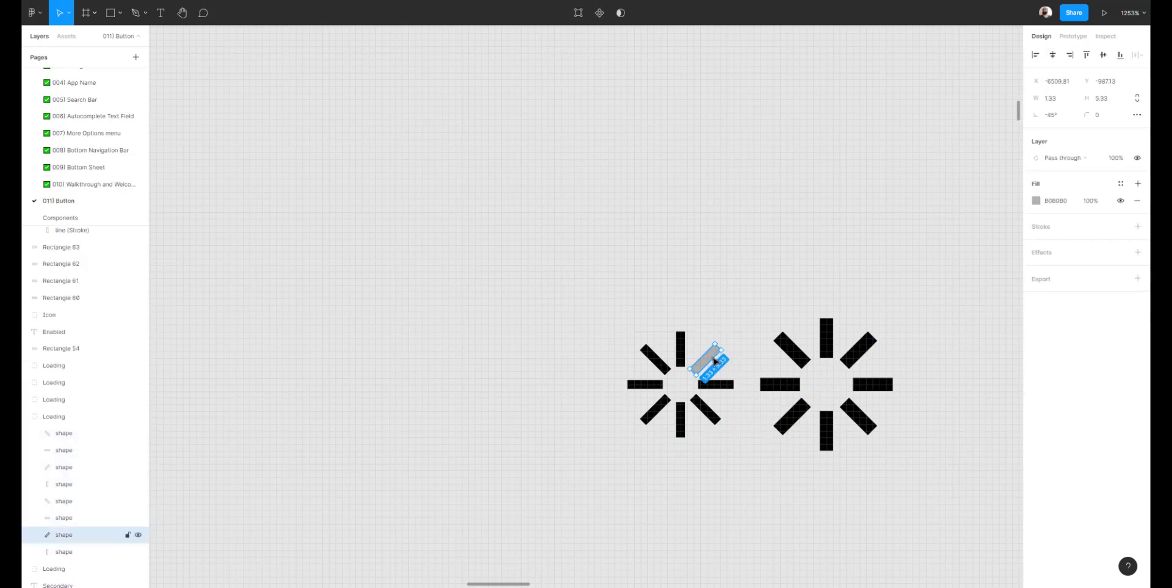
click(1059, 205)
key(ctrl+c)
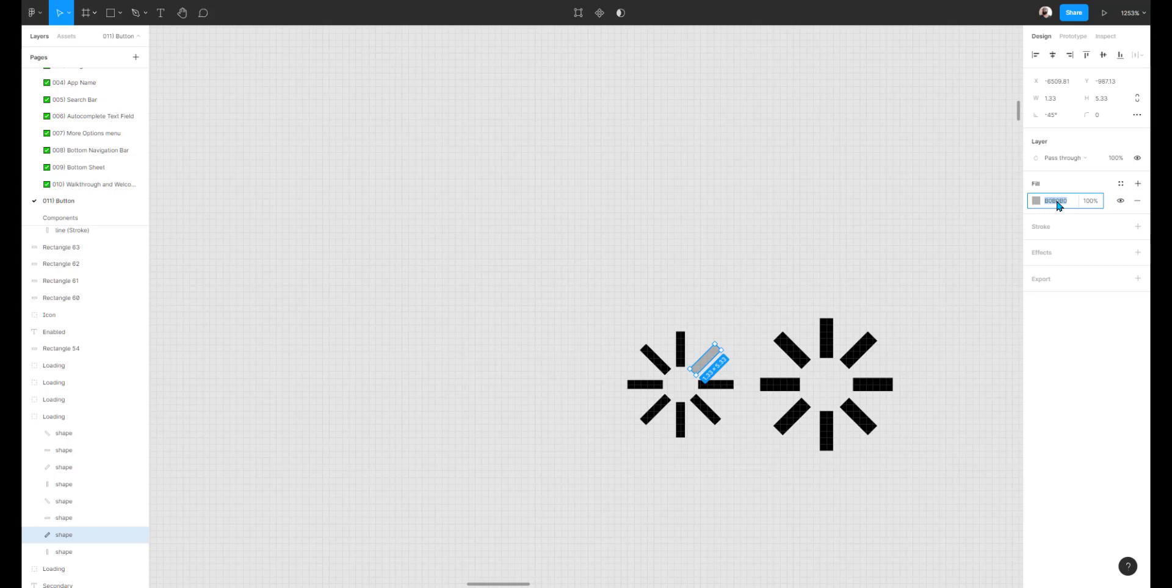
click(968, 274)
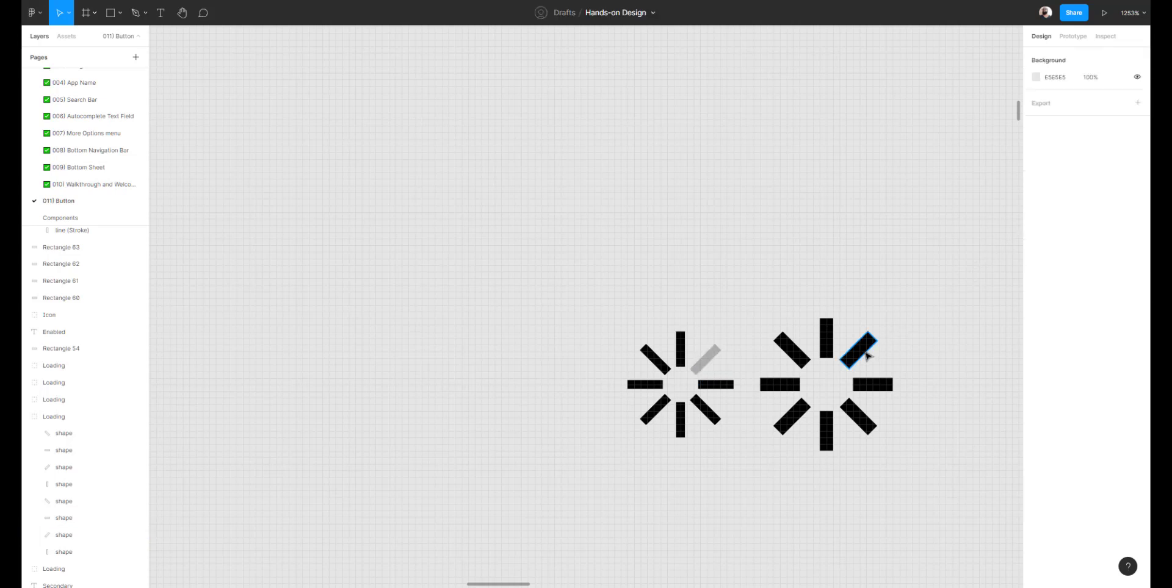
click(862, 352)
click(1058, 209)
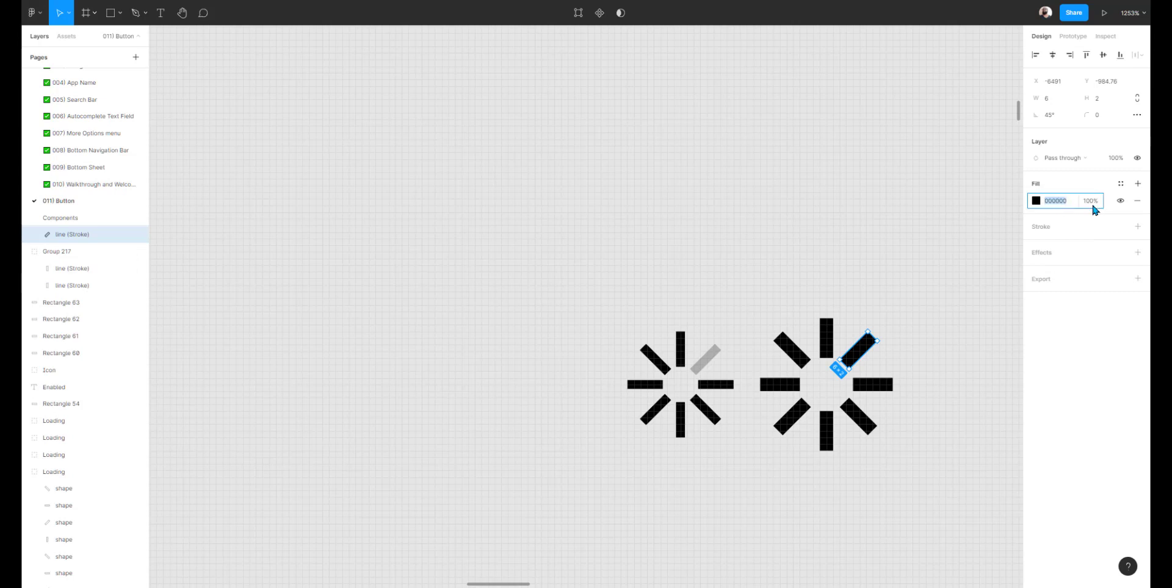
key(ctrl+v)
key(Return)
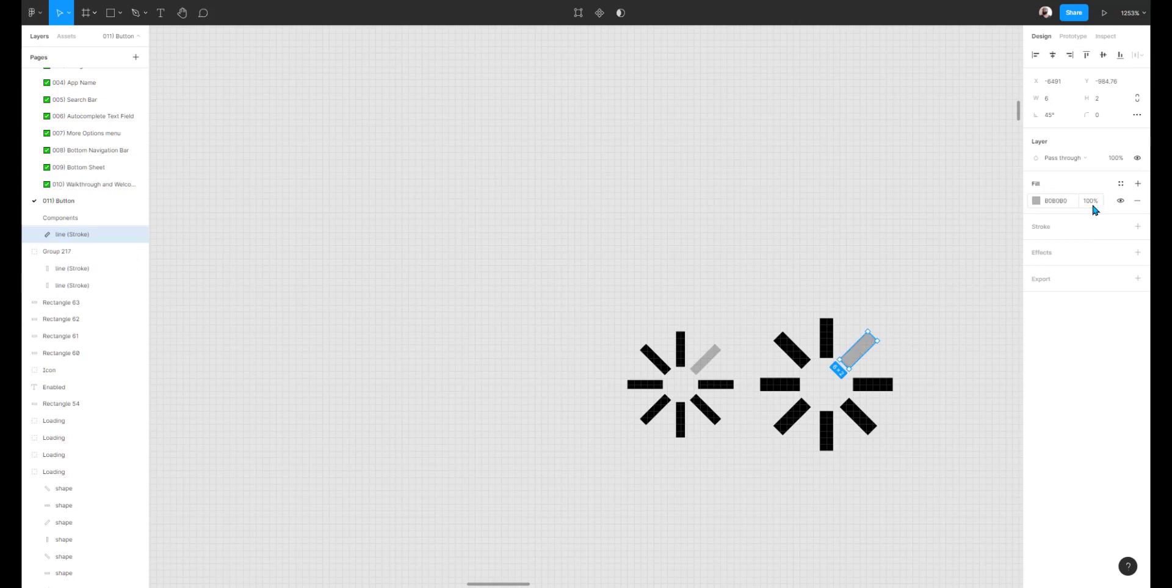
Ungroup all four bar groups of the new spinner into separate bar layers.
click(819, 265)
drag(923, 302, 775, 482)
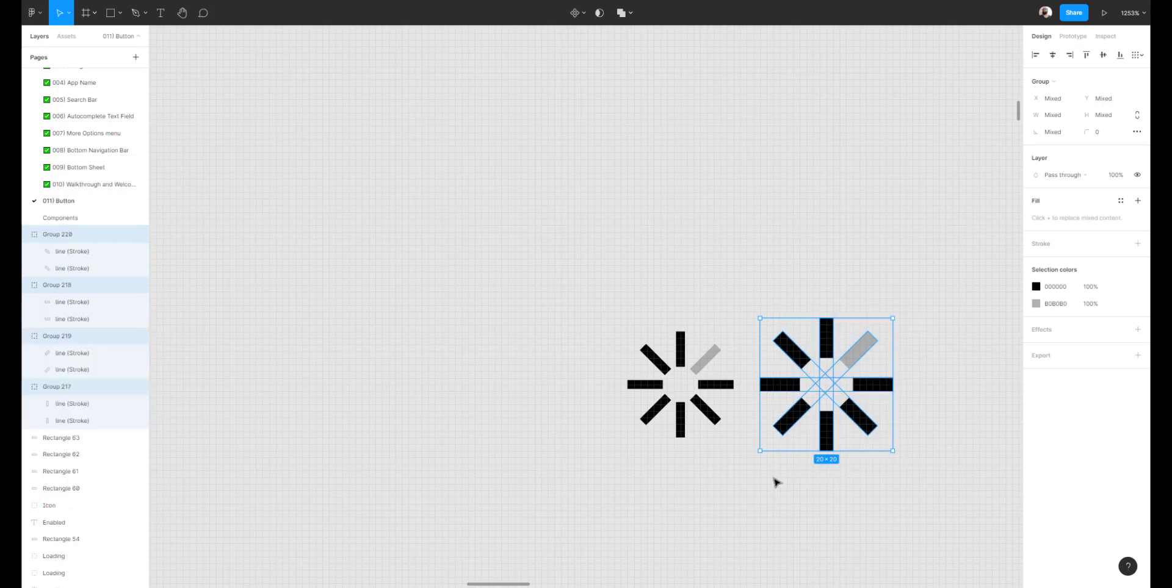
key(ctrl+shift+g)
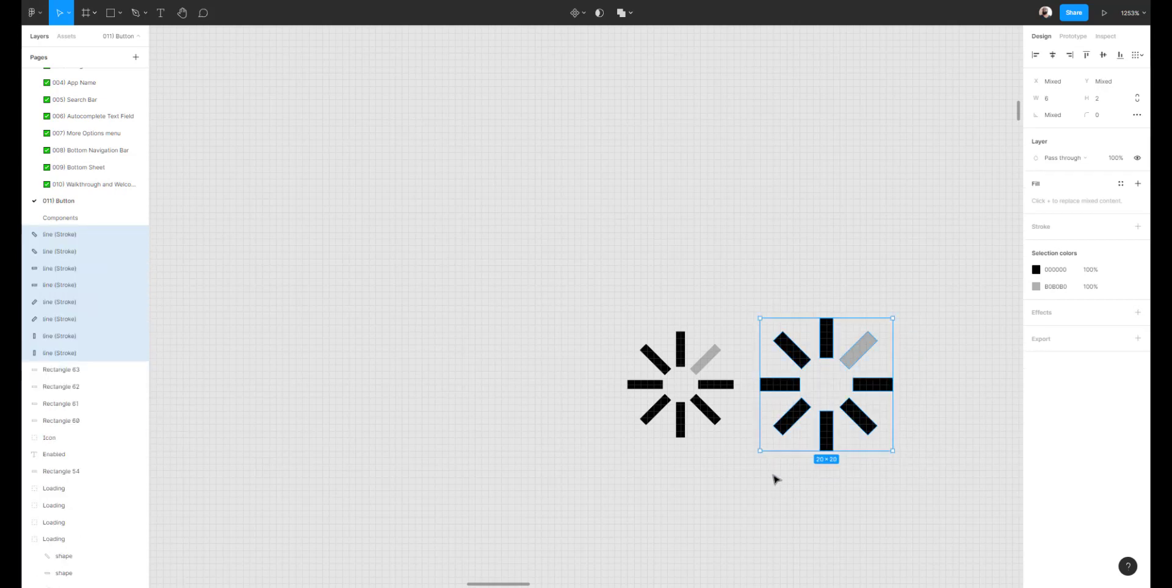
Rename the new spinner's first four bar layers to line.
double_click(72, 236)
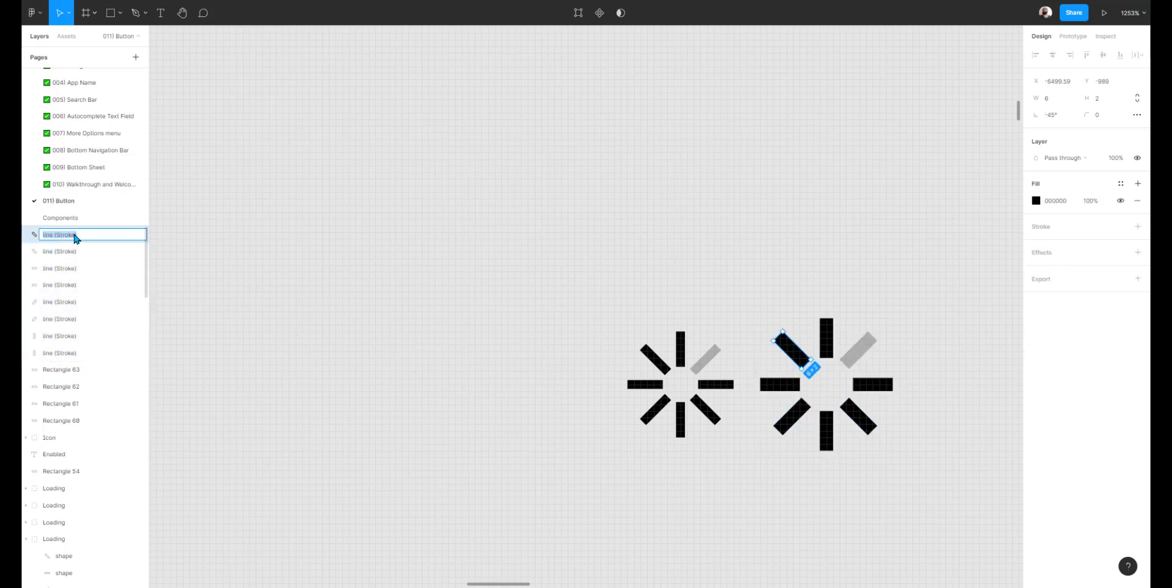
text(line)
key(Tab)
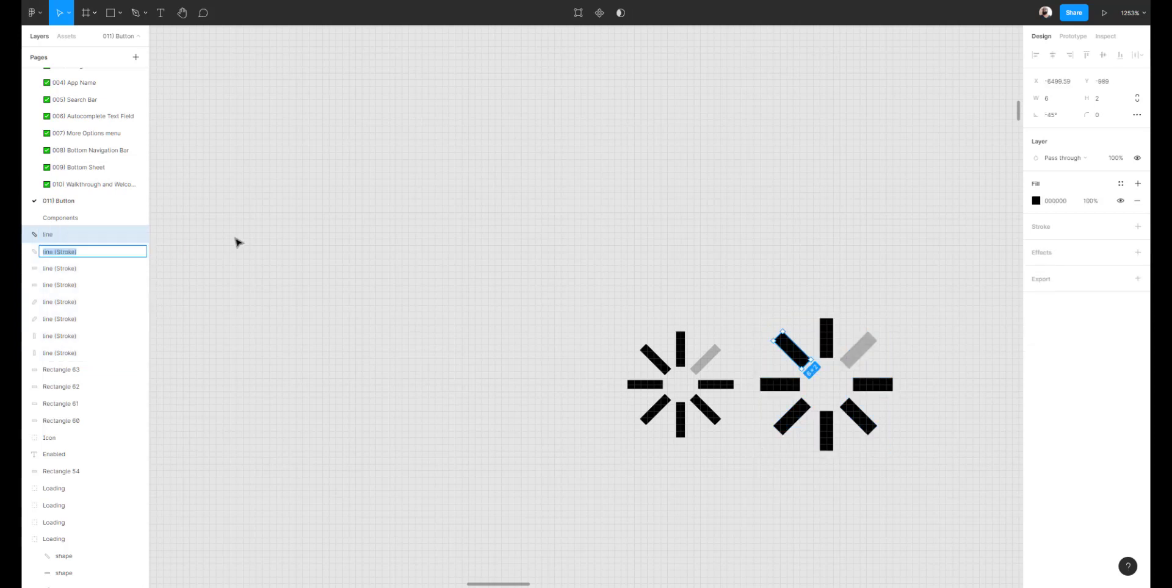
text(line)
key(Tab)
text(line)
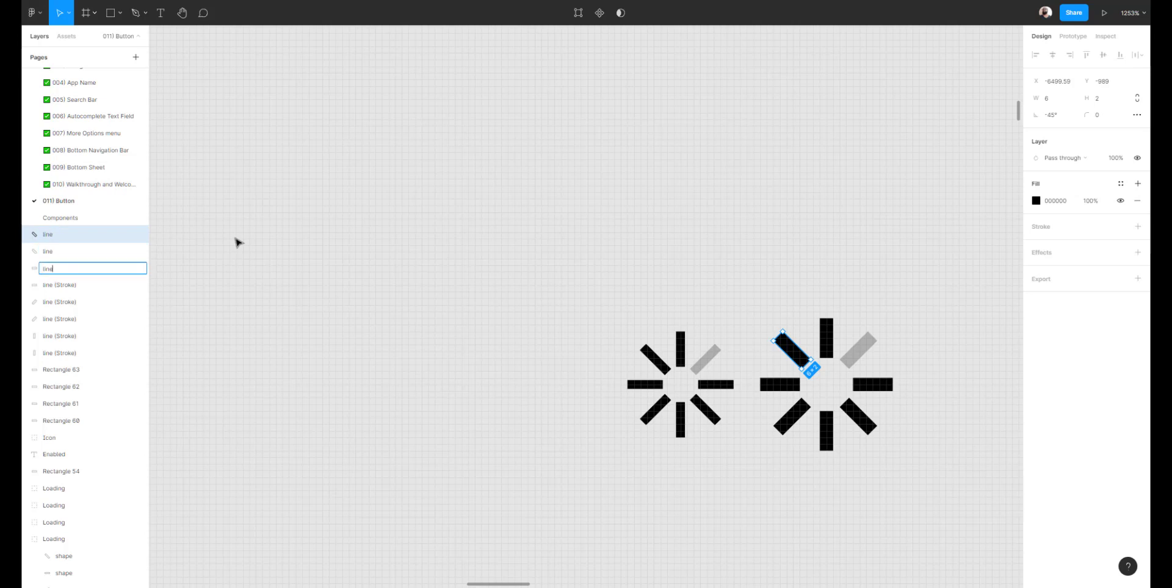
key(Tab)
text(lin)
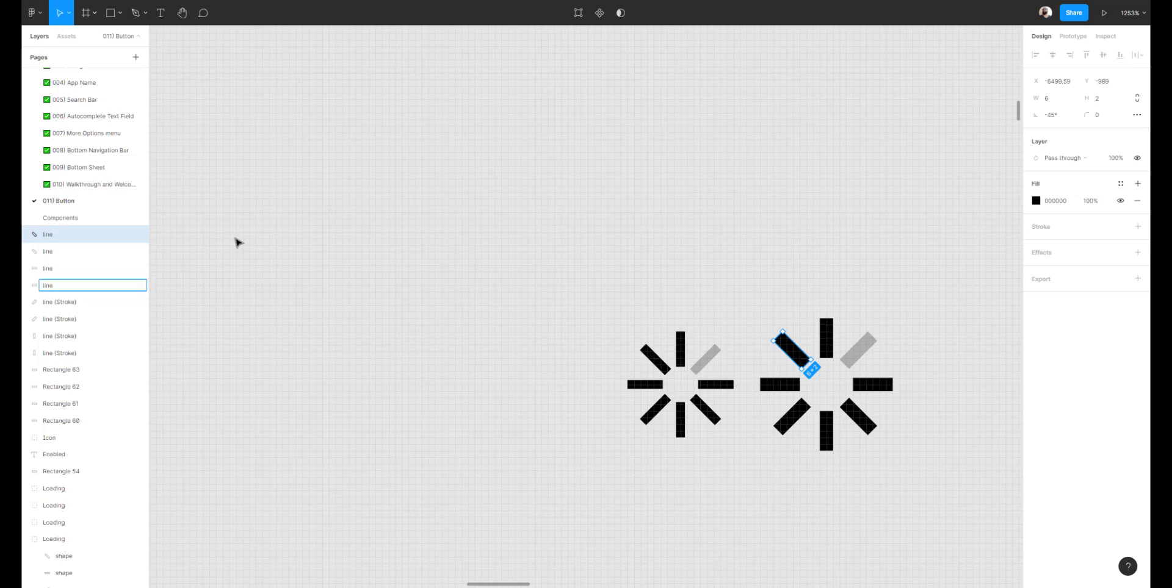
key(Tab)
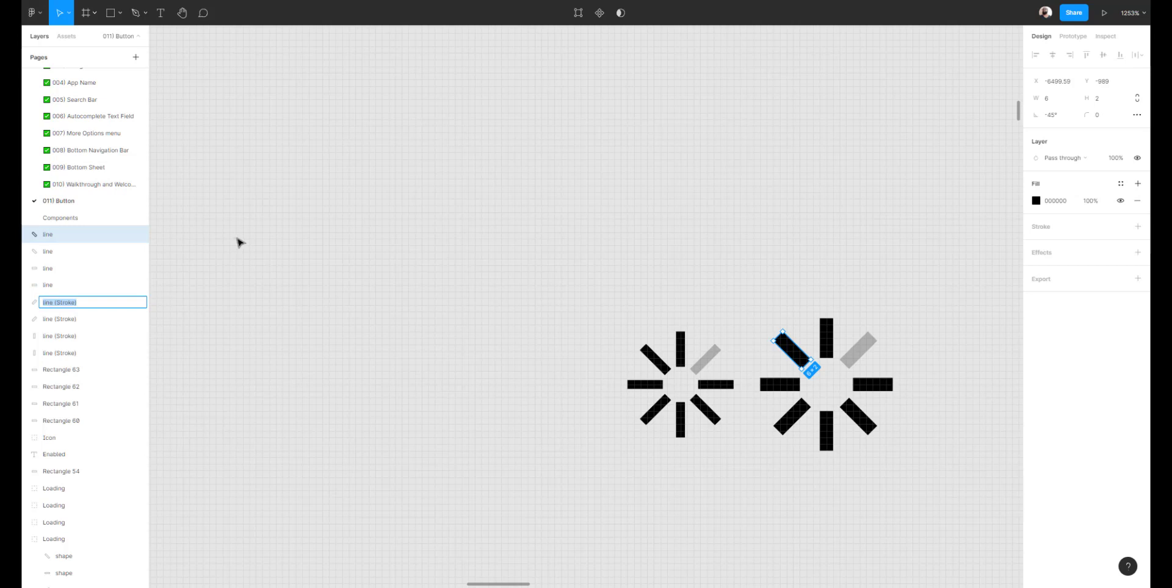
click(237, 239)
Rename the new spinner's remaining four bar layers to line.
double_click(65, 303)
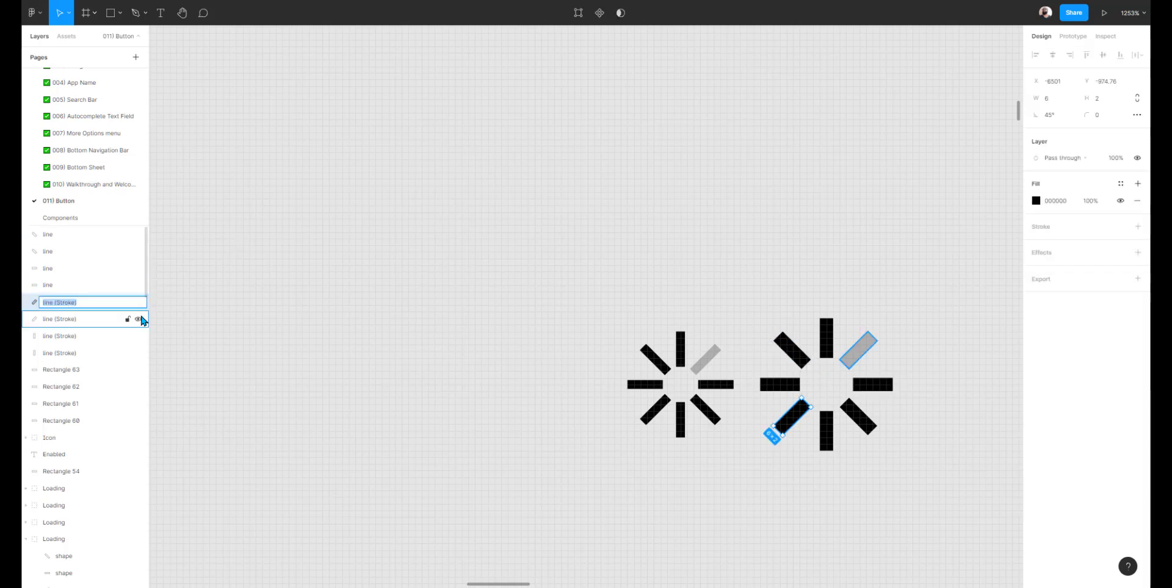
text(line)
key(Tab)
text(line)
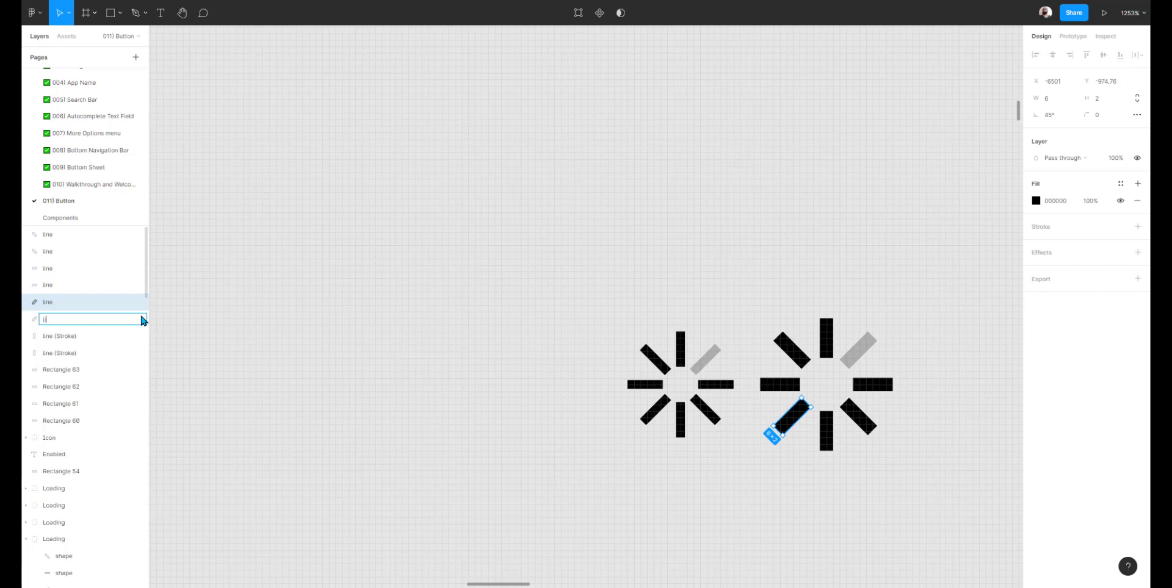
key(Tab)
text(line)
key(Tab)
text(line)
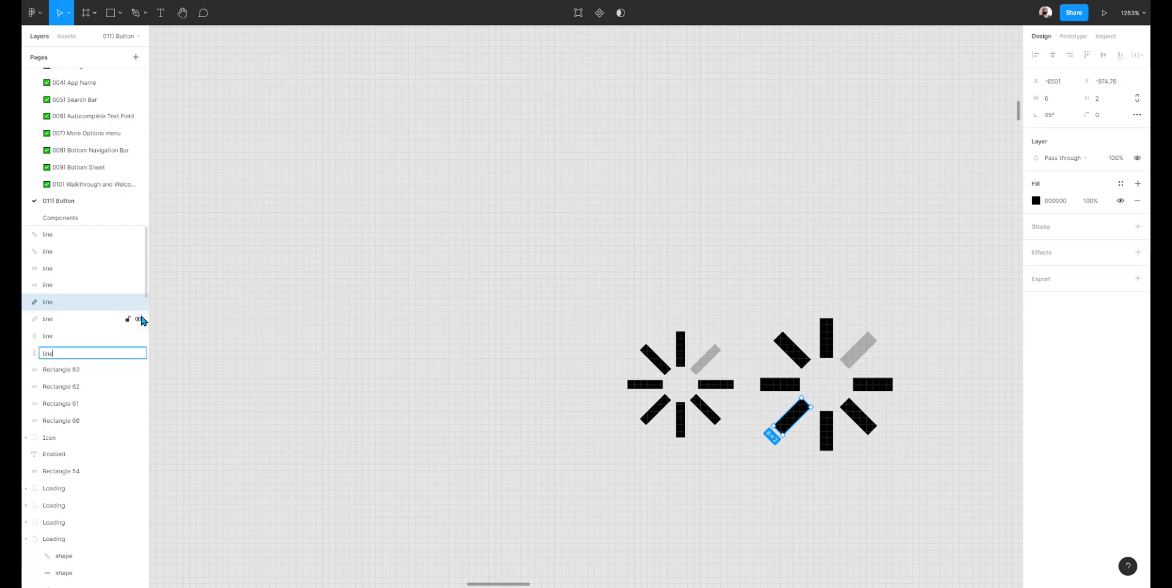
key(Return)
click(769, 288)
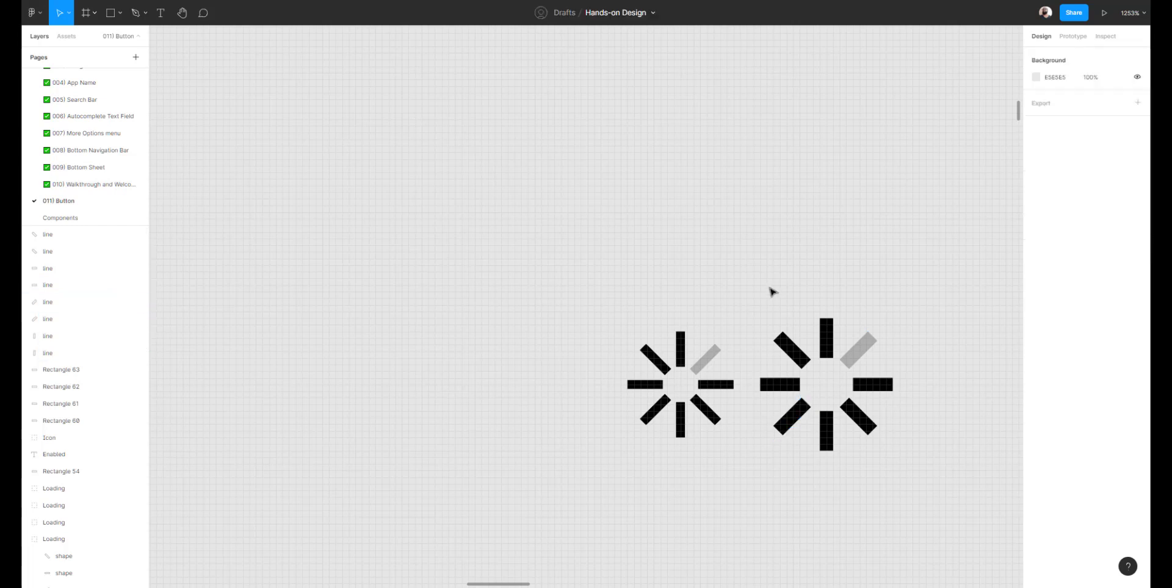
Group the new spinner's eight bars and name the group loading.
drag(780, 324, 915, 483)
key(ctrl+g)
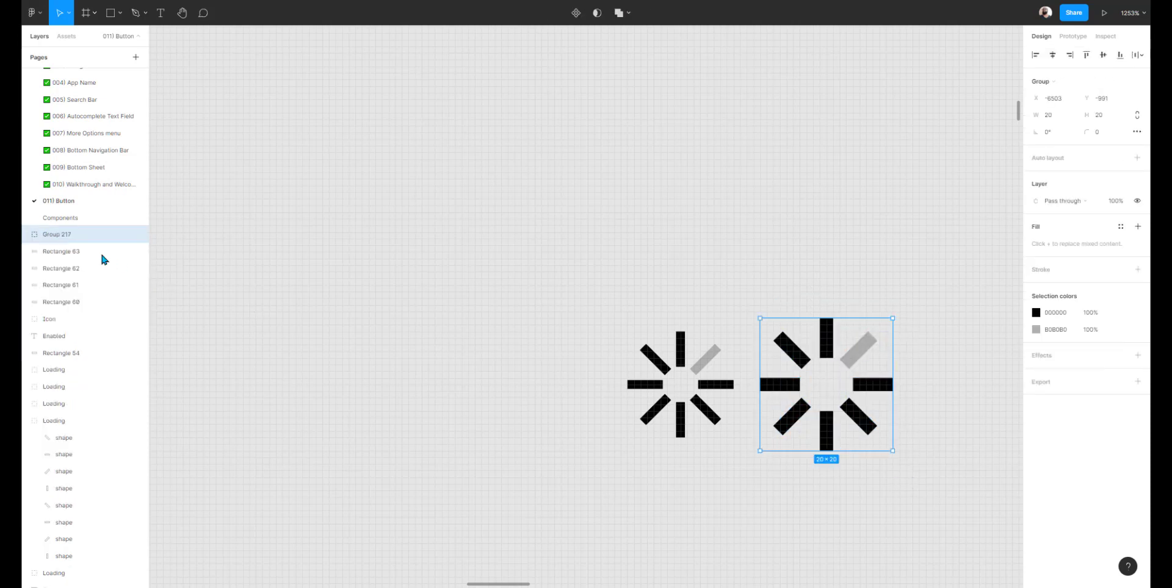
double_click(61, 235)
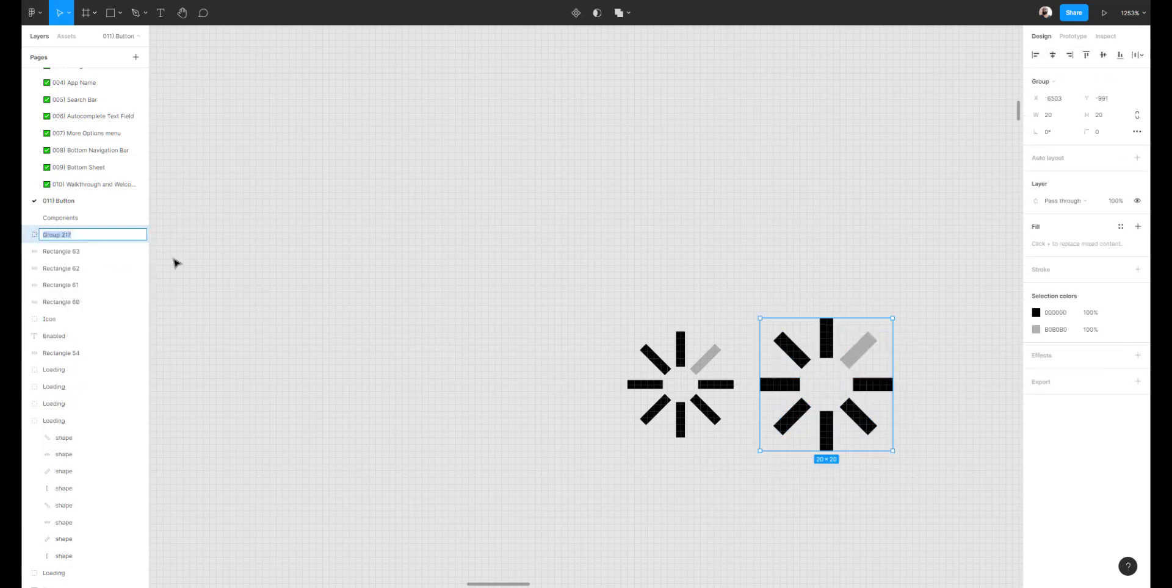
click(366, 283)
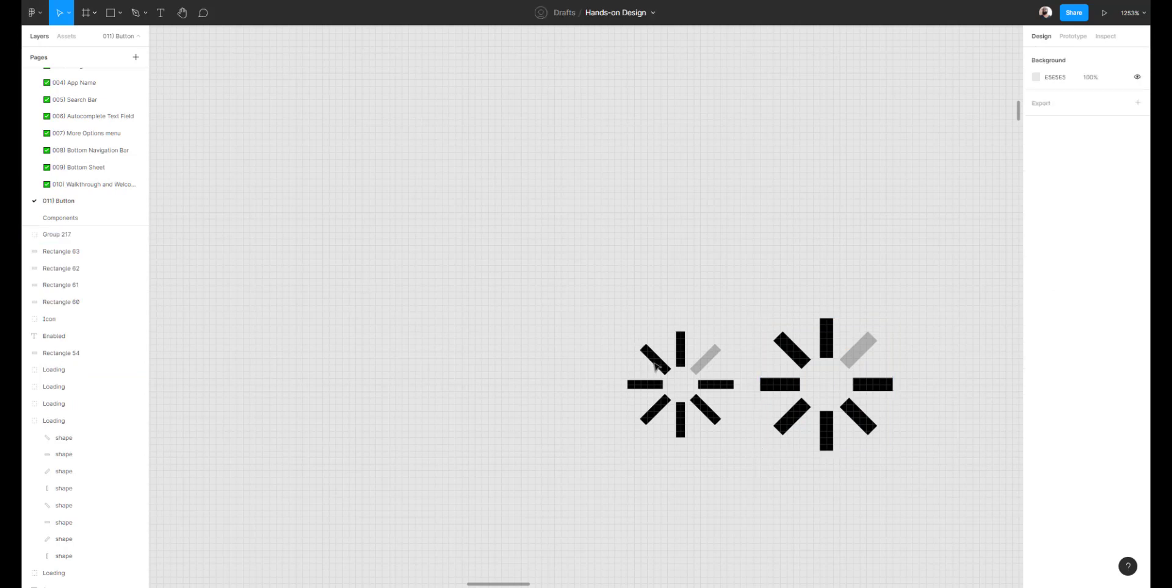
click(655, 365)
click(820, 288)
click(822, 353)
click(830, 341)
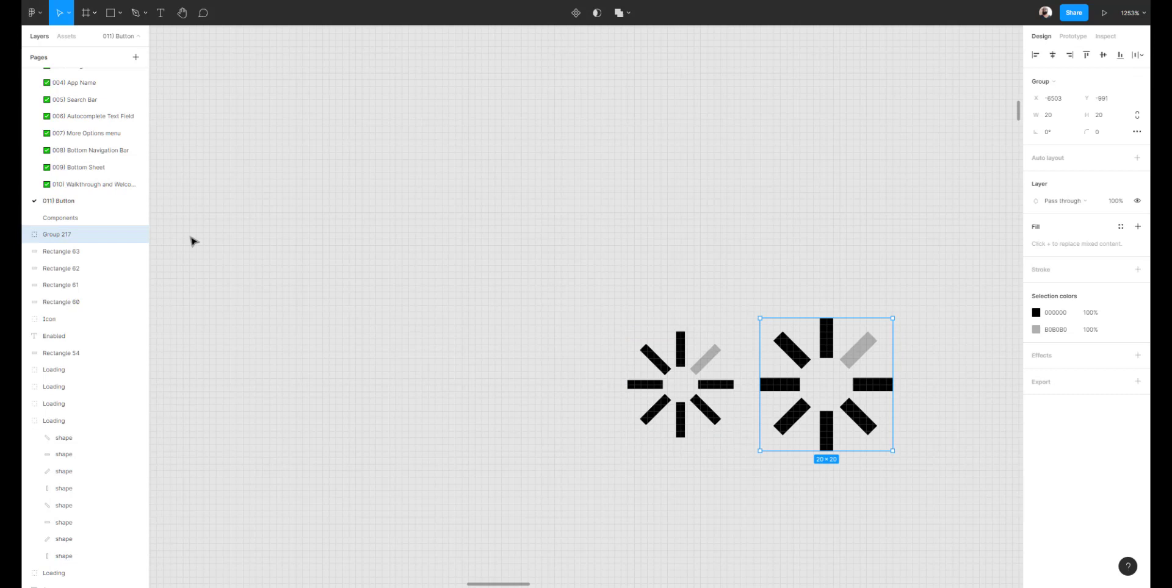
double_click(61, 236)
text(loa)
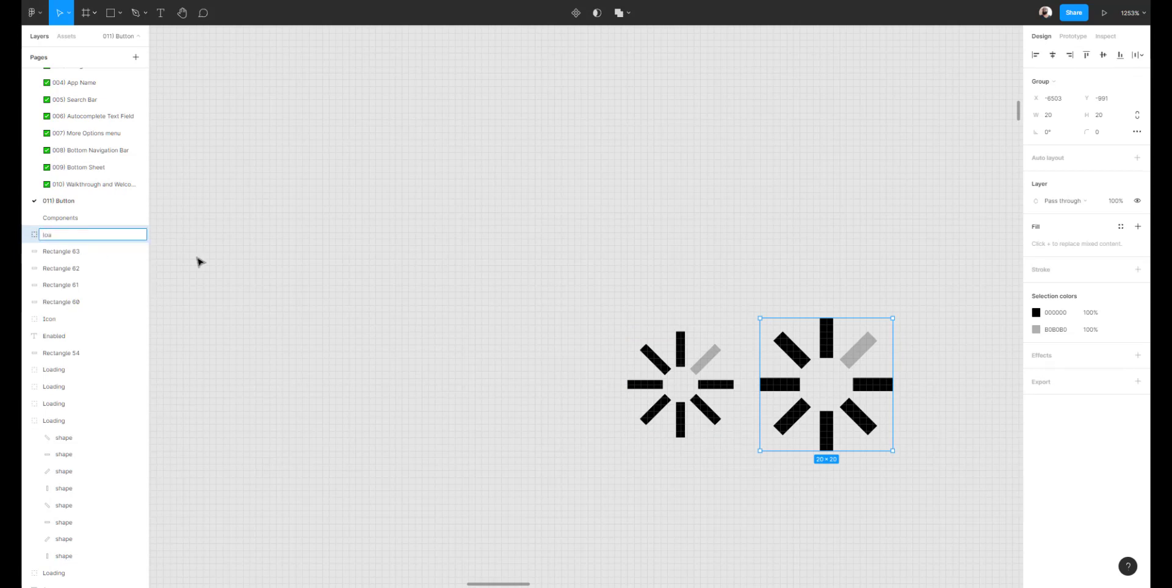
text(ding)
key(Return)
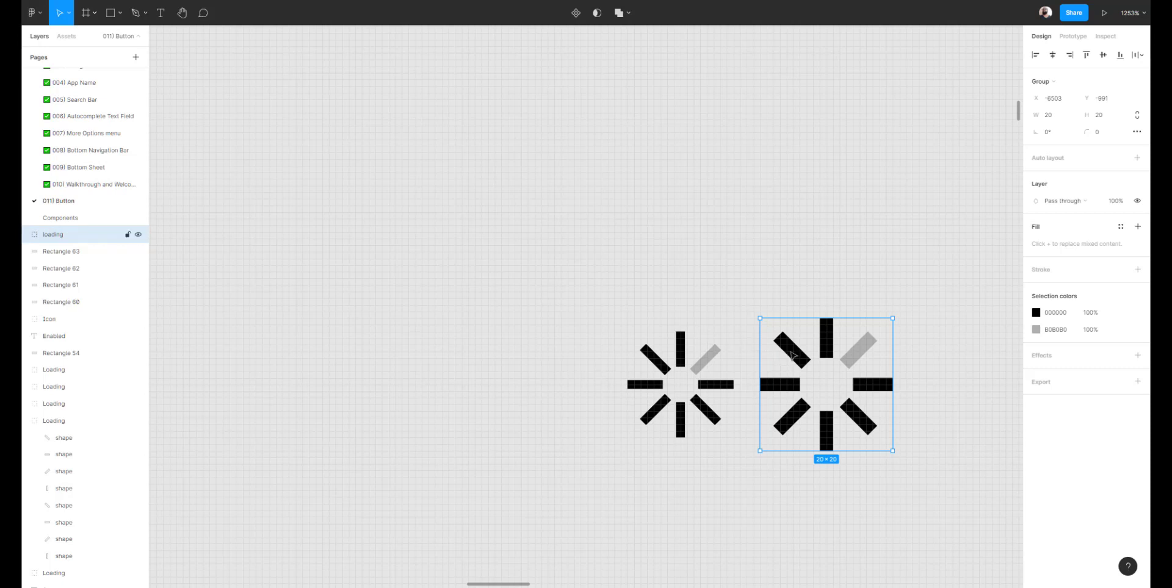
Lock the loading group's proportions and scale it to 16 × 16.
click(1136, 119)
text(16)
key(Return)
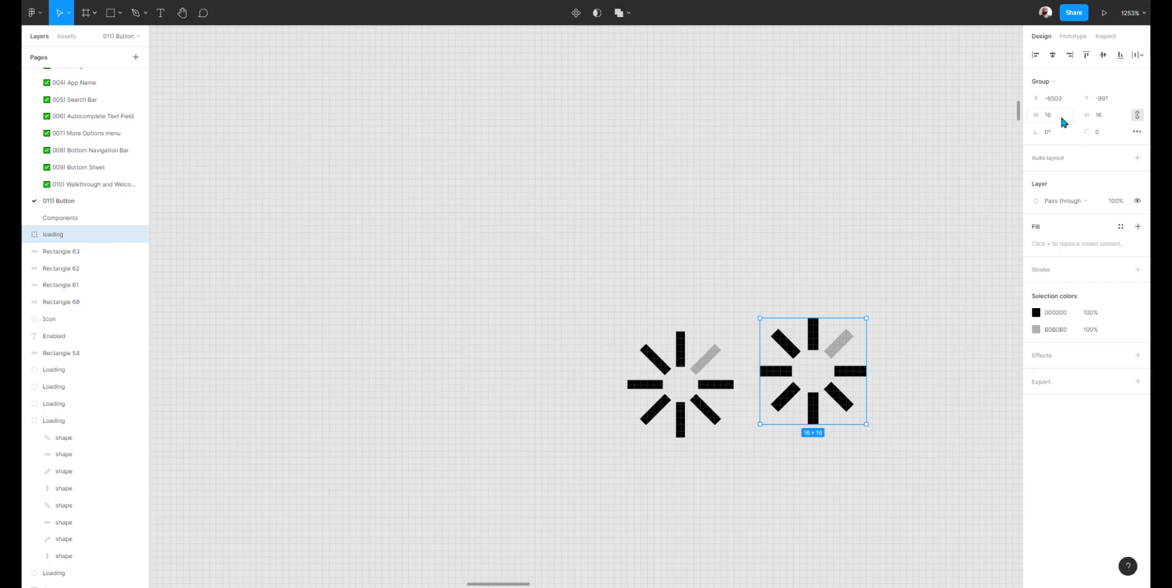
Test the proportional scaling by setting the loading group's width to 8 and back to 16.
text(8)
key(Return)
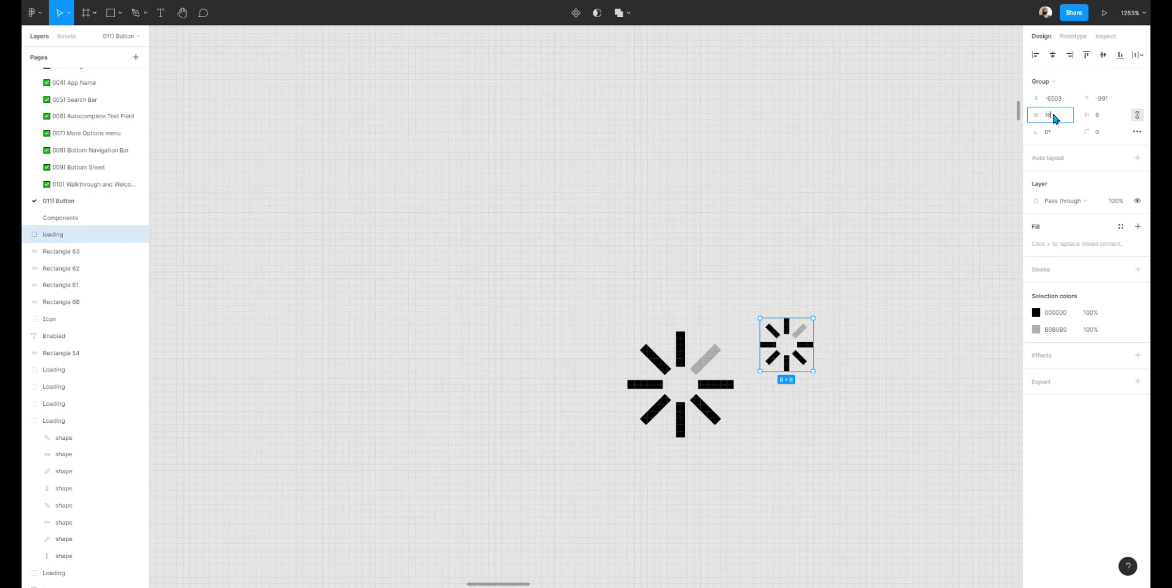
key(Return)
Move the loading group level with the reference spinner and delete the reference spinner.
click(782, 312)
drag(818, 351, 818, 364)
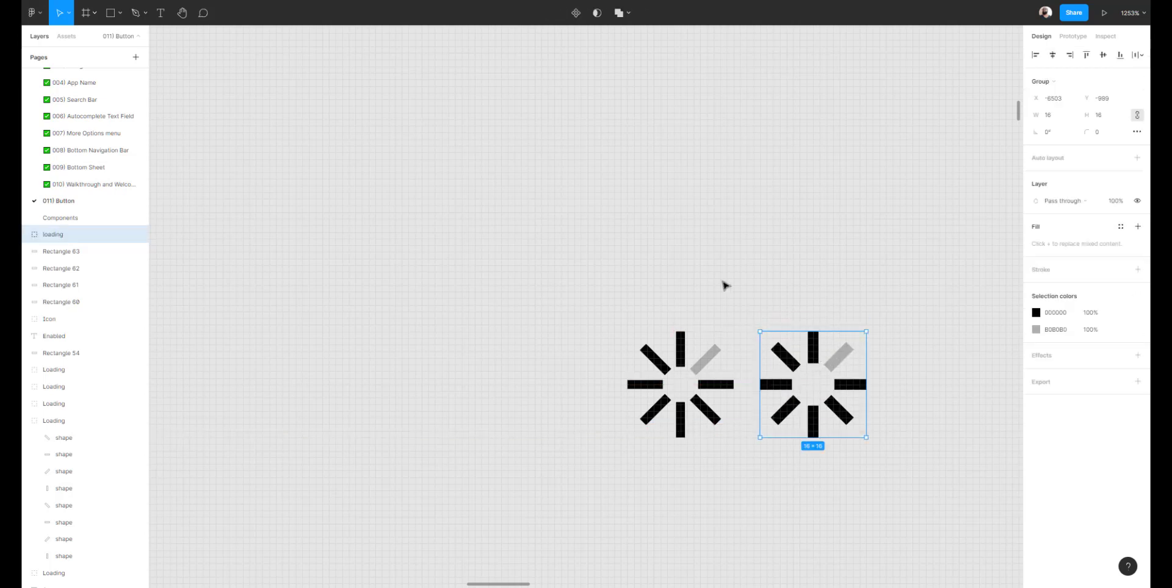
click(724, 290)
click(702, 368)
key(Delete)
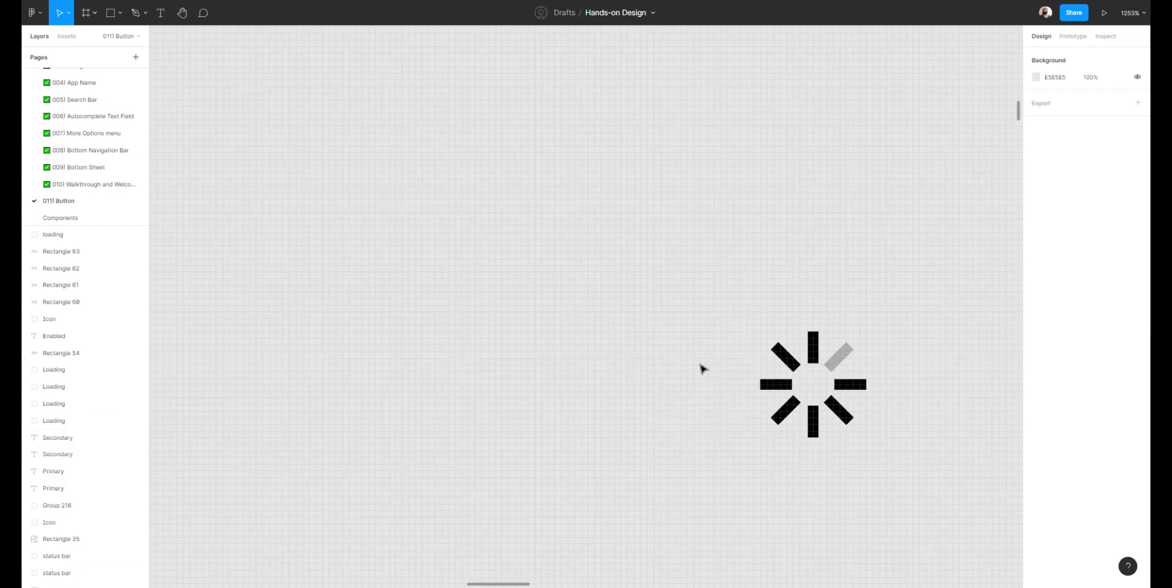
Place the loading spinner just after the fourth state label of the new primary button set.
scroll(724, 354, down, 5)
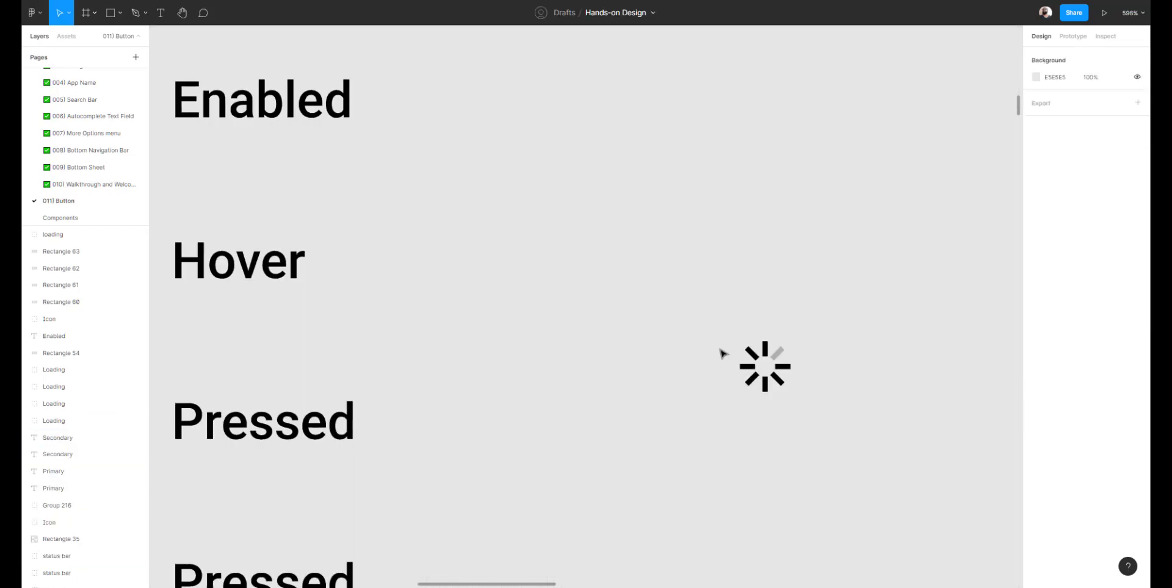
scroll(668, 379, down, 5)
drag(662, 379, 680, 370)
click(750, 345)
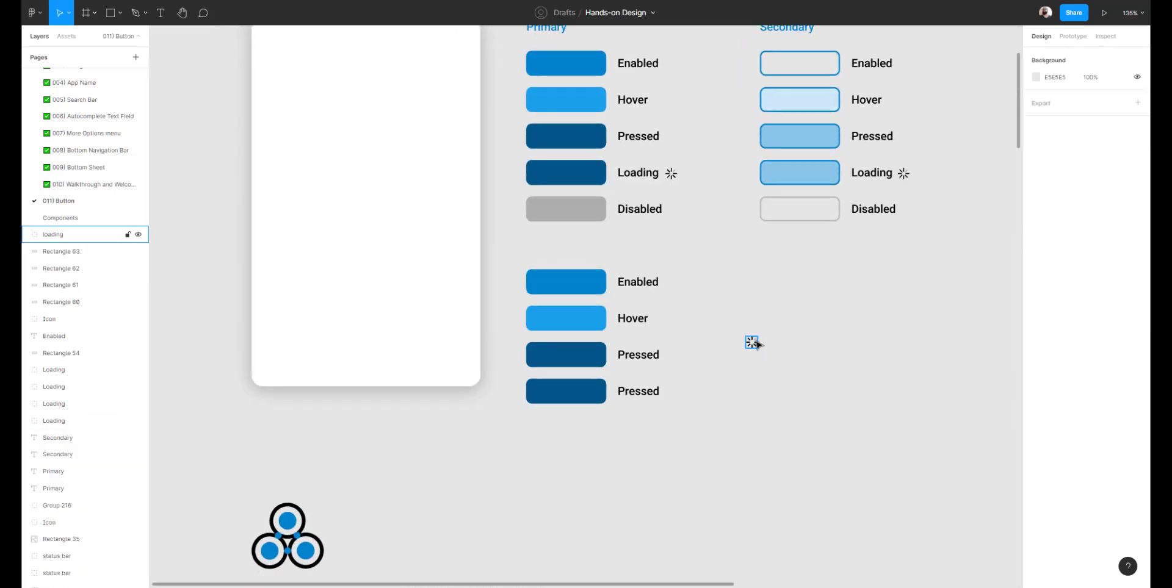
drag(749, 345, 674, 393)
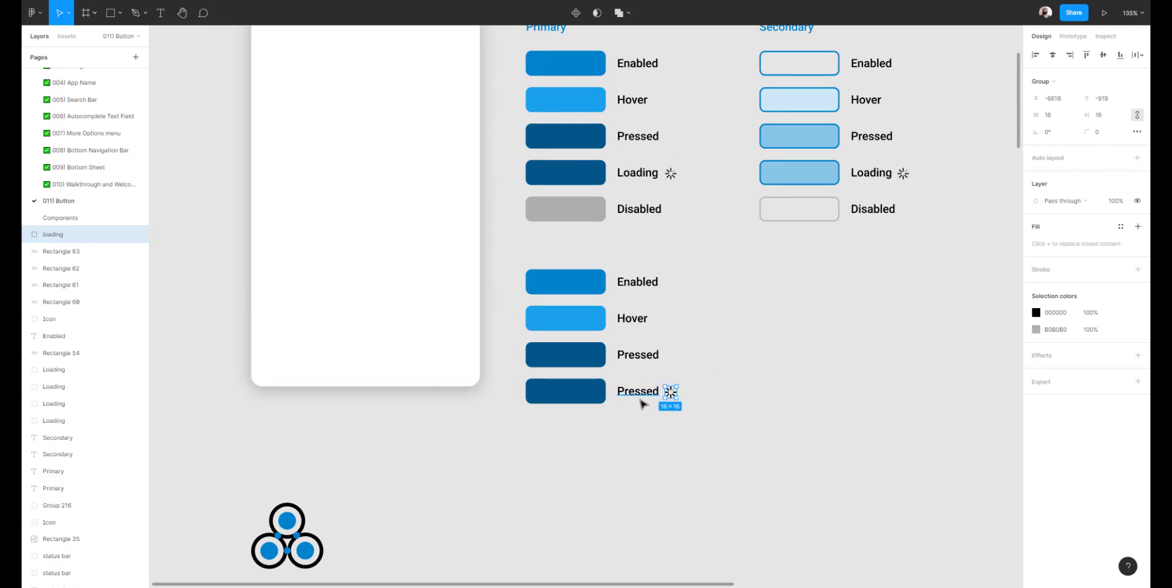
Change the fourth state label of the new primary button set to Loading.
click(639, 397)
text(Loading)
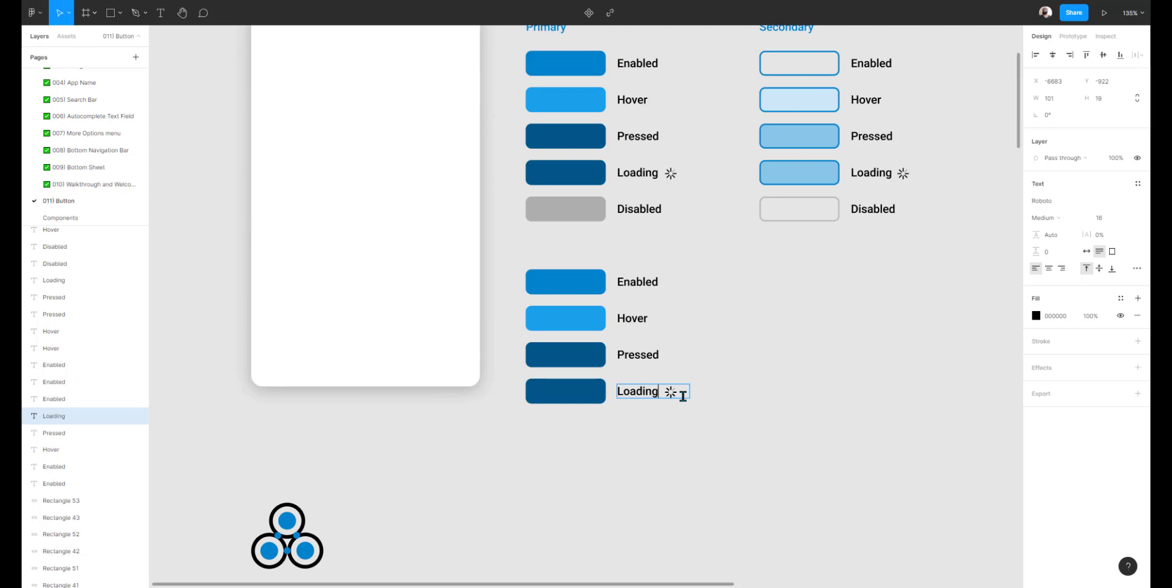
click(776, 383)
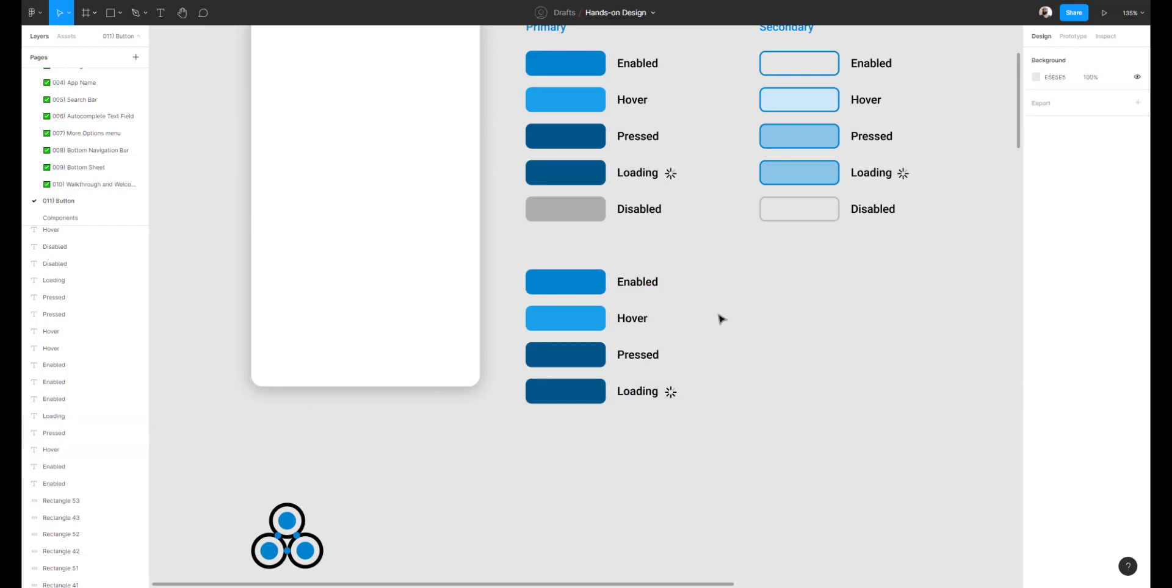
Duplicate the new Loading button rectangle and its label, without the spinner, as a fifth row below.
scroll(723, 342, down, 1)
click(593, 373)
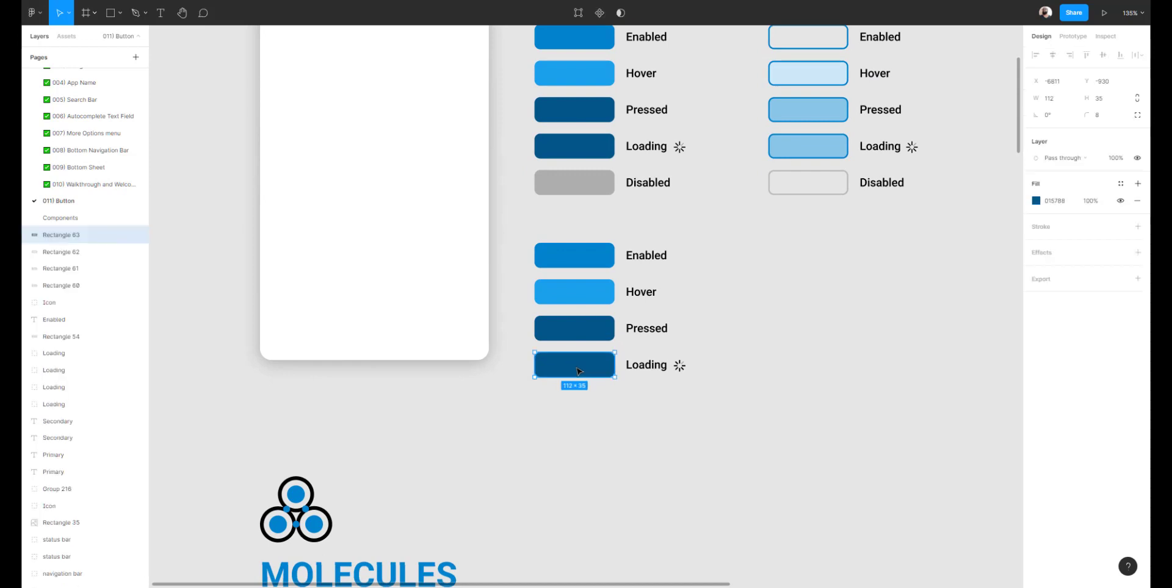
drag(646, 394, 598, 405)
click(601, 429)
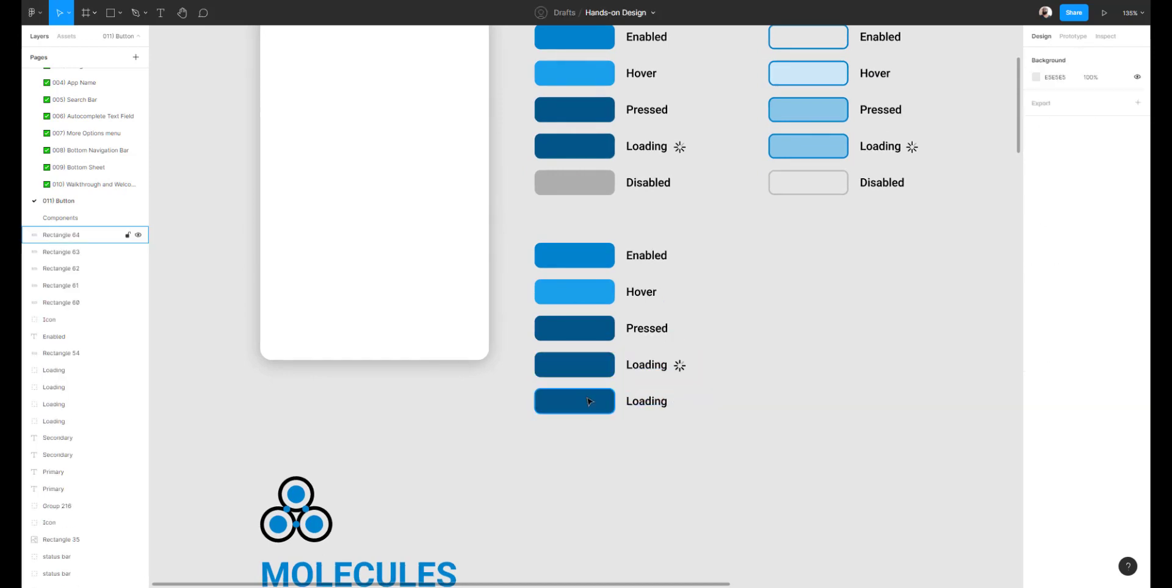
Copy the fill ADADAD from the original primary Disabled button to the new fifth button rectangle.
click(600, 403)
click(599, 188)
click(1051, 201)
key(ctrl+c)
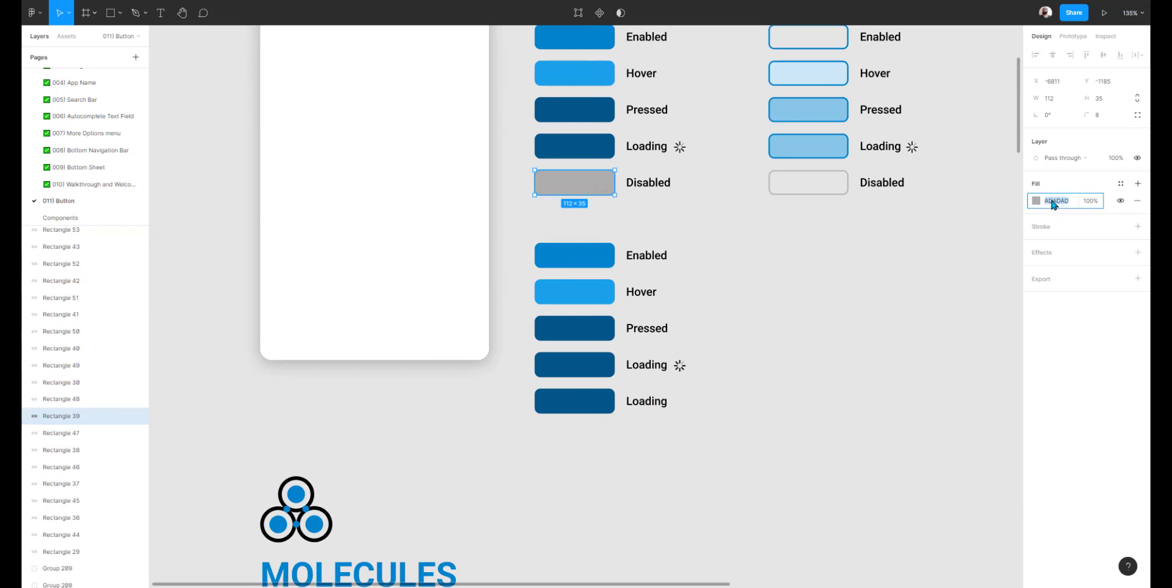
click(916, 379)
click(612, 401)
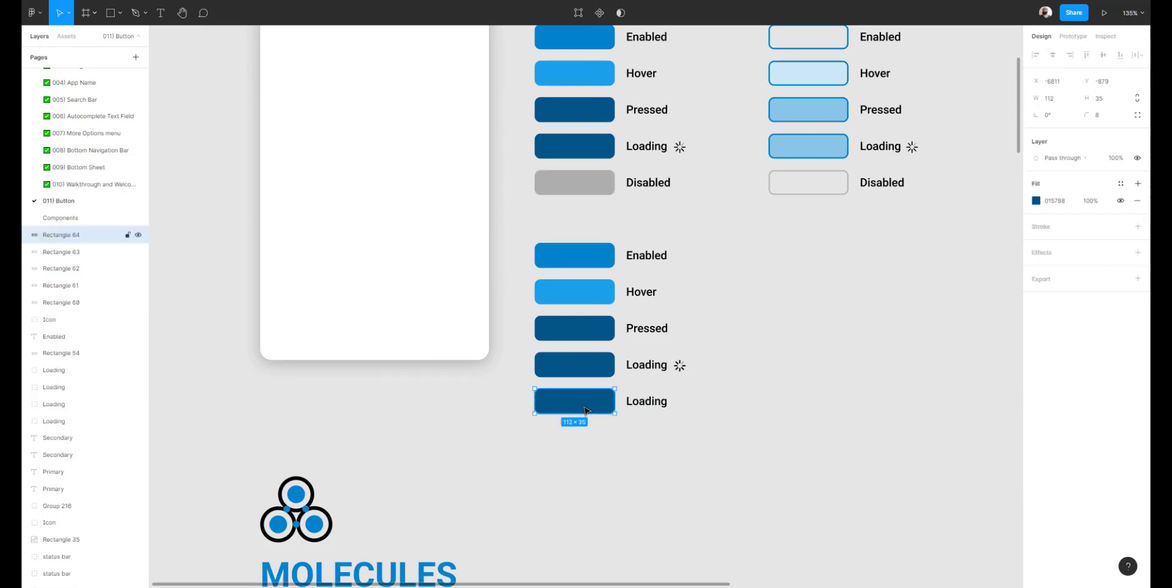
click(1054, 201)
key(ctrl+v)
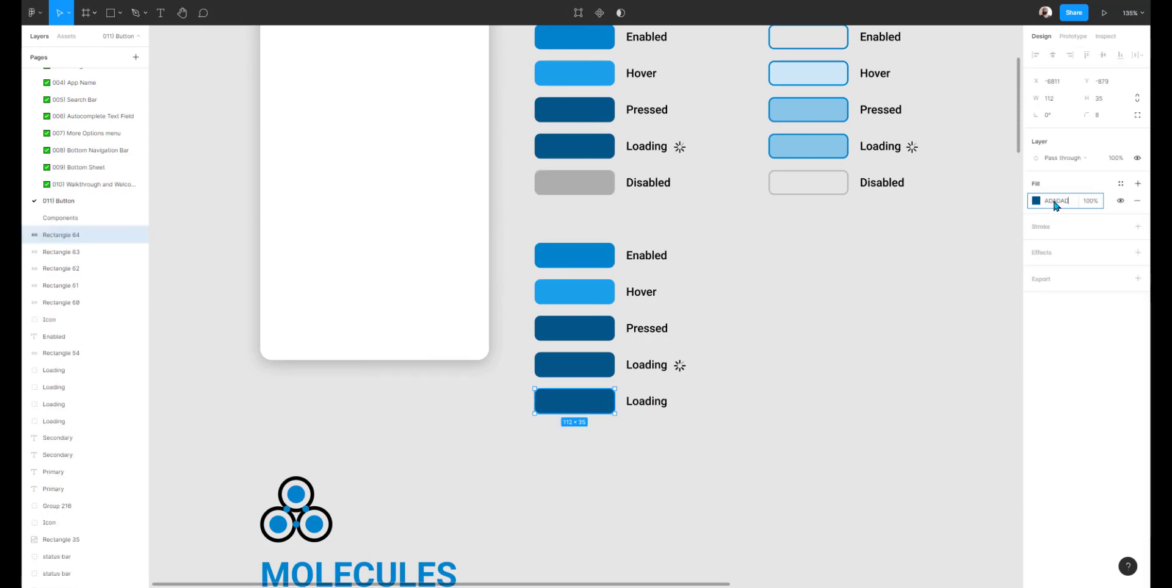
key(Return)
click(798, 391)
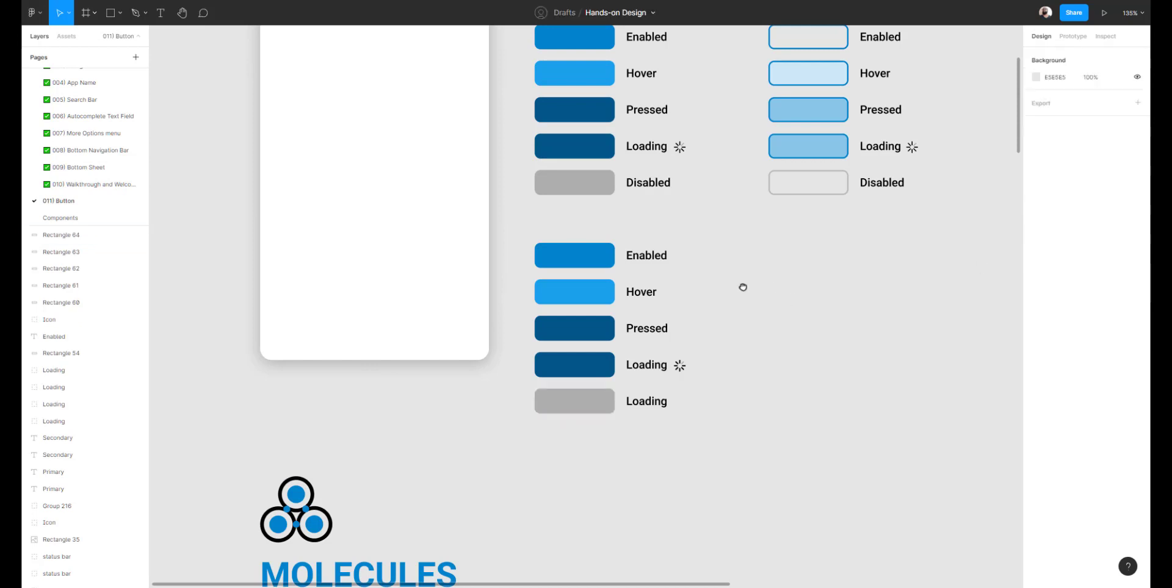
Rename the rectangle layer of the new Enabled button to container.
scroll(738, 287, right, 2)
mouse_move(464, 230)
mouse_down()
mouse_move(581, 382)
mouse_move(671, 444)
mouse_move(693, 474)
mouse_move(482, 227)
mouse_up()
click(526, 259)
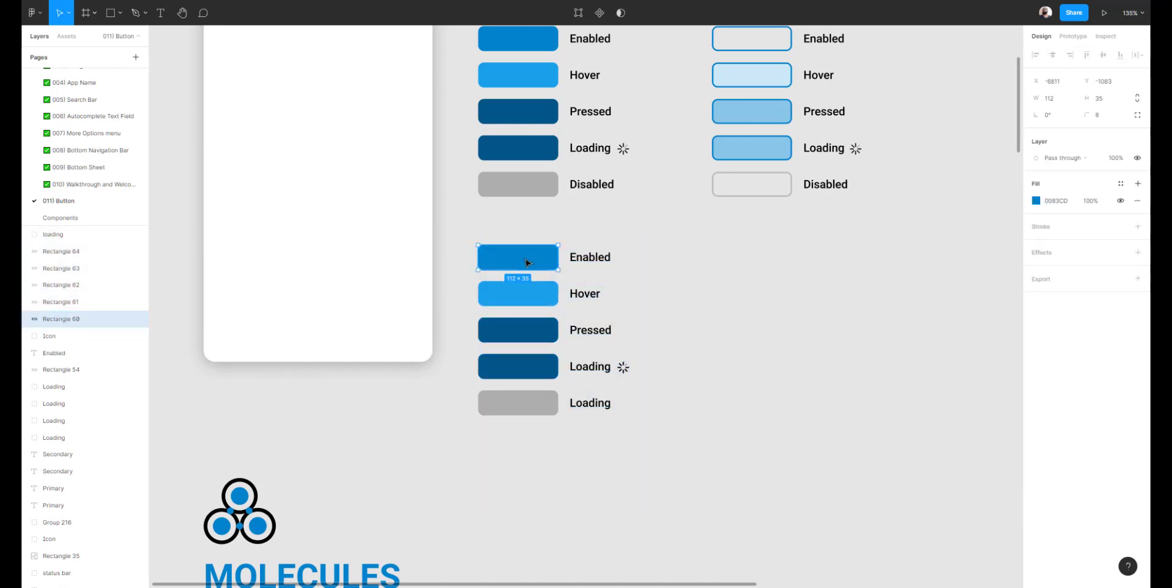
click(522, 187)
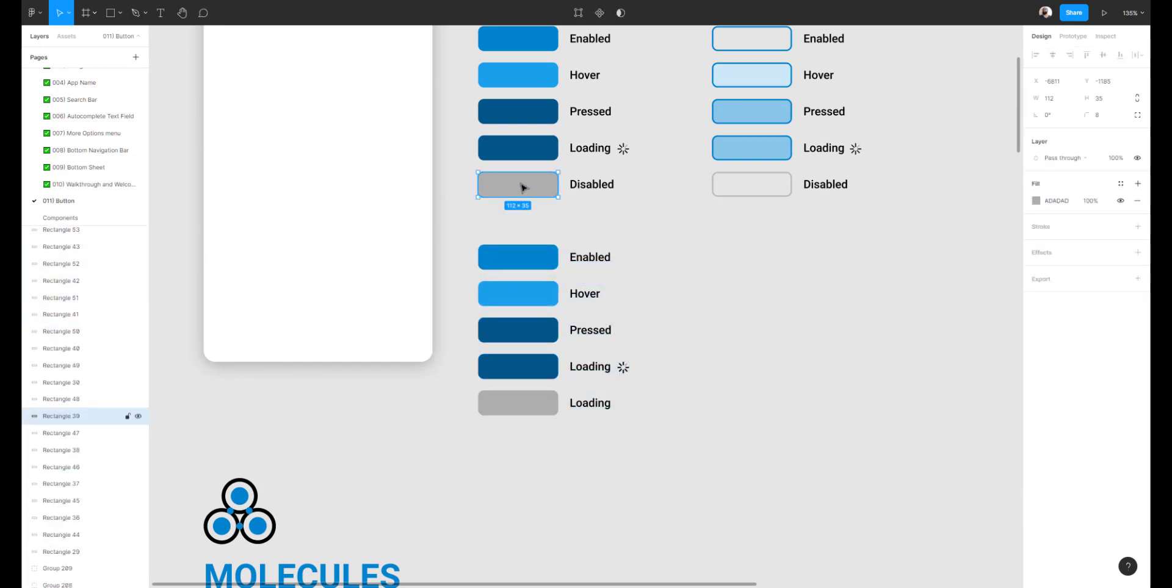
click(563, 237)
click(539, 257)
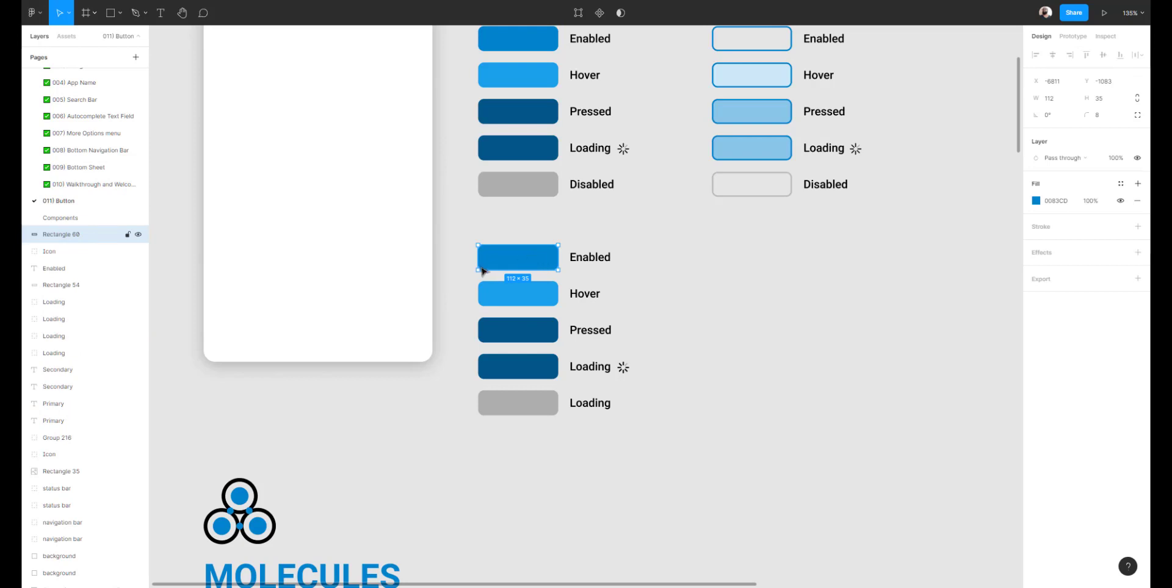
double_click(79, 236)
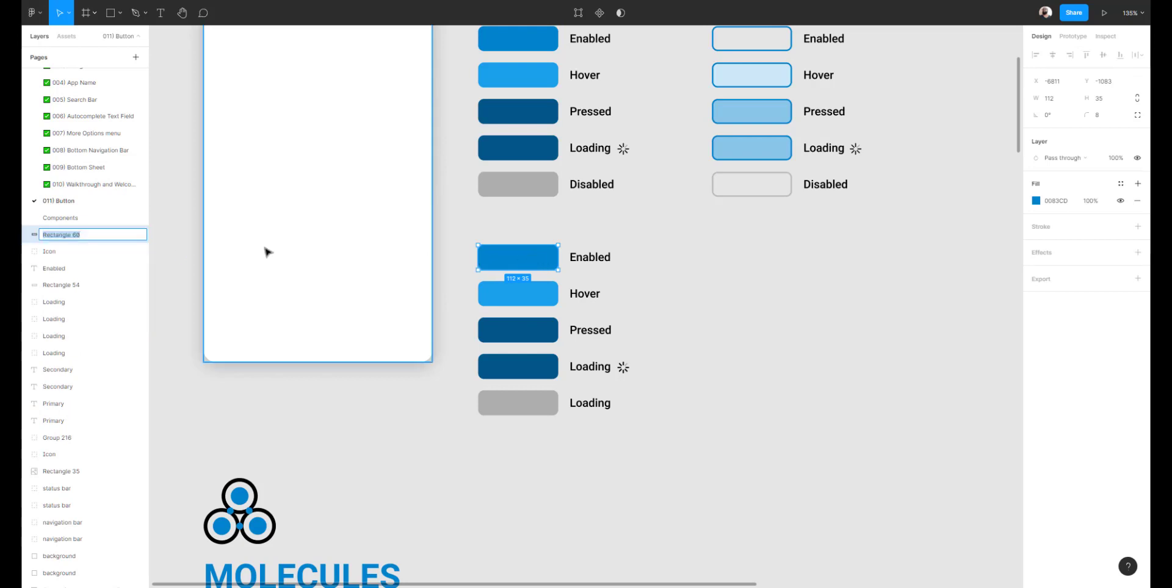
text(cc)
Rename the rectangle layer of the new primary Hover button to container.
click(531, 297)
double_click(79, 235)
text(c)
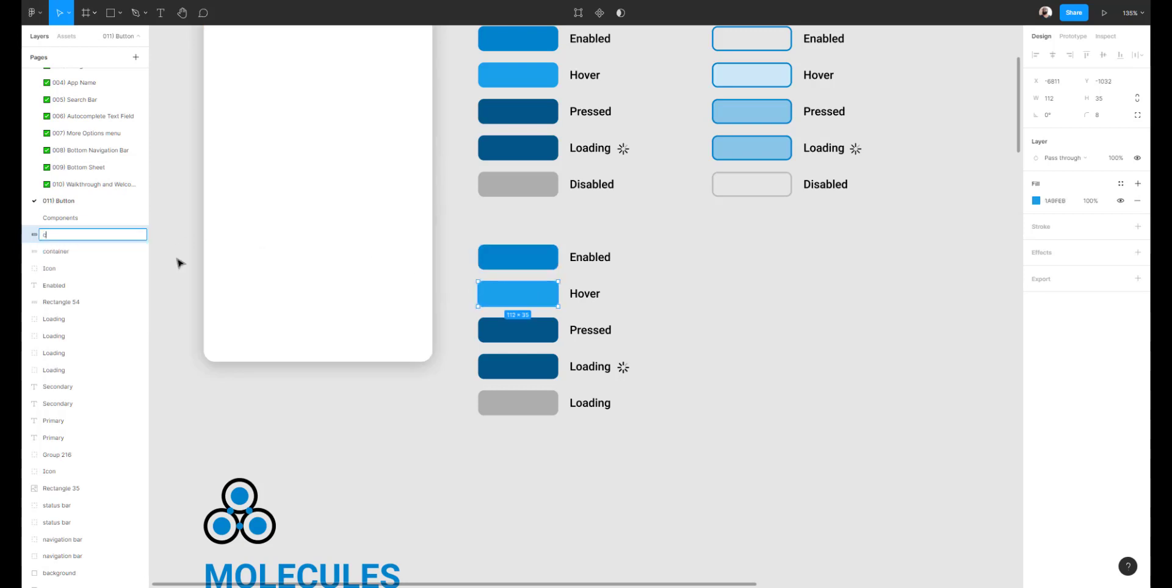
text(ontainer)
key(Return)
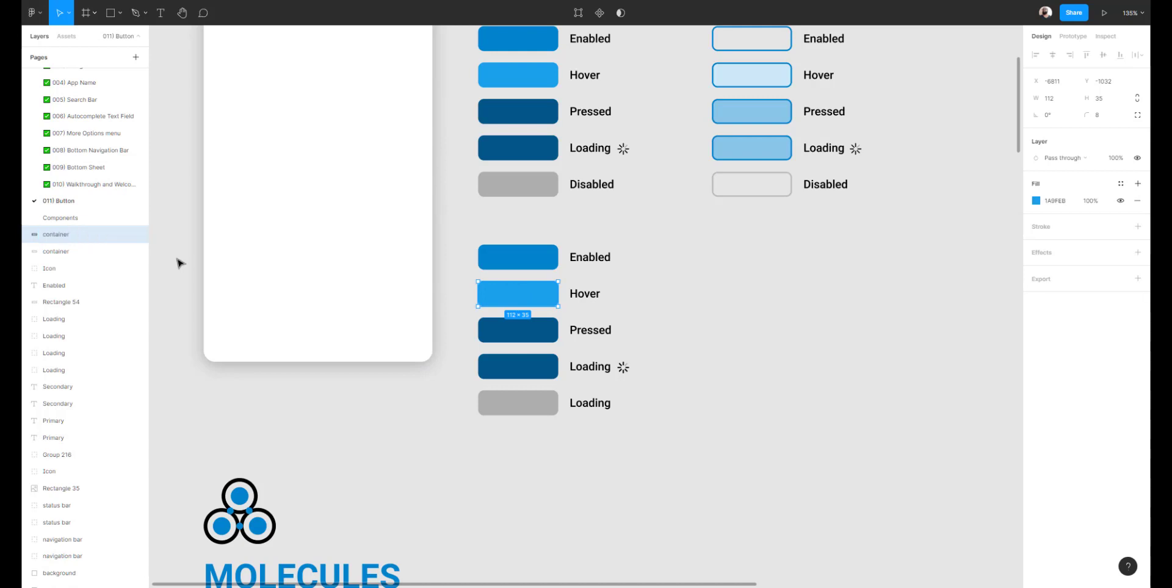
Rename the rectangle layer of the new primary Pressed button to container.
click(506, 331)
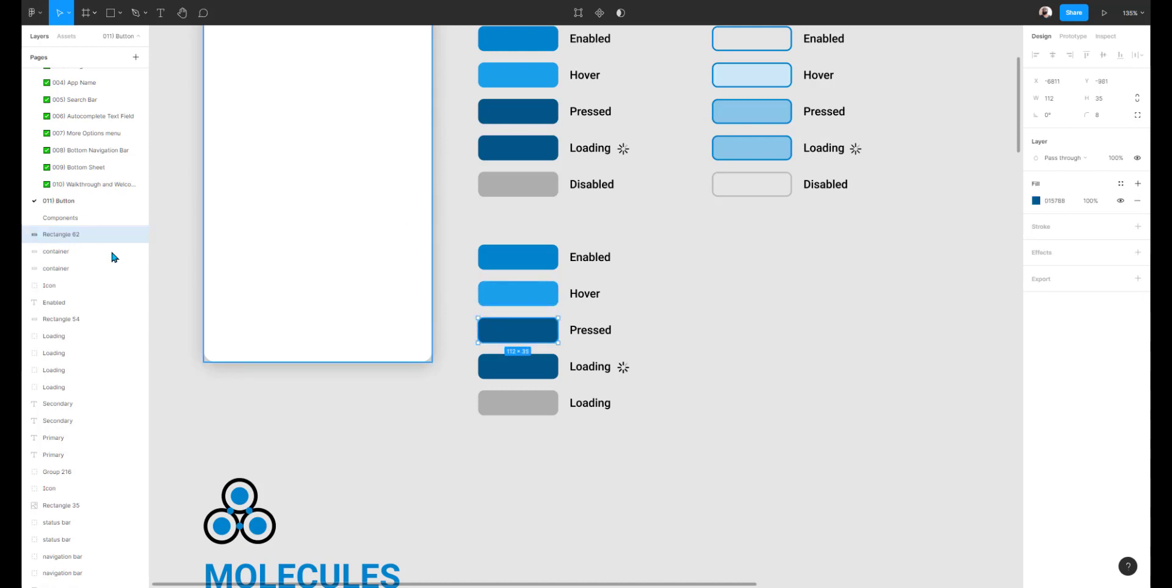
double_click(78, 235)
text(containe)
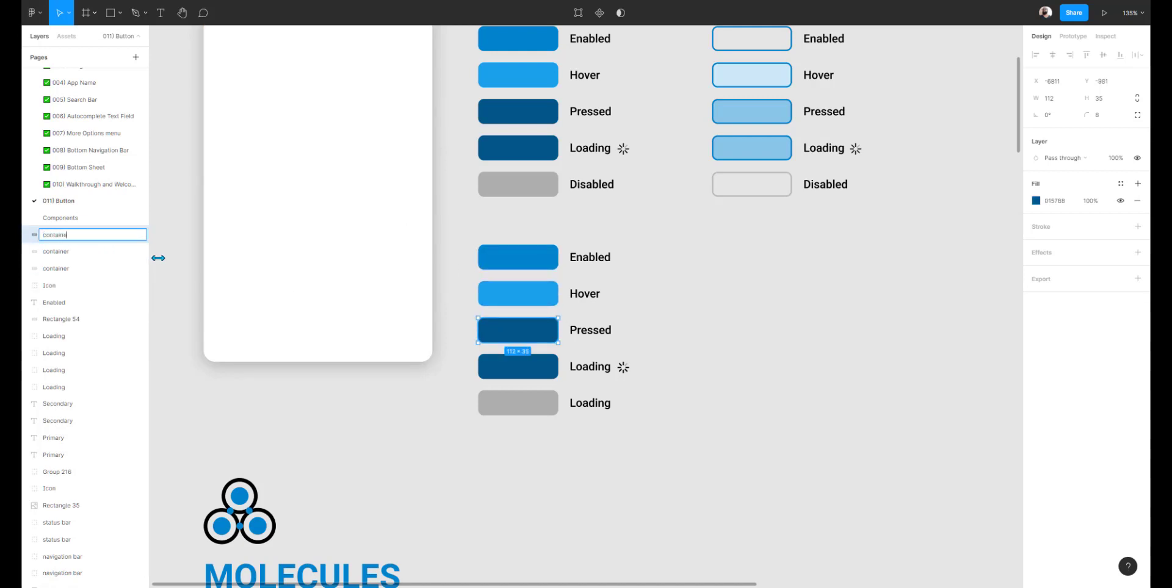
text(r)
key(Return)
Rename the rectangle layer of the new primary Loading button to container.
click(531, 365)
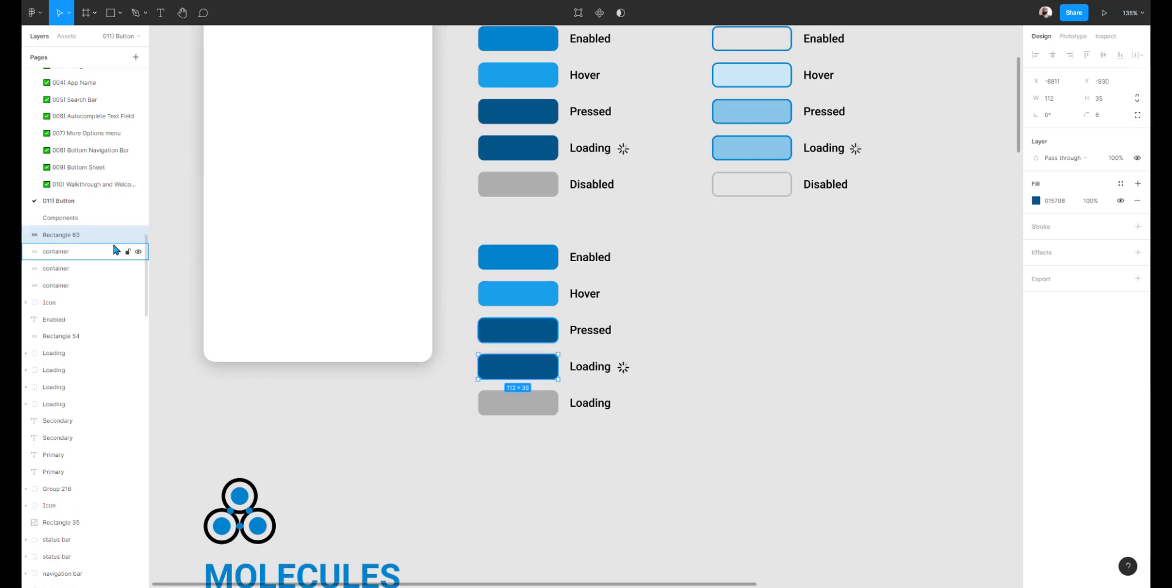
double_click(71, 234)
text(conta)
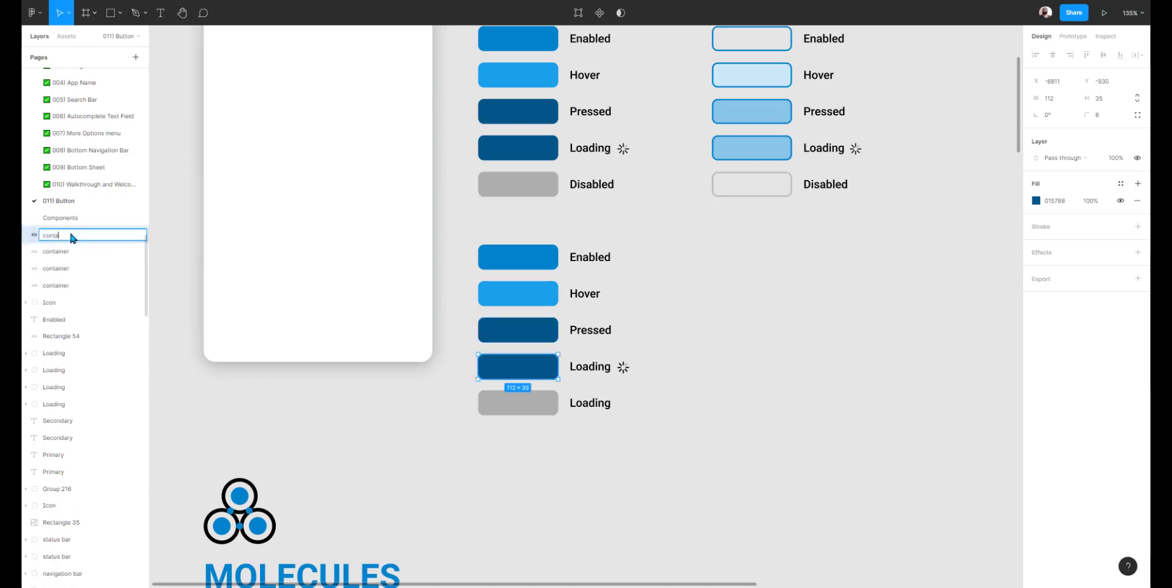
text(iner)
key(Return)
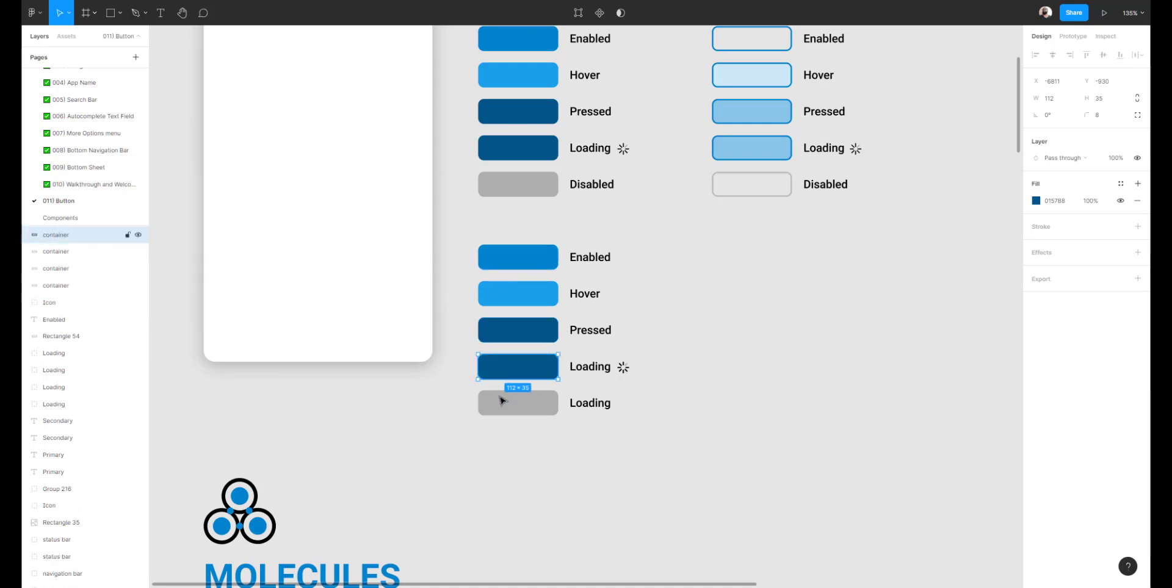
Rename the rectangle layer of the gray fifth button in the new primary set to container.
click(498, 401)
double_click(77, 235)
text(c)
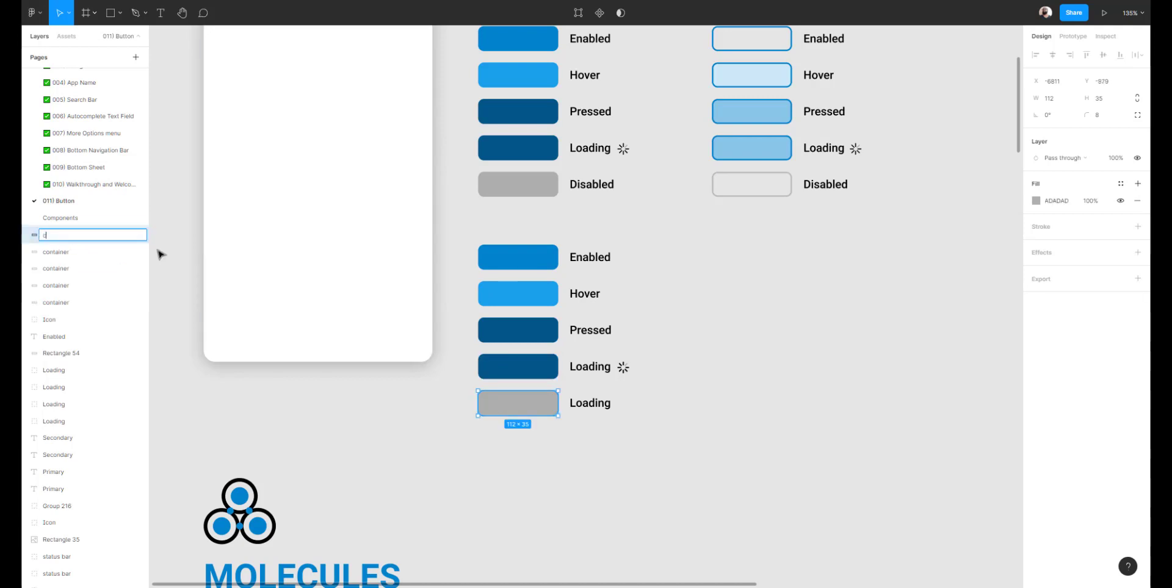
text(ontainer)
key(Return)
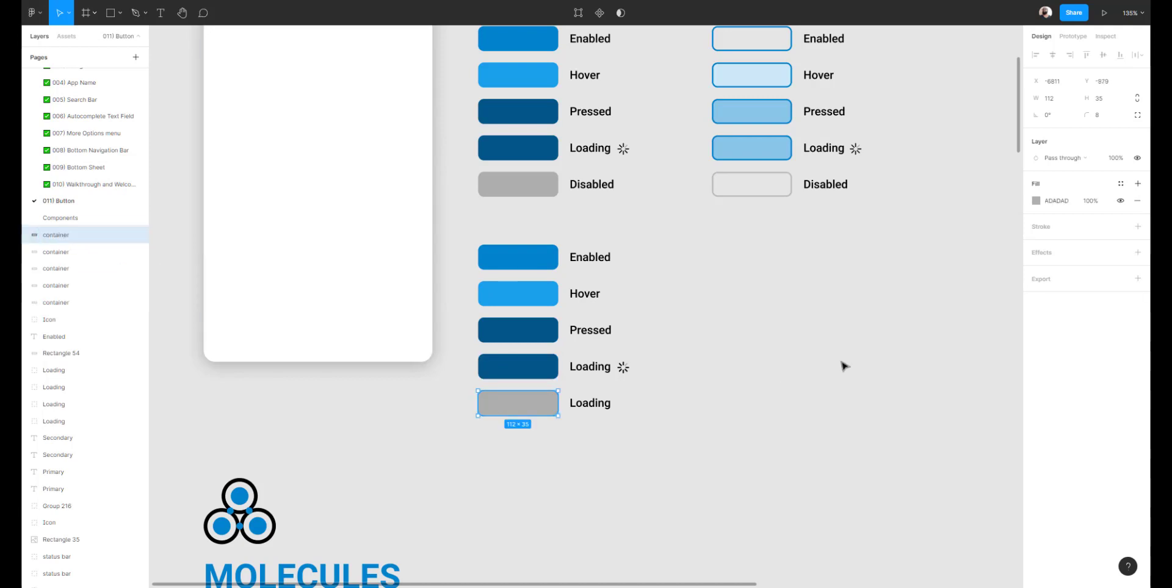
Duplicate the whole new primary button set, with labels and spinner, into the column below the original secondary buttons.
click(695, 403)
drag(771, 524, 467, 227)
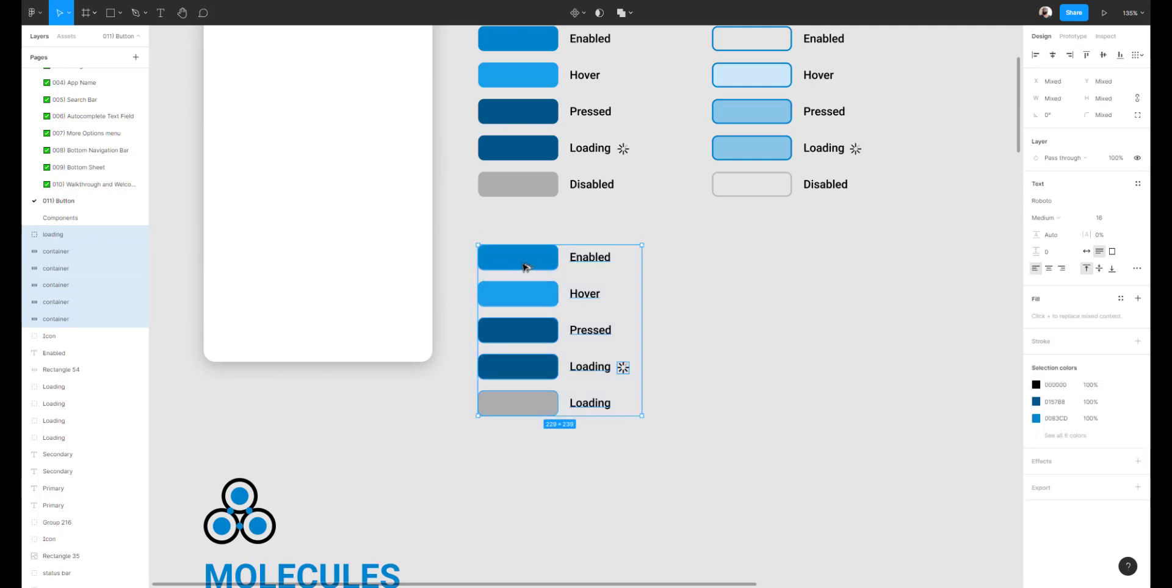
drag(526, 267, 760, 261)
click(900, 260)
drag(913, 238, 850, 276)
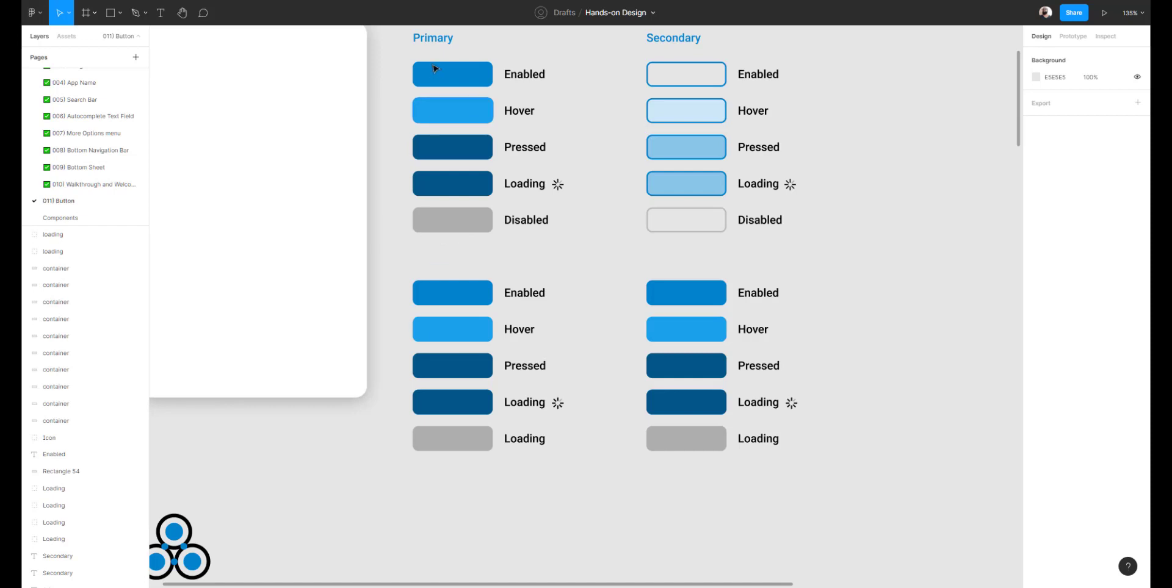
drag(635, 228, 553, 275)
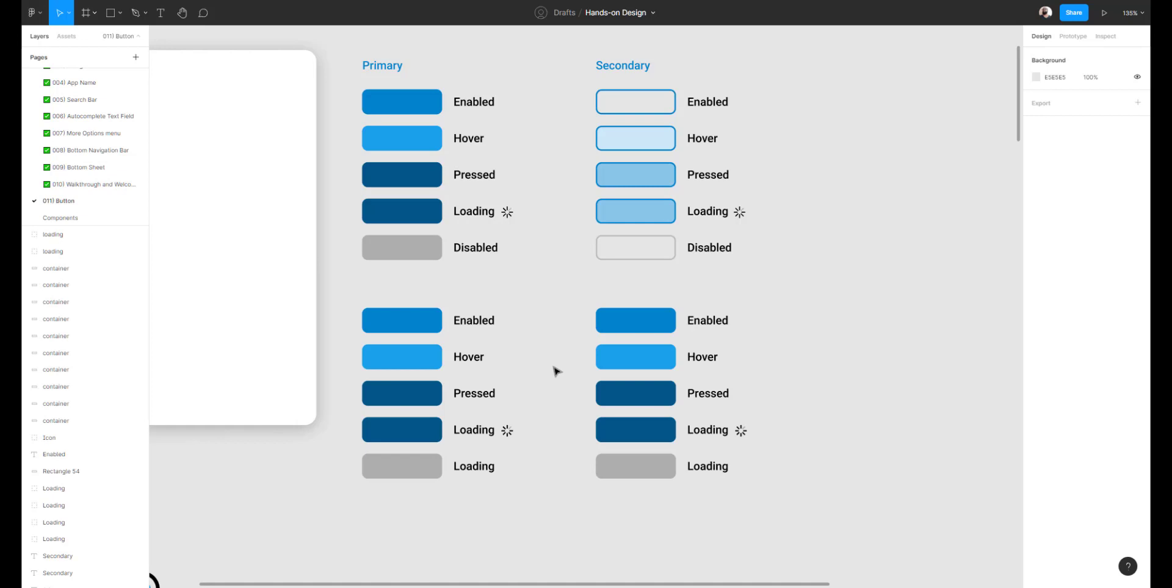
Add a stroke in color 0083CD to the Enabled button of the new secondary set.
click(658, 320)
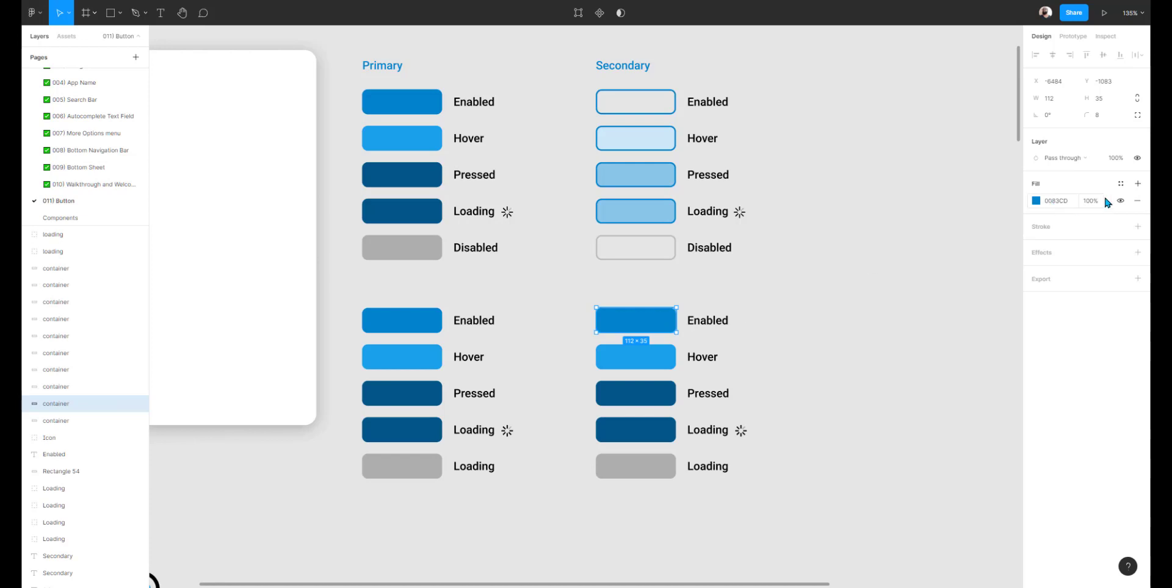
click(1055, 201)
click(1050, 226)
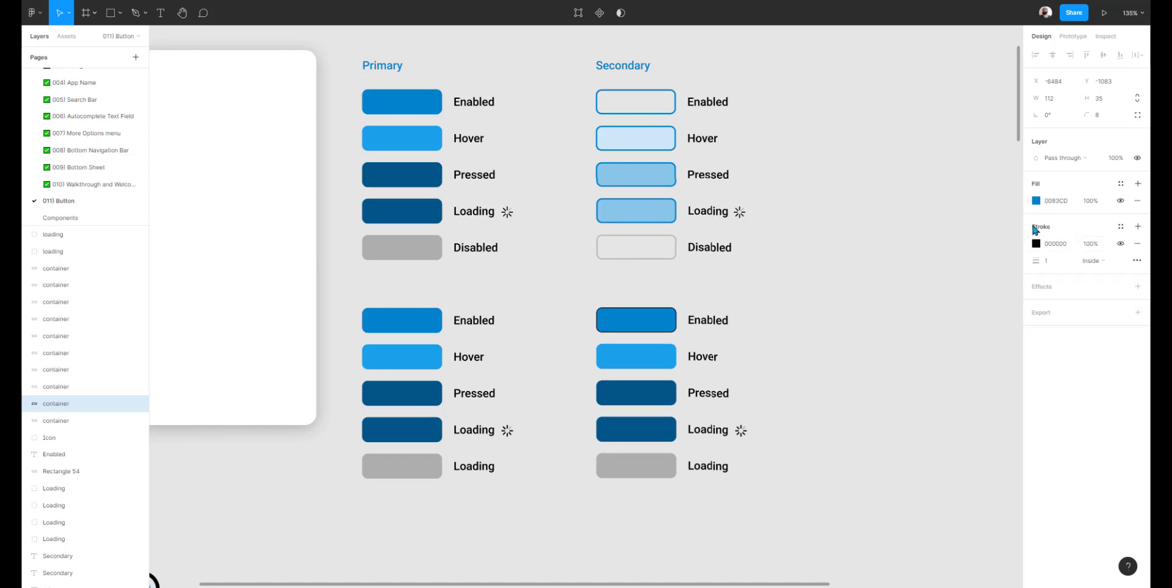
click(1049, 243)
key(Return)
Hide the fill of the new secondary Enabled button and set its stroke weight to 2.
click(1120, 202)
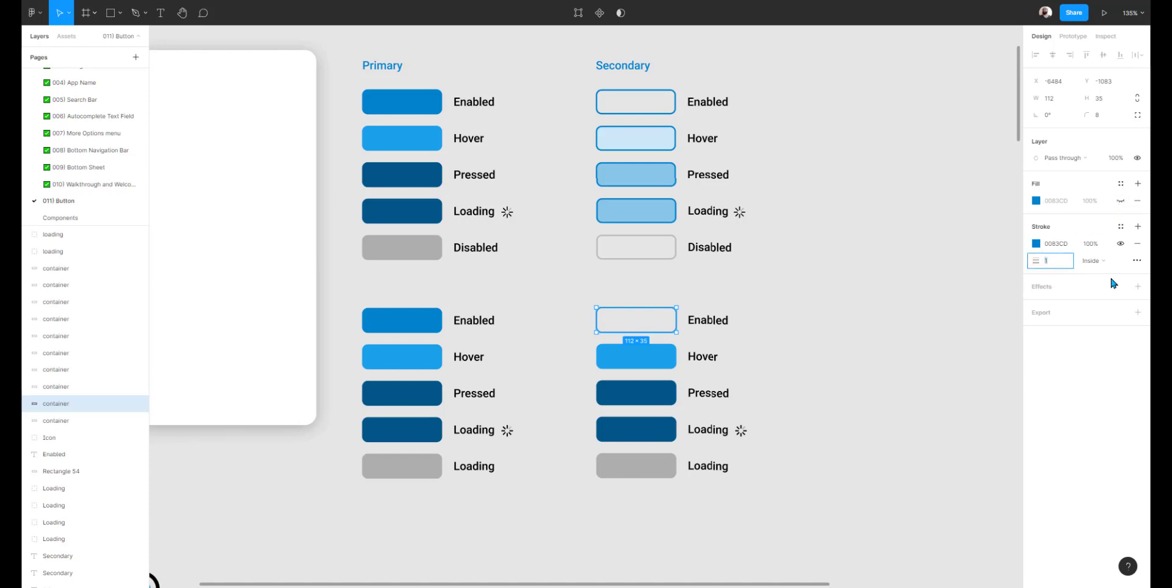
text(2)
key(Return)
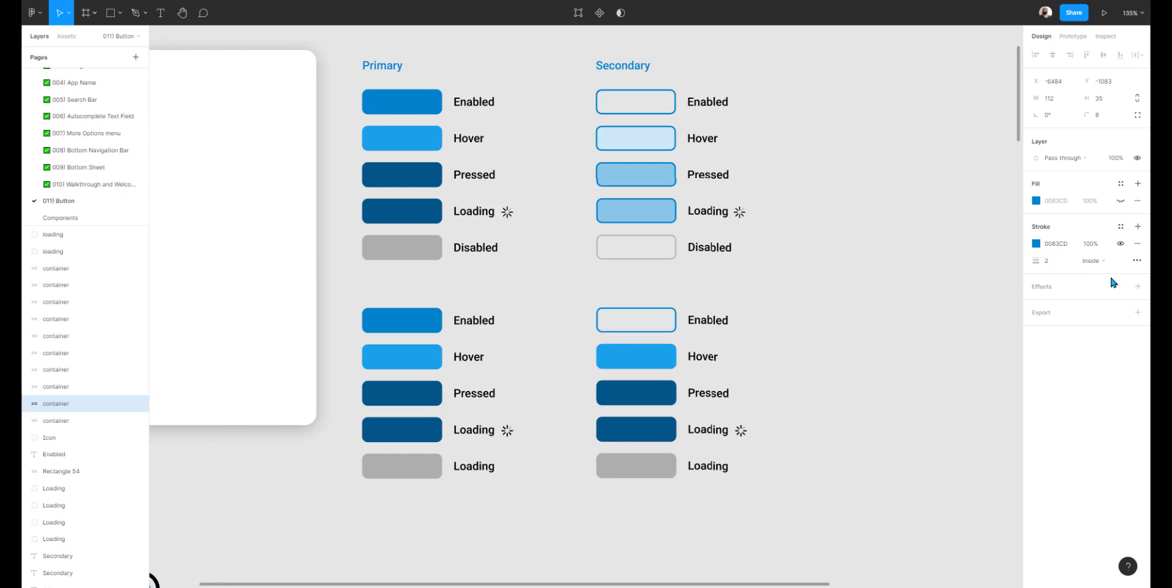
click(799, 326)
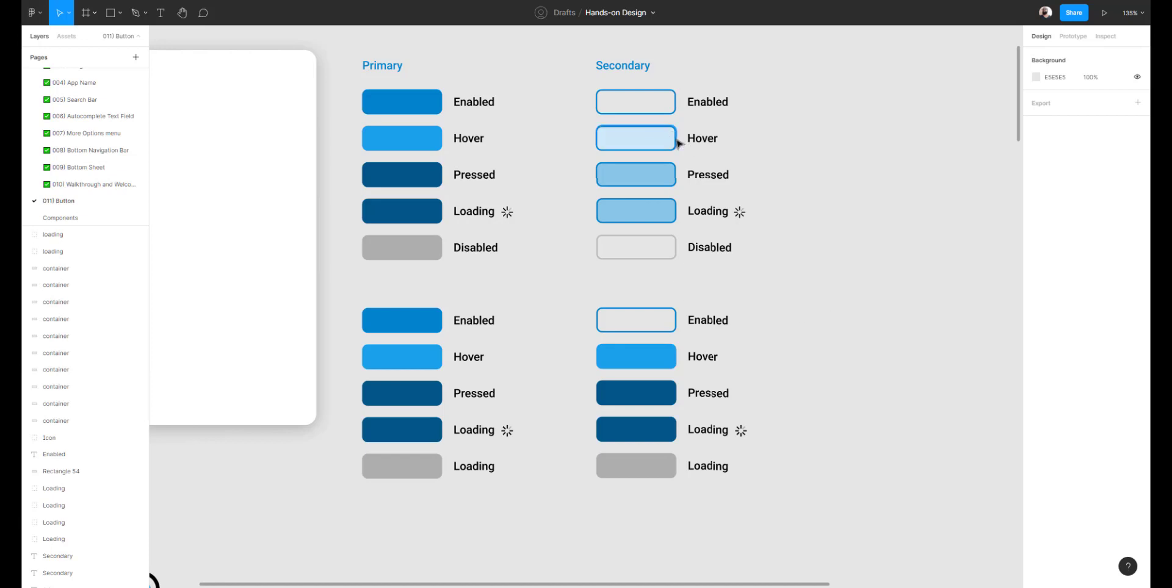
drag(677, 140, 759, 141)
key(ctrl+z)
key(ctrl+z)
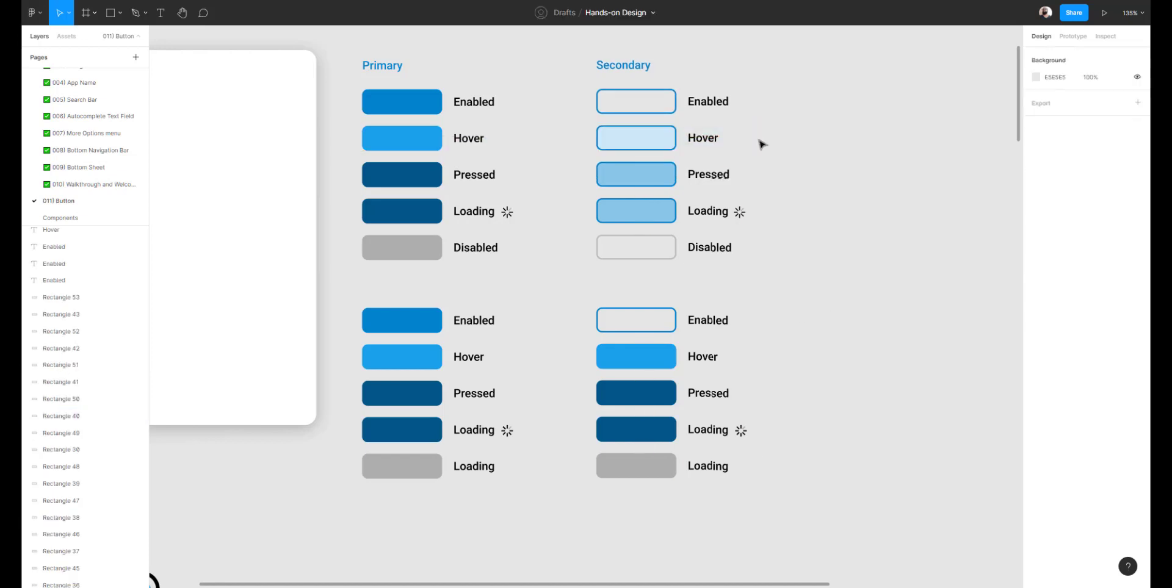
click(636, 138)
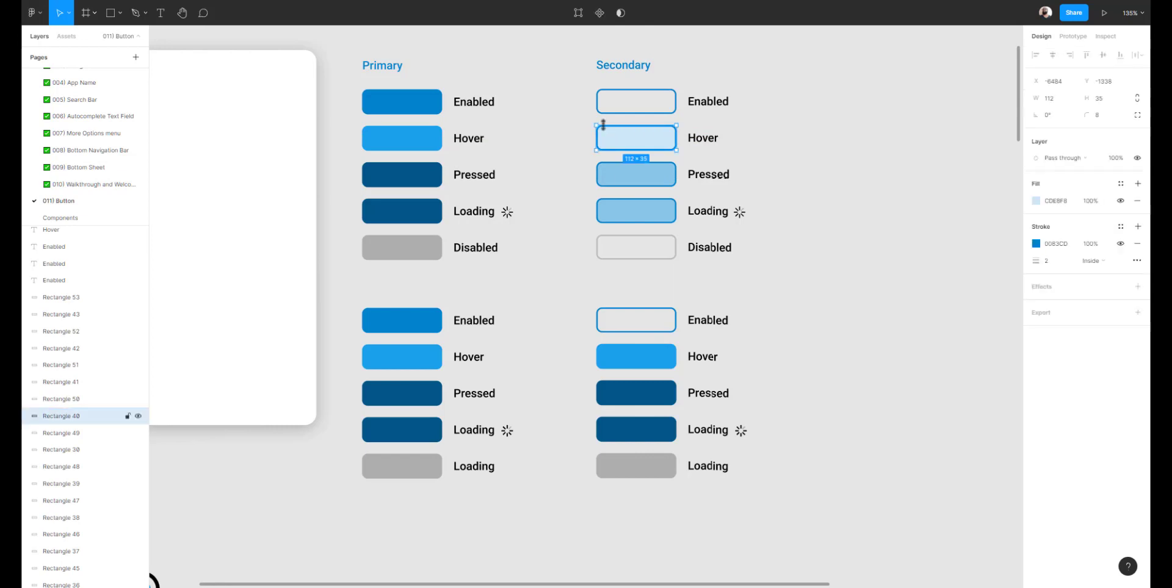
click(582, 124)
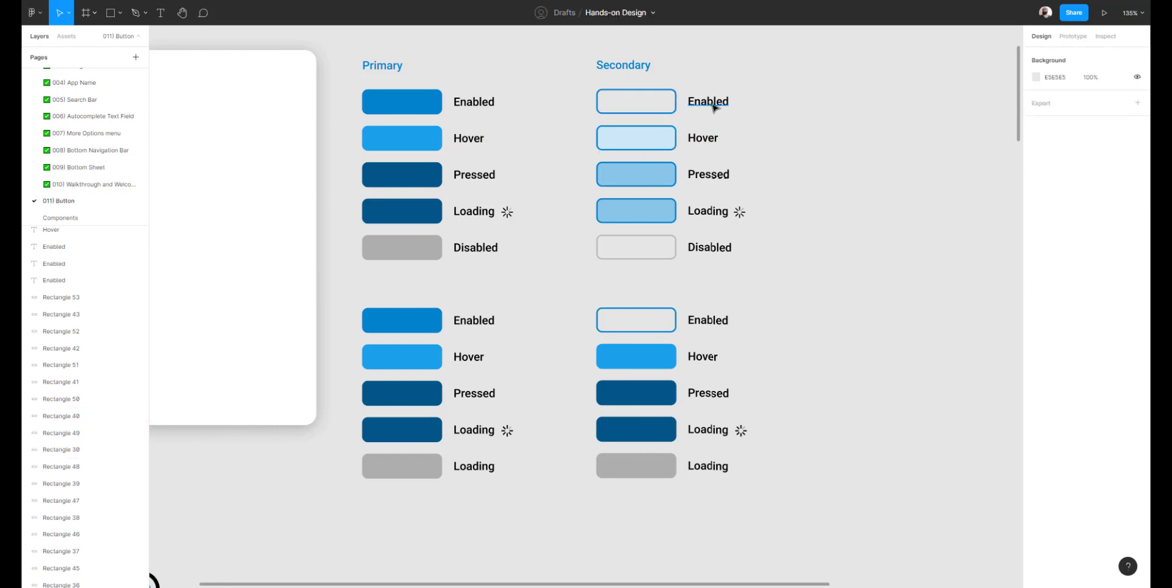
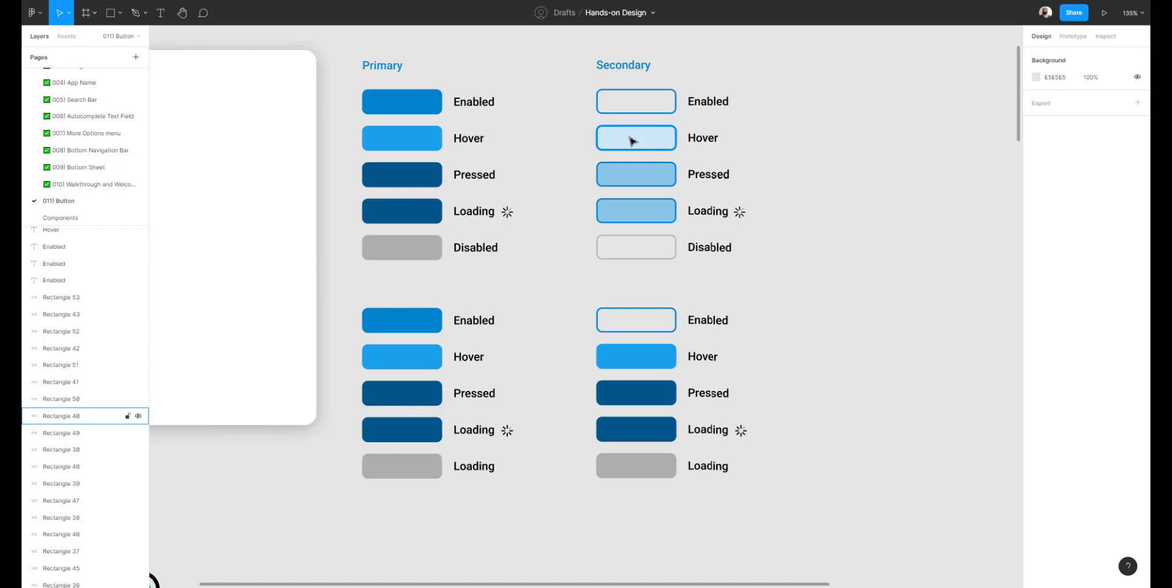
click(631, 142)
click(581, 152)
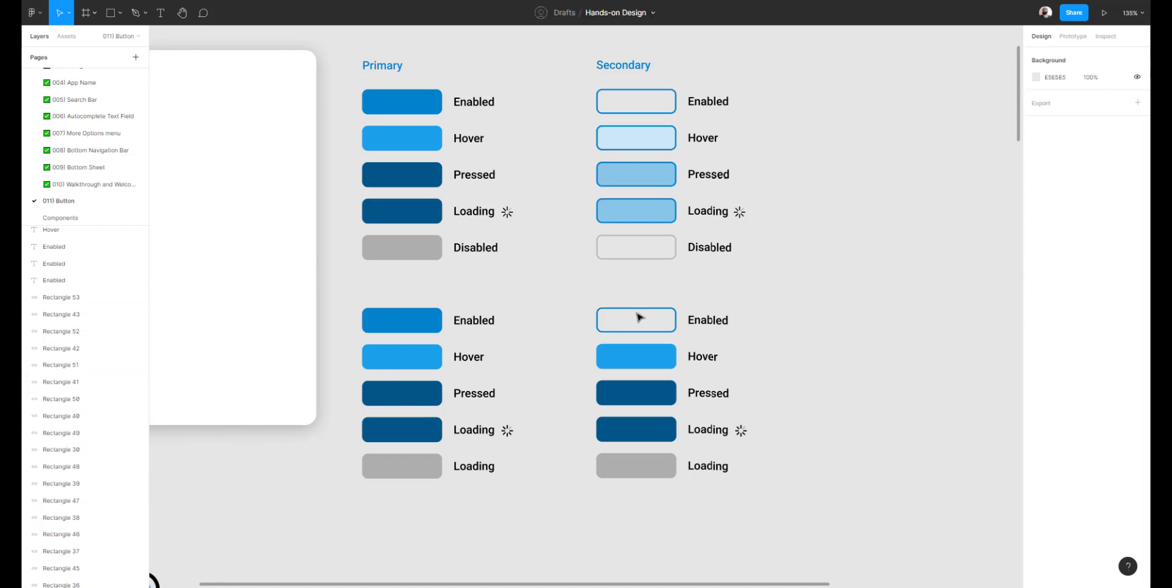
Copy the stroke color 0083CD of the new secondary Enabled button into the fill of the Hover button below it.
click(631, 359)
click(660, 331)
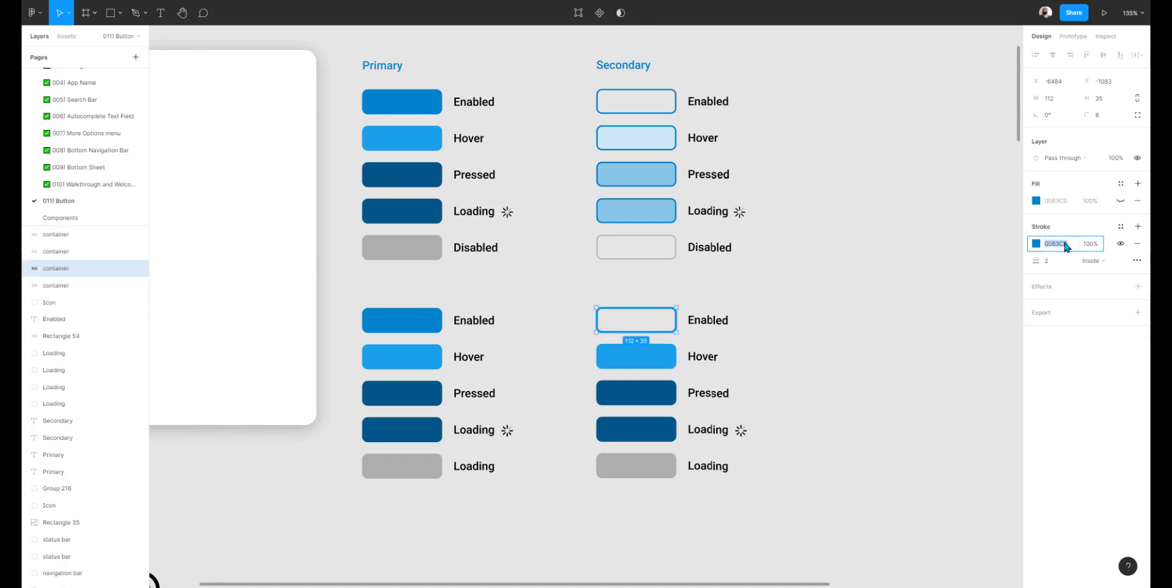
click(921, 293)
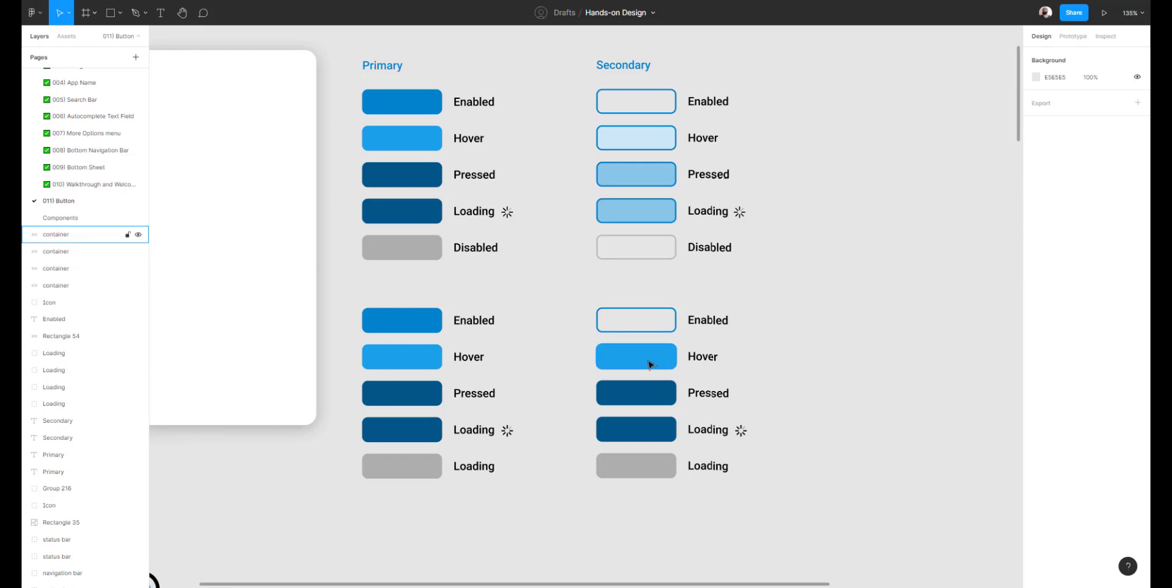
click(648, 361)
click(1052, 203)
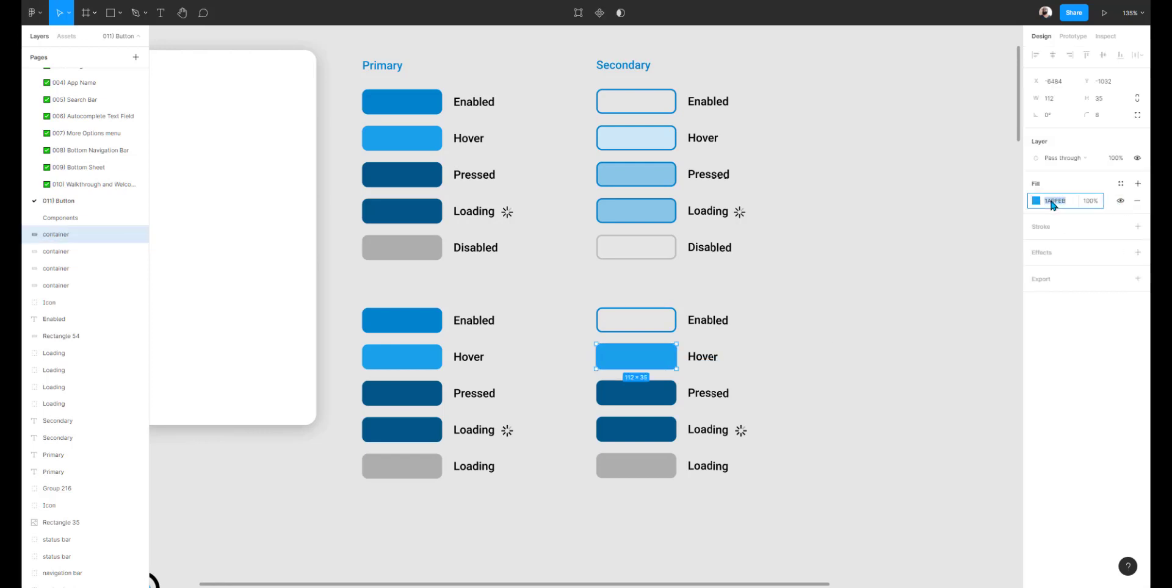
text(0083CD)
key(Return)
Add a stroke to the new secondary Hover button and copy the fill CDE8F6 from the original secondary Hover button to it.
click(643, 138)
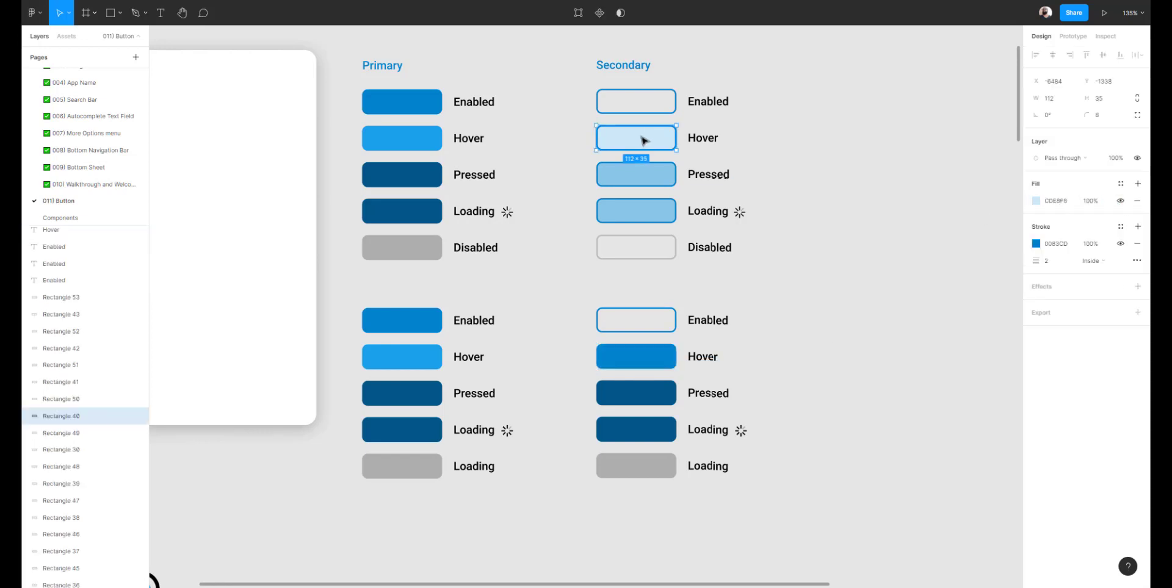
click(1057, 202)
key(ctrl+c)
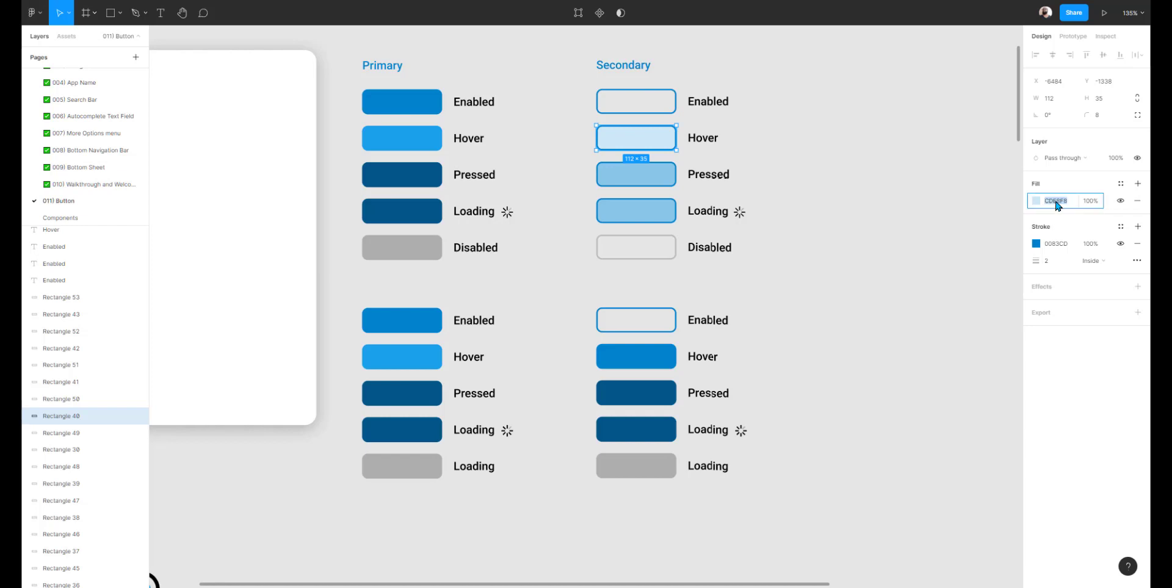
click(730, 367)
click(636, 357)
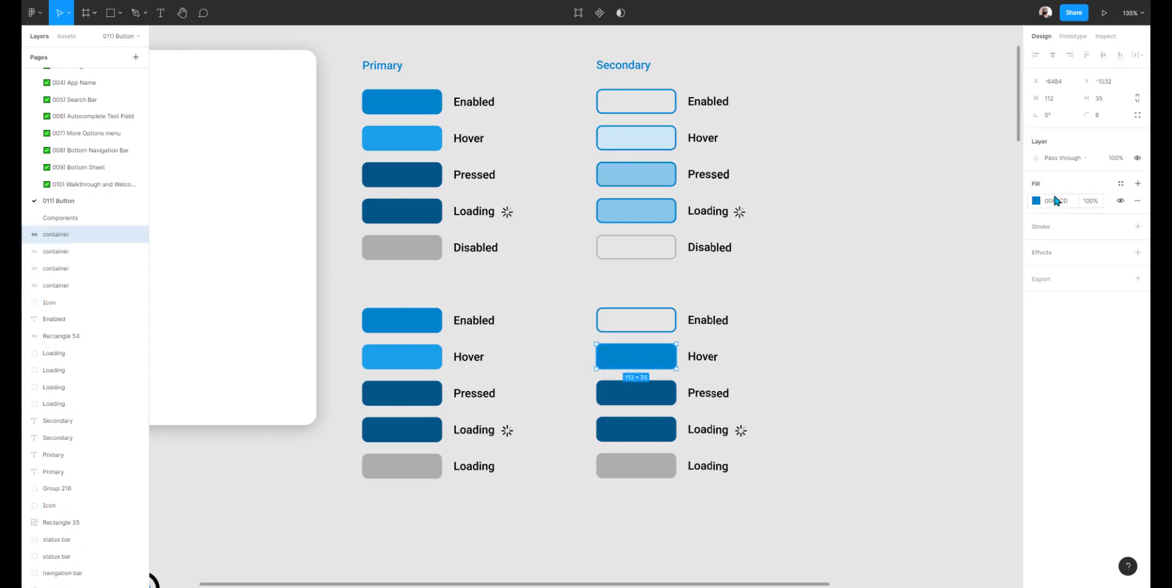
click(1050, 229)
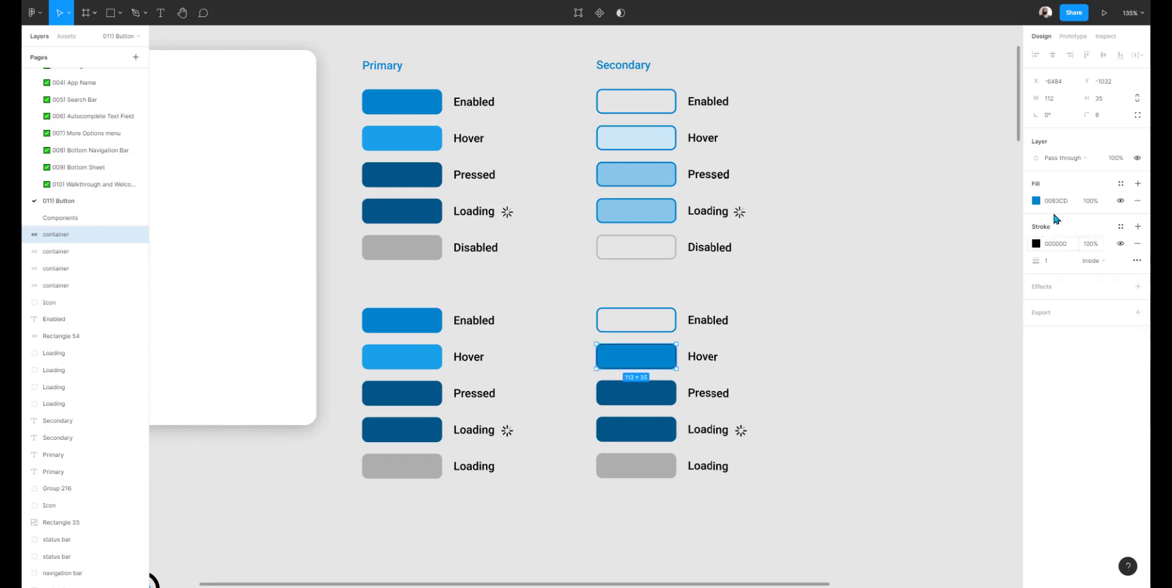
click(1056, 202)
key(ctrl+v)
key(Return)
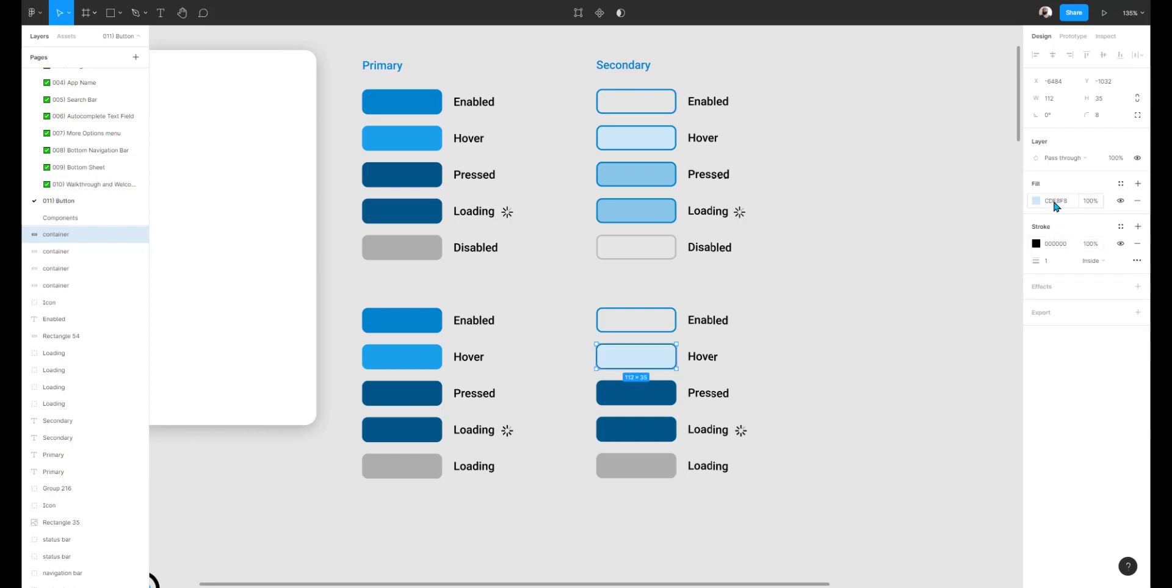
Copy the stroke color 0083CD from the original secondary Hover button to the new one and set its stroke weight to 2.
click(614, 132)
click(1060, 244)
key(ctrl+c)
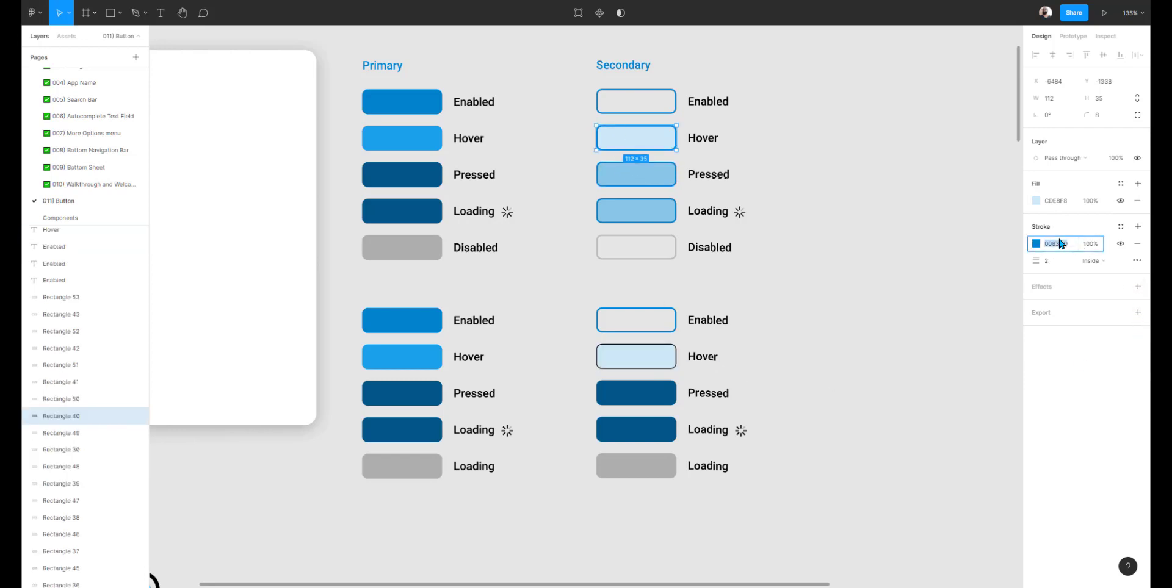
click(944, 253)
click(674, 356)
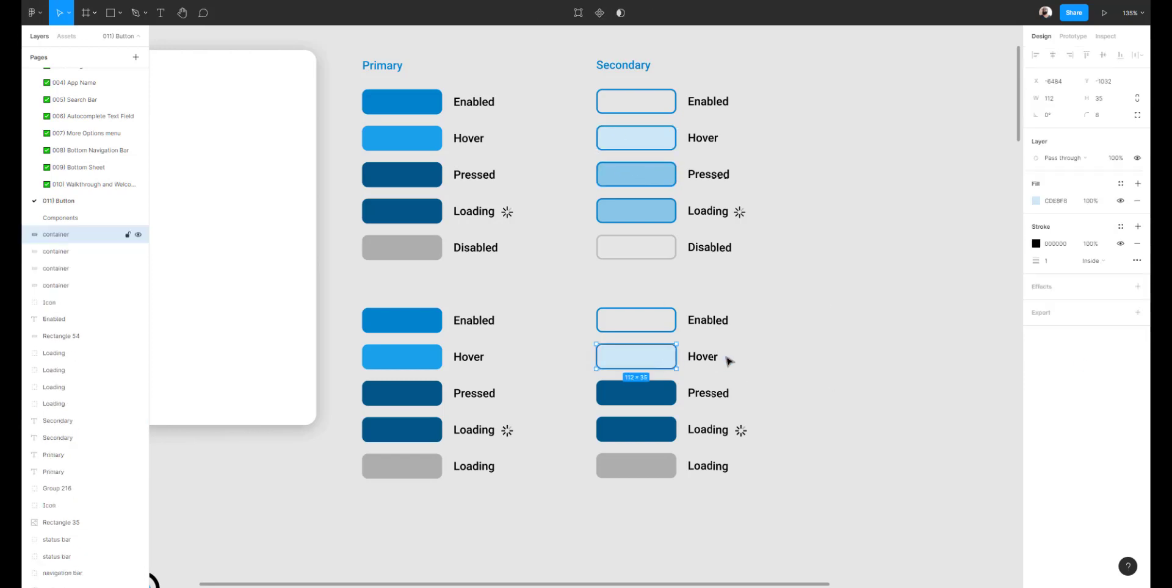
click(1053, 244)
key(ctrl+v)
key(Return)
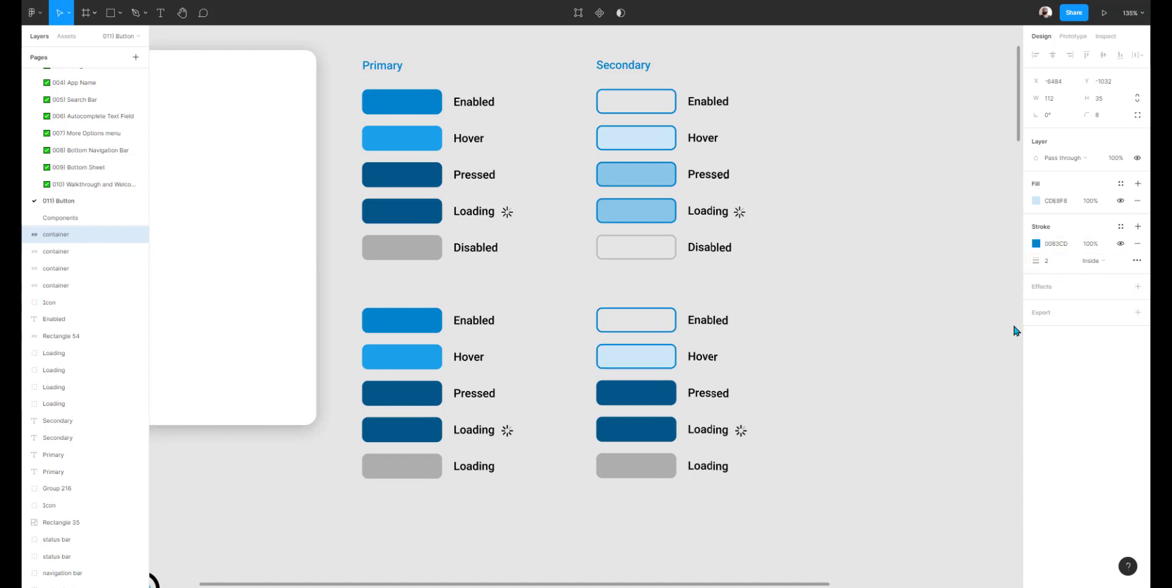
click(786, 291)
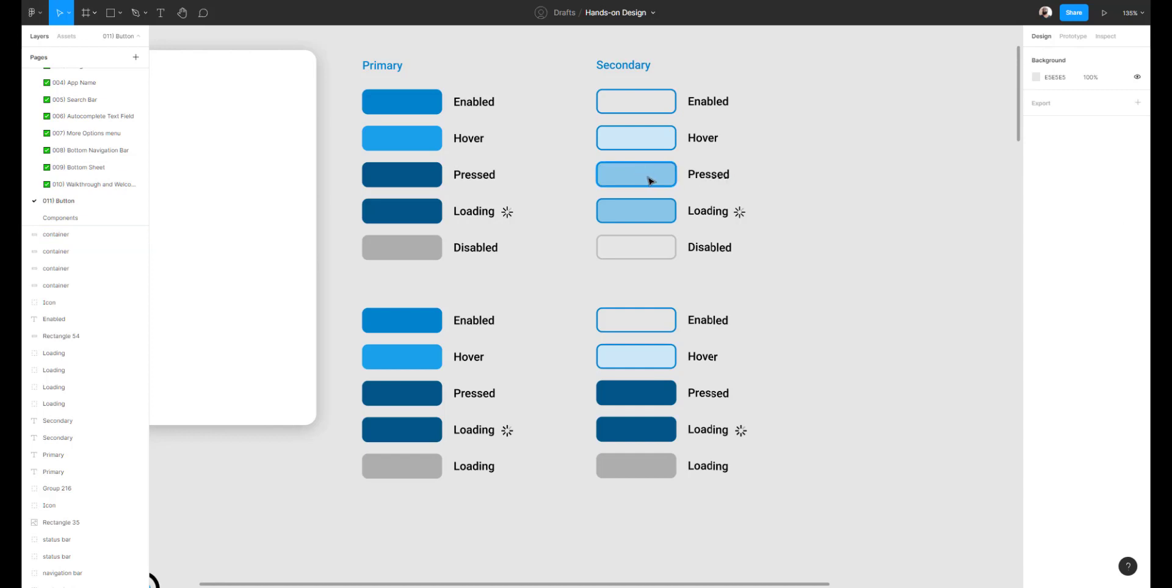
click(606, 385)
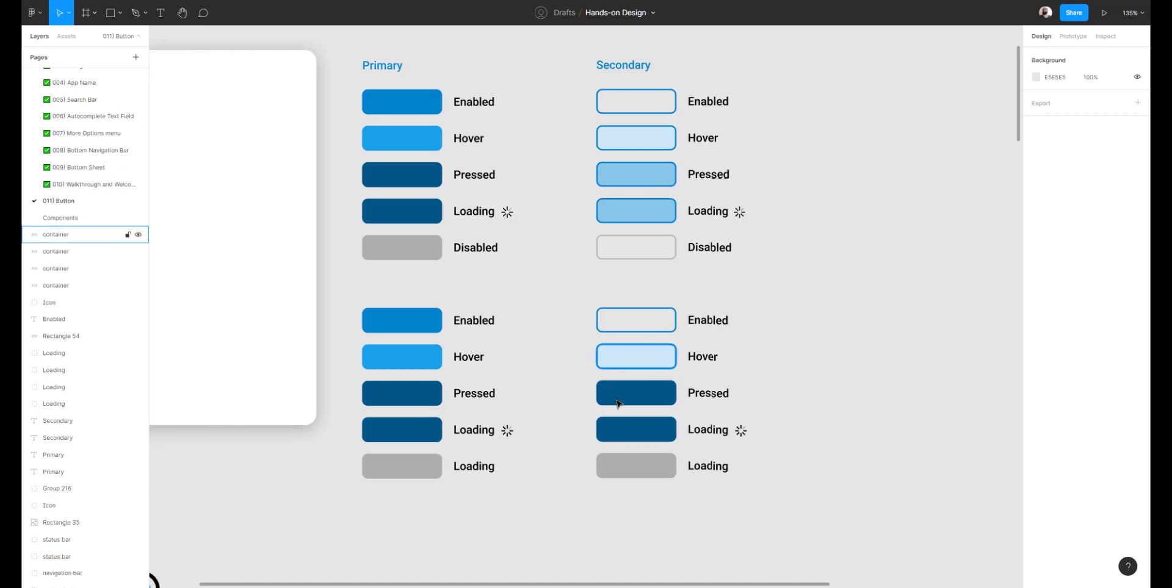
Replace the dark fill rectangles of the new secondary Pressed and Loading buttons with two copies of the new secondary Hover button.
key(Delete)
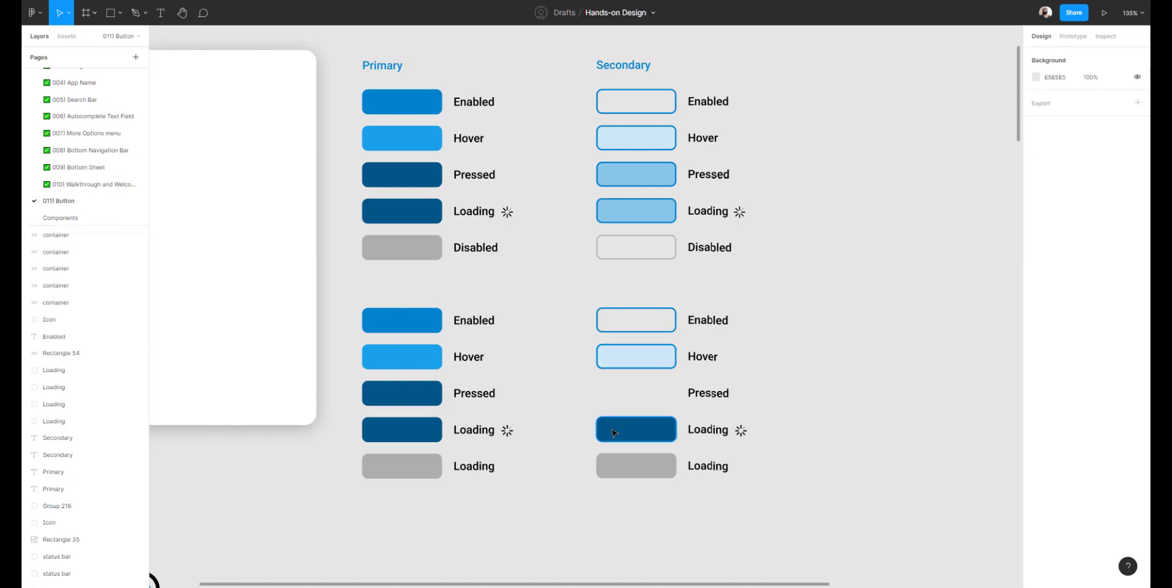
click(619, 429)
key(Delete)
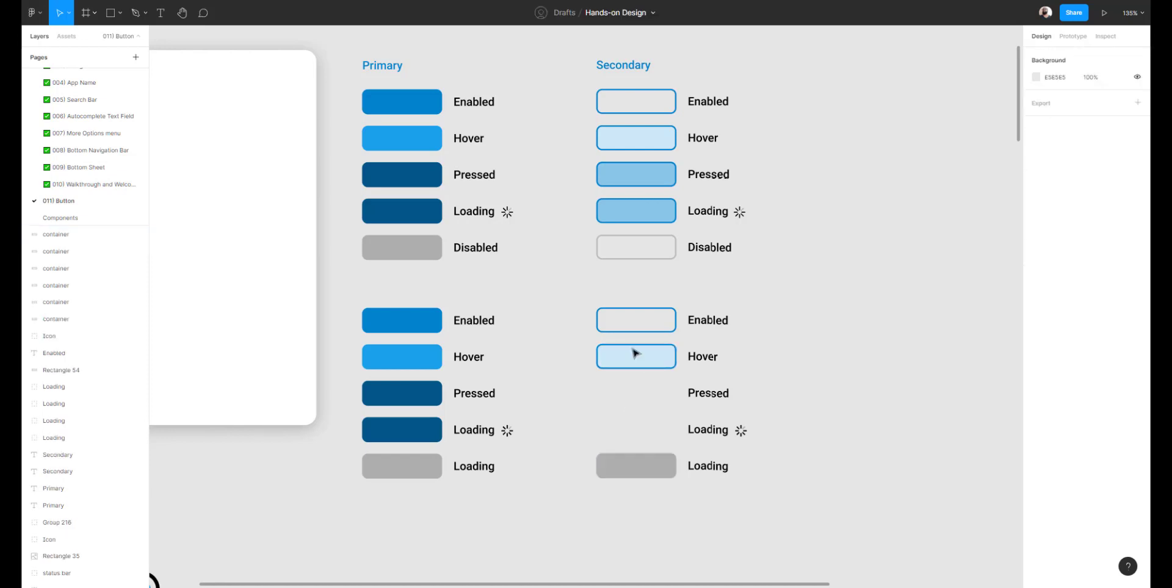
drag(633, 358, 634, 397)
key(ctrl+d)
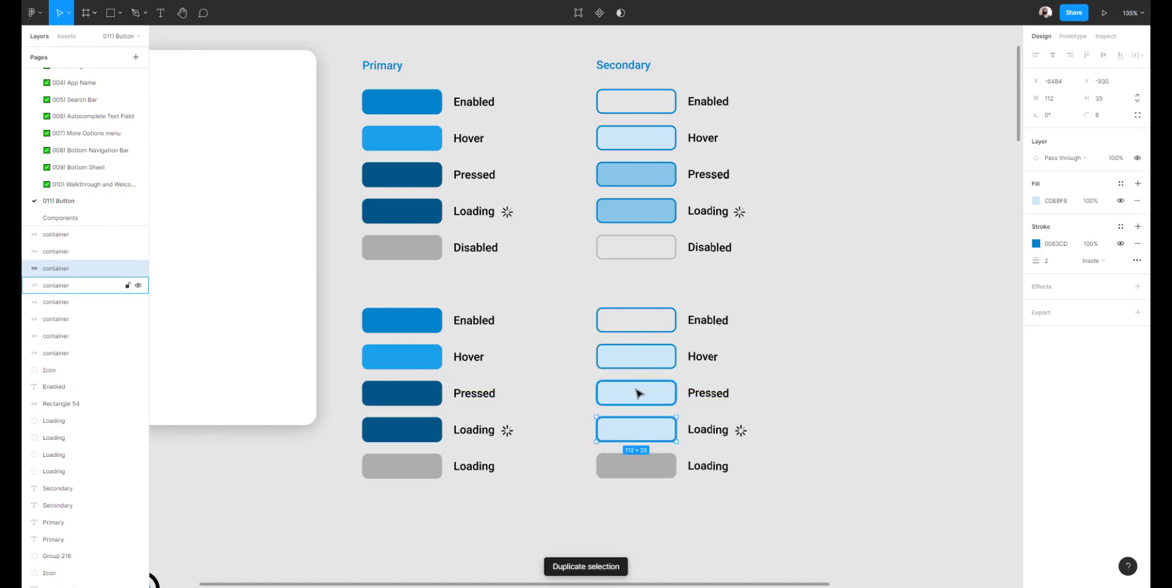
Copy the fill color of the original secondary Pressed button to the new secondary Pressed and Loading buttons.
click(635, 179)
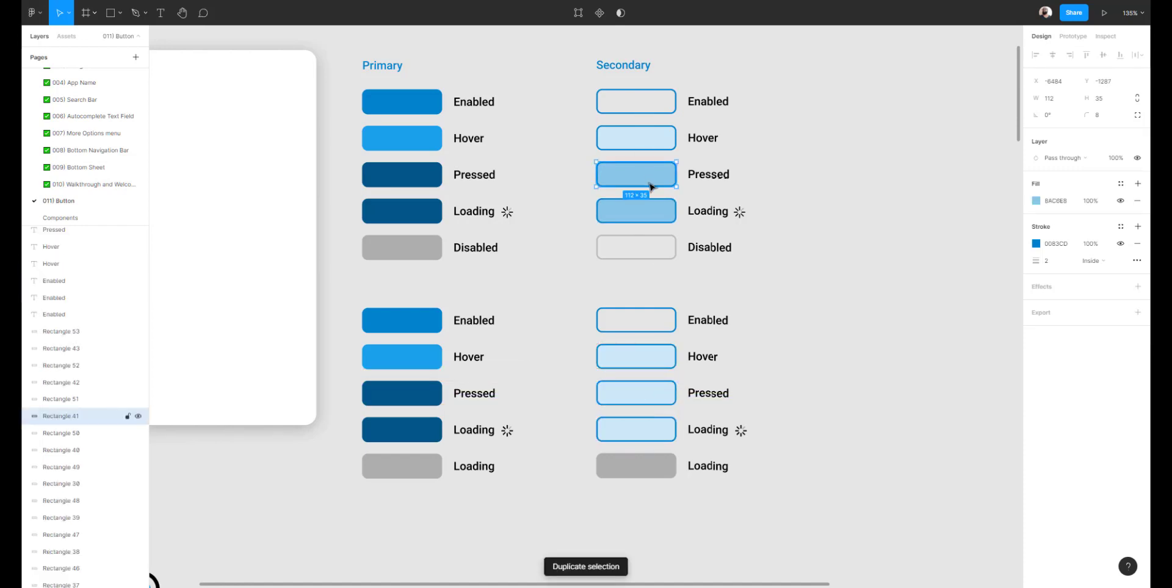
click(1063, 203)
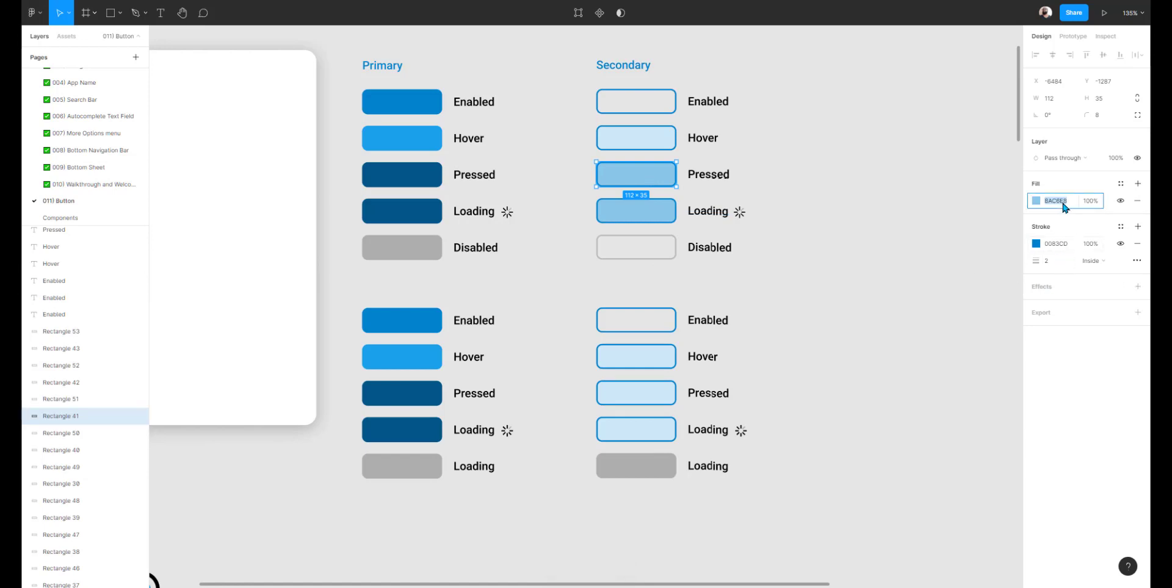
click(651, 394)
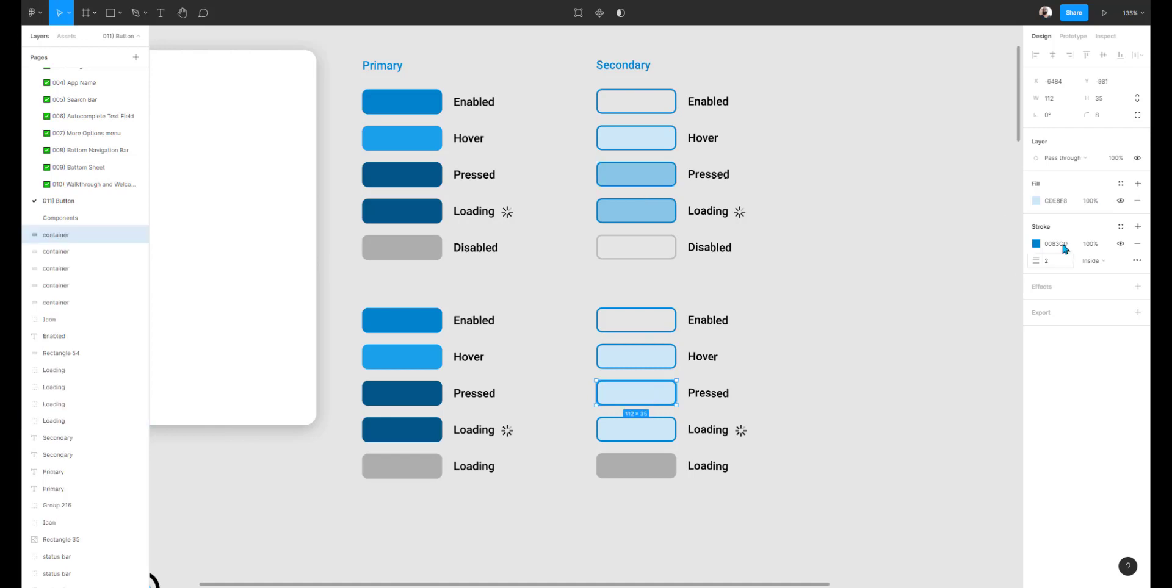
click(1062, 203)
key(ctrl+v)
key(Return)
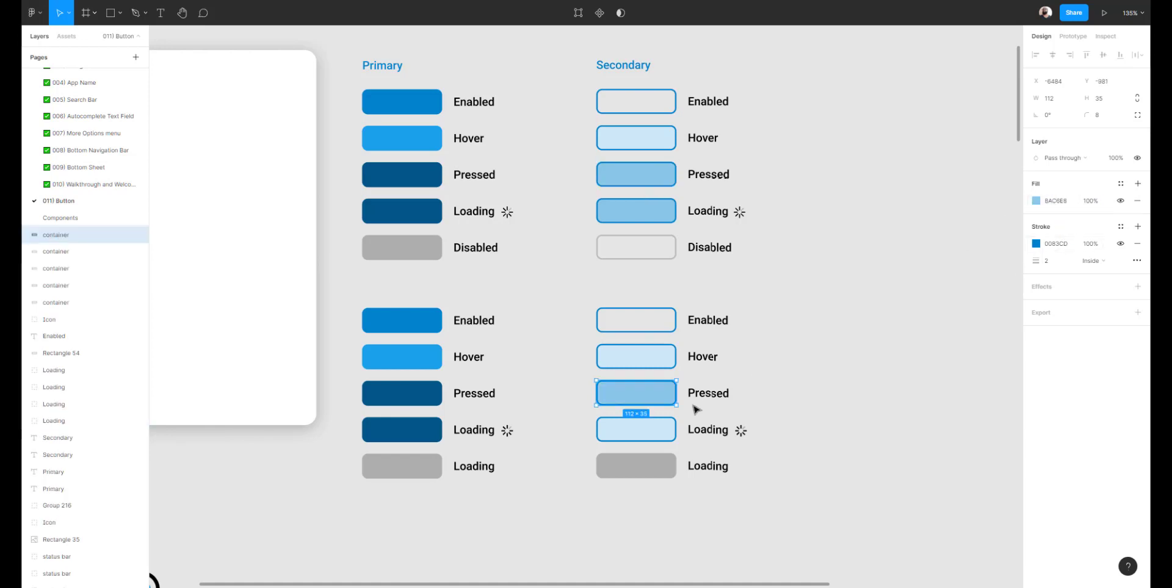
click(655, 426)
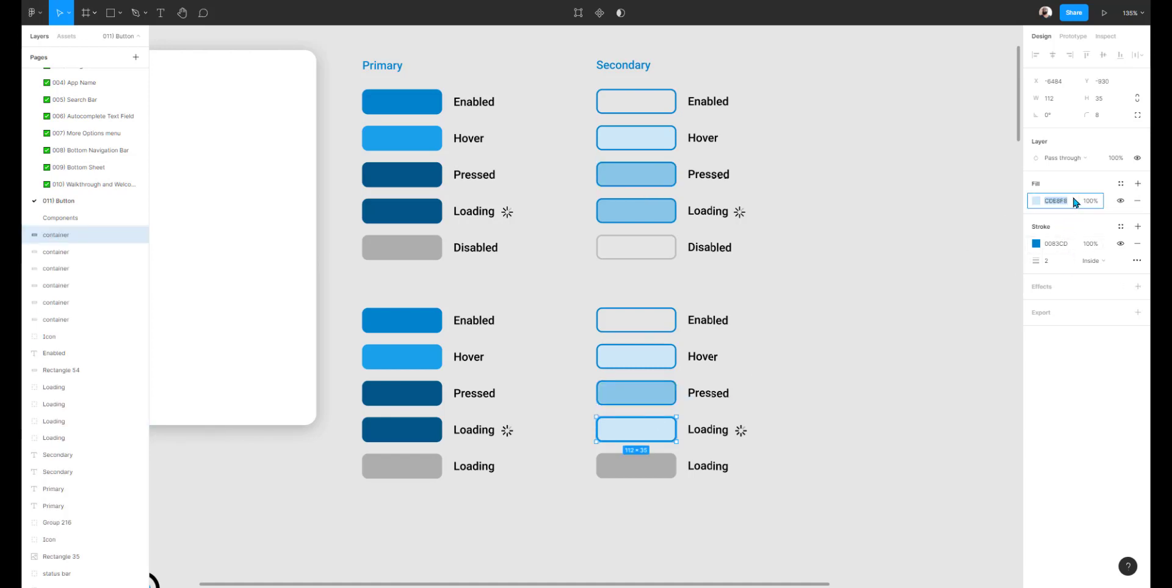
key(ctrl+v)
key(Return)
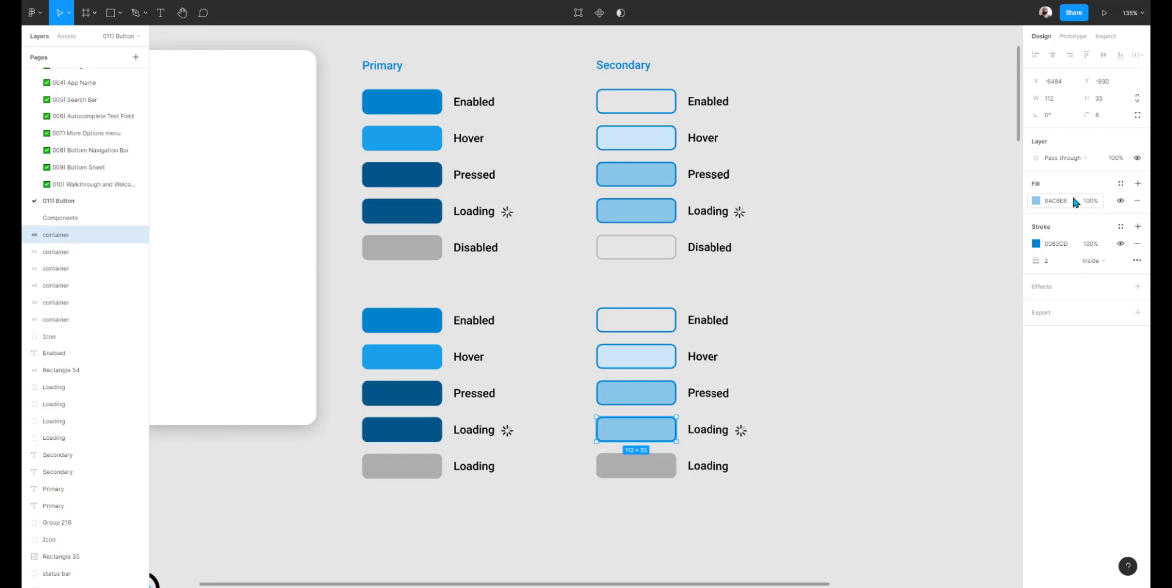
Add a stroke to the gray button in the new secondary column and copy the stroke color BABABA from the original secondary Disabled button.
click(651, 472)
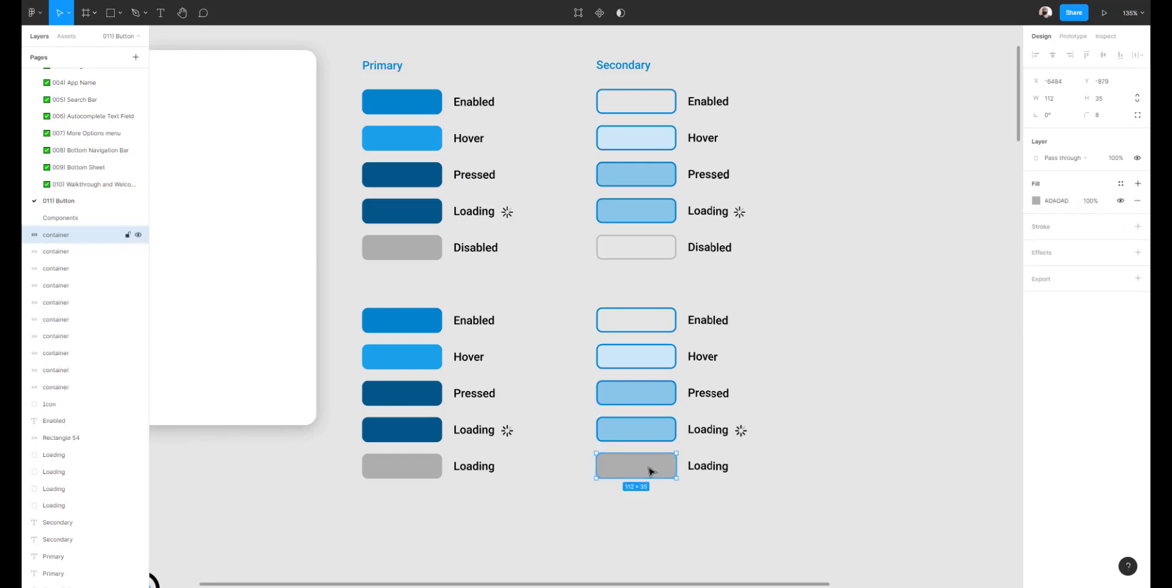
click(1042, 227)
click(1057, 201)
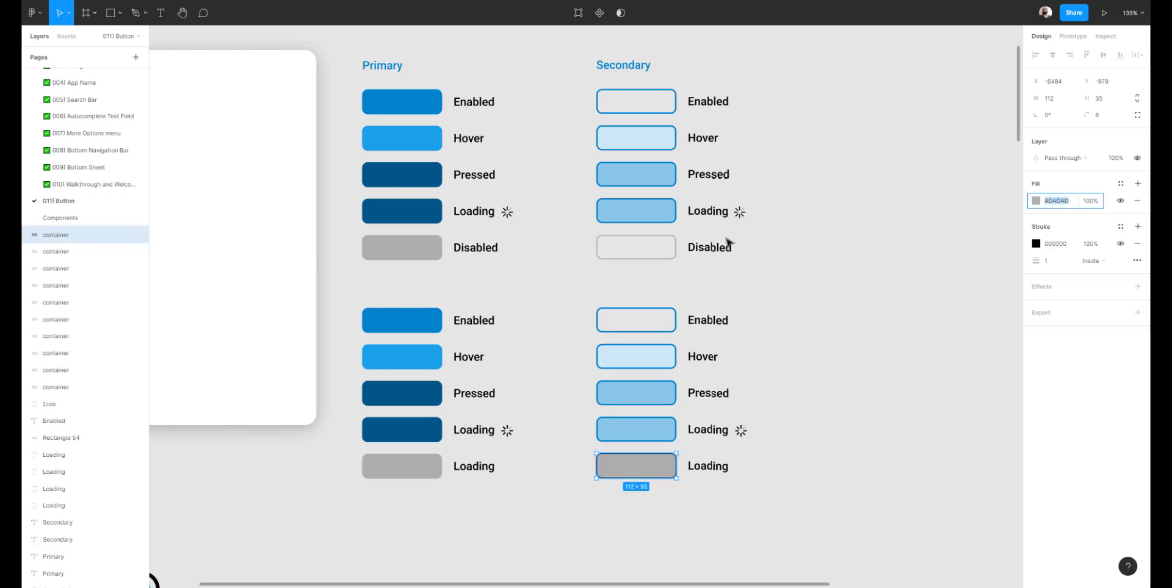
click(671, 257)
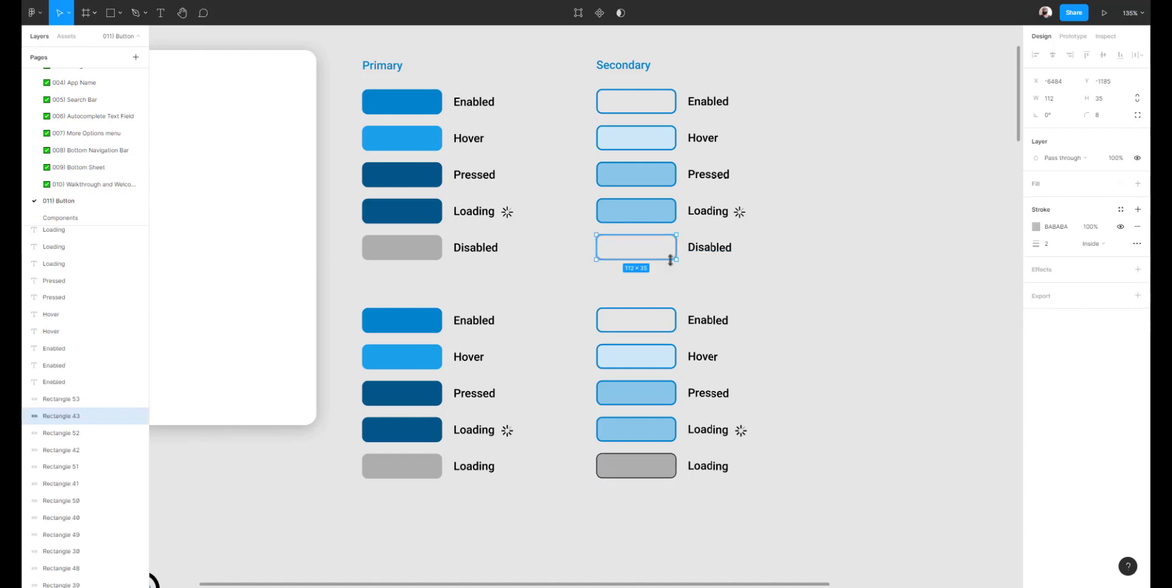
click(1053, 230)
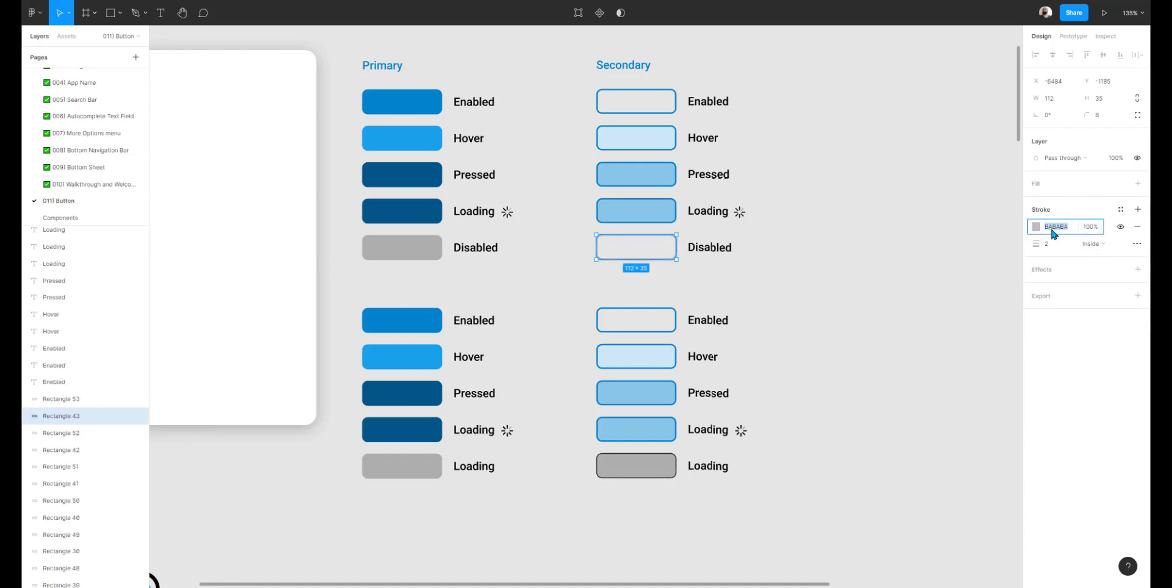
click(647, 474)
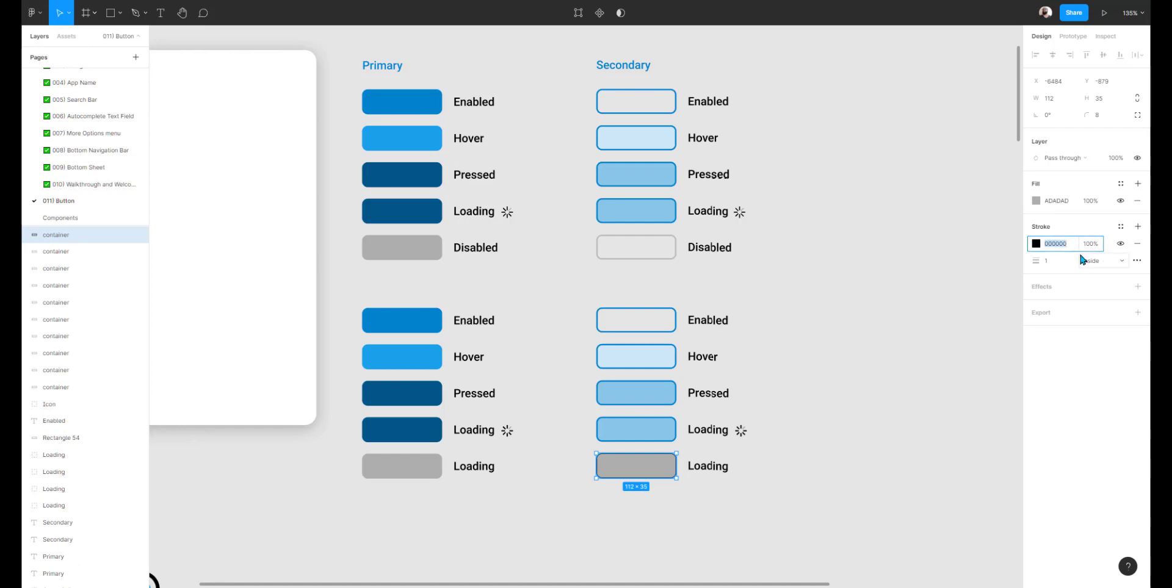
key(Return)
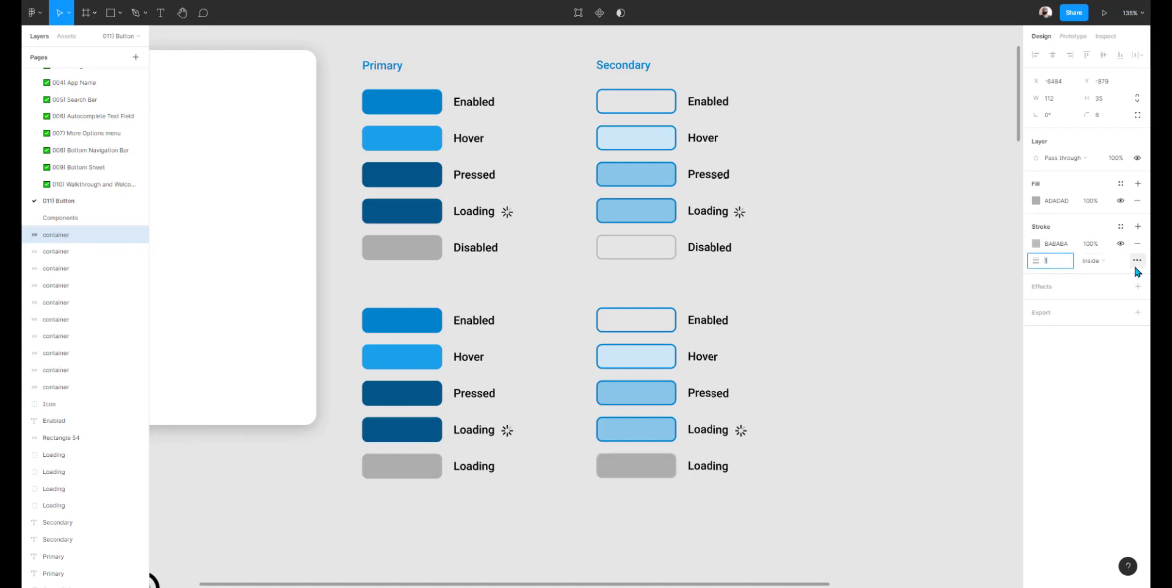
Set the stroke weight of the new gray secondary button to 2 and hide its fill.
text(2)
key(Return)
click(1120, 203)
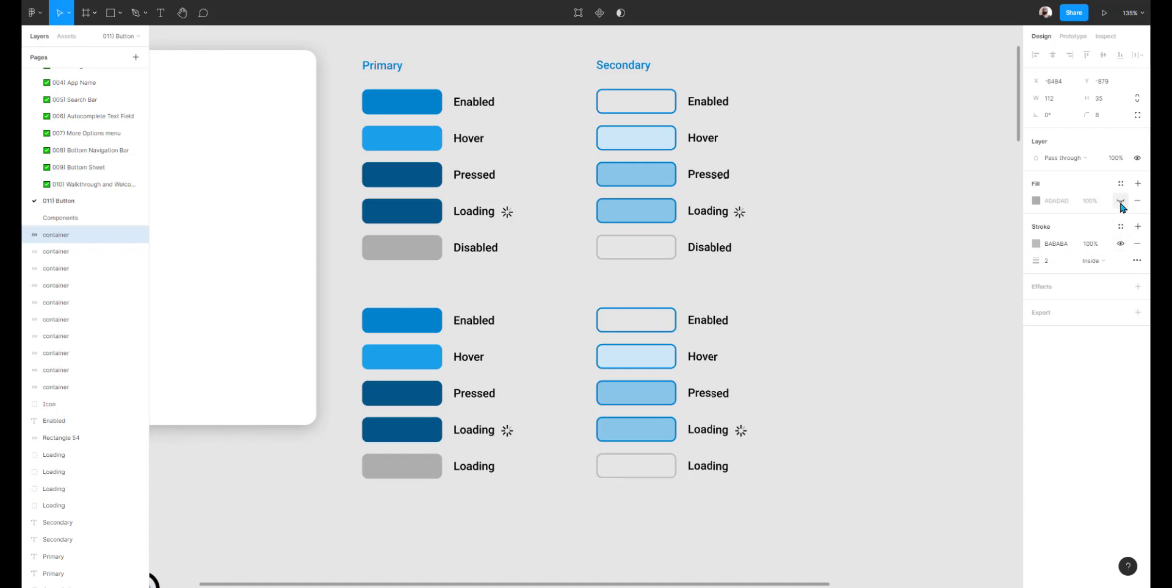
click(841, 300)
Examine the Button page's Atoms and Molecules layout and compare it with the Walkthrough and Bottom Sheet pages.
scroll(783, 303, down, 2)
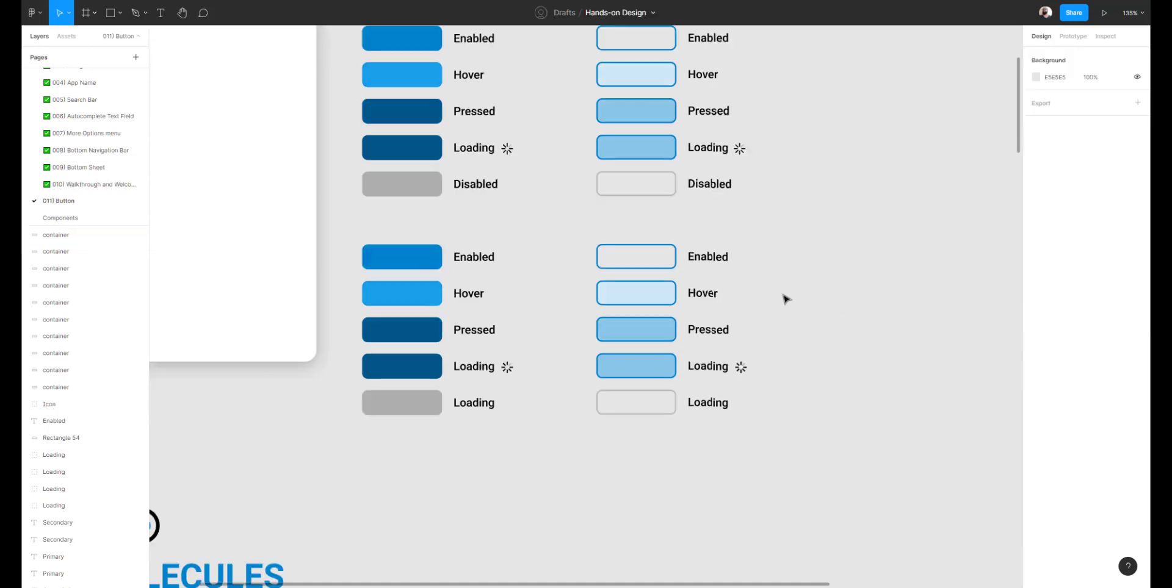
scroll(786, 299, down, 2)
scroll(786, 299, down, 5)
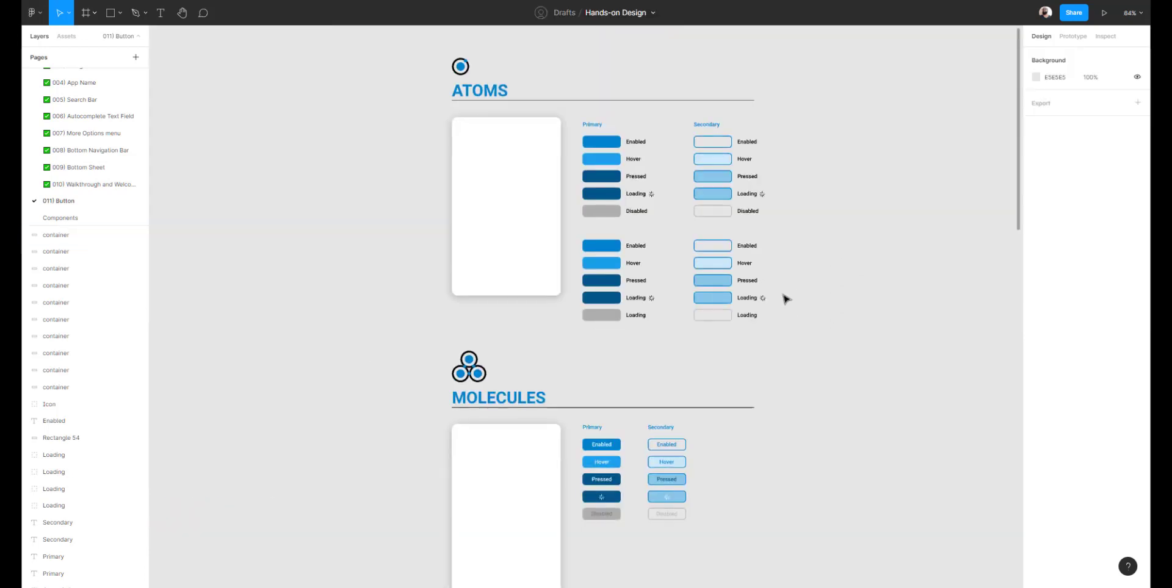
click(548, 246)
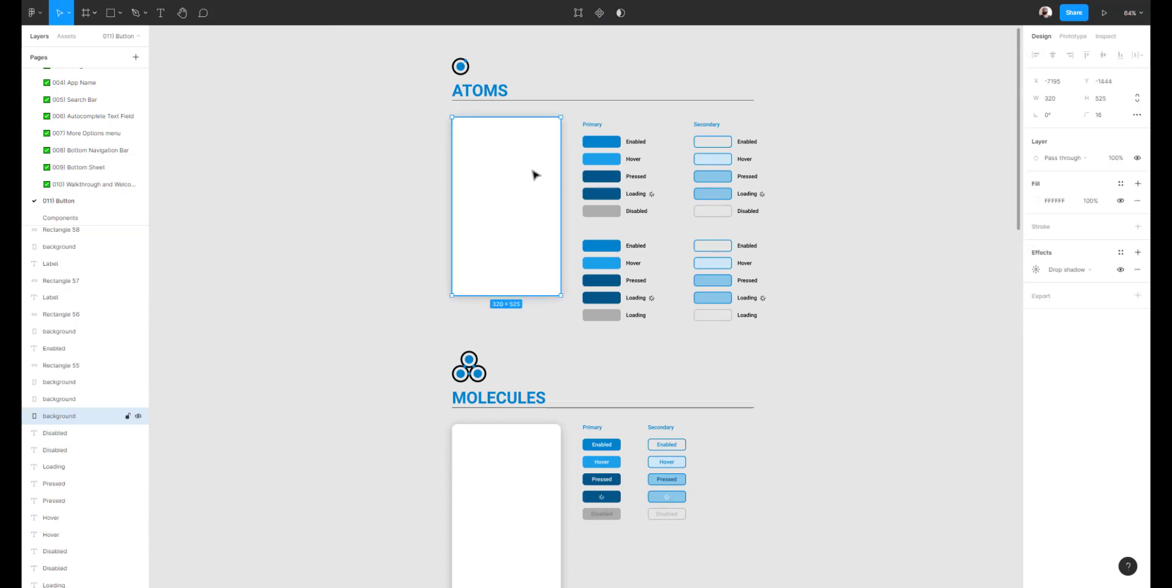
click(396, 198)
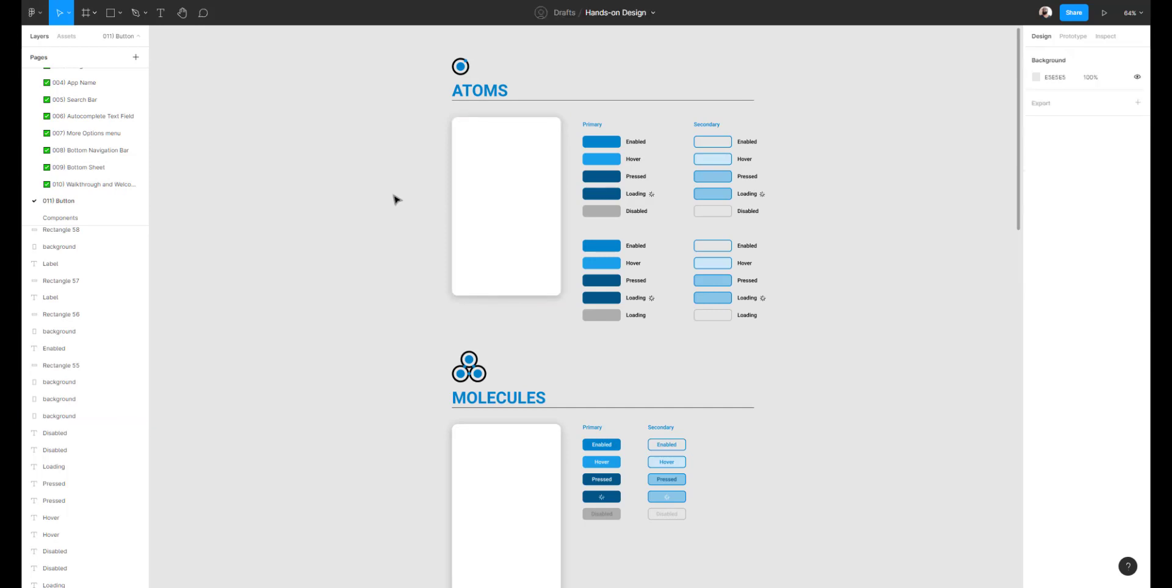
click(528, 190)
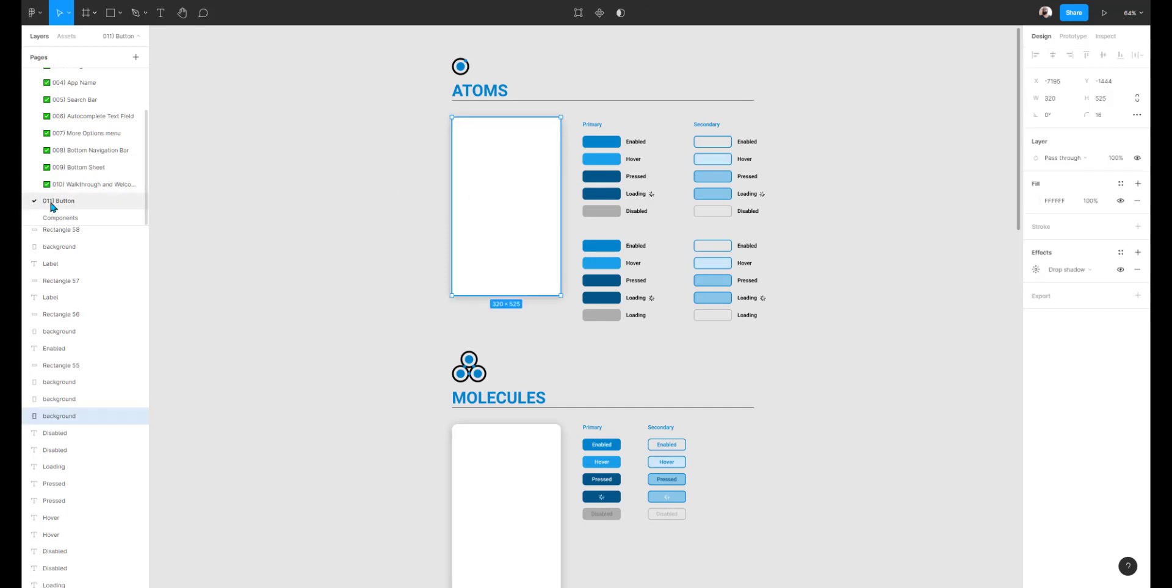
click(70, 187)
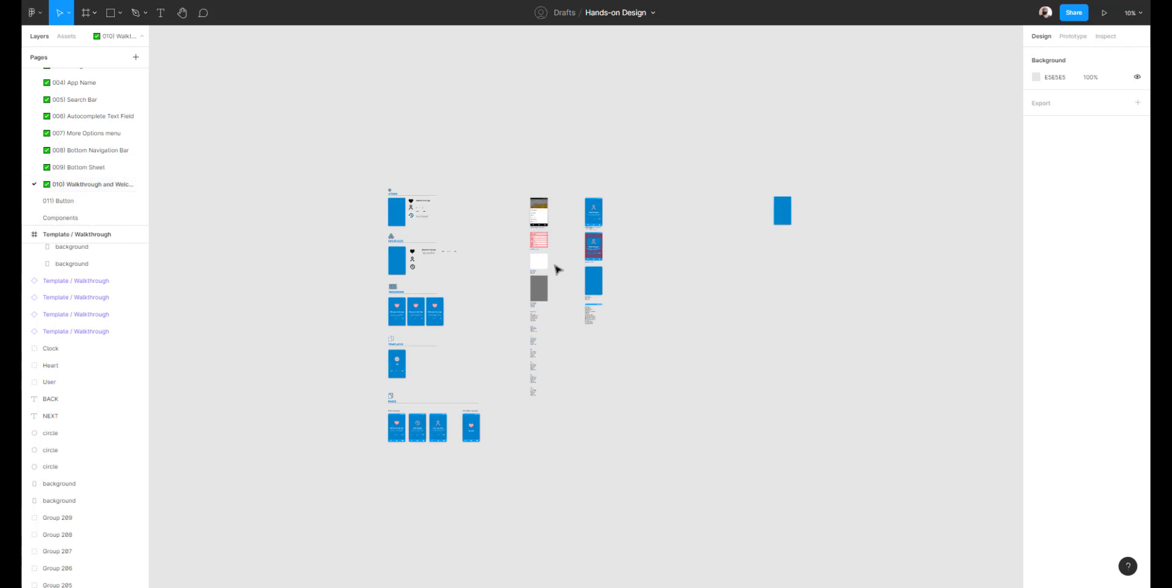
click(76, 168)
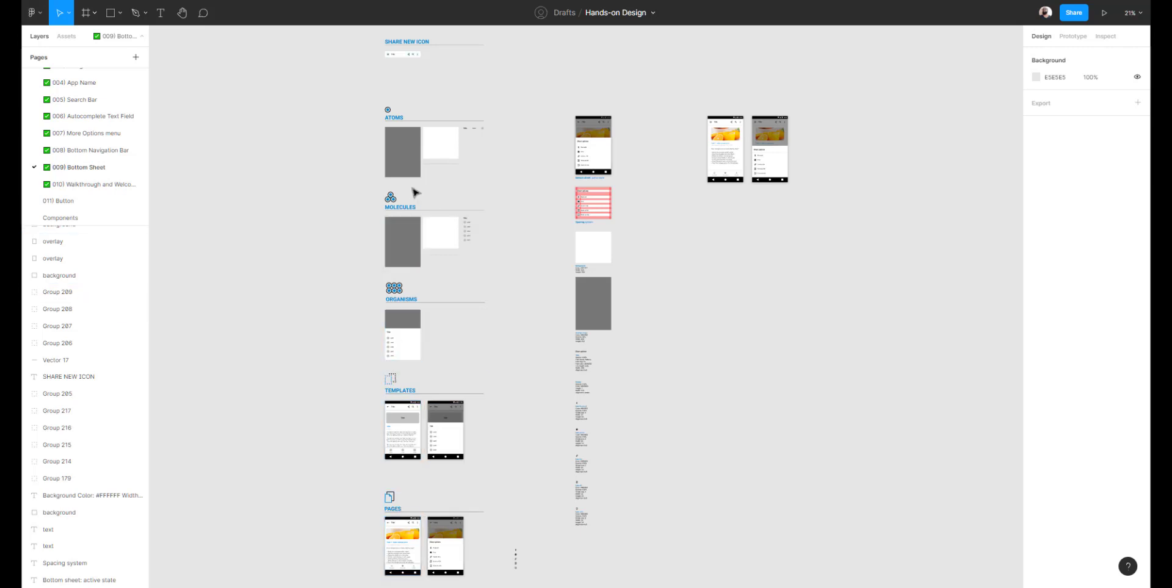
click(68, 201)
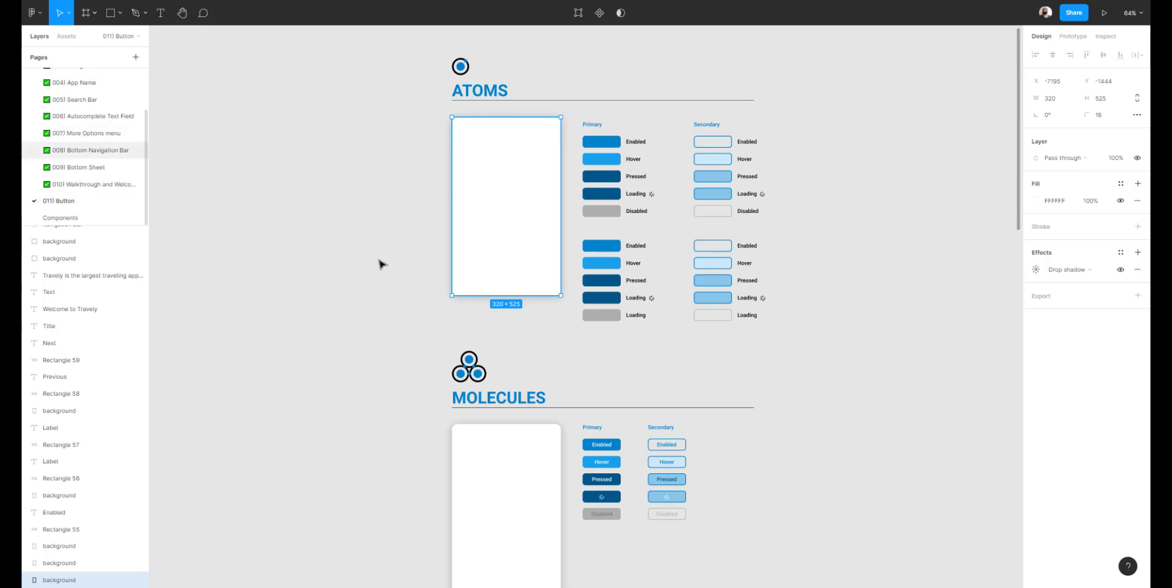
click(322, 263)
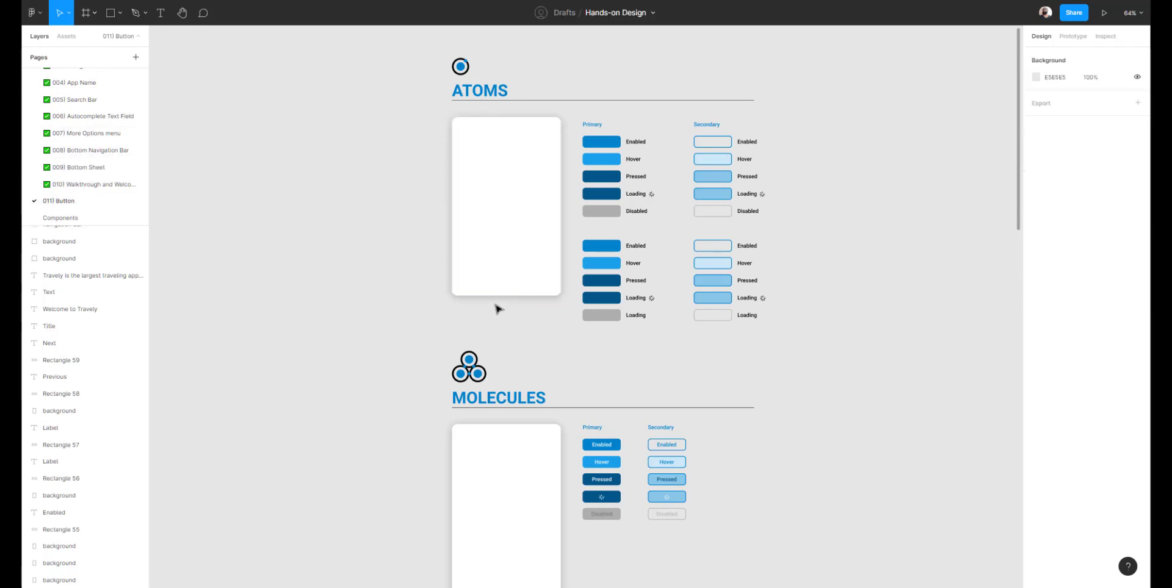
scroll(780, 264, up, 3)
scroll(682, 256, down, 3)
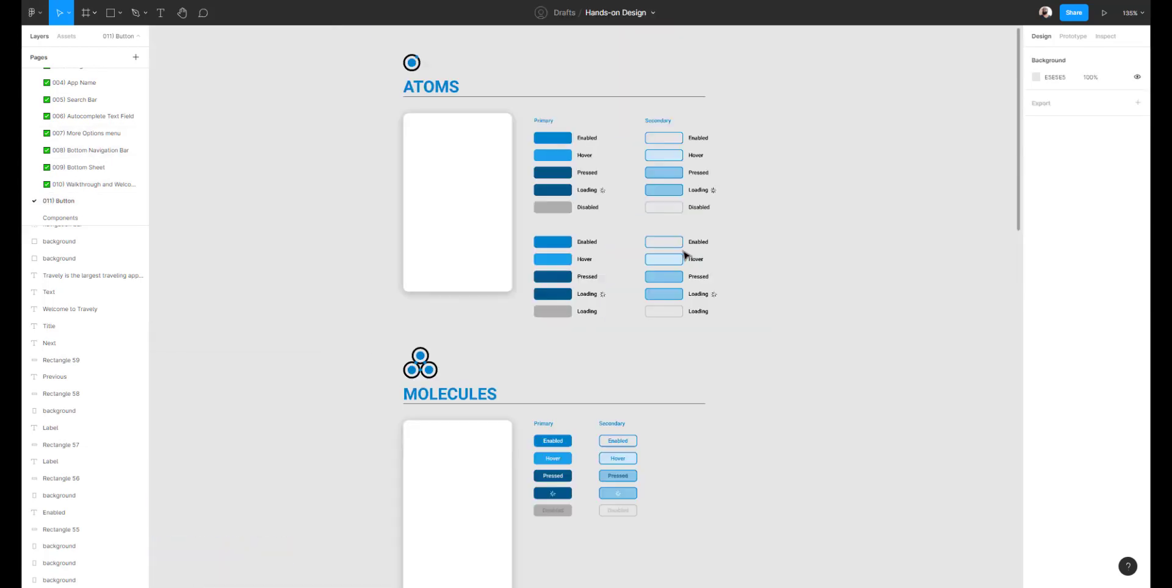
Duplicate the white Atoms background card into the empty area beside the section and move the new primary and secondary button set next to it.
click(435, 229)
drag(435, 230, 845, 235)
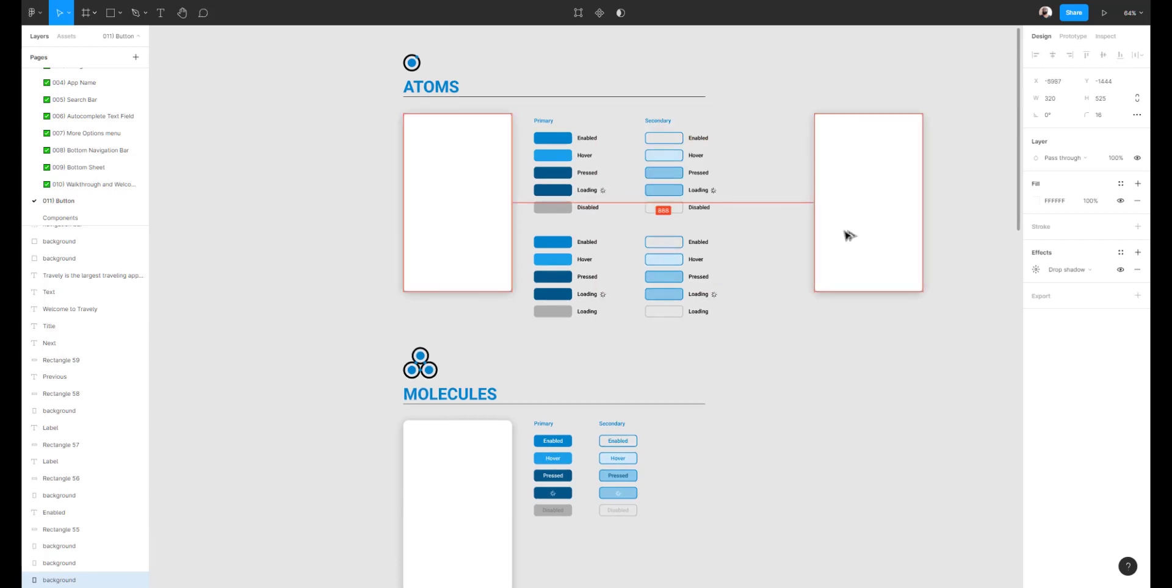
drag(755, 362, 524, 241)
scroll(460, 240, right, 5)
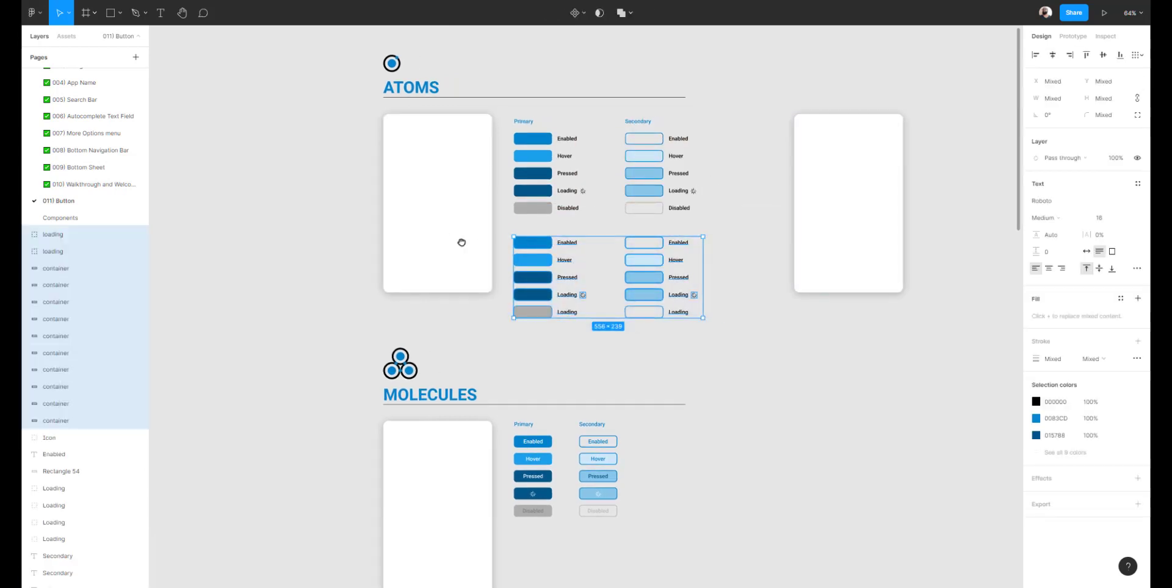
drag(450, 274, 867, 170)
drag(823, 193, 750, 230)
Copy the Primary and Secondary headings from the original Atoms section above the new button columns.
click(373, 160)
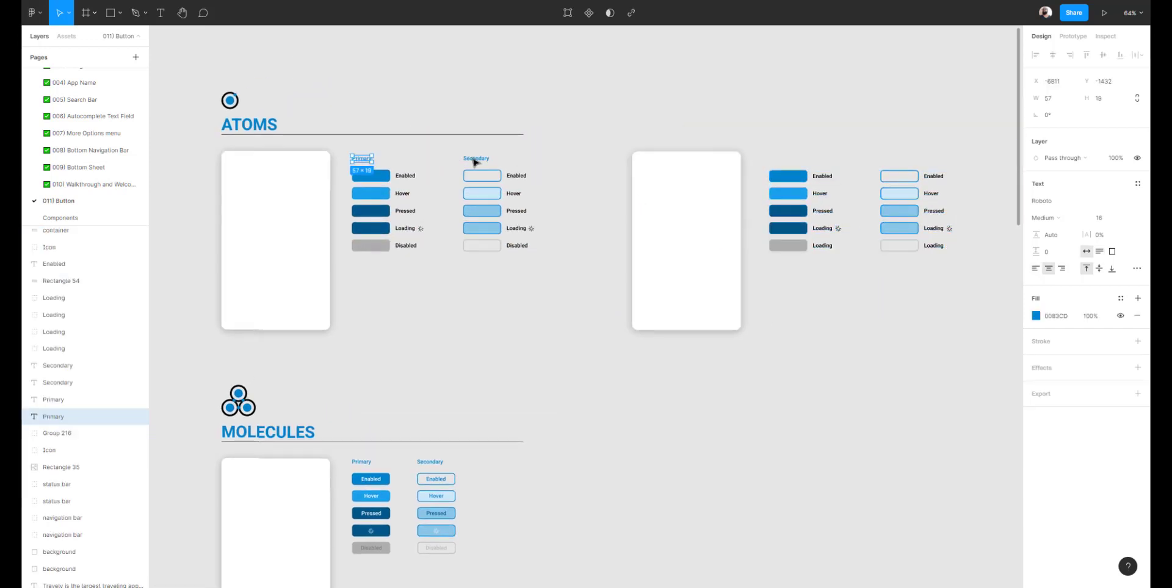
shift+click(474, 159)
drag(369, 162, 788, 155)
click(824, 117)
drag(827, 122, 763, 119)
Move the whole new Atoms set, including its background card and headings, slightly farther from the original section.
scroll(763, 118, down, 3)
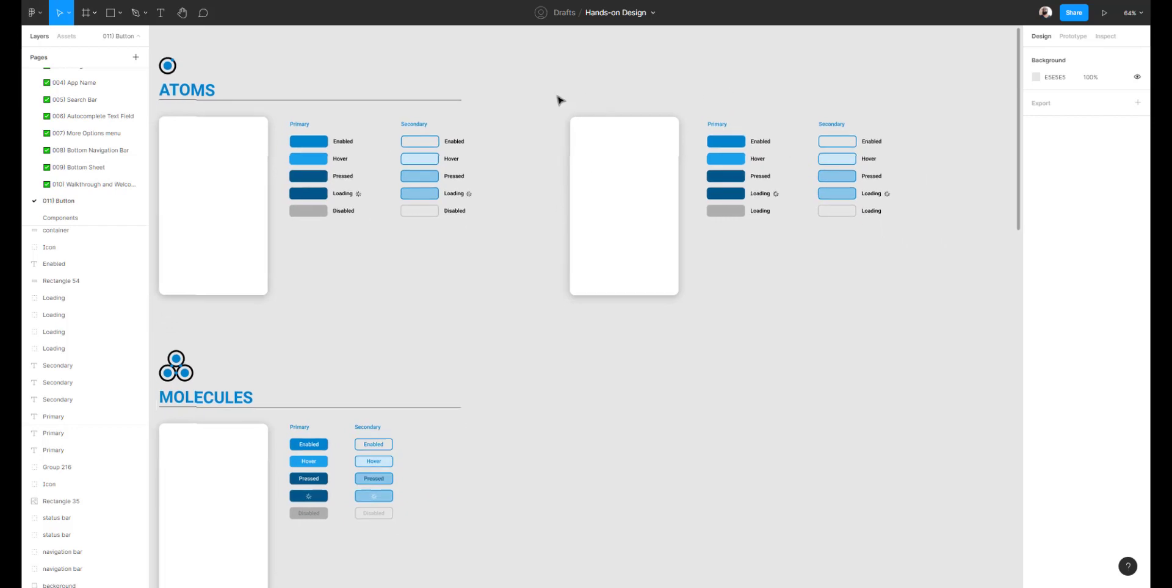
scroll(539, 124, down, 2)
drag(546, 84, 910, 314)
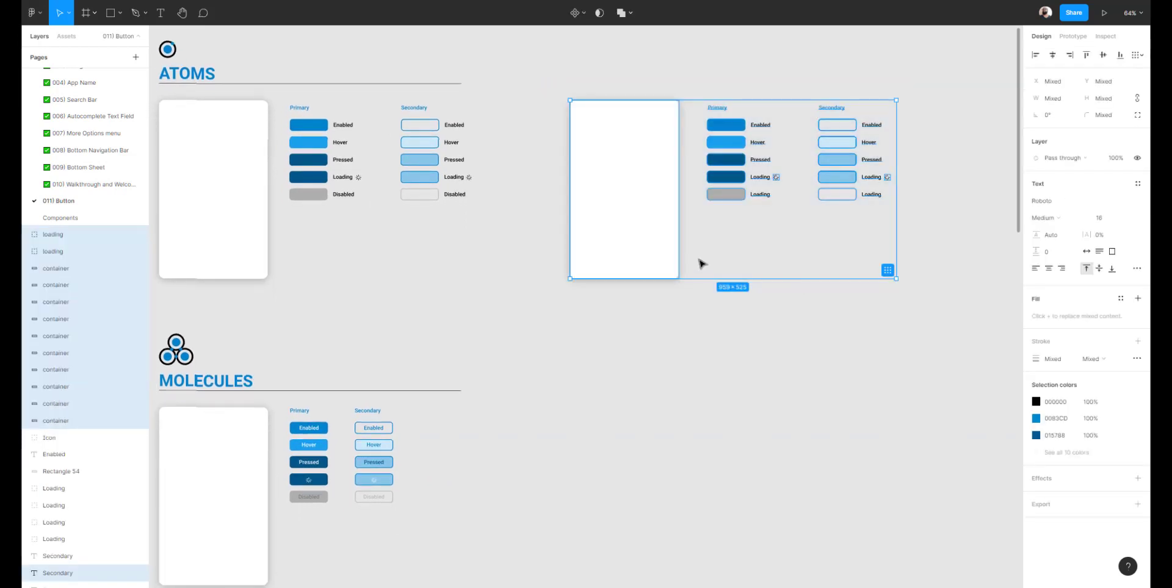
drag(644, 255, 677, 255)
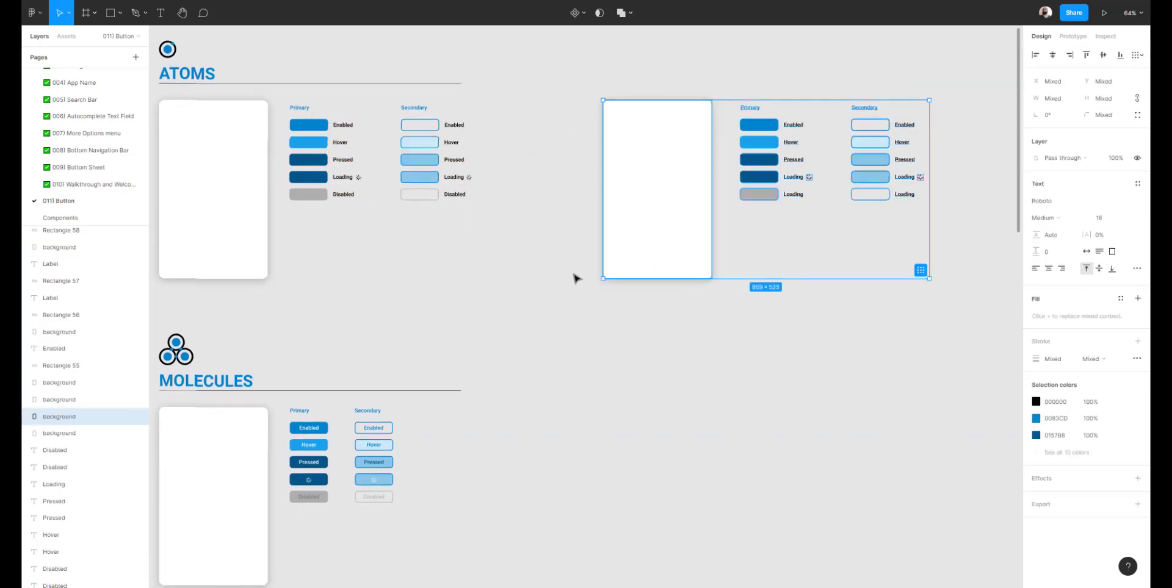
Duplicate the whole new Atoms set downward, level with the Molecules section.
click(554, 289)
scroll(555, 289, down, 1)
drag(565, 58, 954, 348)
scroll(865, 298, down, 2)
drag(694, 102, 706, 409)
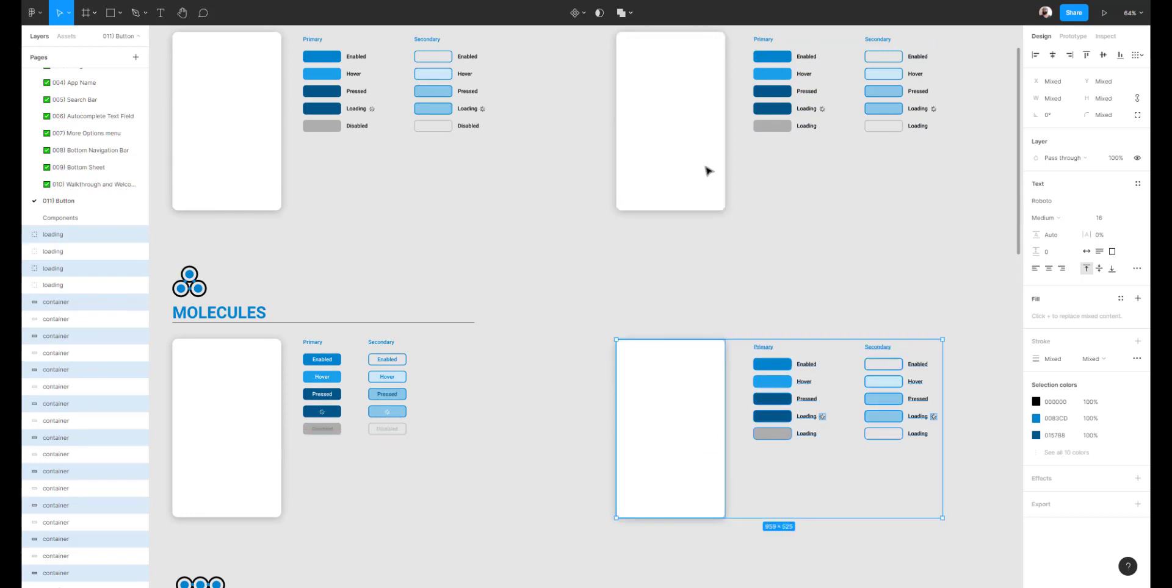
scroll(612, 254, up, 3)
scroll(612, 254, right, 2)
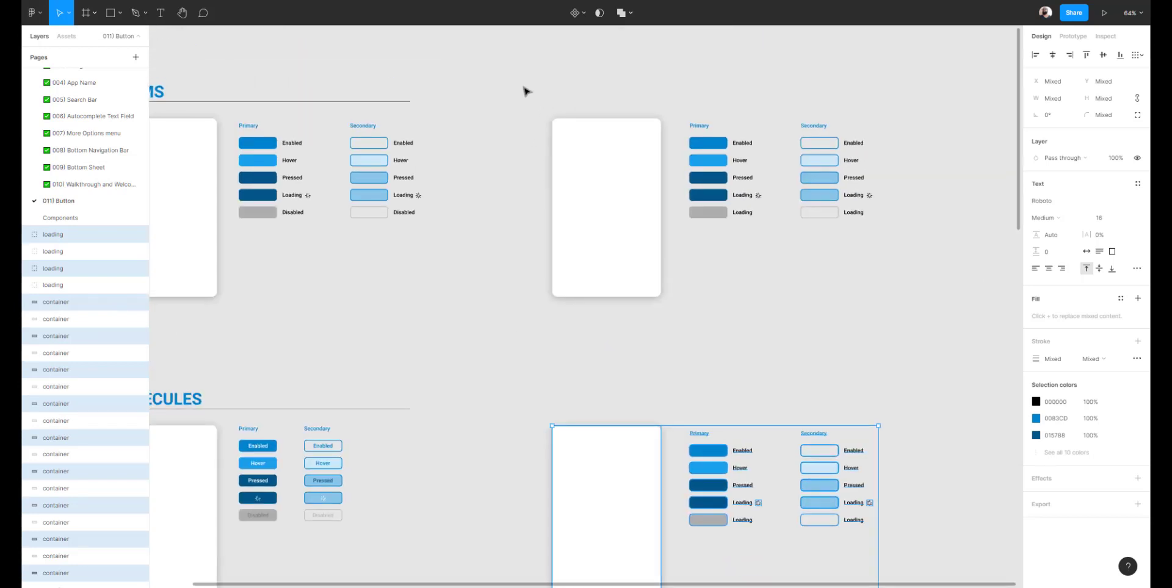
key(Escape)
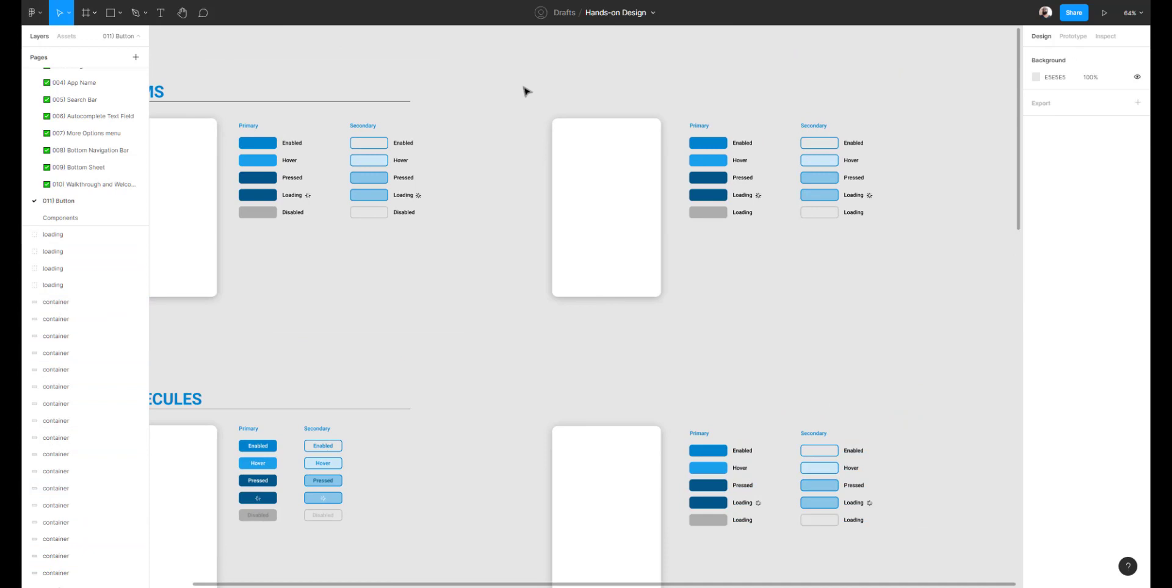
drag(524, 87, 924, 345)
drag(610, 235, 635, 226)
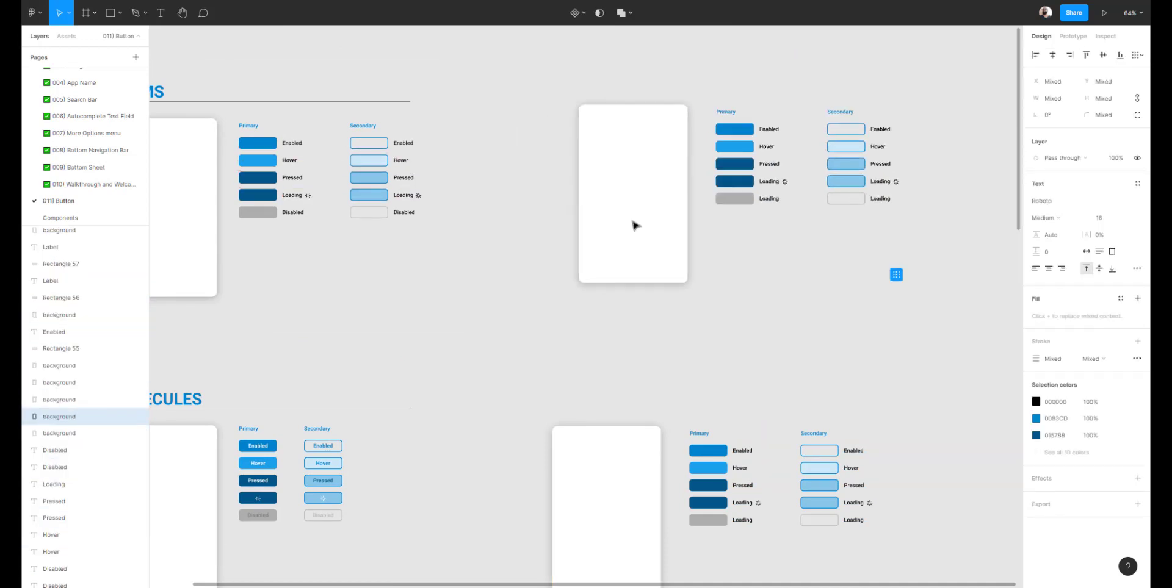
key(ctrl+z)
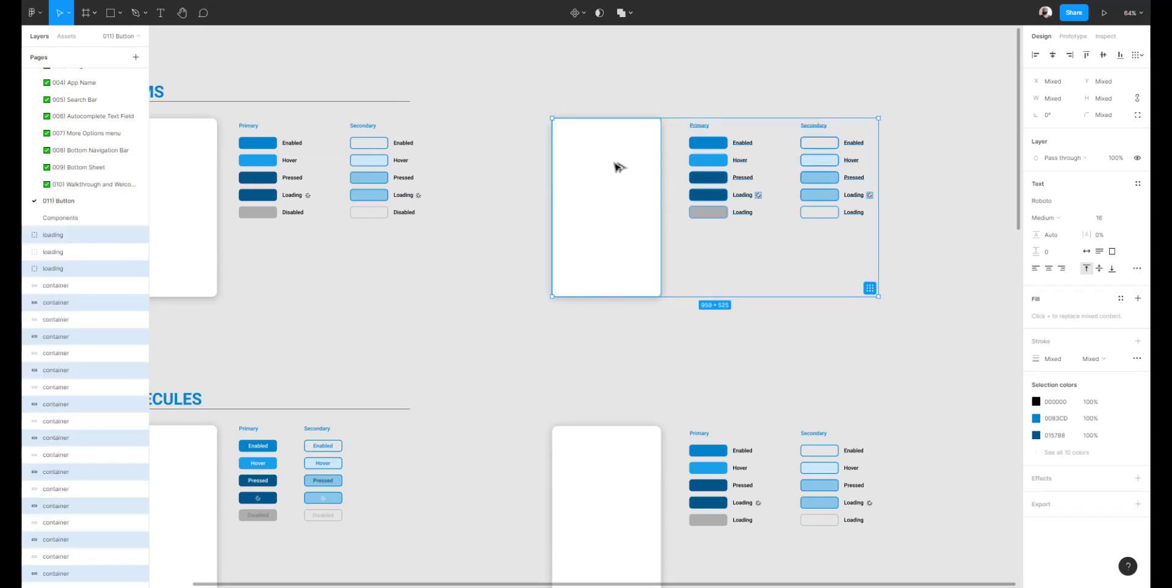
drag(617, 168, 426, 353)
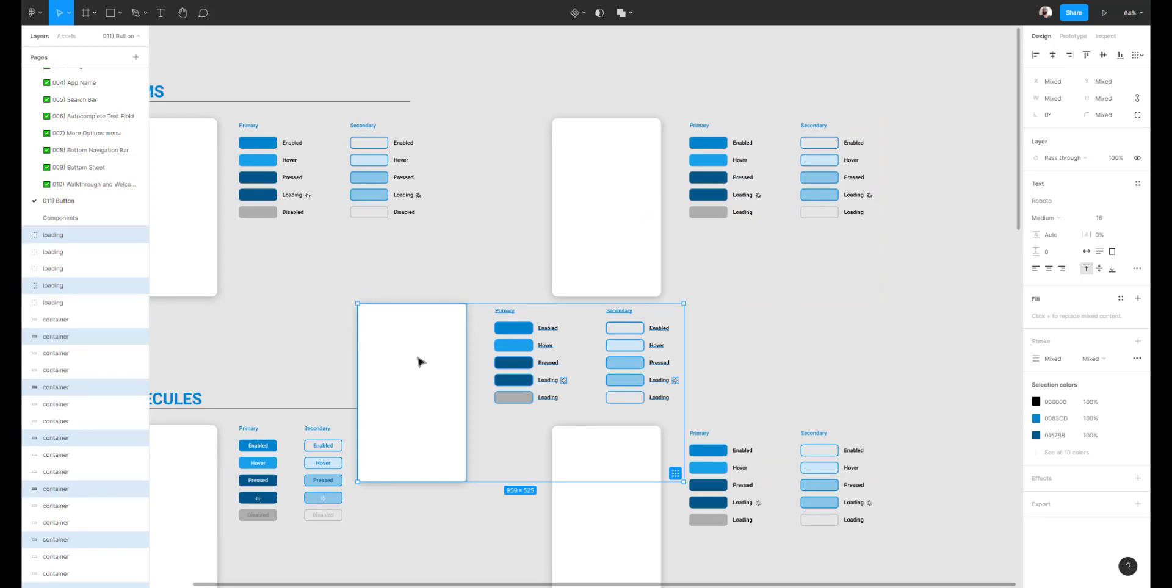
drag(420, 363, 491, 308)
key(Delete)
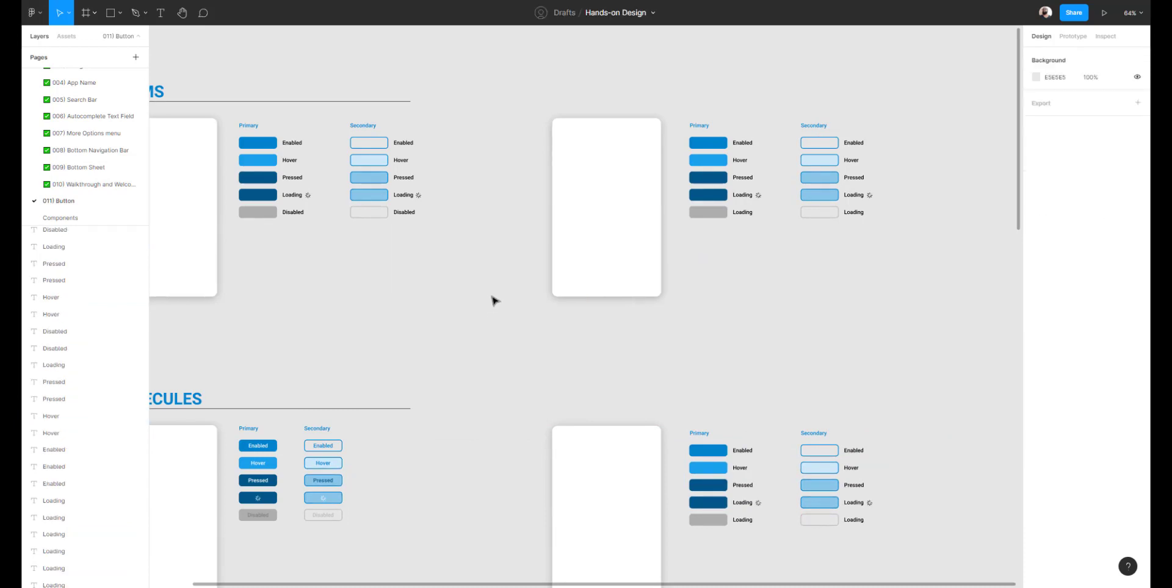
Move the copied primary and secondary buttons with their labels and headings, without the white card, beneath the original Molecules buttons.
scroll(488, 297, down, 2)
drag(441, 274, 558, 241)
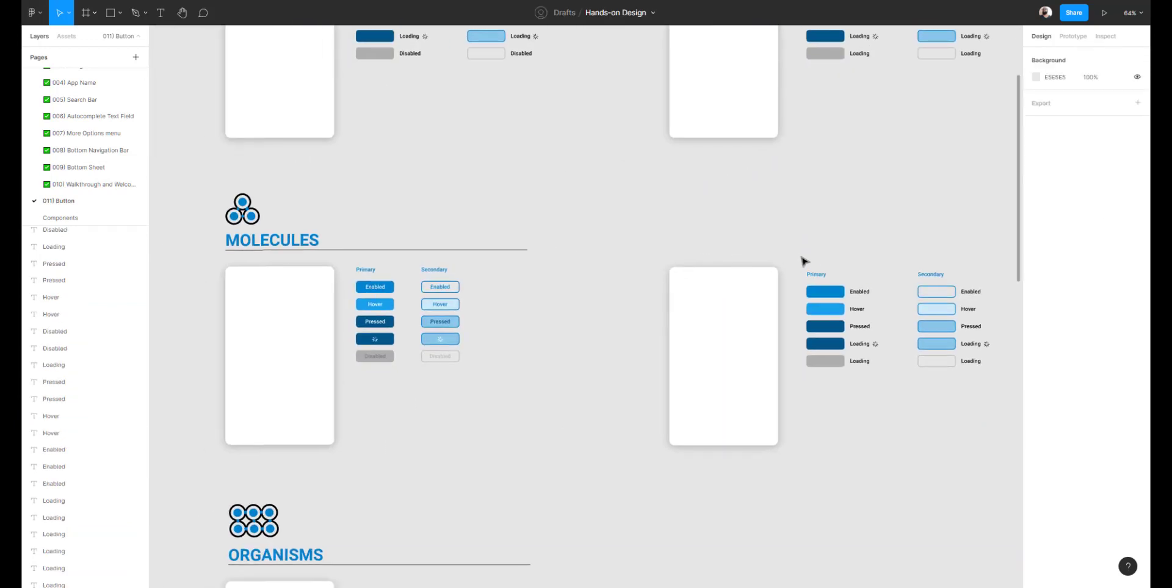
drag(798, 258, 997, 397)
scroll(997, 393, left, 1)
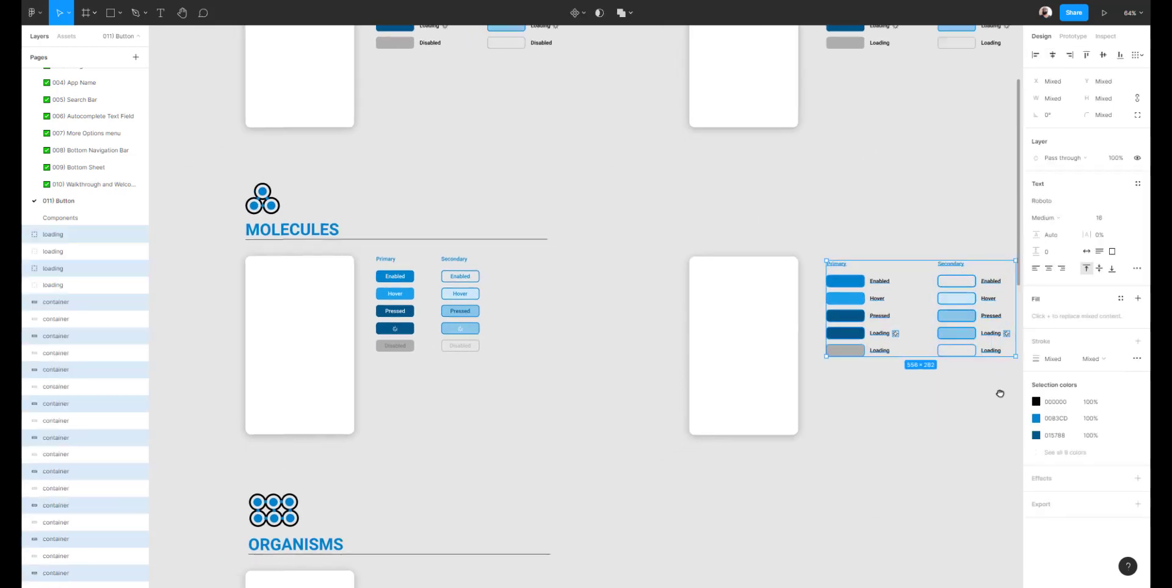
drag(856, 313, 407, 418)
click(589, 303)
scroll(550, 308, right, 3)
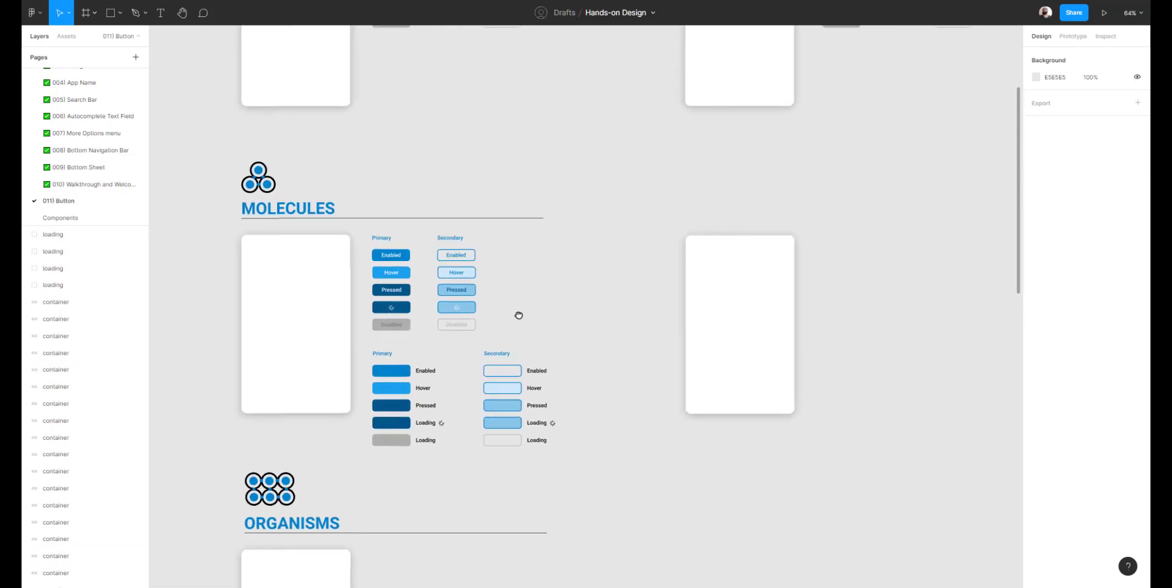
Align the copied primary Enabled label and its blue container on their horizontal and vertical centers.
scroll(639, 252, down, 3)
scroll(557, 269, up, 5)
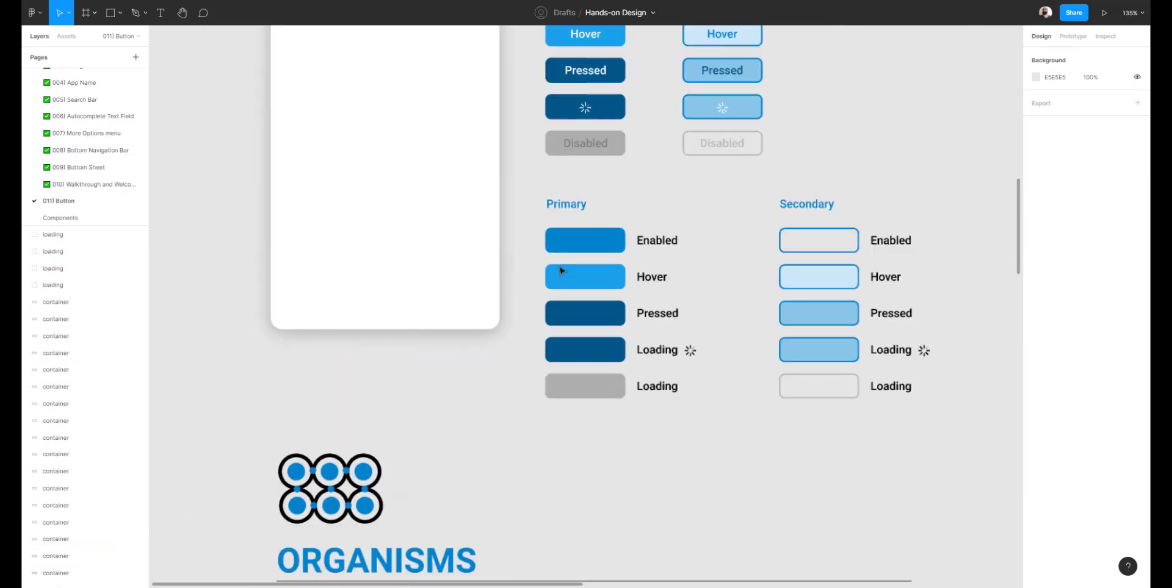
click(690, 246)
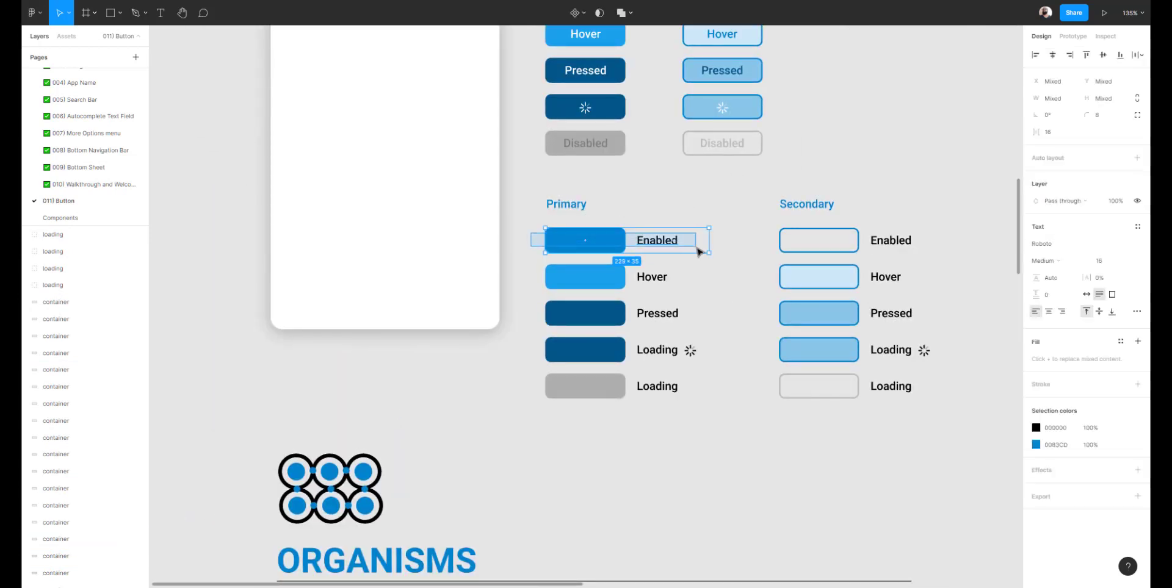
click(1053, 56)
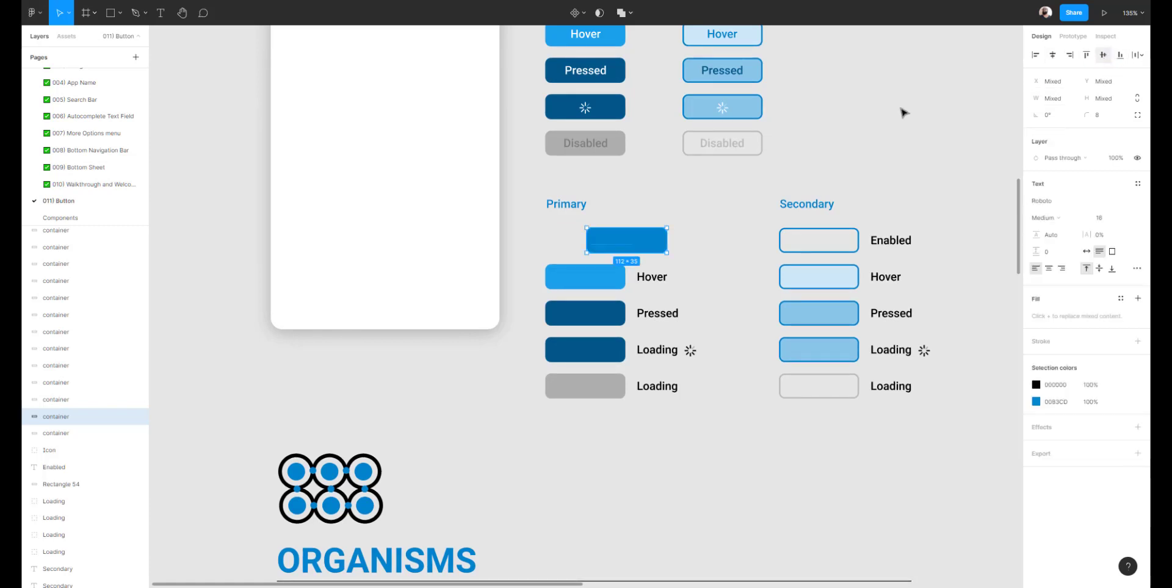
Shift the blue primary container off its hidden Enabled label, then cut the label and paste it in front of the container.
click(701, 203)
drag(641, 243, 589, 243)
scroll(634, 230, left, 1)
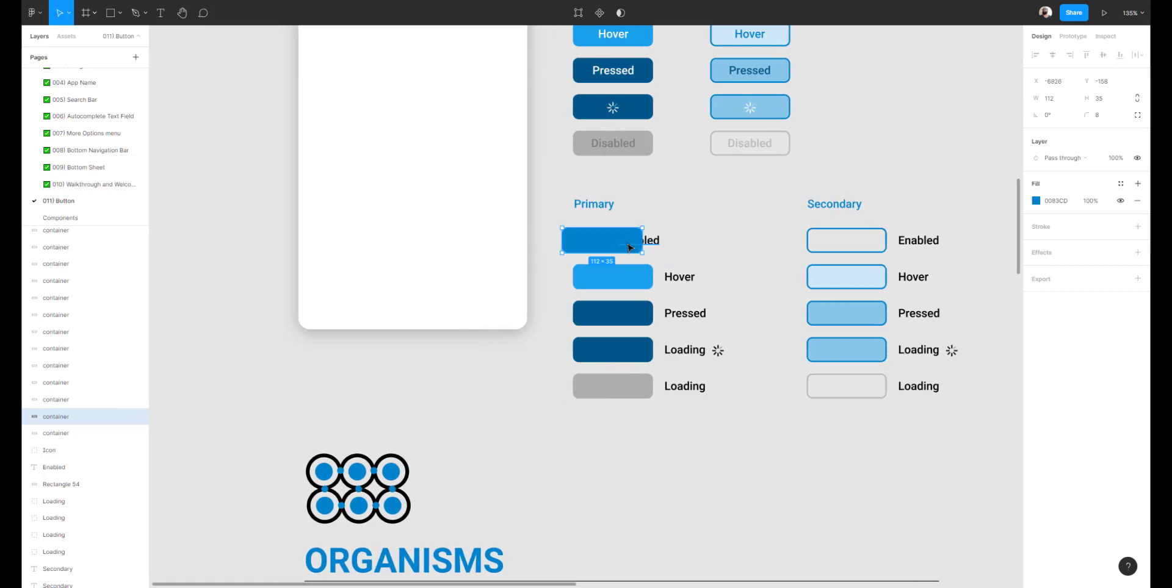
scroll(634, 238, up, 5)
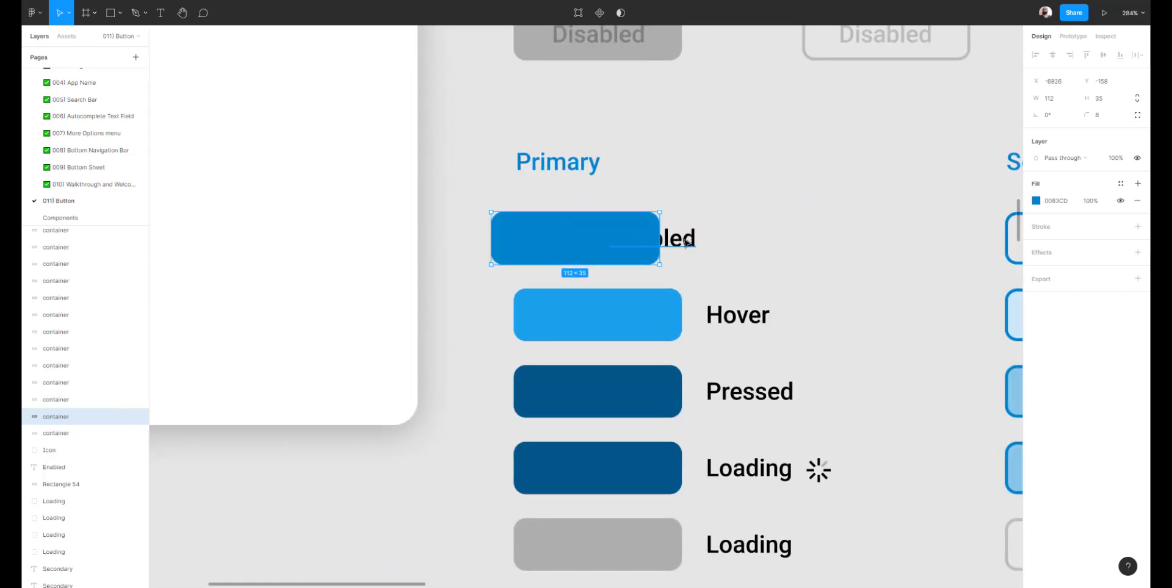
click(686, 243)
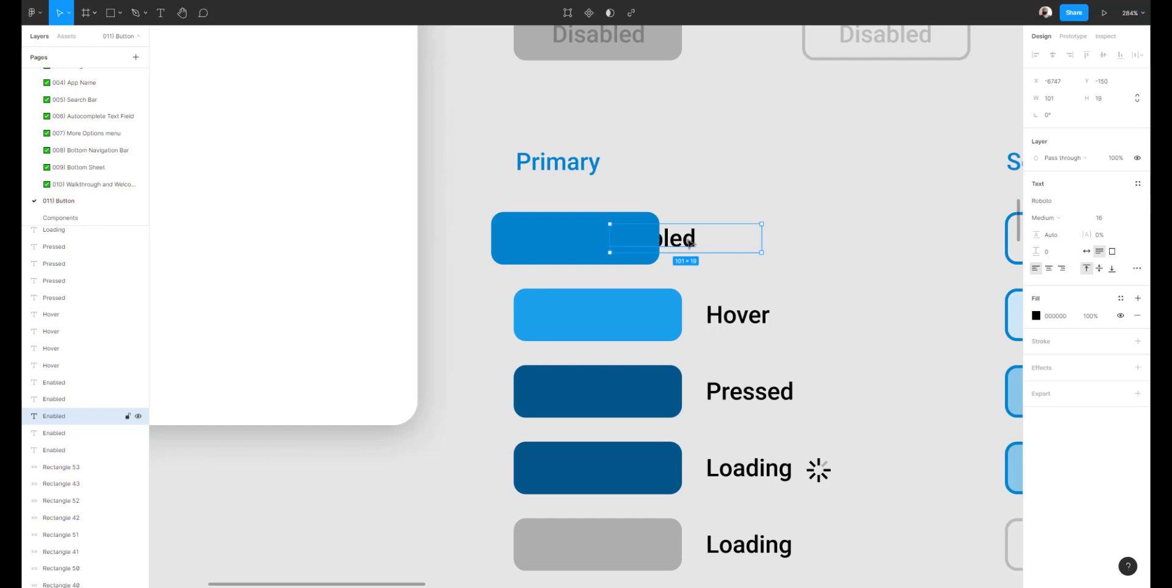
key(Delete)
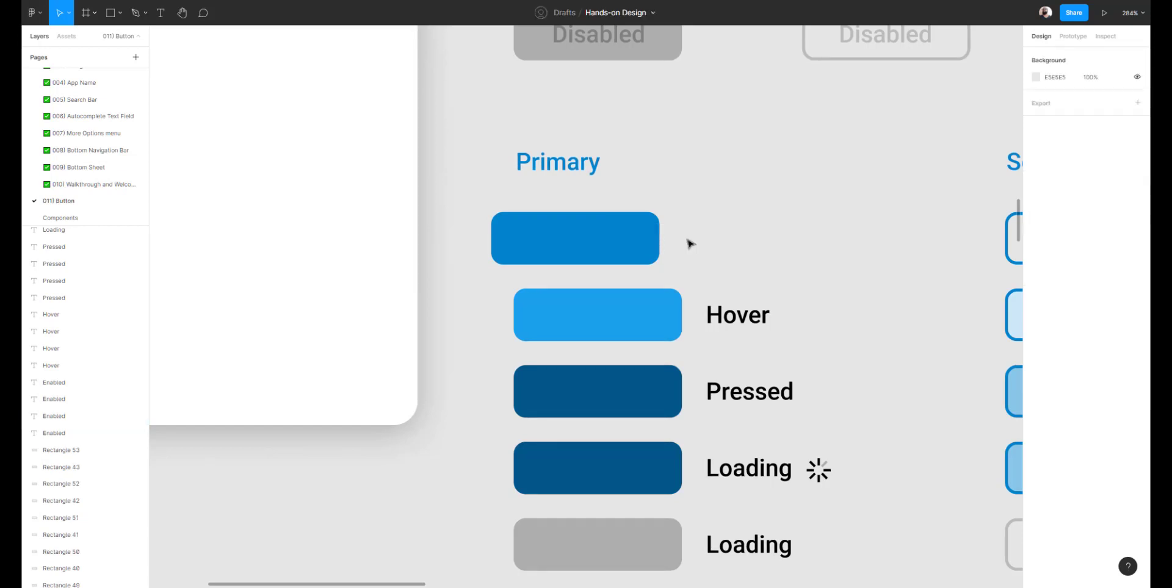
click(584, 242)
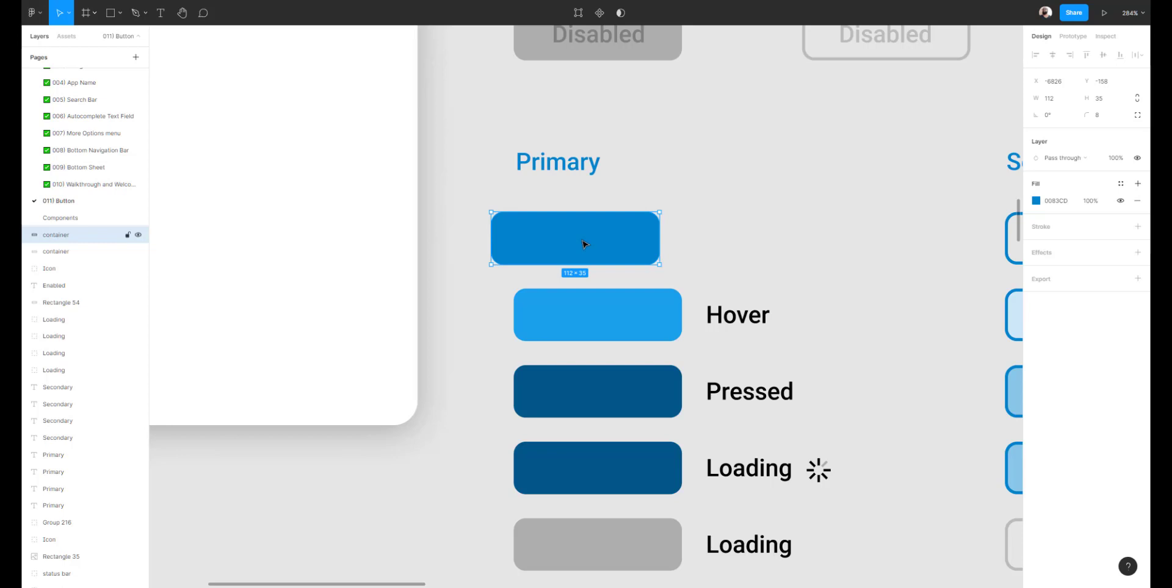
key(ctrl+v)
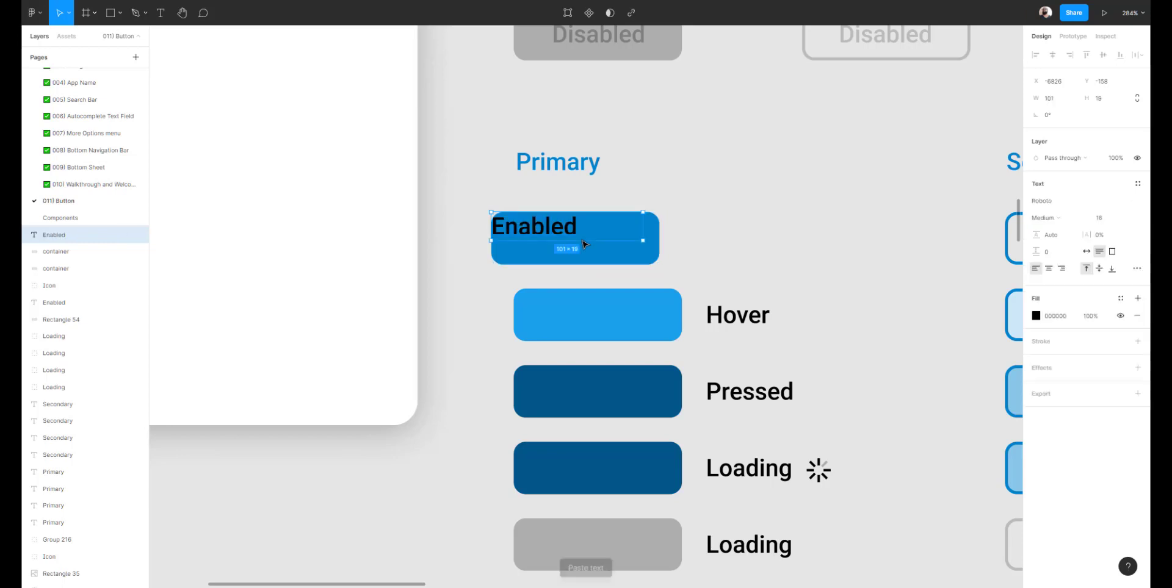
Center the pasted Enabled label horizontally on its blue primary container.
scroll(521, 230, up, 5)
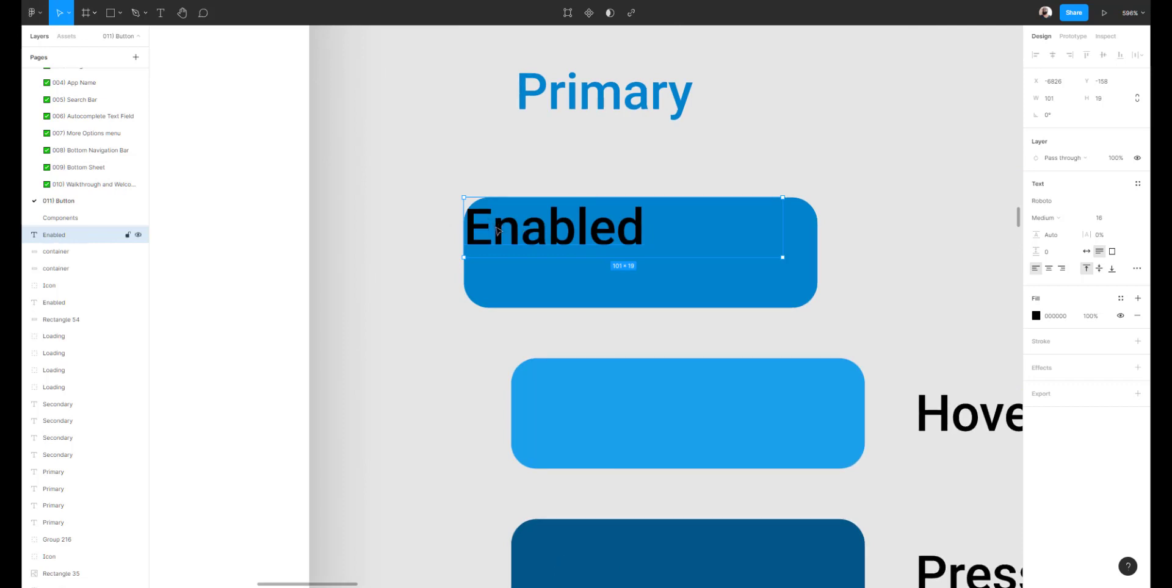
drag(497, 231, 515, 249)
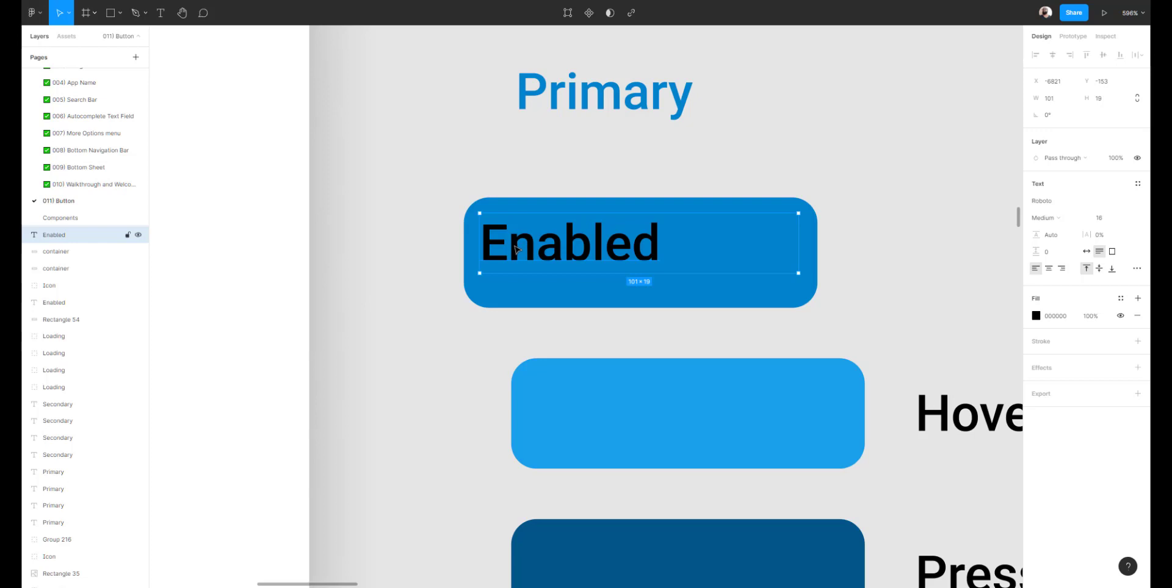
drag(515, 245, 498, 232)
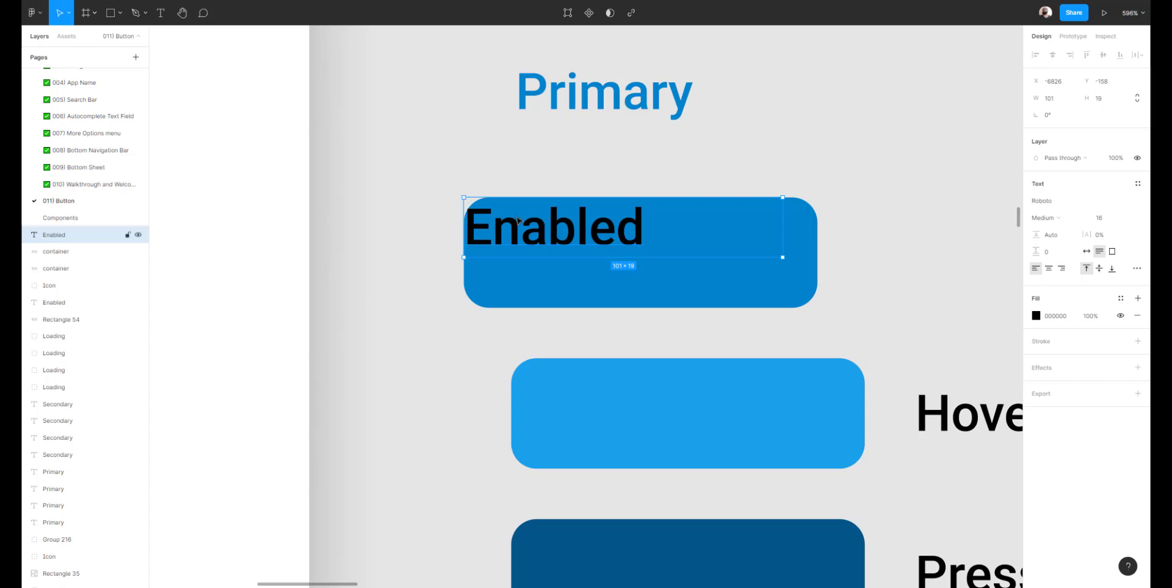
drag(434, 222, 667, 300)
click(1061, 57)
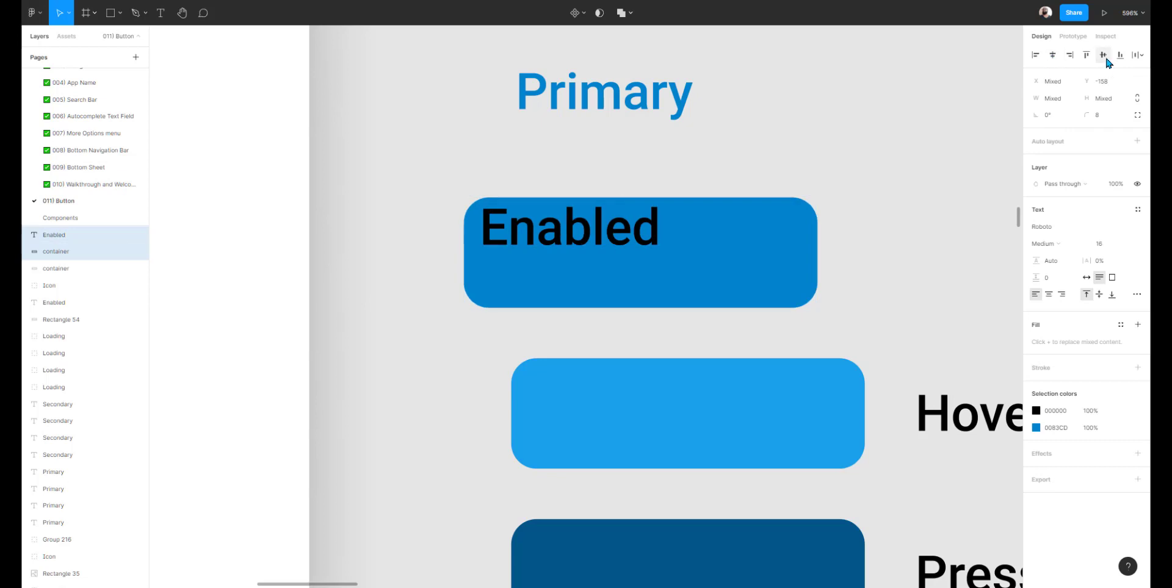
Centre the Enabled label vertically in its blue Primary button and set its text alignment to centre.
click(1103, 56)
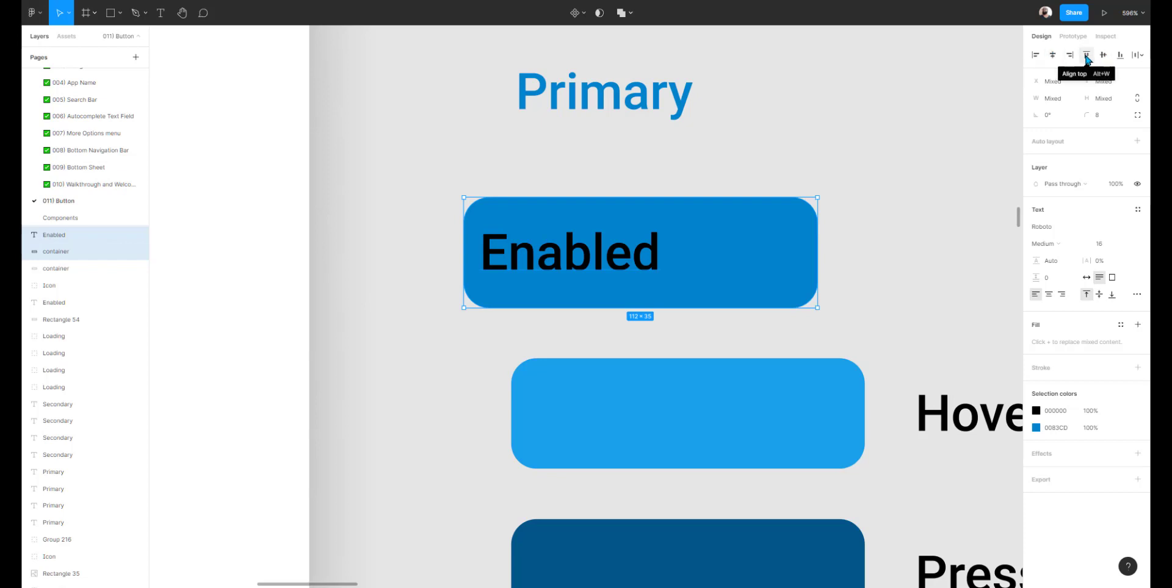
click(730, 173)
click(585, 263)
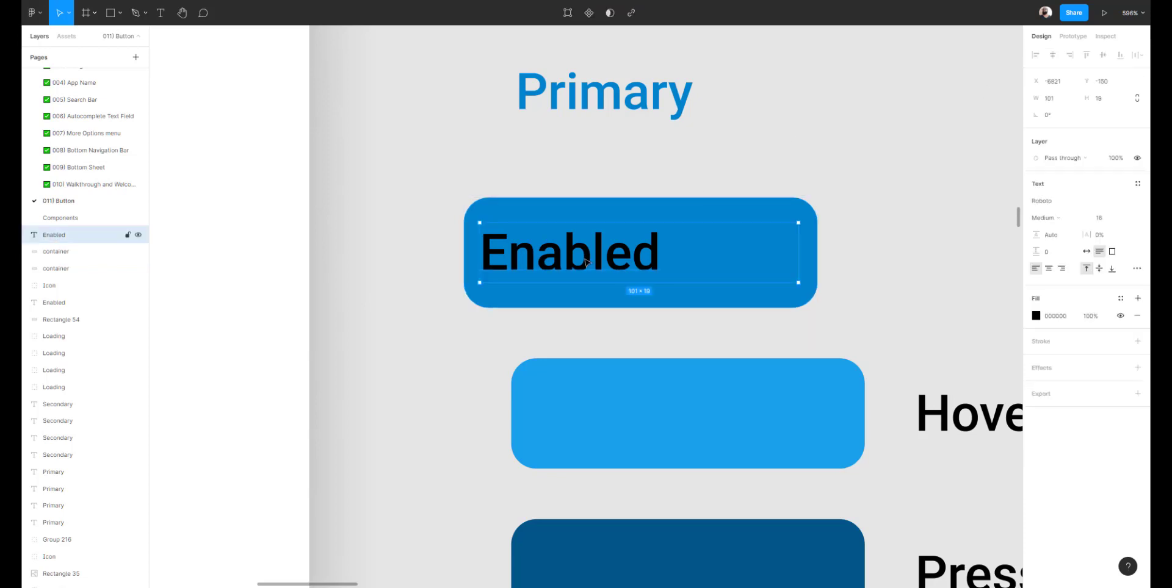
click(1049, 269)
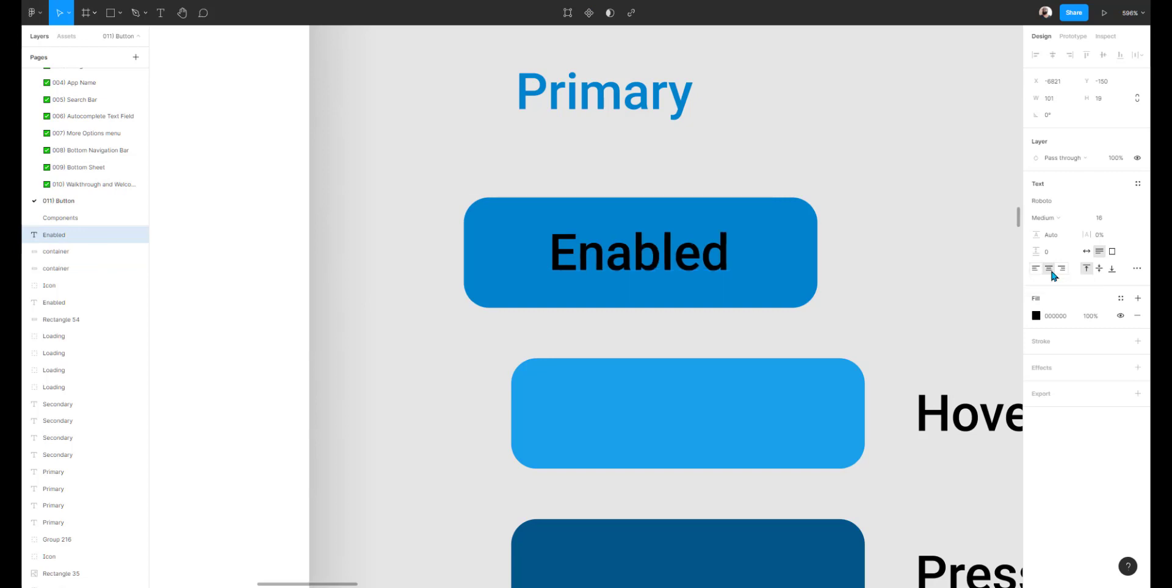
Change the Enabled label's fill colour to white (FFFFFF).
click(1036, 315)
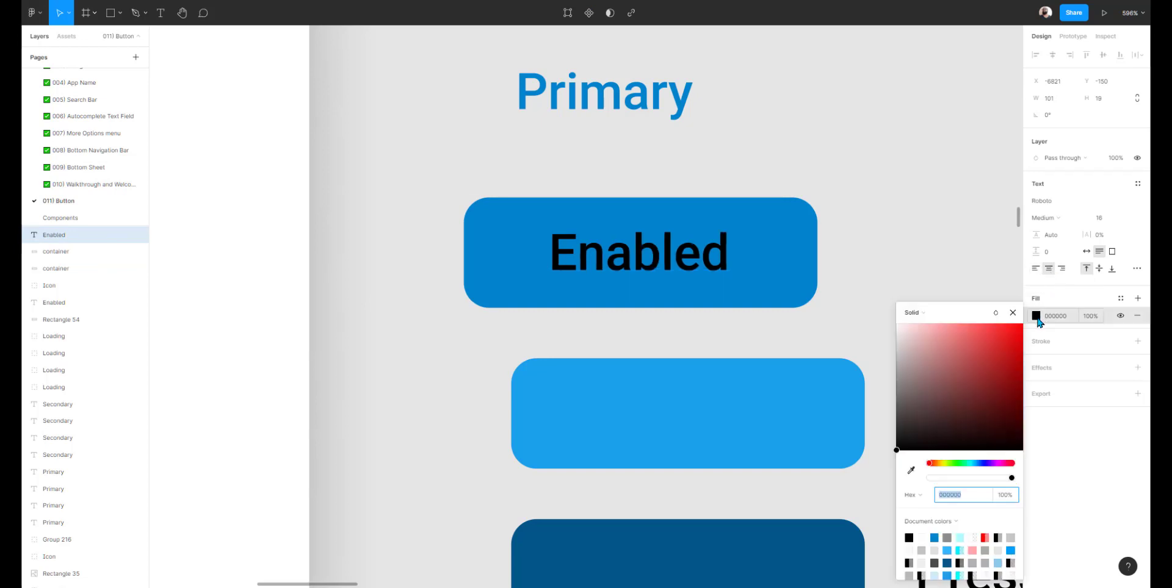
click(923, 538)
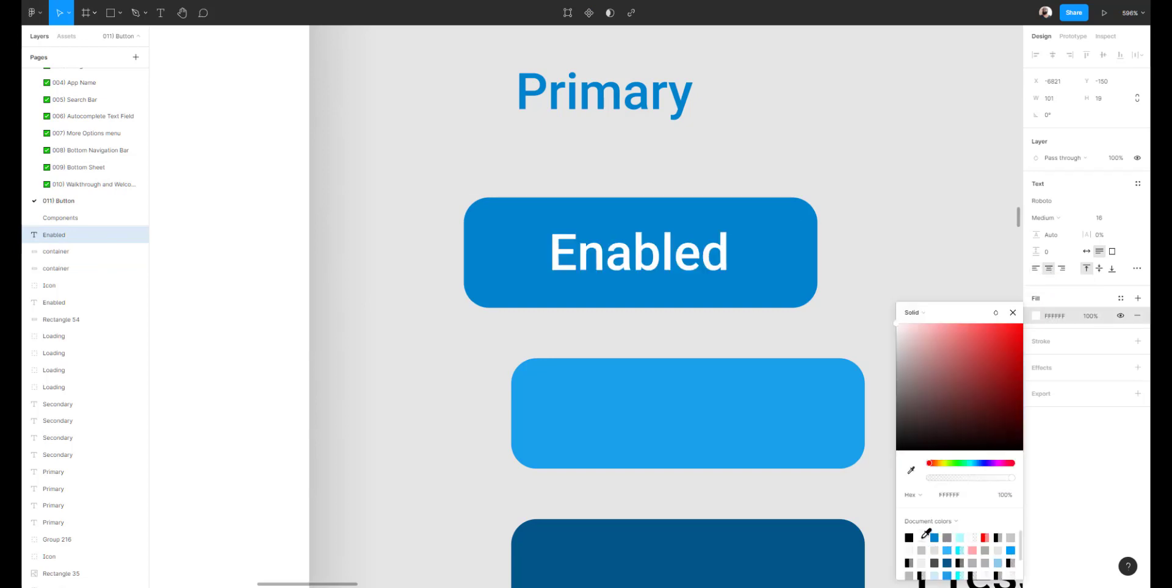
click(445, 303)
Cut the Hover label beside the lower Primary set in Molecules and paste it onto the light blue button.
scroll(486, 263, down, 5)
scroll(497, 254, down, 5)
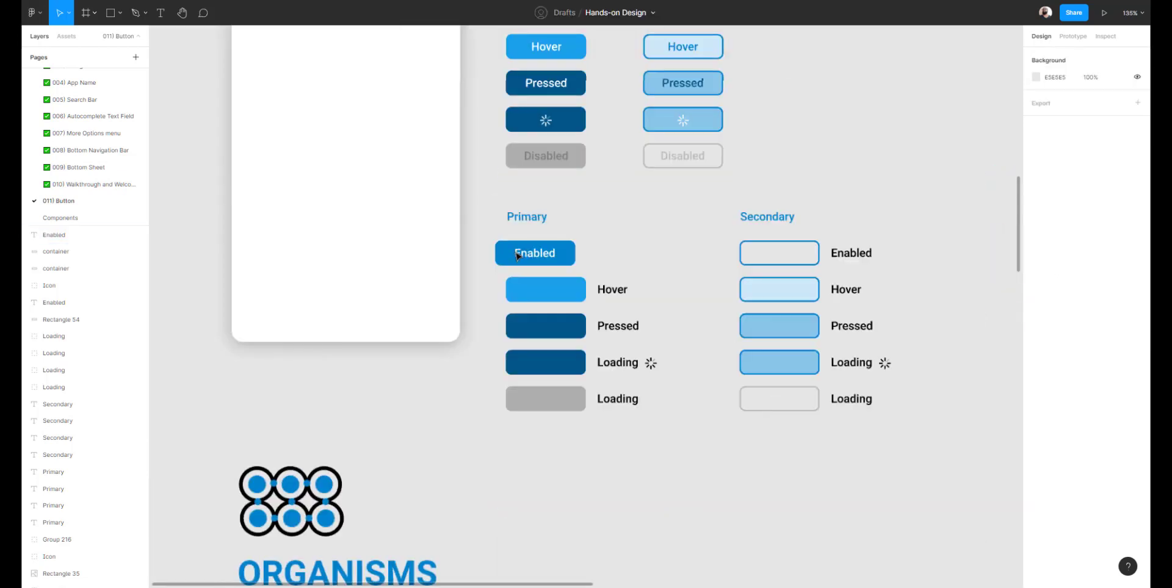
scroll(519, 257, up, 3)
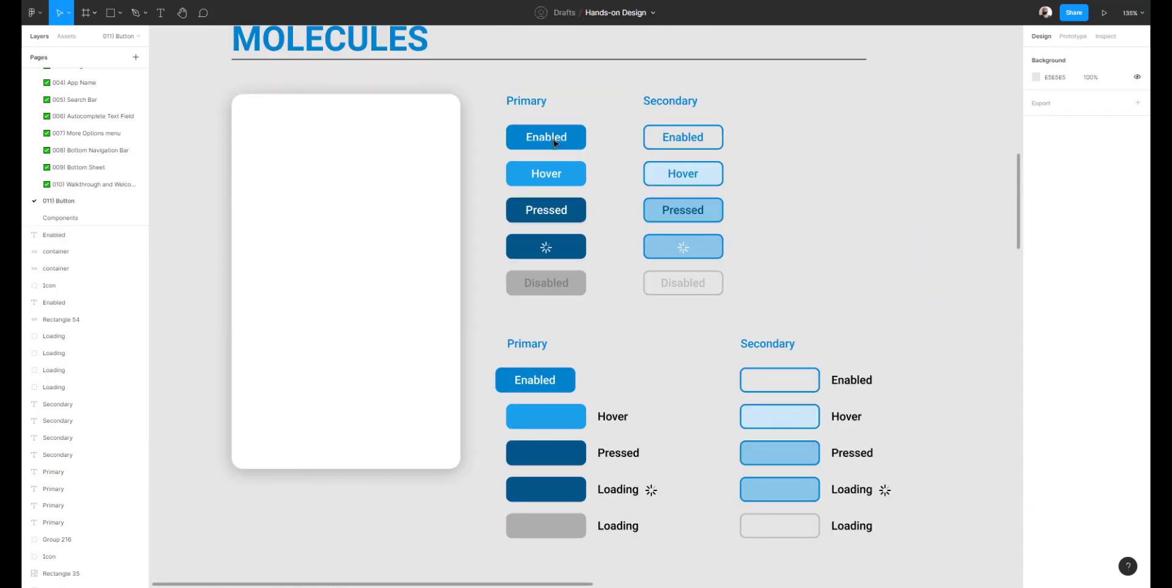
scroll(629, 357, down, 2)
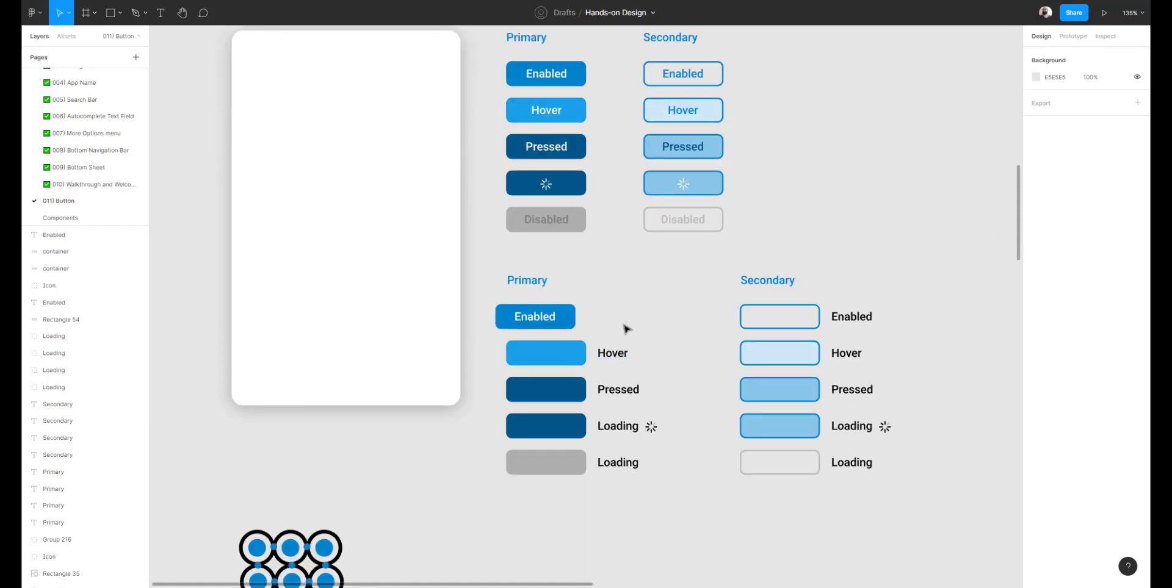
scroll(626, 329, down, 4)
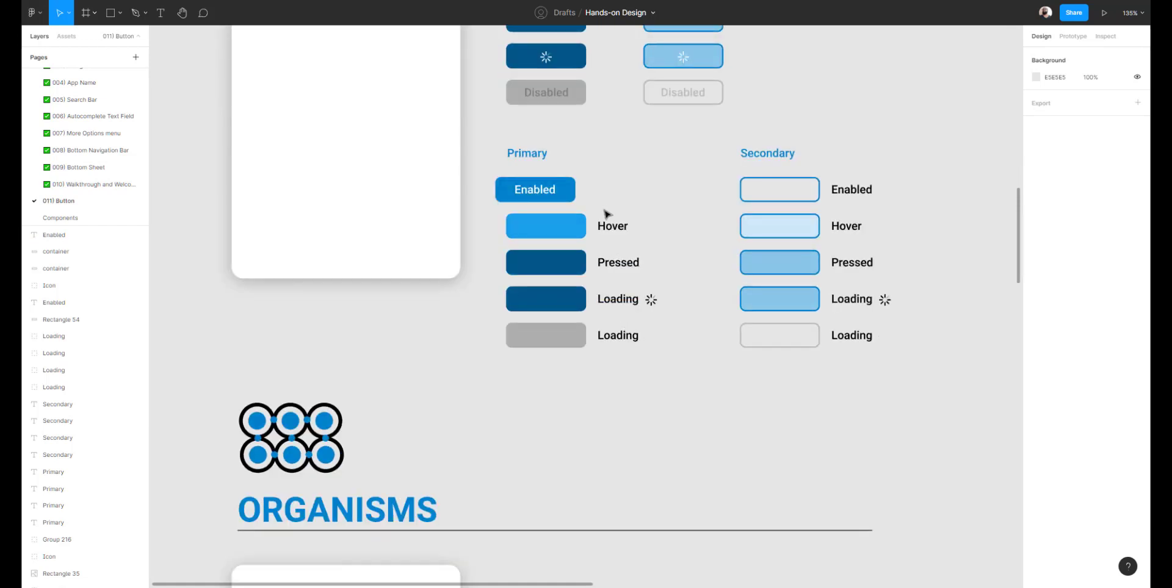
scroll(604, 210, up, 4)
drag(597, 216, 651, 178)
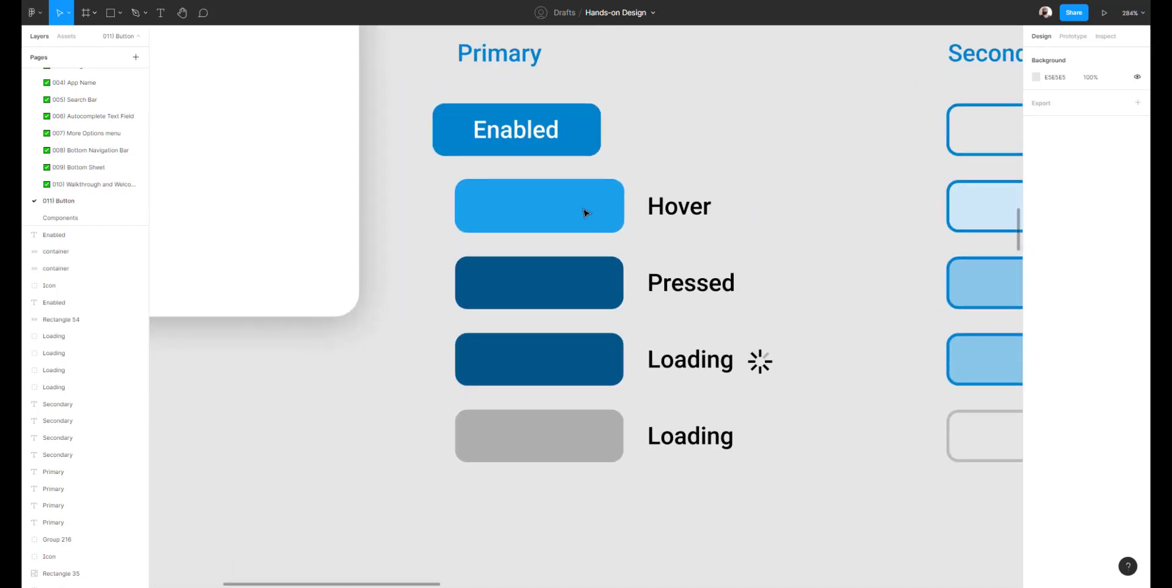
click(679, 206)
key(Delete)
click(552, 216)
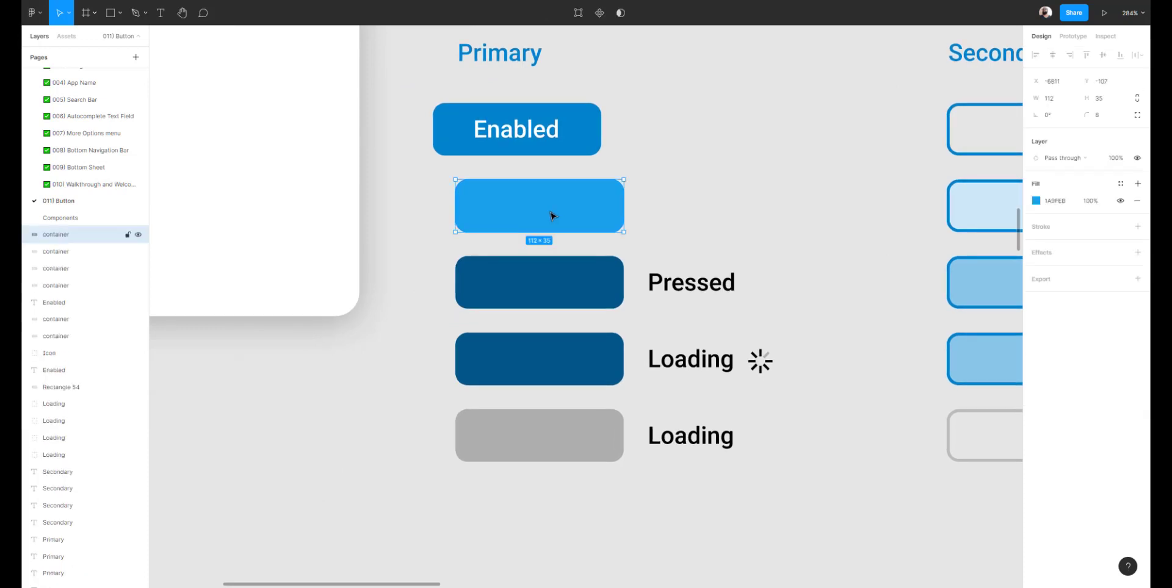
key(ctrl+v)
Cut the Pressed label and paste it onto the dark blue Primary button below Hover.
click(657, 275)
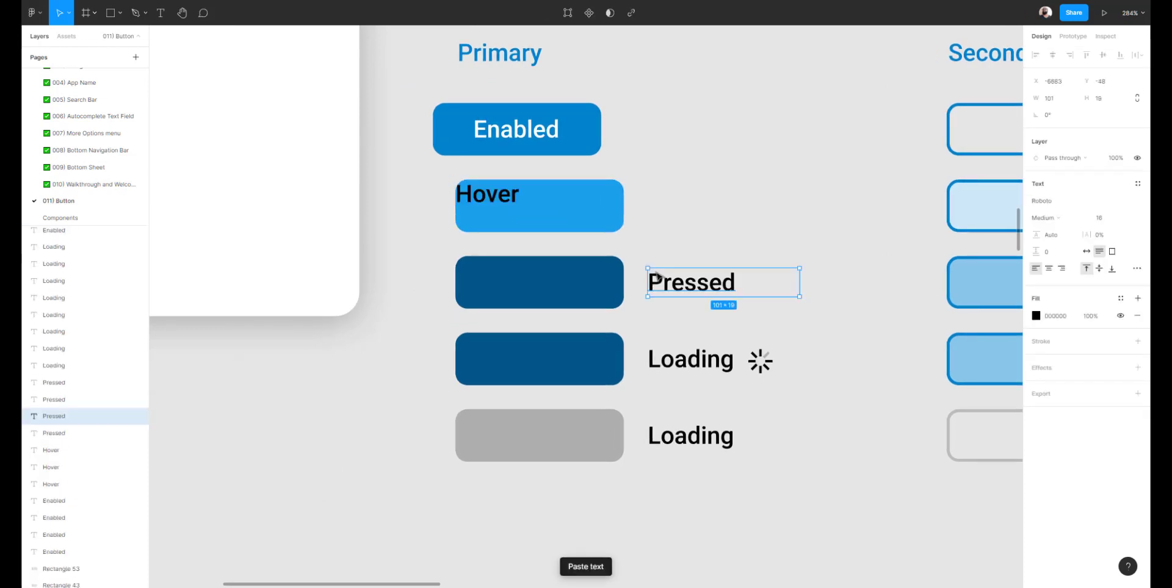
key(Delete)
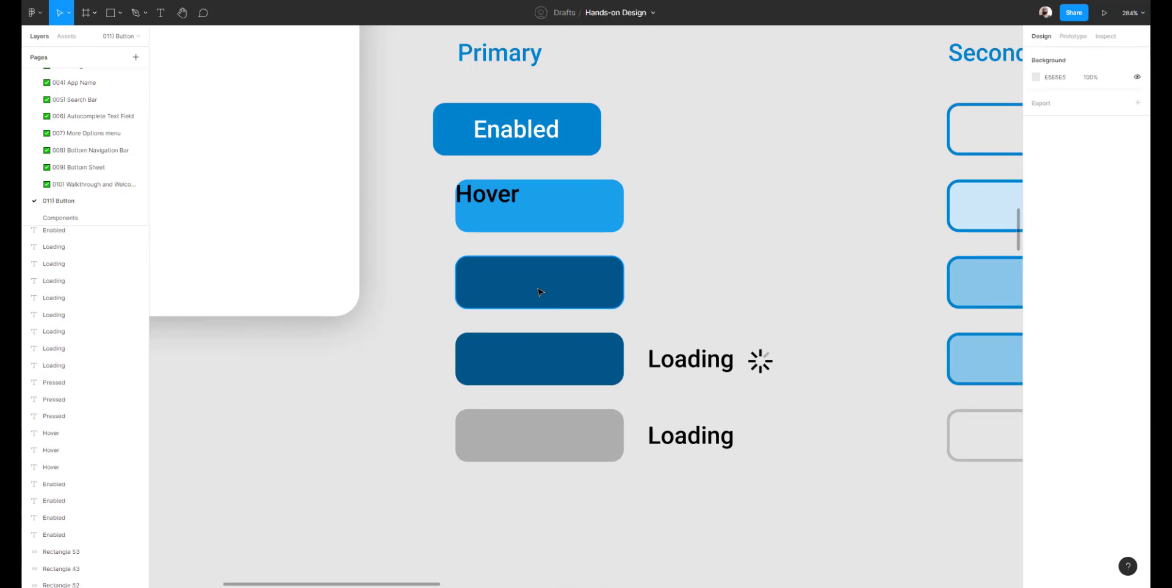
click(539, 292)
key(ctrl+v)
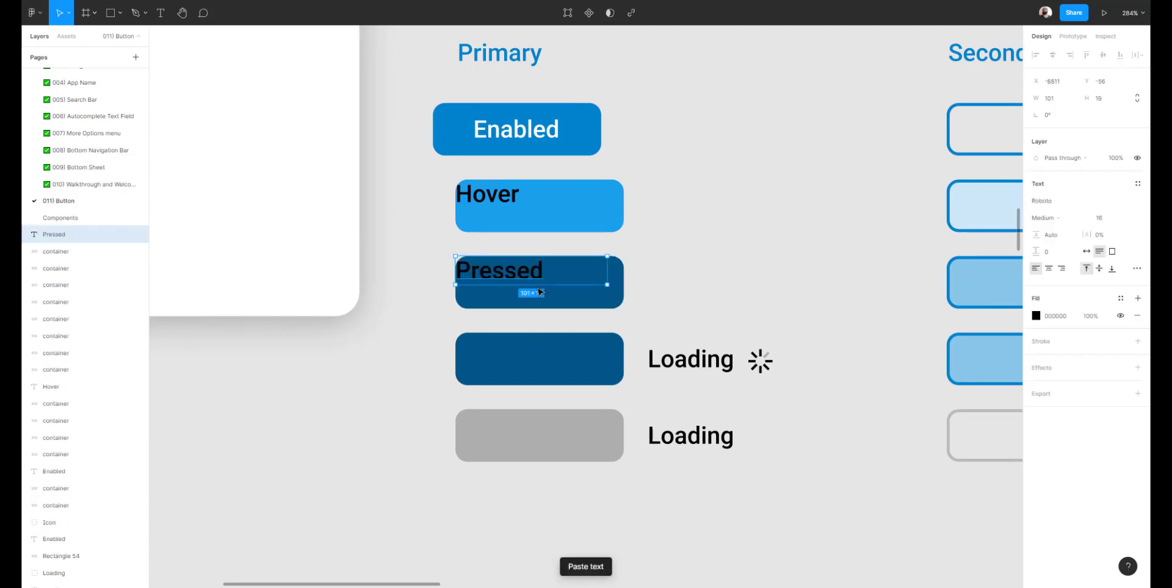
Remove the Loading text beside the second dark blue Primary button, keeping its spinner icon.
click(704, 365)
scroll(678, 246, up, 5)
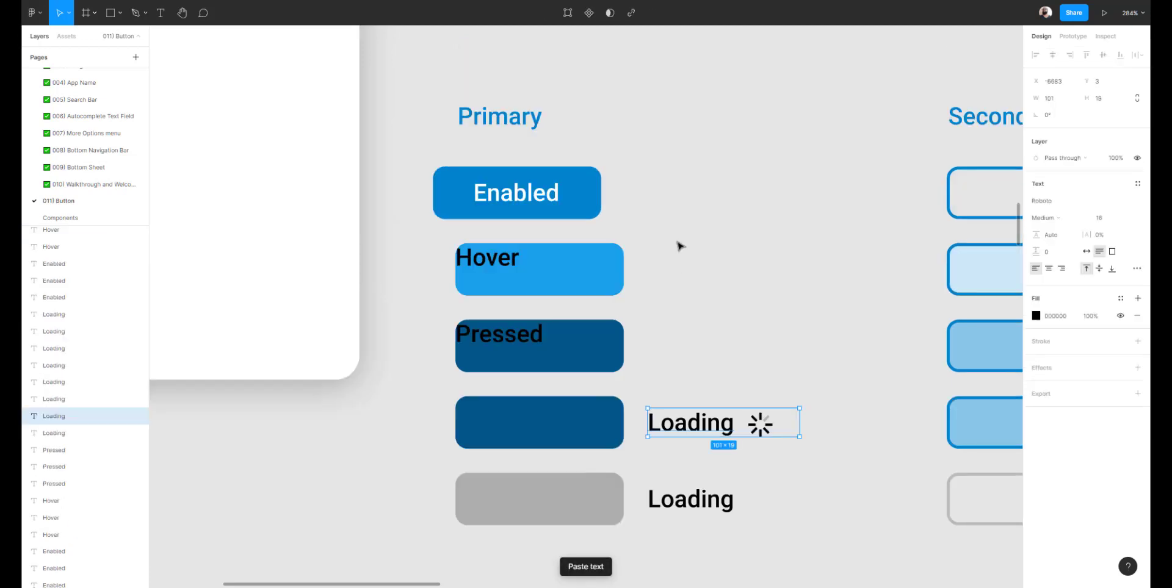
scroll(678, 246, down, 5)
click(685, 249)
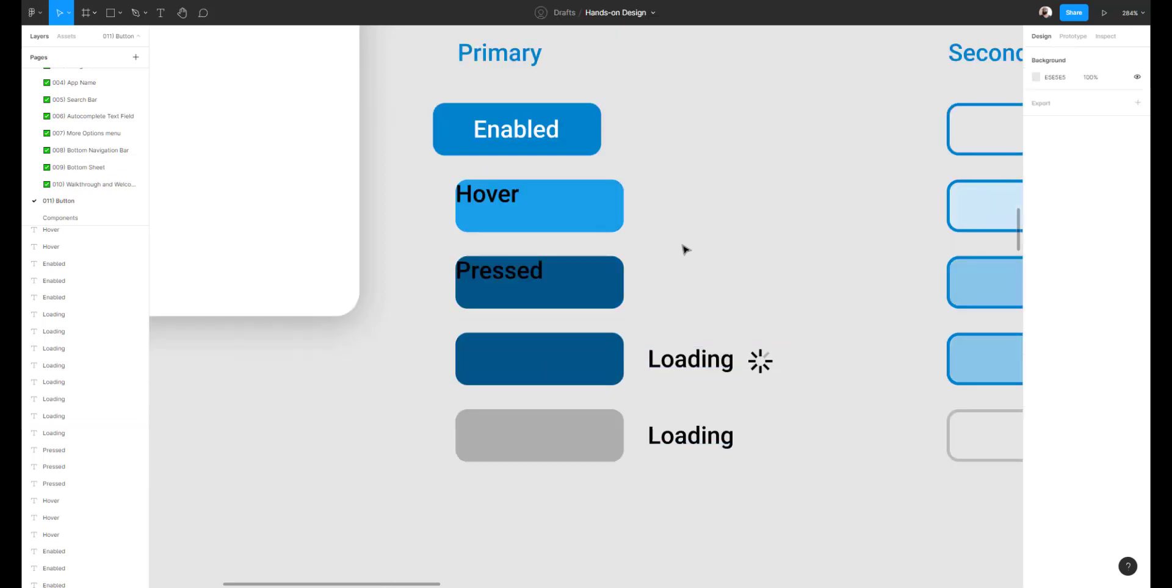
click(724, 366)
key(Delete)
Cut the loading spinner icon and paste it onto the second dark blue Primary button.
click(757, 362)
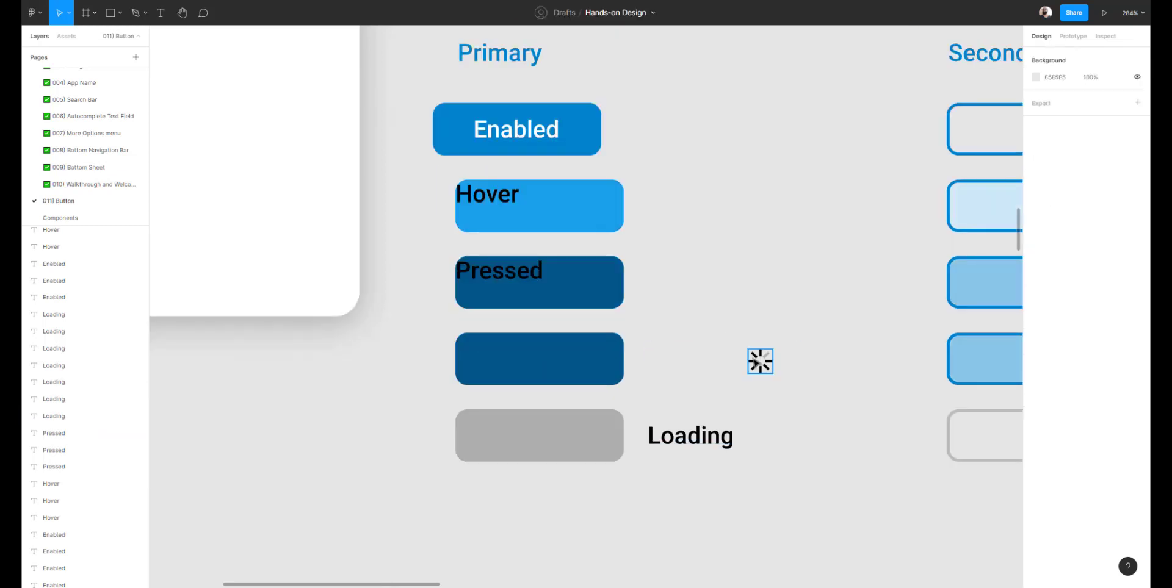
click(757, 362)
key(Delete)
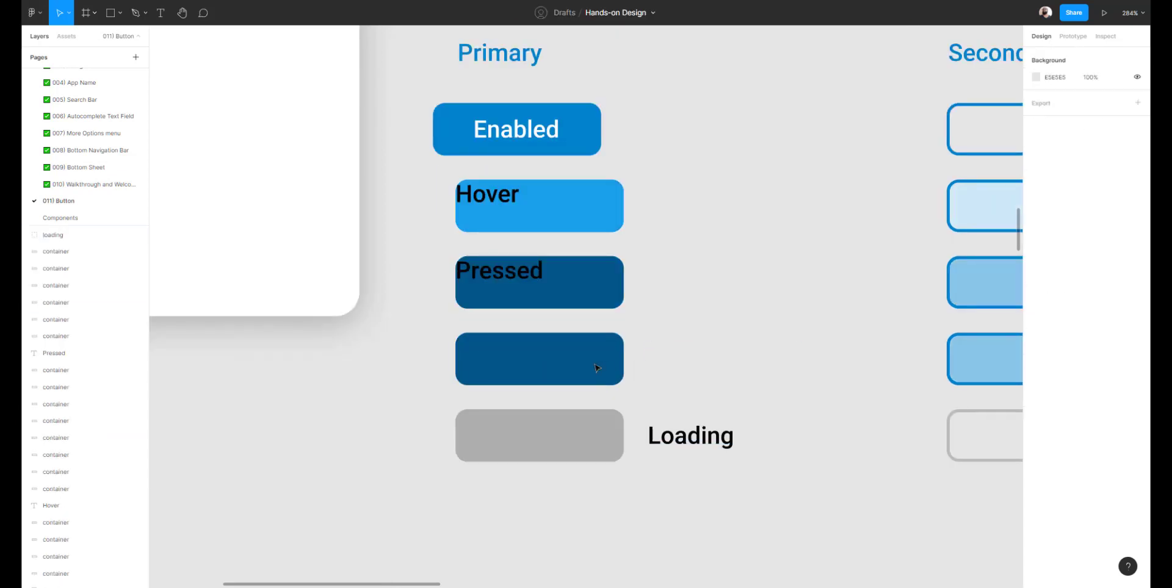
click(595, 368)
key(ctrl+v)
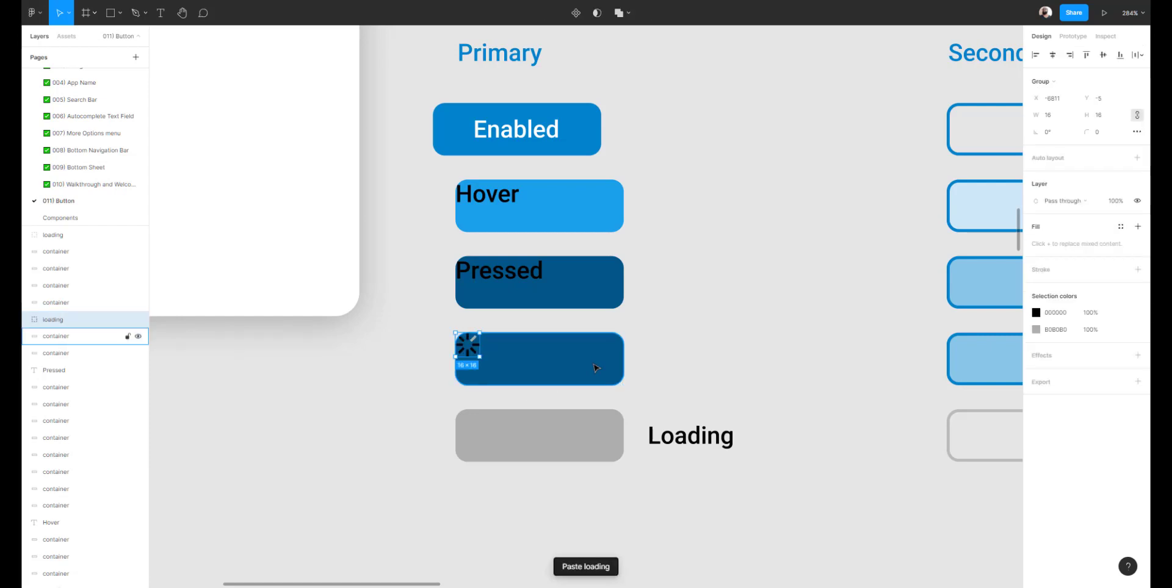
Cut the Loading label beside the grey Primary button and paste it onto that button.
click(659, 431)
scroll(627, 339, up, 2)
scroll(627, 340, up, 3)
scroll(627, 340, down, 4)
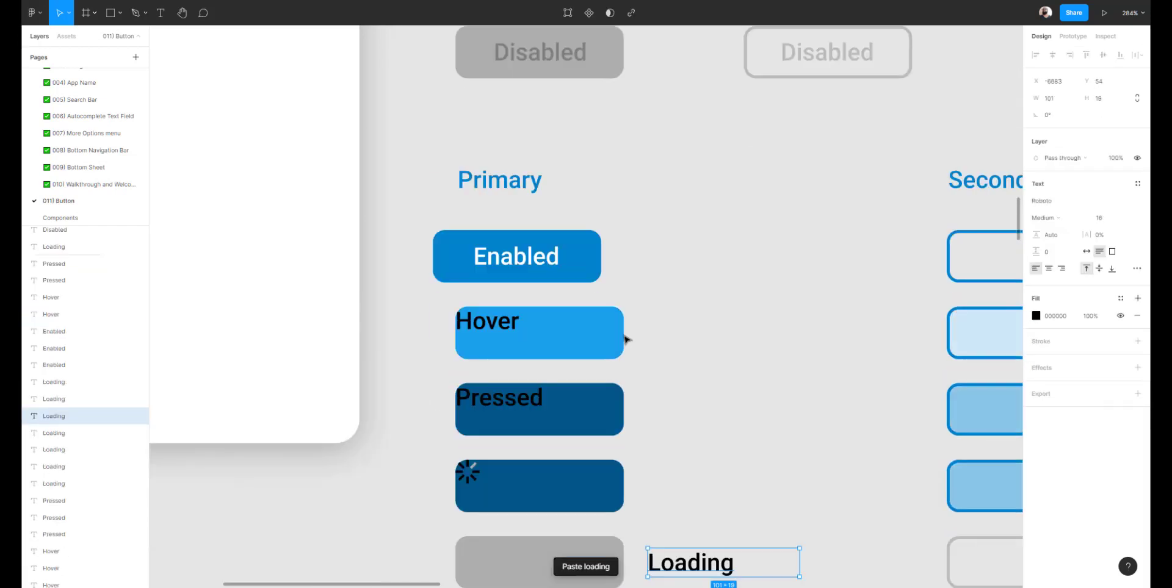
key(Delete)
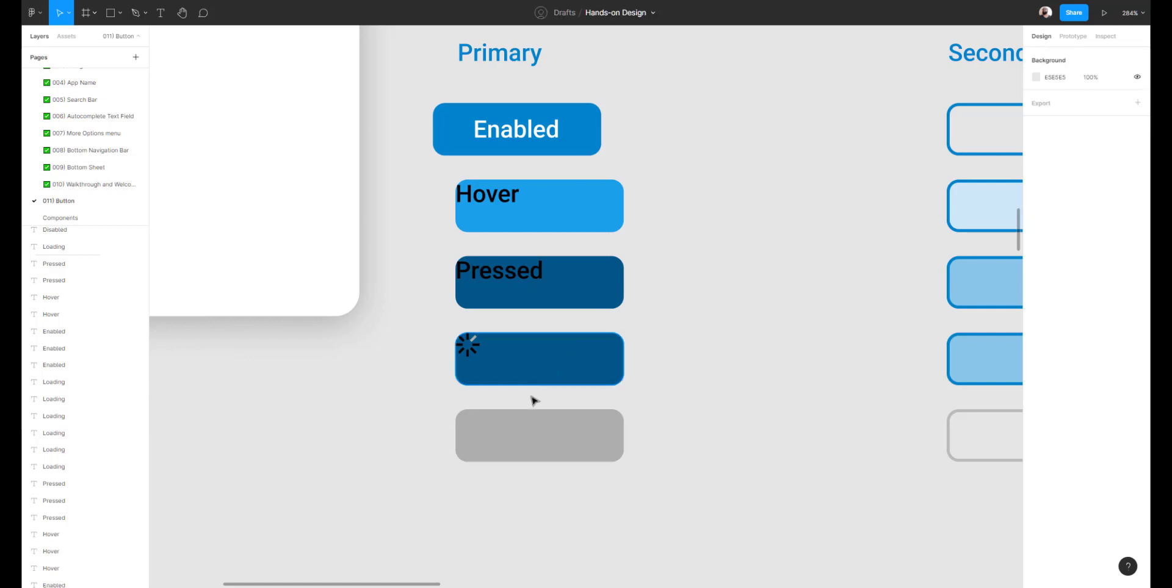
click(507, 432)
key(ctrl+v)
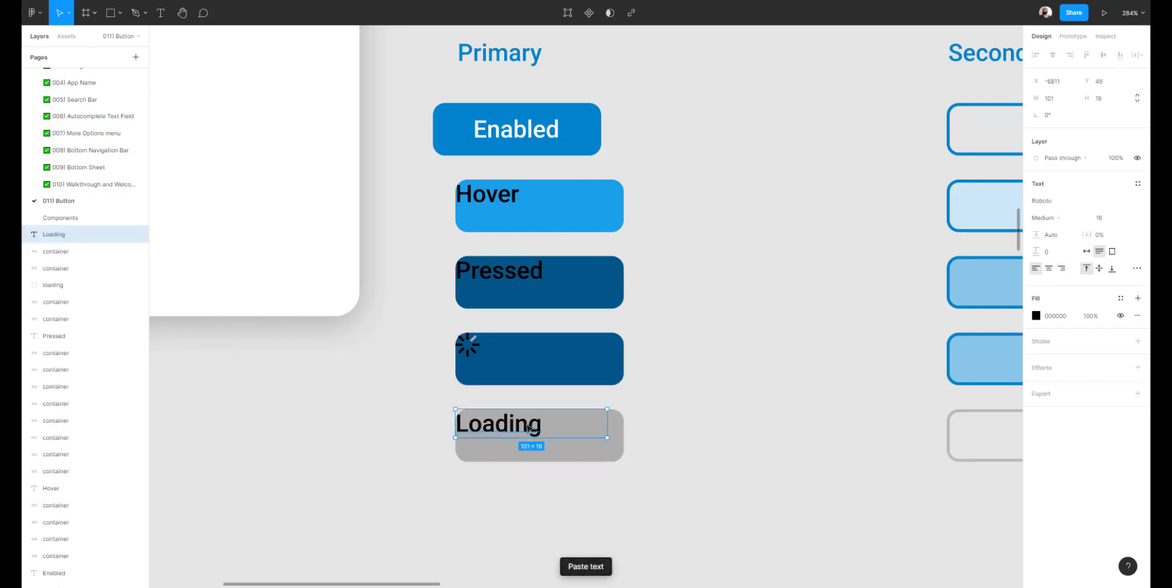
In the second Atoms set, change the label beside the grey Primary button to "Disabled".
scroll(533, 431, down, 5)
scroll(533, 379, down, 3)
scroll(583, 263, up, 2)
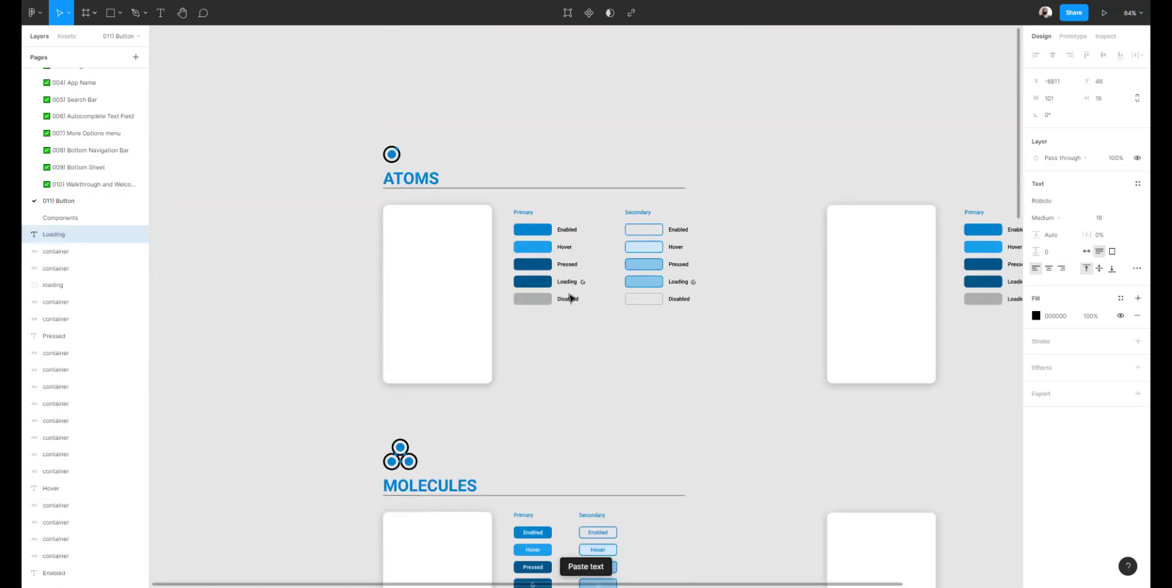
scroll(570, 299, up, 5)
scroll(571, 299, down, 5)
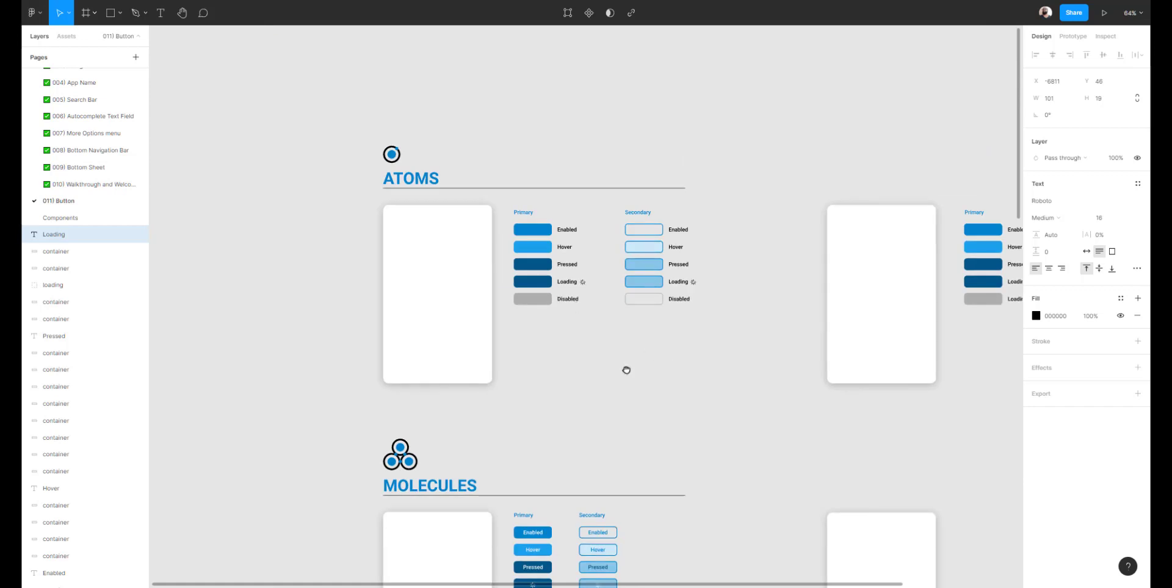
scroll(626, 371, right, 5)
double_click(820, 295)
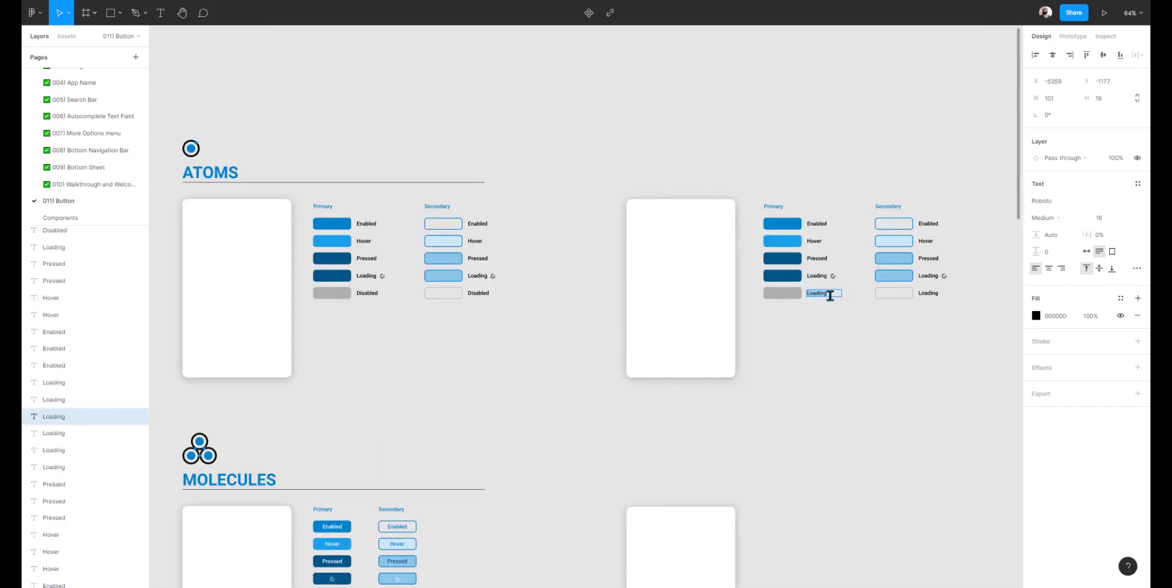
text(Disabled)
Change the label beside the last Secondary button in the second Atoms set to "Disabled".
double_click(929, 294)
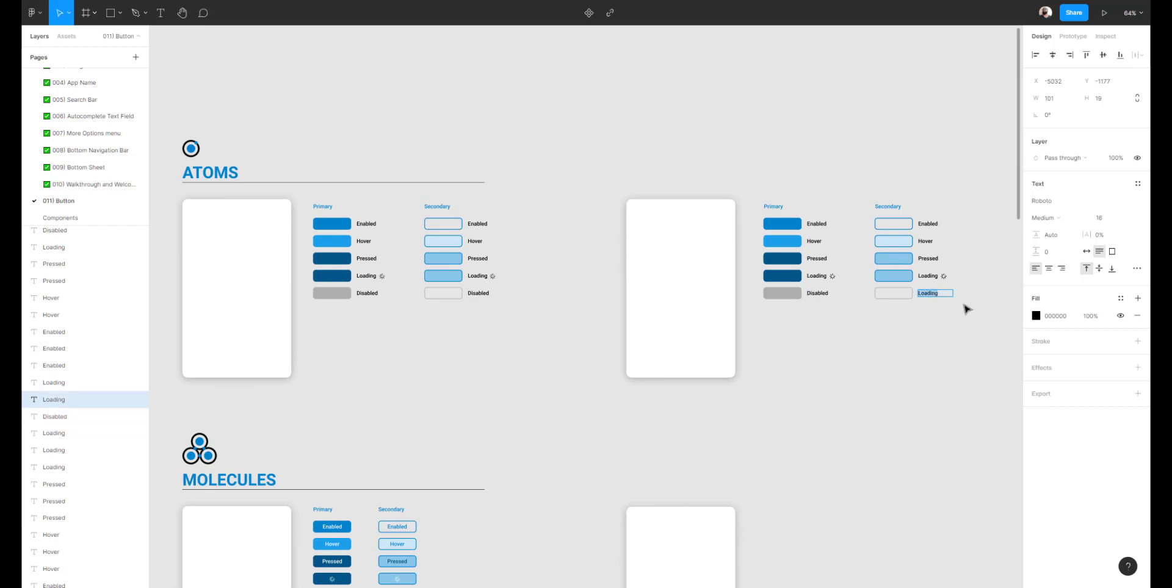
key(ctrl+v)
click(928, 339)
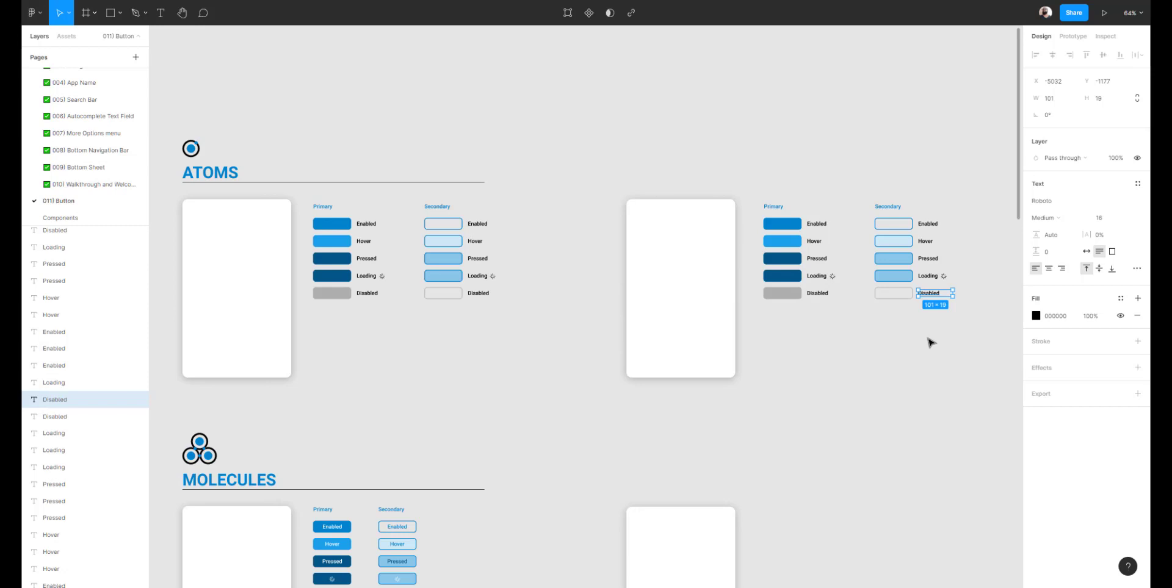
click(609, 403)
Set the fill of the Hover, Pressed and Loading labels on the Molecules Primary buttons to white (FFFFFF).
scroll(552, 375, down, 2)
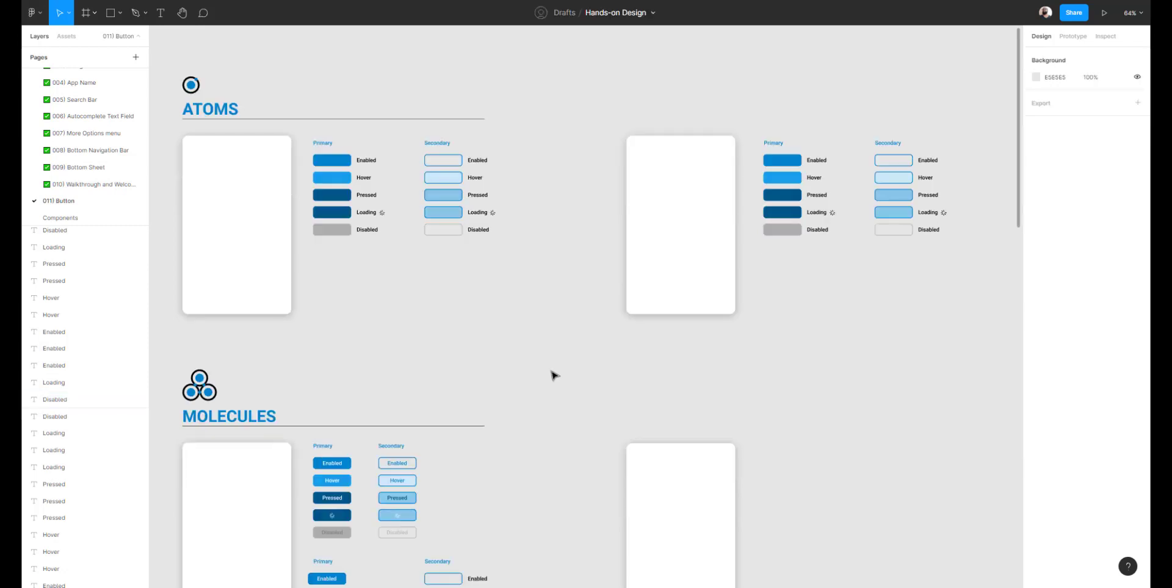
drag(455, 337, 648, 36)
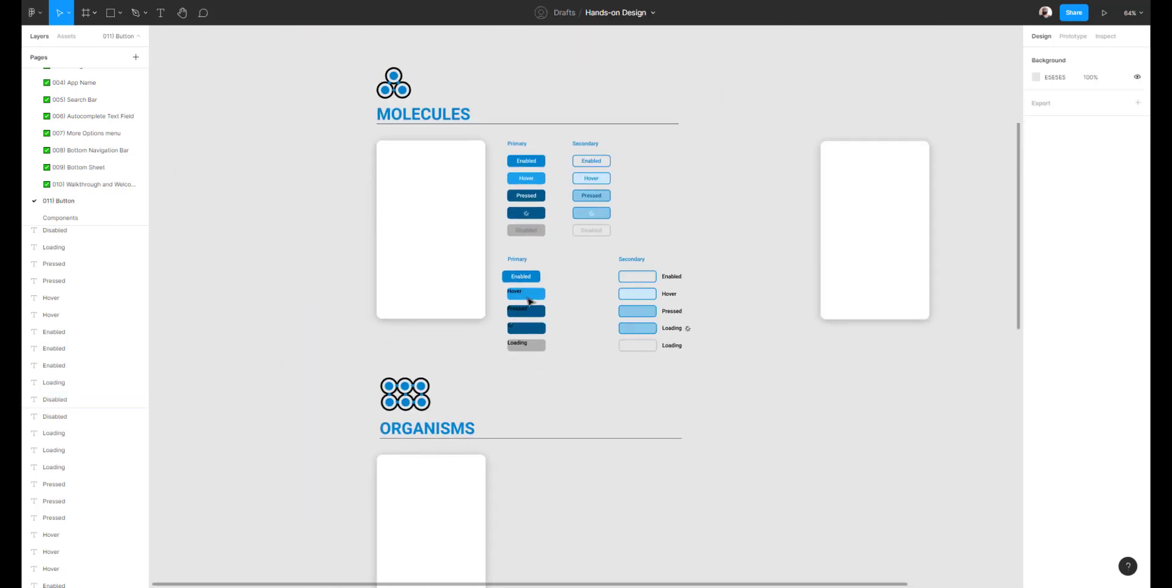
scroll(489, 290, up, 3)
scroll(486, 293, up, 6)
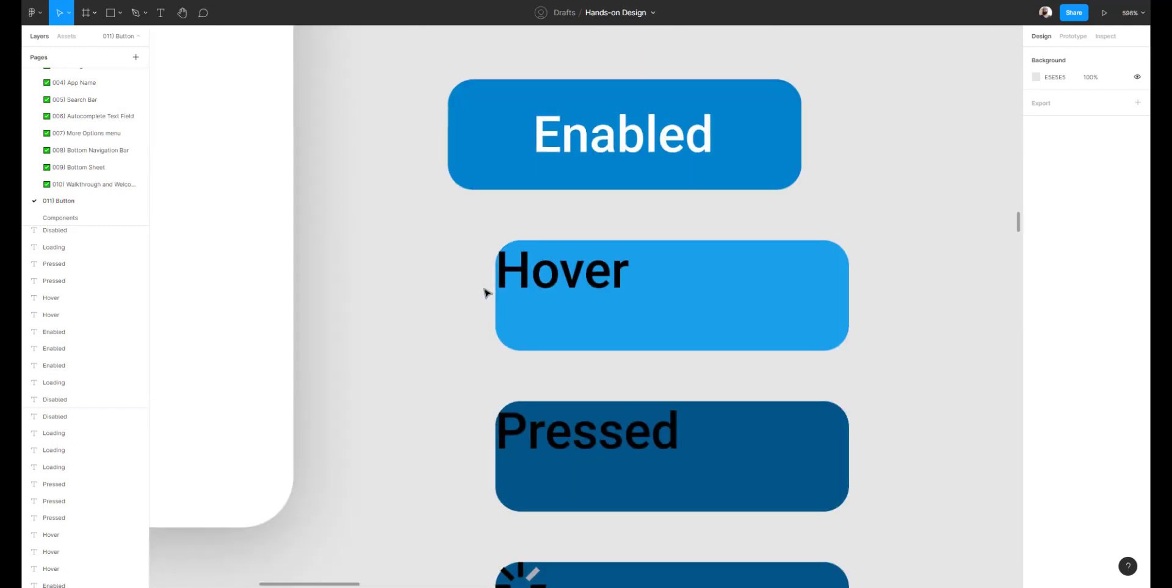
scroll(476, 294, down, 3)
scroll(459, 269, down, 2)
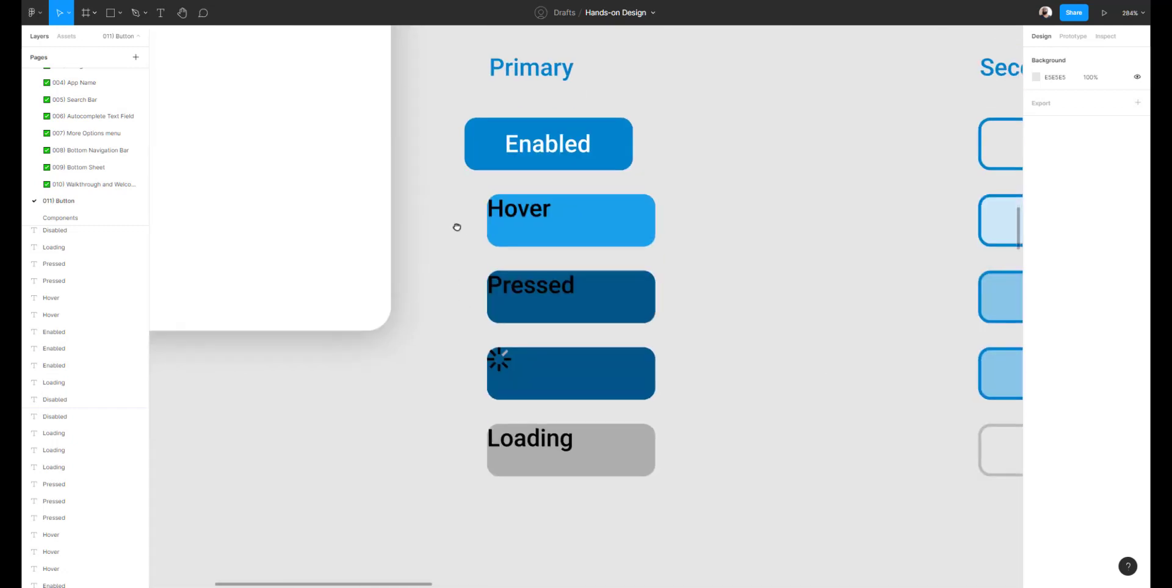
click(521, 206)
shift+click(530, 274)
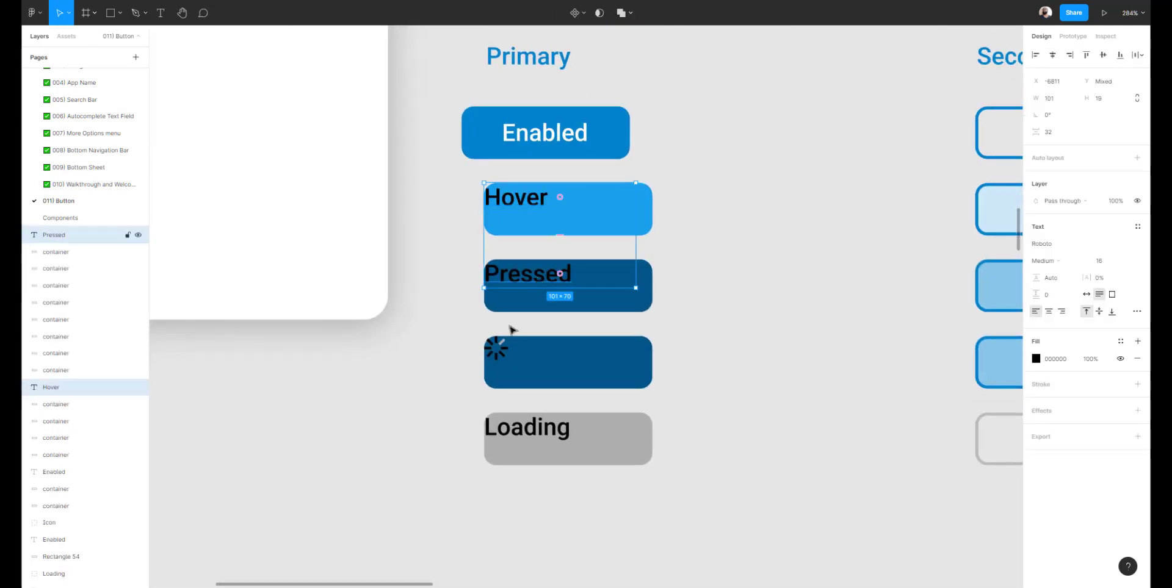
shift+click(512, 424)
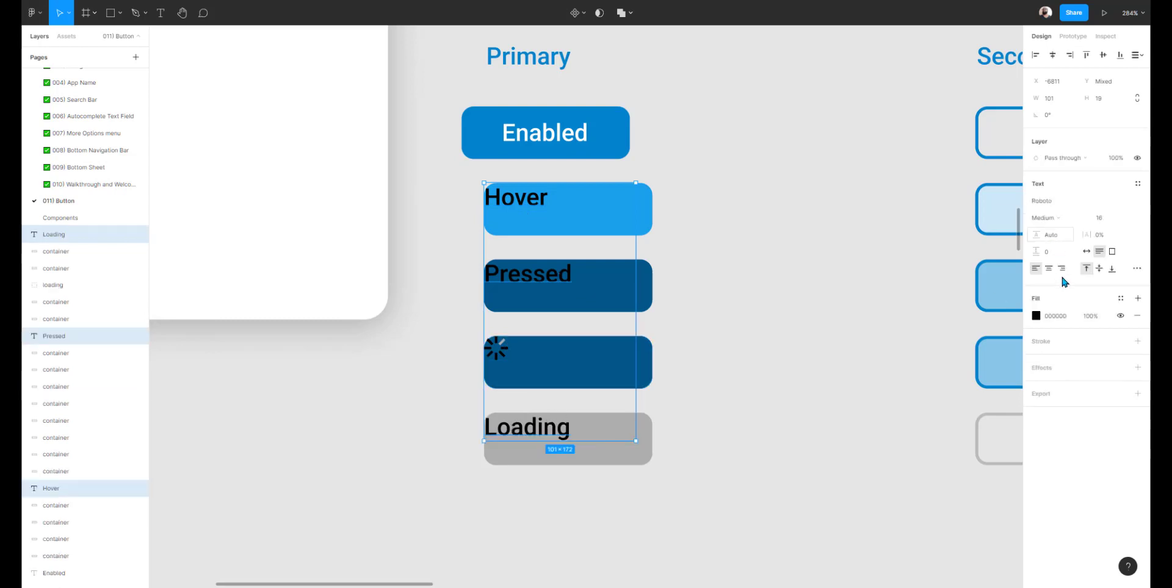
click(1038, 319)
drag(968, 393, 850, 291)
click(760, 210)
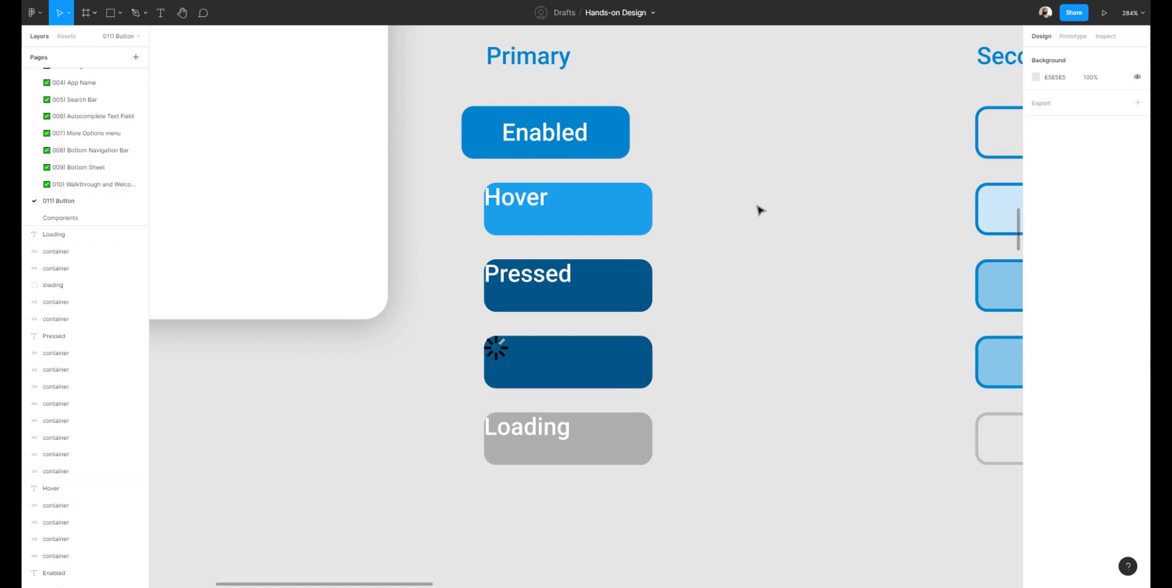
Centre-align the text of the Hover, Pressed and Loading labels on the Molecules Primary buttons.
click(553, 205)
shift+click(538, 286)
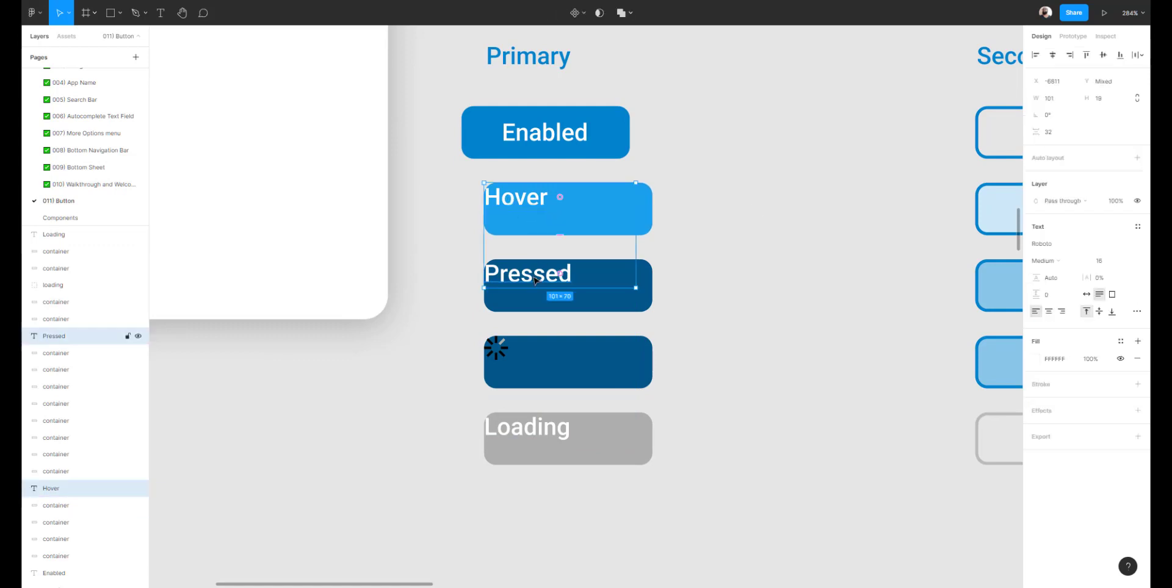
shift+click(526, 423)
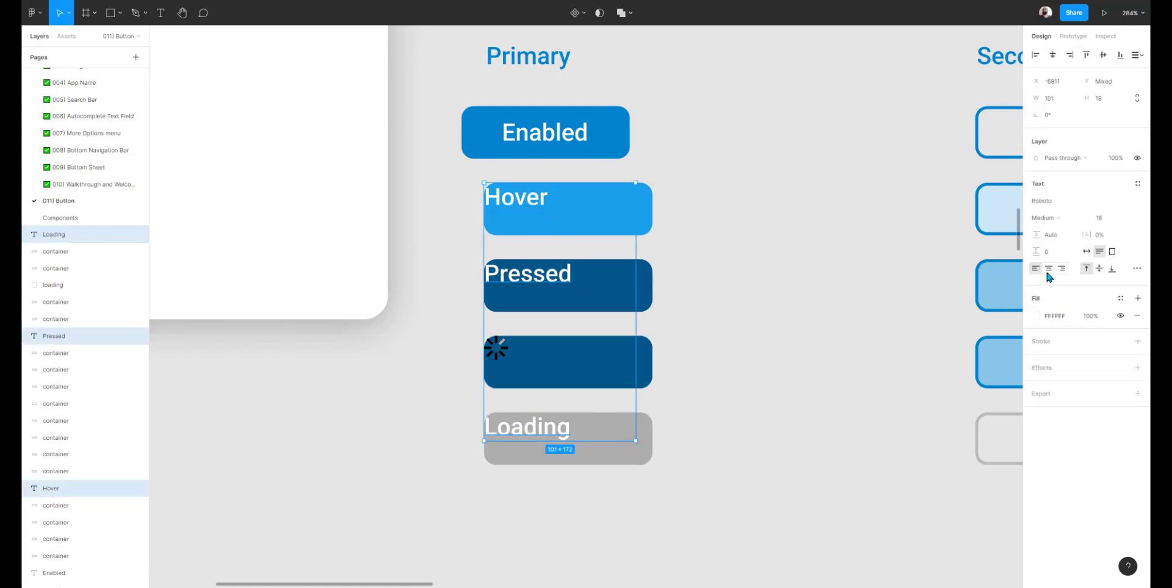
click(1048, 270)
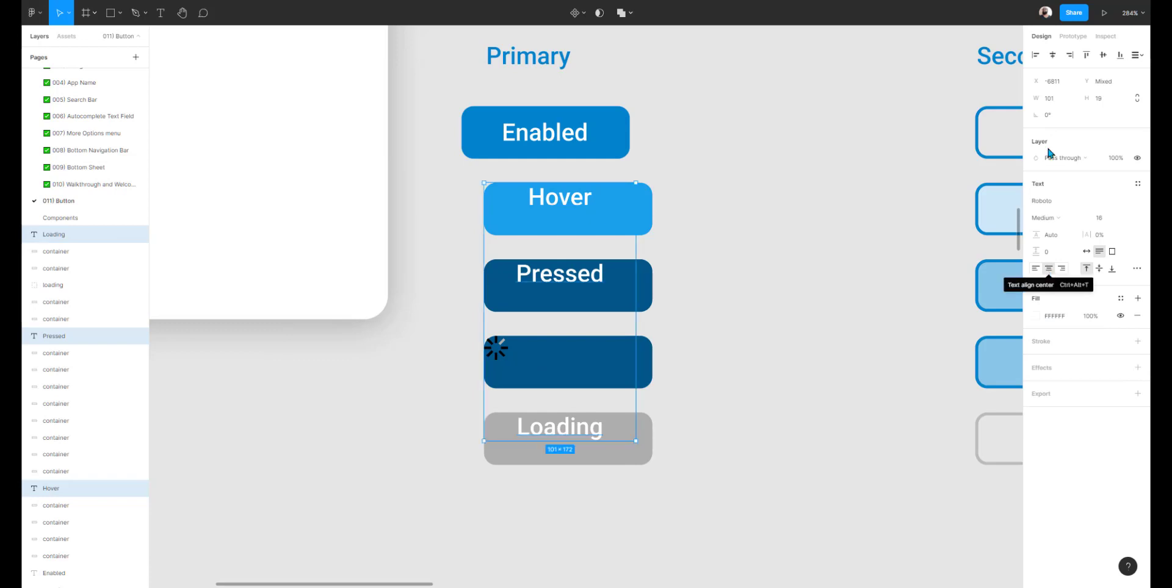
click(860, 165)
Centre the Hover and Pressed labels horizontally and vertically within their Molecules Primary button containers.
drag(443, 205, 549, 206)
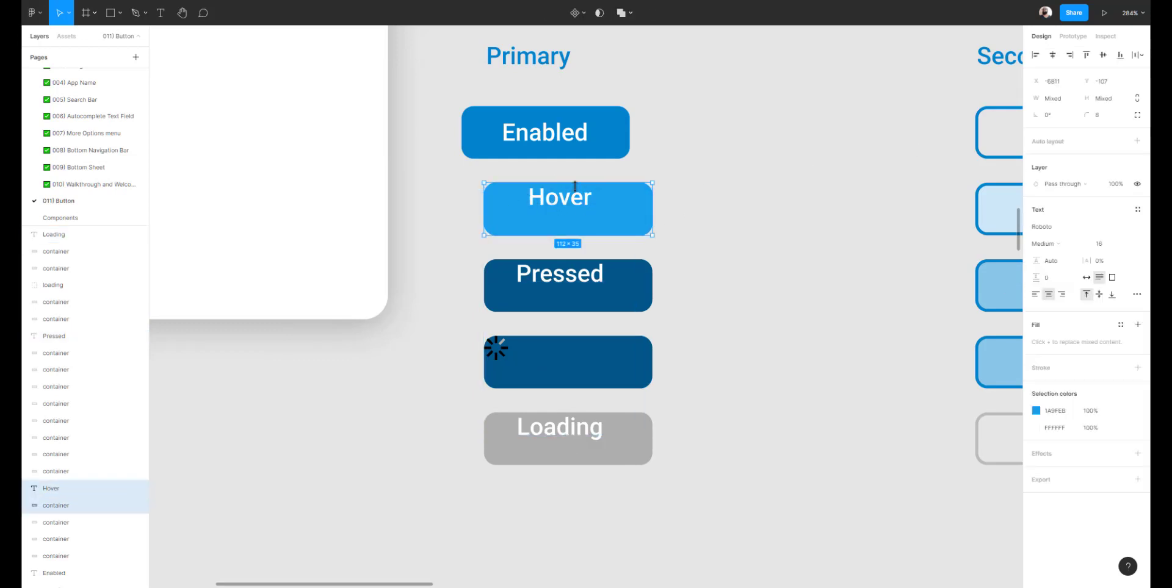
click(1053, 55)
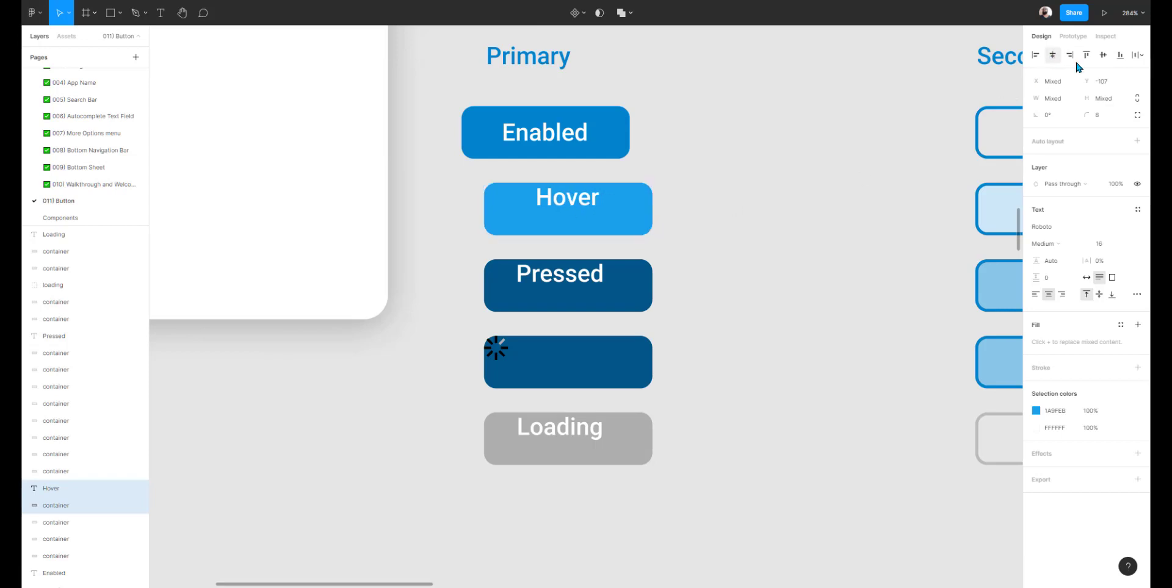
click(1103, 55)
drag(452, 264, 671, 268)
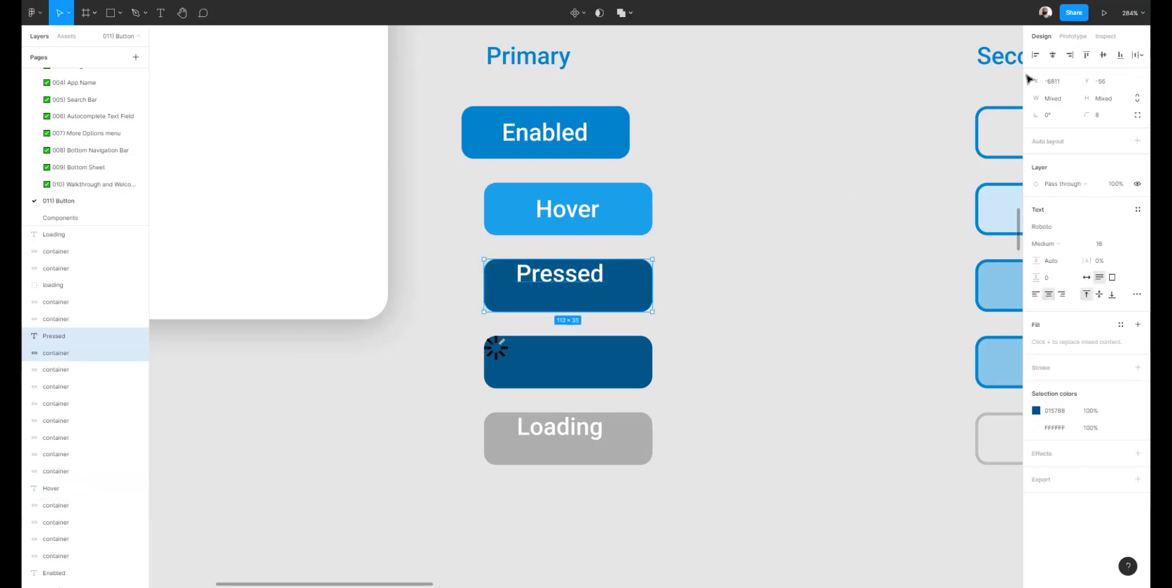
click(1052, 56)
click(1104, 56)
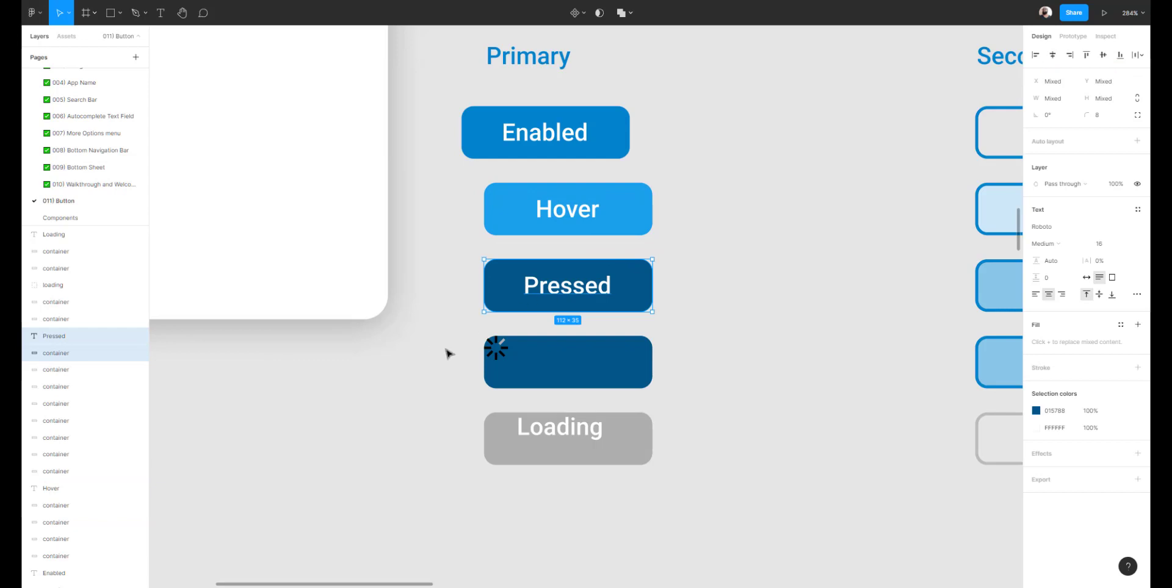
Centre the loading icon and the Loading label within their respective Molecules Primary button containers.
drag(446, 353, 678, 367)
click(1103, 55)
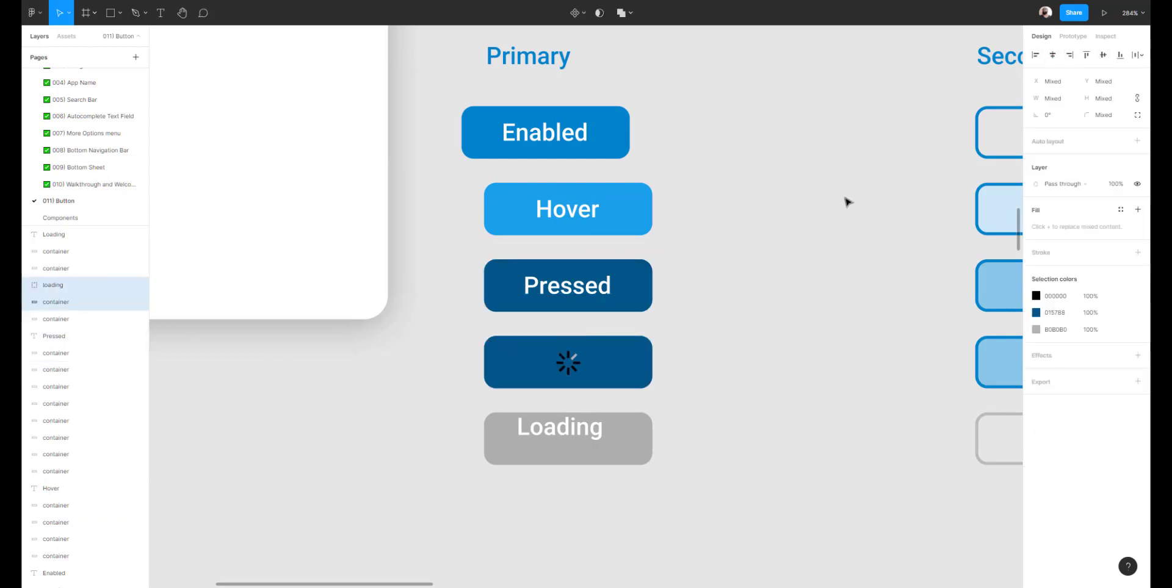
drag(442, 423, 665, 465)
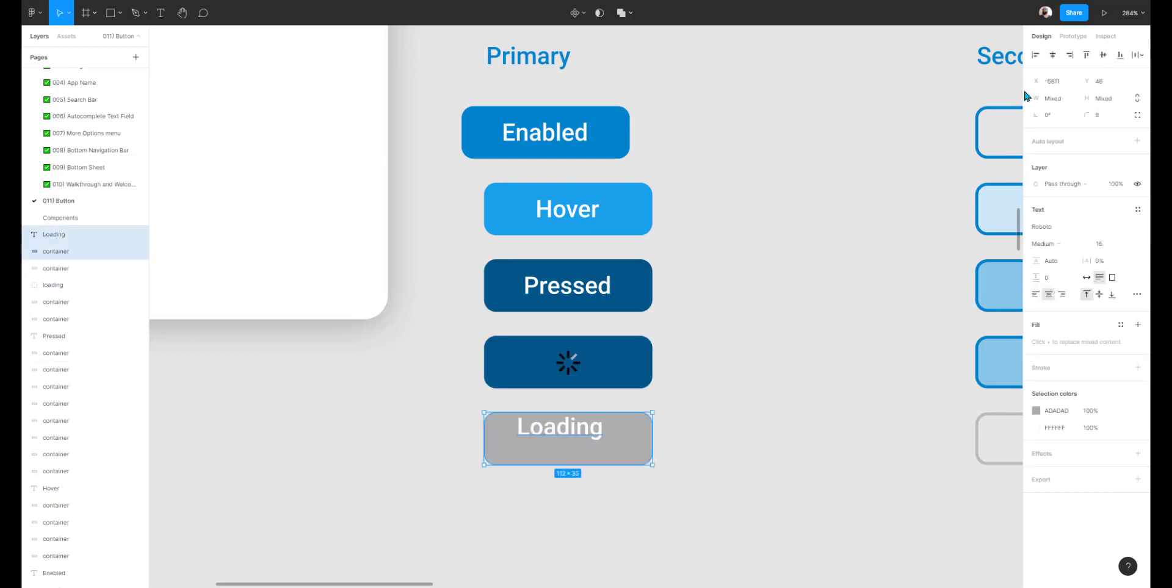
click(1053, 57)
click(1104, 55)
click(877, 236)
Inspect the fill colour and opacity of the faded spoke in the Primary loading icon of the set above.
scroll(560, 327, up, 3)
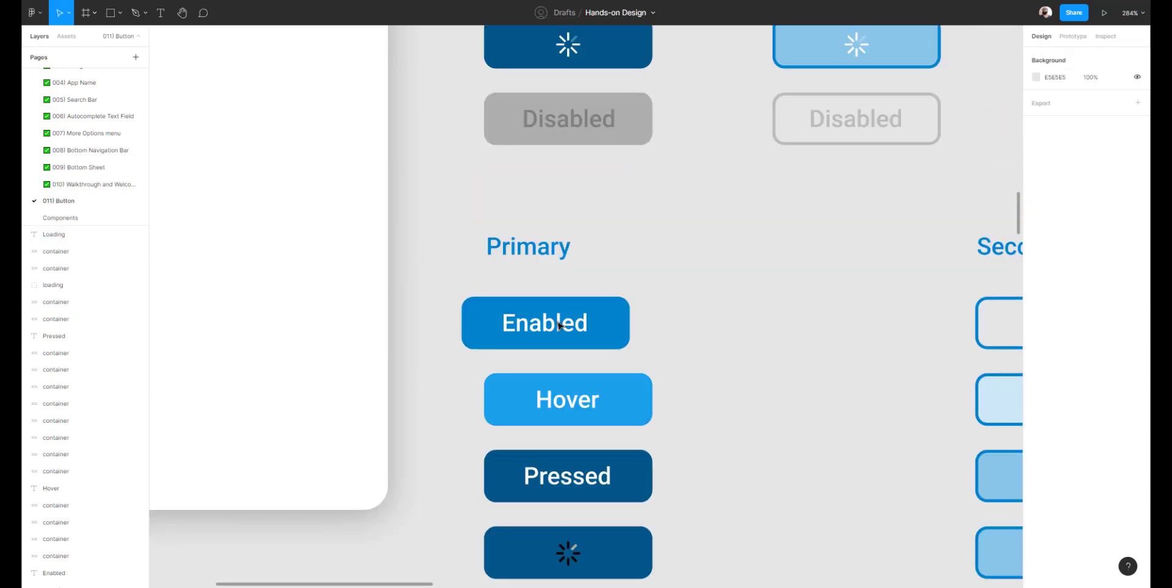
scroll(558, 325, up, 3)
scroll(565, 229, up, 5)
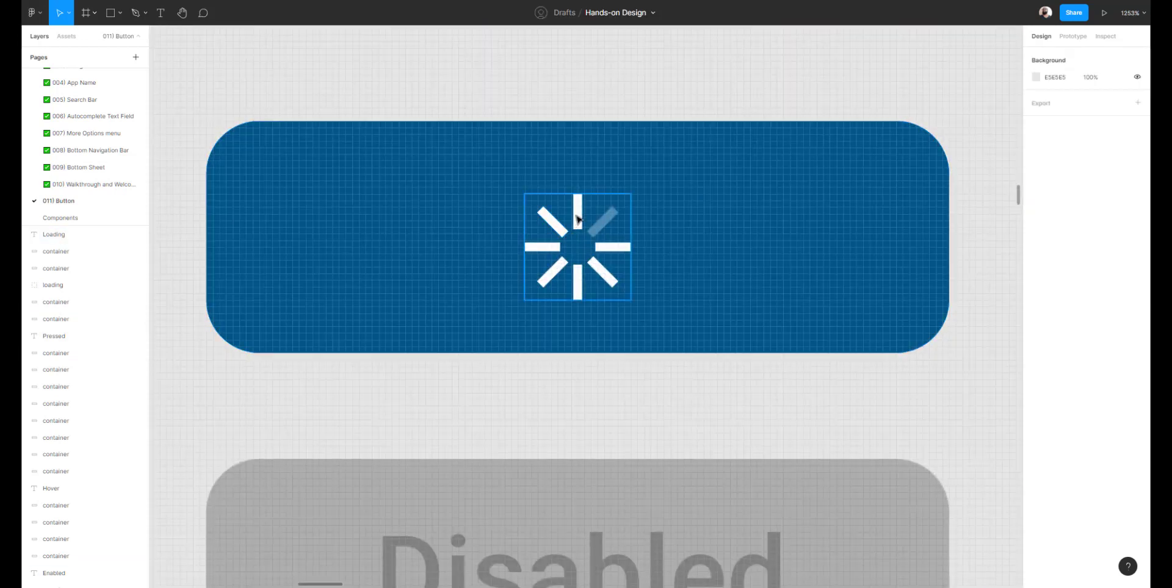
click(607, 224)
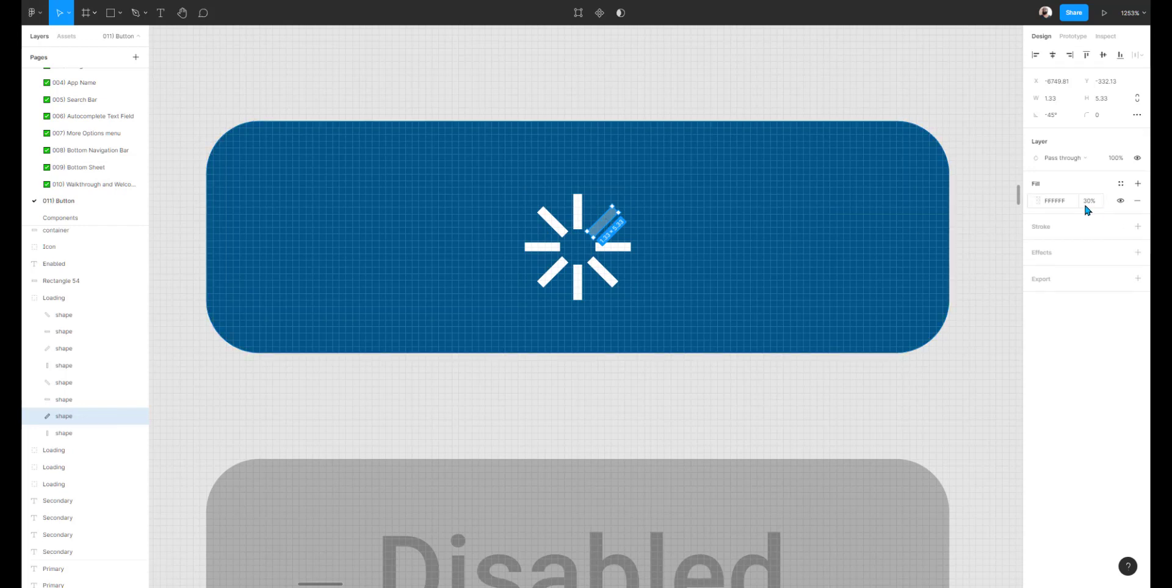
scroll(680, 282, down, 10)
scroll(682, 285, down, 5)
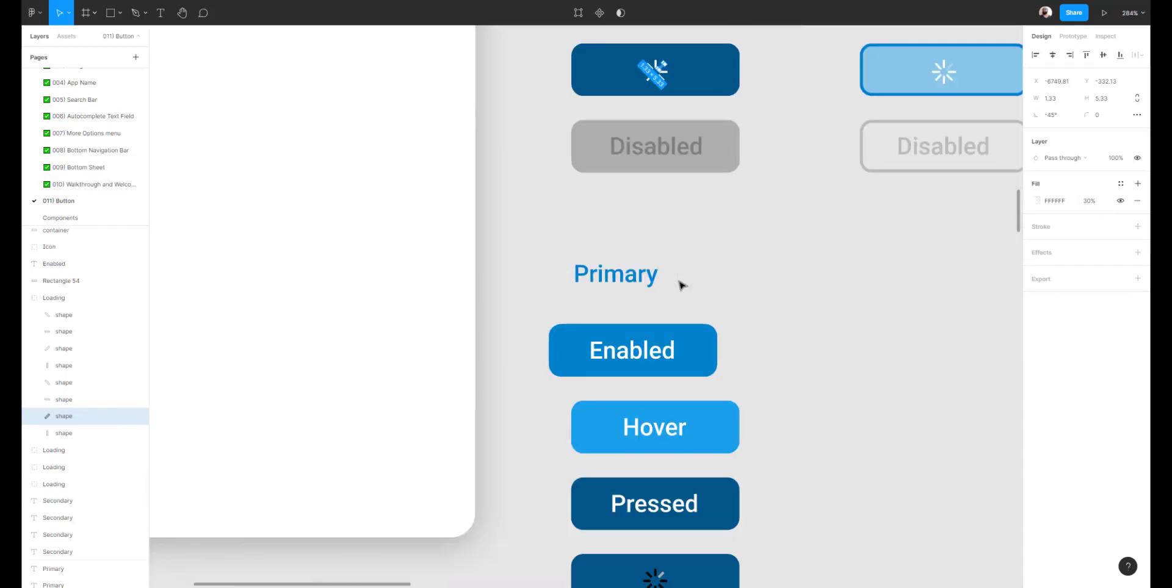
Recolour the black spokes of the Molecules Primary loading icon to white (FFFFFF), leaving out the right-hand horizontal spoke.
scroll(681, 288, down, 5)
scroll(675, 307, up, 10)
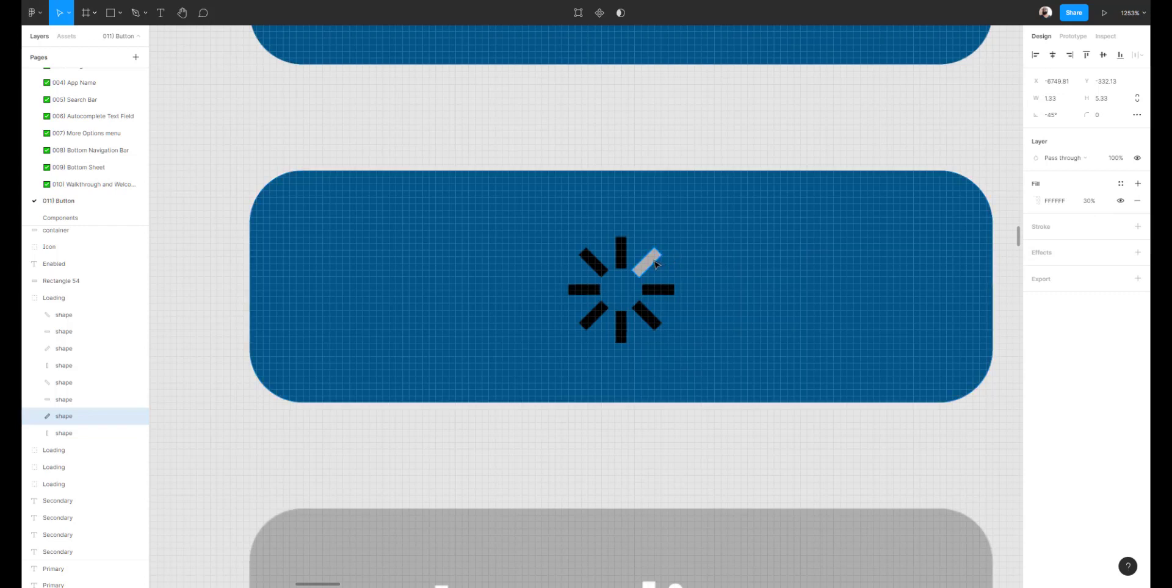
click(654, 263)
shift+click(621, 247)
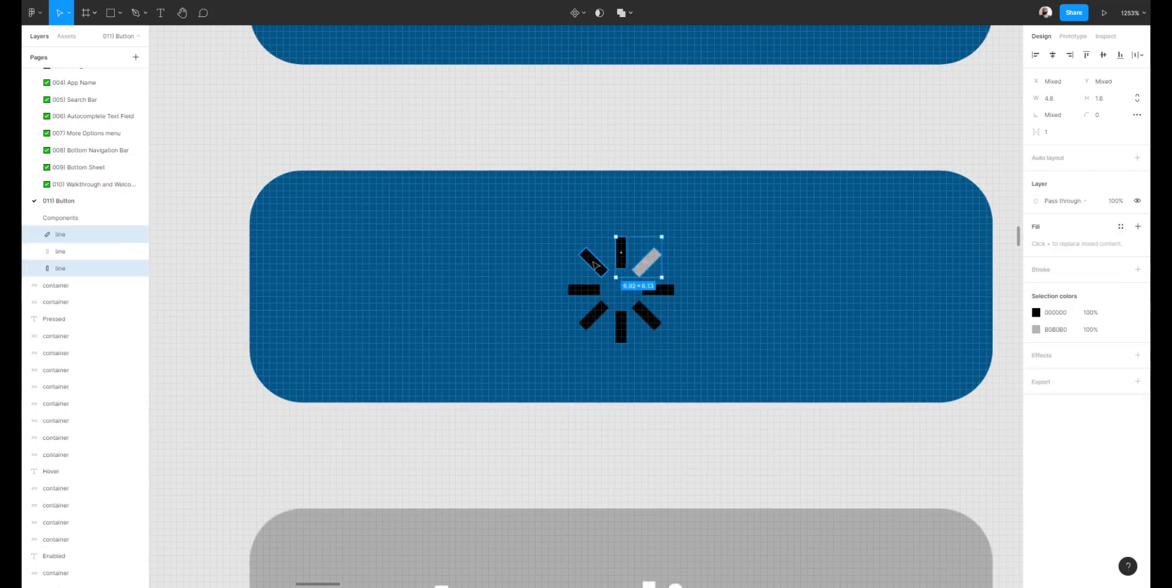
shift+click(593, 264)
shift+click(584, 290)
shift+click(592, 316)
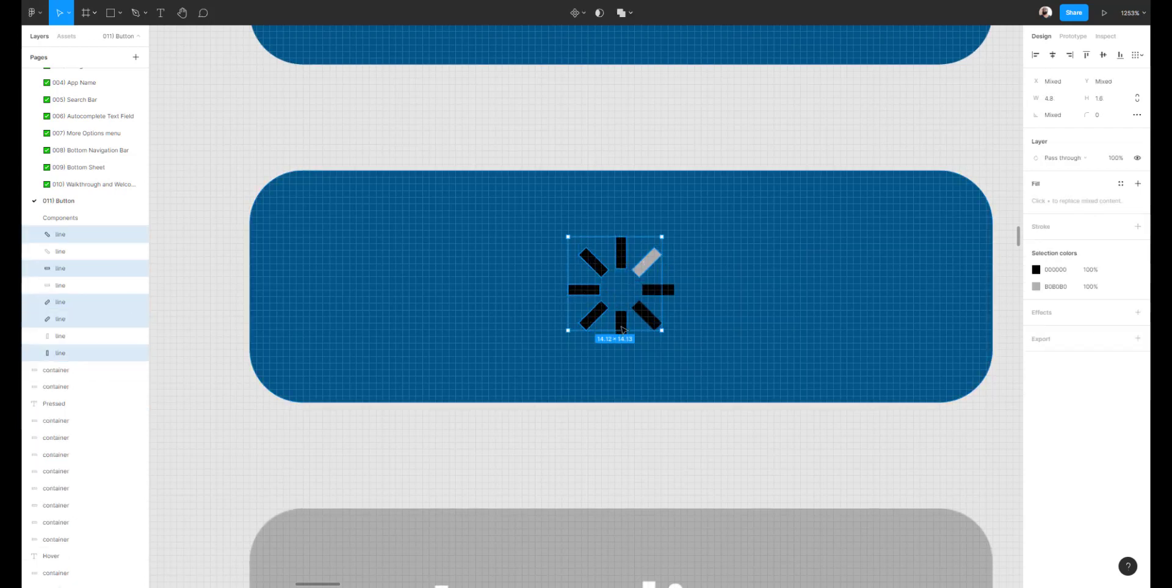
shift+click(621, 326)
shift+click(649, 321)
click(1036, 270)
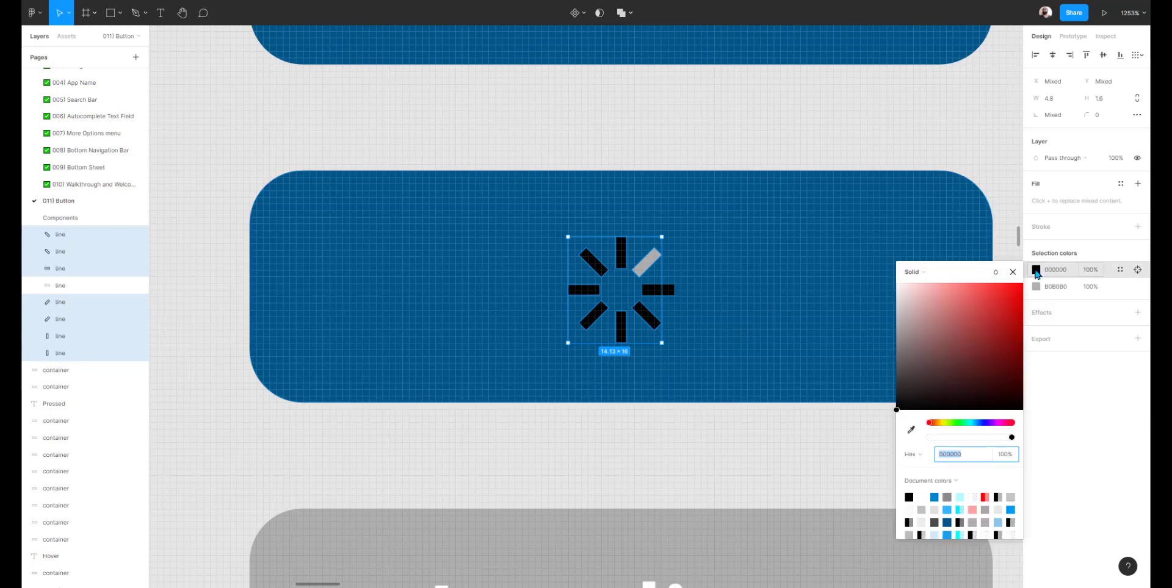
drag(954, 324, 897, 283)
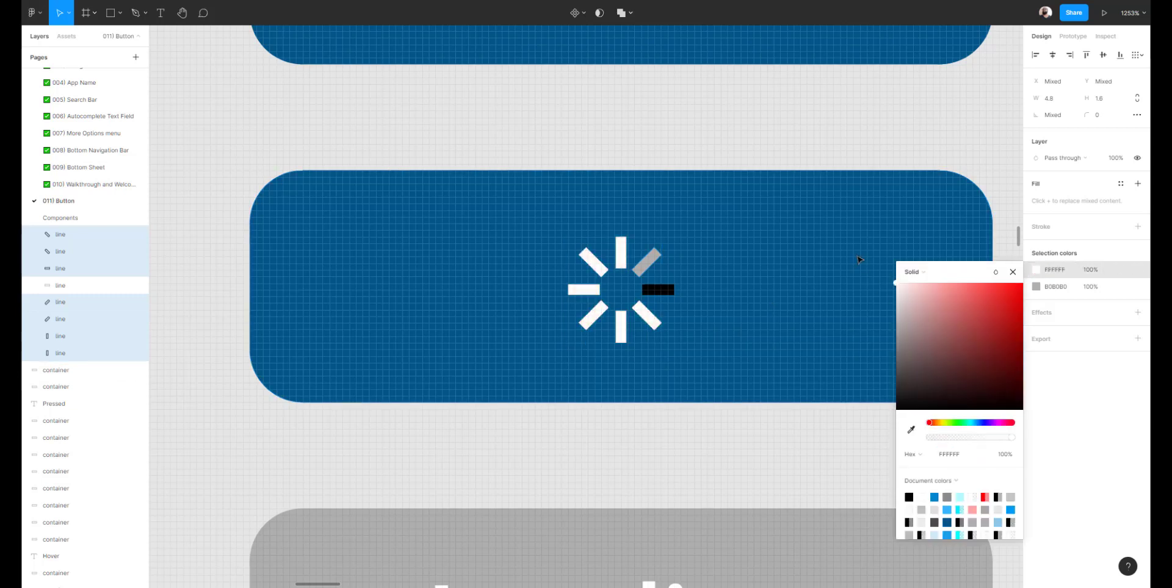
Set the fill of the loading icon's grey diagonal spoke and its remaining black horizontal spoke to white (FFFFFF).
click(1036, 287)
drag(967, 323, 828, 239)
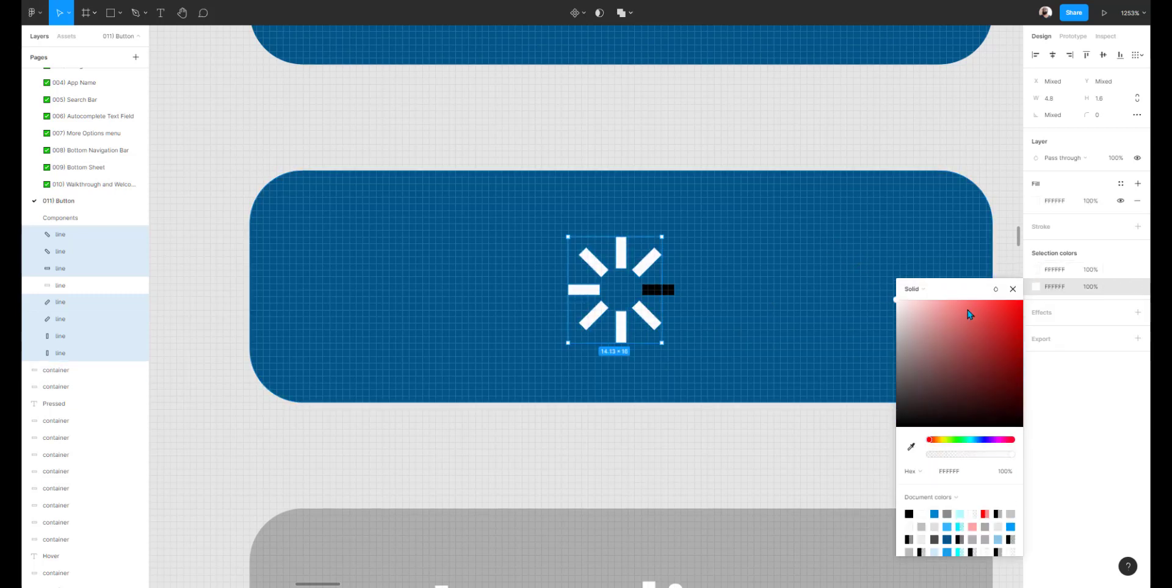
key(Escape)
click(660, 290)
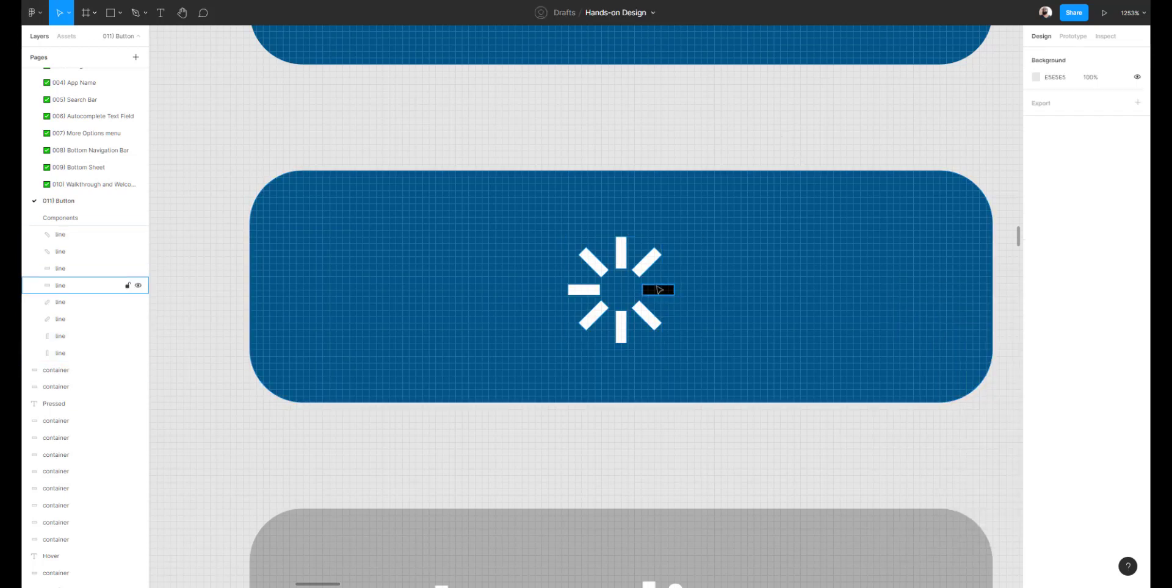
click(1036, 201)
drag(979, 265, 830, 141)
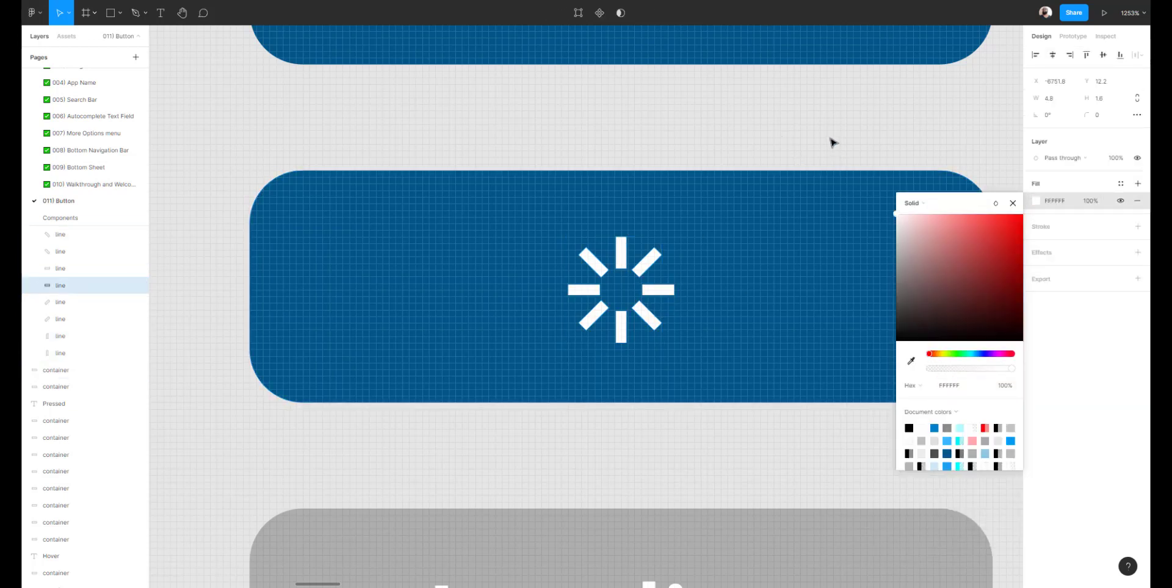
Set the layer opacity of the loading icon's right-hand horizontal spoke to 30%.
click(1116, 158)
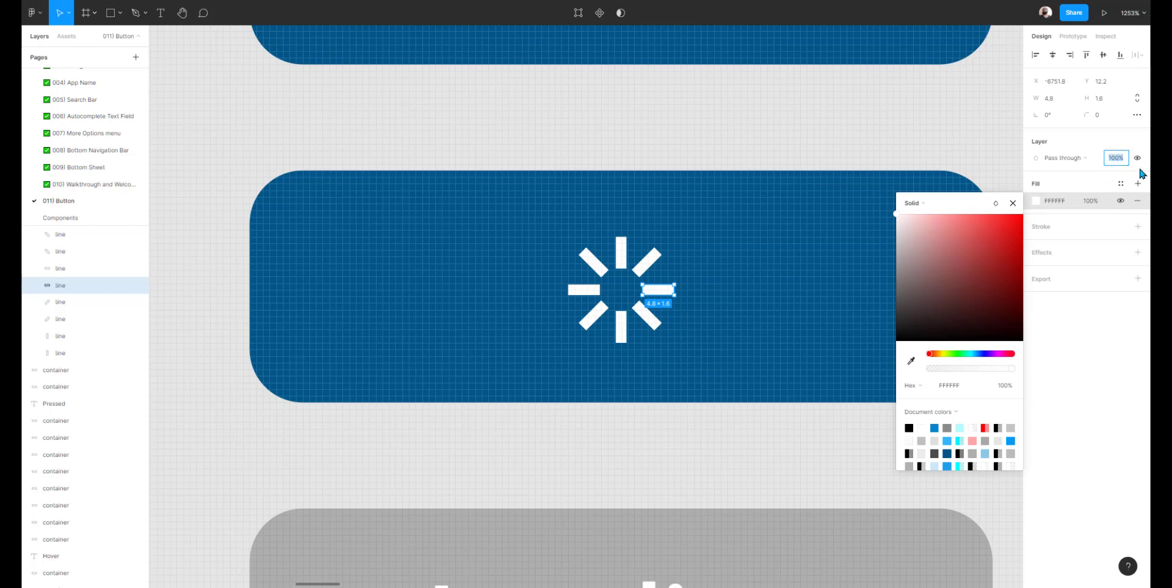
key(Return)
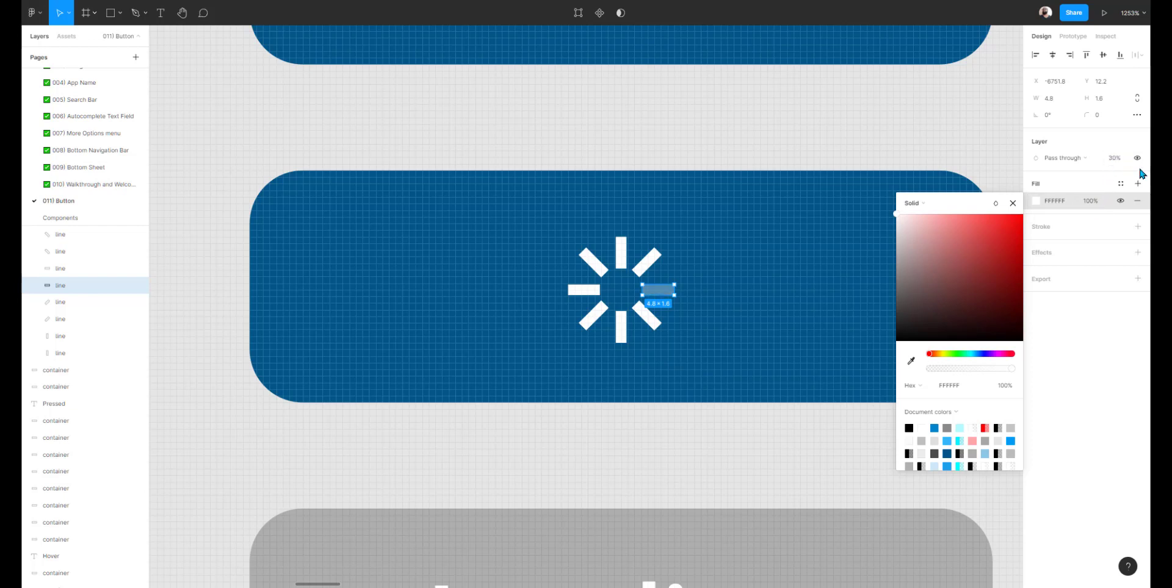
click(247, 166)
scroll(293, 282, up, 9)
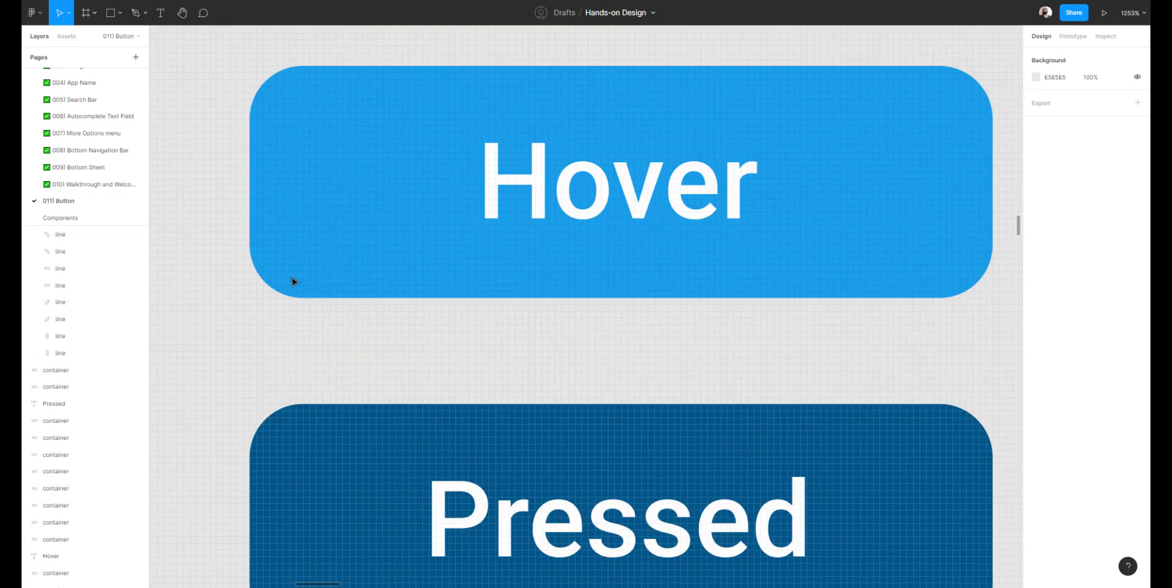
scroll(293, 282, down, 6)
scroll(293, 282, down, 3)
click(658, 291)
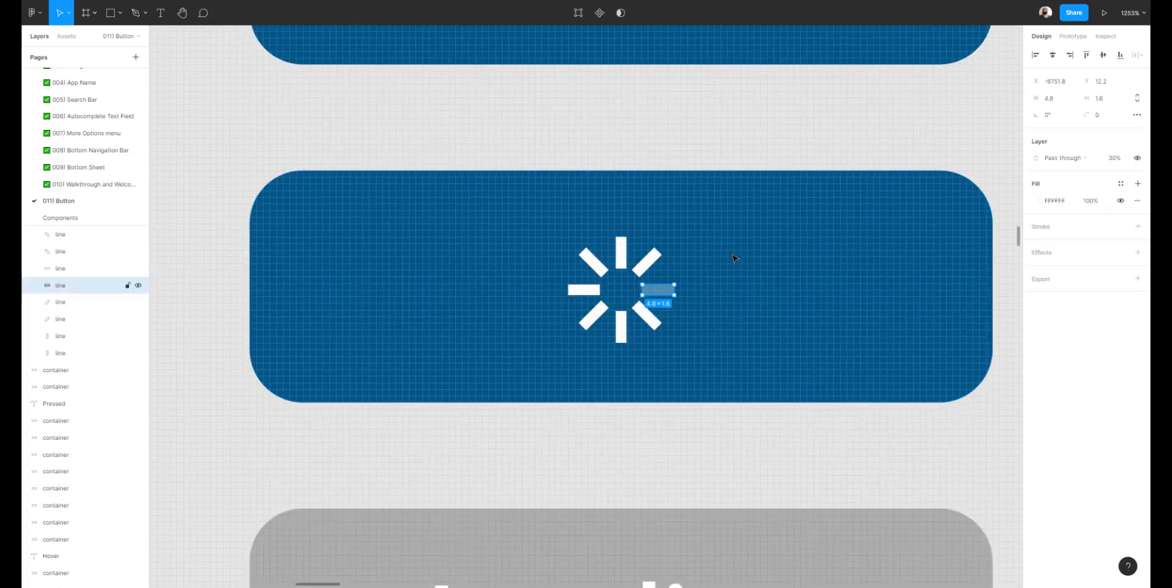
Set the layer opacity of the loading icon's upper-right diagonal spoke to 30%.
click(652, 264)
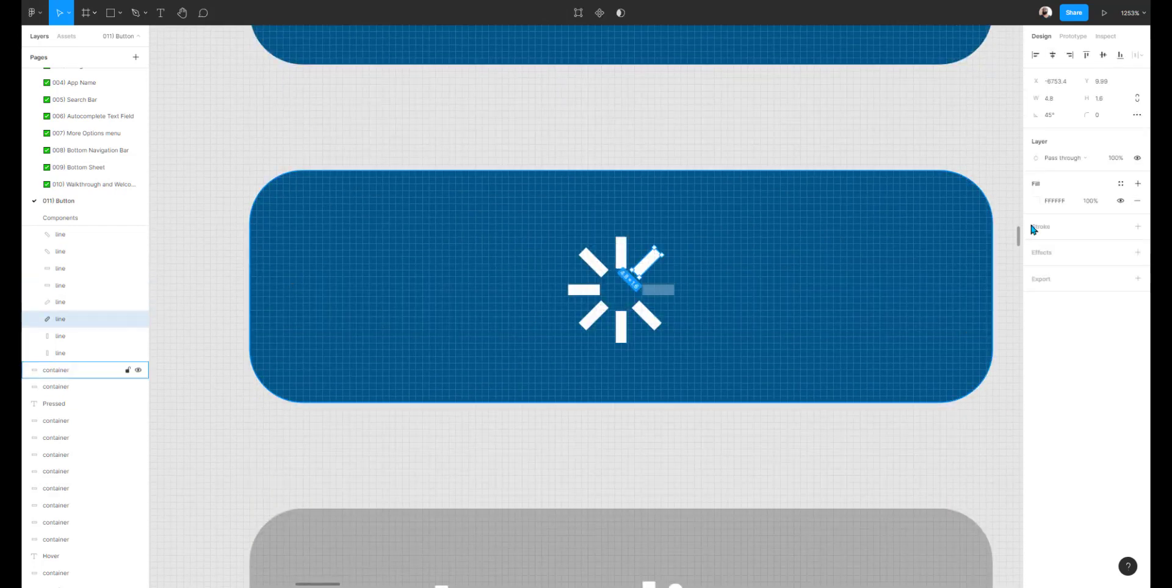
click(1090, 201)
click(1115, 160)
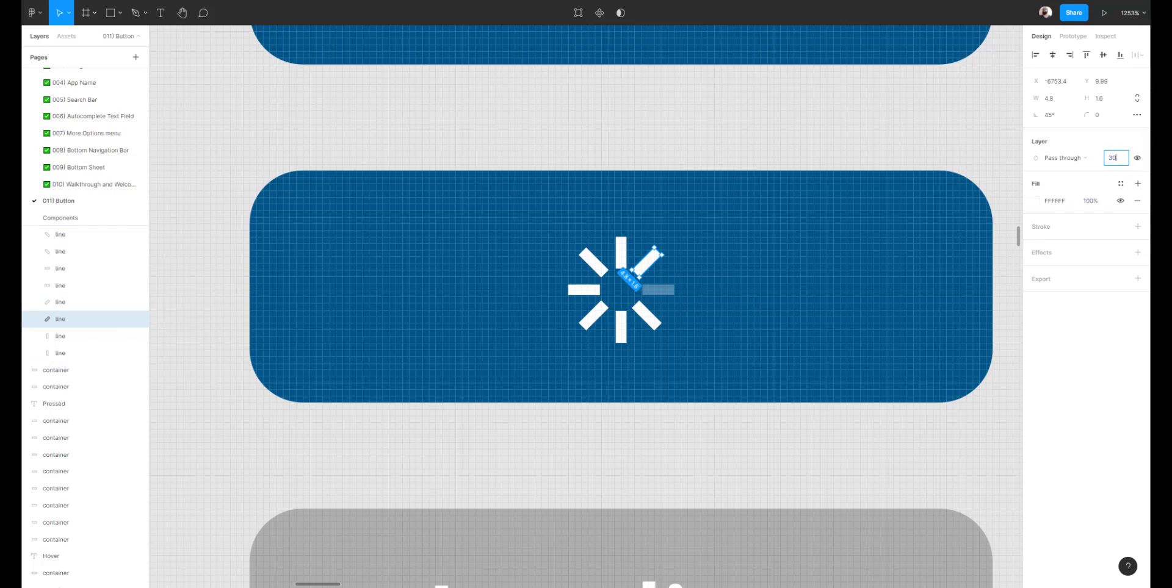
text(30)
key(Return)
Set the layer opacity of the loading icon's right-hand horizontal spoke back to 100%.
click(658, 291)
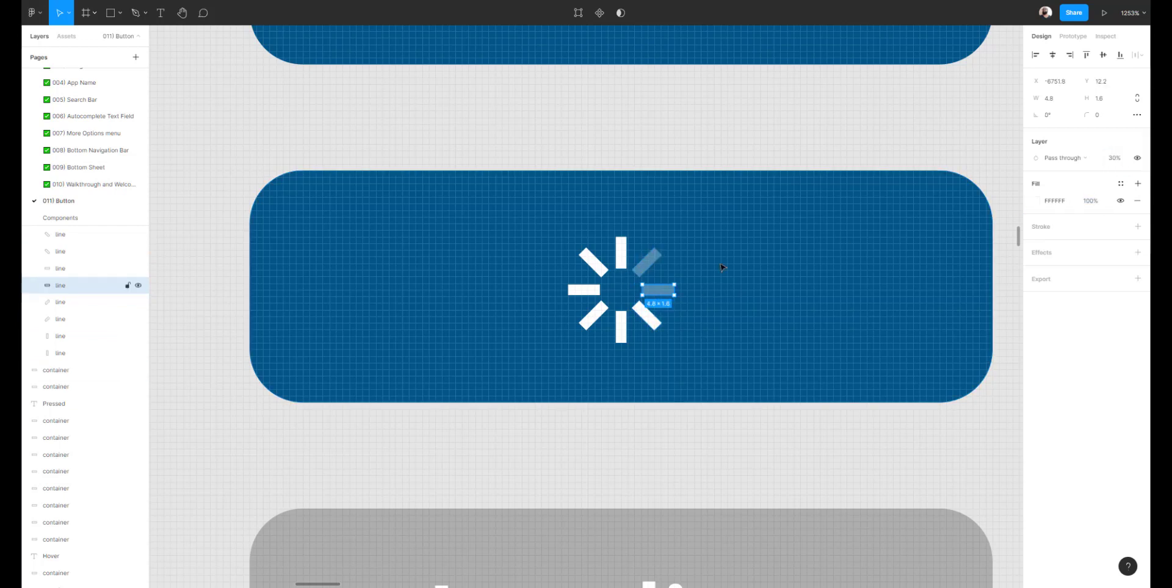
click(1114, 160)
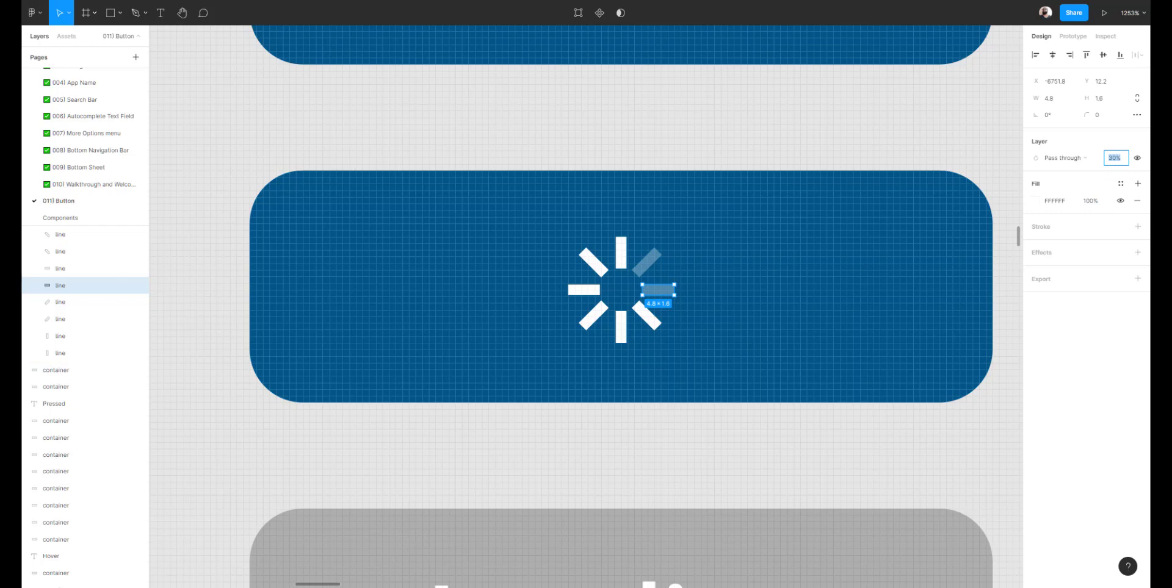
text(100)
key(Return)
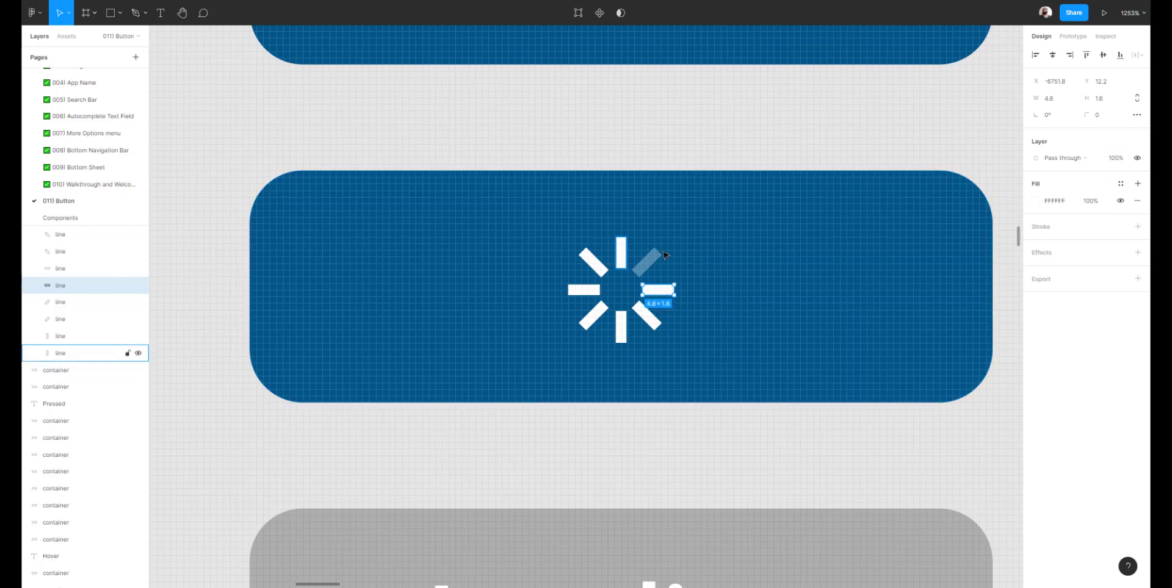
click(530, 302)
Group the Enabled label with its container in the Molecules Primary column and name the group "button".
scroll(489, 309, down, 5)
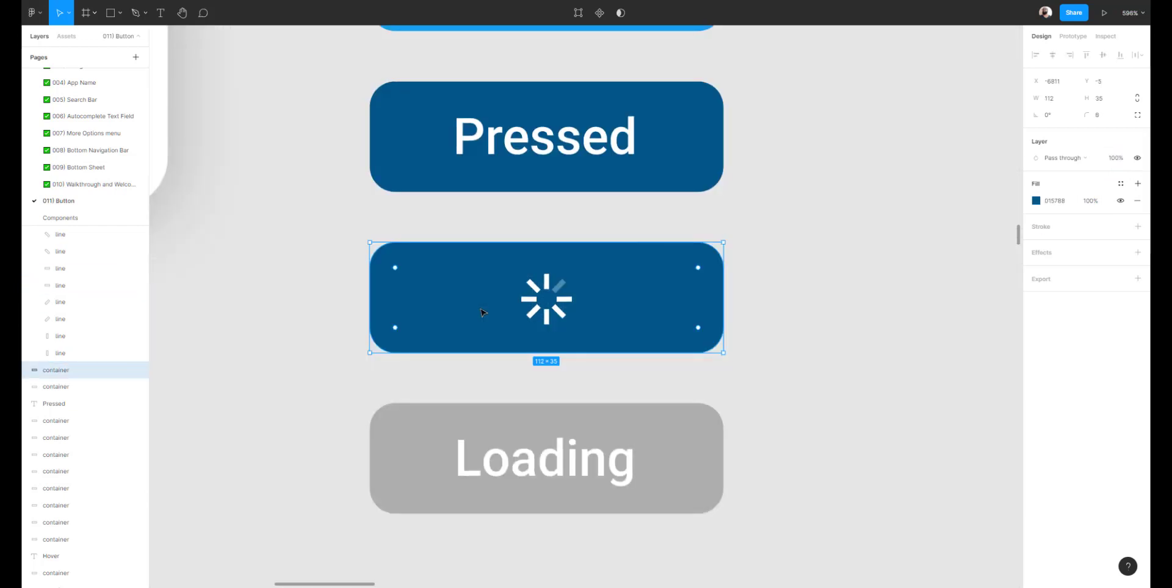
scroll(659, 309, down, 3)
scroll(660, 310, up, 5)
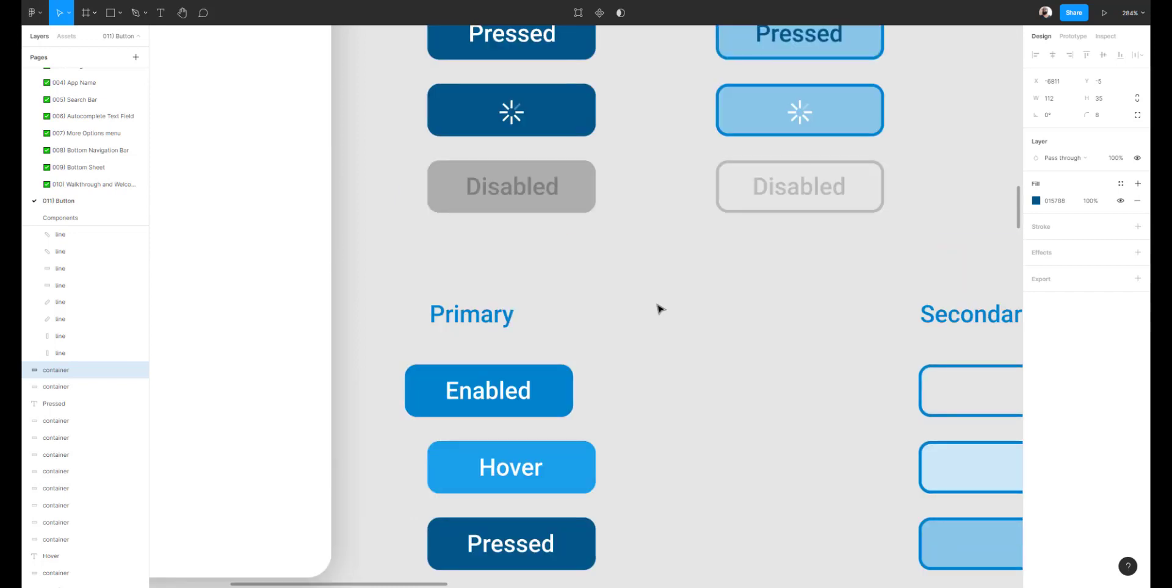
scroll(658, 309, down, 3)
click(386, 227)
drag(386, 227, 473, 227)
click(700, 256)
key(ctrl+g)
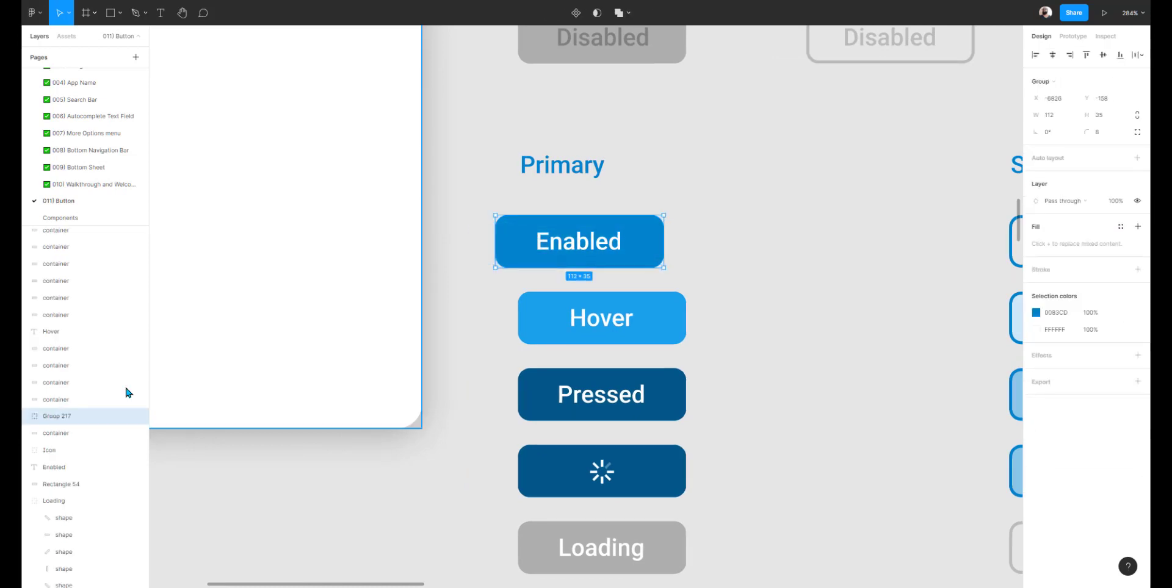
double_click(71, 417)
text(button)
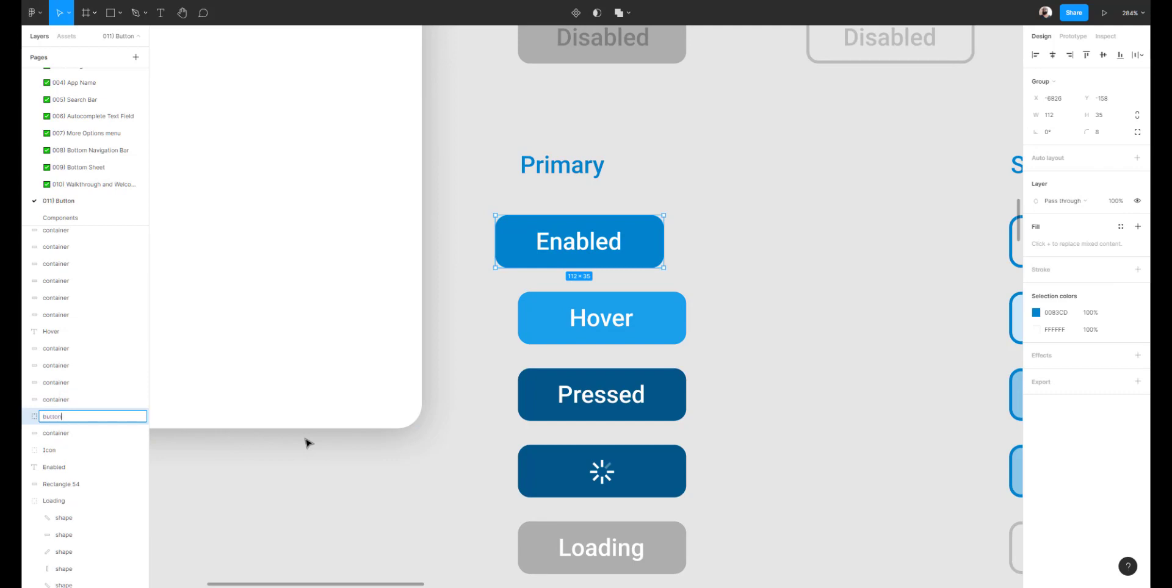
key(Return)
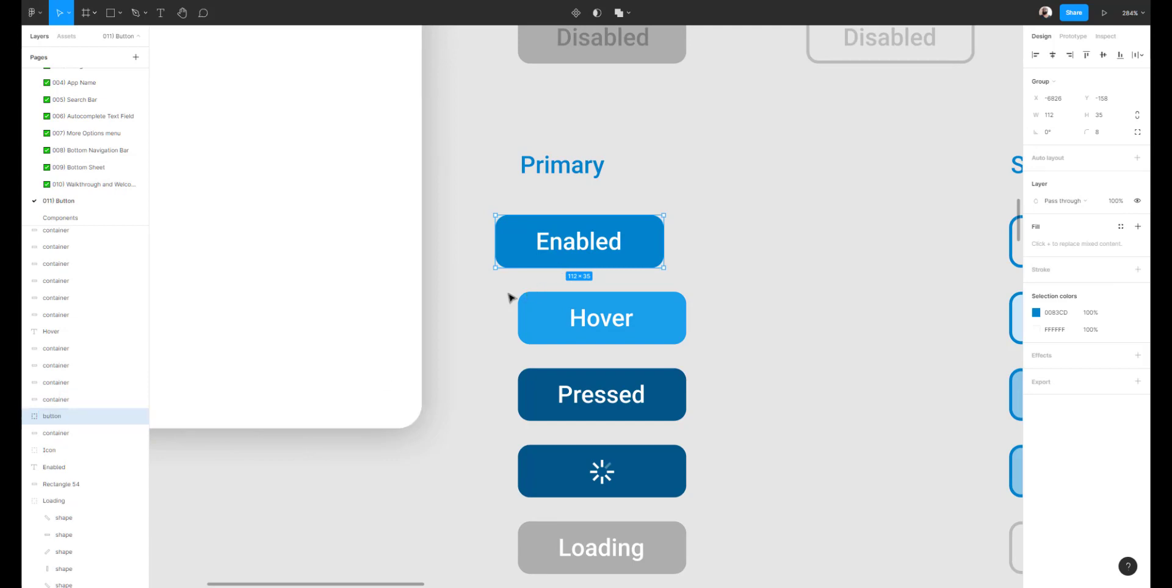
Group the Hover label with its container in the Molecules Primary column and name the group "button".
drag(489, 300, 722, 344)
key(ctrl+g)
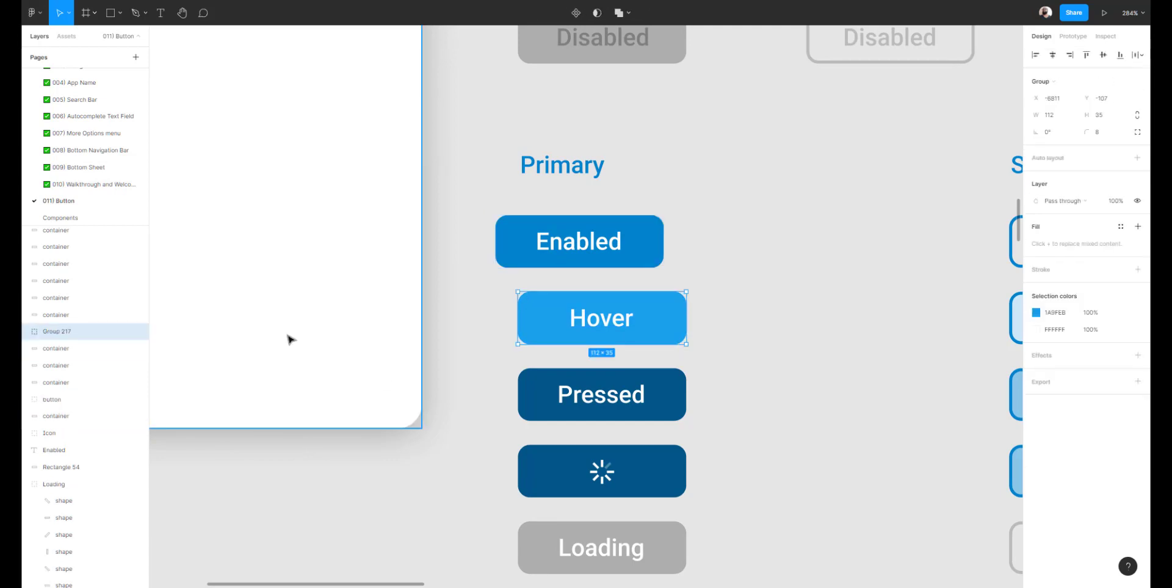
double_click(67, 334)
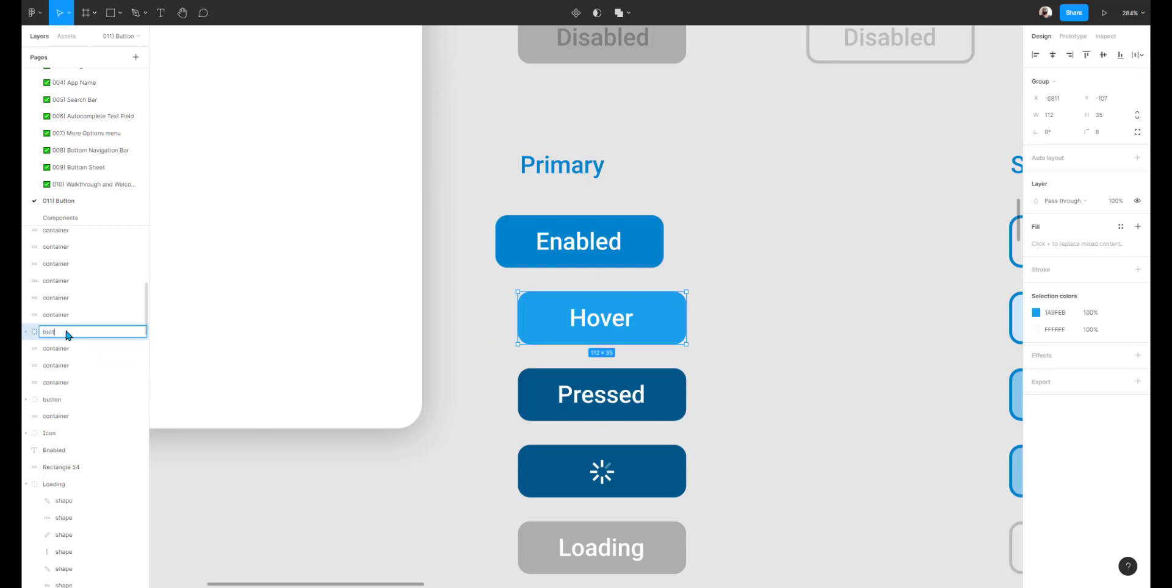
key(Return)
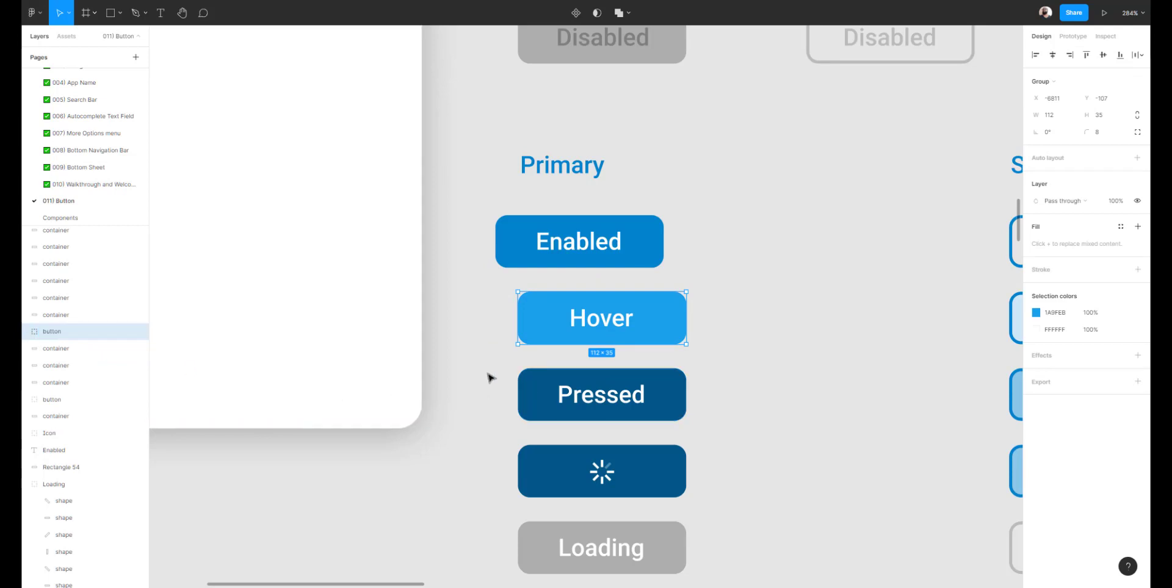
Group the Pressed label, the loading icon and the grey Loading label each with its own container in the Primary column.
drag(487, 373, 681, 420)
key(ctrl+g)
drag(485, 455, 676, 487)
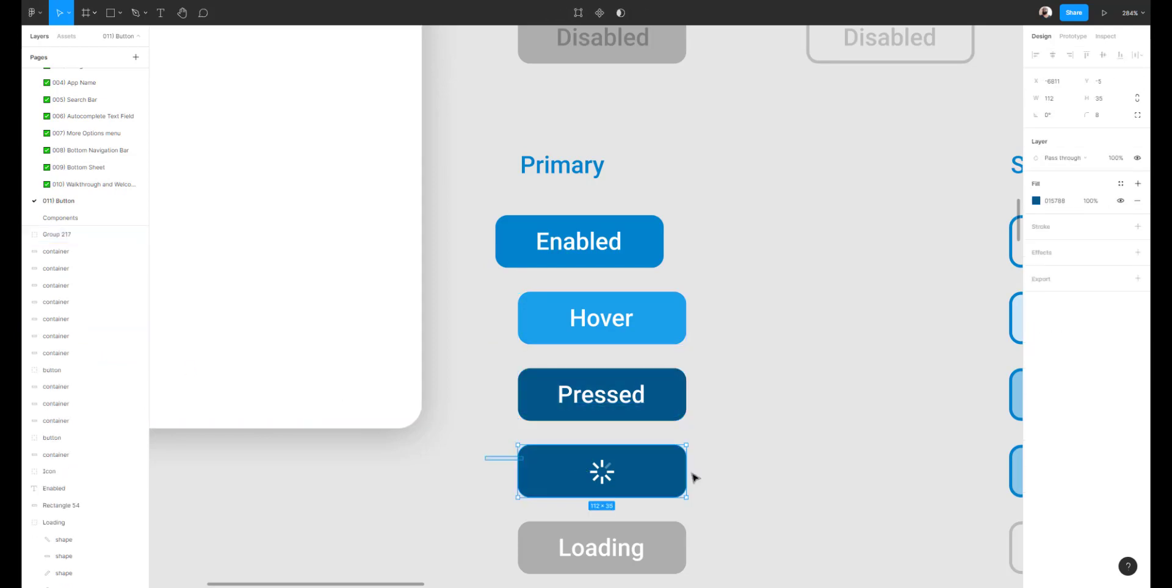
key(ctrl+g)
scroll(576, 463, down, 4)
drag(486, 400, 757, 473)
key(ctrl+g)
key(Escape)
Copy the fill 7F7F7F from the reference Primary Disabled label onto the Loading label in the grey Primary button.
scroll(638, 425, down, 2)
scroll(638, 426, up, 15)
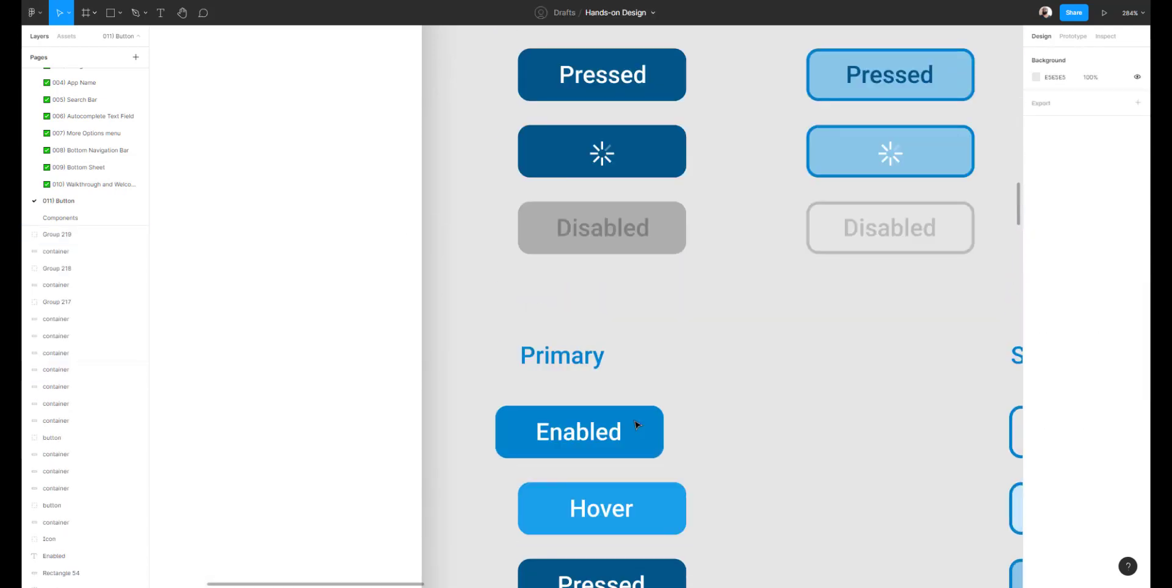
click(611, 360)
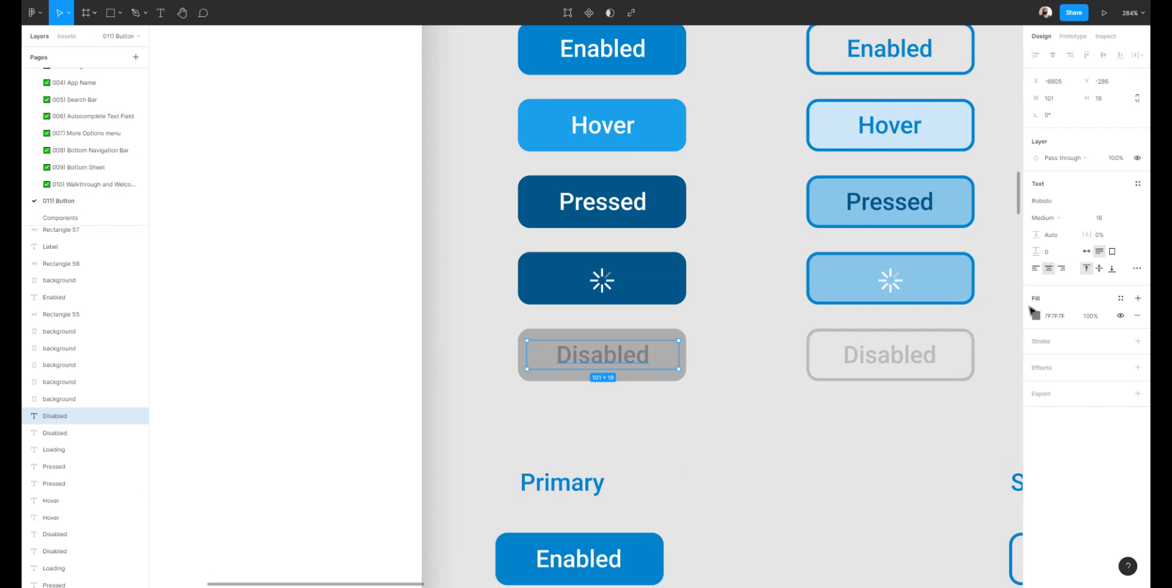
click(1058, 316)
key(ctrl+c)
scroll(789, 404, down, 13)
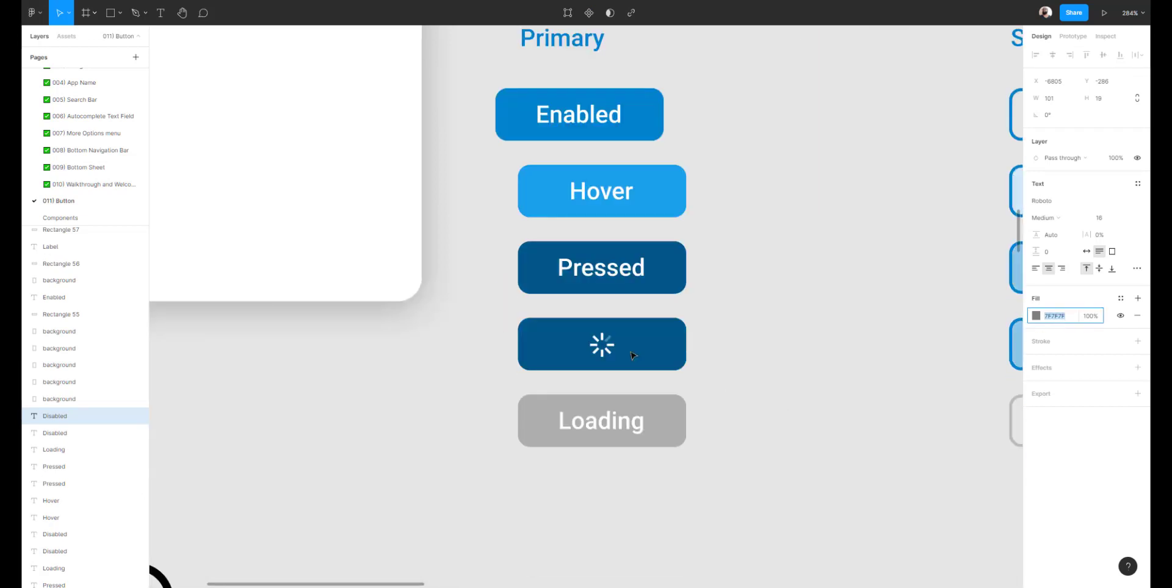
click(583, 419)
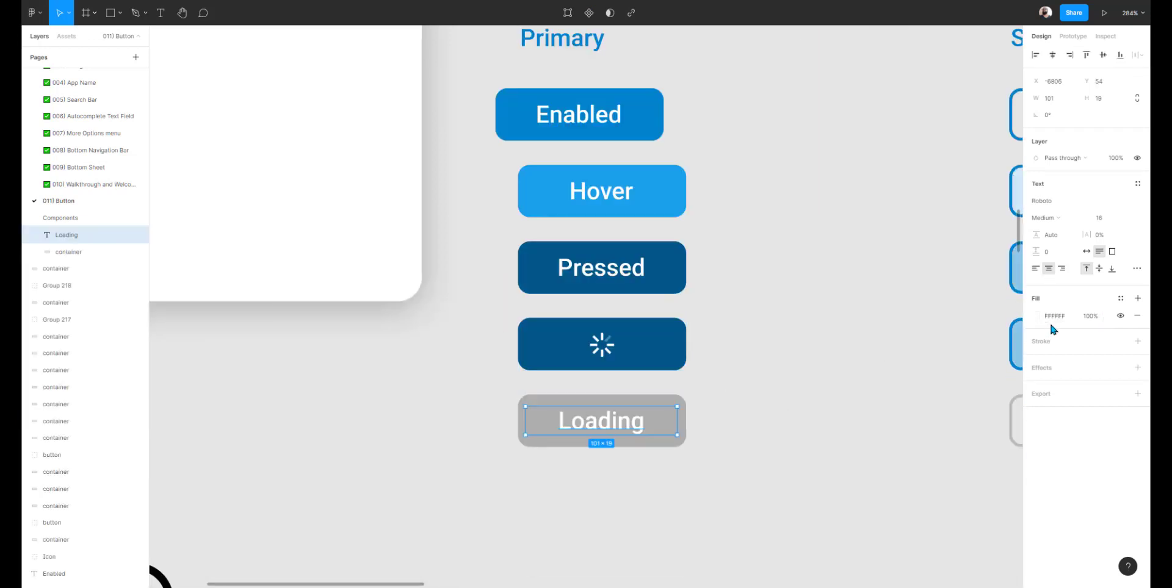
key(ctrl+v)
key(Return)
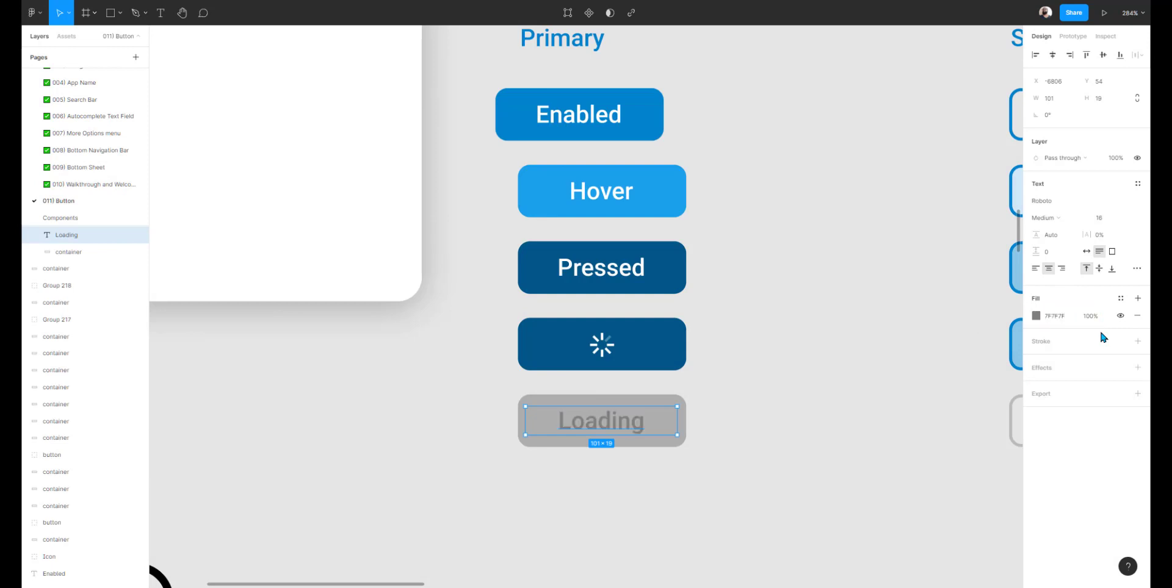
click(728, 414)
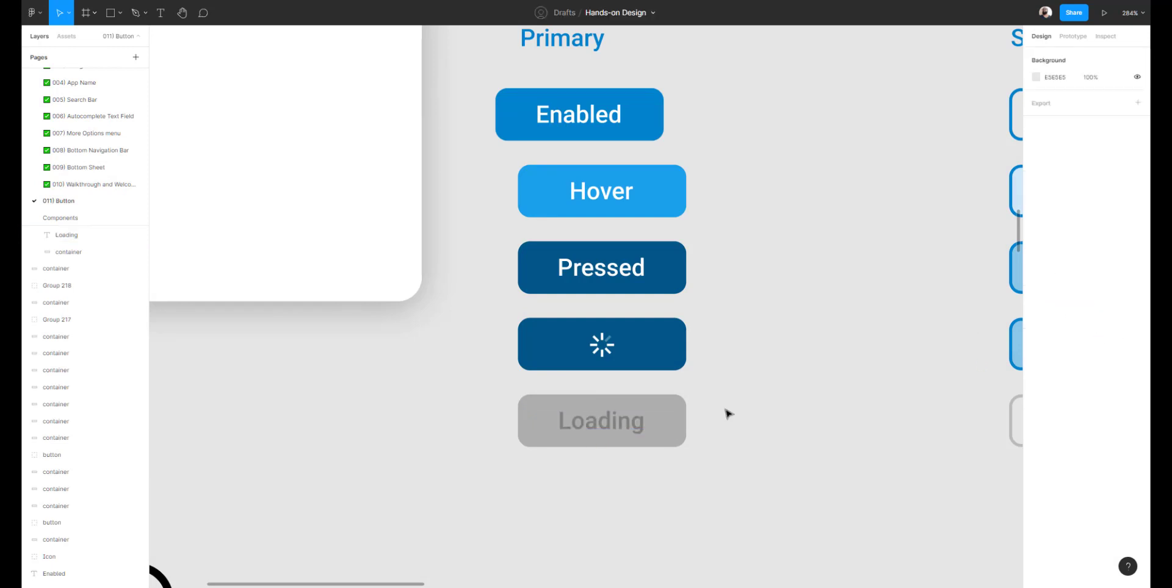
Align the left edges of the five grouped buttons in the lower Primary column.
scroll(728, 410, up, 4)
scroll(683, 348, down, 2)
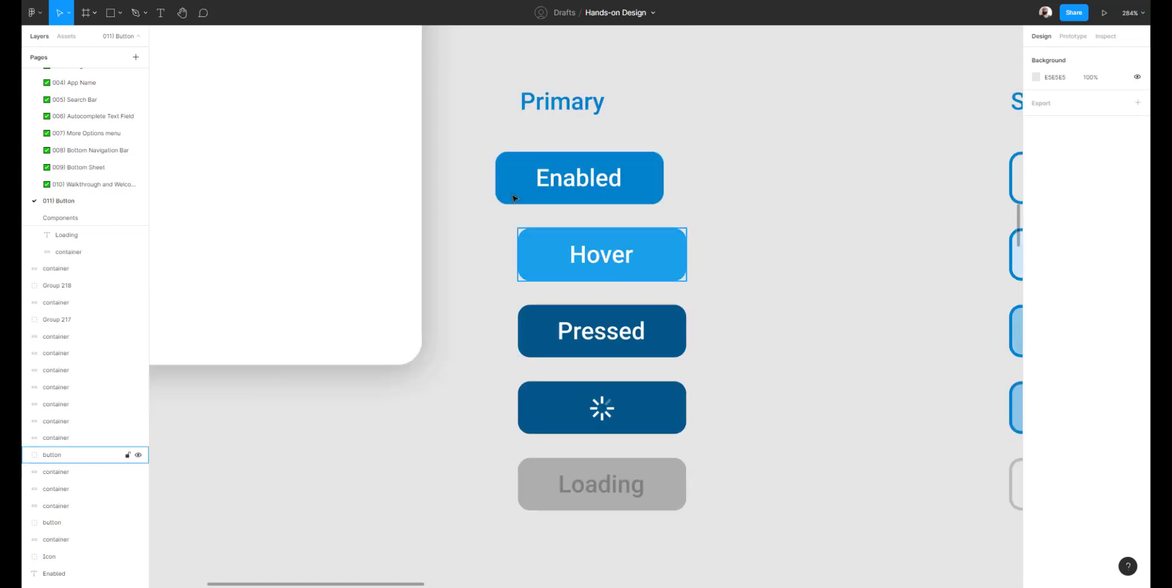
drag(478, 176, 749, 532)
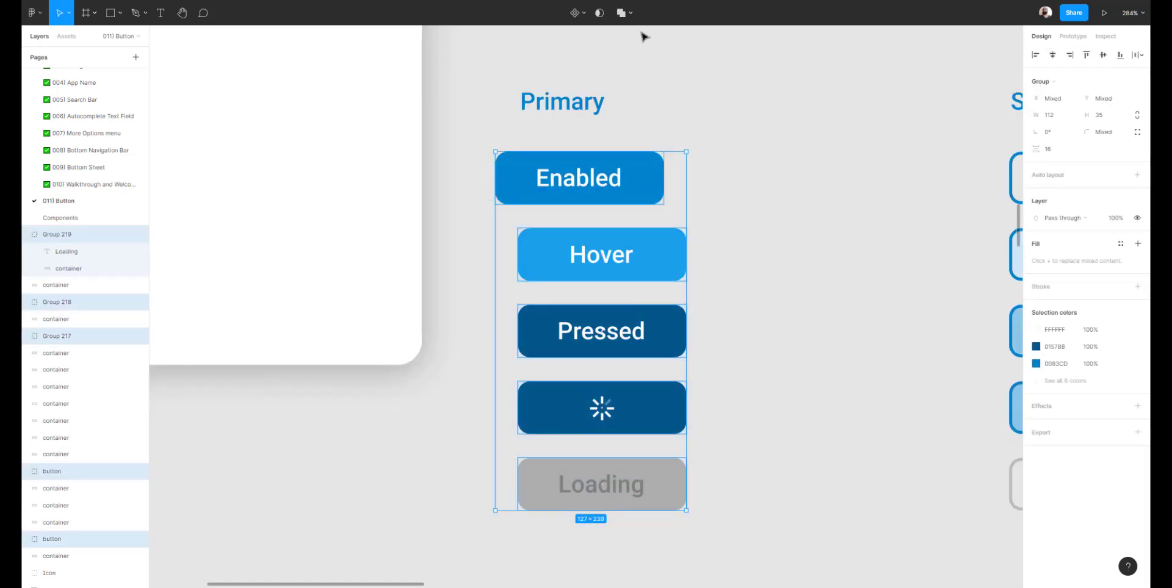
click(1034, 57)
click(732, 108)
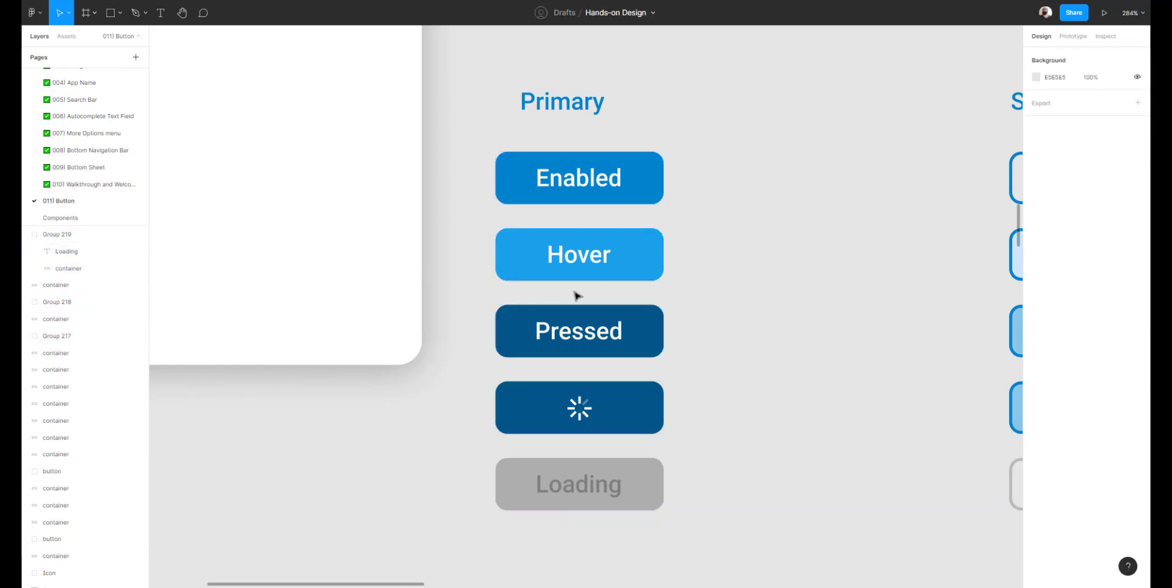
Rename the Pressed button's group in the lower Primary column as "button".
click(559, 269)
click(555, 326)
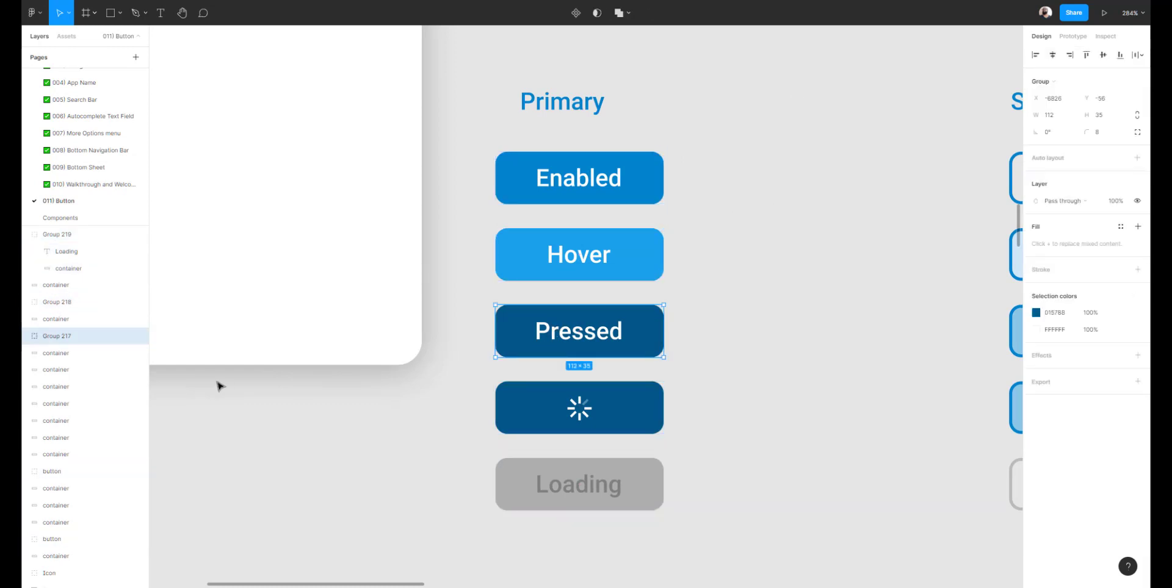
double_click(68, 336)
text(but)
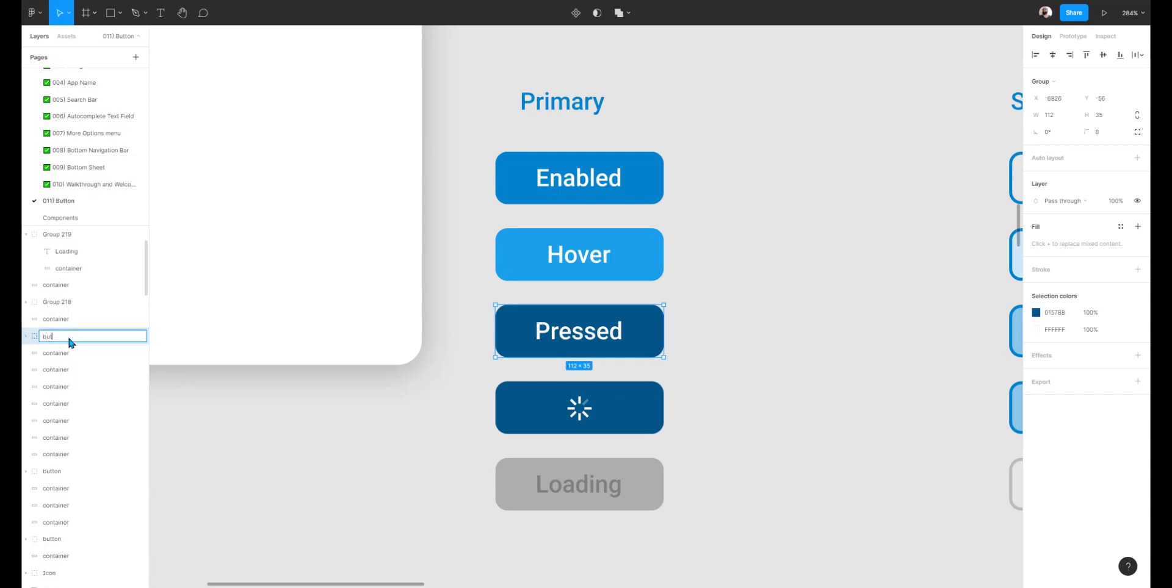
text(ton)
key(Return)
Rename the group holding the Primary loading icon and its container as "button".
click(538, 408)
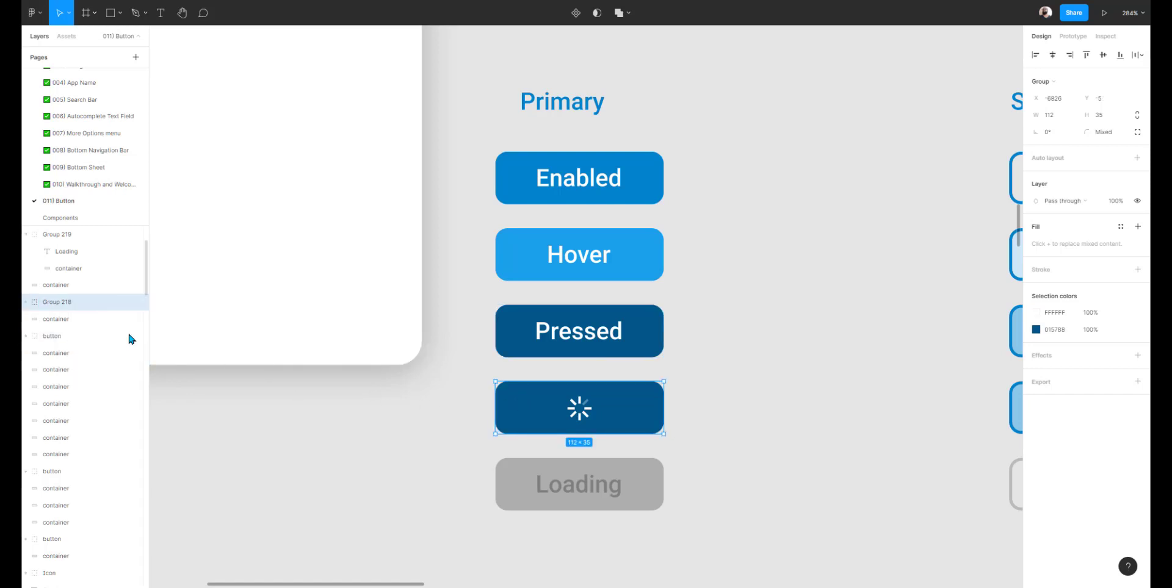
double_click(72, 303)
text(butt)
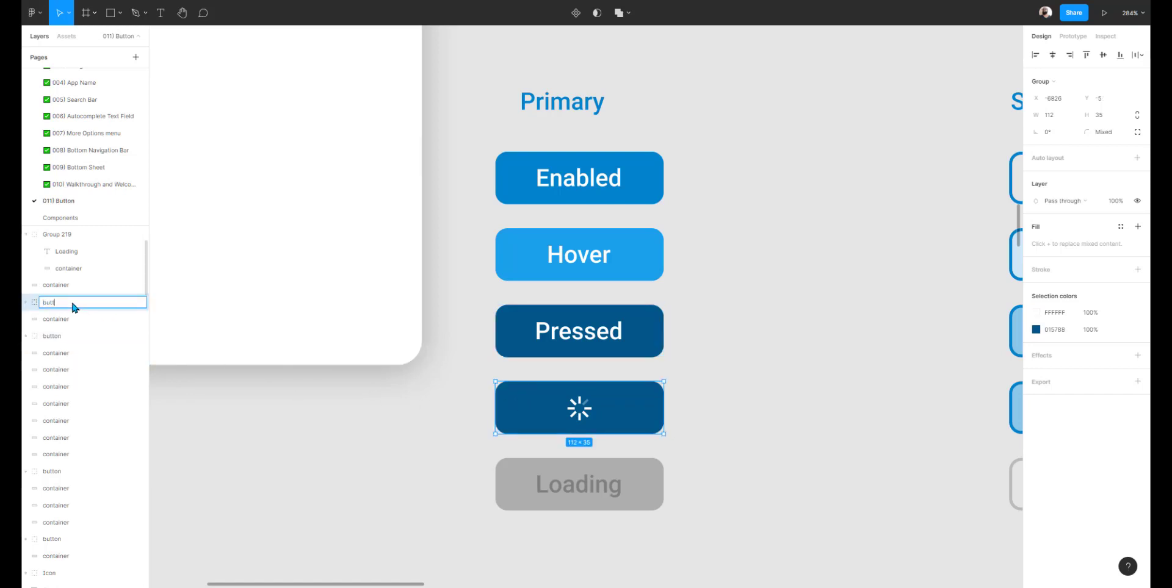
text(on)
key(Return)
Rename the grey Loading button's group in the Primary column as "button" and collapse it in the layer list.
click(549, 476)
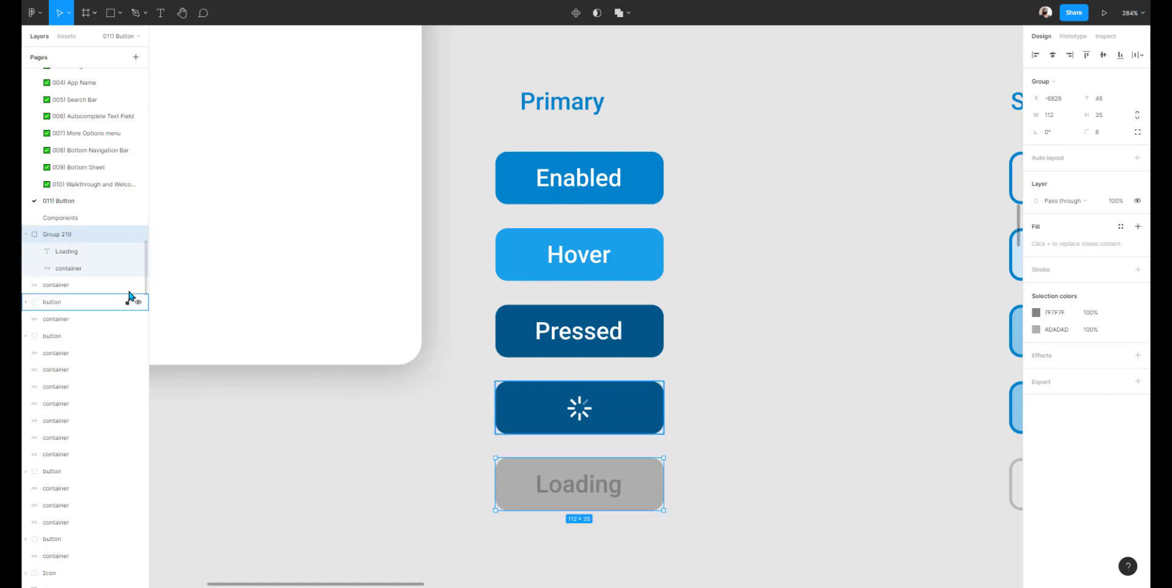
double_click(64, 236)
text(bu)
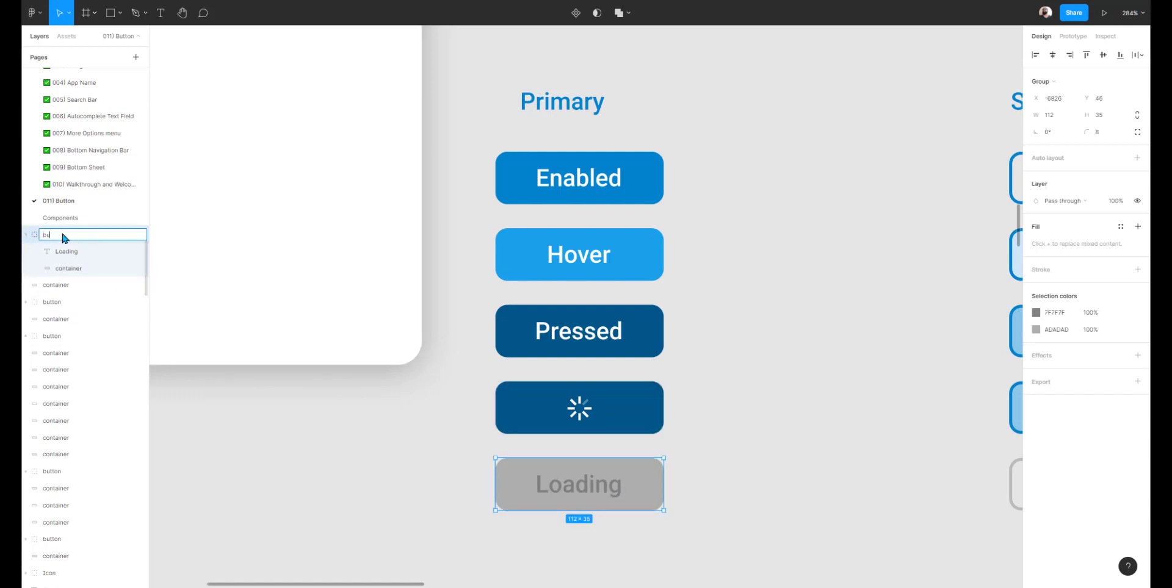
text(tton)
key(Return)
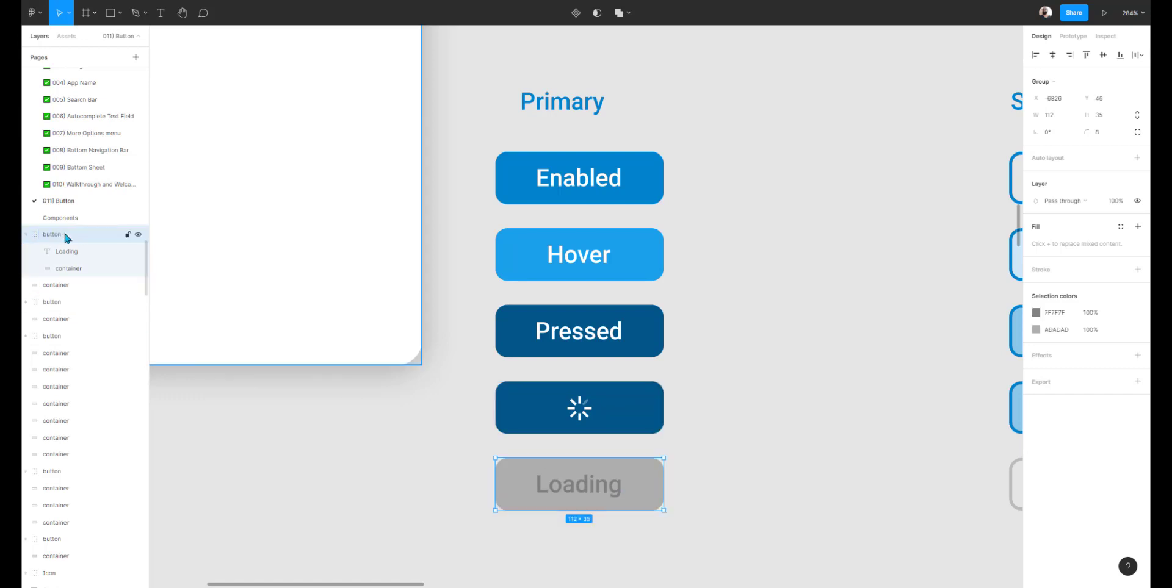
click(26, 235)
click(784, 222)
Inspect the fill and stroke settings of the empty containers in the lower Secondary column.
drag(789, 220, 683, 237)
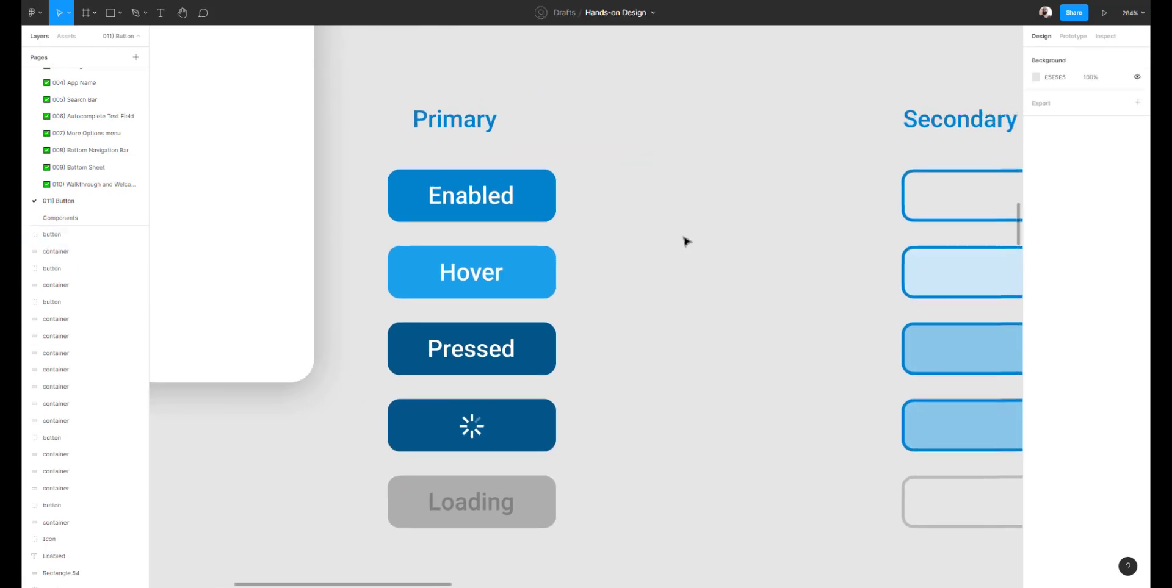
scroll(686, 241, down, 5)
scroll(574, 248, right, 3)
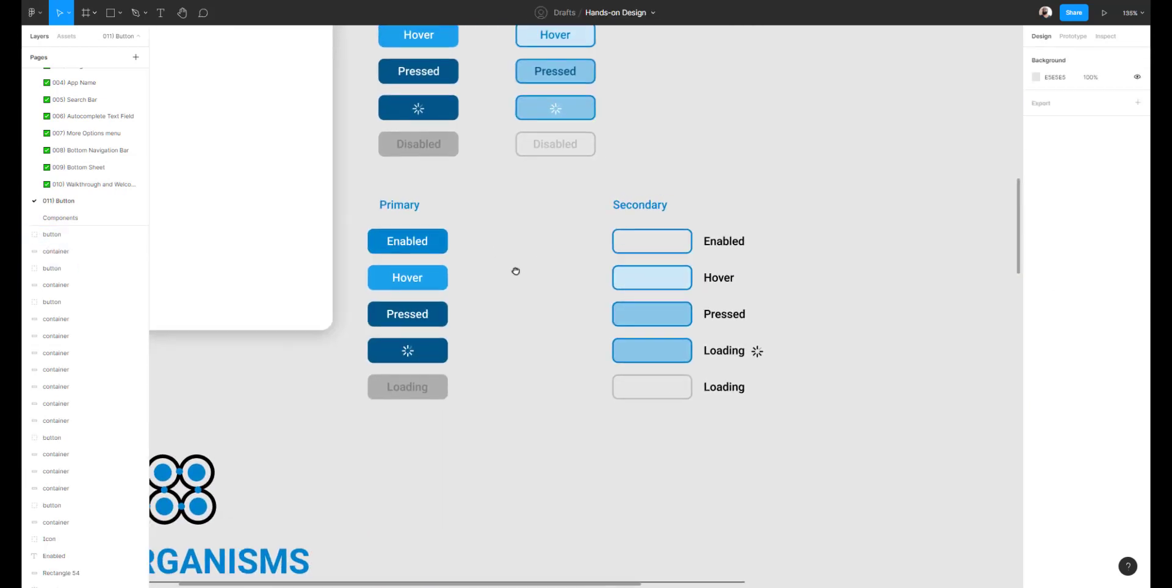
scroll(516, 271, right, 3)
scroll(519, 275, up, 2)
scroll(546, 282, up, 5)
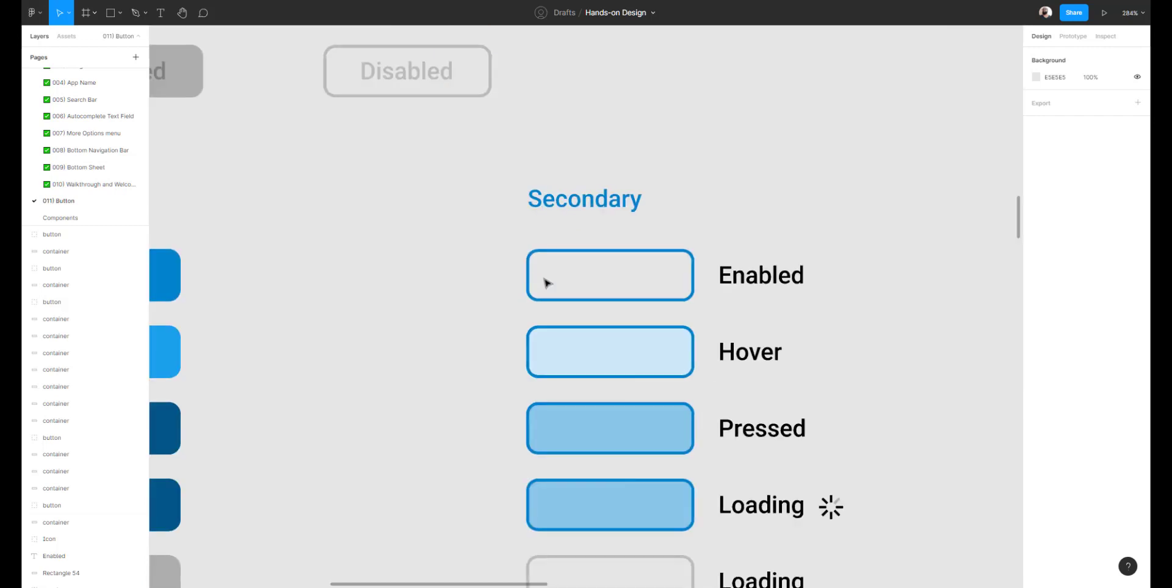
drag(518, 280, 568, 297)
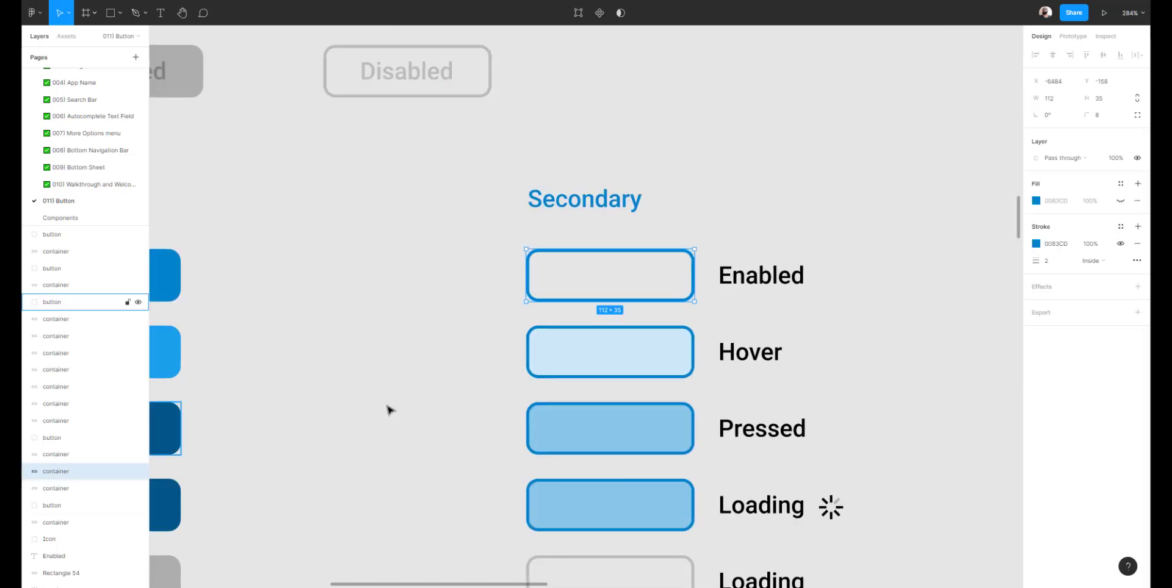
click(556, 364)
scroll(556, 365, down, 4)
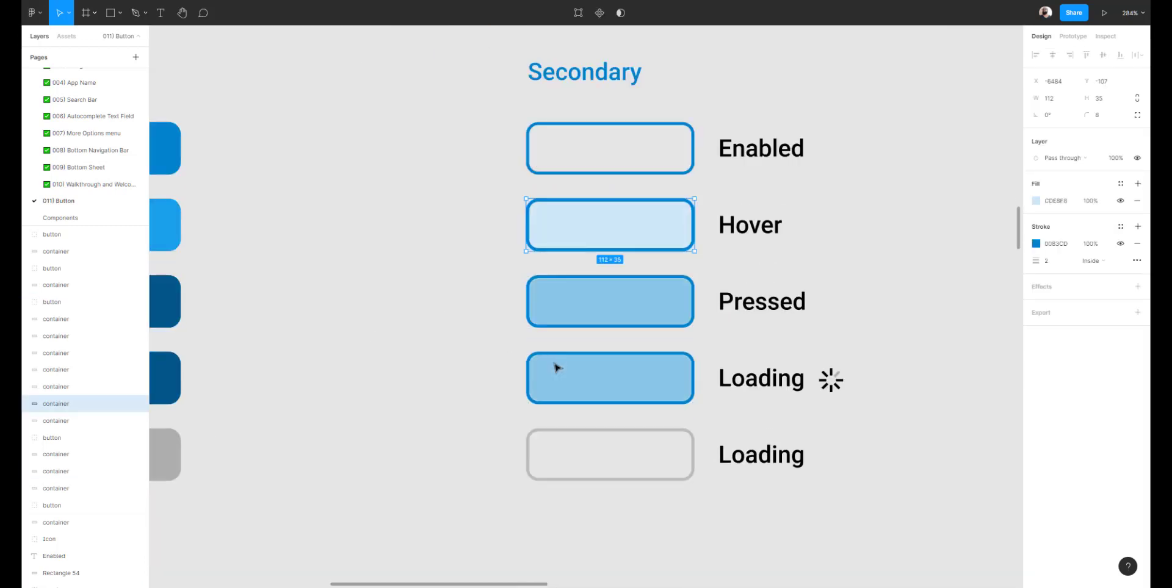
click(556, 306)
click(561, 381)
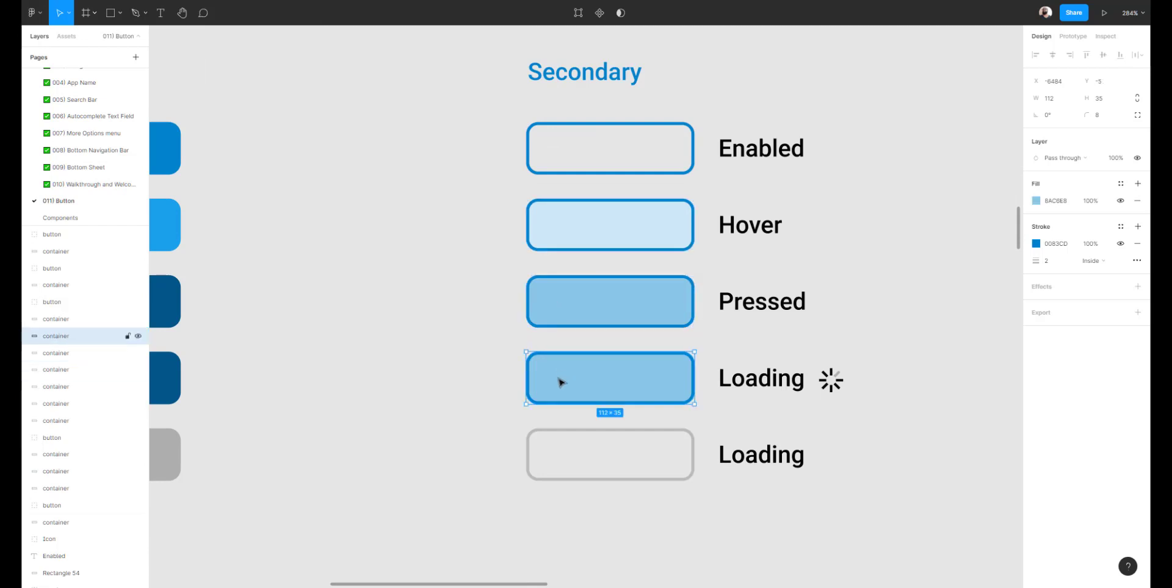
click(559, 449)
click(562, 437)
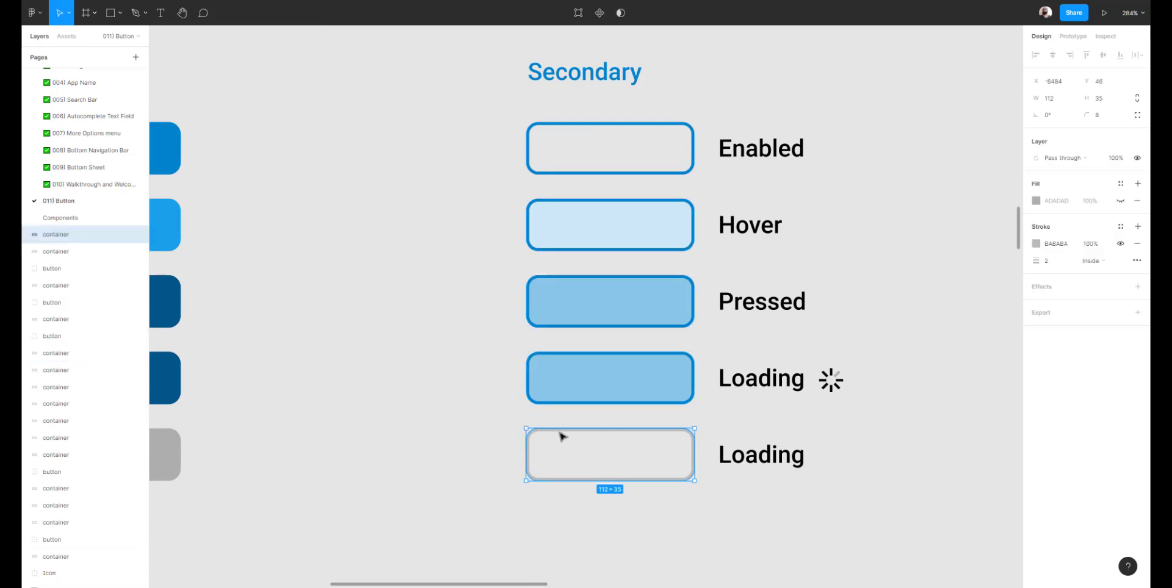
click(450, 410)
Examine the label colours, icon colour and centring in the finished reference Secondary buttons, from Enabled to Disabled.
drag(394, 379, 451, 384)
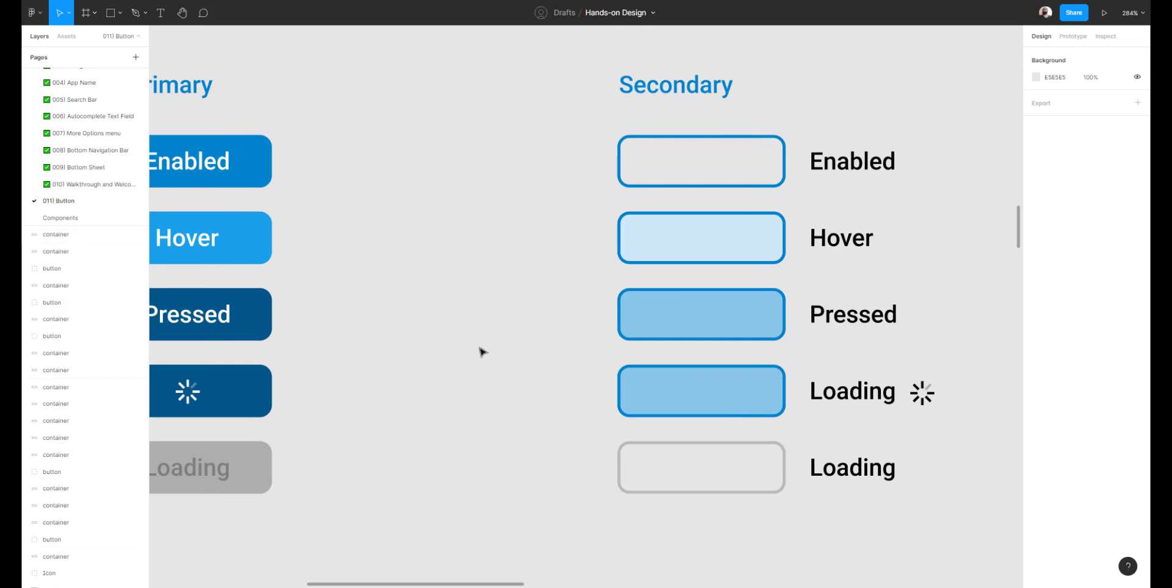
scroll(482, 352, down, 5)
scroll(483, 352, up, 3)
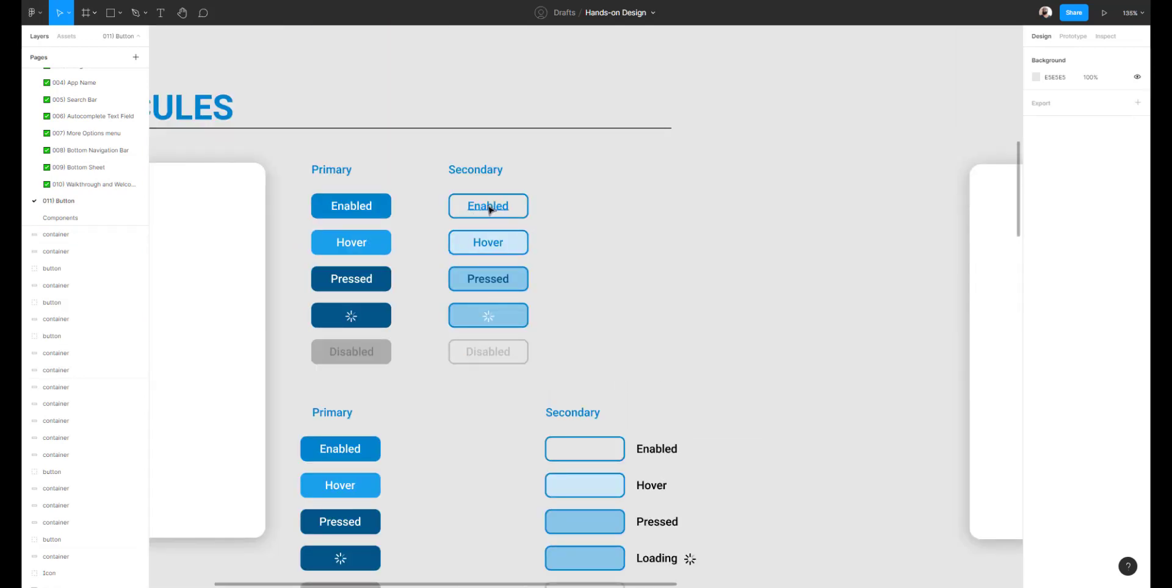
scroll(489, 210, down, 3)
click(651, 261)
click(503, 262)
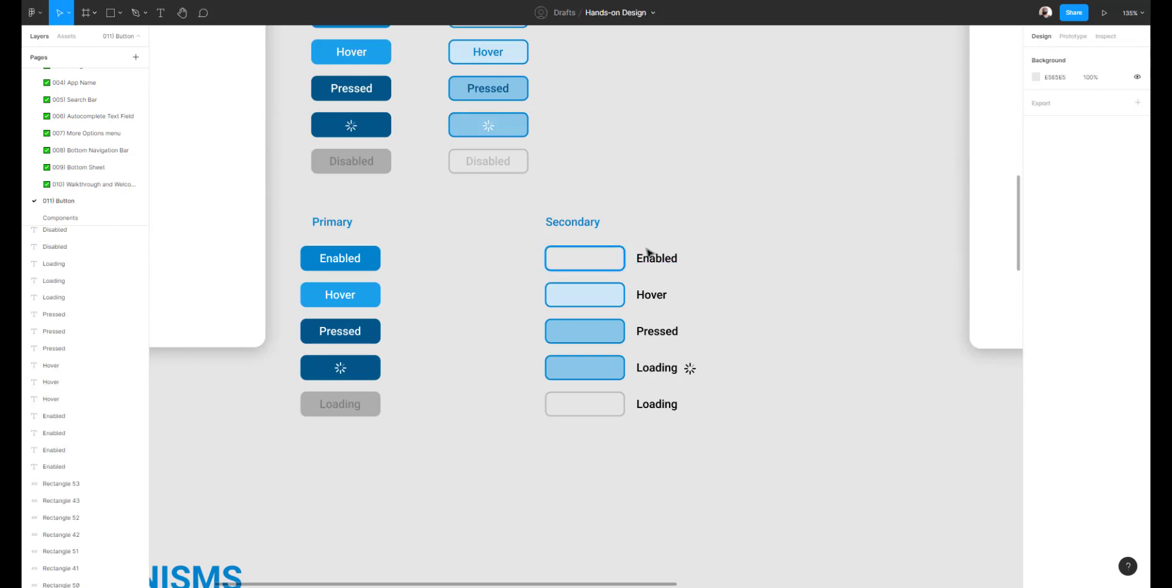
scroll(493, 118, up, 2)
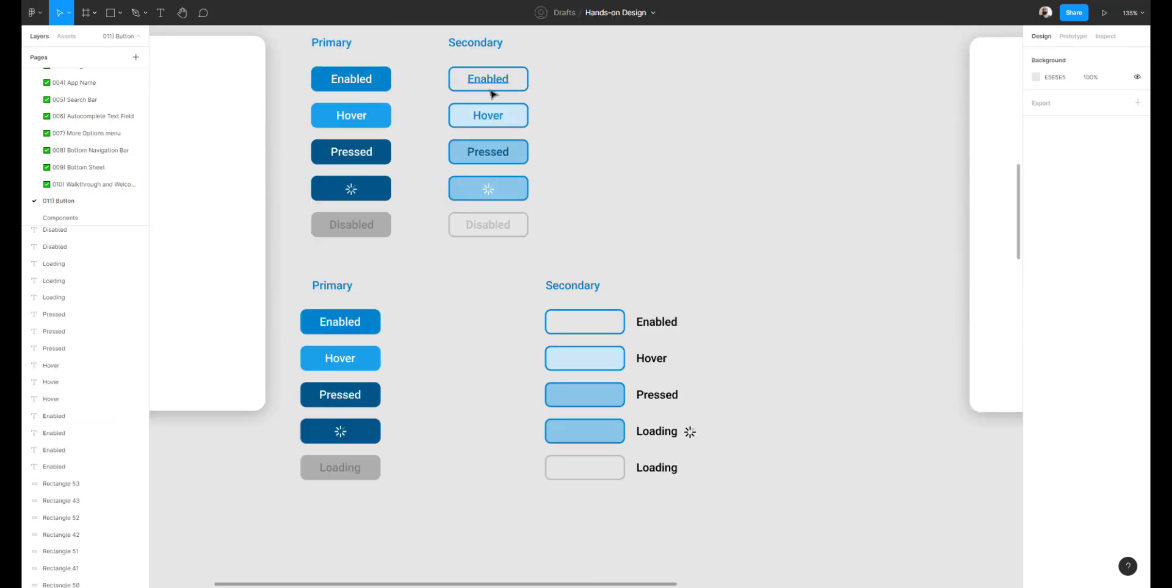
scroll(490, 93, up, 5)
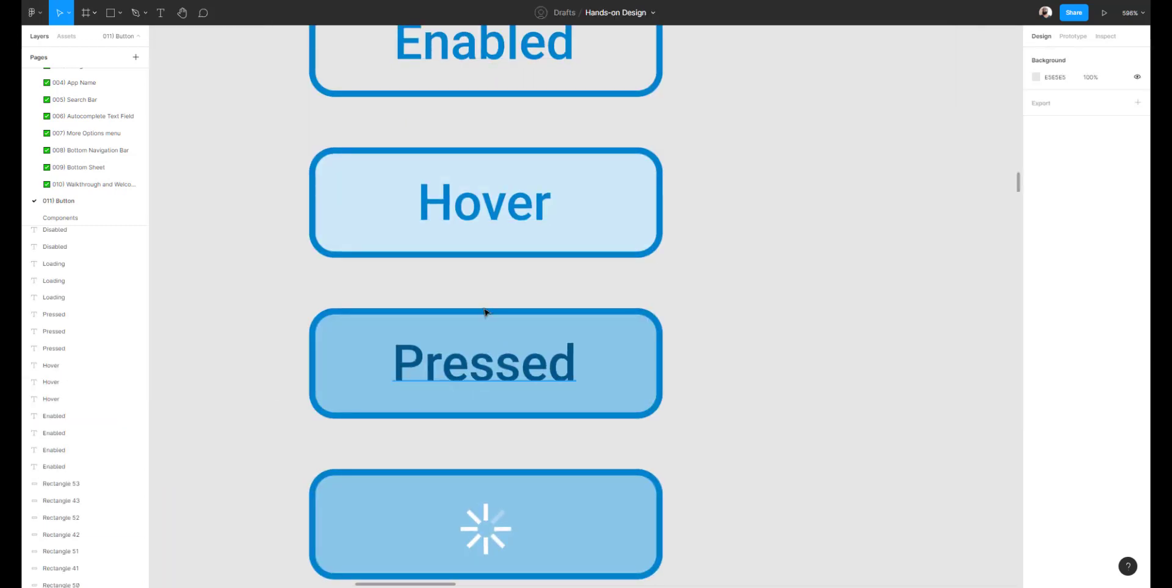
scroll(492, 173, up, 2)
scroll(485, 279, down, 4)
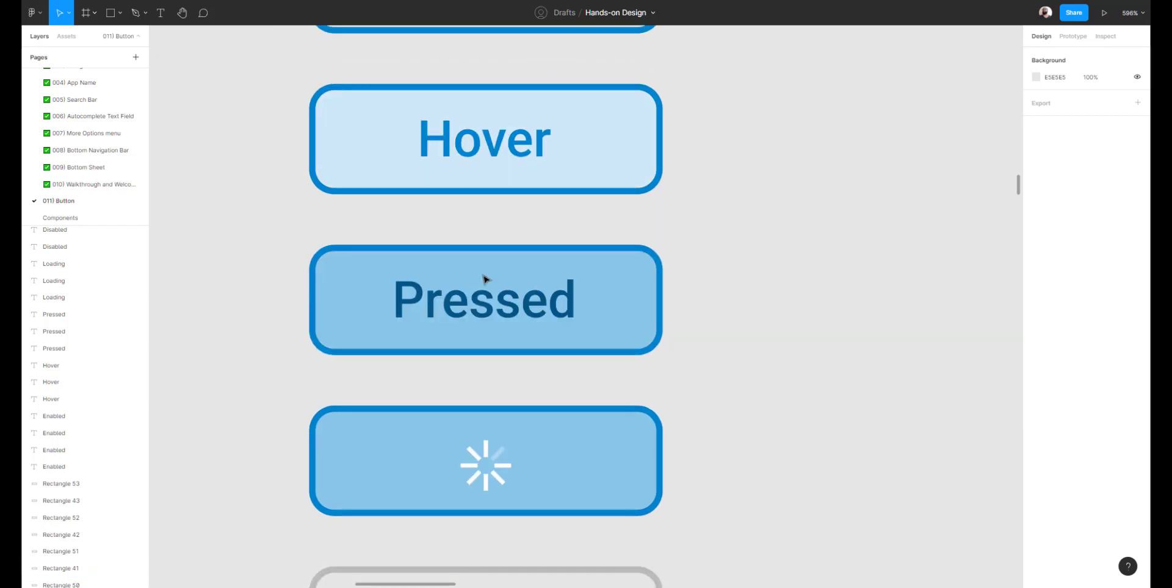
scroll(488, 366, down, 2)
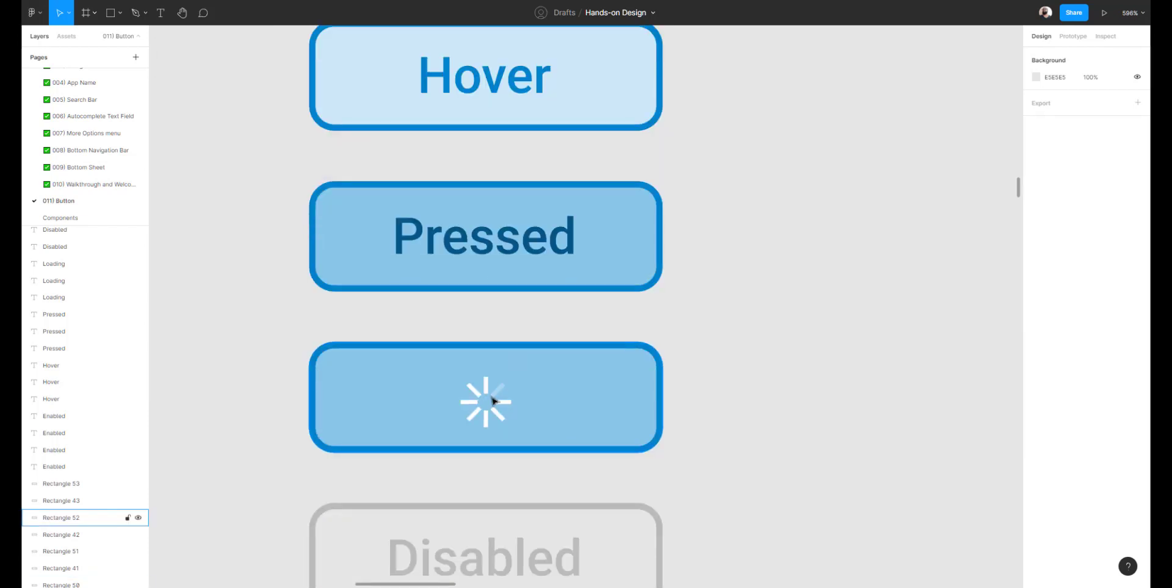
scroll(492, 401, down, 4)
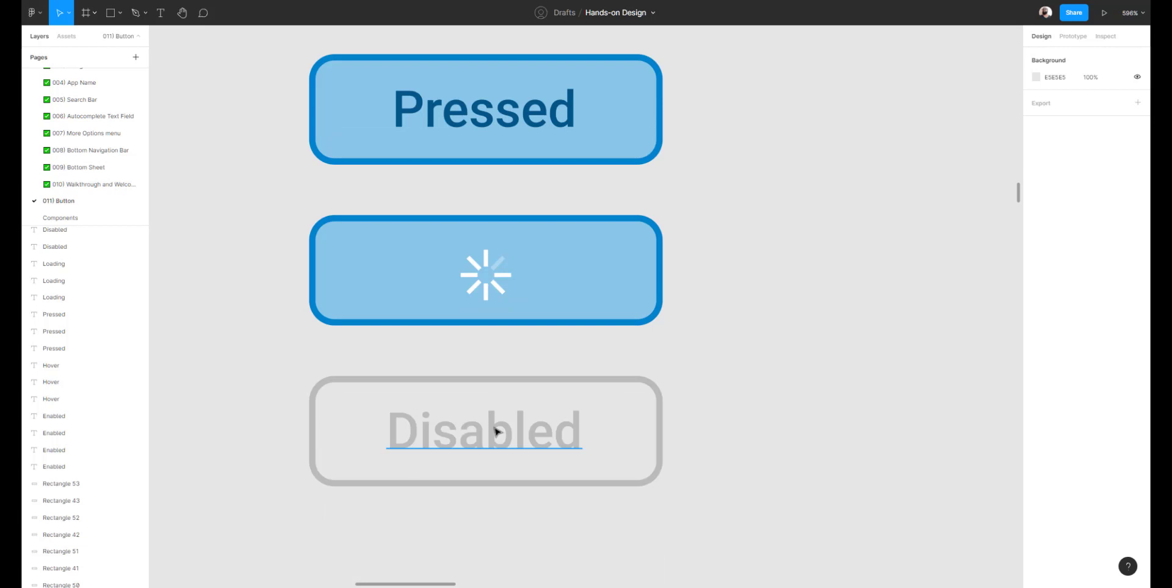
Copy the text colour of the reference Secondary Enabled button and set the loose Enabled label's fill to 0083CD.
scroll(495, 431, down, 5)
scroll(586, 350, down, 6)
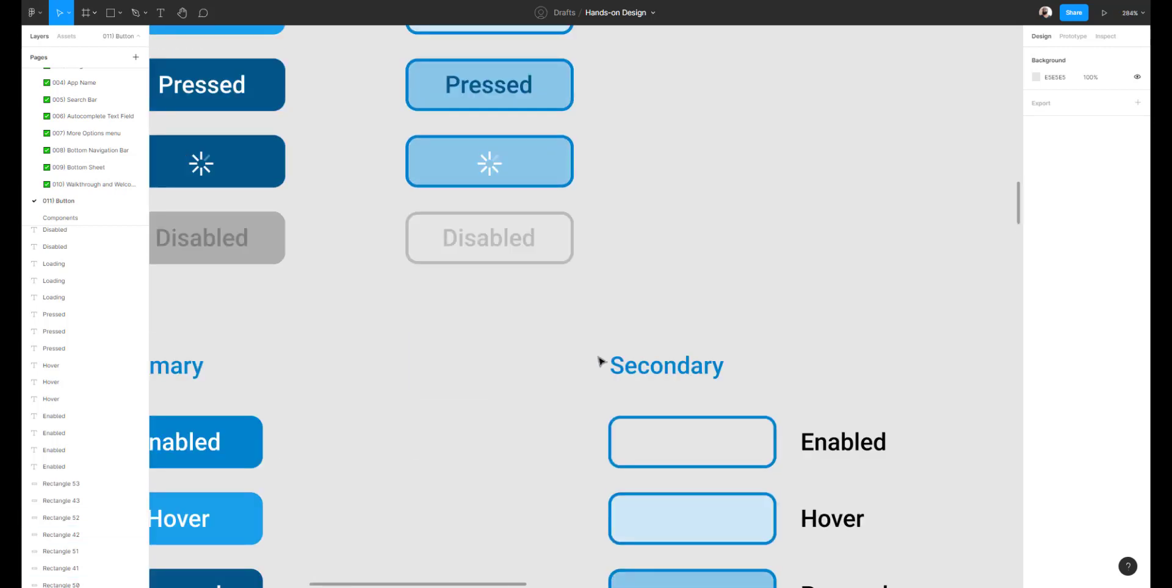
scroll(516, 191, up, 5)
click(505, 120)
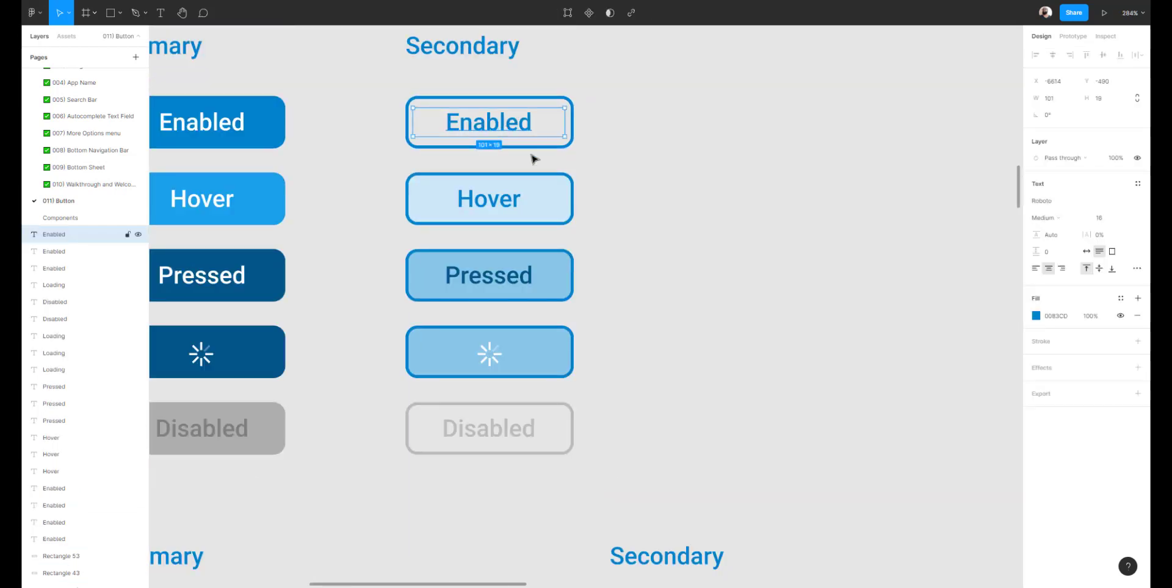
click(1058, 318)
key(ctrl+c)
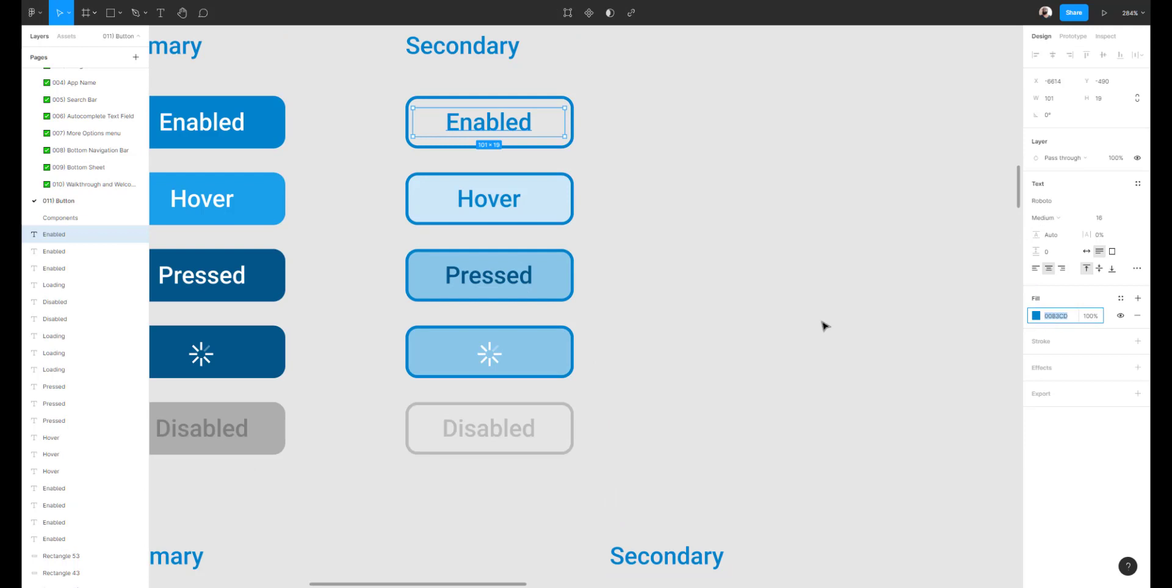
scroll(824, 326, down, 7)
click(824, 378)
click(1062, 316)
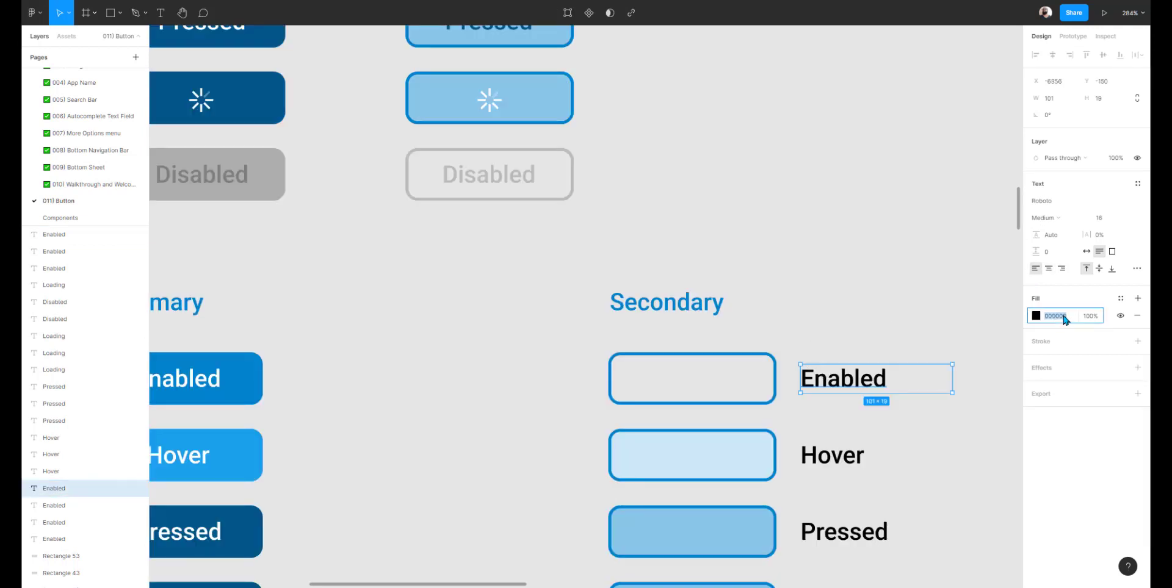
key(ctrl+v)
key(Return)
Set the fill of the loose Hover label in the lower Secondary column to 0083CD, matching the reference Hover button.
scroll(611, 232, up, 7)
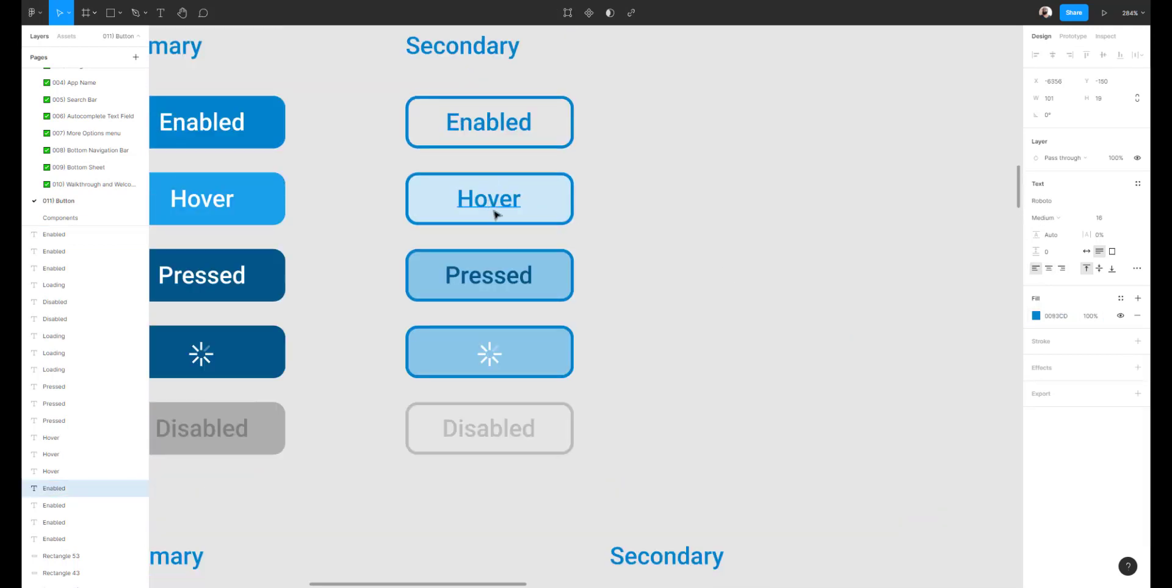
scroll(496, 214, down, 7)
click(850, 459)
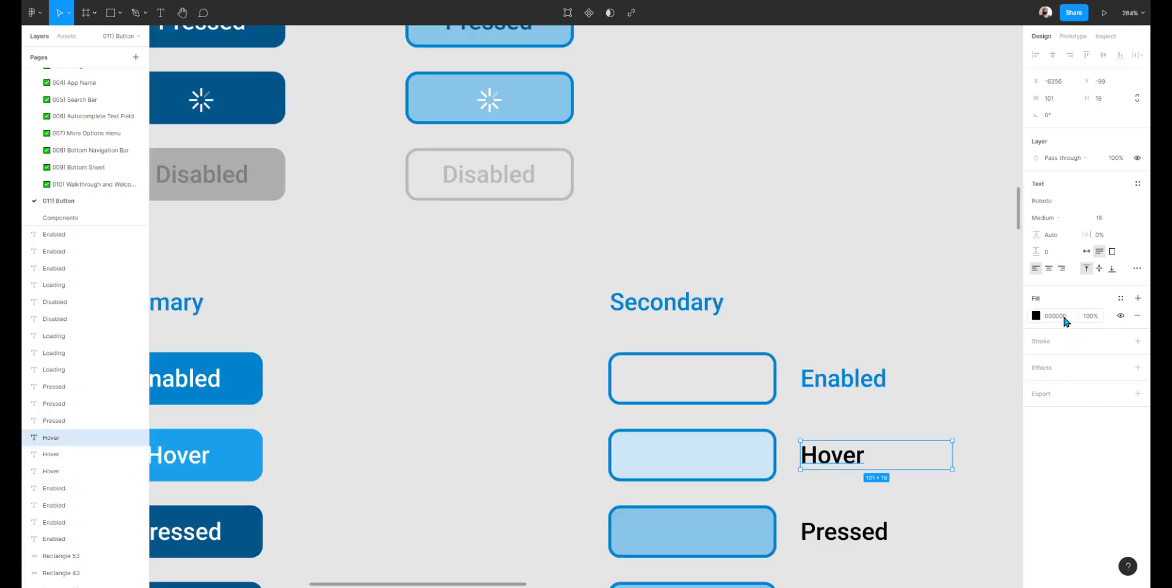
key(ctrl+v)
key(Return)
Copy the reference Secondary Pressed label's colour and set the loose Pressed label's fill to 015788.
scroll(497, 202, up, 5)
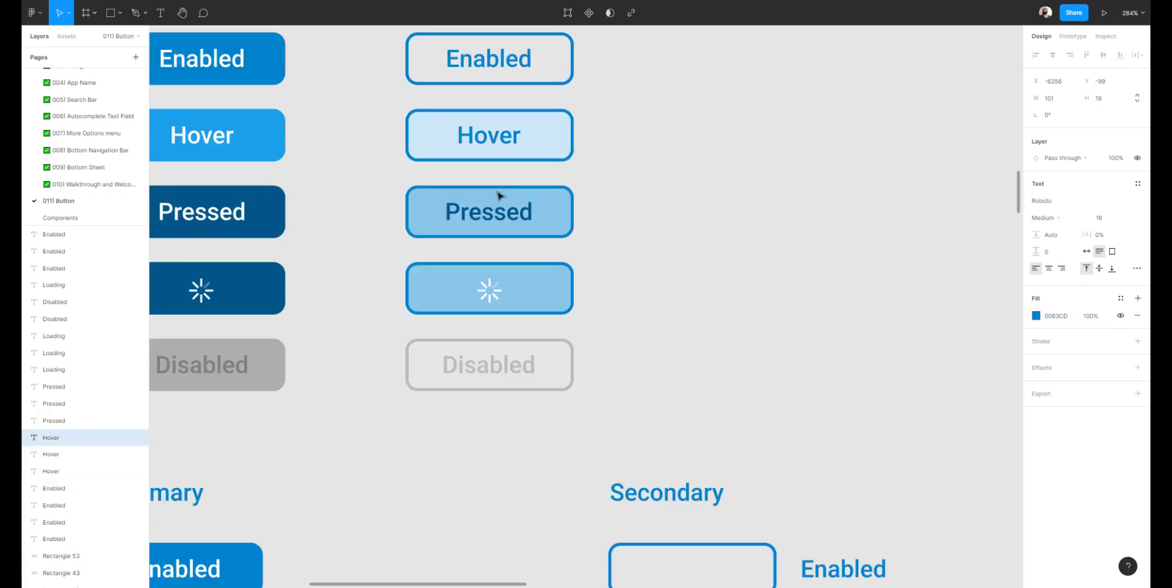
click(493, 216)
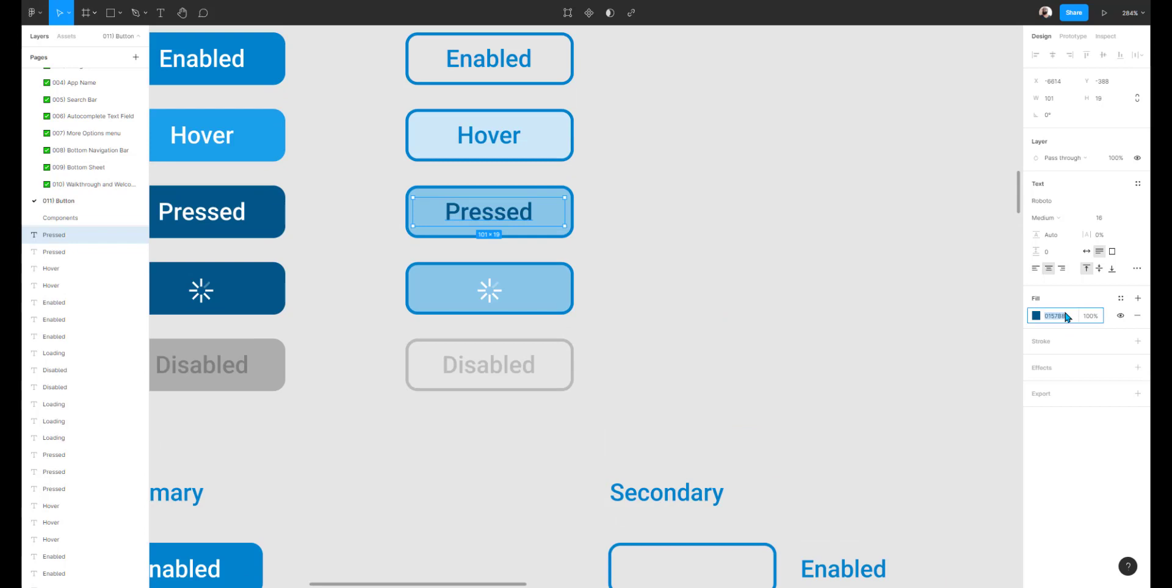
scroll(849, 379, down, 7)
click(849, 469)
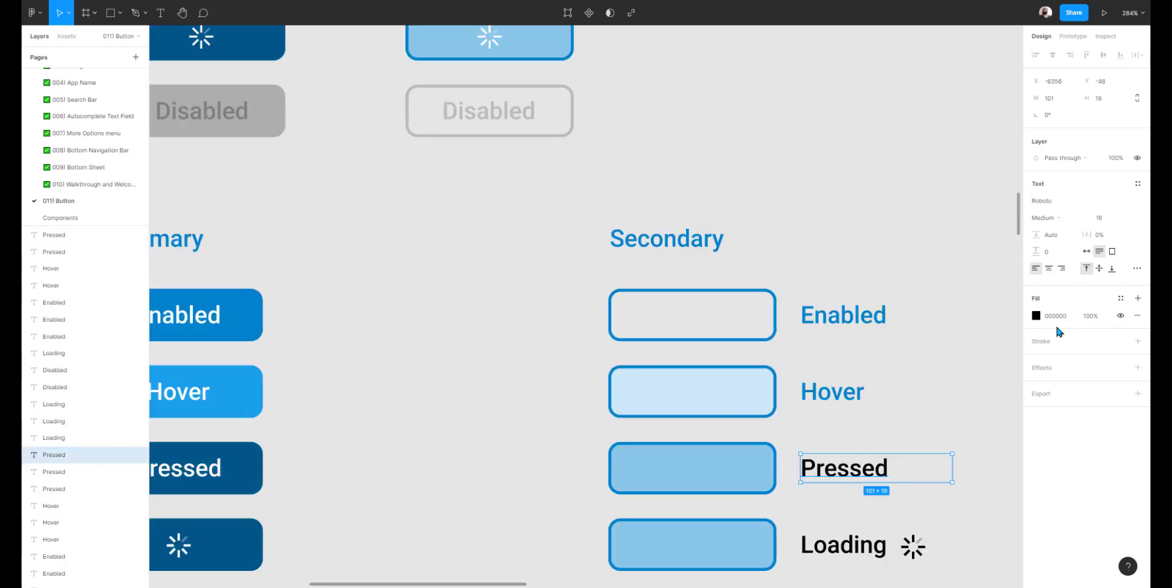
key(Return)
Delete the black Loading label and its loading icon beside the fourth Secondary container.
scroll(664, 262, up, 5)
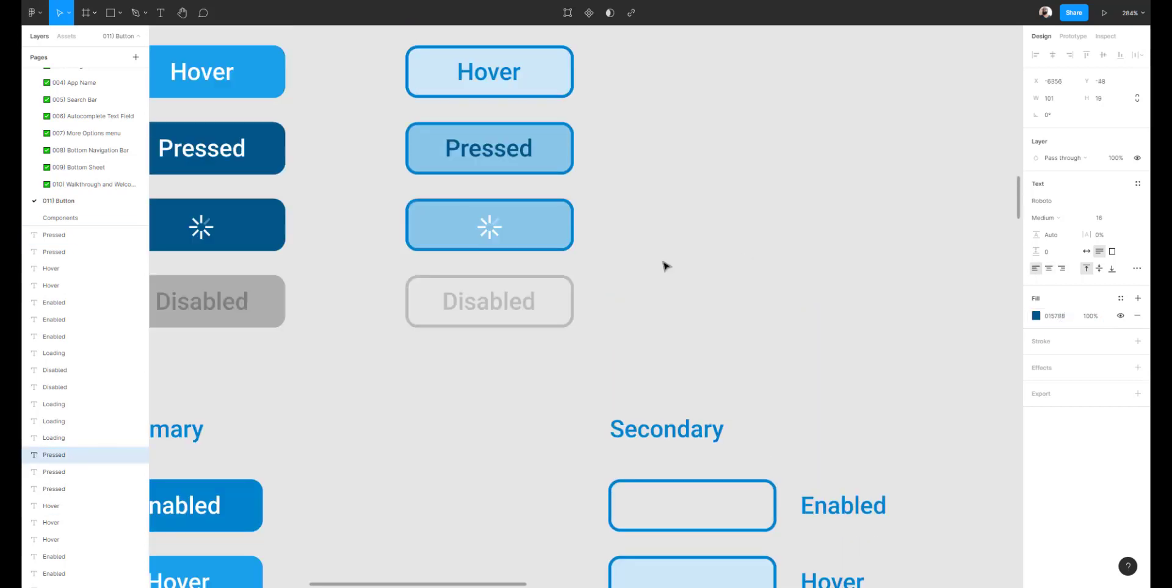
scroll(616, 296, down, 5)
scroll(837, 423, down, 2)
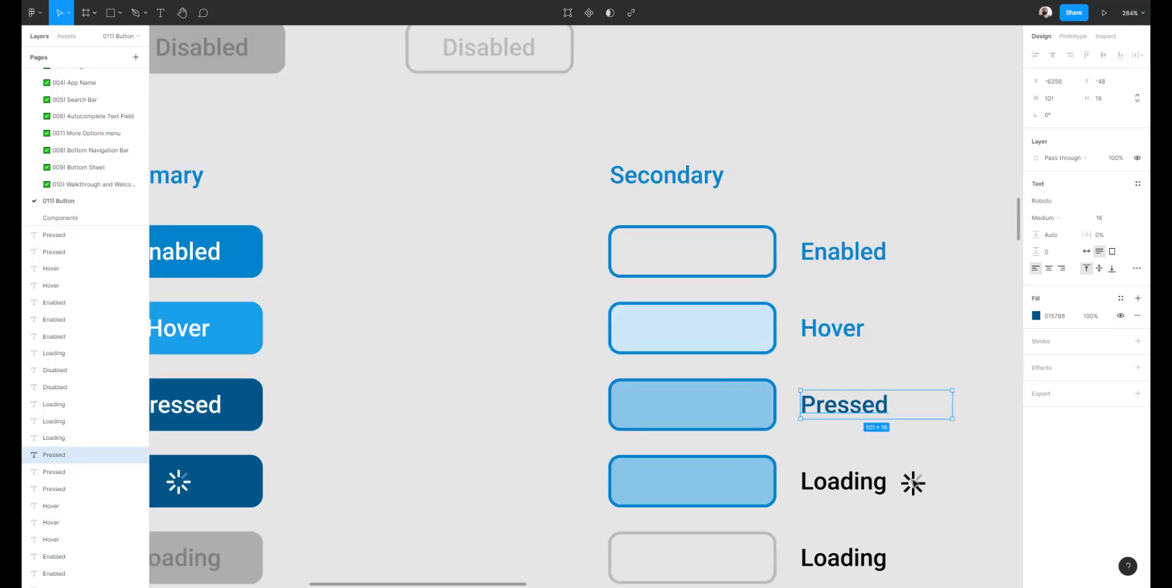
click(831, 470)
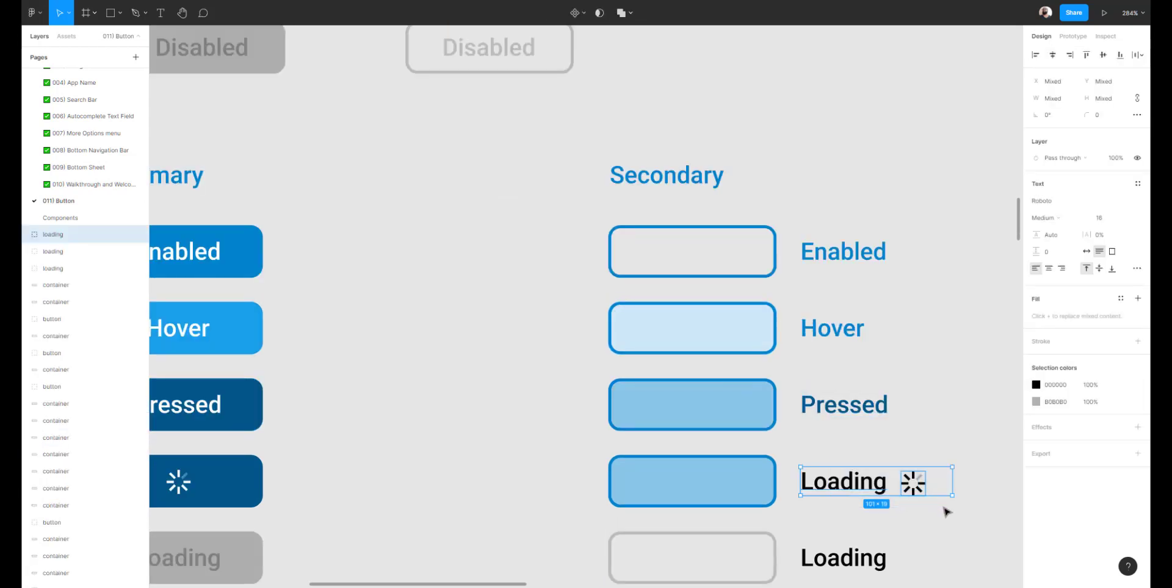
key(Delete)
Copy the white loading icon from the Primary Loading button and place it beside the fourth Secondary container.
double_click(178, 482)
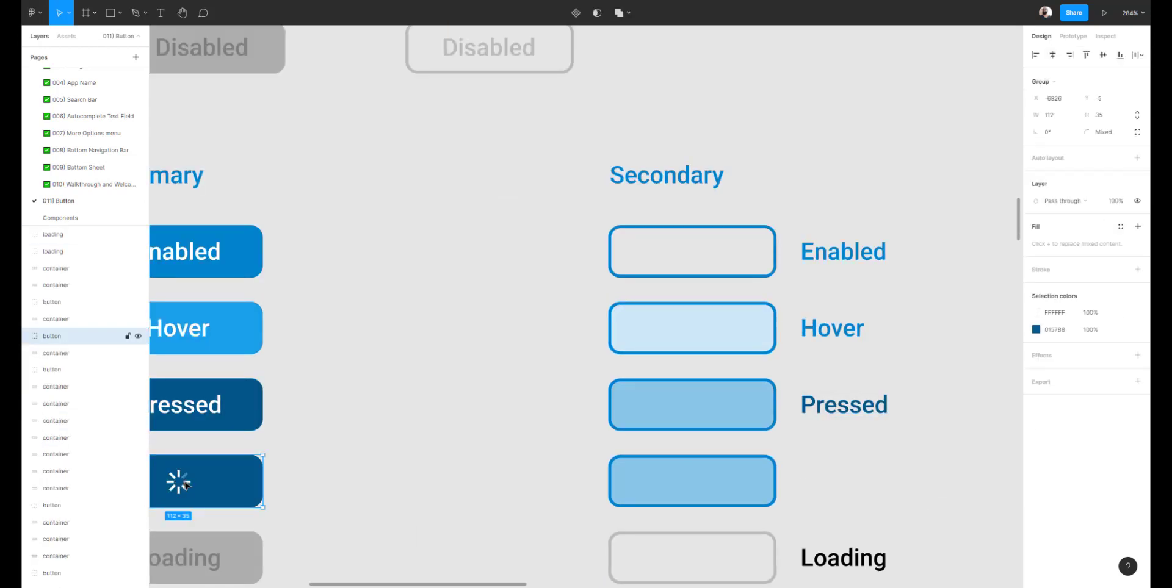
click(327, 471)
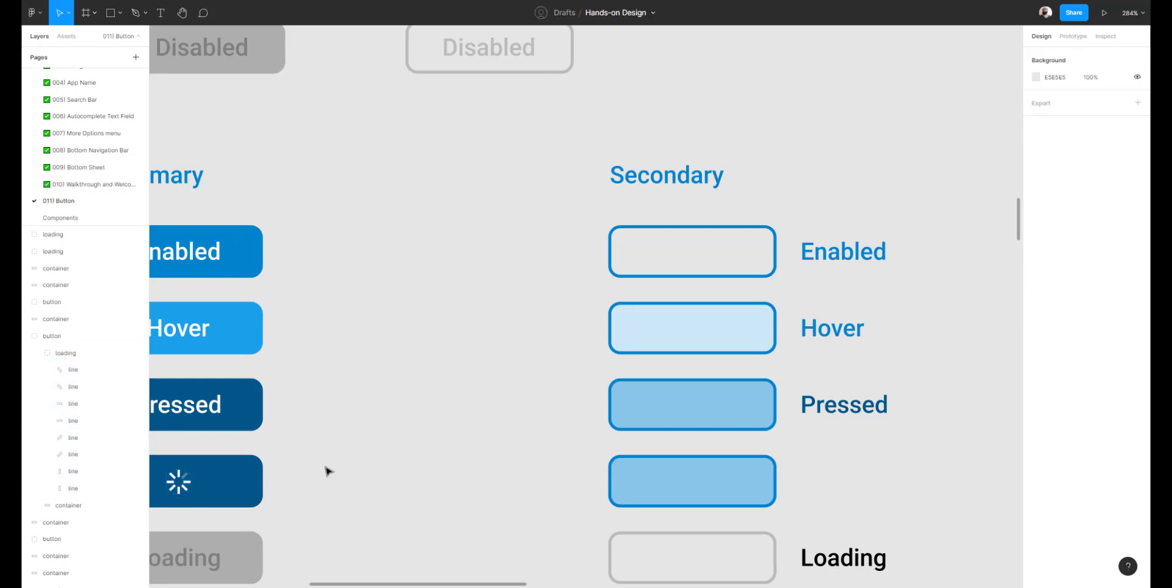
key(ctrl+v)
click(327, 471)
drag(221, 482, 860, 486)
click(489, 476)
scroll(342, 473, left, 3)
scroll(342, 473, down, 1)
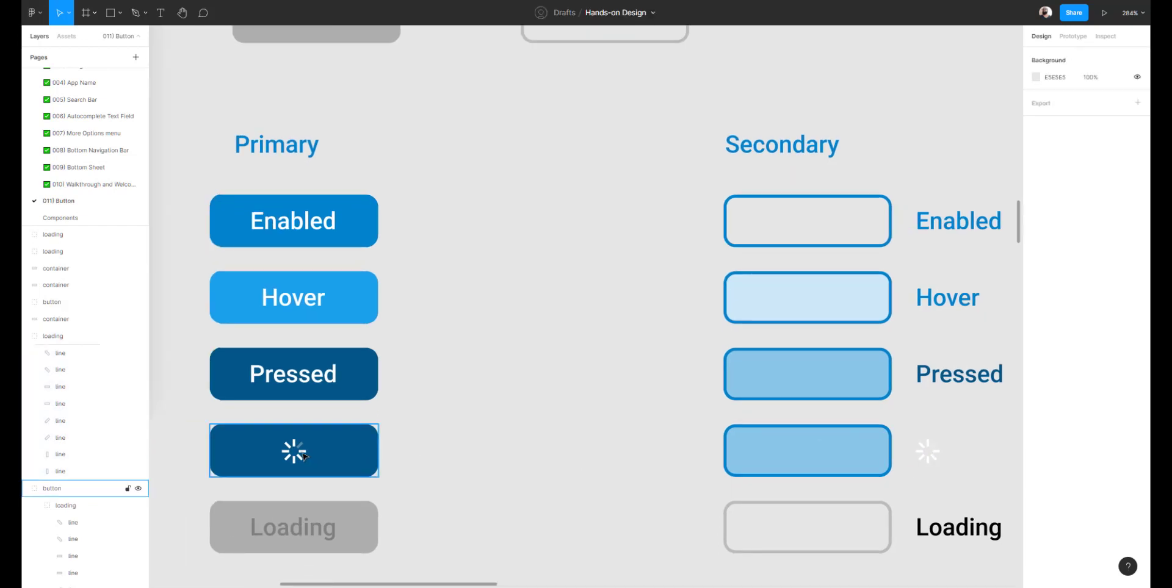
Paste an extra copy of the Primary loading icon, move it onto the empty canvas and delete it.
double_click(304, 457)
click(398, 448)
double_click(303, 457)
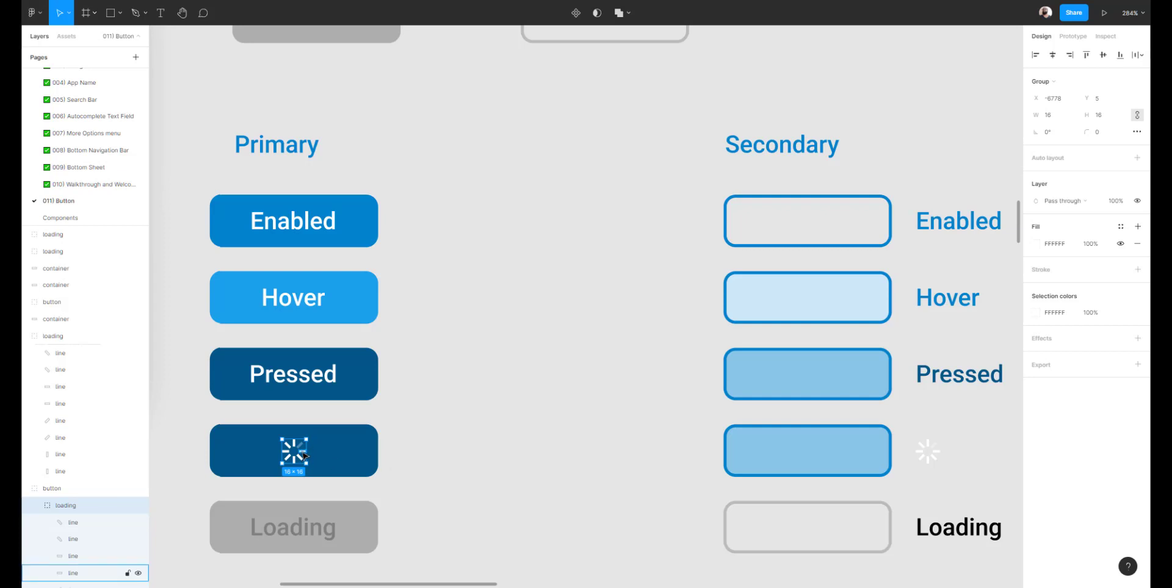
click(523, 425)
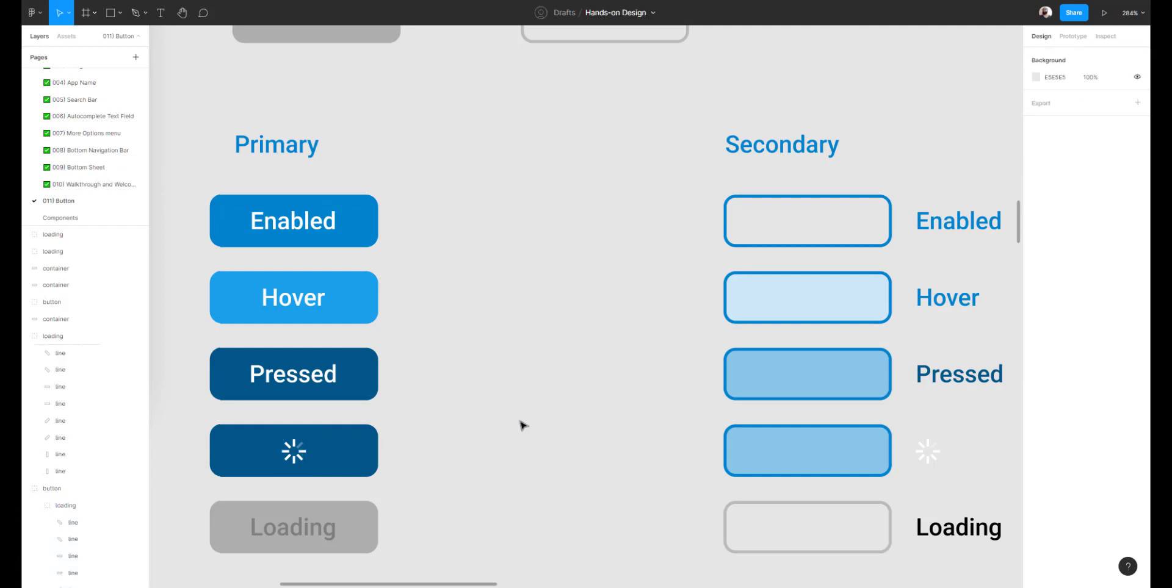
key(ctrl+v)
click(423, 437)
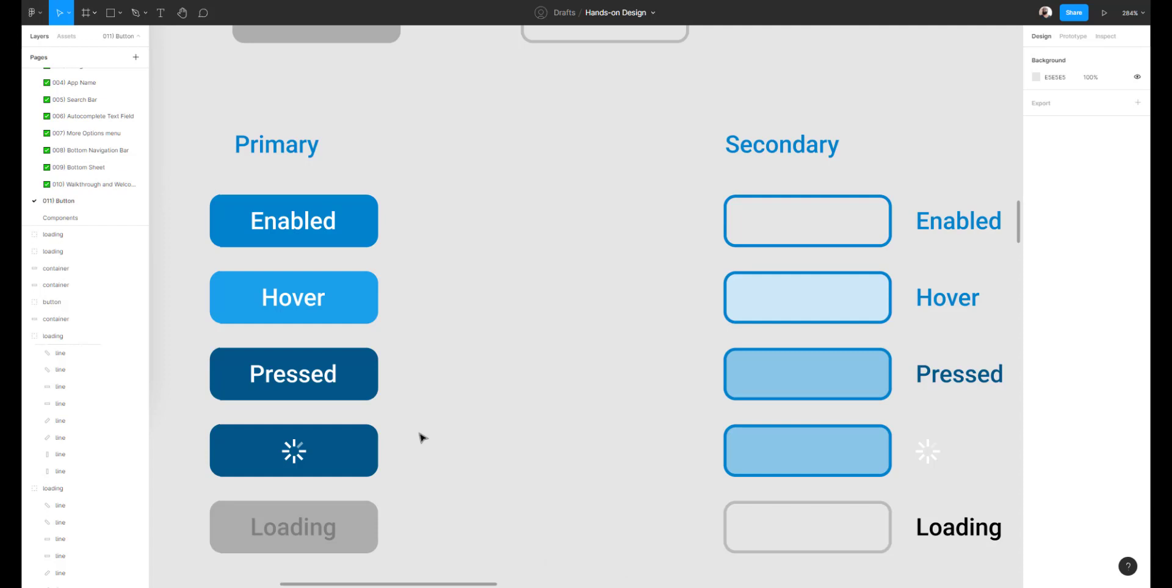
click(305, 453)
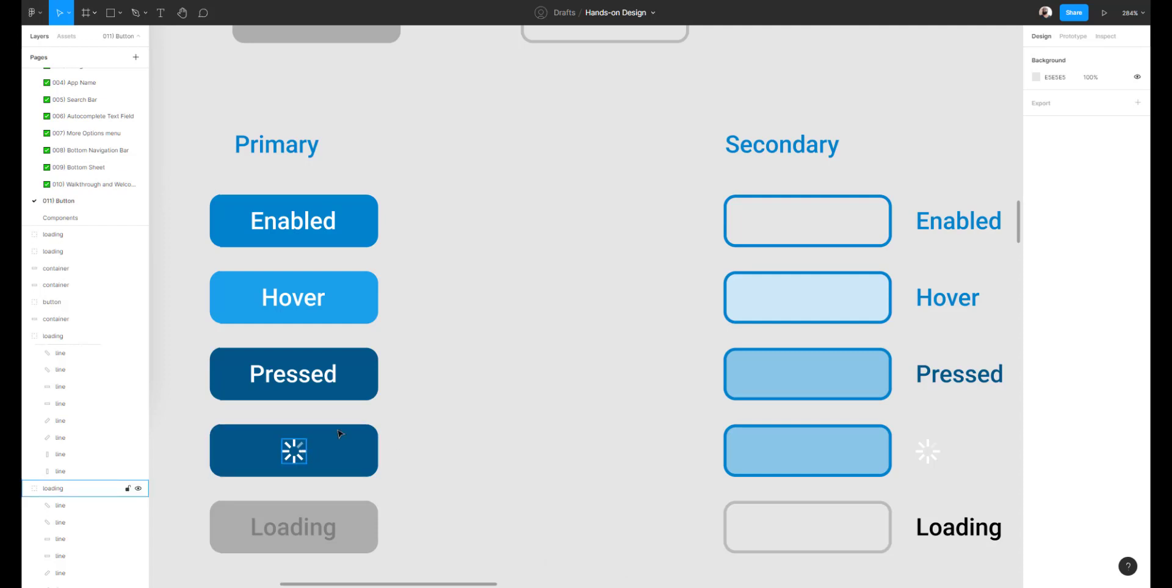
drag(295, 452, 489, 413)
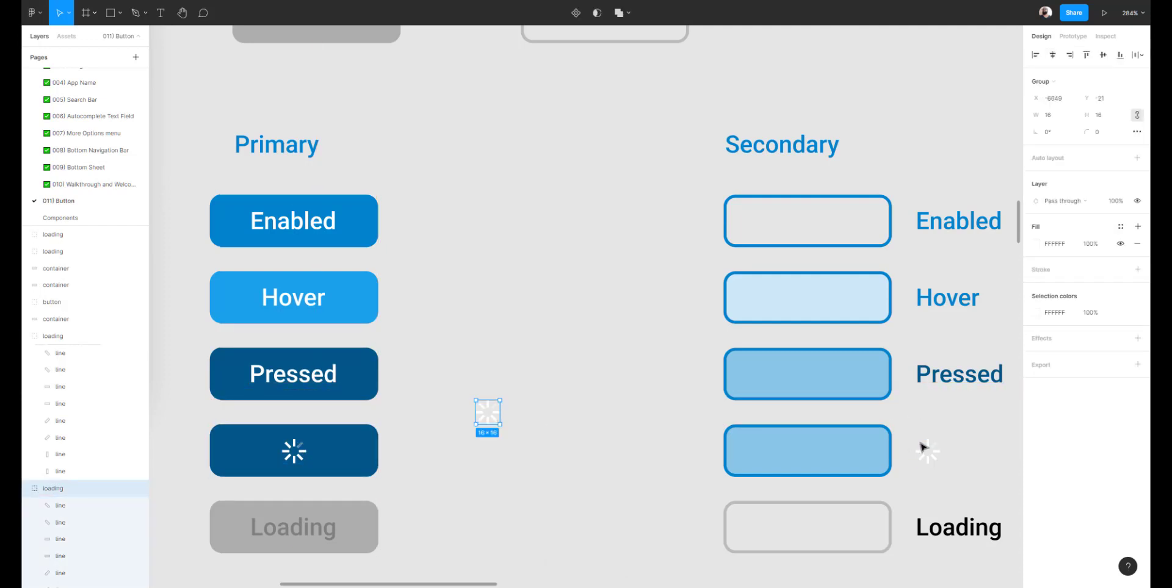
drag(475, 377, 540, 458)
key(Delete)
Align the Secondary Enabled label and its container on their horizontal centres and centre the label's text.
drag(627, 281, 492, 321)
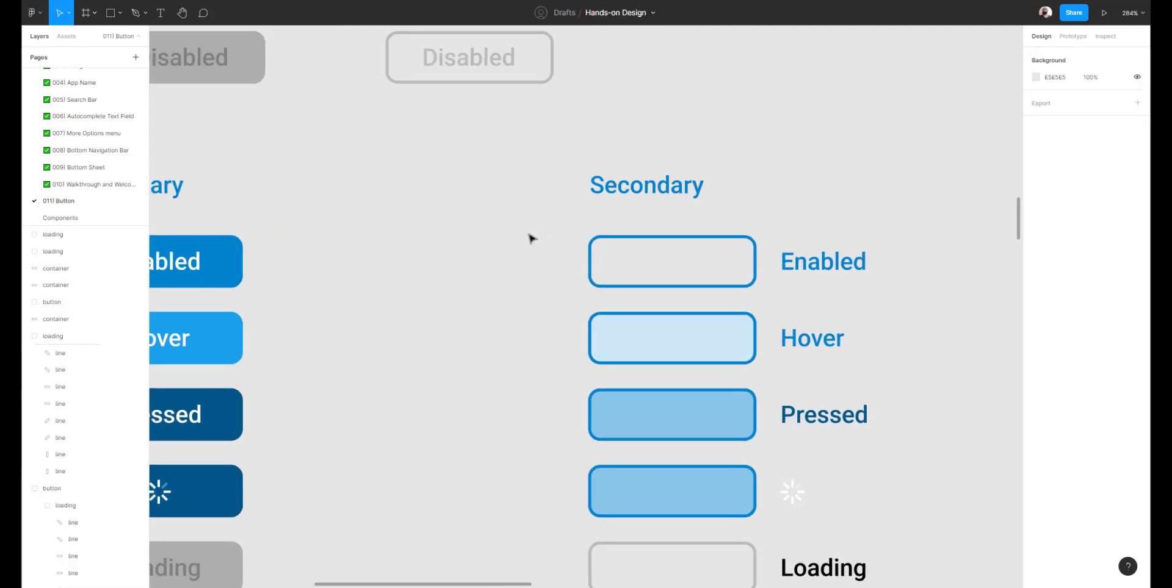
drag(527, 235, 904, 284)
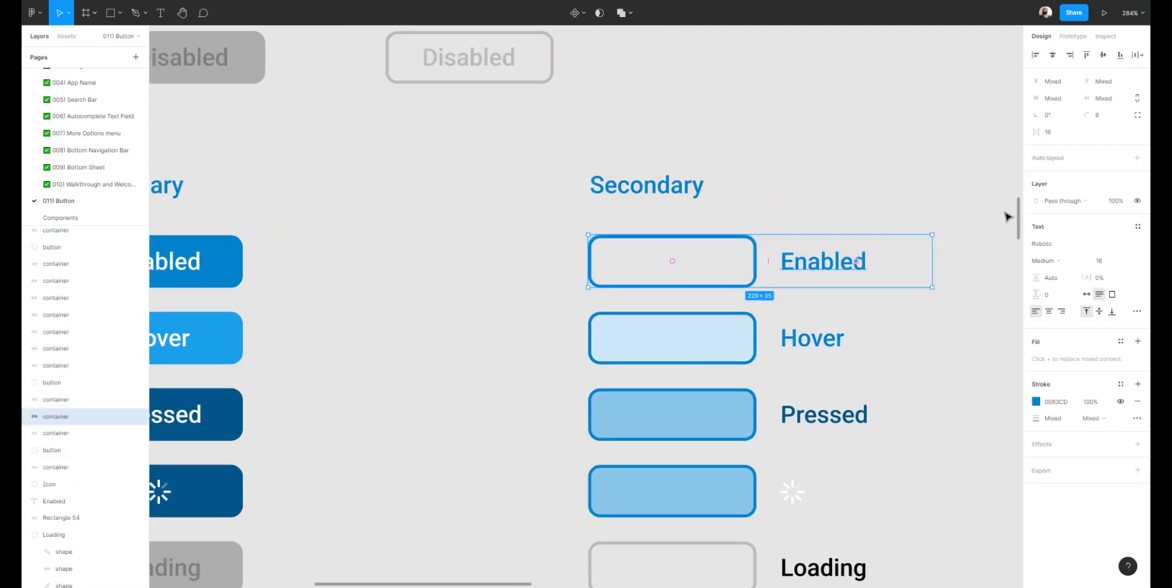
click(1053, 56)
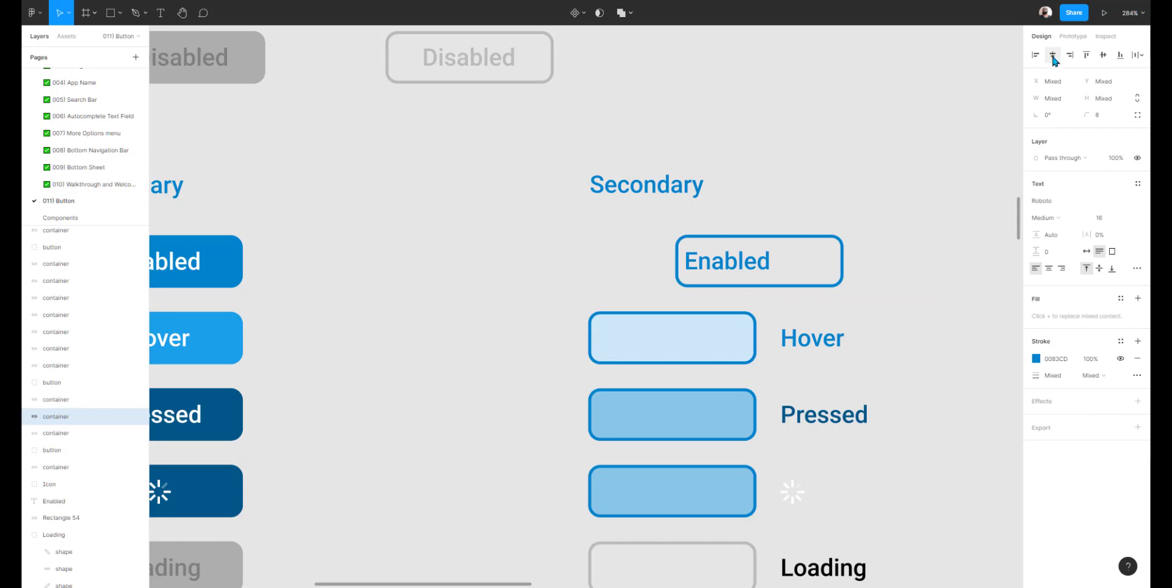
click(1053, 273)
Centre the Secondary Hover label's text and align the label with its container on their horizontal centres.
drag(563, 311, 883, 363)
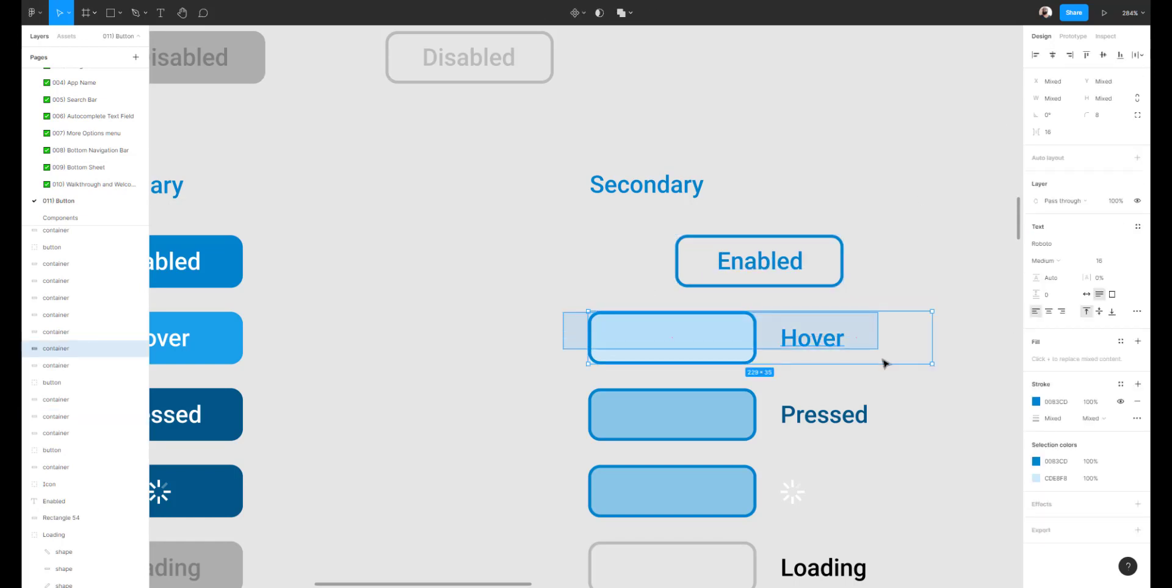
click(1049, 312)
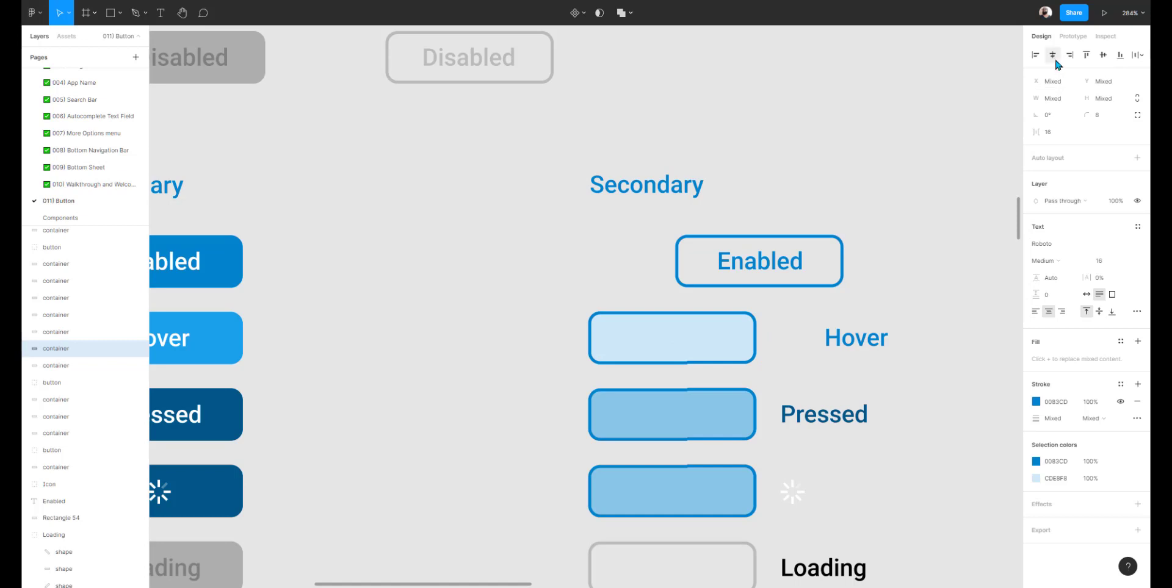
click(1052, 55)
Move the Secondary Hover container off its label, then cut the Hover label and paste it onto the container.
click(588, 329)
click(736, 336)
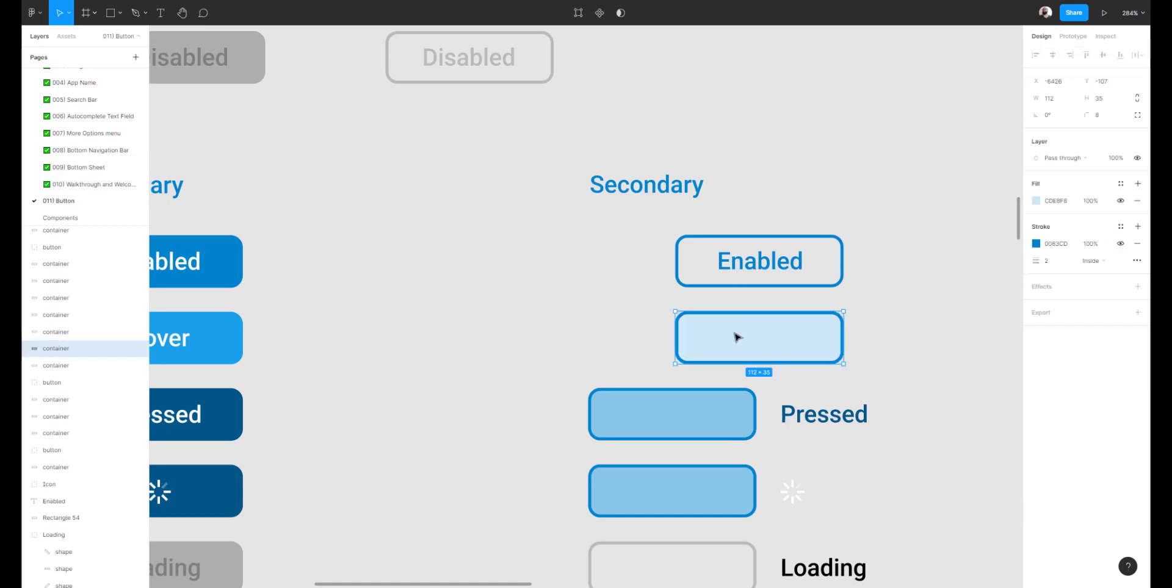
drag(737, 337, 599, 333)
click(778, 343)
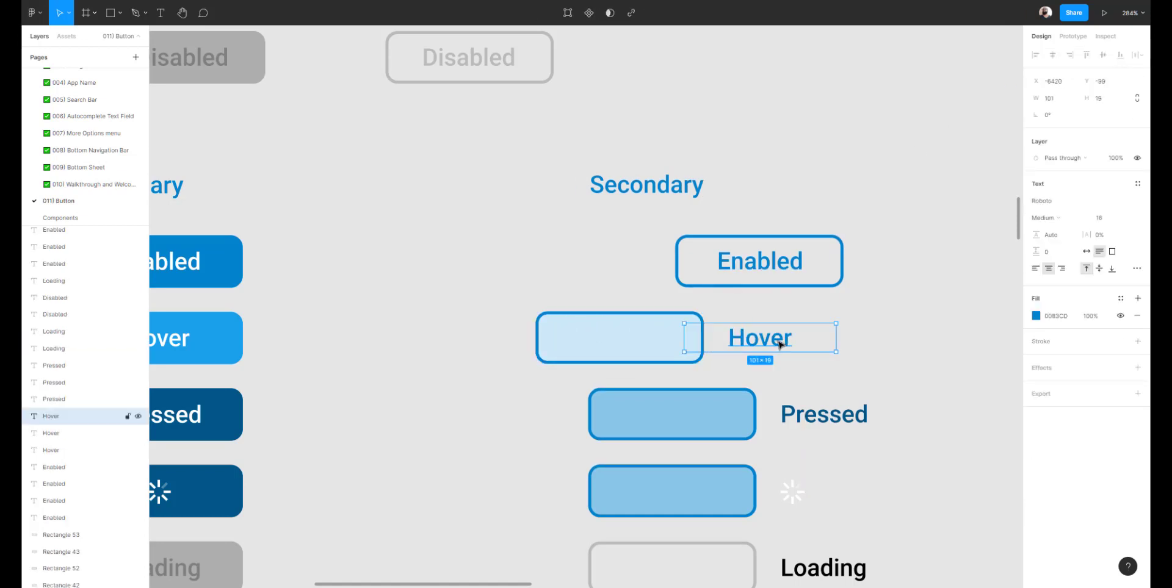
key(Delete)
click(652, 337)
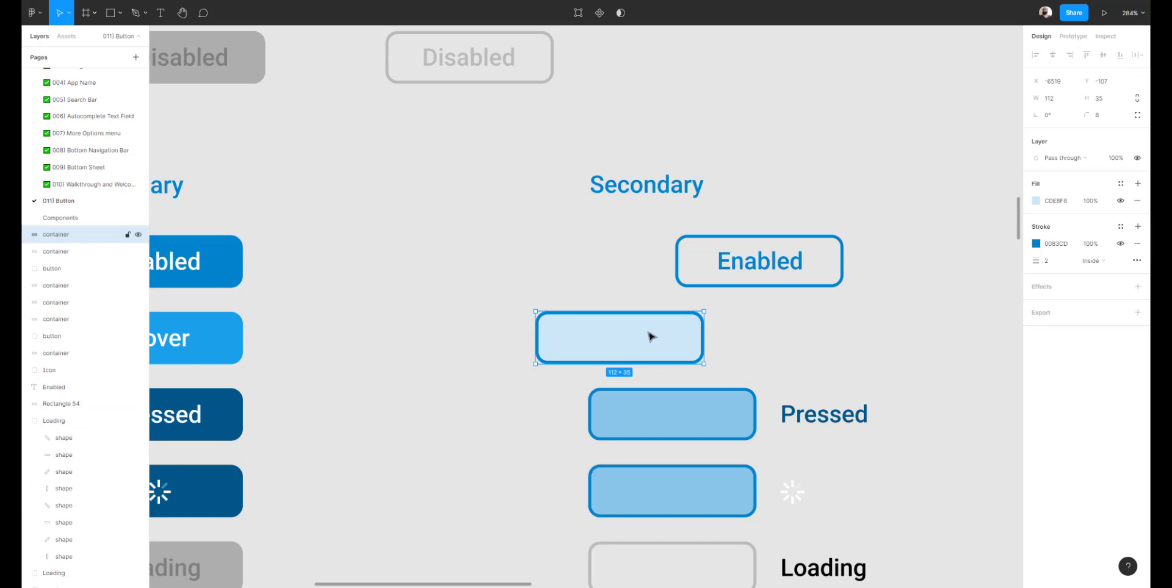
key(ctrl+v)
Cut the Secondary Pressed label, paste it onto its container and centre its text.
click(797, 425)
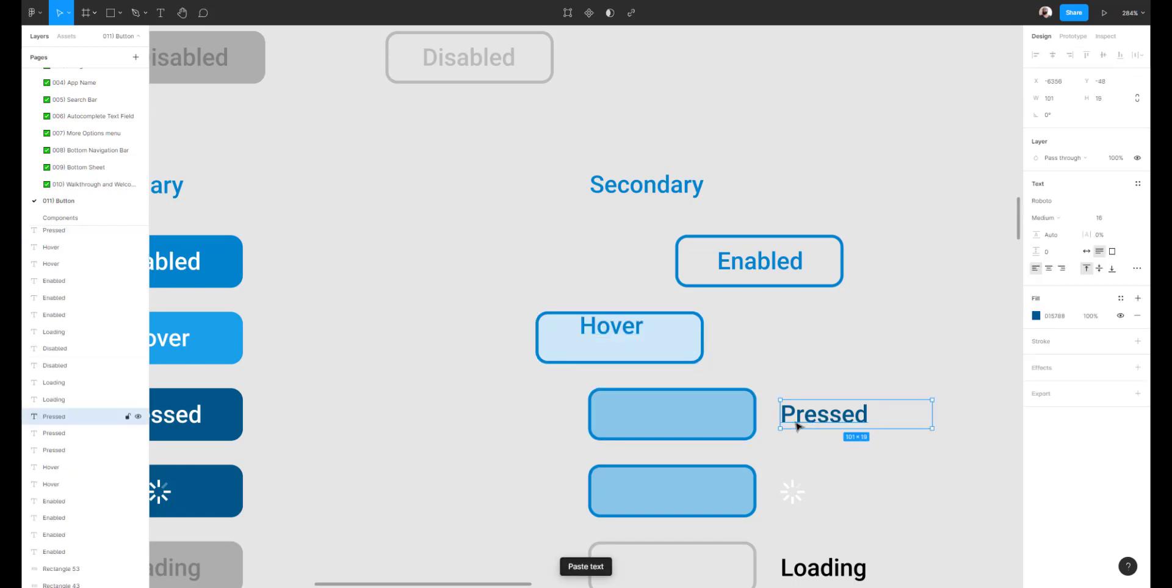
key(Delete)
click(697, 412)
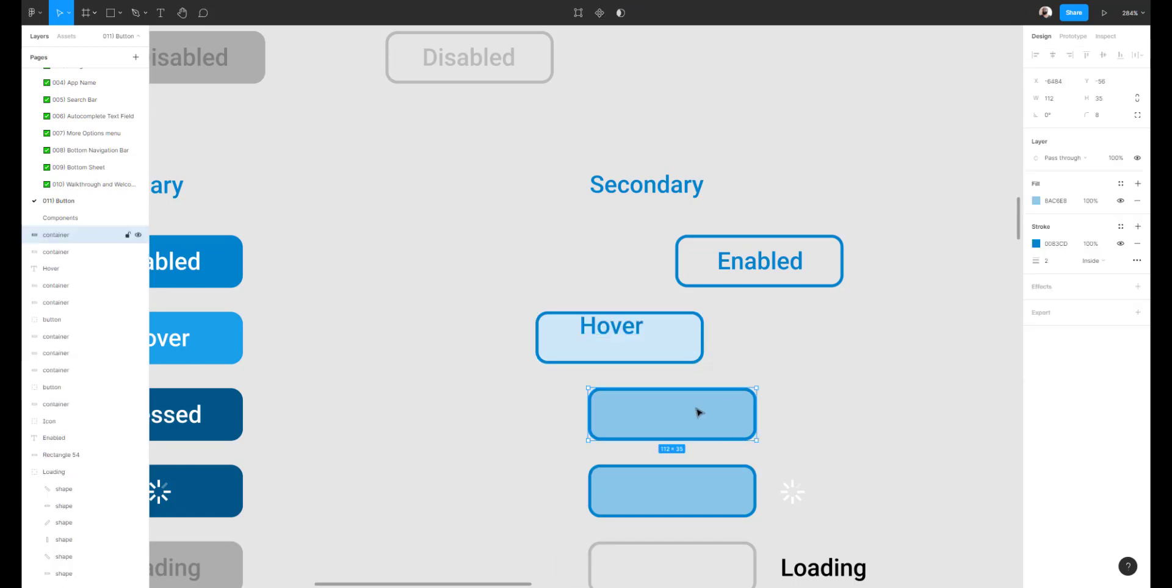
key(ctrl+v)
click(1050, 275)
Cut and paste the white loading icon and place it in the middle of the fourth Secondary container.
scroll(871, 366, down, 3)
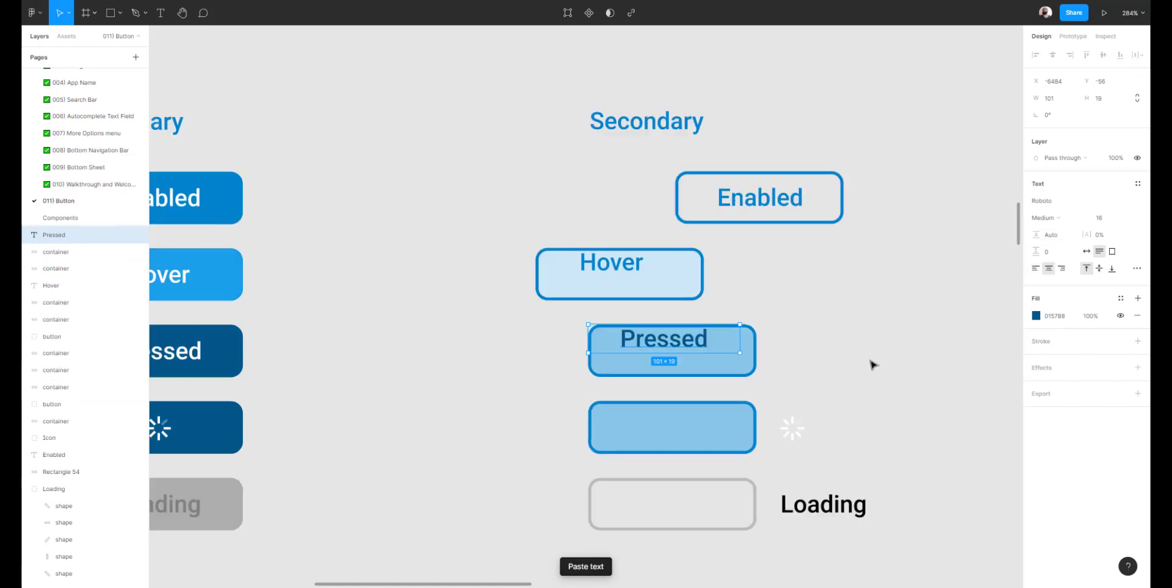
click(795, 376)
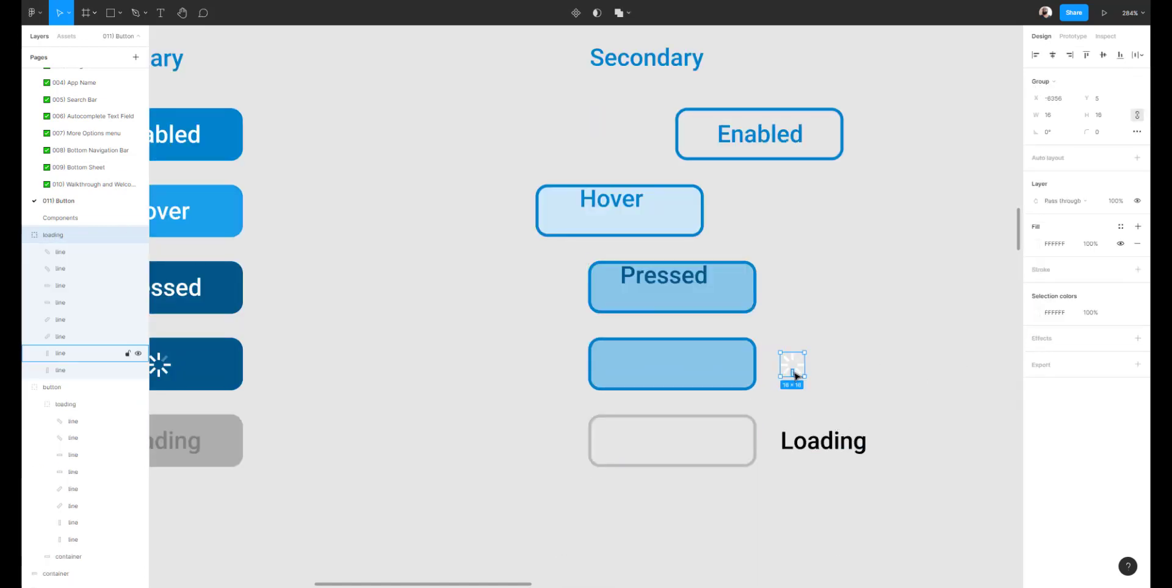
click(684, 372)
key(ctrl+v)
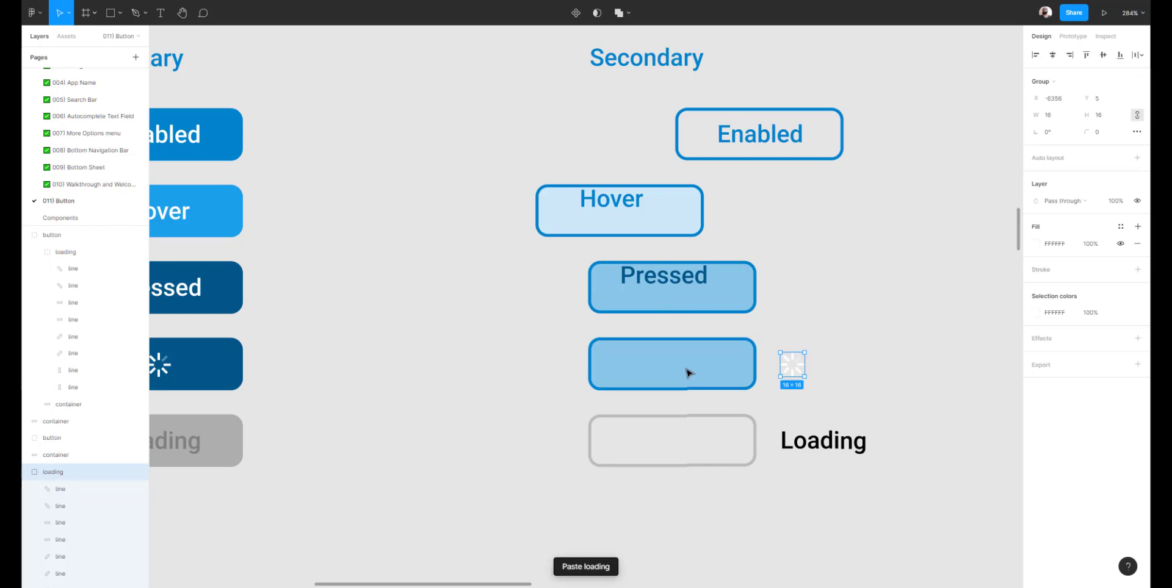
drag(800, 374, 685, 374)
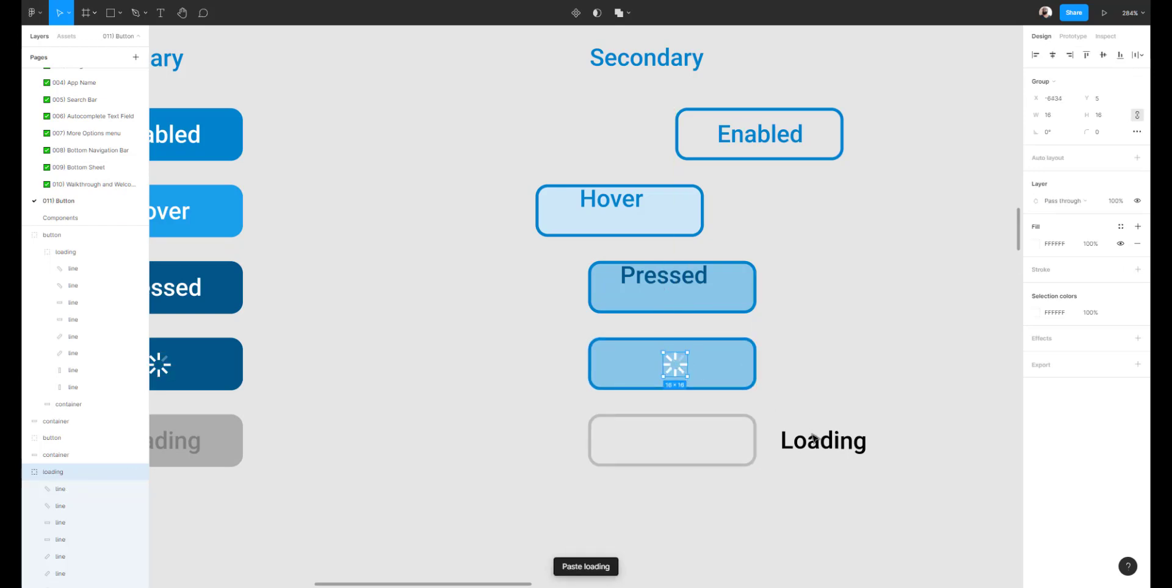
Copy the Secondary Disabled label's fill BABABA to the black Loading label and centre the Loading label's text.
click(812, 439)
scroll(812, 431, up, 2)
scroll(811, 431, up, 8)
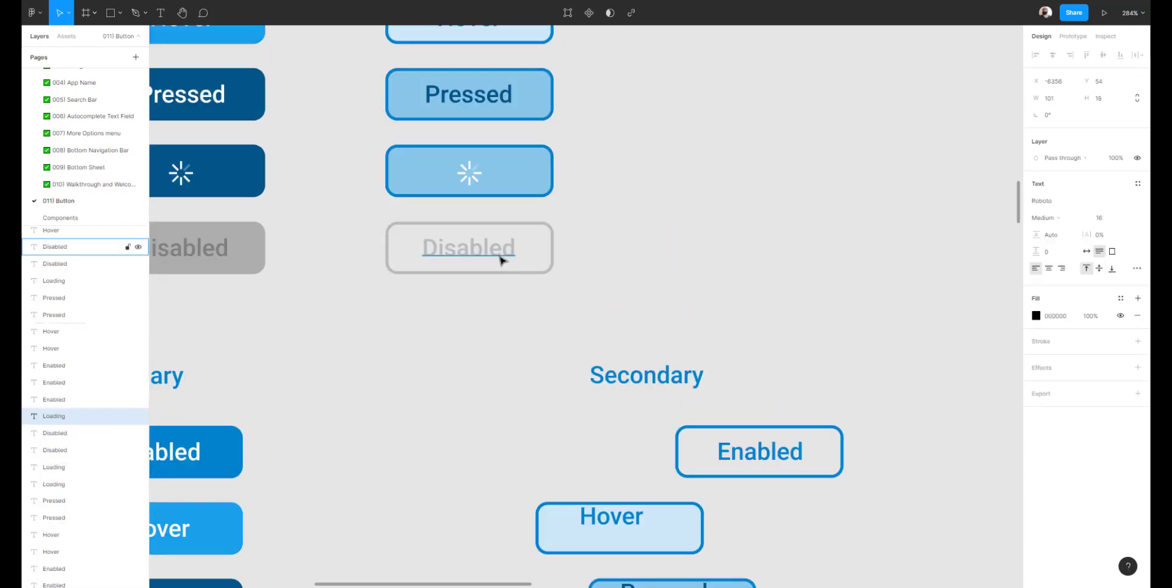
click(500, 259)
click(1051, 316)
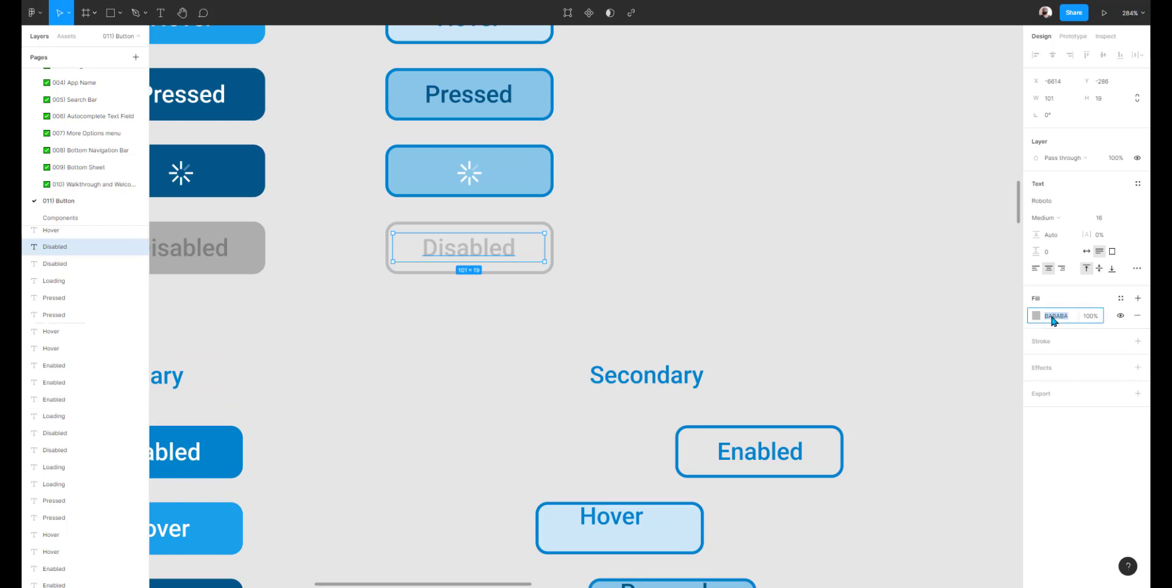
scroll(843, 401, down, 8)
click(816, 506)
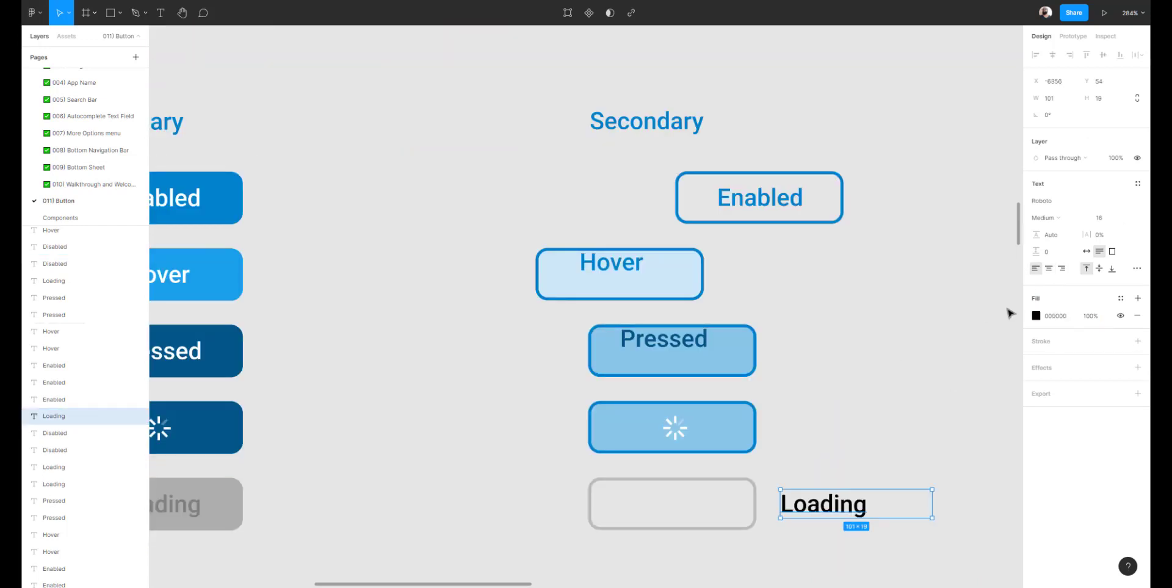
click(1060, 318)
key(Return)
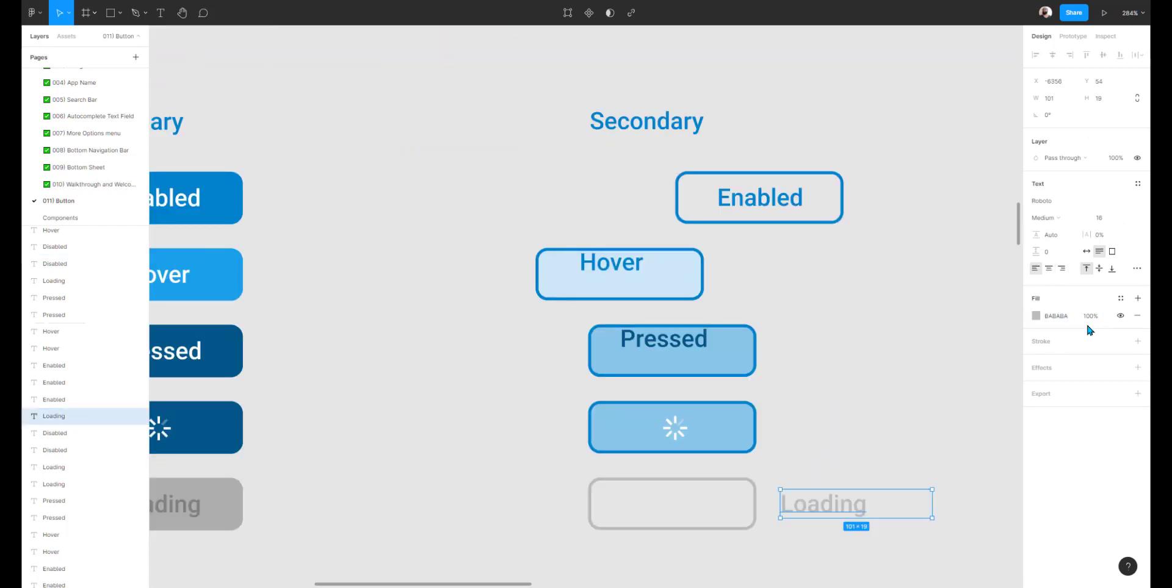
click(1052, 269)
click(874, 457)
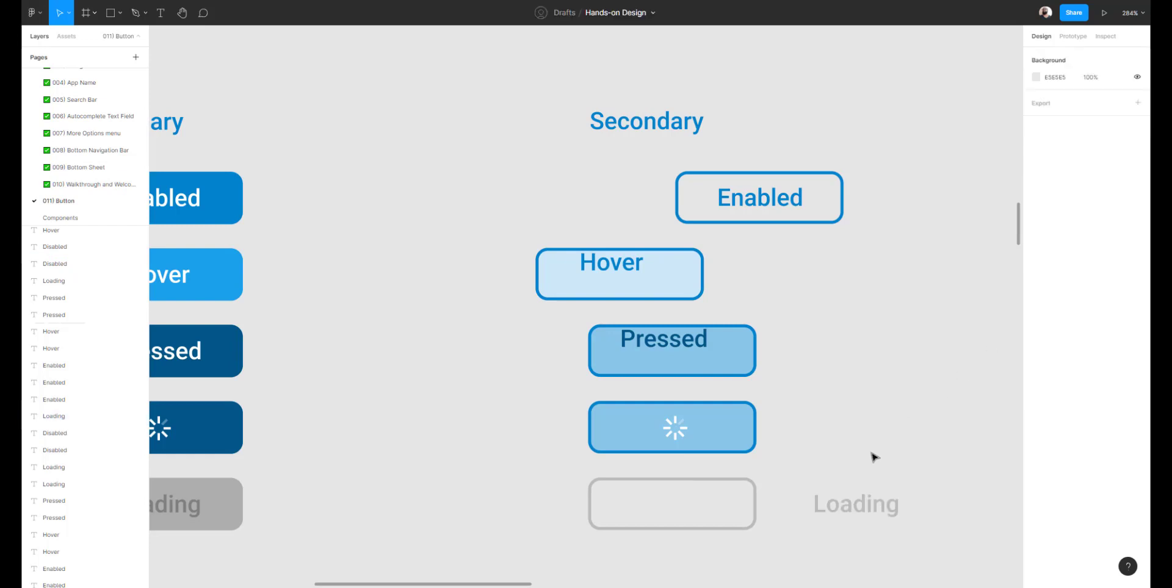
Cut the grey Loading label, paste it onto the fifth Secondary container and centre them on each other horizontally and vertically.
click(857, 510)
key(Delete)
click(606, 481)
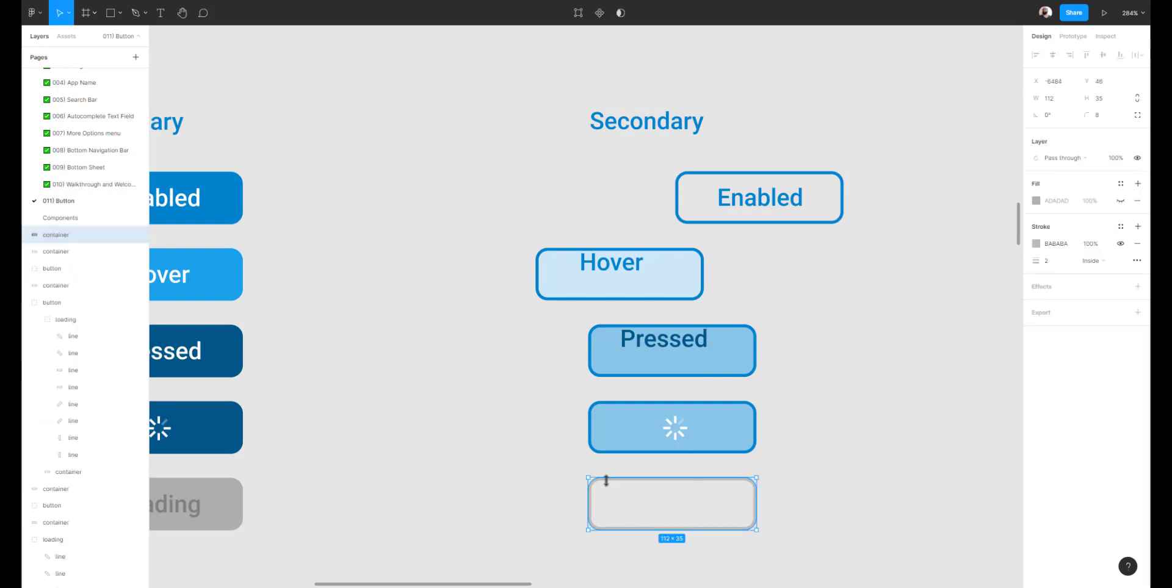
key(ctrl+v)
drag(524, 479, 734, 509)
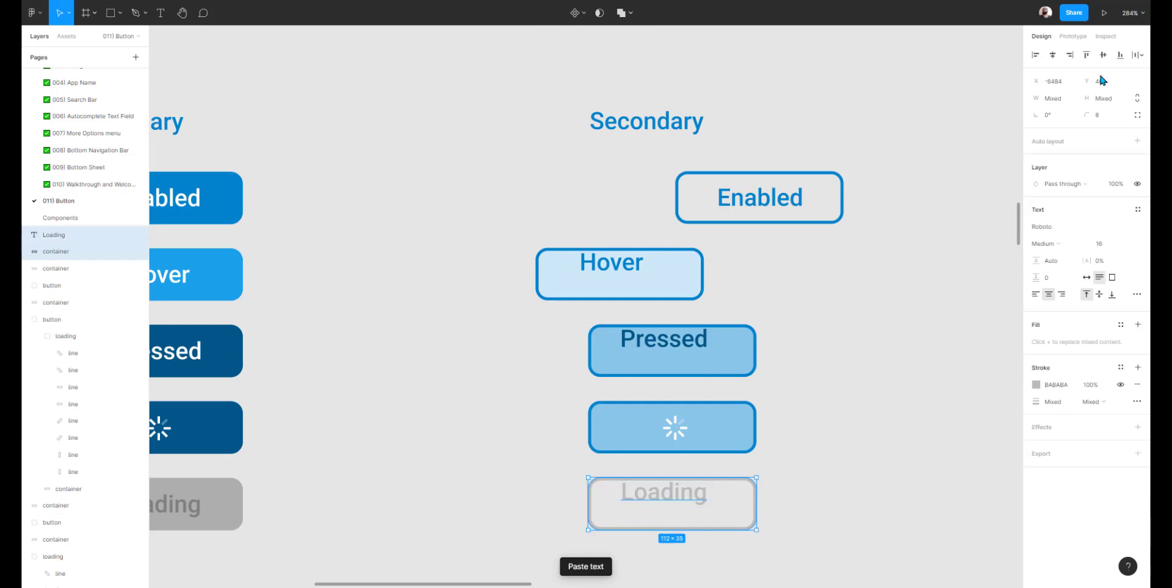
click(1052, 55)
click(1103, 54)
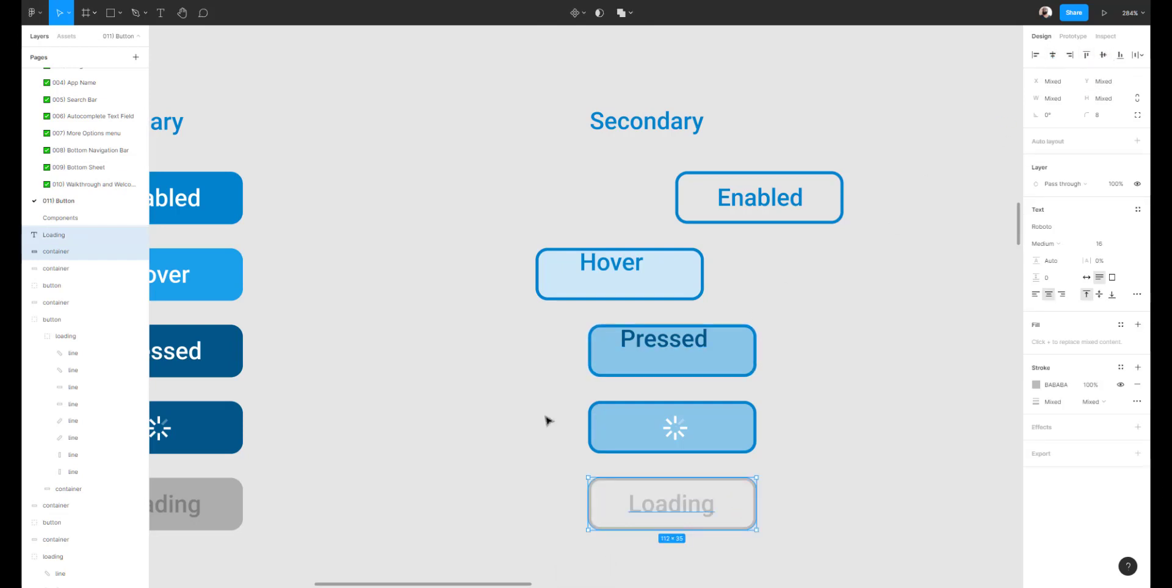
Centre the white loading icon horizontally and vertically within the fourth Secondary container.
drag(546, 417, 766, 443)
click(1052, 55)
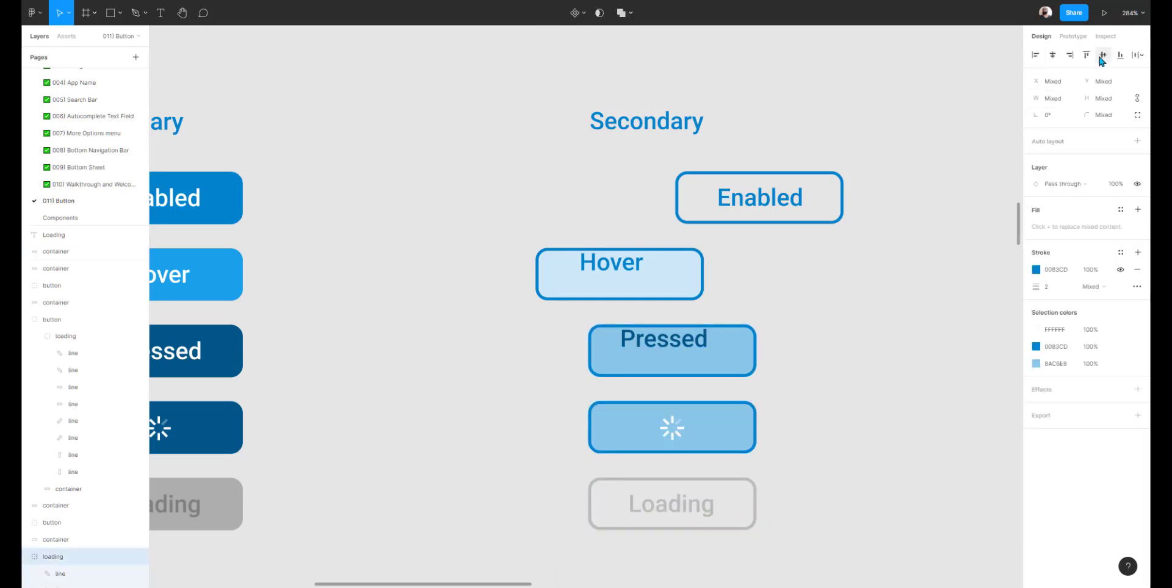
click(1103, 55)
Centre the Secondary Pressed and Hover labels horizontally and vertically within their containers.
drag(526, 331, 722, 351)
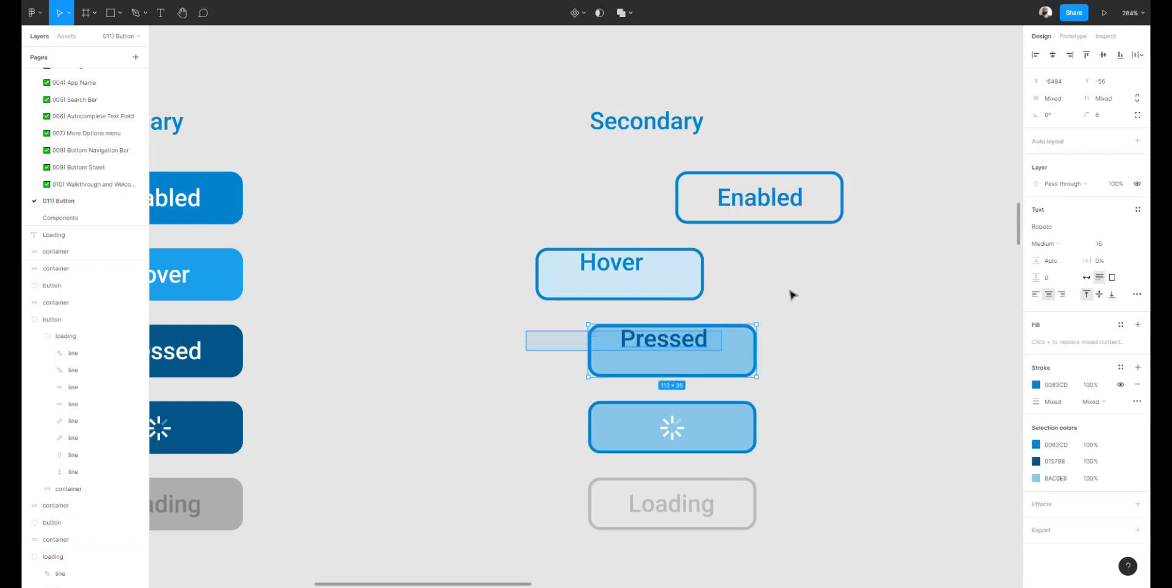
click(1053, 55)
drag(507, 265, 672, 280)
click(1052, 55)
click(1102, 55)
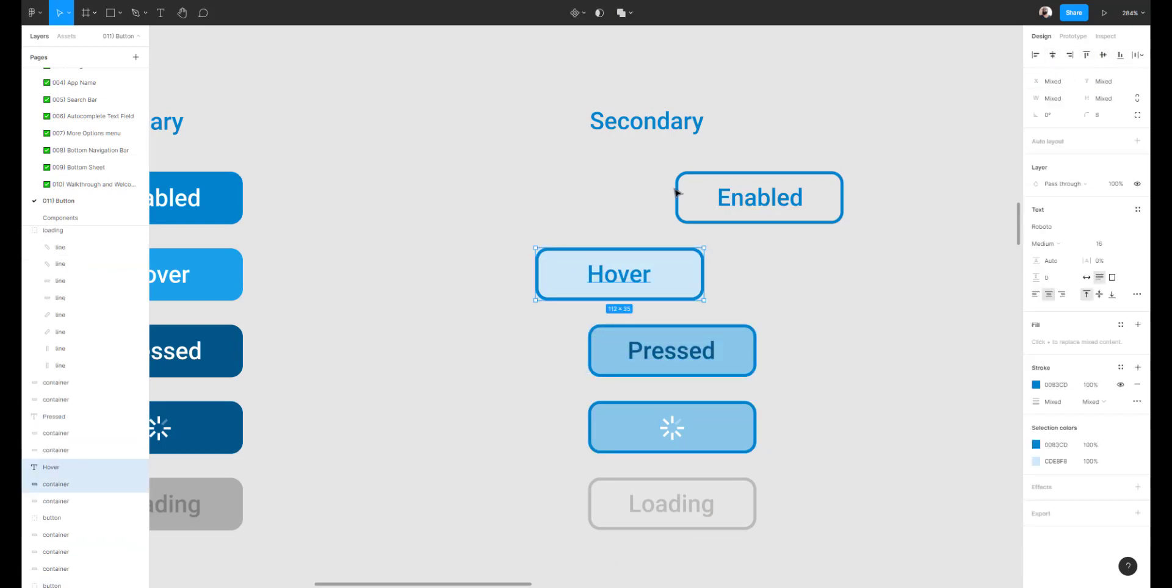
drag(642, 187, 843, 231)
click(675, 243)
click(514, 203)
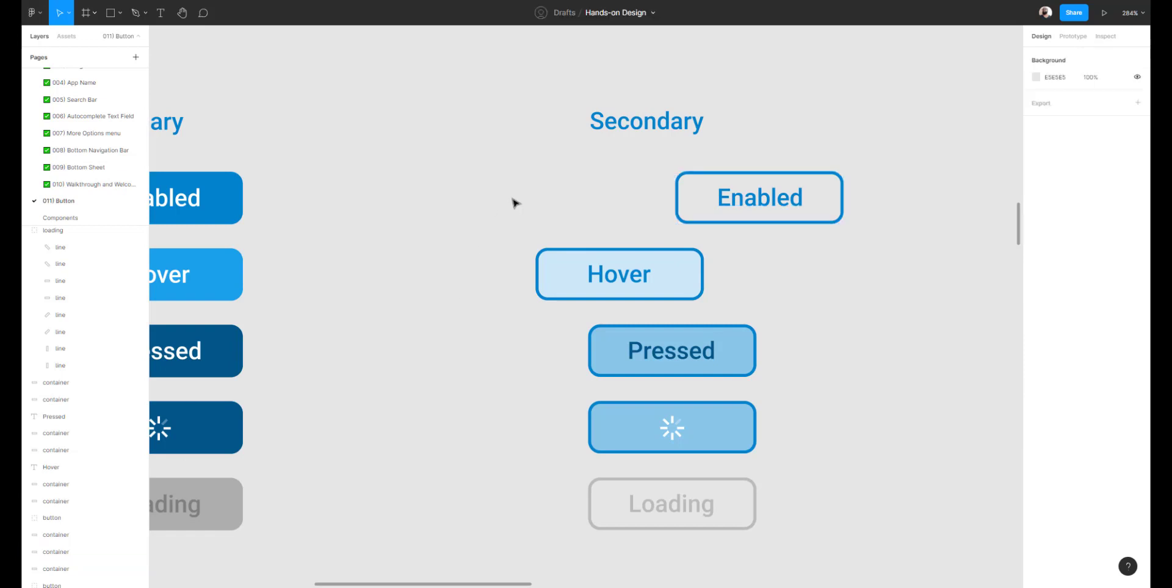
drag(569, 161, 873, 219)
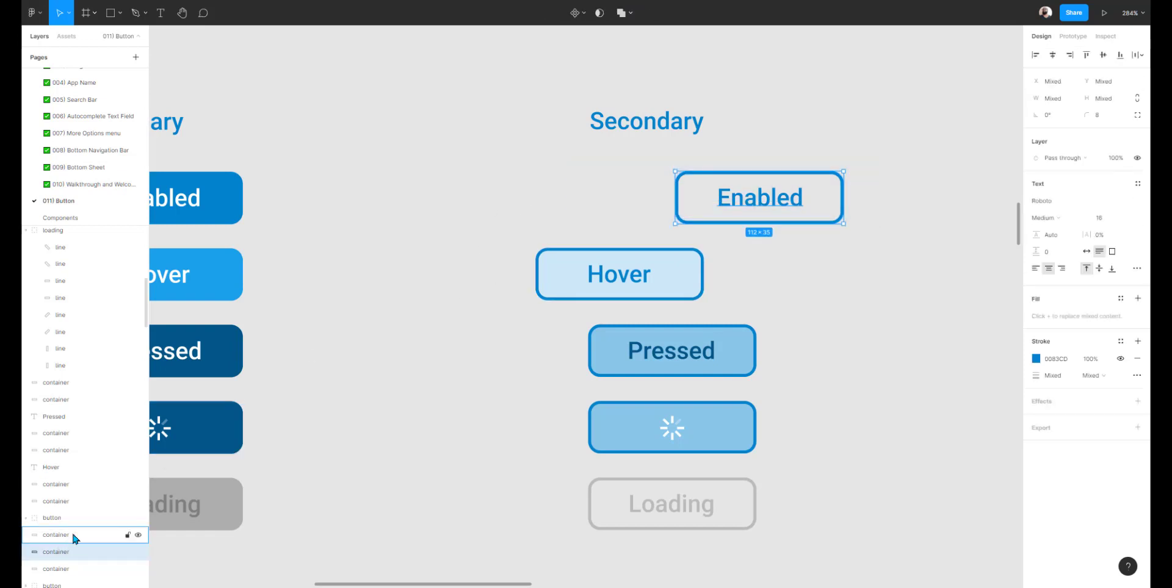
scroll(73, 537, down, 3)
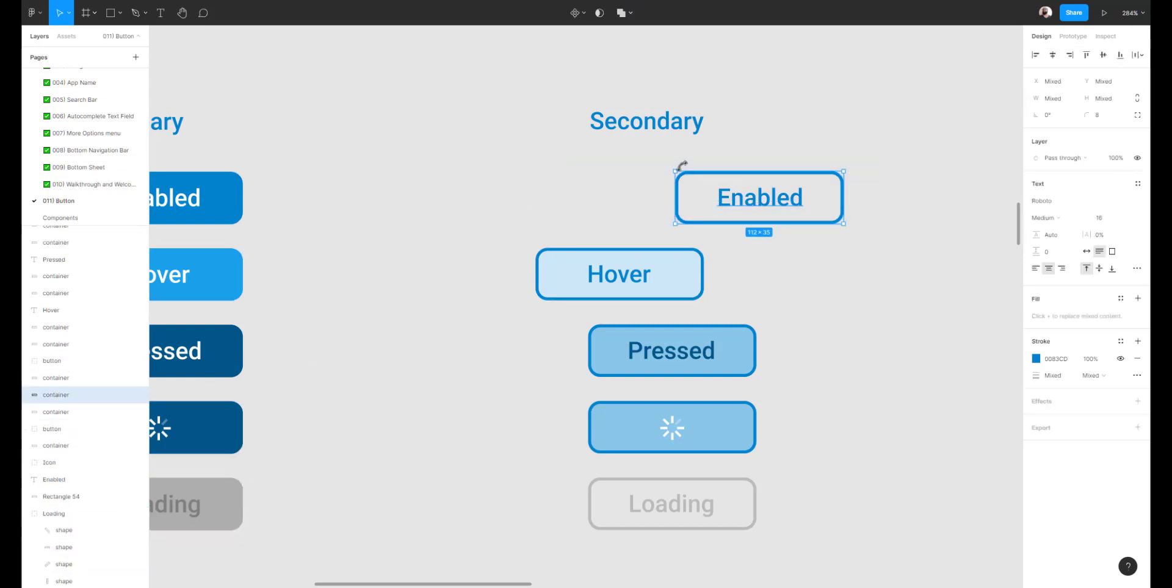
click(605, 193)
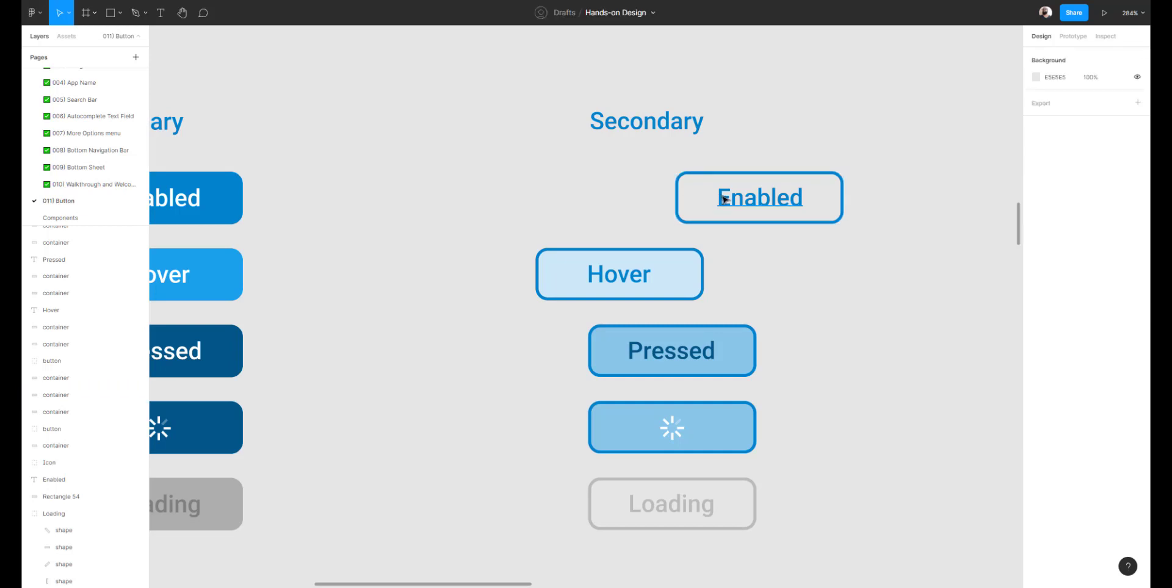
click(725, 199)
click(691, 196)
Group the Secondary Enabled label with its container and name the group "button".
drag(628, 181, 801, 212)
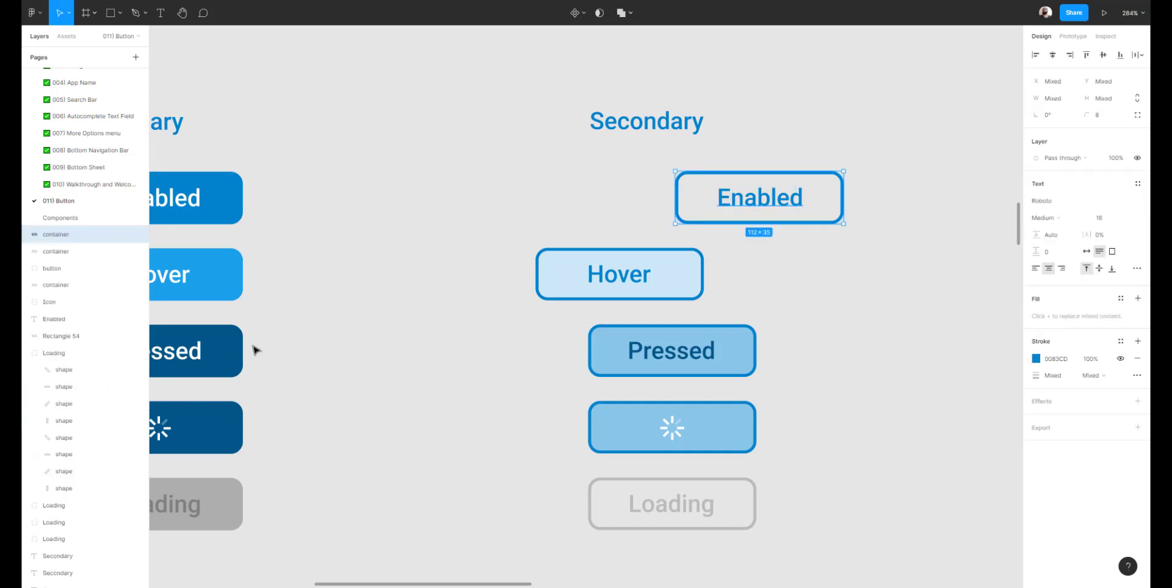
key(ctrl+g)
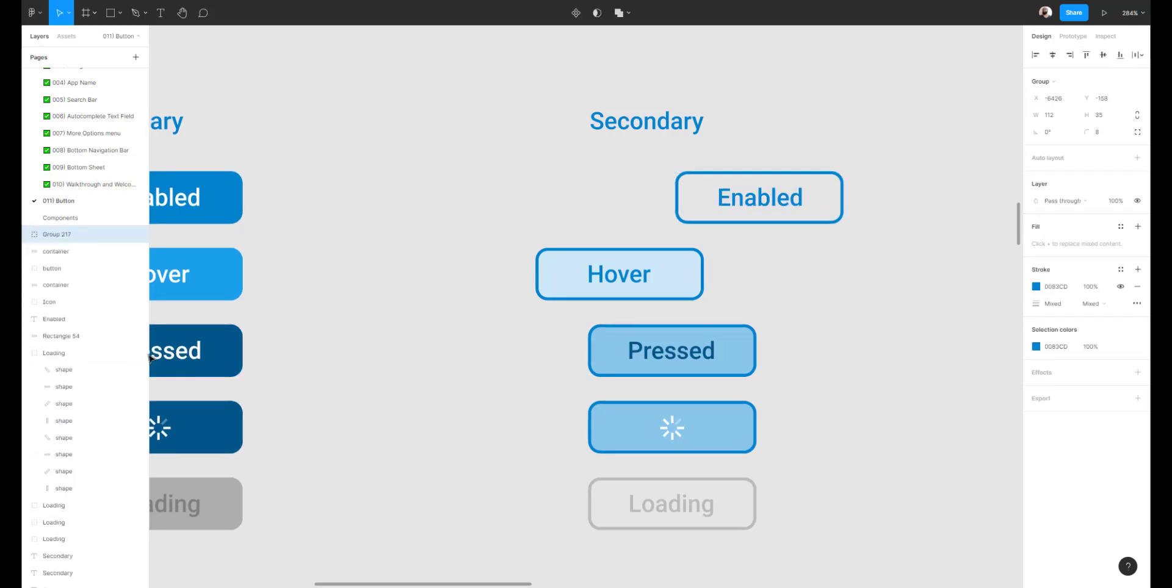
click(26, 238)
key(ctrl+r)
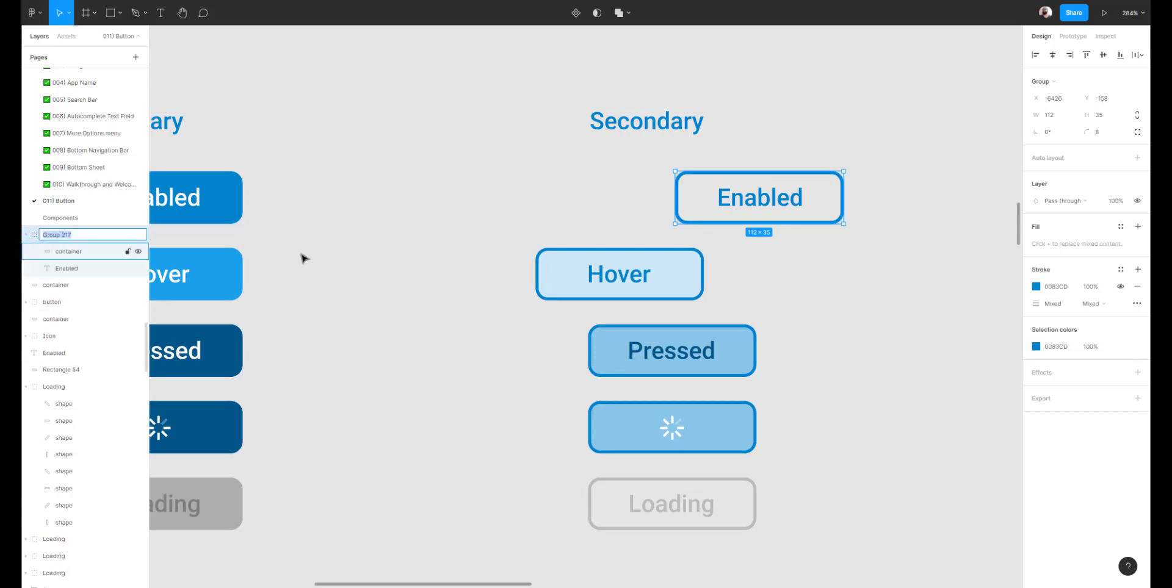
text(but)
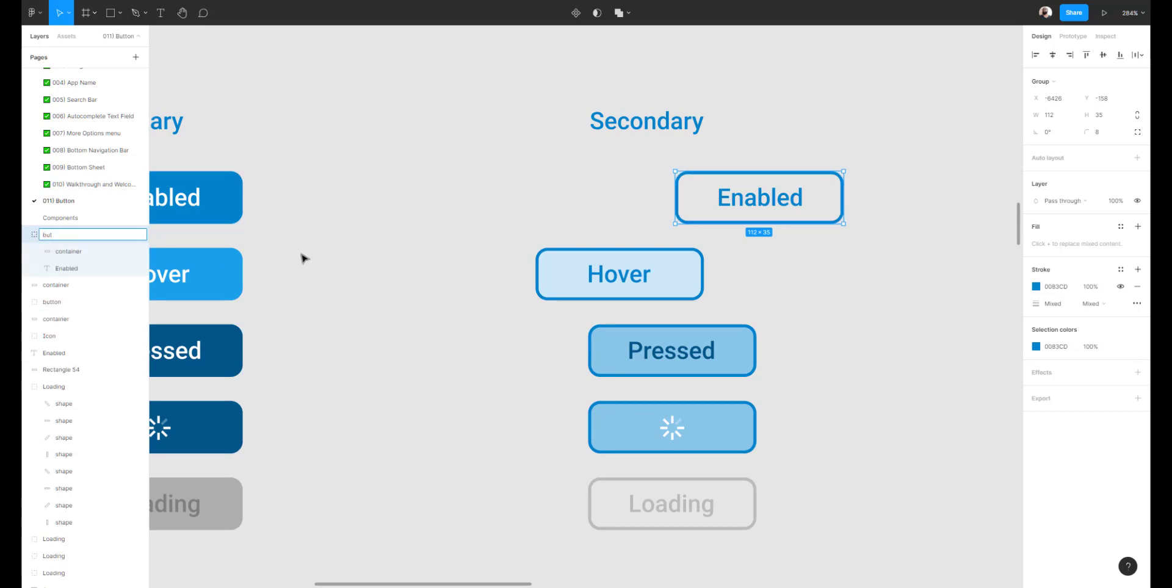
text(ton)
key(Return)
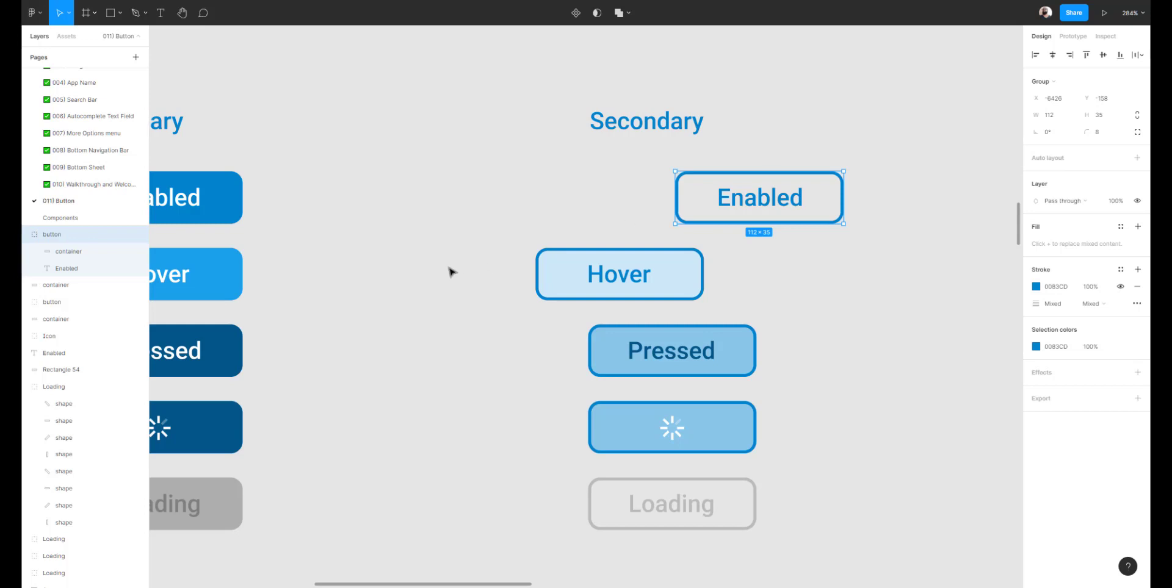
Group the Secondary Hover label with its container and rename the group "button".
drag(452, 272, 715, 301)
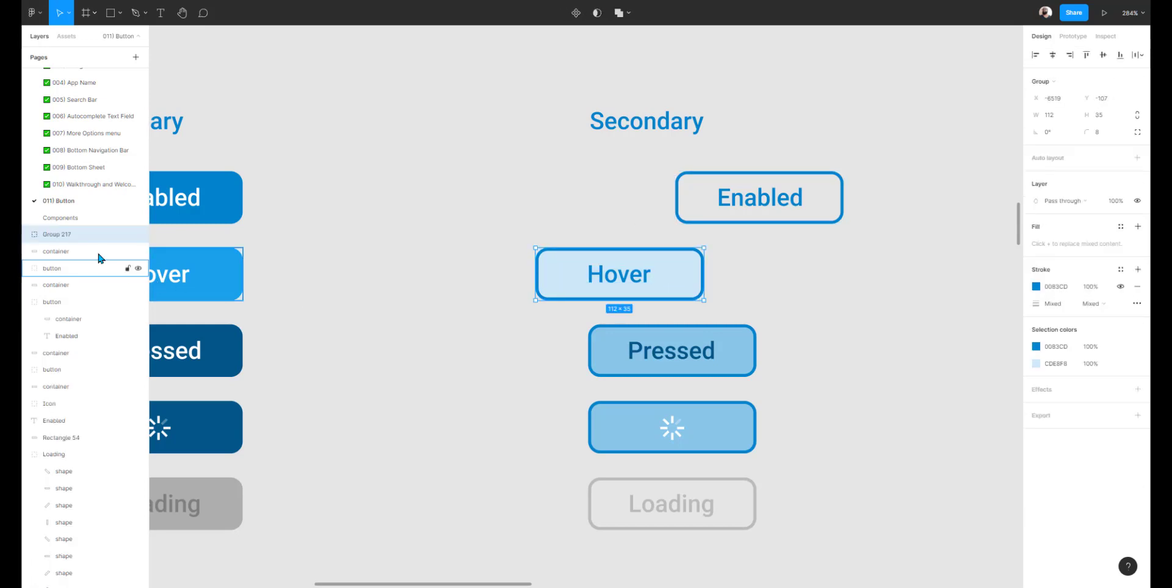
double_click(60, 237)
text(bu)
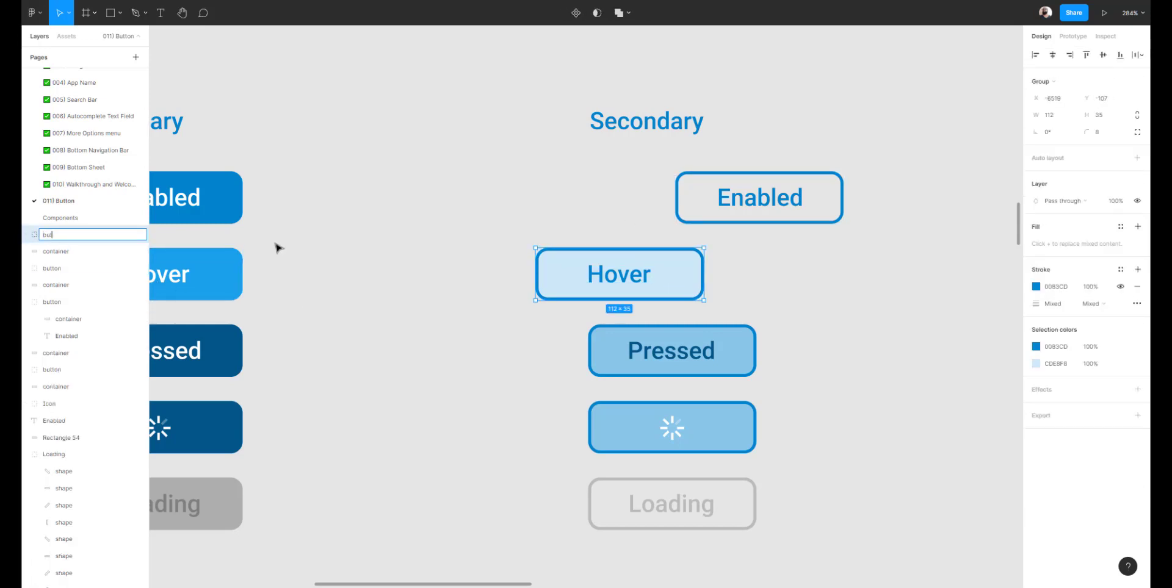
text(tton)
key(Return)
Group the Secondary Pressed label with its container and name it "button".
drag(542, 348, 793, 350)
key(ctrl+g)
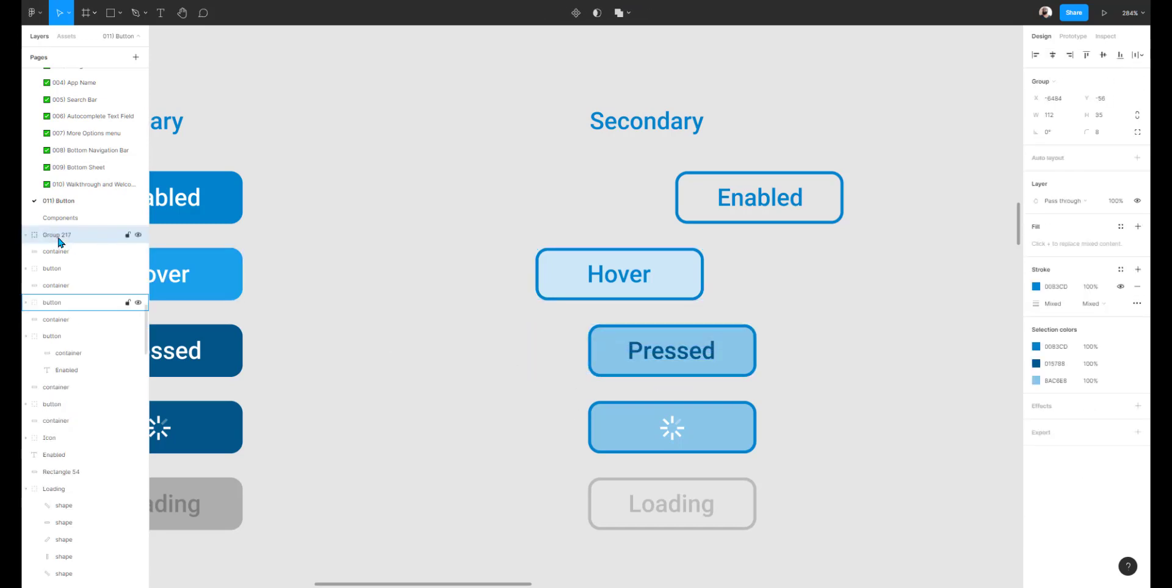
double_click(60, 236)
text(buitton)
key(Return)
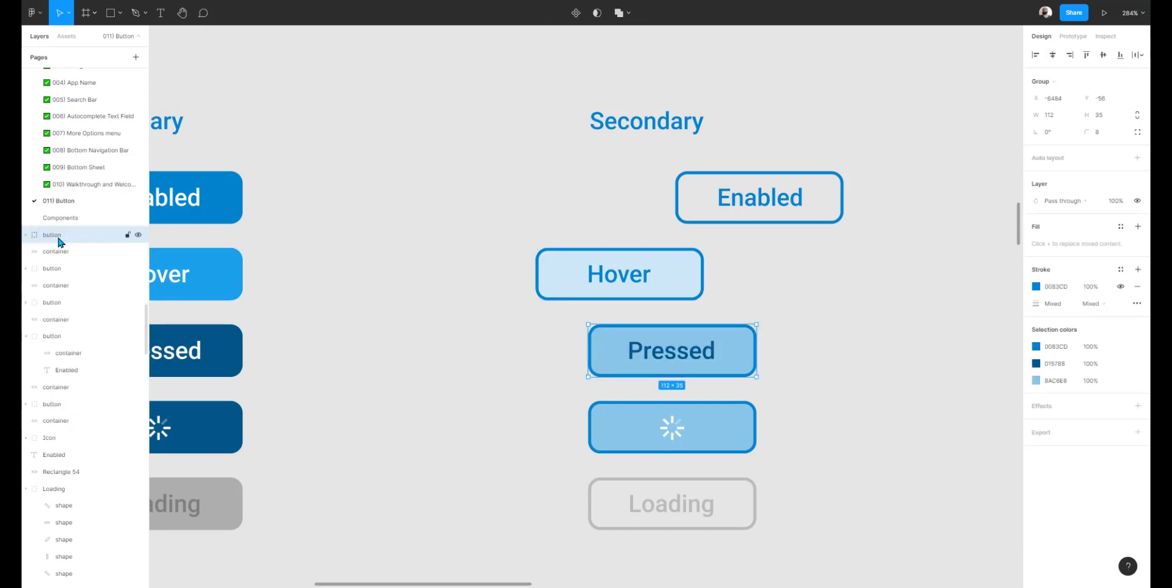
click(482, 347)
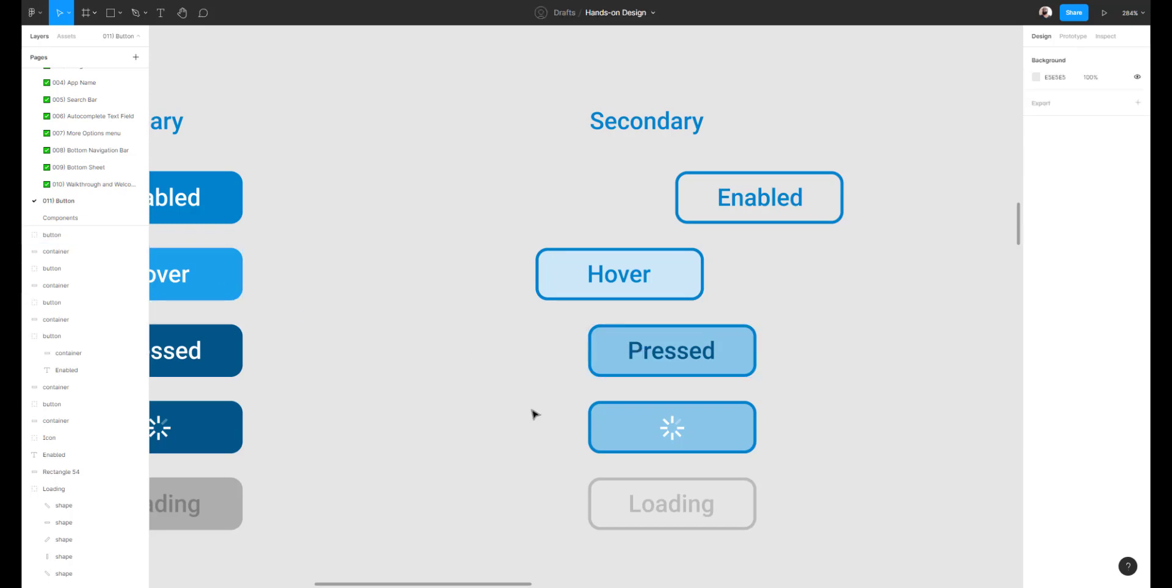
Group the Secondary loading icon with its container and name the group "button".
drag(534, 410, 771, 450)
key(ctrl+g)
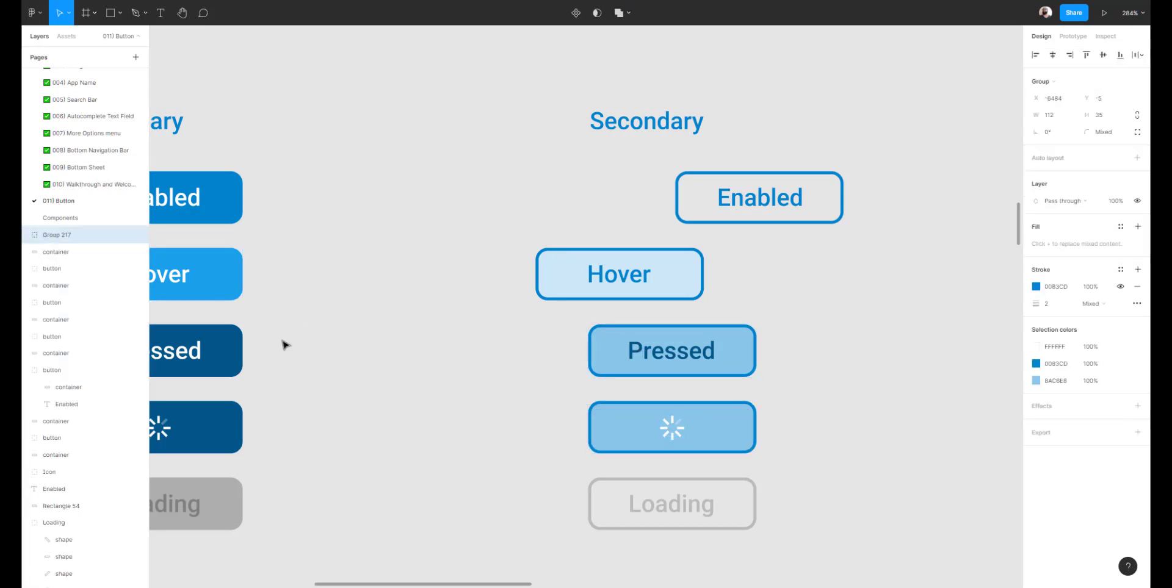
double_click(59, 236)
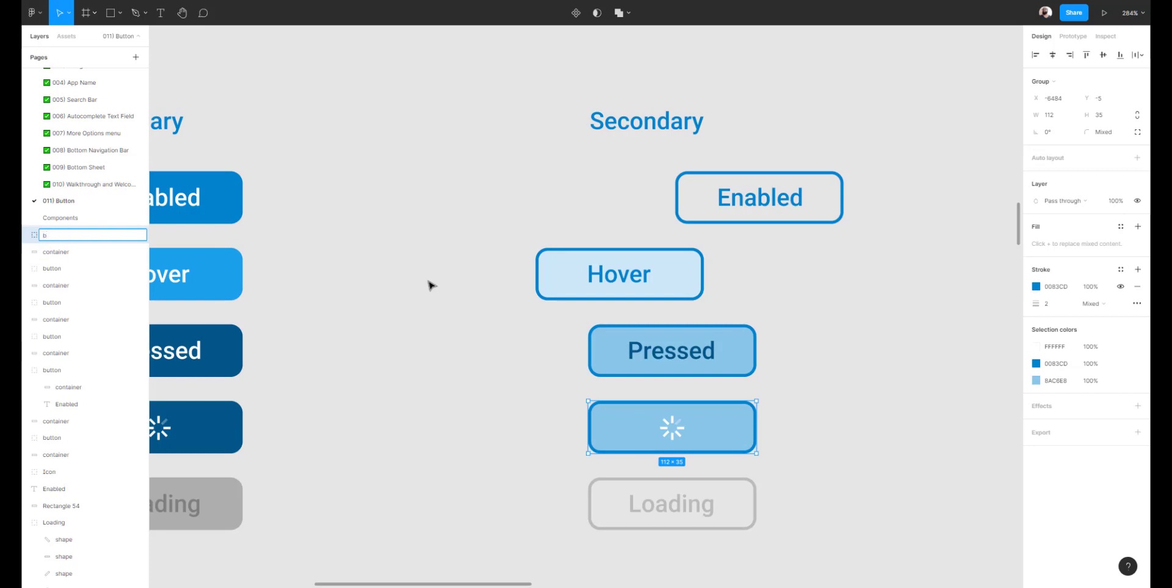
key(Return)
Group the grey Secondary Loading label with its container and name the group "button".
drag(548, 475, 796, 544)
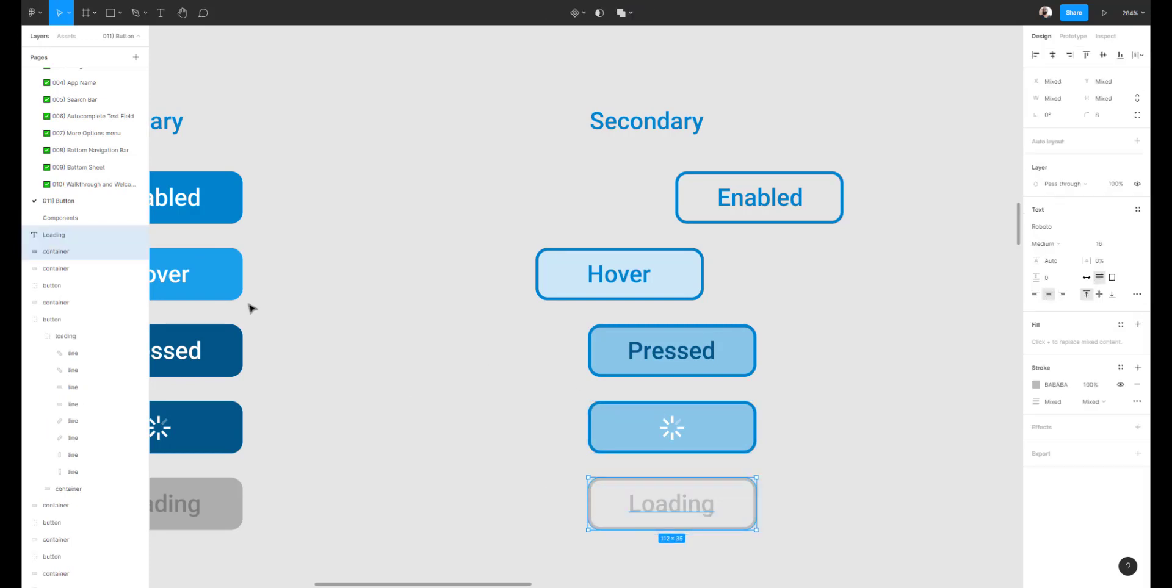
key(ctrl+g)
double_click(72, 236)
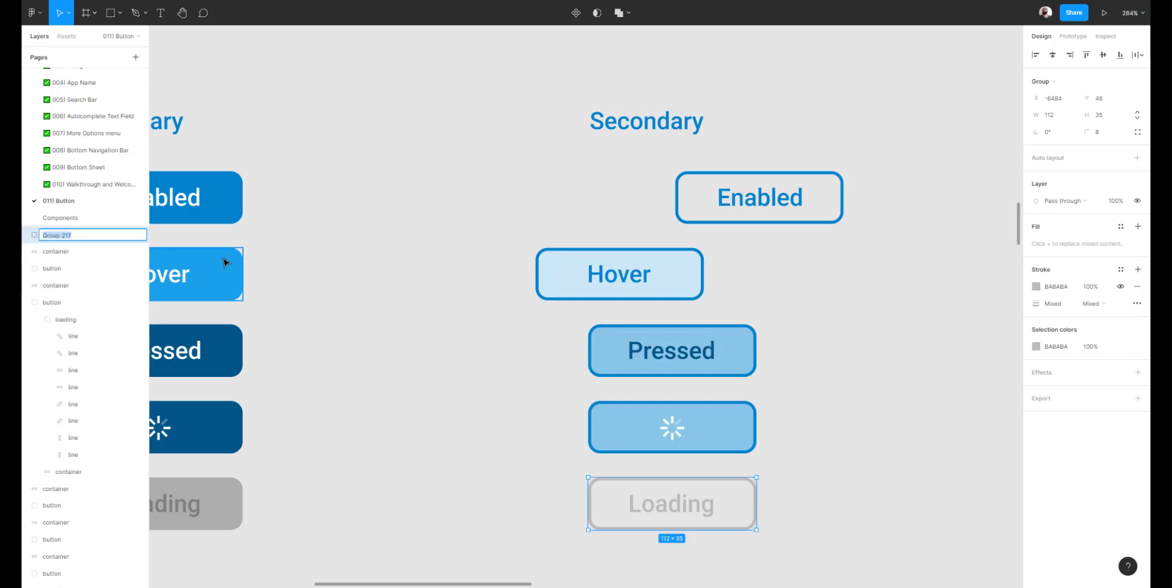
key(Return)
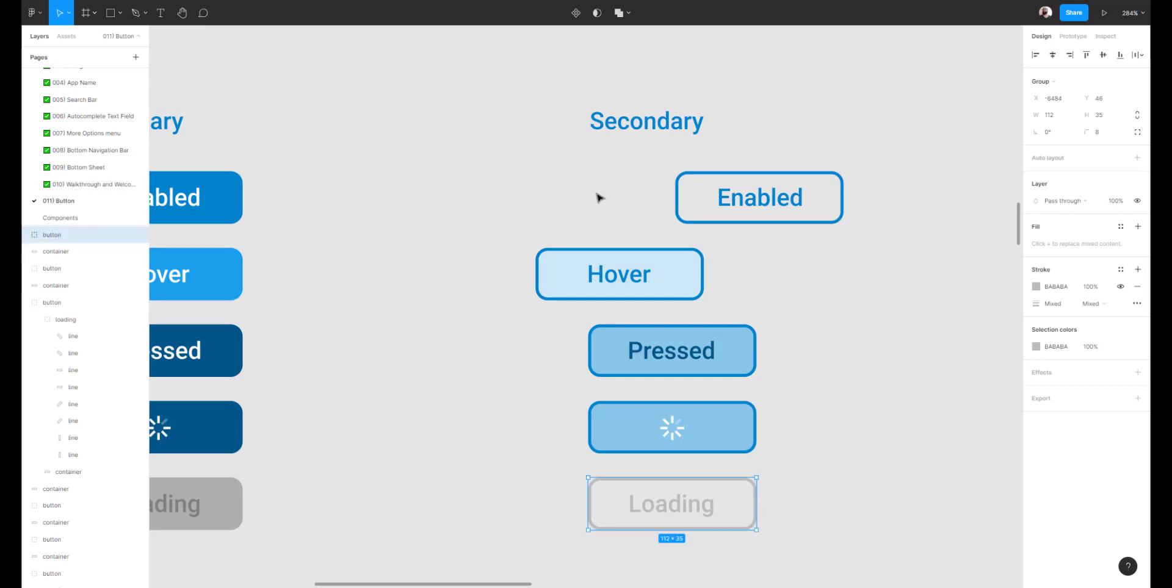
Left-align the five Secondary buttons and move them under the Secondary heading, flush with its left edge.
drag(474, 173, 825, 509)
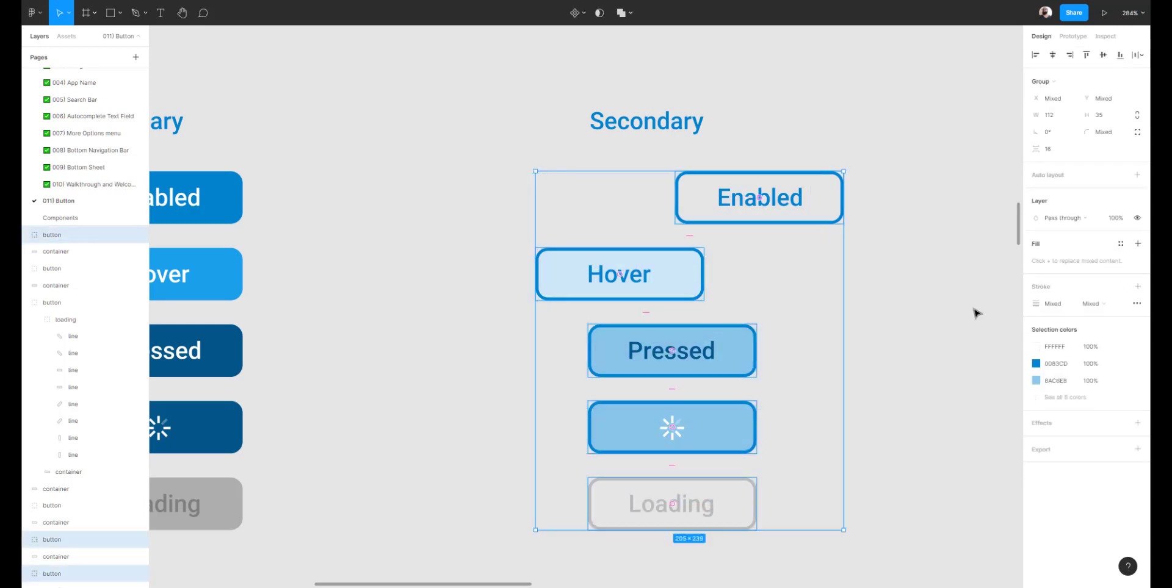
click(1036, 55)
drag(609, 202, 652, 203)
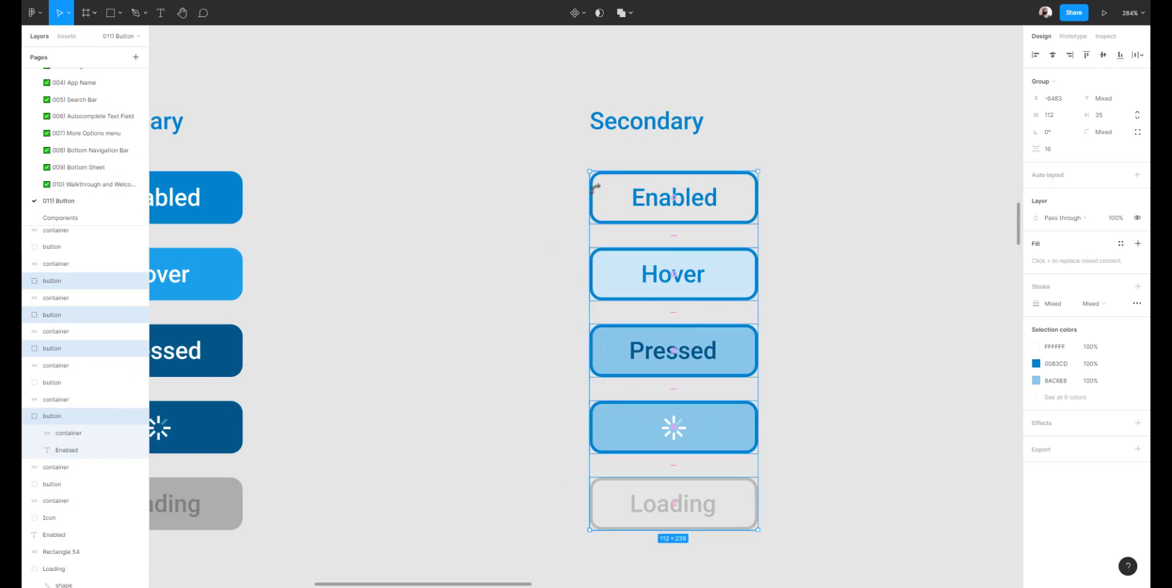
Move the new Secondary heading and its five buttons closer to the new Primary column.
scroll(594, 189, down, 6)
drag(567, 171, 700, 304)
drag(648, 273, 648, 273)
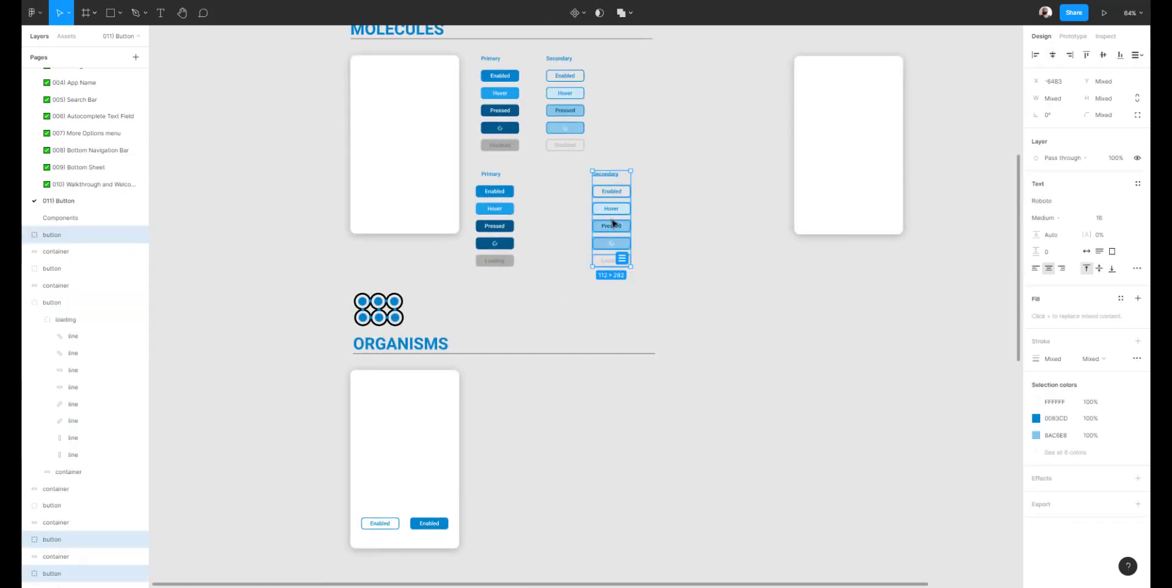
drag(612, 226, 572, 225)
click(628, 178)
Move the new Primary and Secondary button columns with their headings next to the second blank frame in the Molecules section.
scroll(445, 157, up, 2)
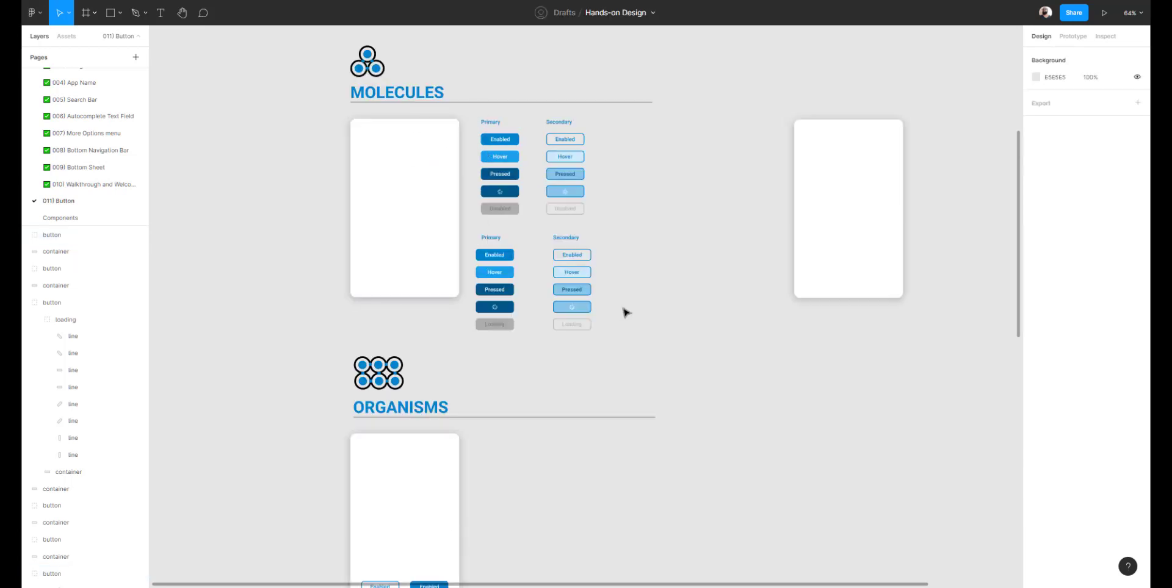
drag(652, 349, 464, 232)
drag(561, 275, 806, 181)
drag(802, 221, 627, 237)
scroll(627, 209, up, 5)
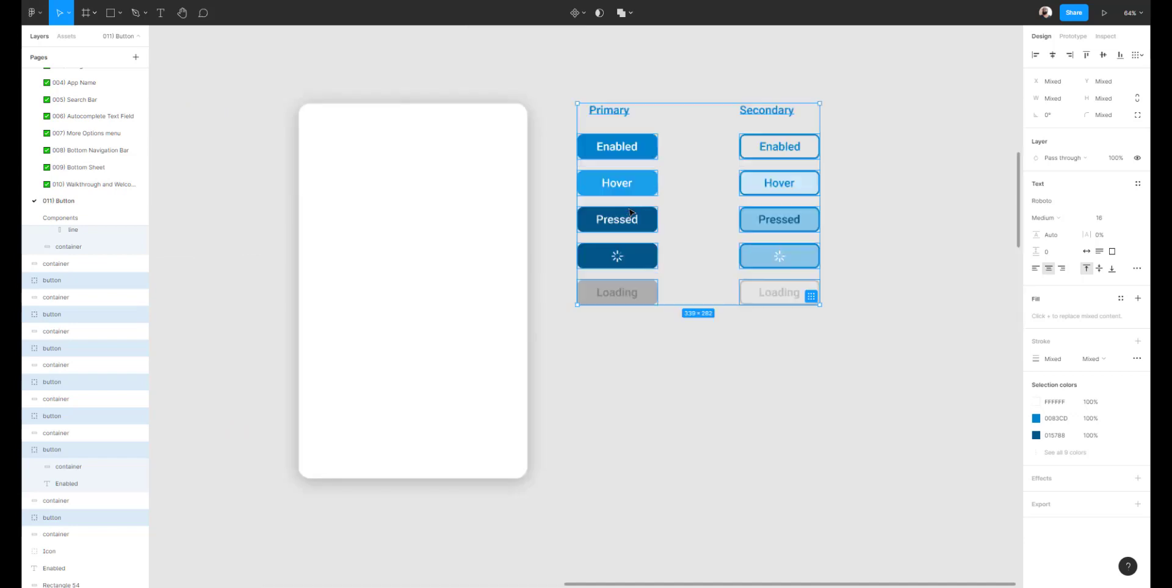
click(692, 374)
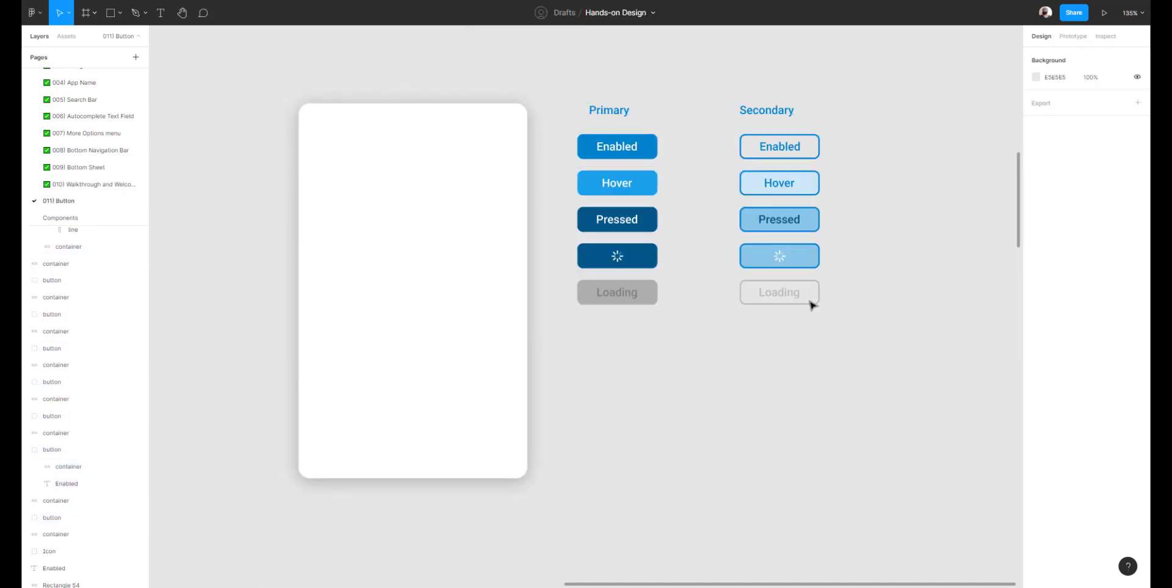
scroll(812, 305, down, 5)
scroll(792, 359, down, 2)
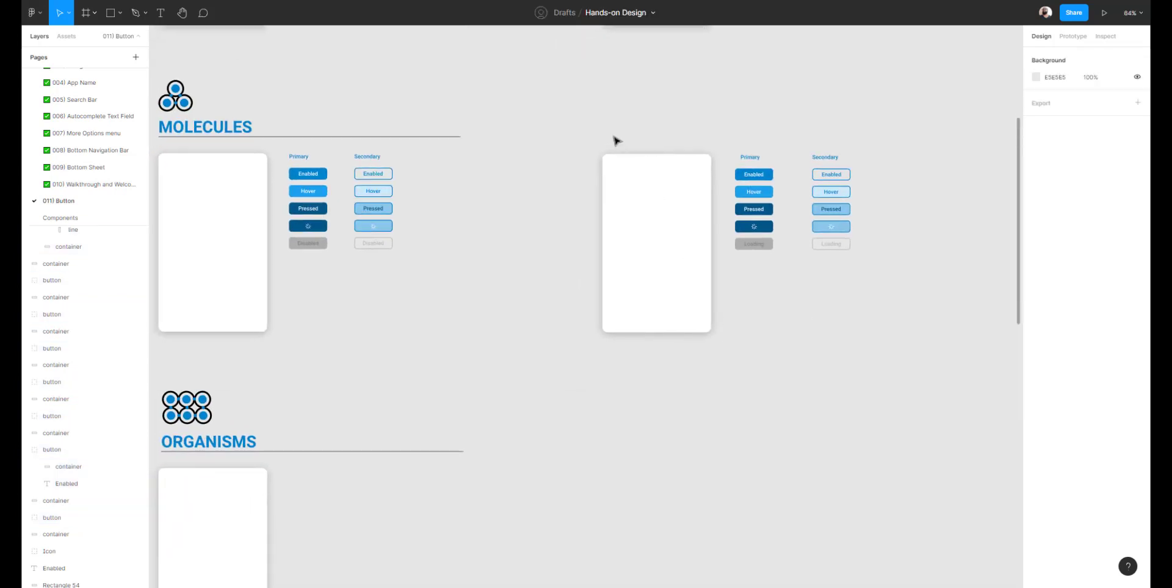
drag(557, 127, 928, 400)
scroll(882, 280, down, 3)
scroll(881, 280, left, 2)
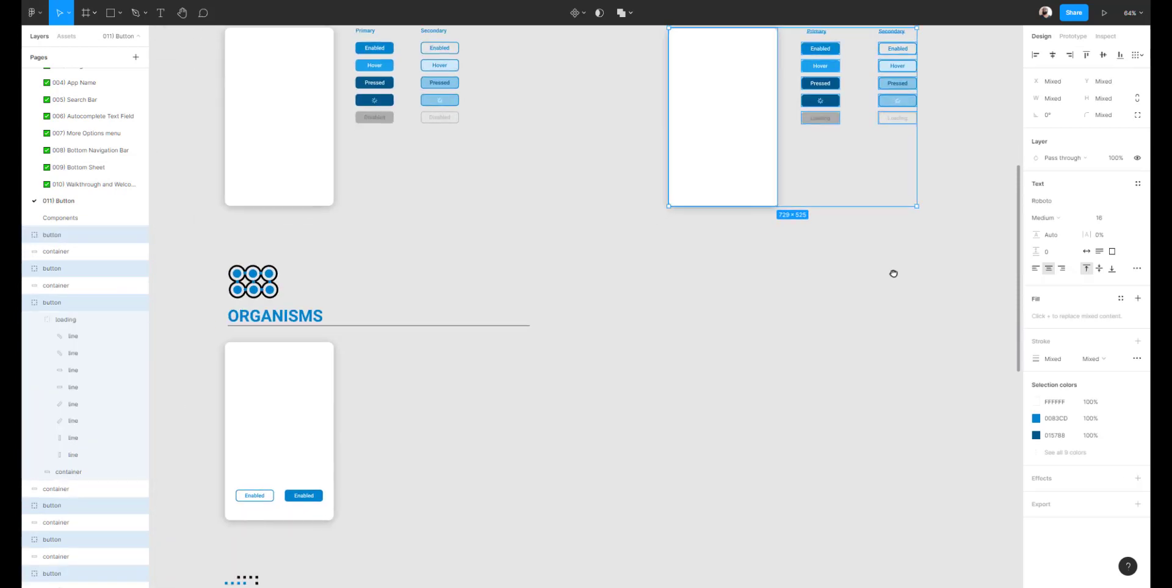
drag(894, 273, 839, 334)
click(882, 265)
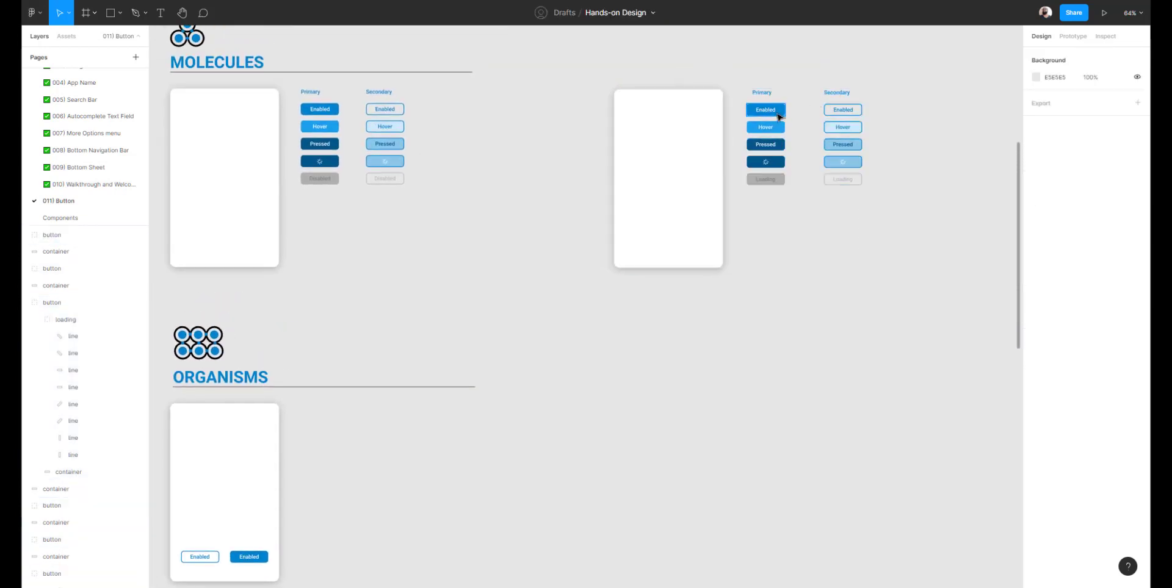
Duplicate the second Molecules frame with its Primary and Secondary Enabled buttons into the Organisms section.
click(779, 117)
shift+click(835, 115)
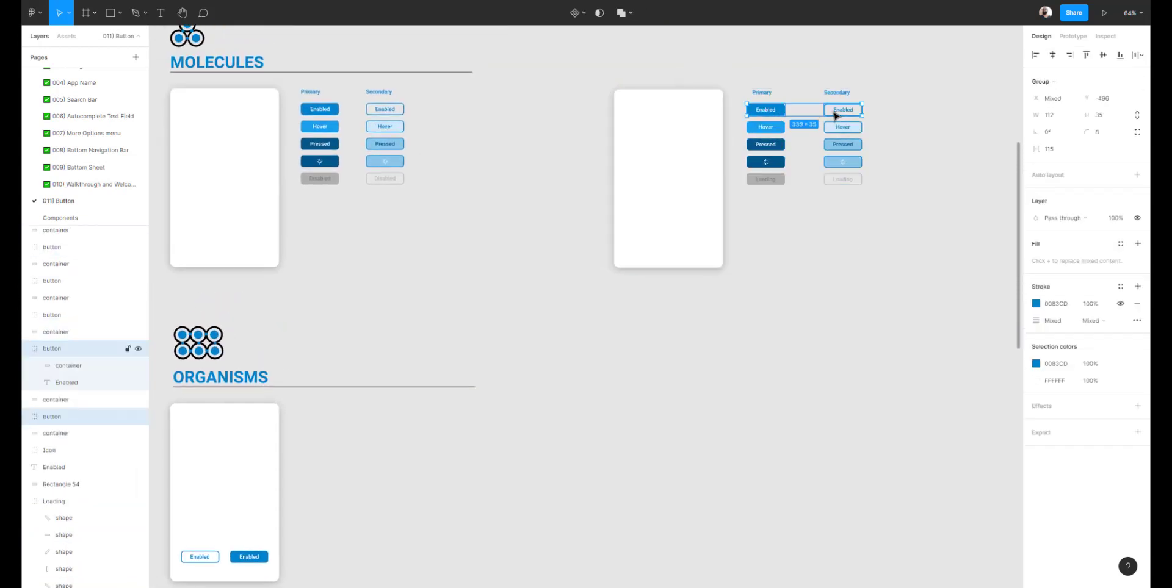
shift+click(702, 115)
drag(696, 115, 670, 460)
scroll(588, 329, down, 5)
click(502, 277)
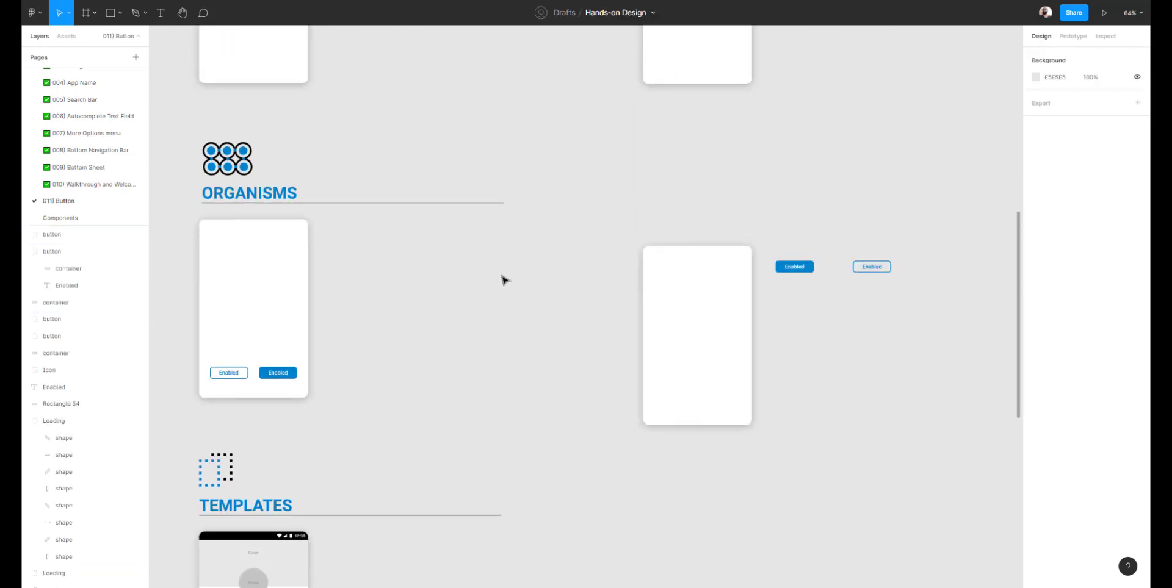
Measure the gap between the two Enabled buttons in the first Organisms frame and their distances to the frame edges.
scroll(654, 275, left, 5)
scroll(536, 331, up, 5)
double_click(536, 332)
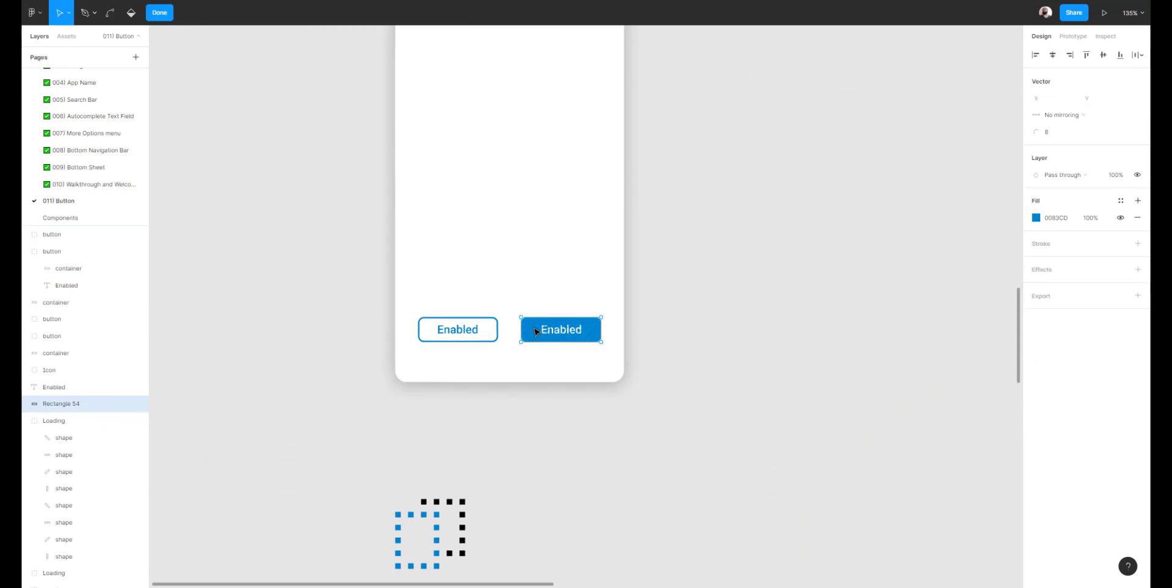
click(680, 363)
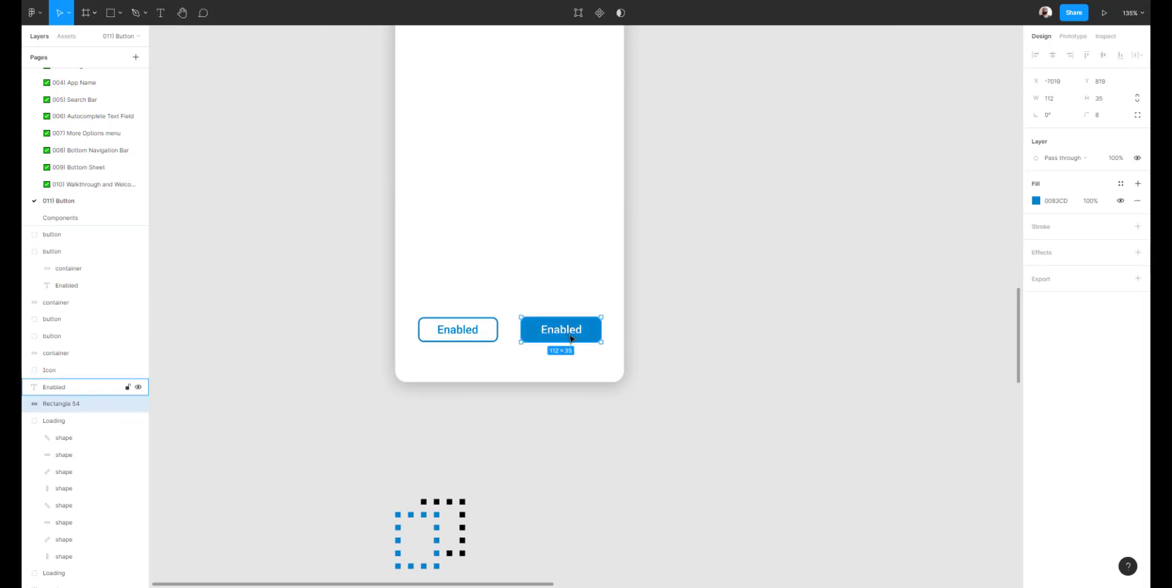
click(572, 337)
click(699, 360)
click(580, 333)
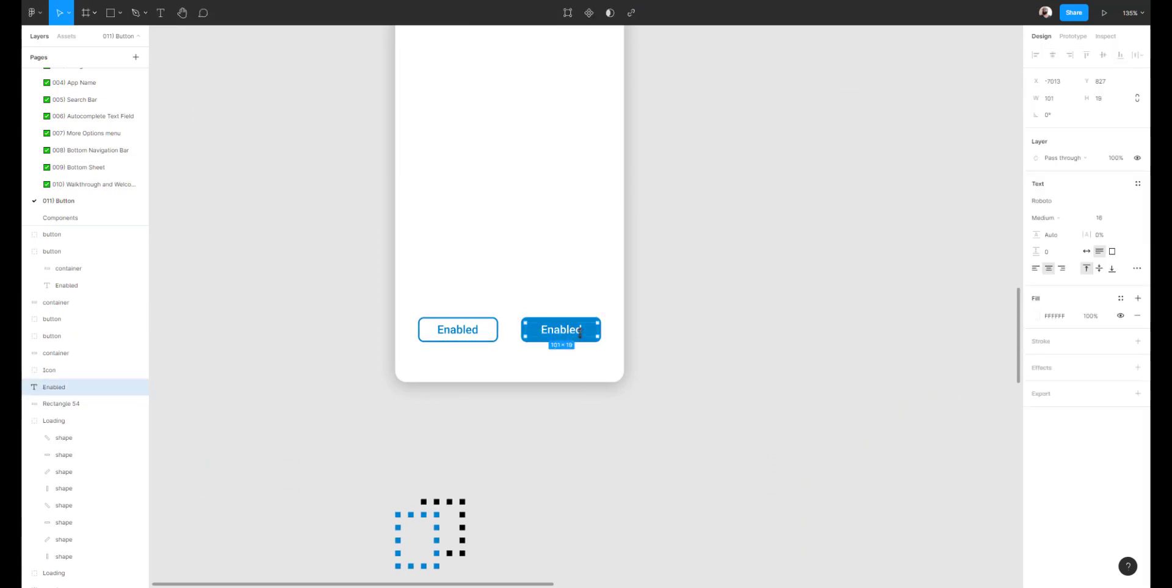
click(613, 361)
click(600, 333)
key(alt)
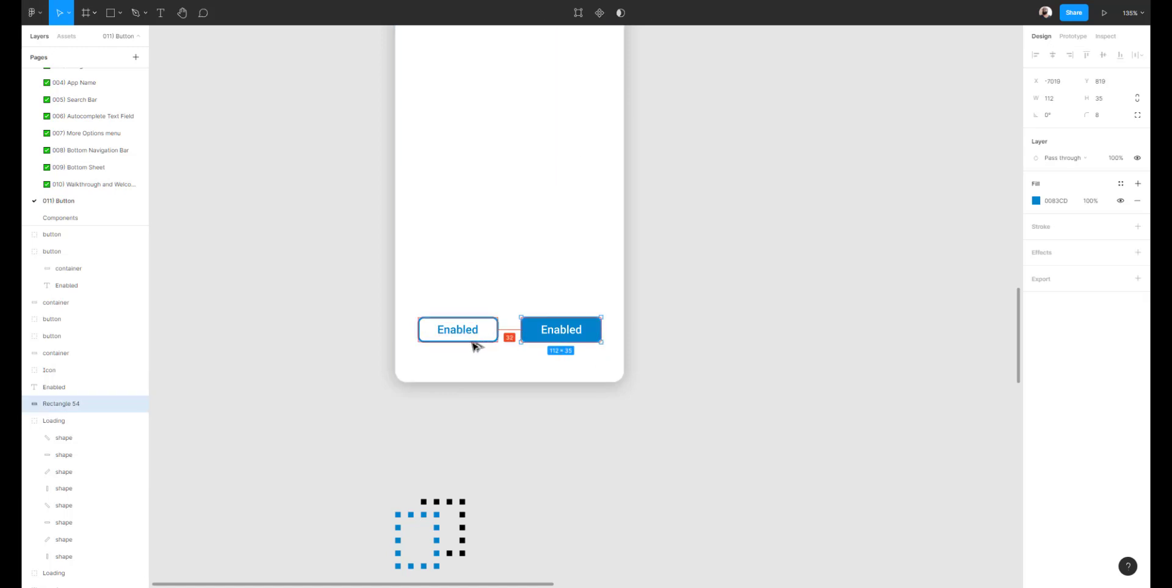
click(420, 342)
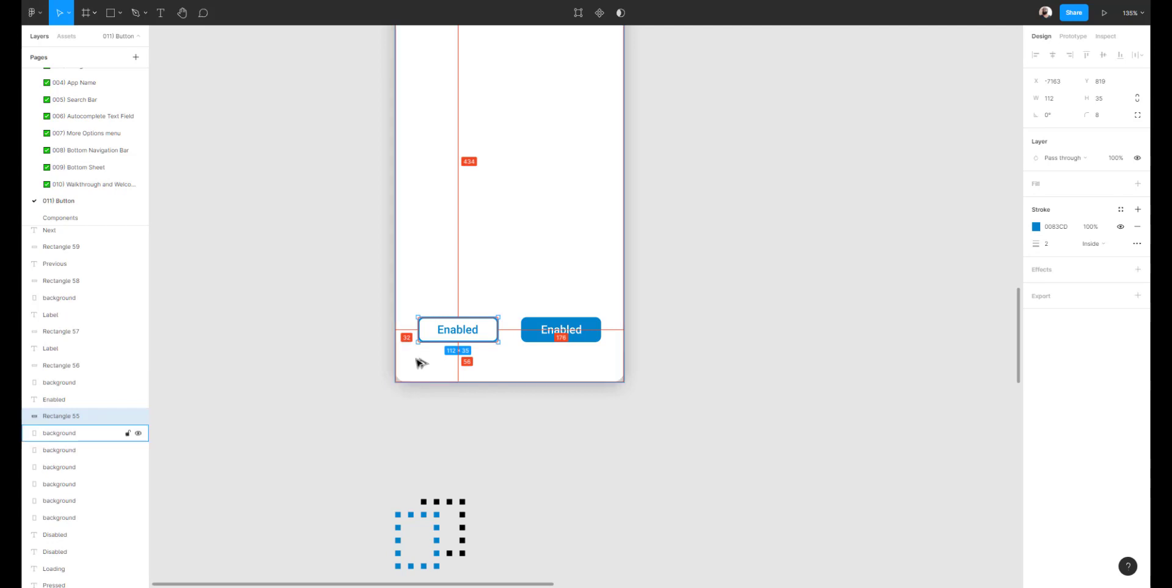
click(755, 269)
Move the Primary and Secondary Enabled buttons into the lower part of the new Organisms frame, with Secondary to the left of Primary.
drag(1001, 156, 837, 189)
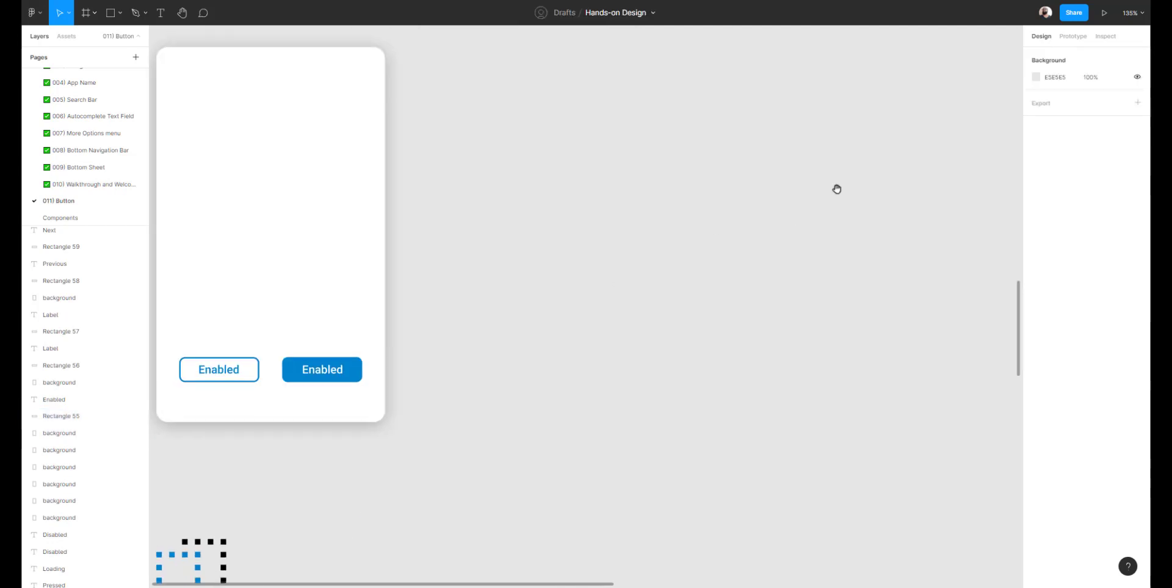
drag(1001, 128, 556, 259)
drag(874, 201, 762, 140)
drag(766, 177, 617, 456)
drag(940, 177, 935, 178)
drag(670, 347, 511, 459)
Nudge the outlined Secondary button down 1 px and right until it sits 32 px from the frame's left edge.
key(alt)
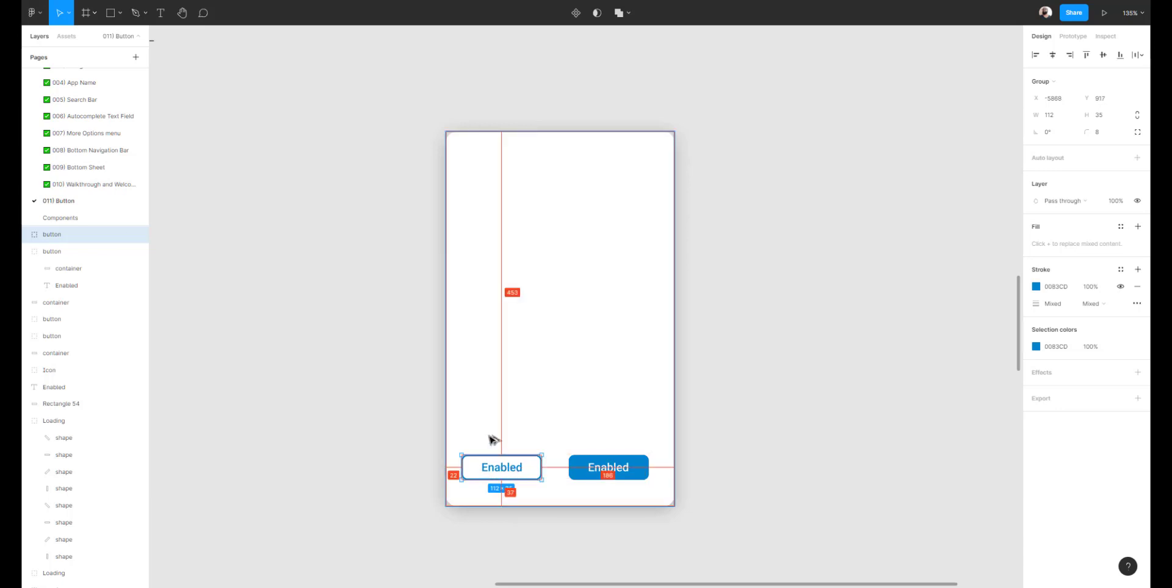
key(Down)
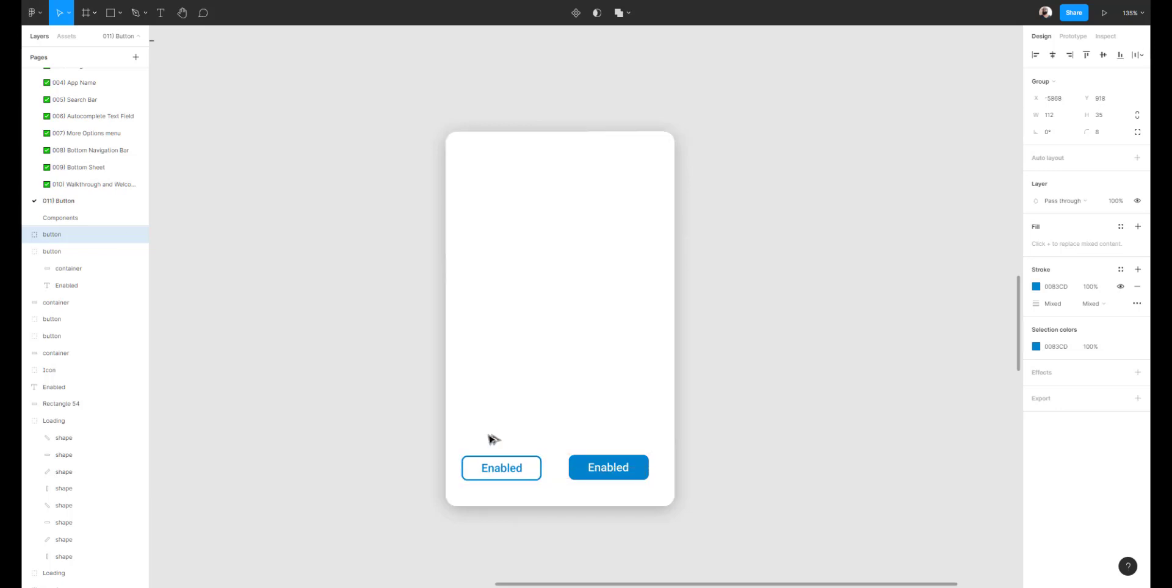
key(Right)
key(Right)
key(Right)
key(Right)
key(Right)
key(Right)
key(Right)
key(Right)
key(Right)
key(alt)
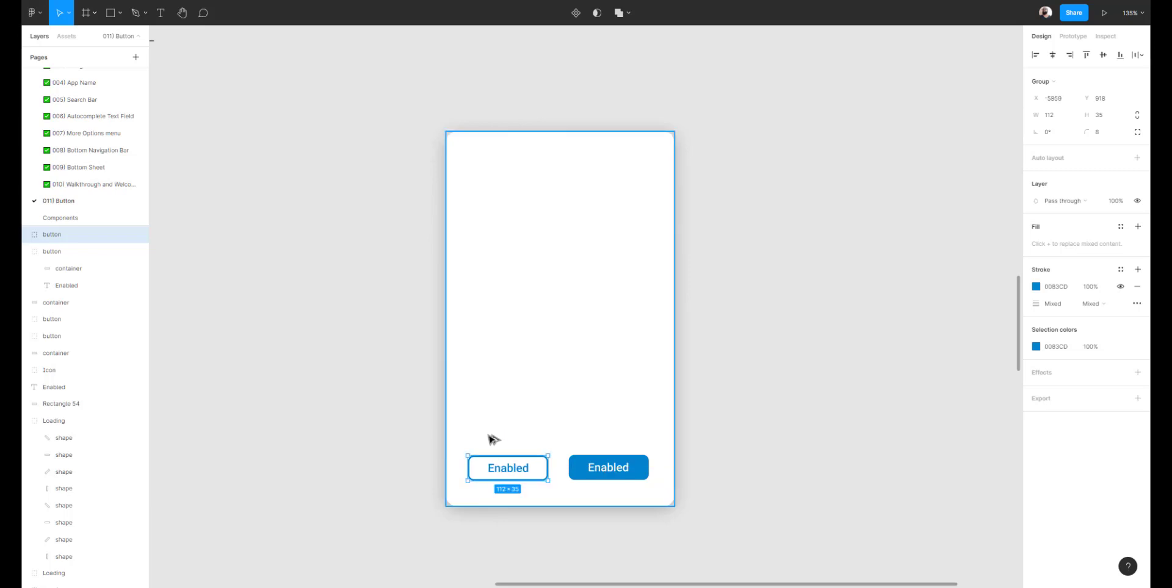
key(Right)
key(alt)
Nudge the solid Primary button right to leave 32 px to the Secondary button and 32 px to the frame's right edge.
click(610, 468)
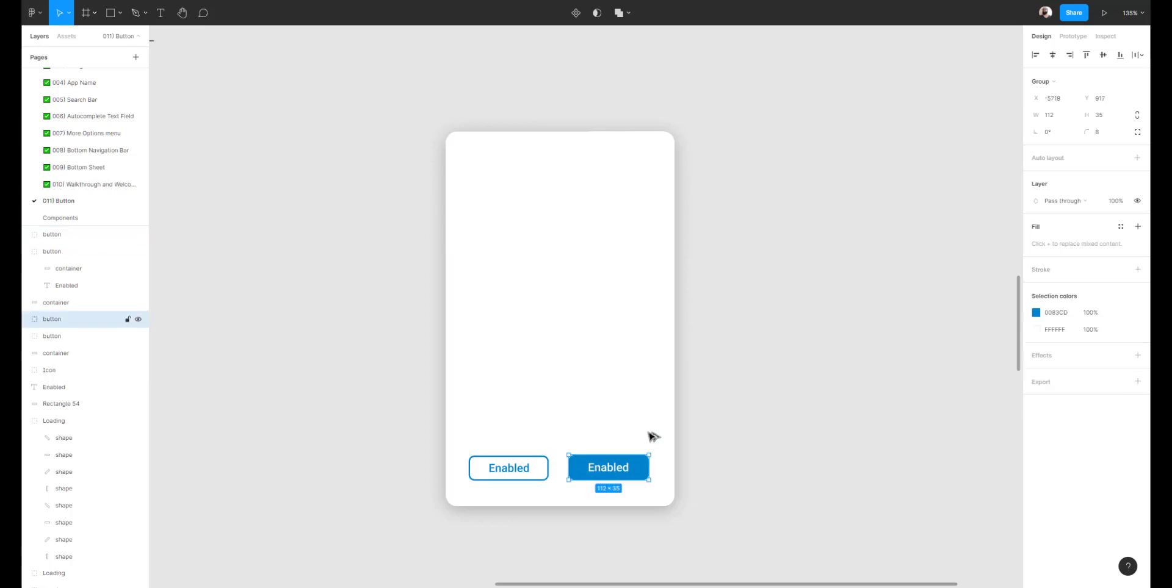
key(Right)
key(Right)
key(Right)
key(Right)
key(Right)
key(Right)
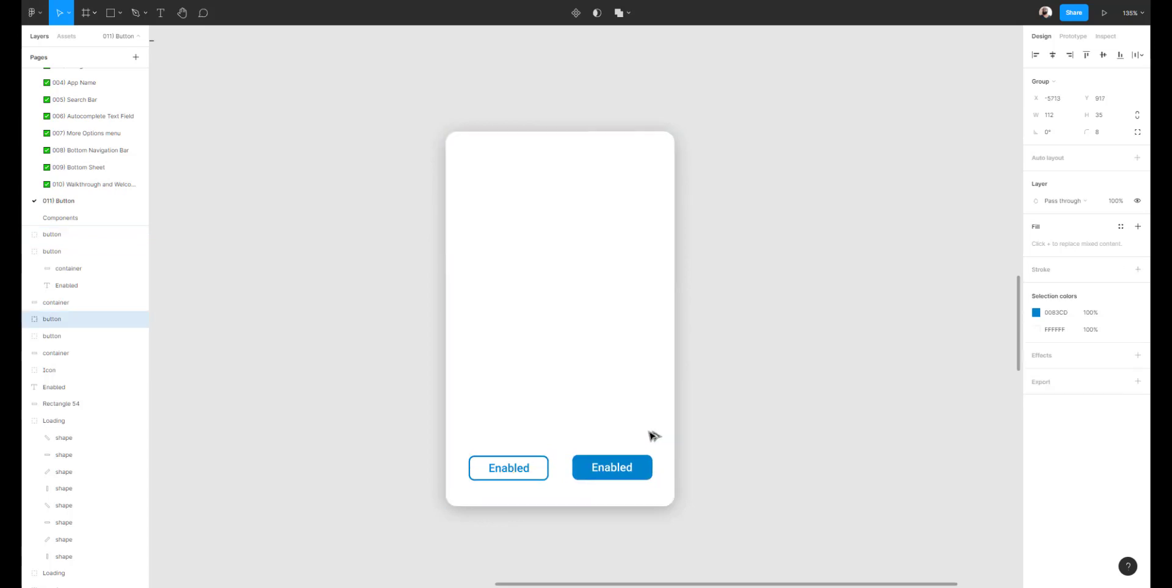
key(Left)
key(Left)
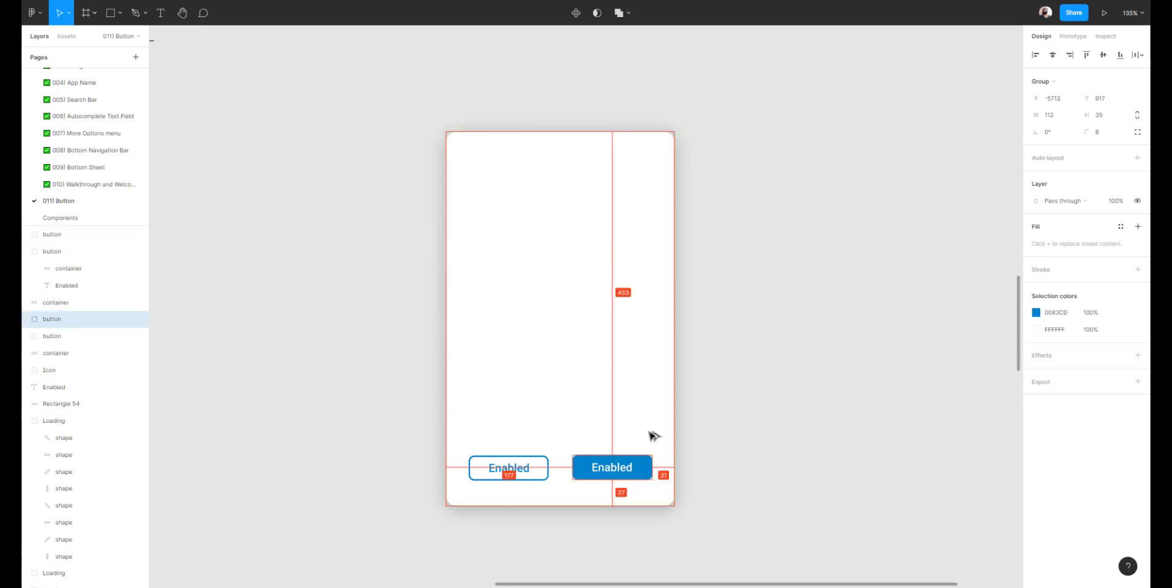
Align the Secondary and Primary Enabled buttons with each other by their vertical centres.
click(520, 467)
shift+click(597, 467)
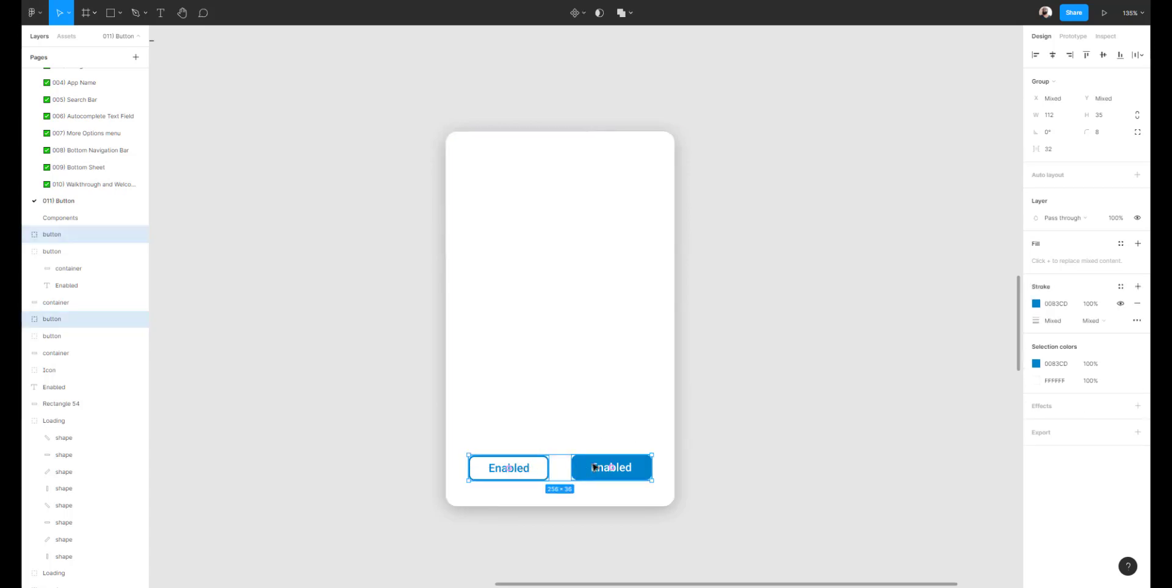
scroll(568, 403, down, 3)
scroll(537, 340, up, 3)
key(alt)
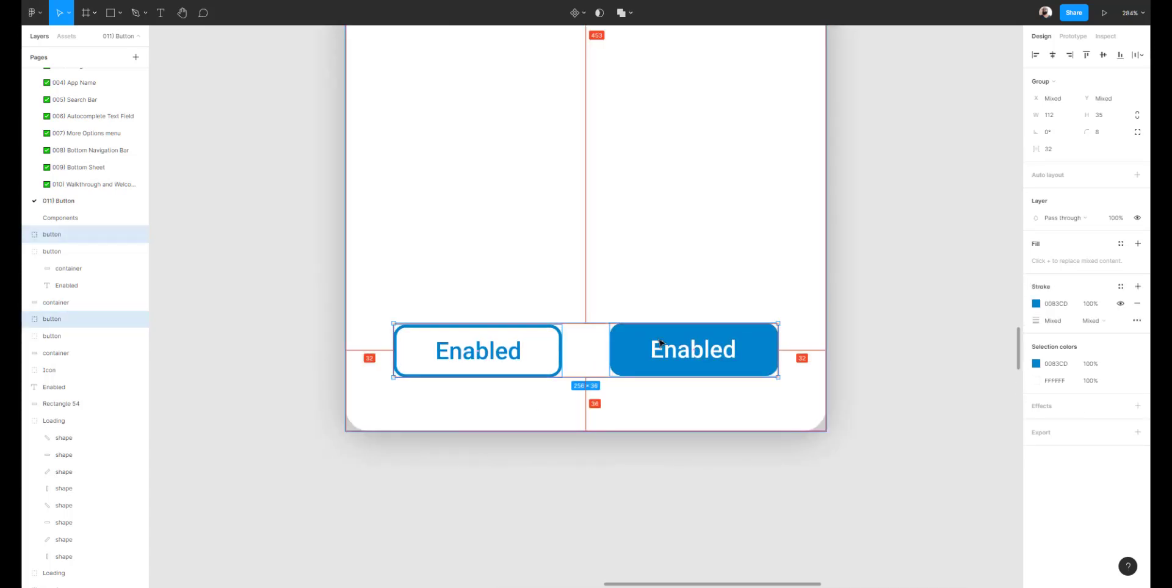
click(1103, 55)
key(alt)
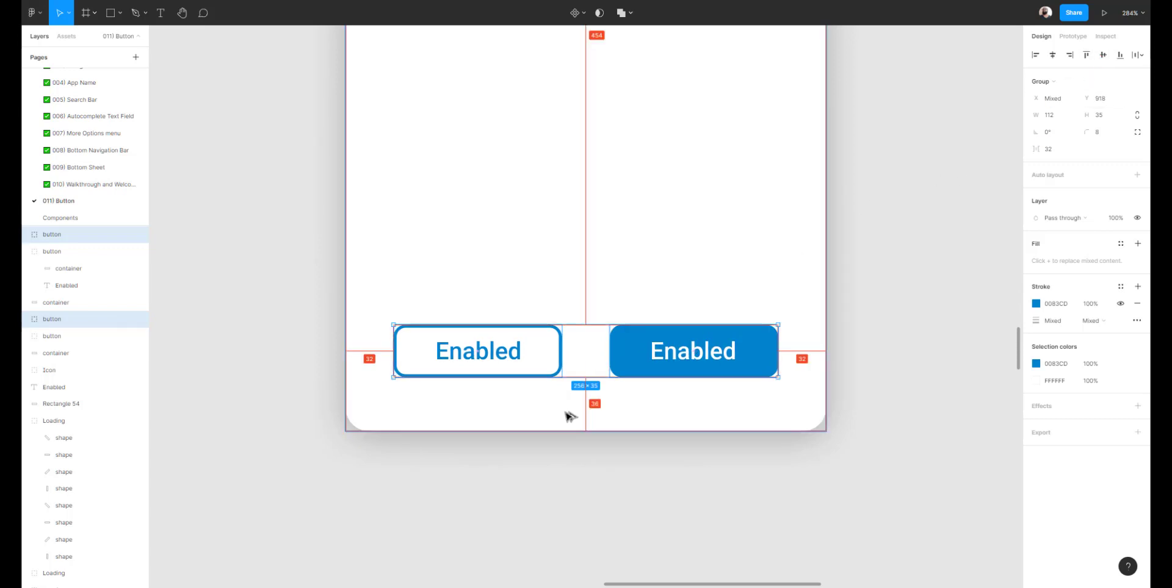
Nudge both Enabled buttons up together until they sit 56 px above the frame's bottom edge.
key(Up)
key(Up)
key(Up)
key(Up)
key(Up)
key(Up)
key(Up)
key(Up)
key(Up)
key(Up)
key(Up)
key(Up)
key(Up)
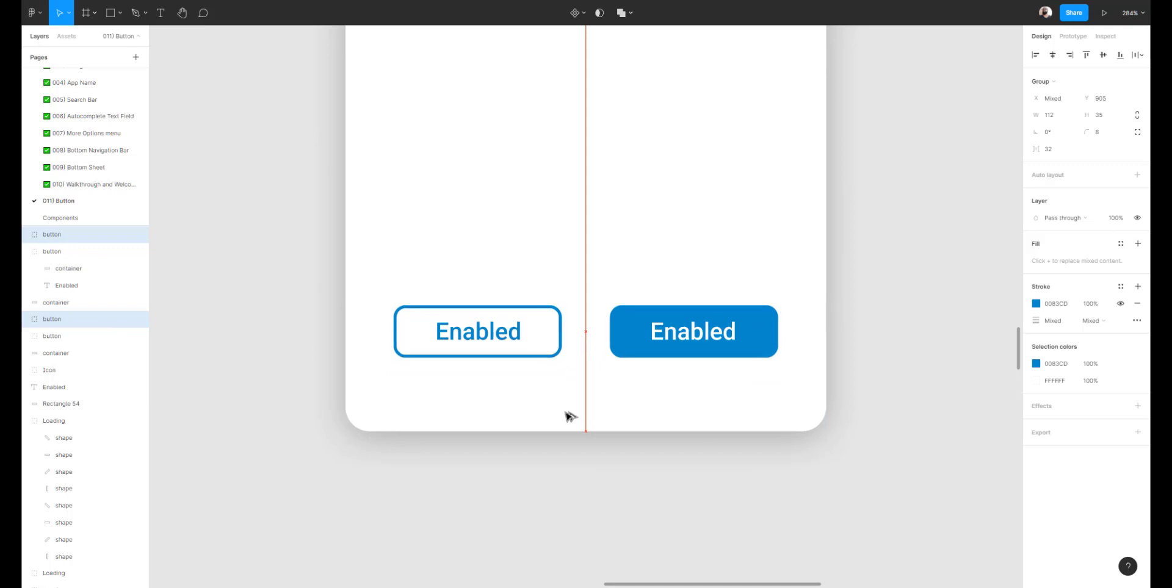
key(alt)
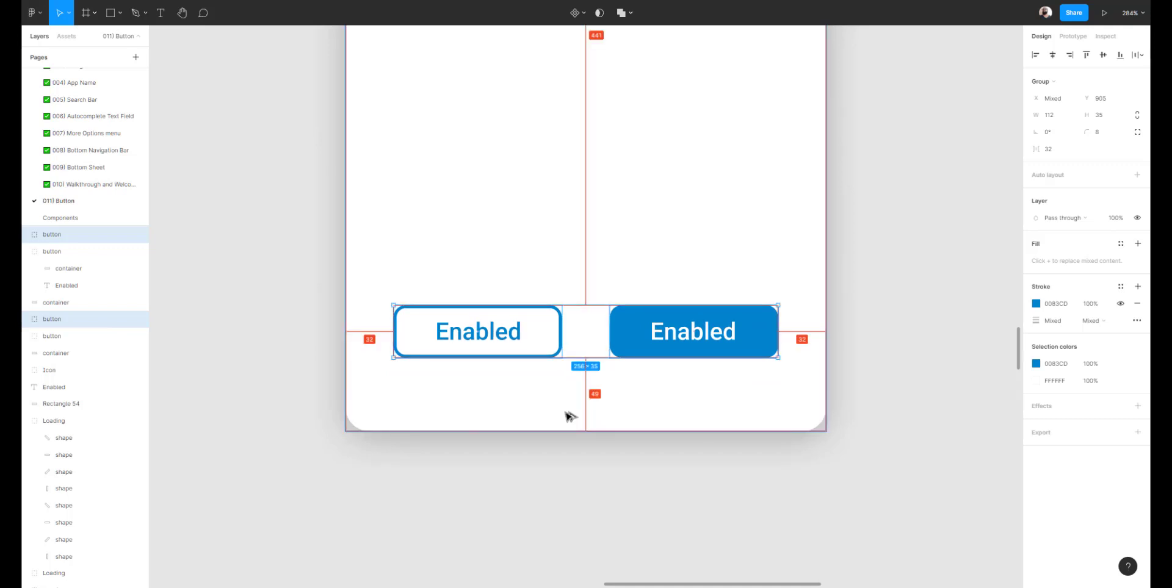
key(alt)
key(Up)
key(Up)
key(Up)
key(Up)
key(Up)
key(Up)
key(Up)
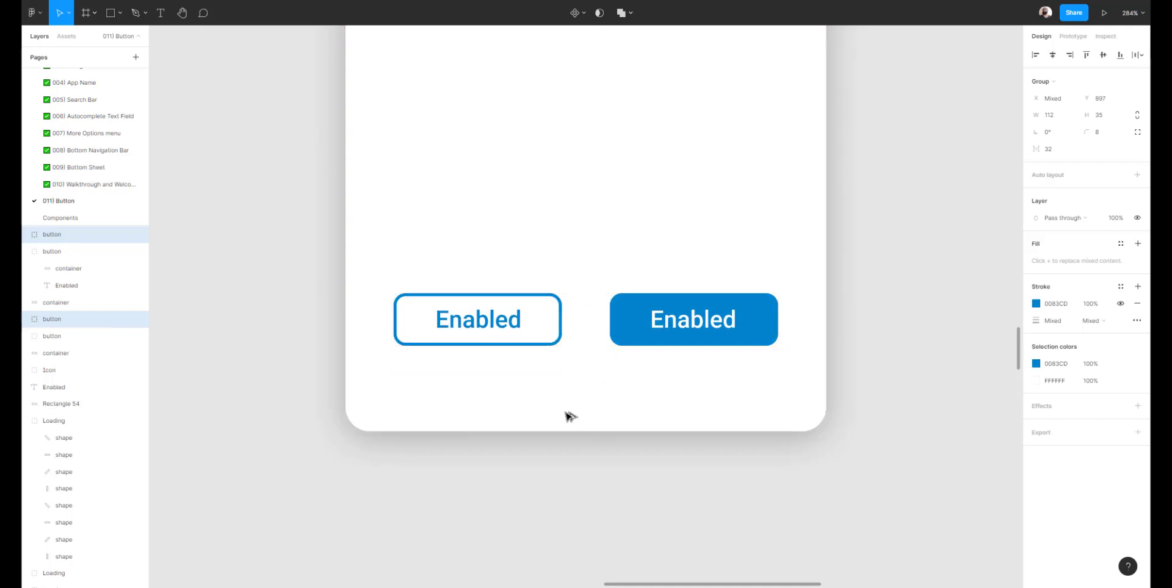
key(alt)
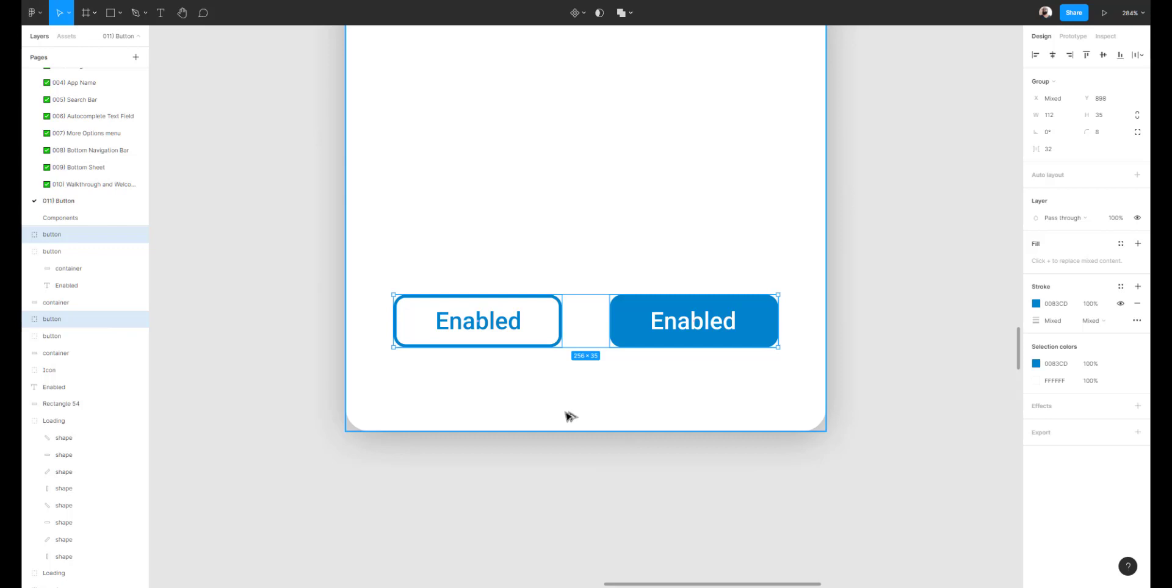
Move the new Organisms frame and its two buttons up, level with the first Organisms frame.
scroll(675, 292, down, 5)
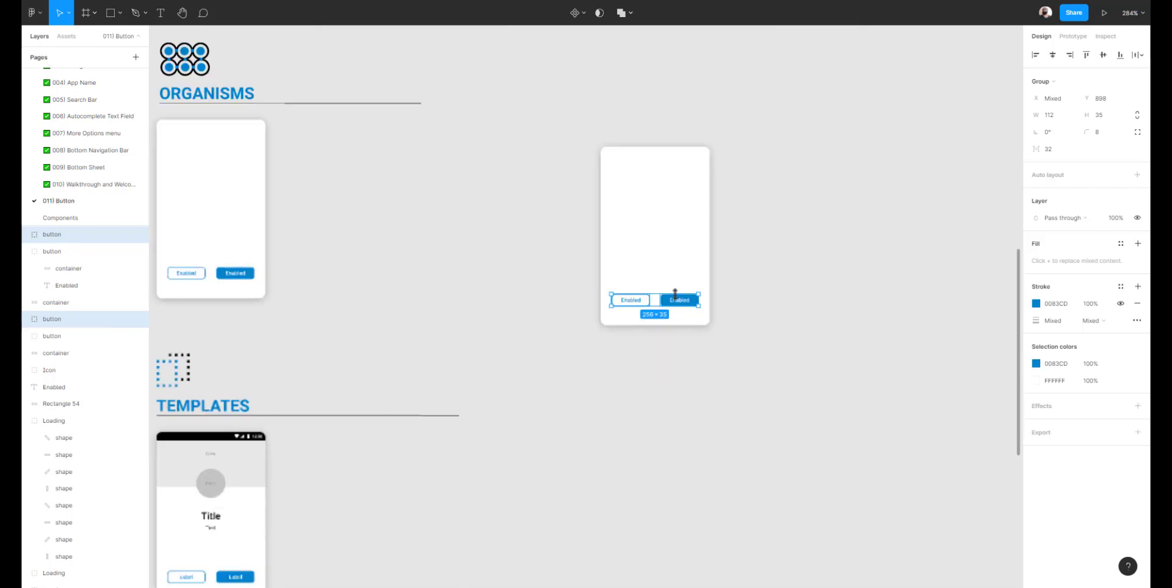
click(454, 226)
drag(441, 231, 495, 246)
drag(647, 164, 891, 412)
drag(744, 282, 743, 257)
click(581, 253)
drag(579, 236, 576, 180)
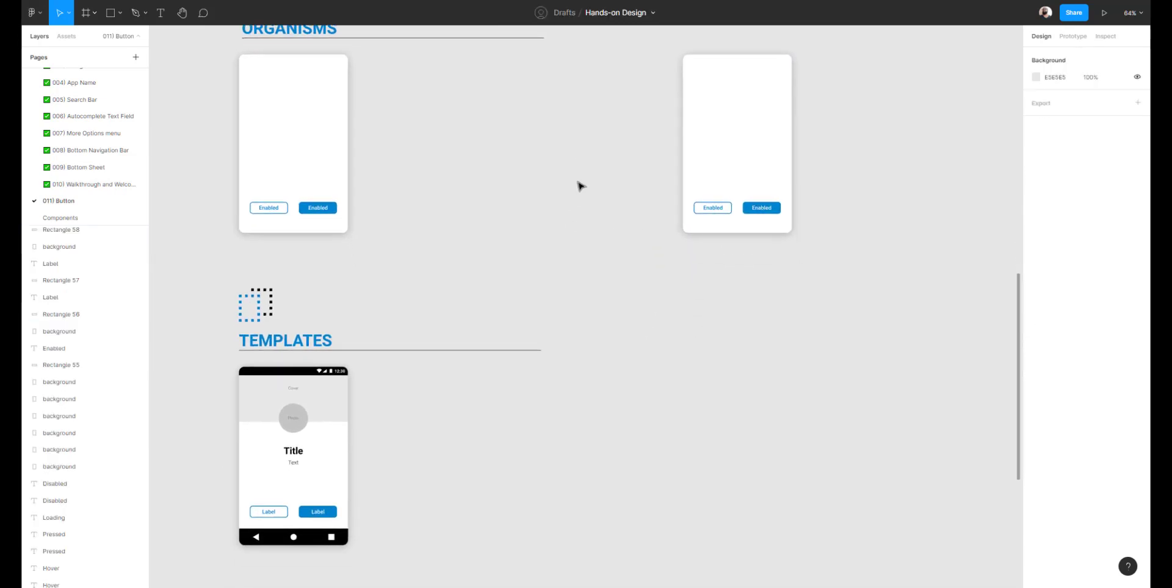
Duplicate the finished Organisms frame with its two Enabled buttons straight down into the Templates section.
drag(663, 54, 916, 332)
drag(740, 130, 745, 445)
click(631, 450)
scroll(827, 524, down, 1)
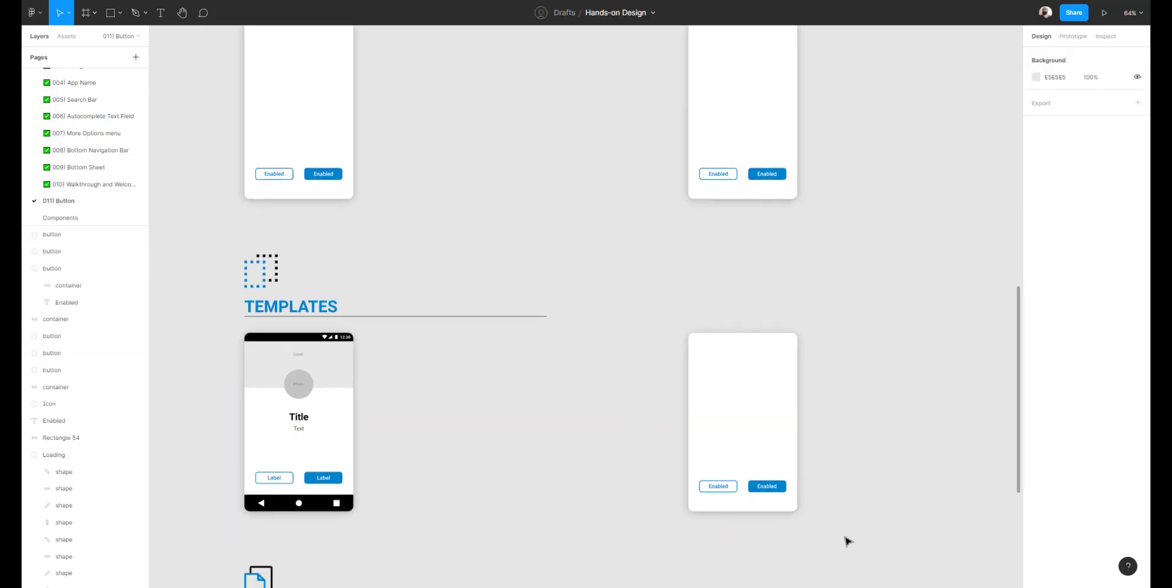
Move the copied Templates frame and its buttons horizontally, closer to the existing template phone screen.
drag(848, 542, 680, 344)
drag(690, 394, 446, 394)
click(555, 364)
drag(556, 365, 765, 235)
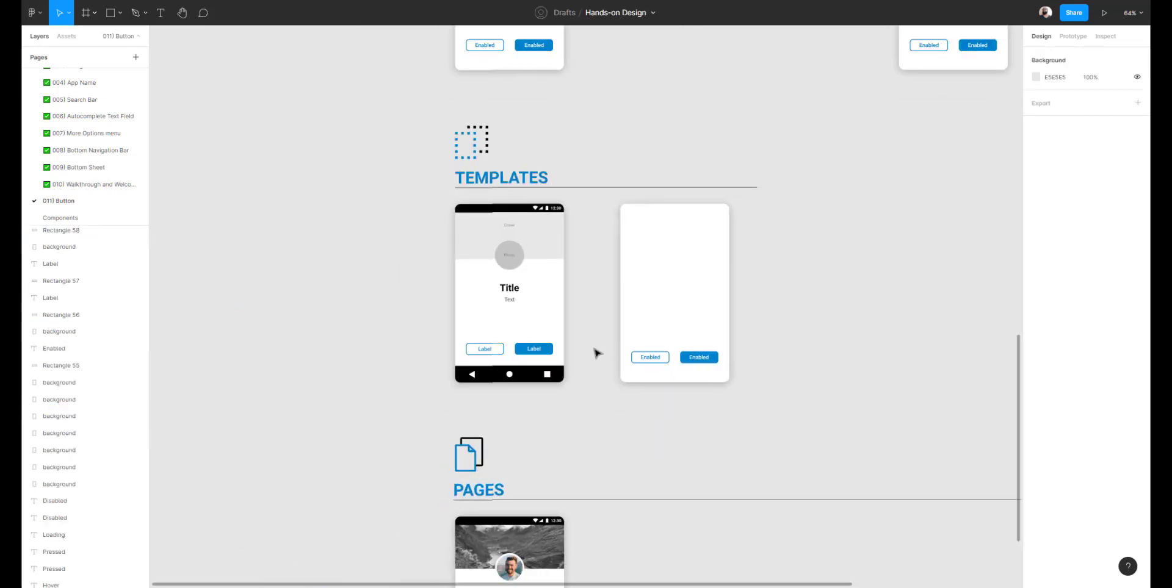
Examine the First access phone screens on the 010) Walkthrough page for a reusable status bar and navigation bar.
scroll(597, 353, up, 5)
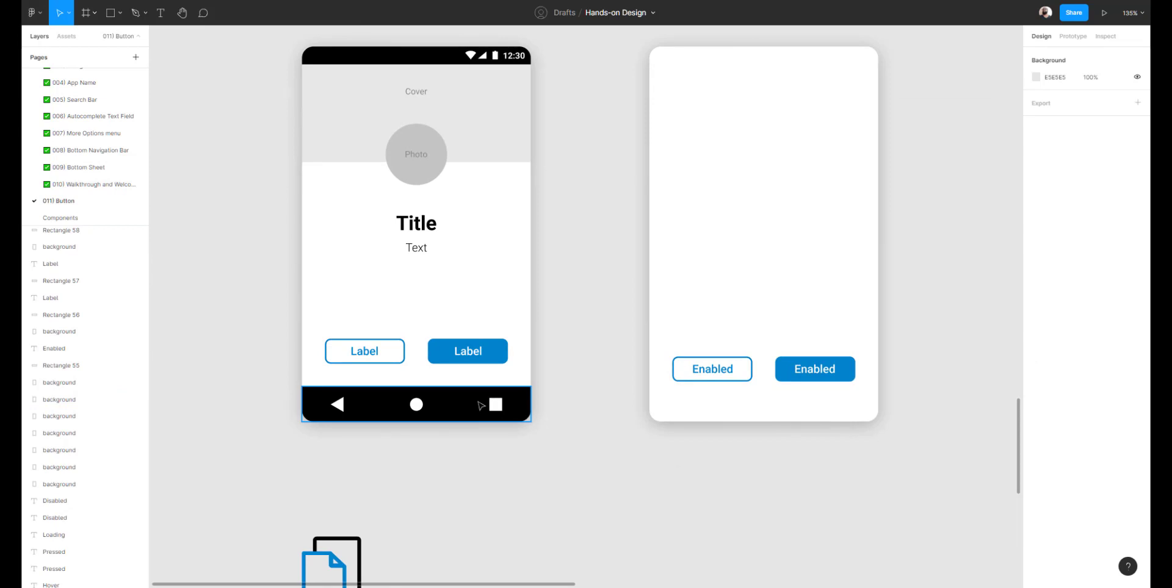
click(113, 187)
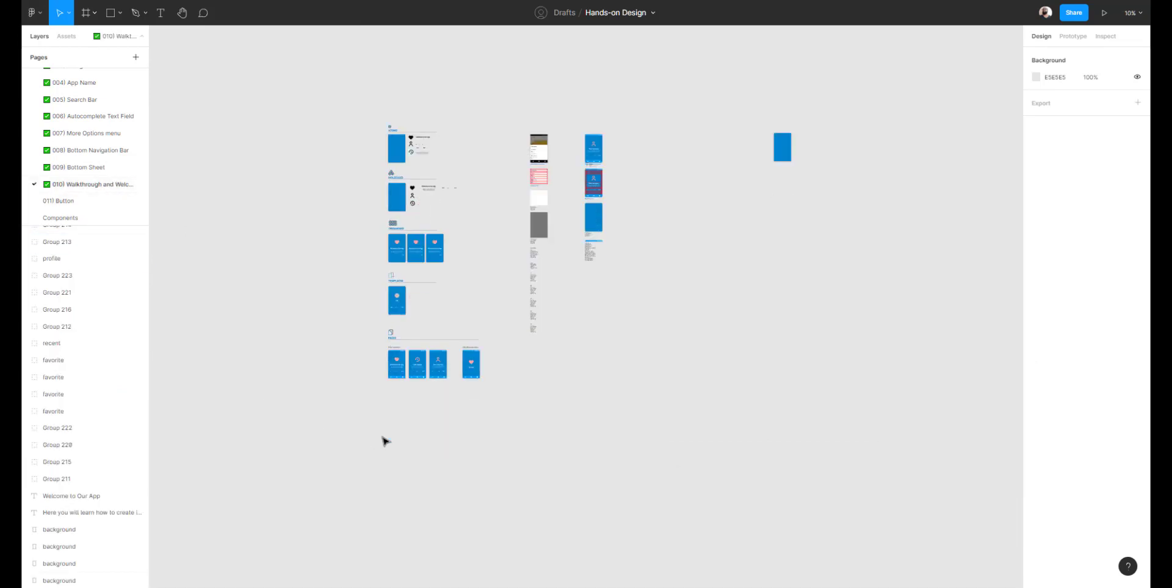
scroll(409, 385, up, 10)
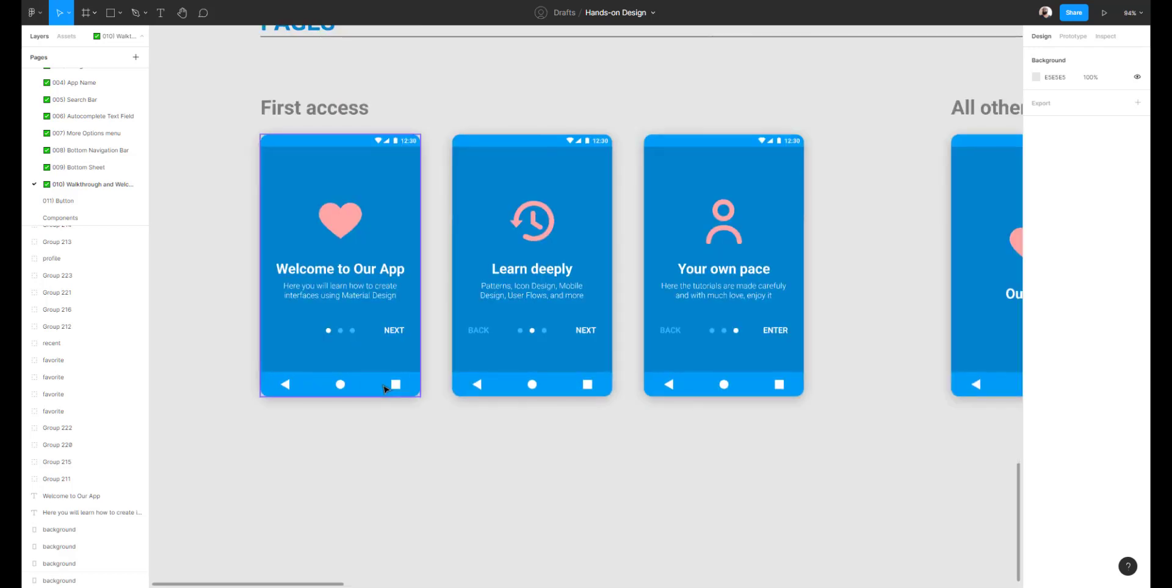
double_click(386, 389)
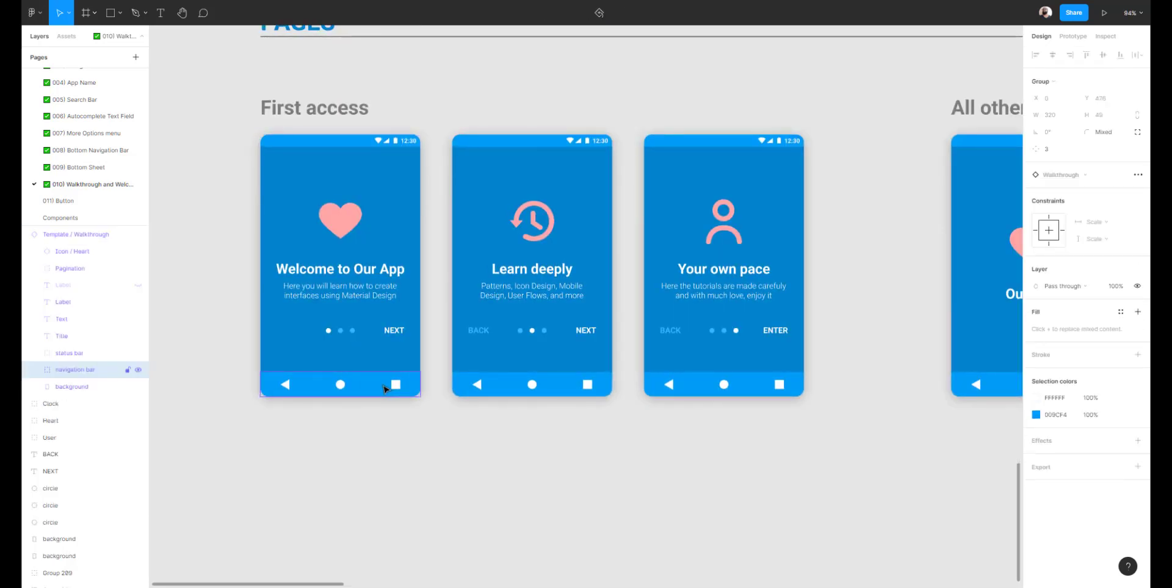
click(361, 416)
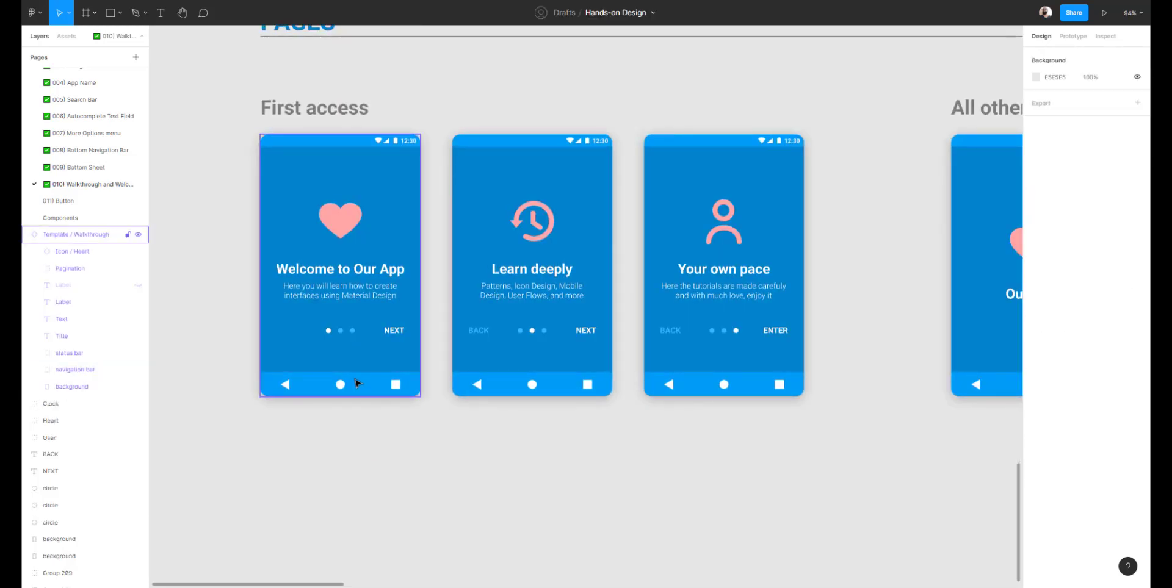
click(356, 383)
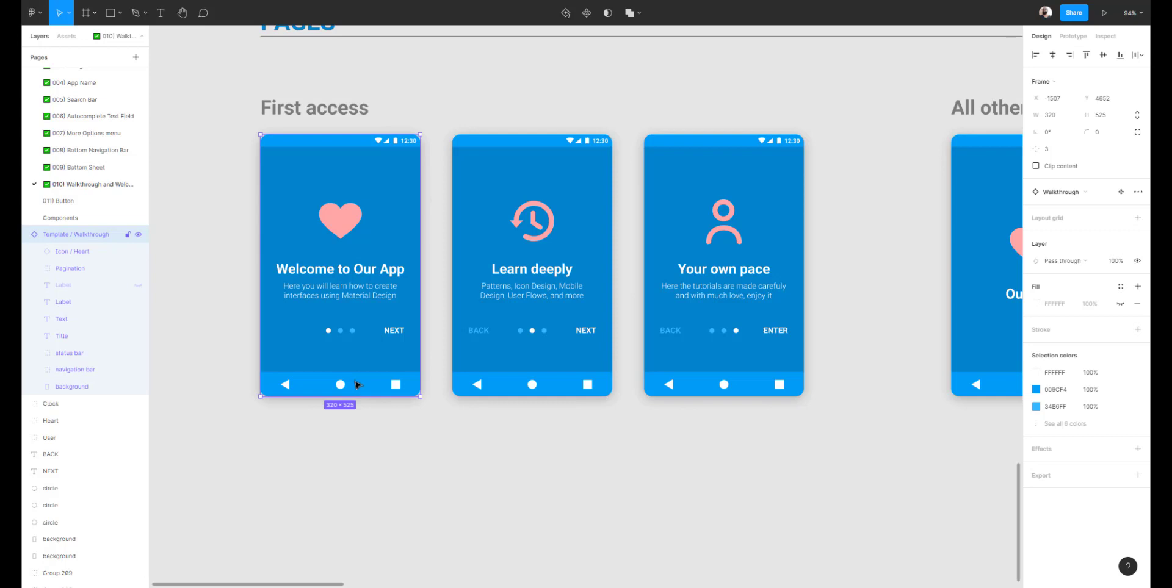
click(591, 484)
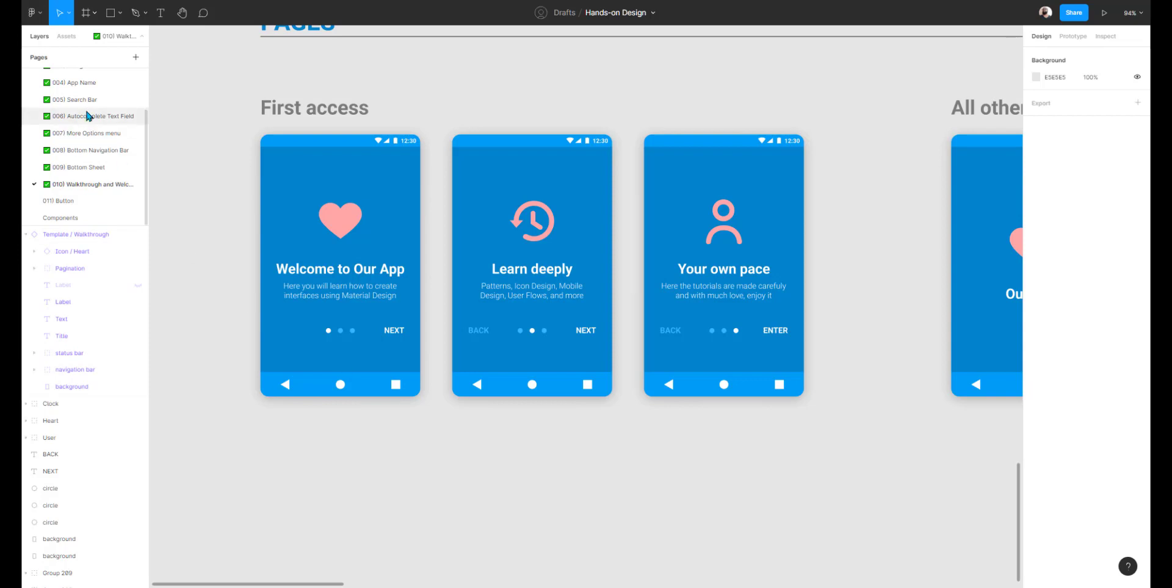
scroll(90, 123, up, 2)
scroll(100, 112, down, 2)
click(310, 384)
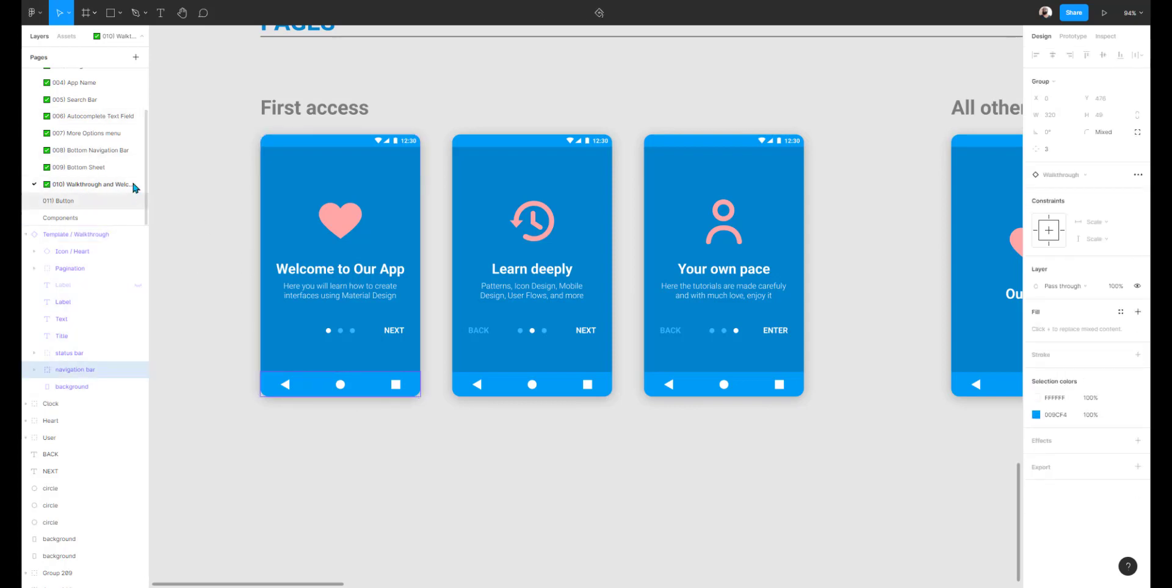
Copy the status bar from the first template on the 009) Bottom Sheet page onto the top edge of the new Templates frame on 011) Button.
click(97, 168)
scroll(470, 342, down, 2)
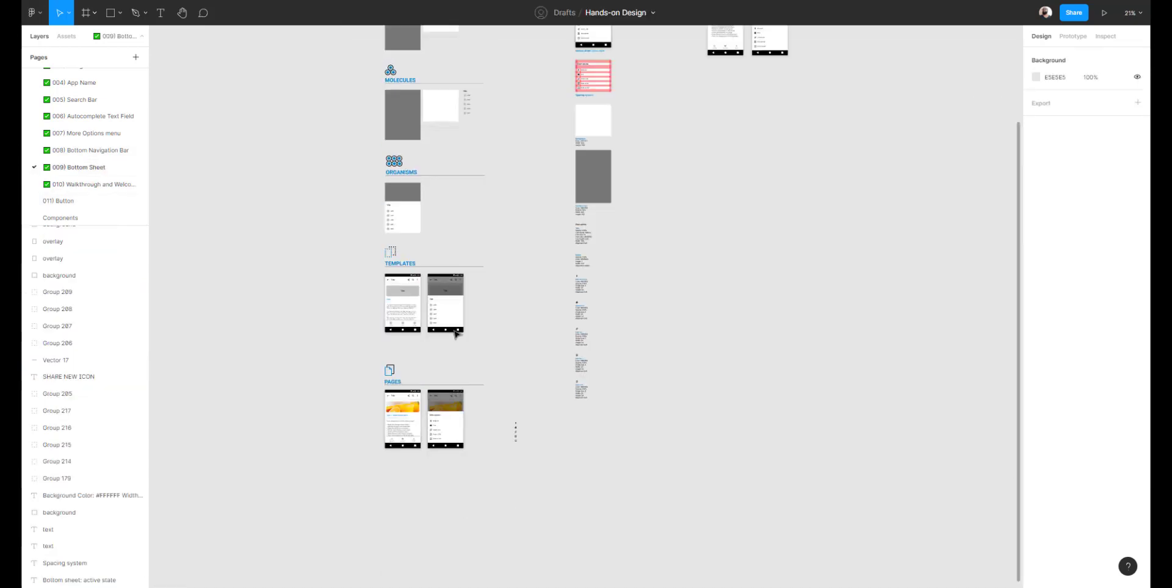
scroll(427, 336, up, 3)
scroll(385, 329, up, 5)
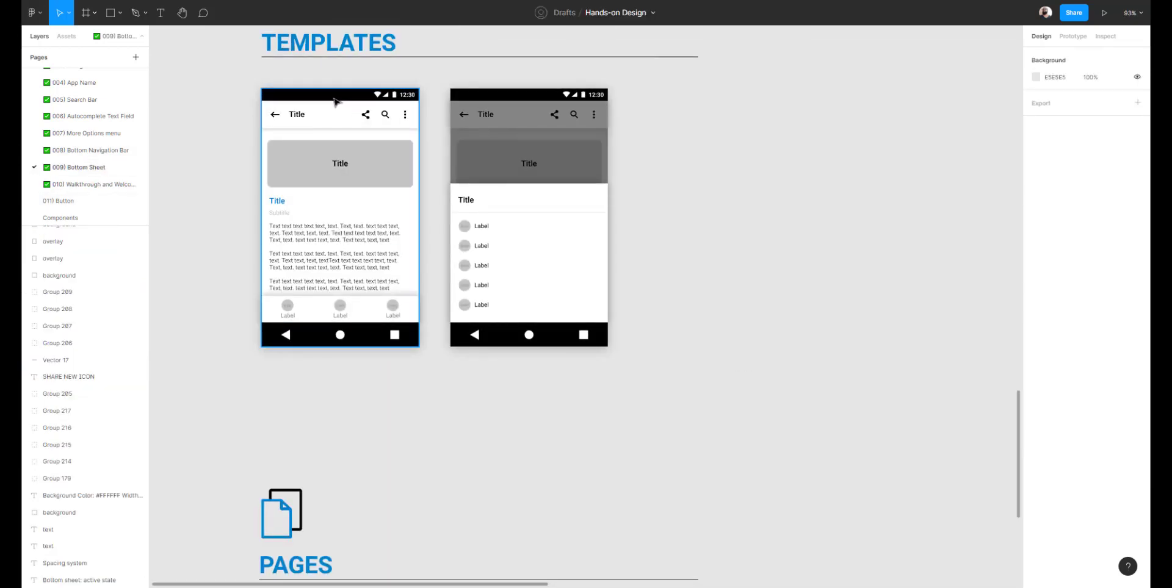
double_click(336, 101)
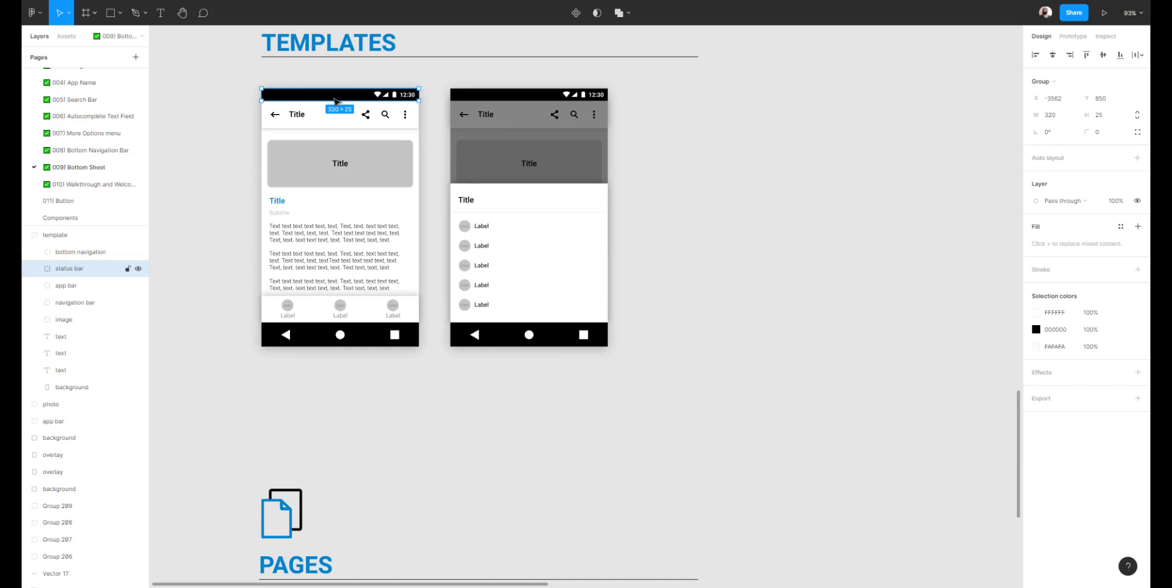
click(122, 202)
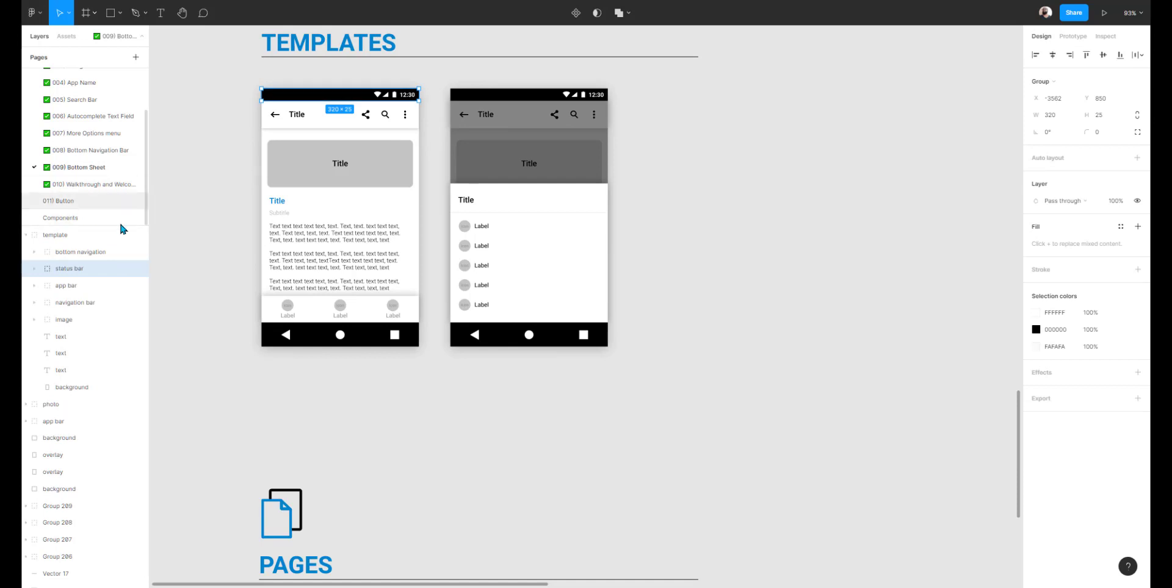
key(ctrl+v)
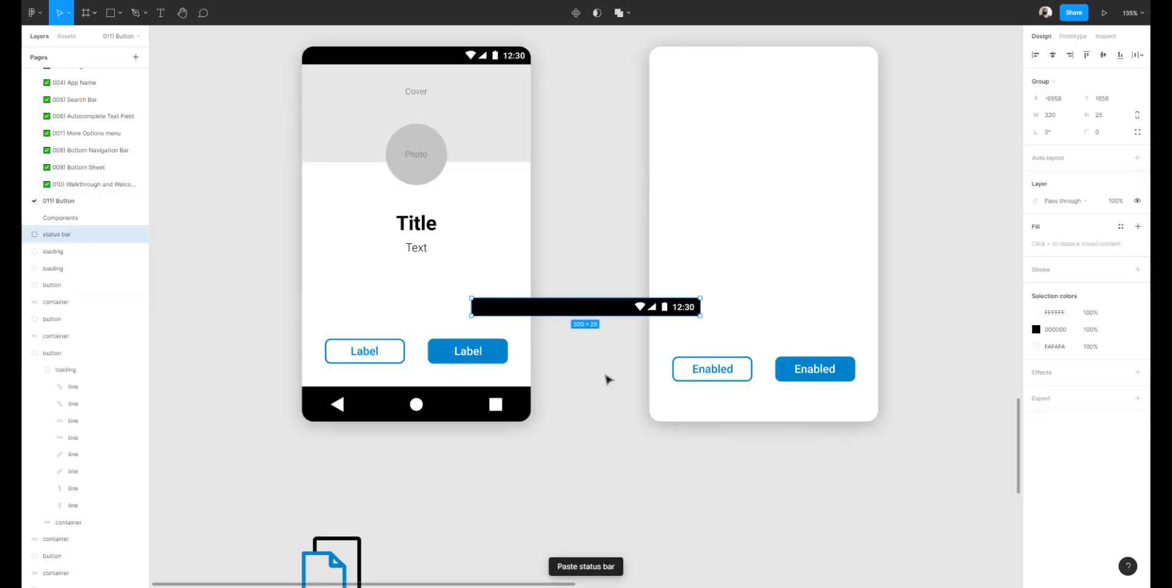
drag(551, 310, 727, 61)
drag(579, 247, 467, 408)
Round the top-left corner point of the pasted status bar's black background rectangle to match the frame.
scroll(568, 232, up, 5)
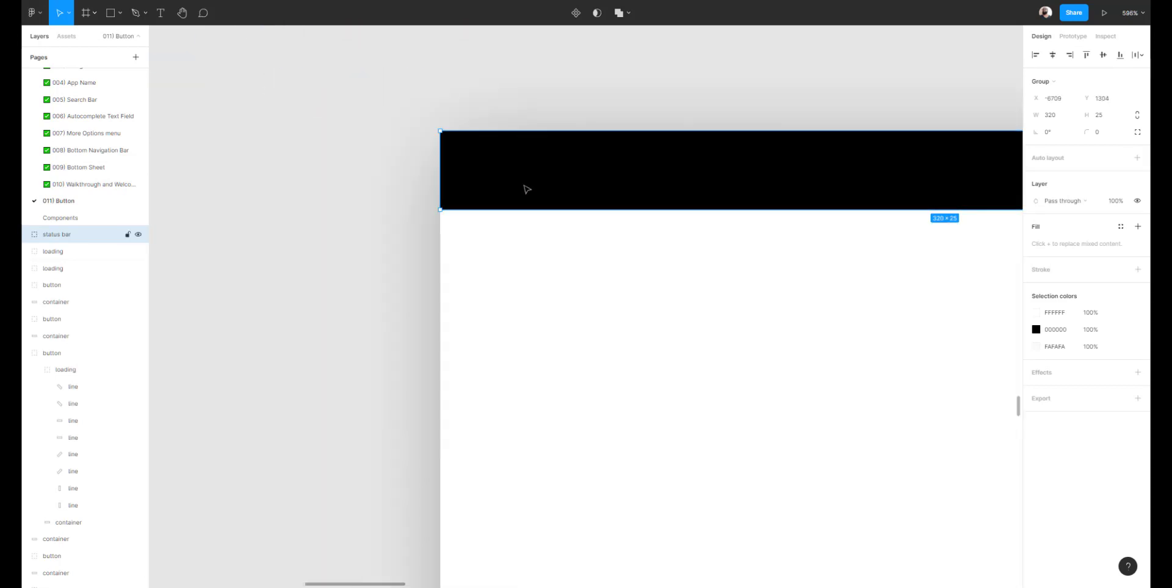
double_click(526, 189)
click(420, 110)
drag(437, 170, 374, 164)
double_click(411, 189)
key(ctrl+z)
double_click(384, 174)
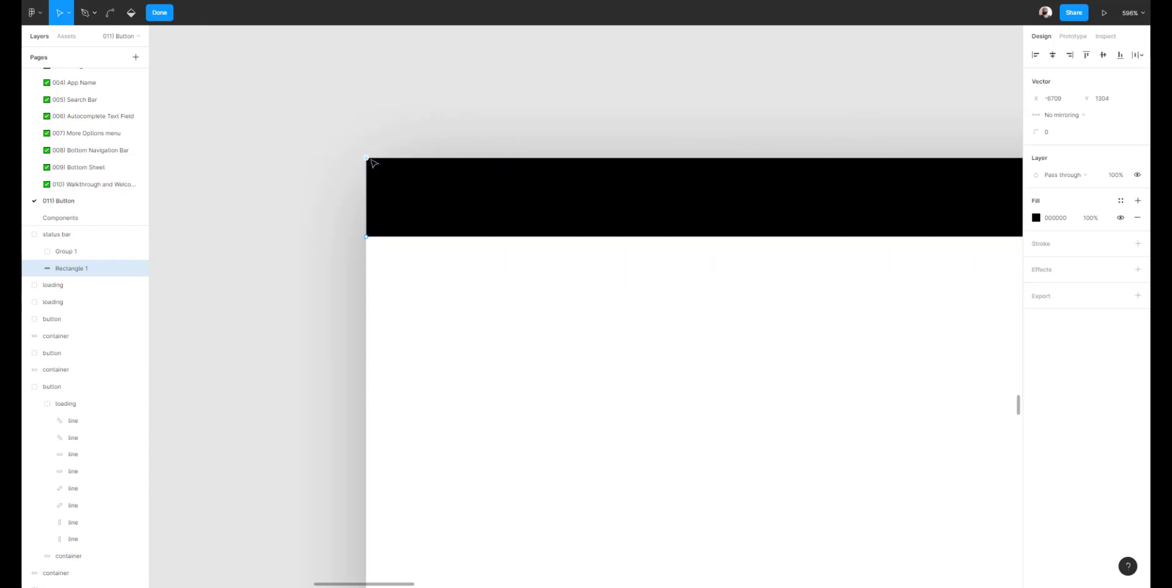
drag(1035, 132, 1052, 139)
key(Escape)
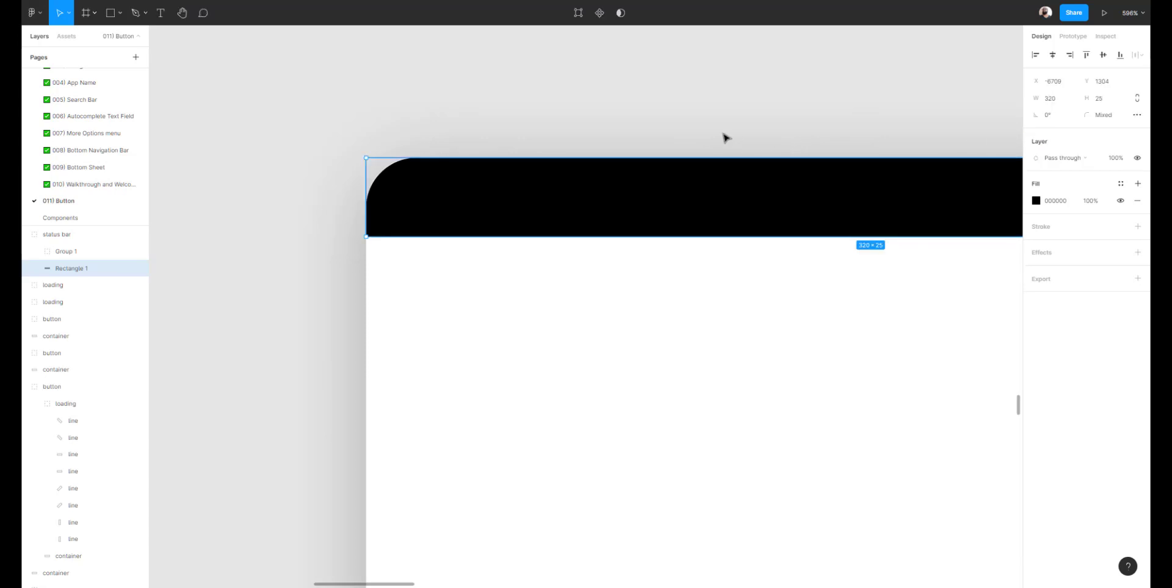
key(Escape)
Set the corner radius of the status bar background's top-right point to 16.
scroll(755, 141, down, 3)
drag(767, 141, 432, 170)
drag(737, 163, 662, 177)
scroll(647, 193, up, 3)
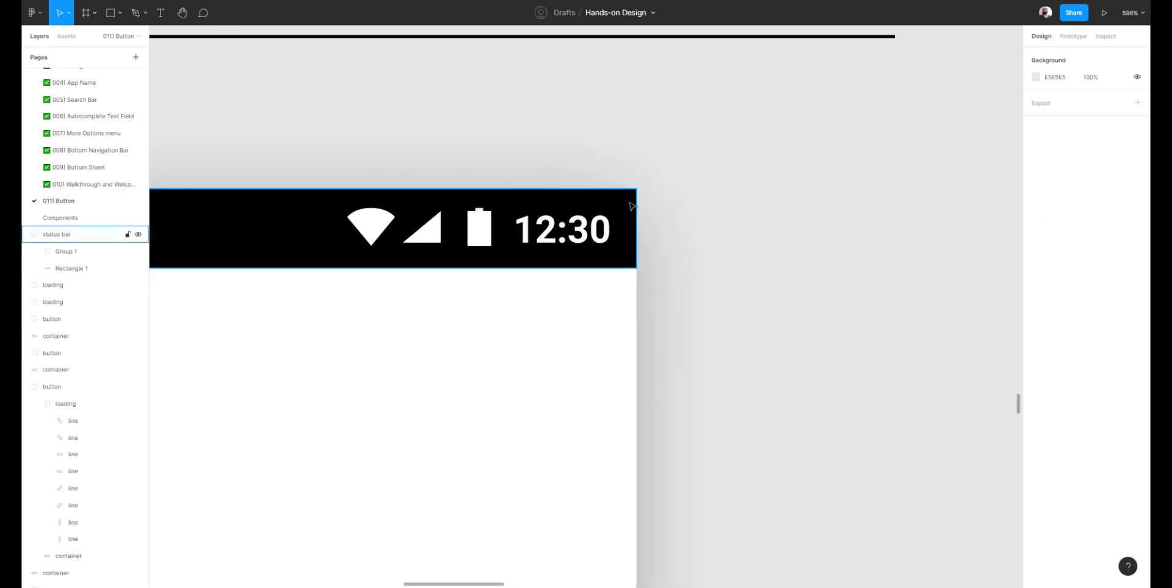
double_click(630, 203)
double_click(629, 203)
click(636, 190)
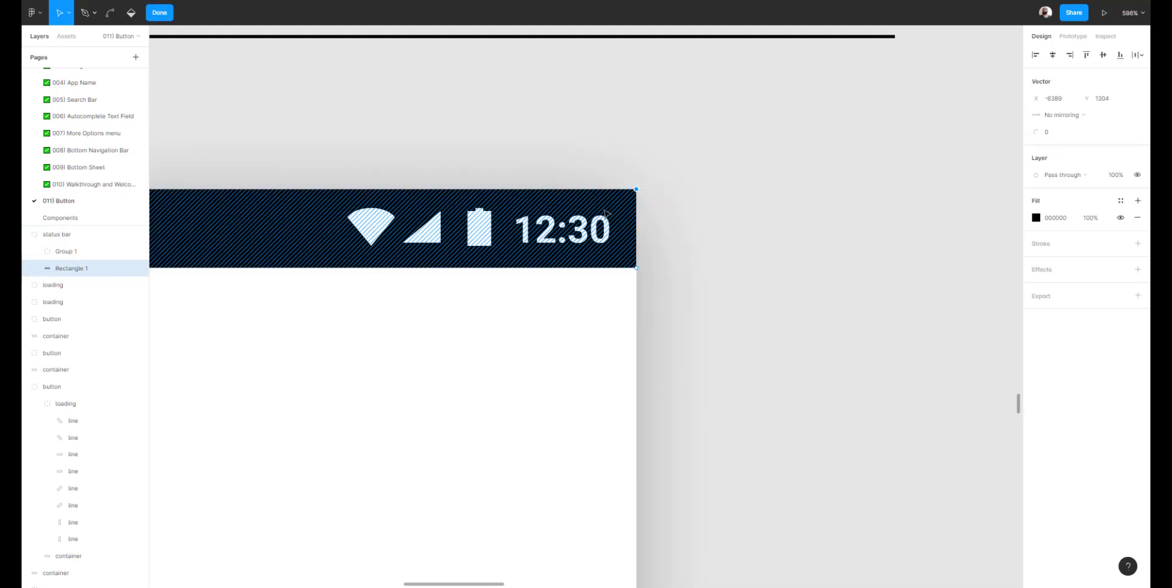
text(16)
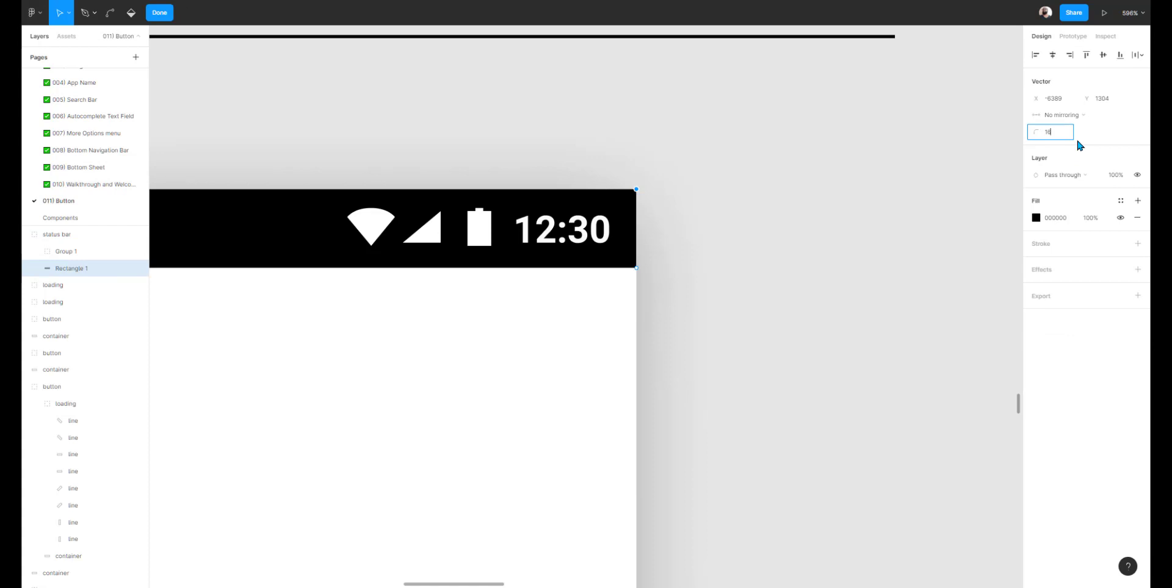
key(Return)
double_click(763, 181)
click(764, 183)
Copy the navigation bar from the 008) Bottom Navigation Bar template onto the bottom edge of the new Templates frame on 011) Button.
scroll(804, 213, down, 10)
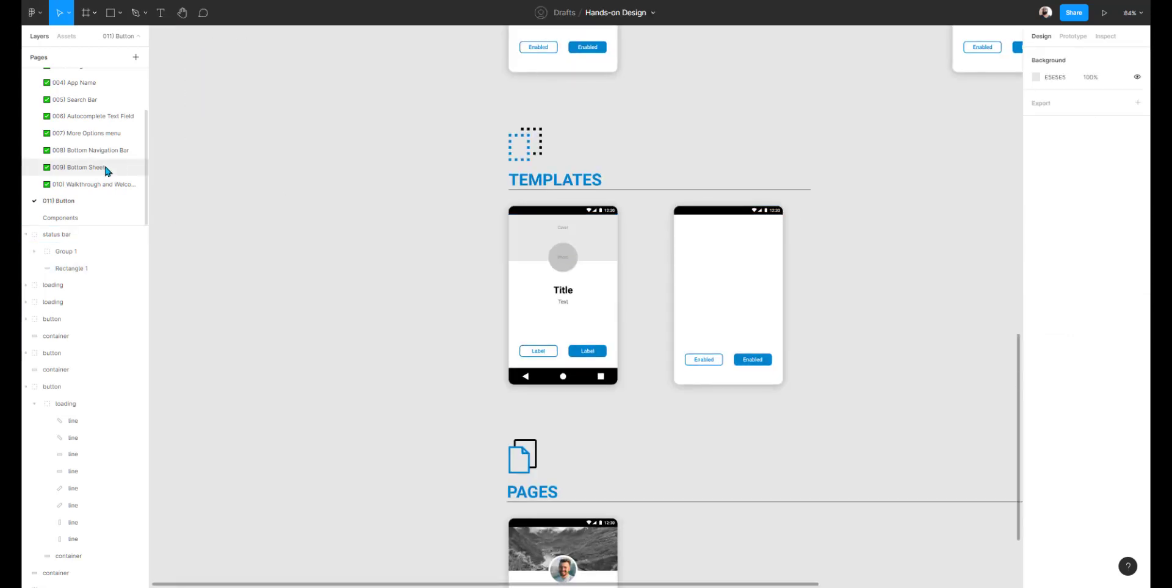
click(92, 150)
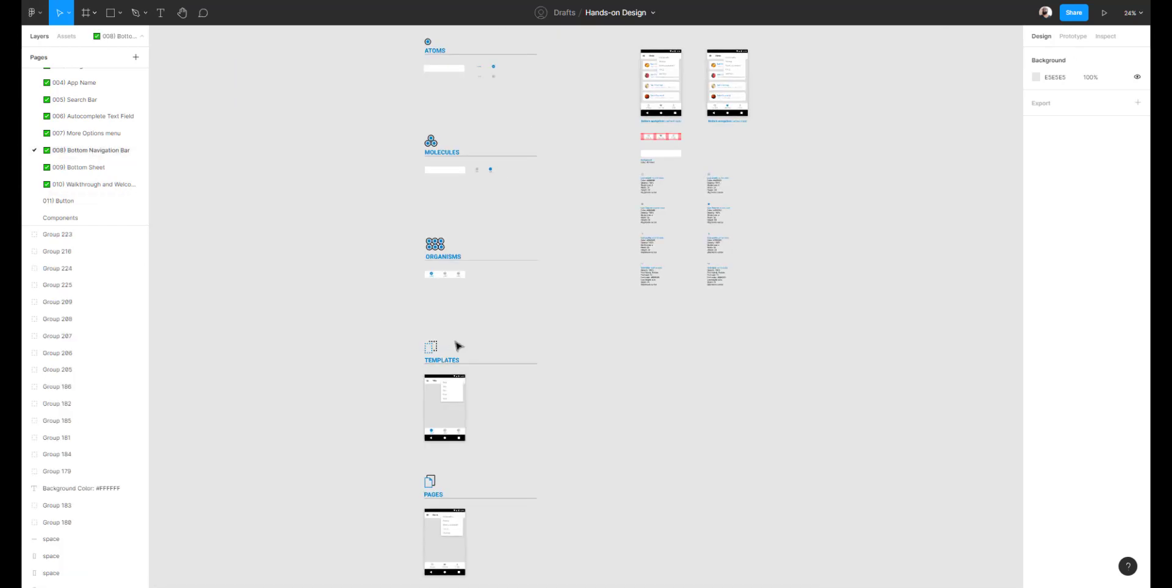
scroll(447, 374, up, 5)
ctrl+click(441, 393)
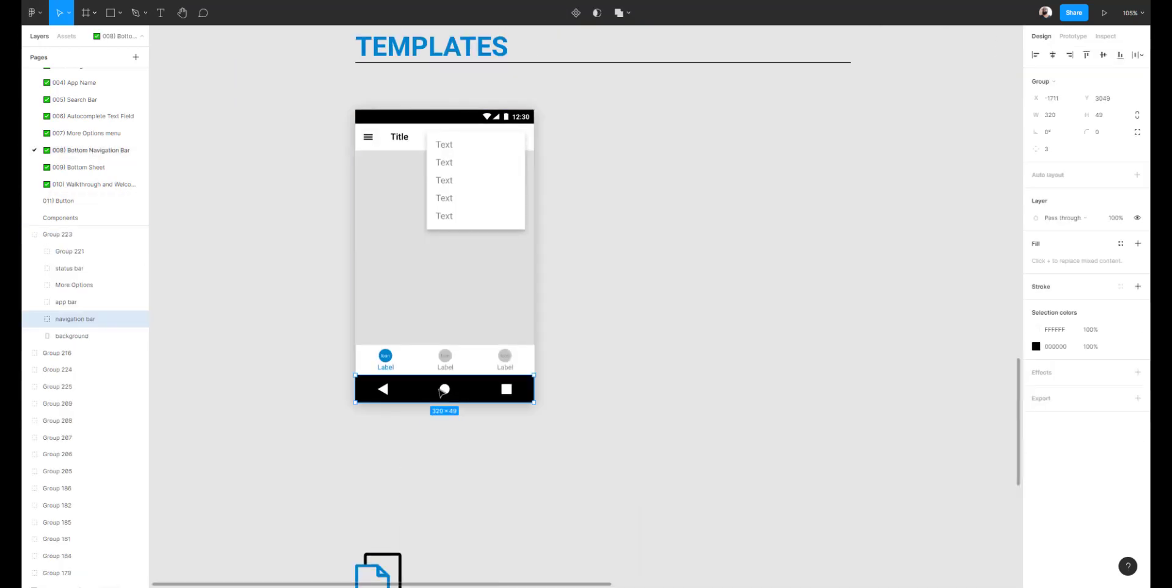
click(83, 200)
scroll(763, 427, up, 5)
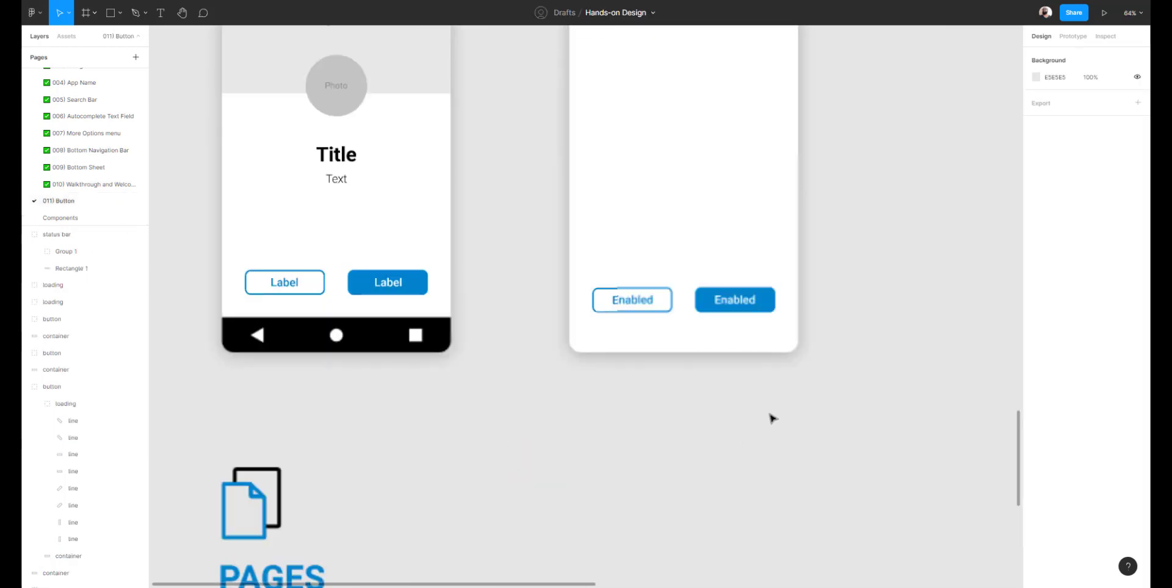
scroll(672, 390, right, 3)
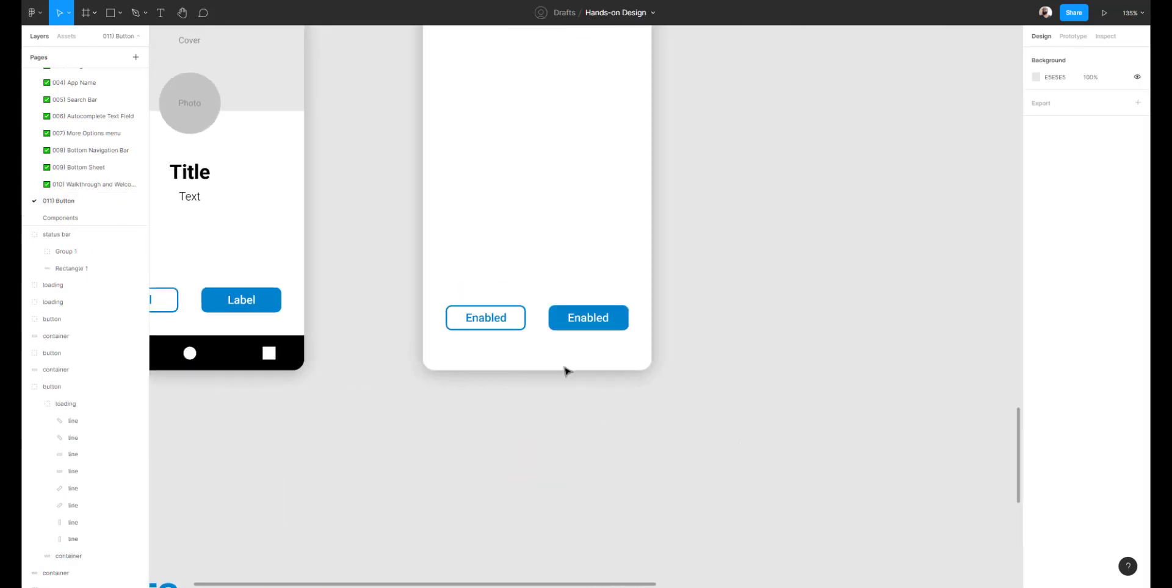
click(508, 364)
key(ctrl+v)
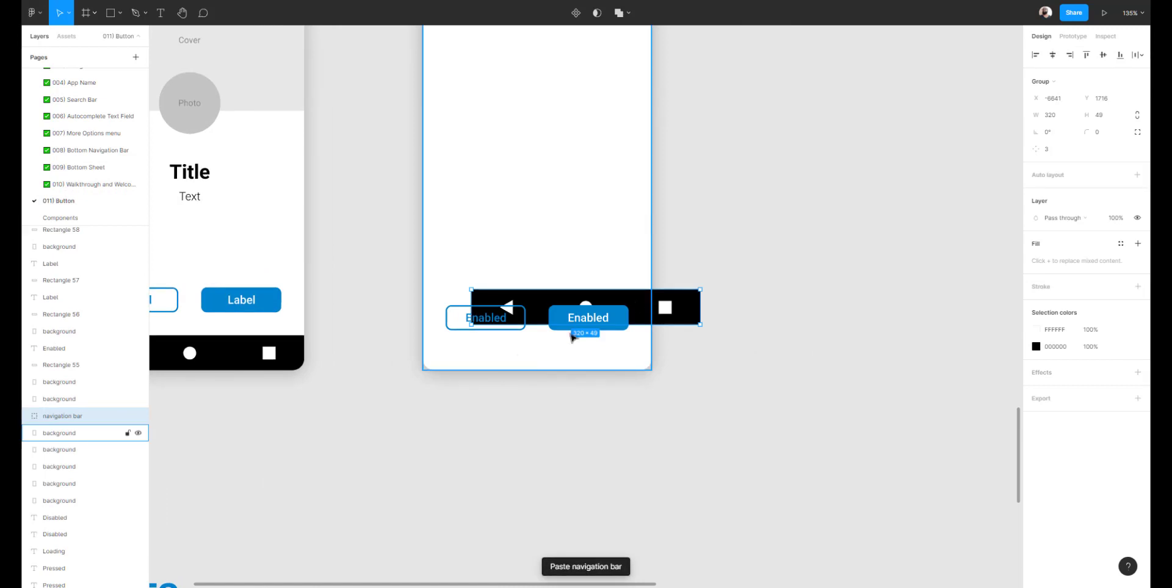
drag(662, 326, 610, 368)
click(525, 392)
Set the corner radius of the navigation bar background's two bottom points to 16.
scroll(495, 382, up, 5)
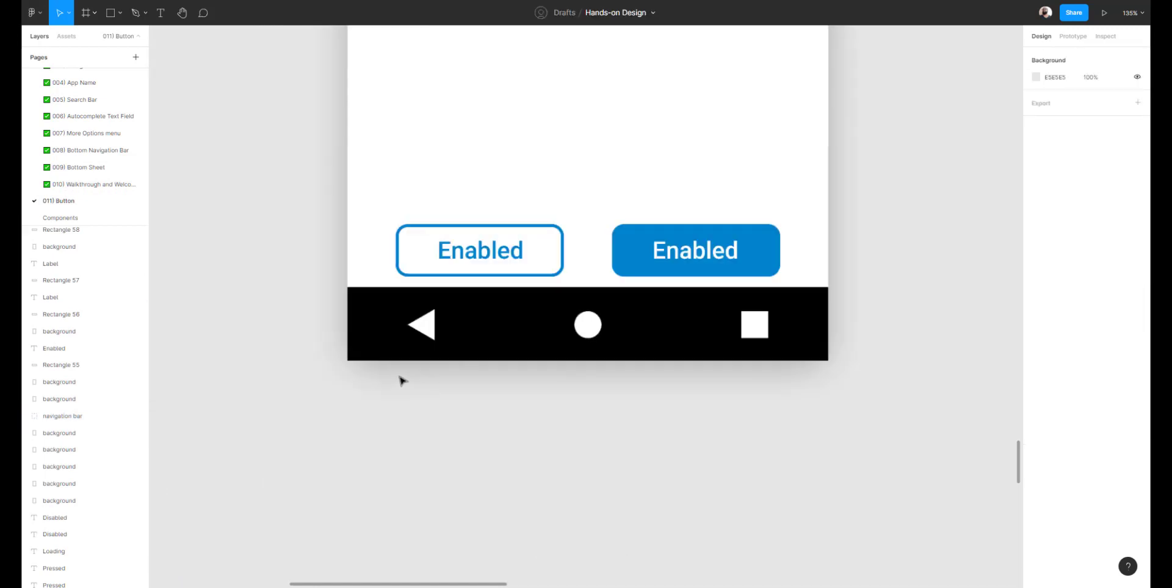
click(367, 353)
double_click(367, 354)
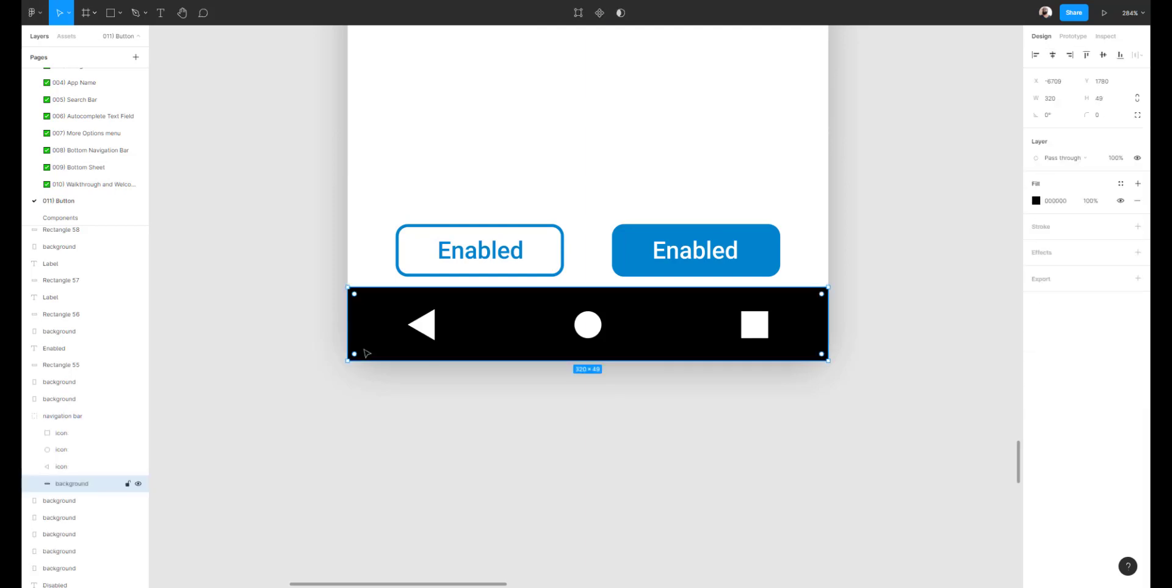
double_click(367, 354)
drag(319, 347, 380, 385)
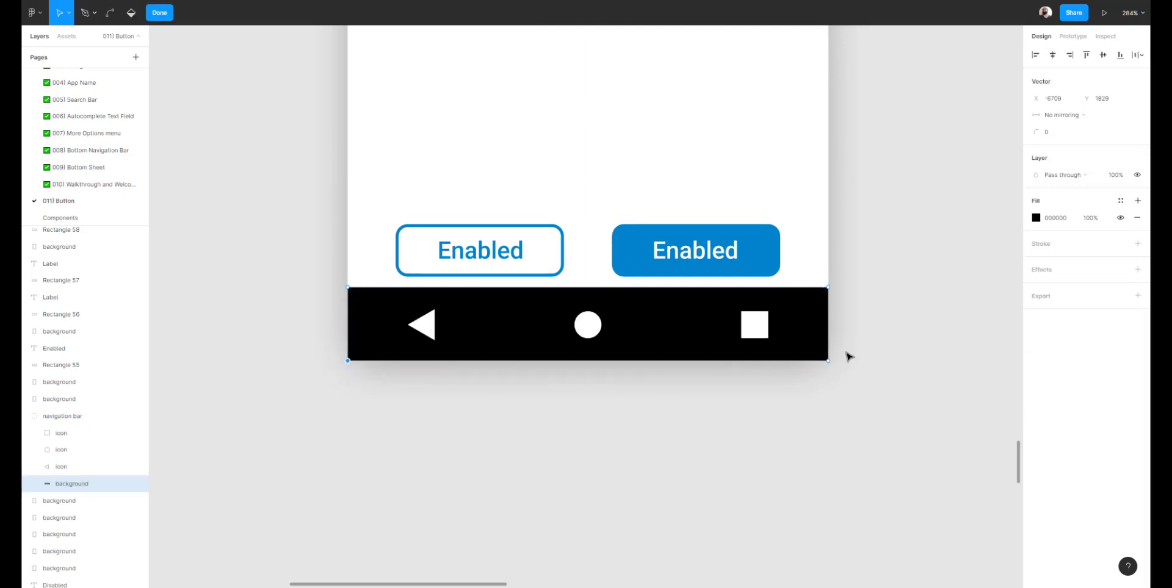
drag(321, 345, 400, 407)
drag(869, 340, 785, 414)
text(16)
key(Return)
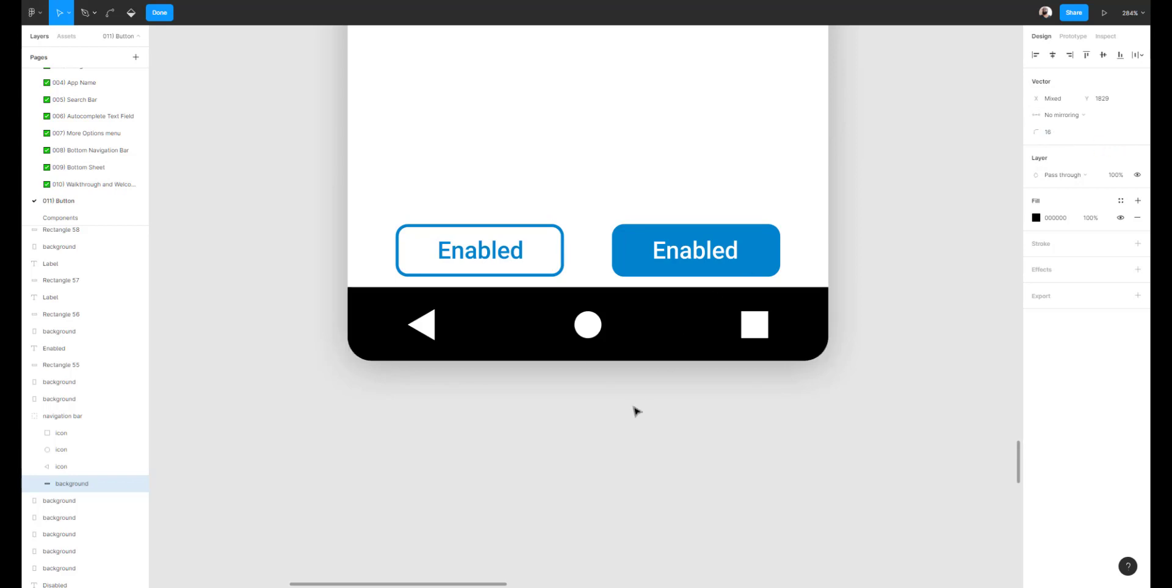
key(Escape)
Nudge both Enabled buttons in the new Templates frame up together to Y 1706, above the navigation bar.
scroll(662, 395, down, 5)
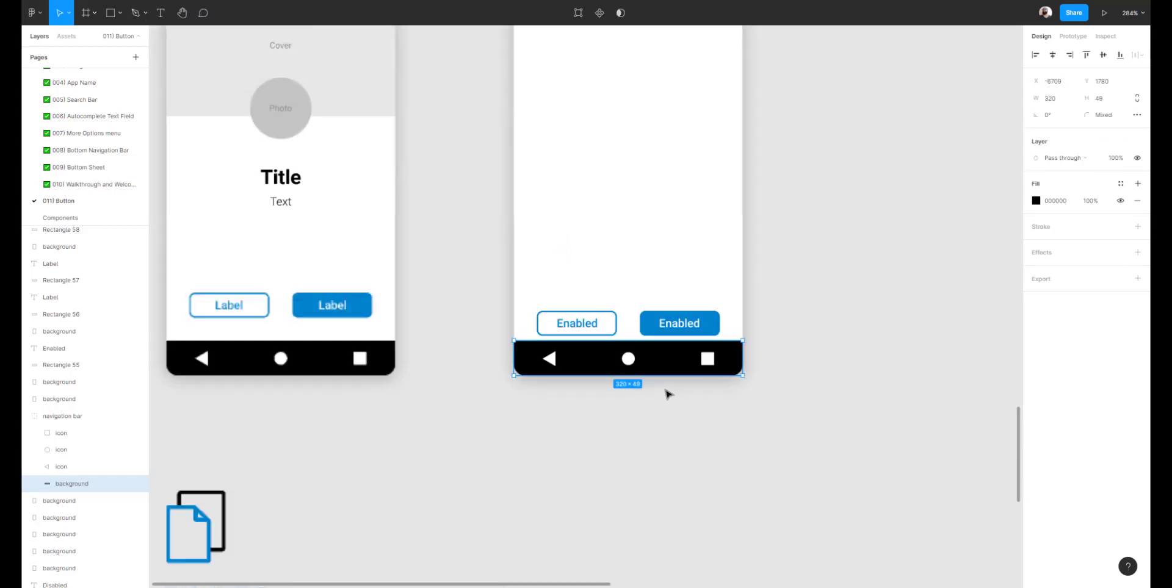
click(601, 330)
shift+click(662, 324)
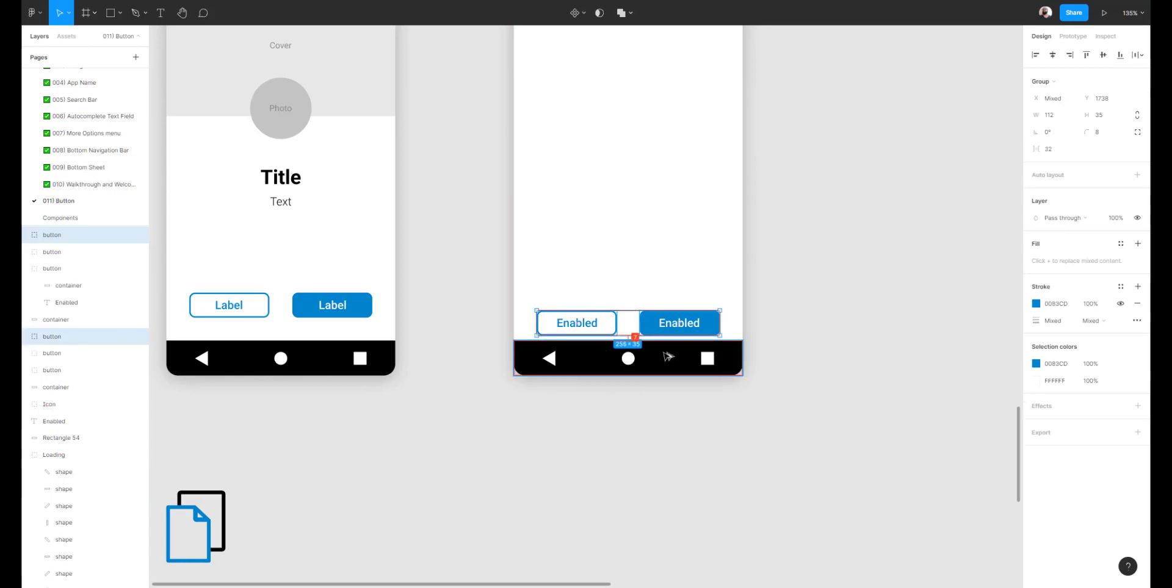
key(Up)
key(Up)
key(Up)
key(Up)
key(Up)
key(Up)
key(Up)
key(Up)
key(Up)
key(Up)
key(Up)
key(Up)
key(Up)
key(Up)
key(Up)
key(Up)
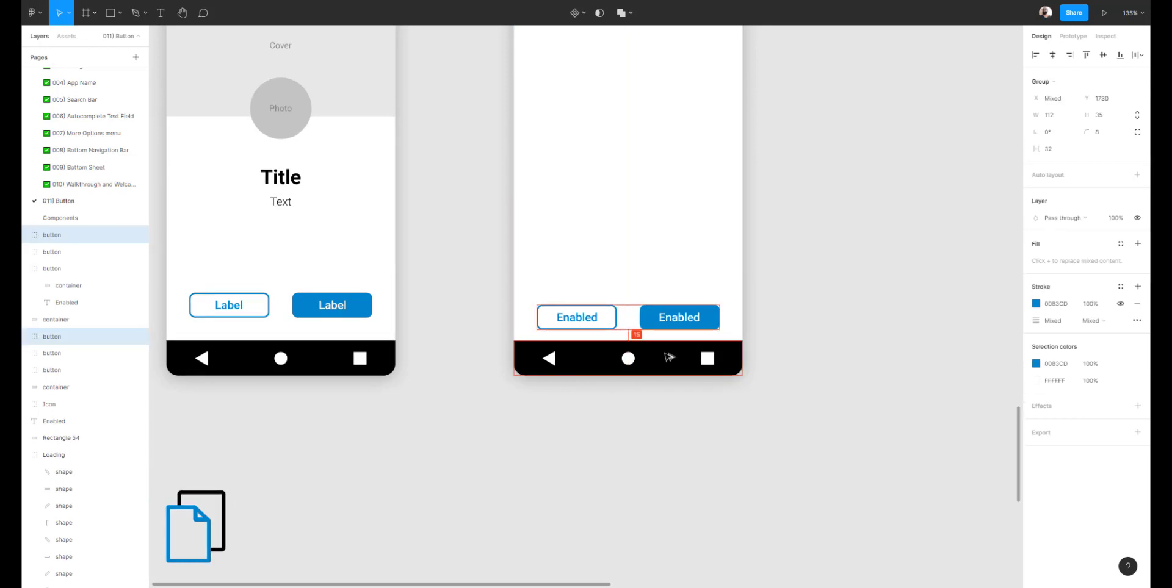
key(alt)
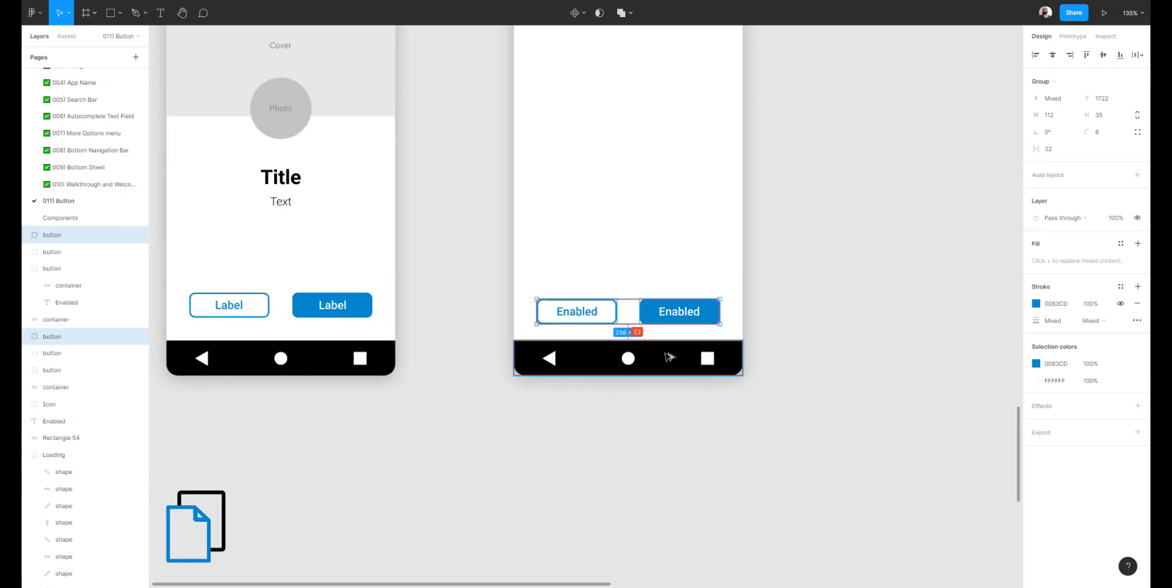
key(Up)
key(Up)
key(Up)
key(Up)
key(Up)
key(Up)
key(Up)
key(Up)
key(Up)
key(Up)
key(Up)
key(Up)
key(Up)
key(Up)
key(Up)
key(Up)
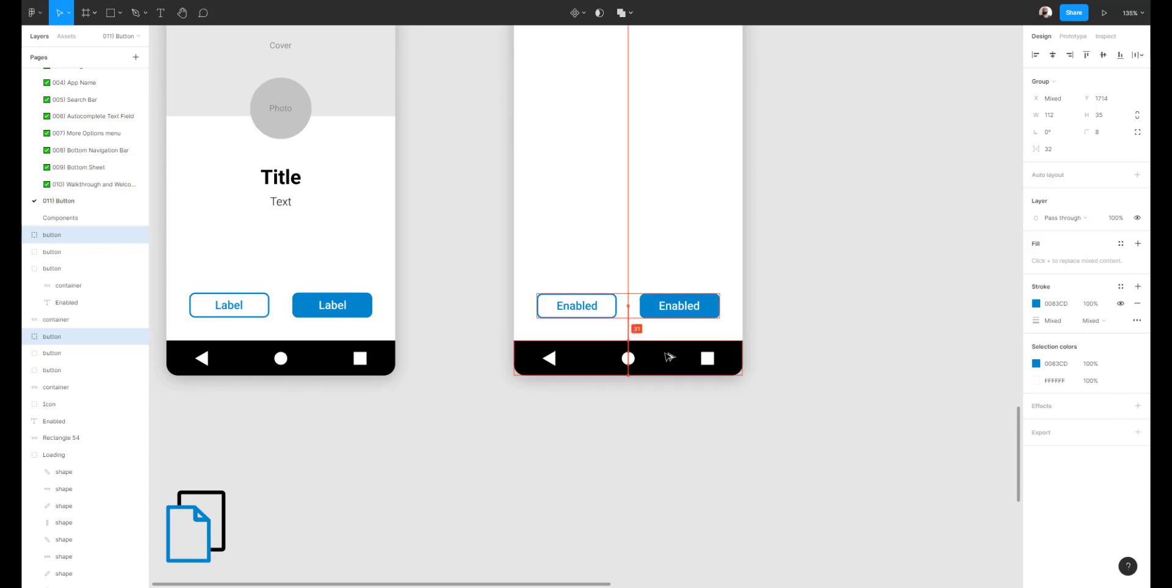
key(alt)
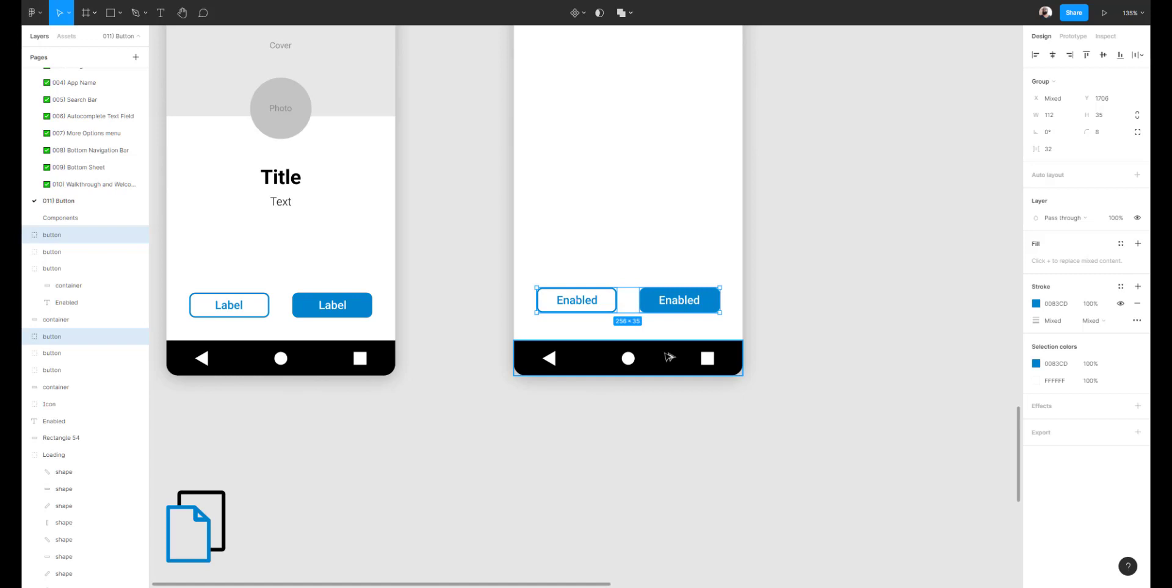
Nudge both Enabled buttons in the new Templates frame up together to Y 1698.
key(shift+Up)
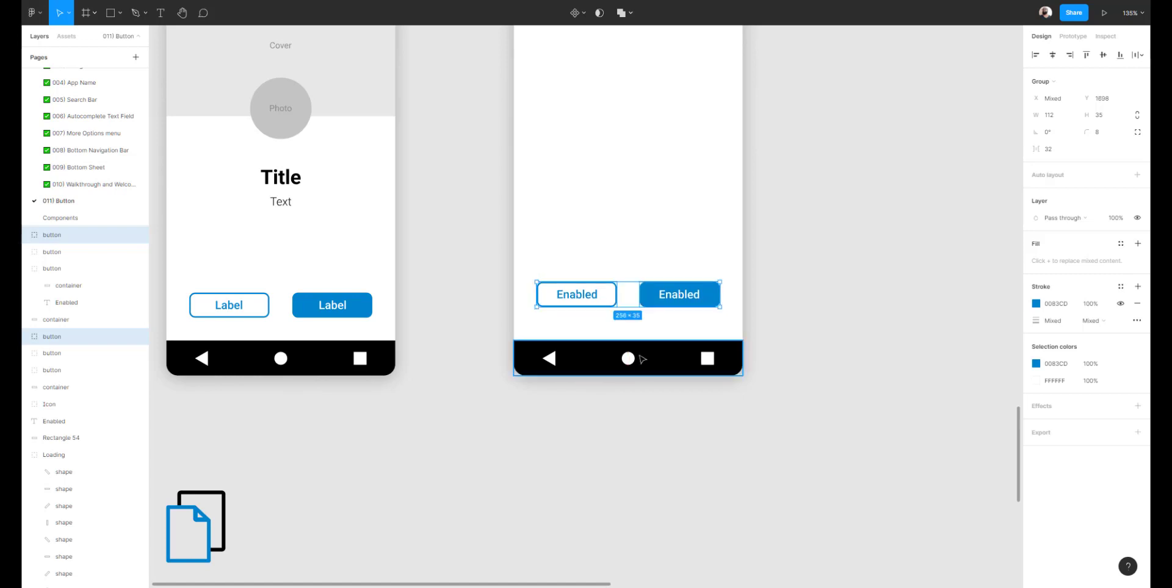
click(665, 360)
click(565, 468)
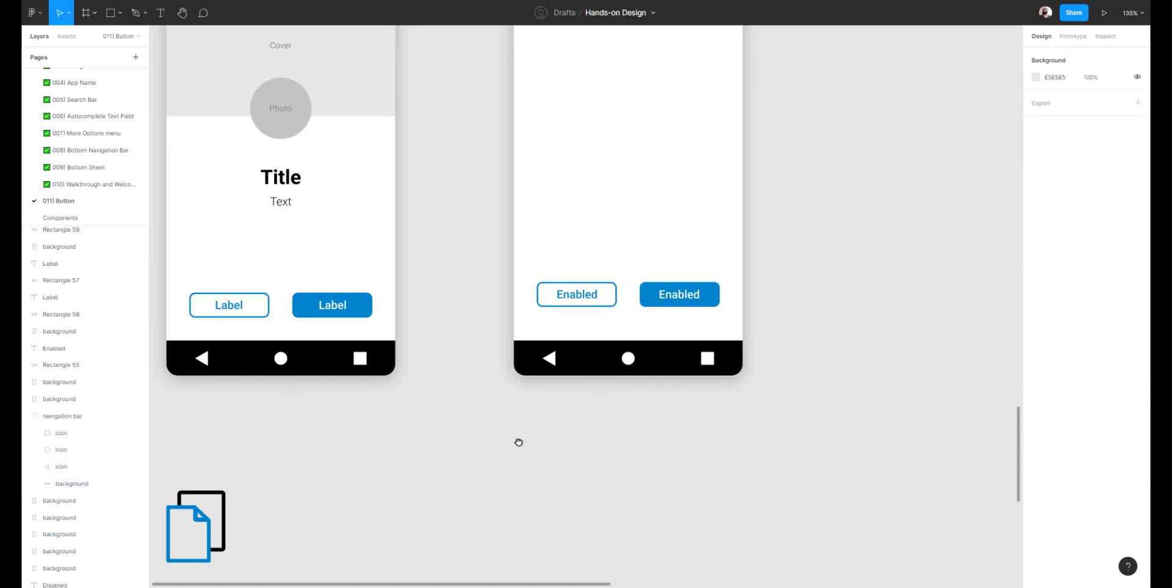
Move both Enabled buttons down together to Y 1713, level with the Label buttons on the reference template screen.
drag(415, 421, 517, 425)
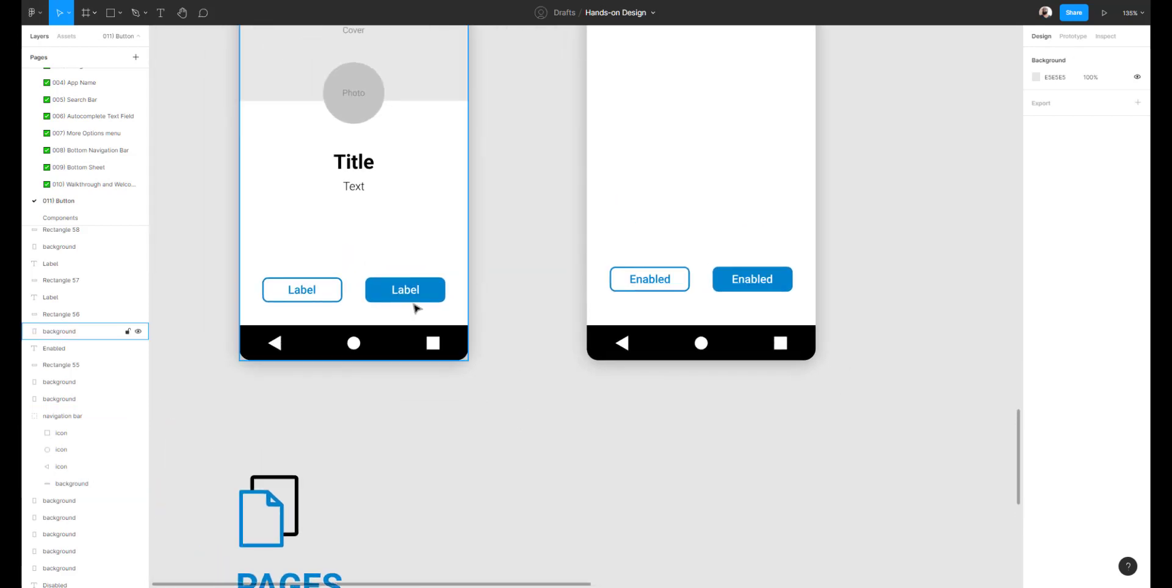
click(405, 292)
click(458, 299)
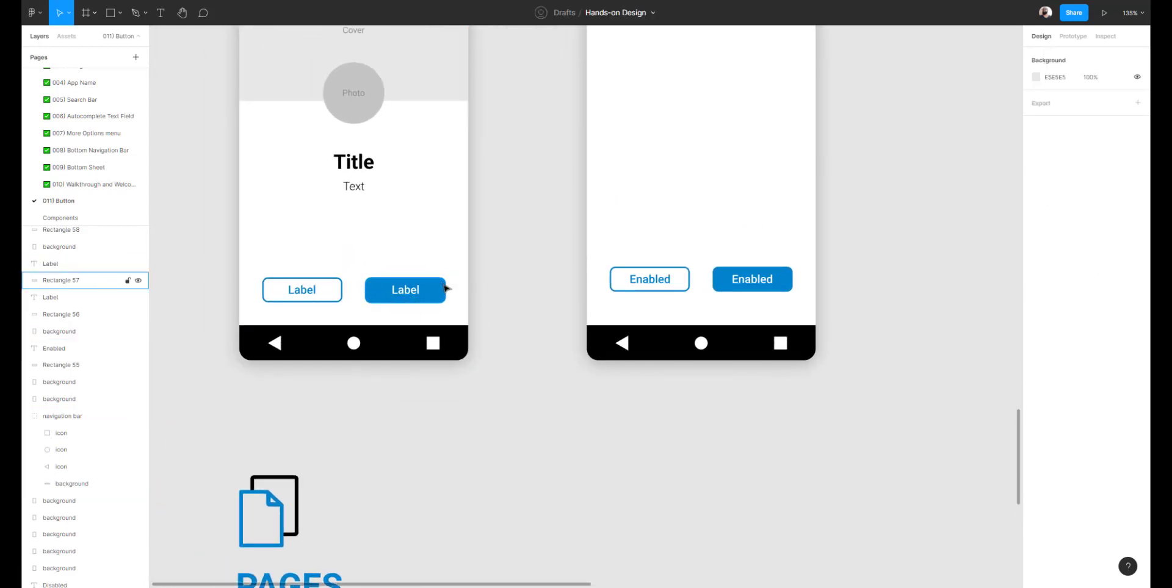
click(444, 289)
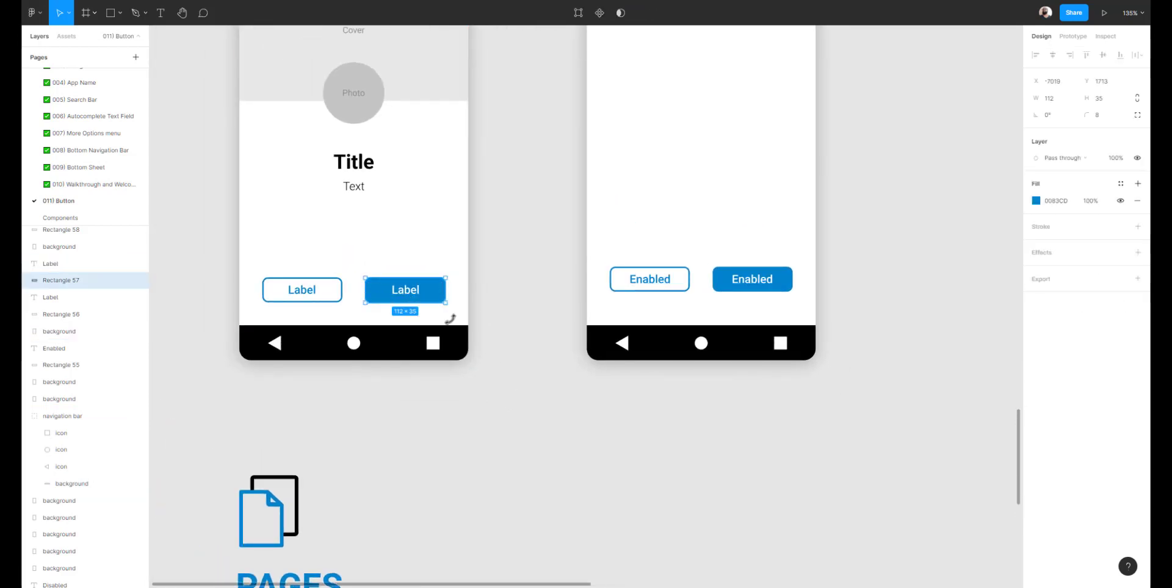
click(675, 279)
shift+click(768, 278)
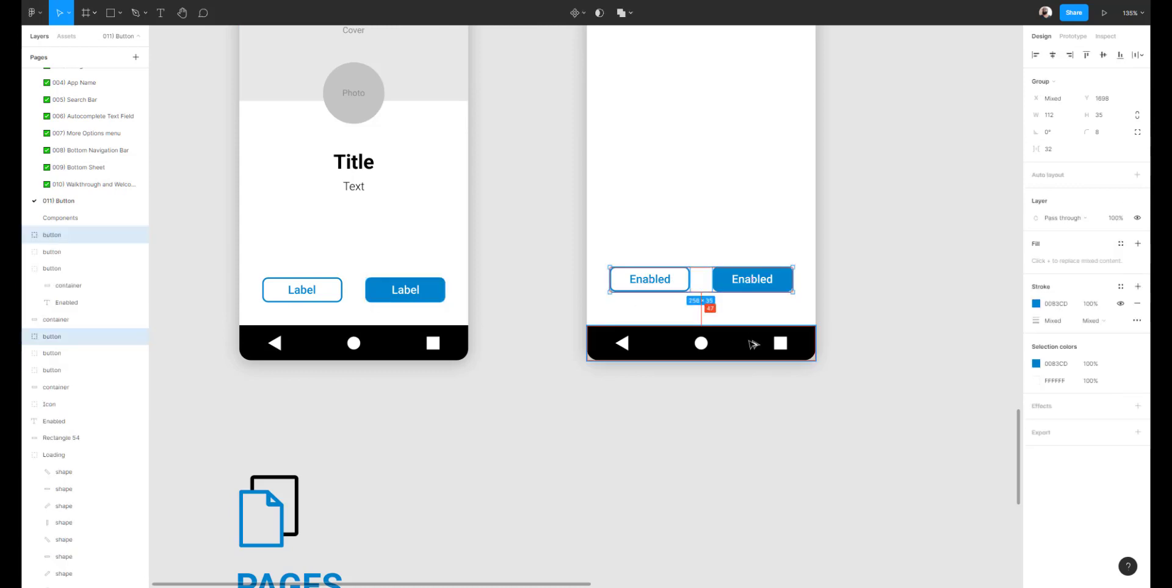
key(shift+Down)
key(Down)
key(Down)
key(Down)
key(Down)
key(Down)
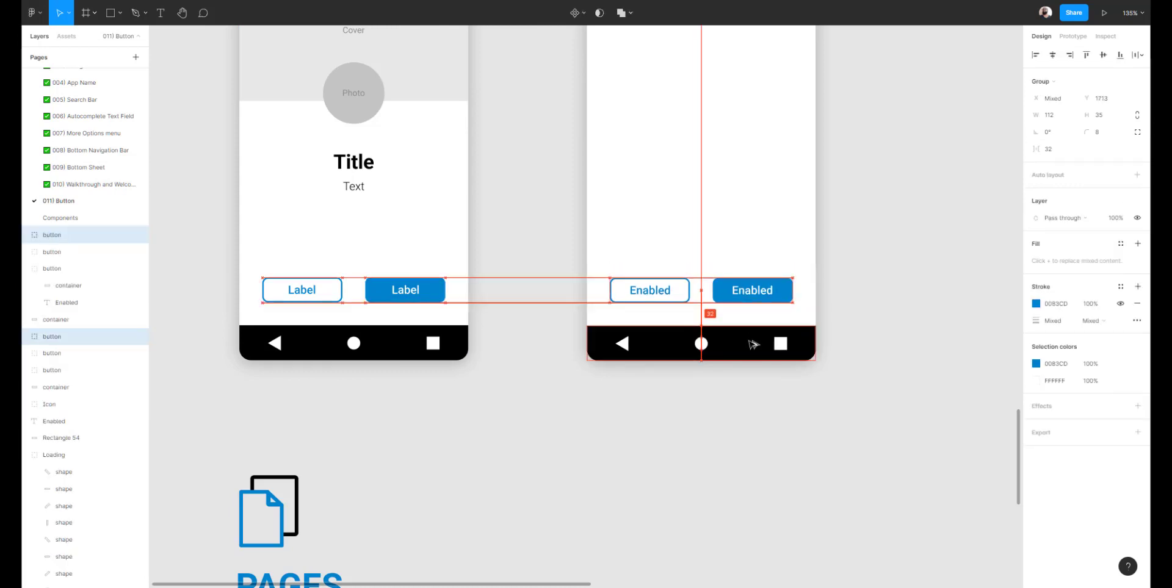
click(617, 411)
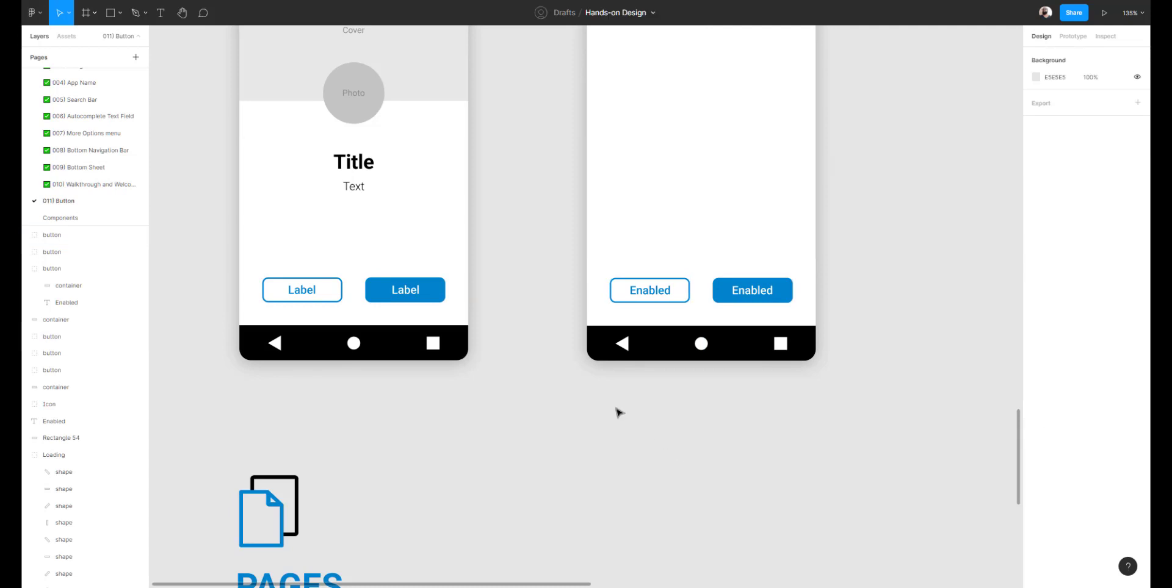
Draw a rectangle about 320 × 127 across the full width of the new Templates frame's upper area.
scroll(617, 411, up, 3)
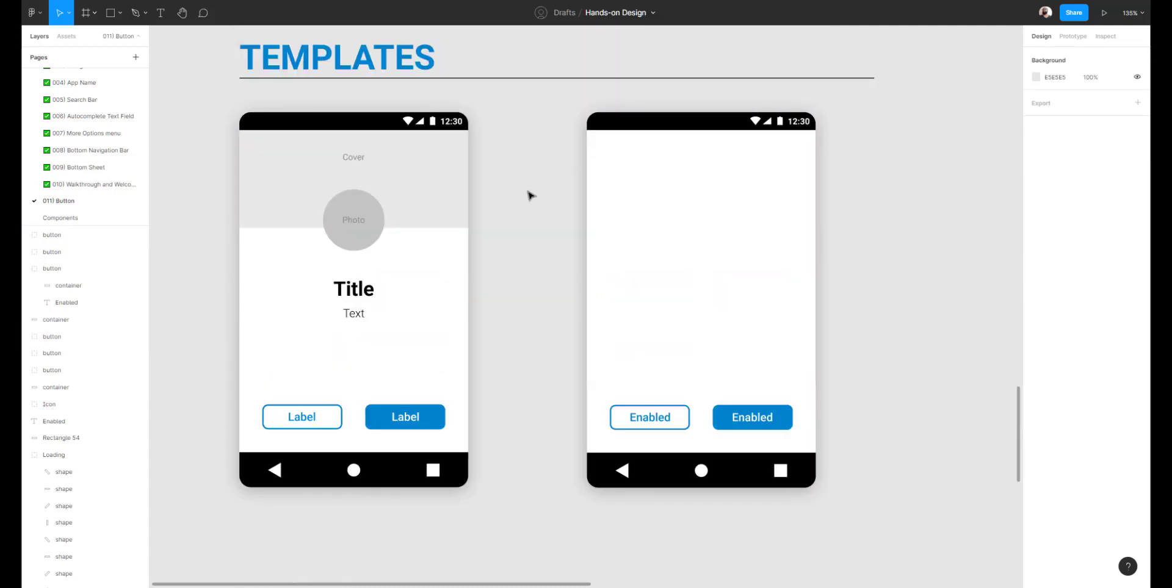
key(r)
key(v)
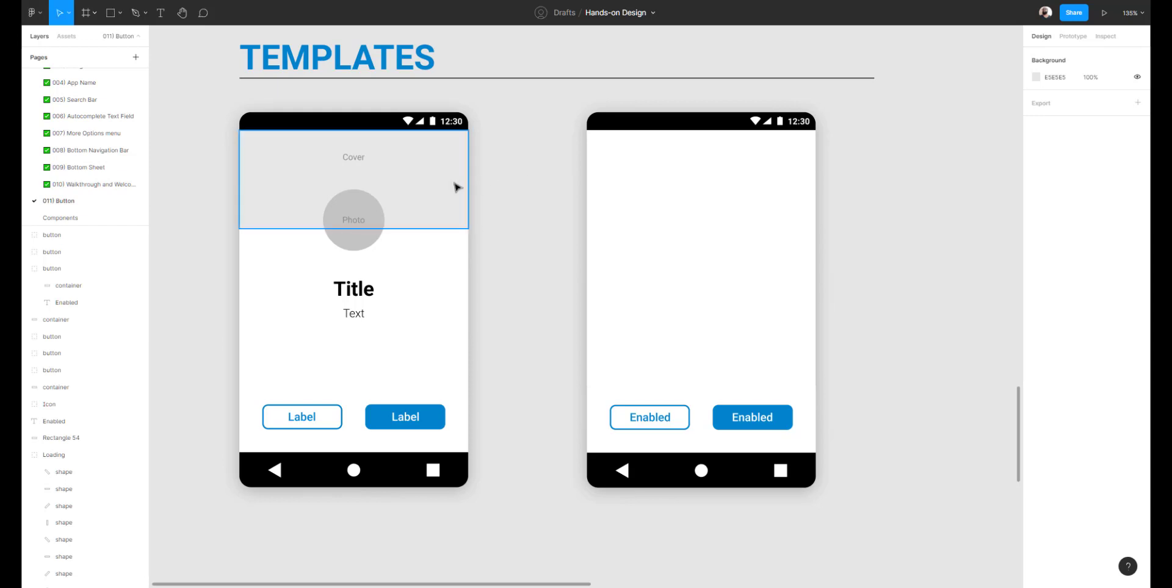
click(455, 187)
key(r)
mouse_move(522, 190)
mouse_down()
mouse_move(668, 247)
mouse_move(680, 281)
mouse_up()
drag(629, 231, 613, 198)
drag(745, 211, 817, 213)
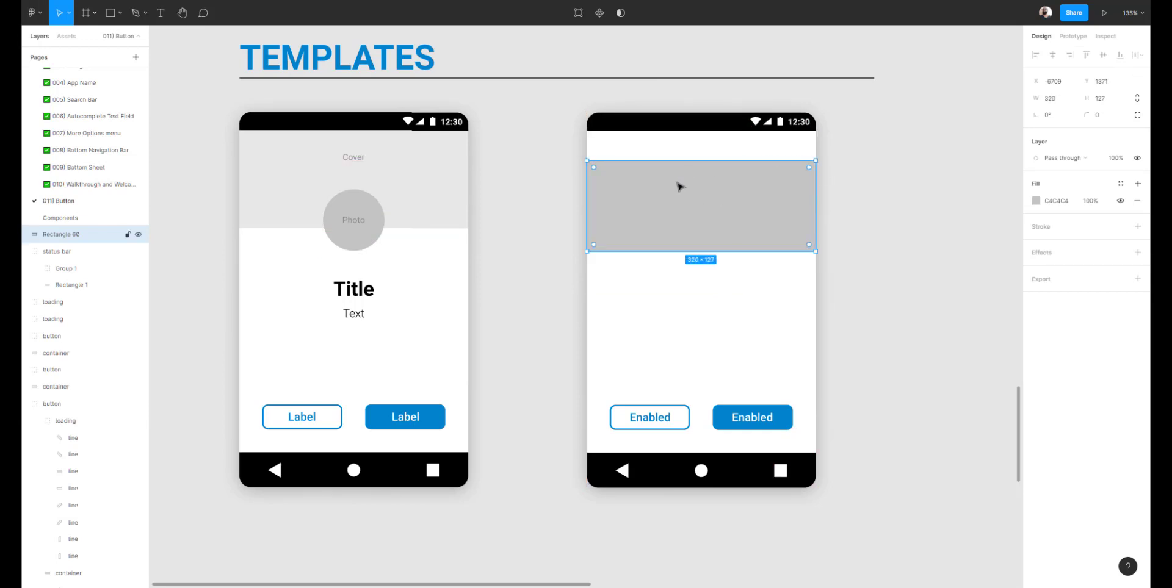
Move the rectangle up against the status bar and extend its height to 137, matching the reference cover.
drag(679, 186, 682, 159)
click(869, 167)
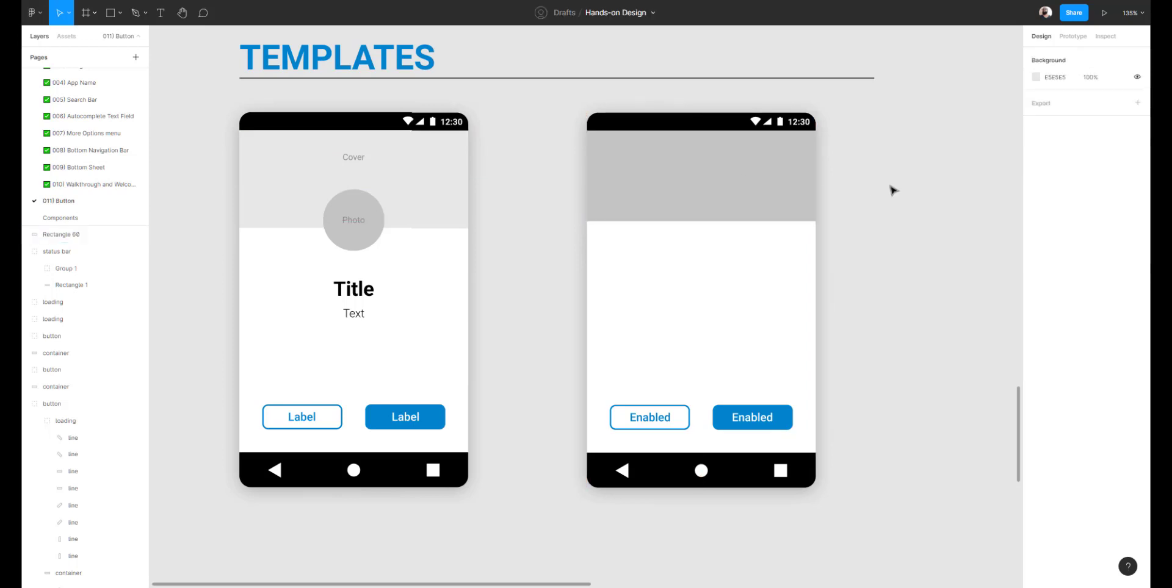
click(682, 217)
drag(674, 221, 673, 227)
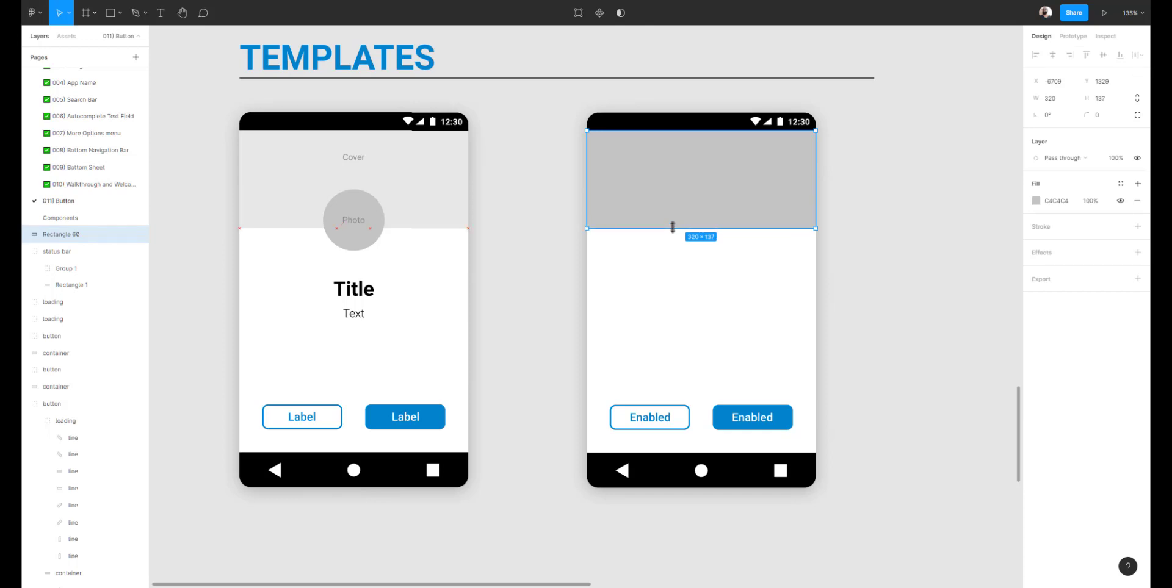
Apply the reference cover's light grey fill E8E8E8 to the new rectangle.
click(438, 189)
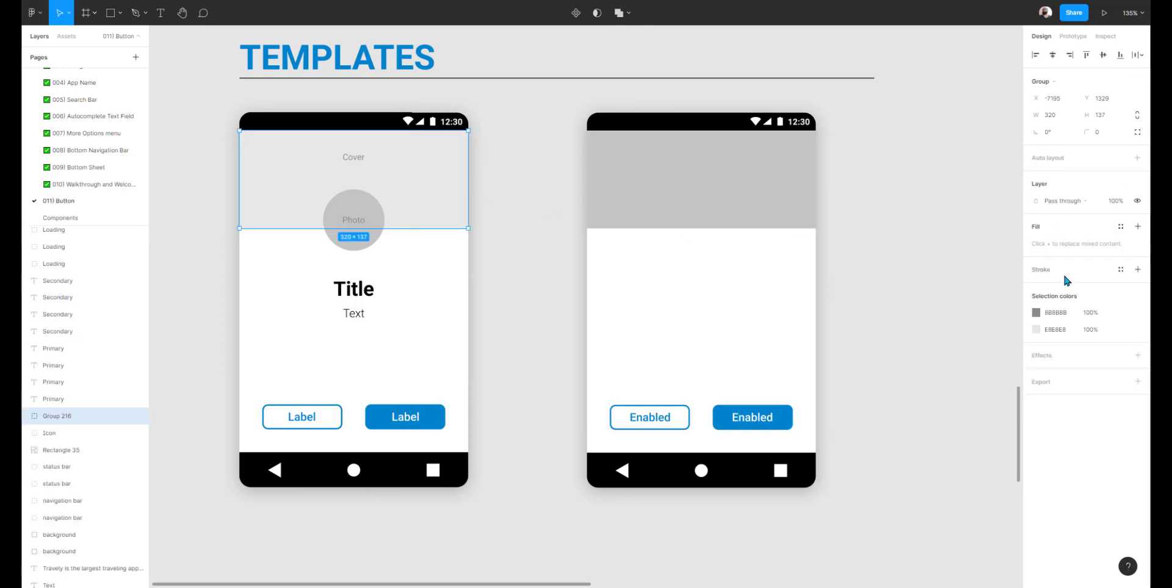
click(1063, 333)
key(ctrl+c)
click(762, 178)
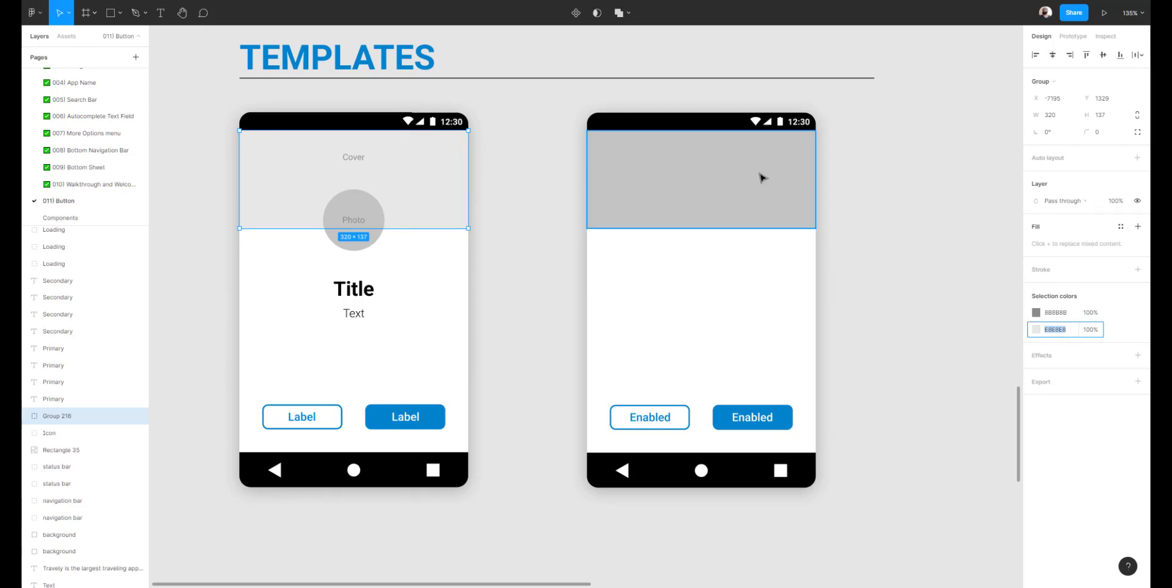
click(1056, 200)
key(ctrl+v)
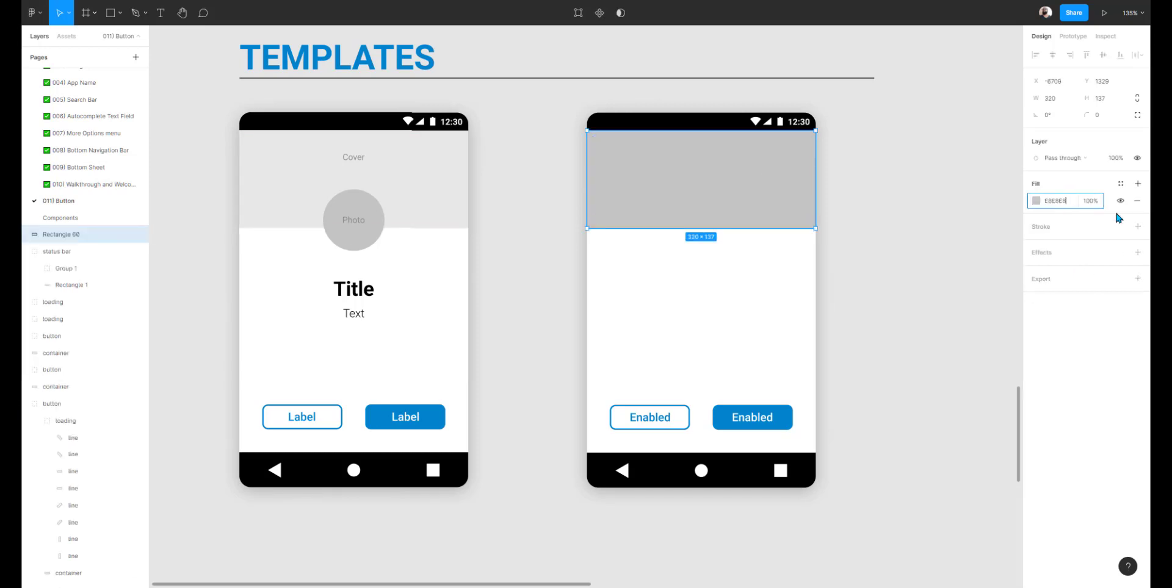
key(Return)
click(830, 249)
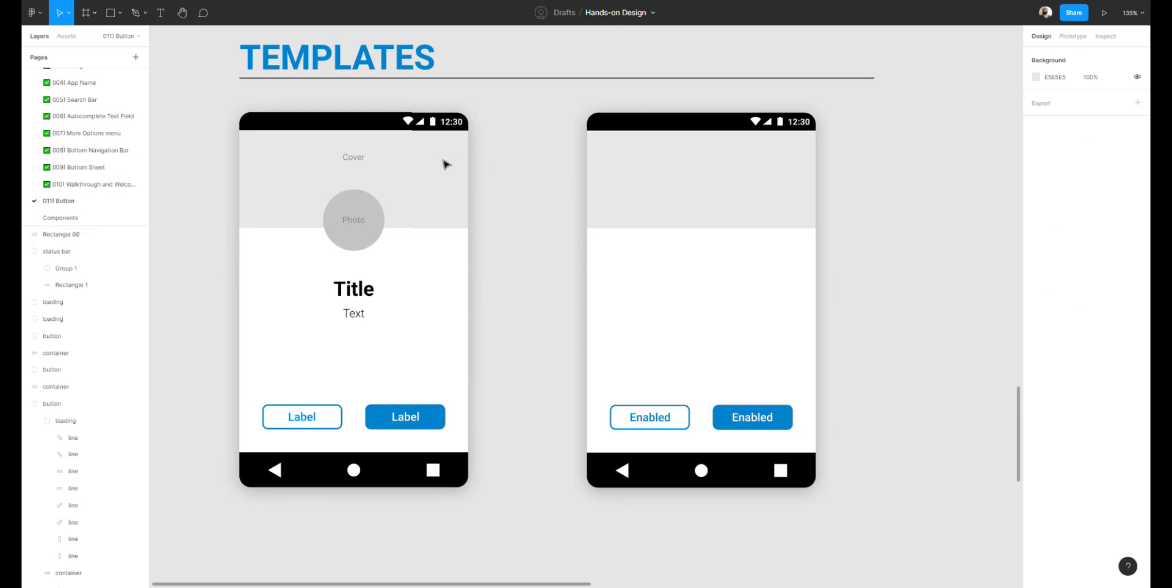
Copy the Cover text from the reference template onto the grey rectangle in the new Templates frame.
click(360, 161)
double_click(360, 161)
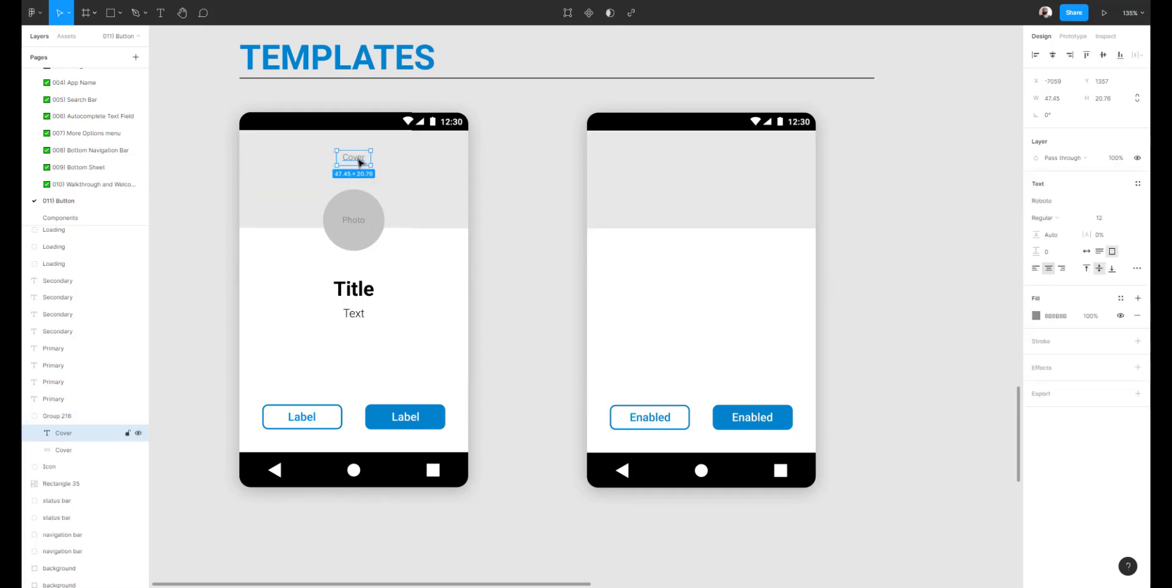
click(684, 267)
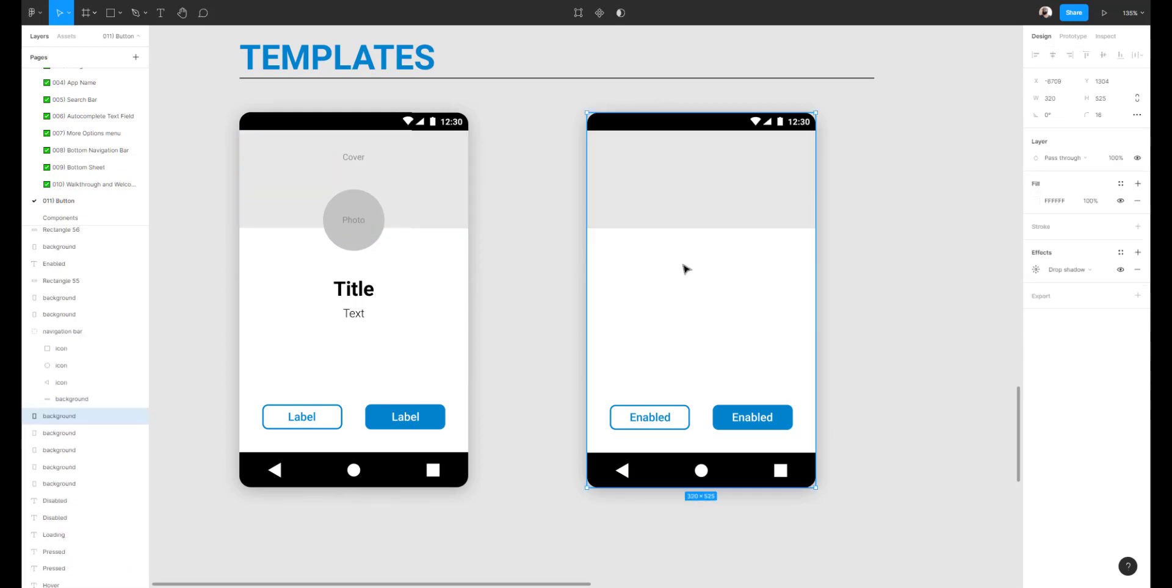
click(677, 205)
key(ctrl+v)
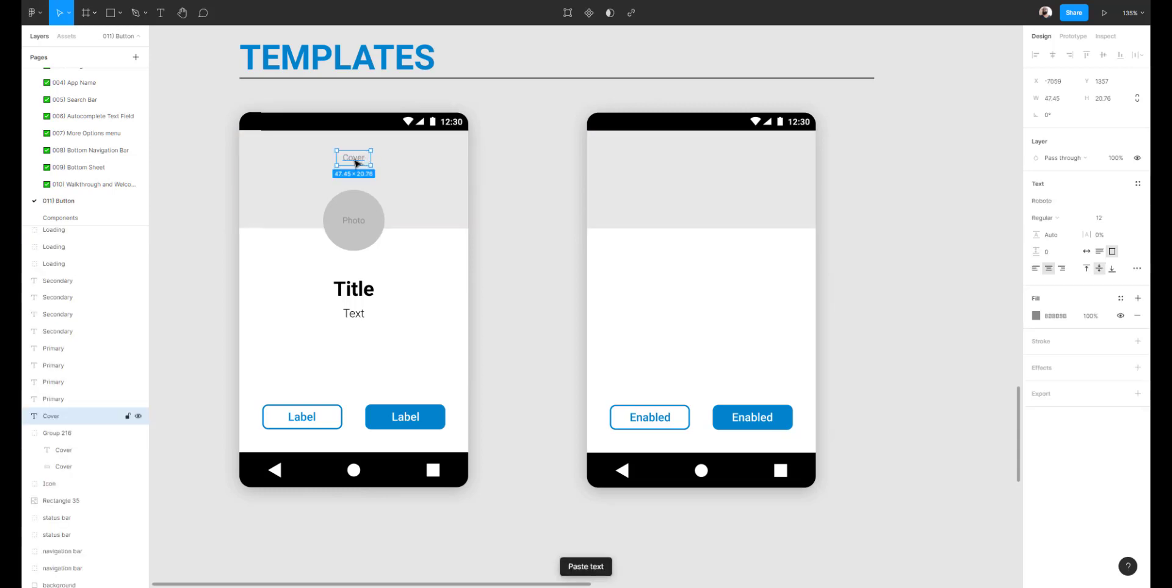
drag(354, 160, 701, 178)
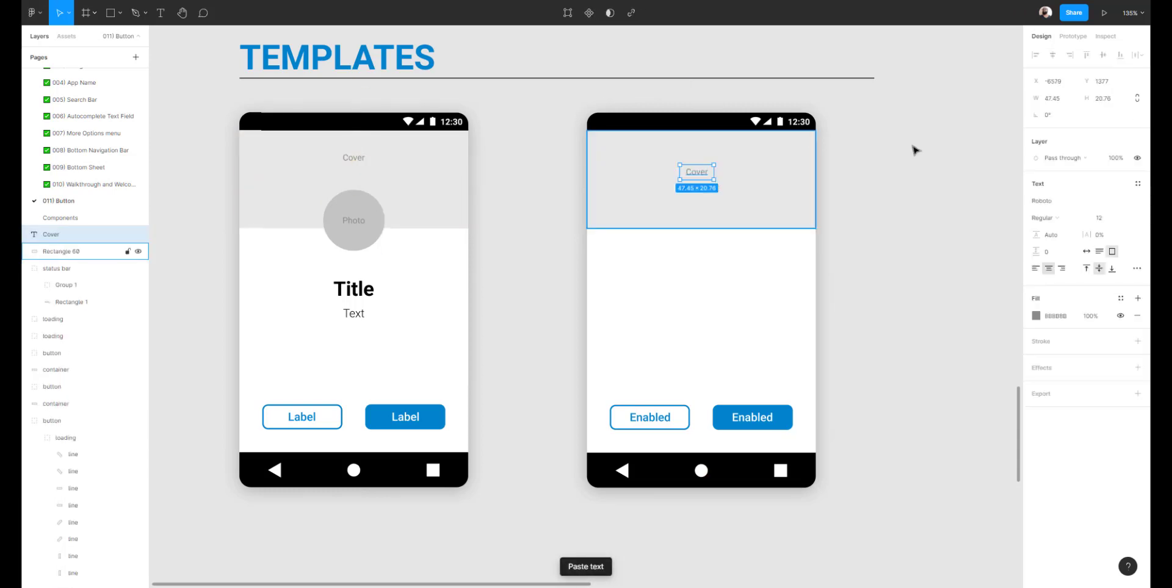
Center the Cover text horizontally on the grey rectangle and raise it to Y 1347.
shift+click(799, 185)
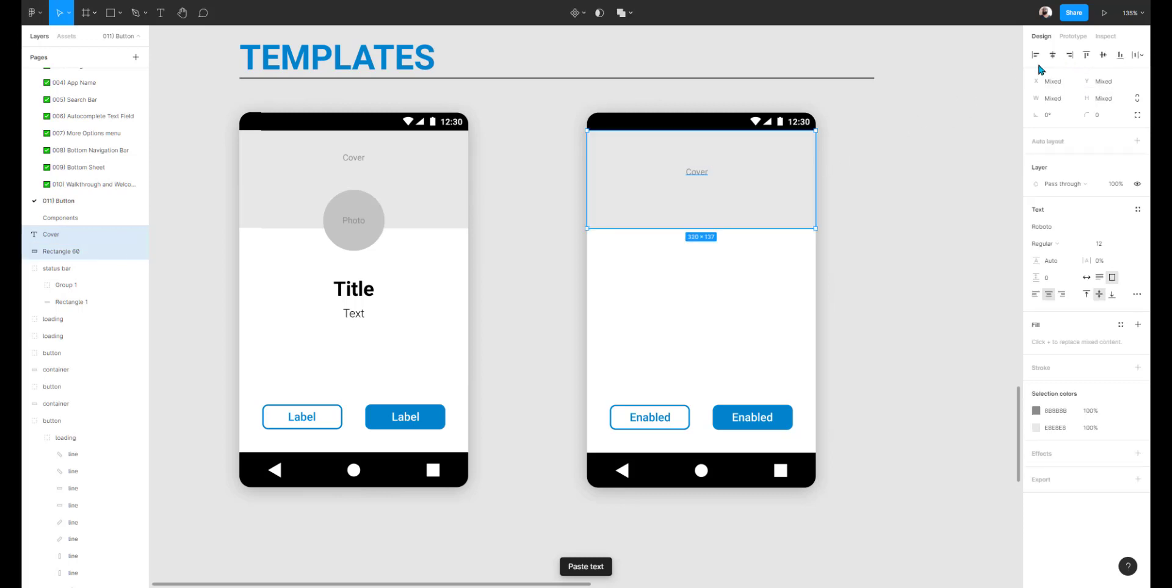
click(1052, 55)
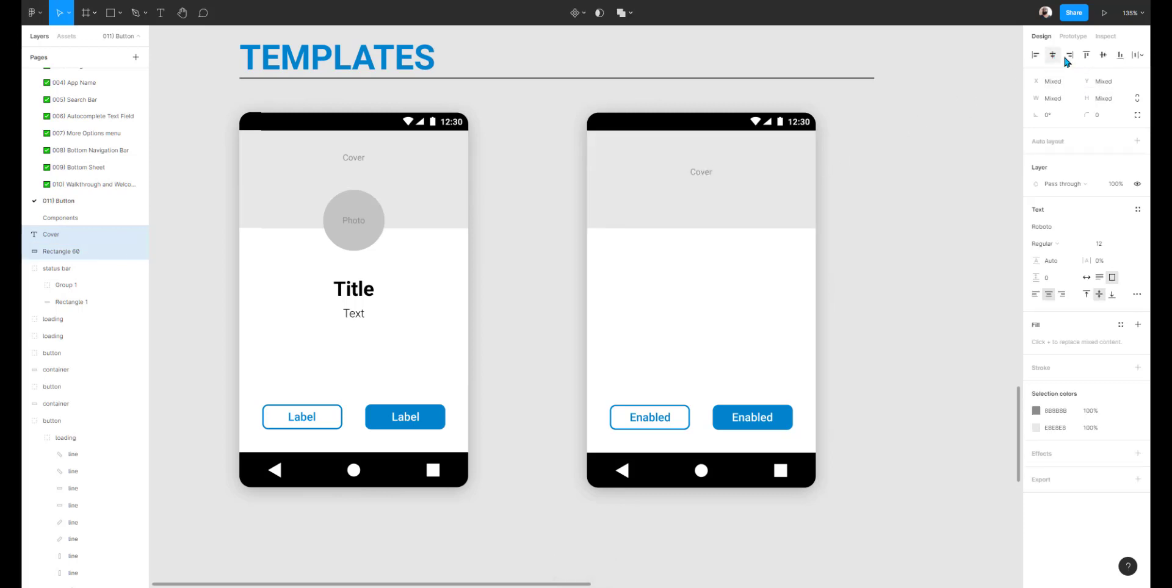
click(915, 162)
click(710, 185)
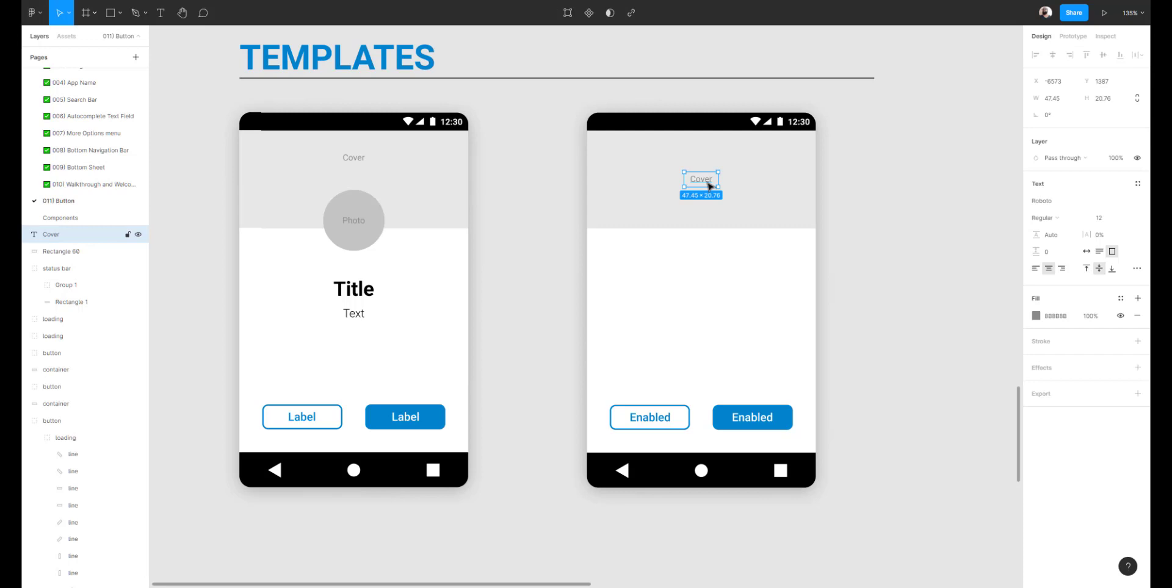
click(357, 160)
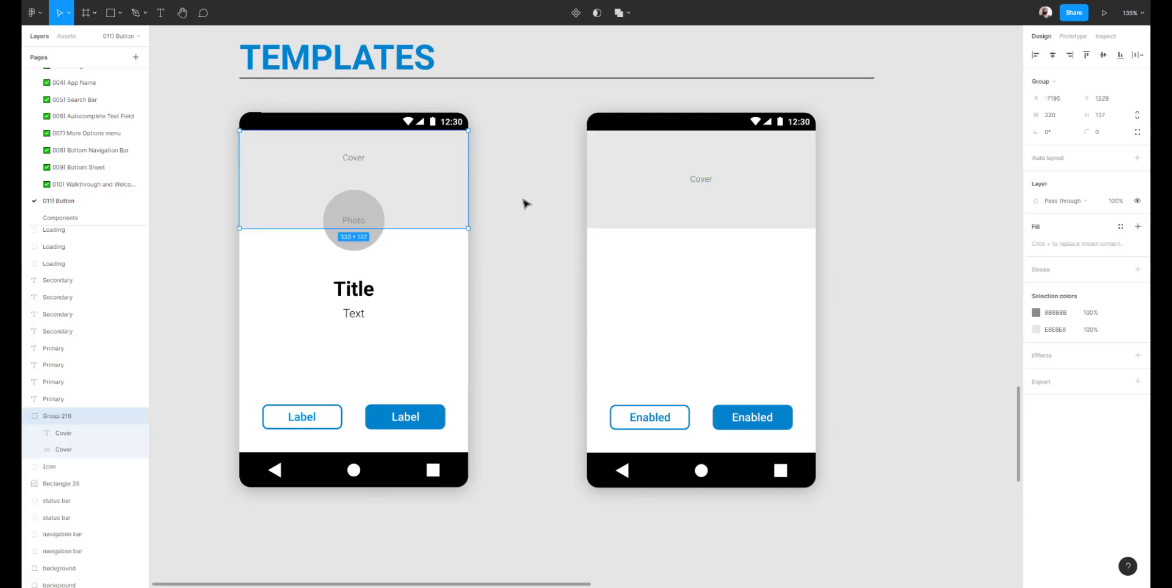
click(700, 180)
drag(699, 179, 707, 156)
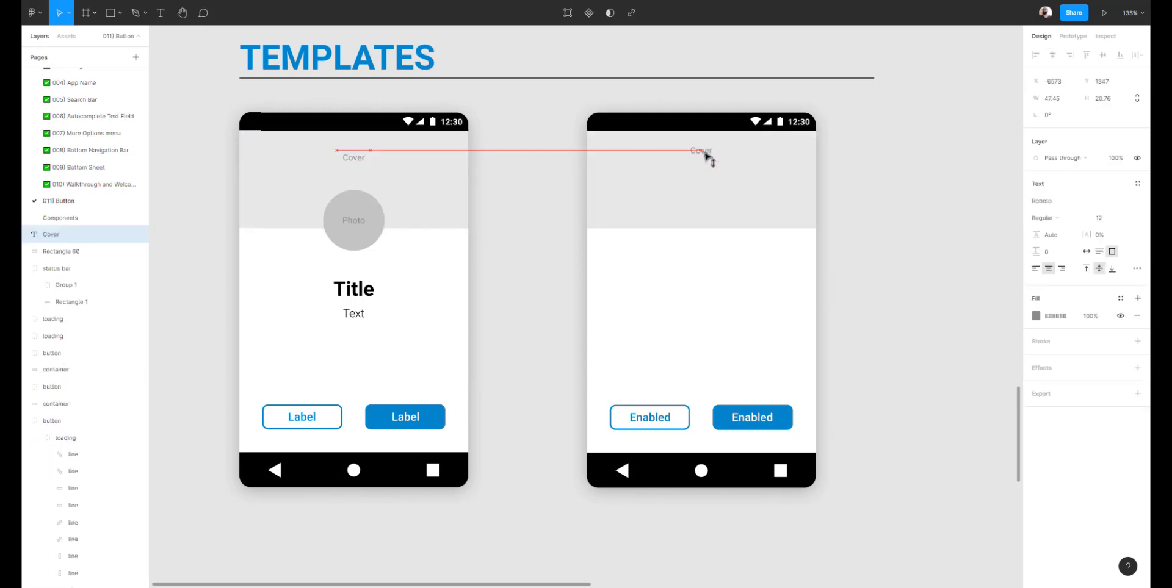
Rename the grey rectangle's layer as container.
click(652, 188)
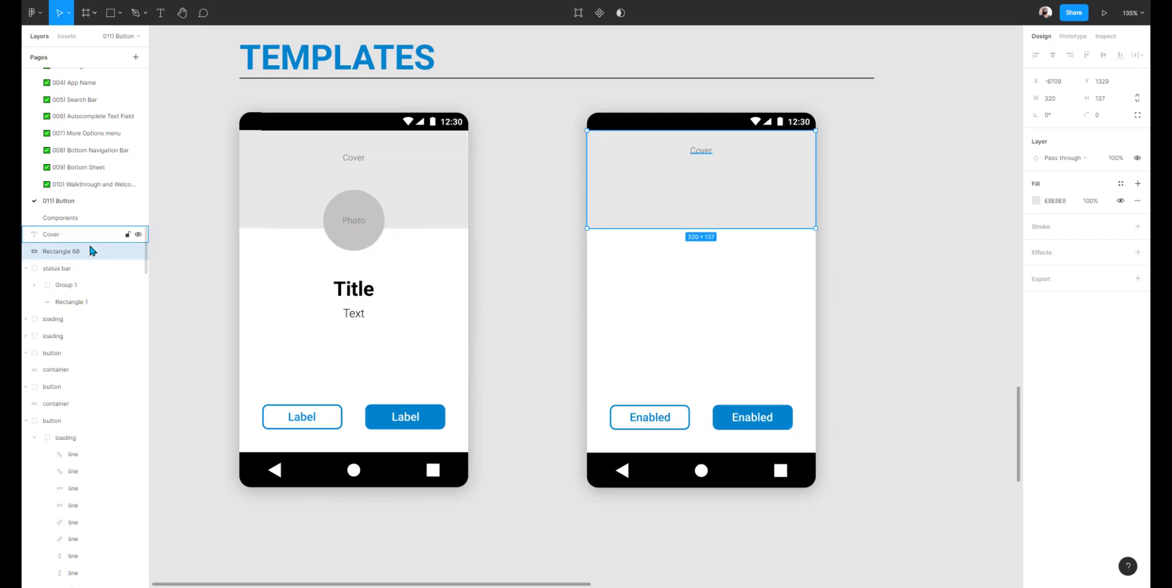
double_click(72, 251)
text(cont)
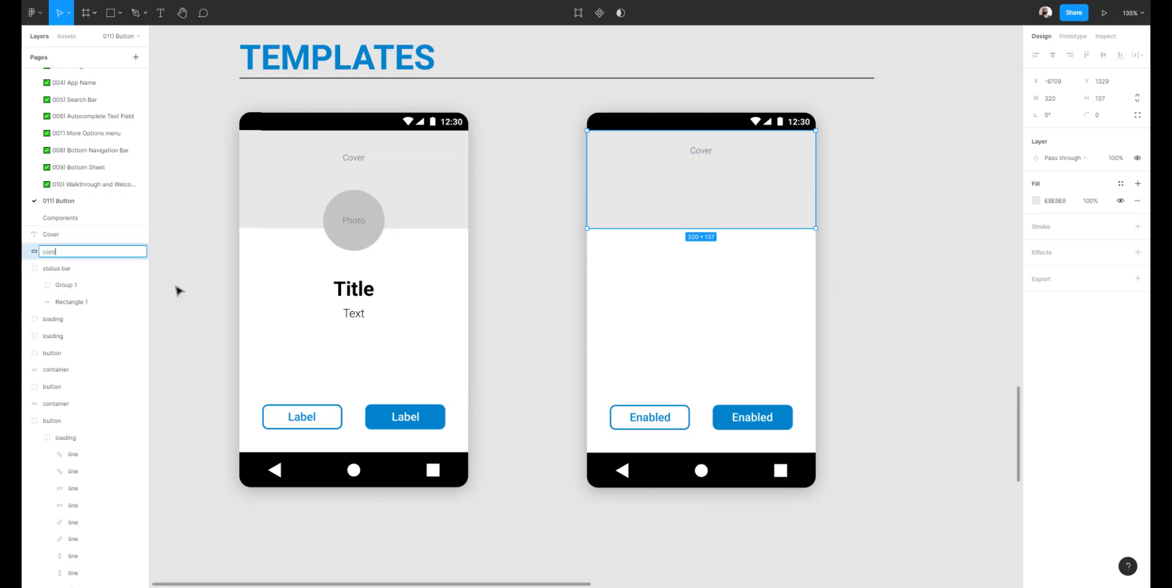
text(ainer)
key(Return)
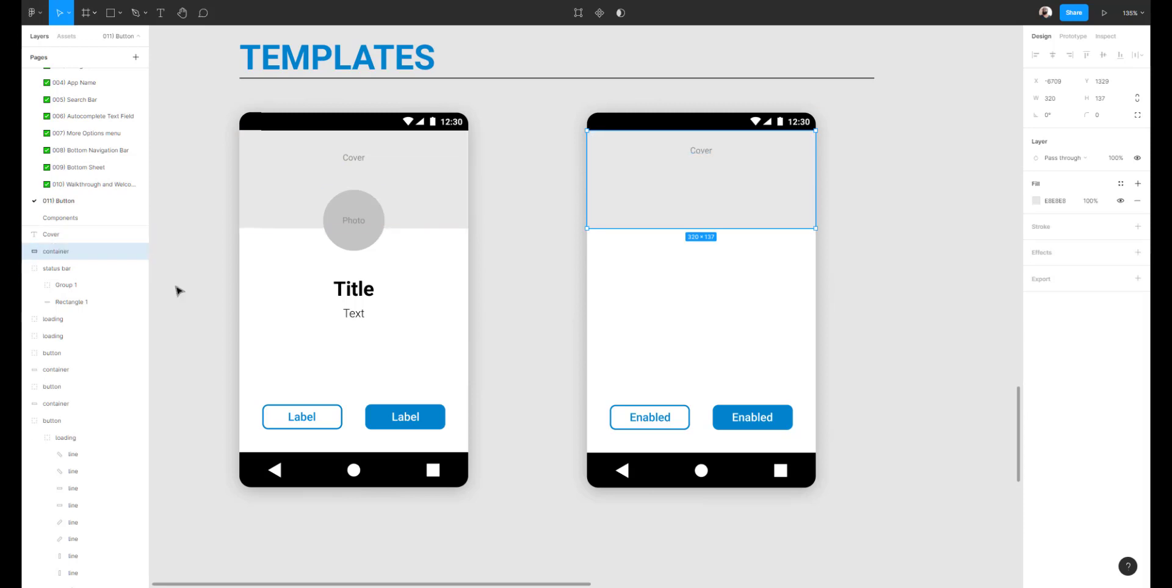
Lower the Cover text in the new frame to Y 1355.
click(879, 173)
click(705, 156)
drag(705, 157, 708, 157)
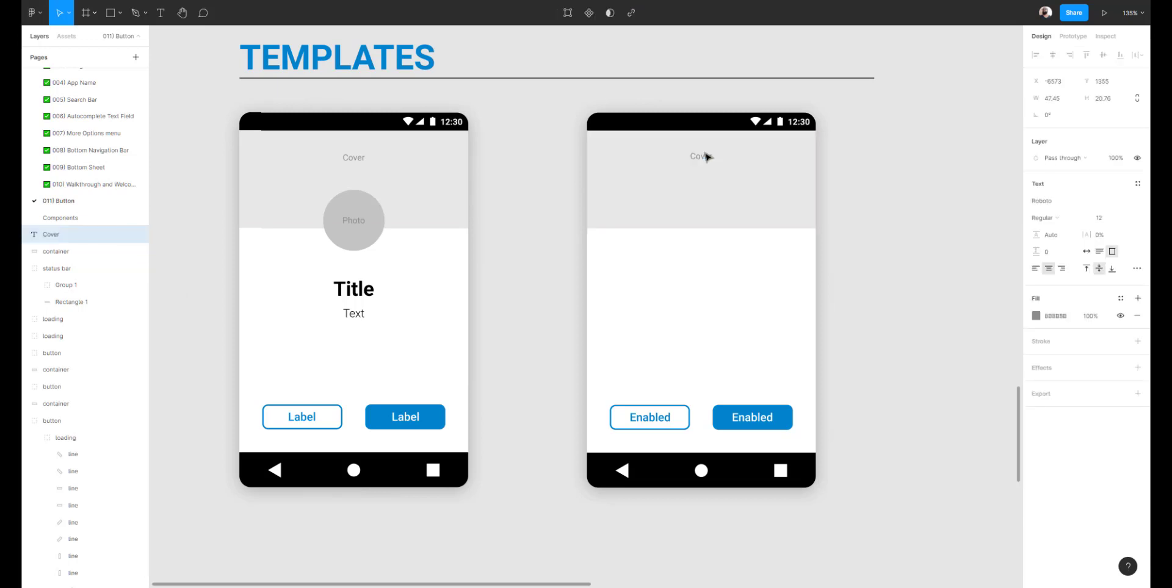
Group the Cover text with its container and rename the group as cover.
shift+click(699, 199)
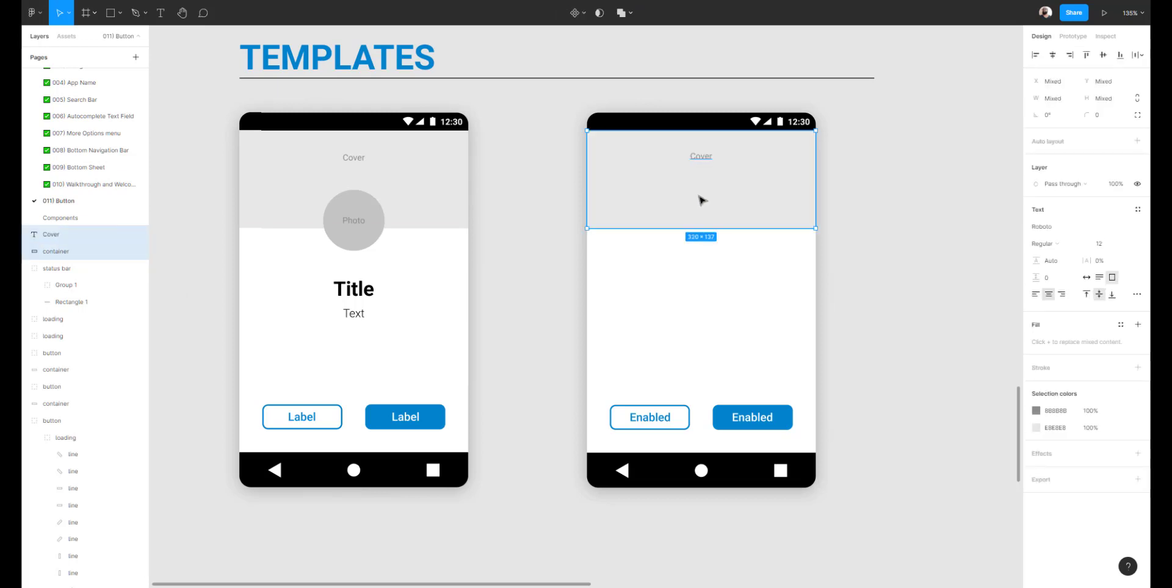
key(ctrl+g)
double_click(58, 235)
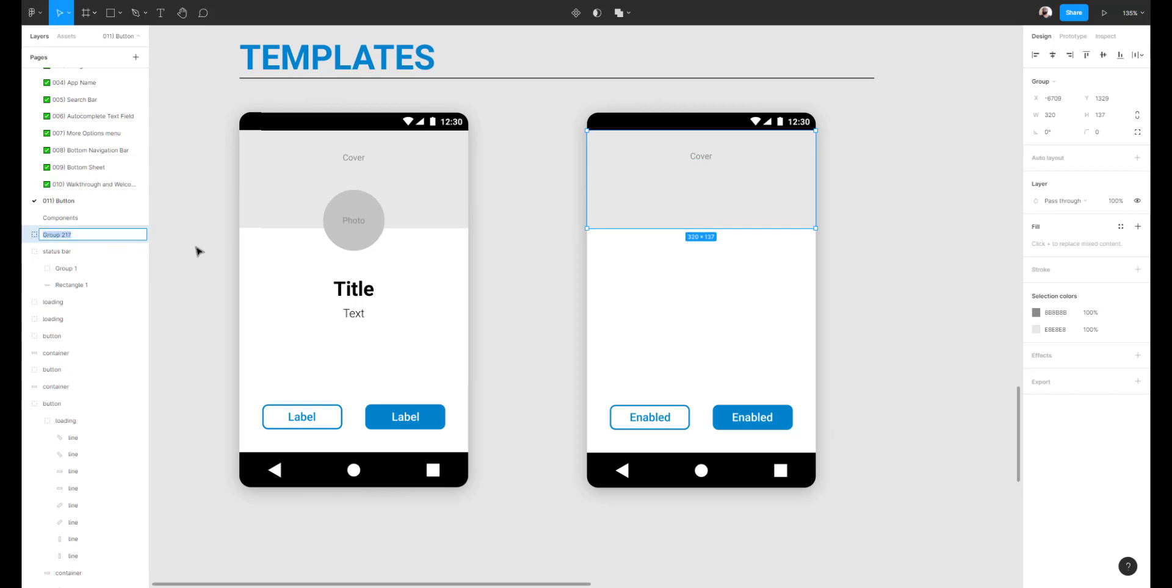
text(cover)
key(Return)
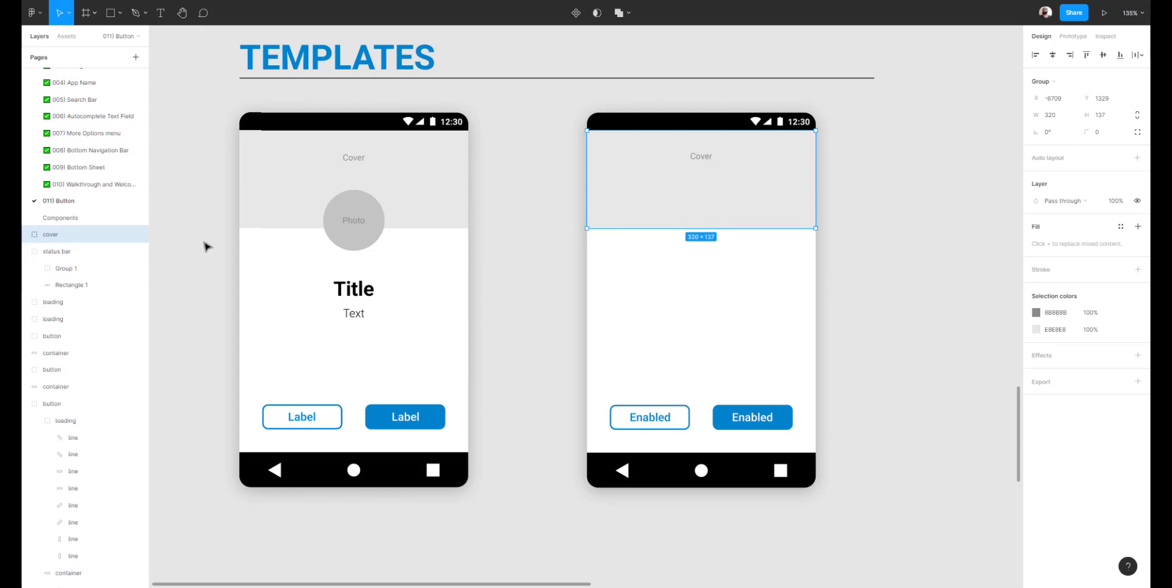
Copy the grey Icon placeholder from the Molecules section of the 008) Bottom Navigation Bar page.
click(354, 220)
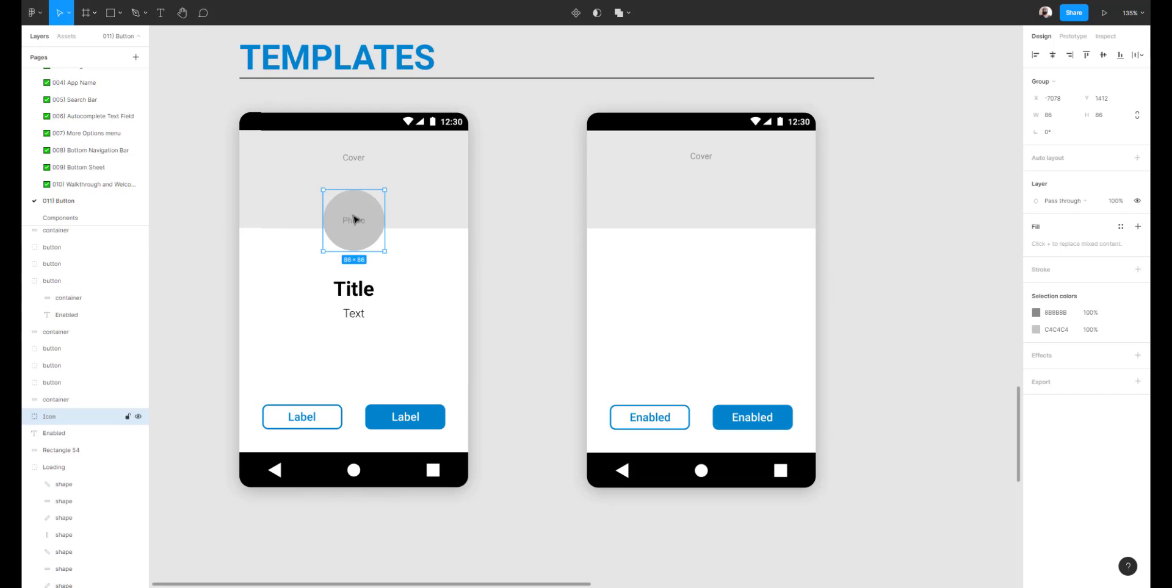
click(107, 153)
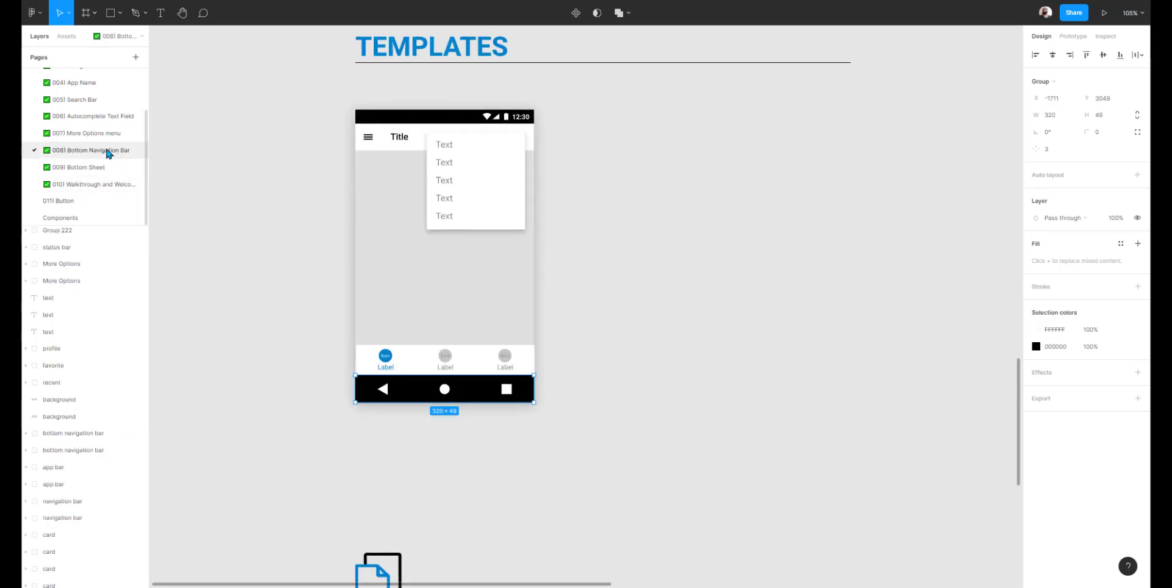
scroll(636, 317, down, 2)
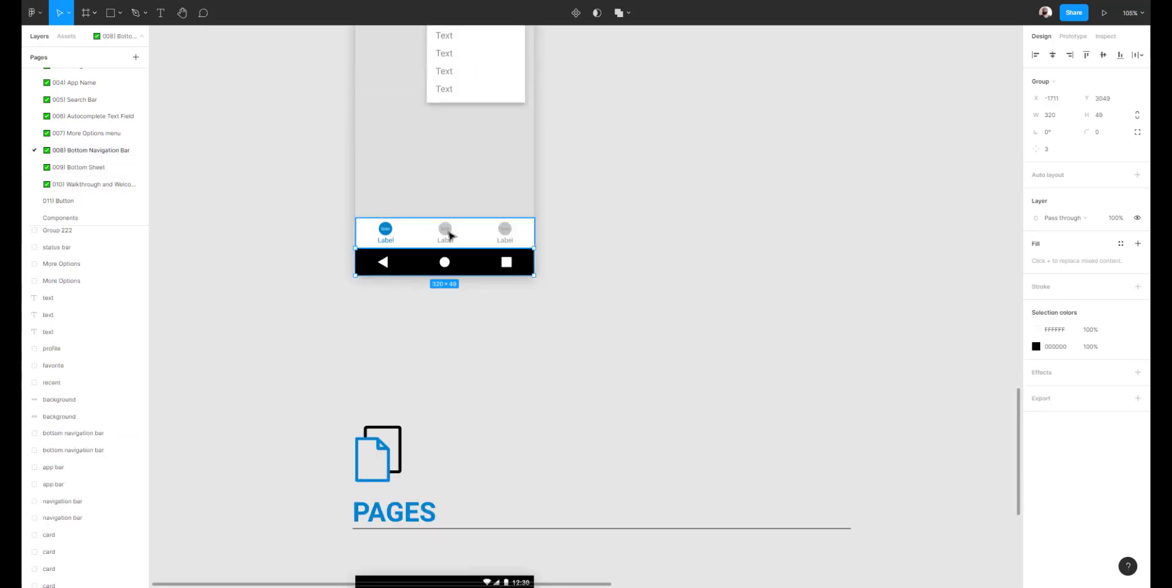
scroll(460, 238, down, 7)
scroll(461, 239, down, 3)
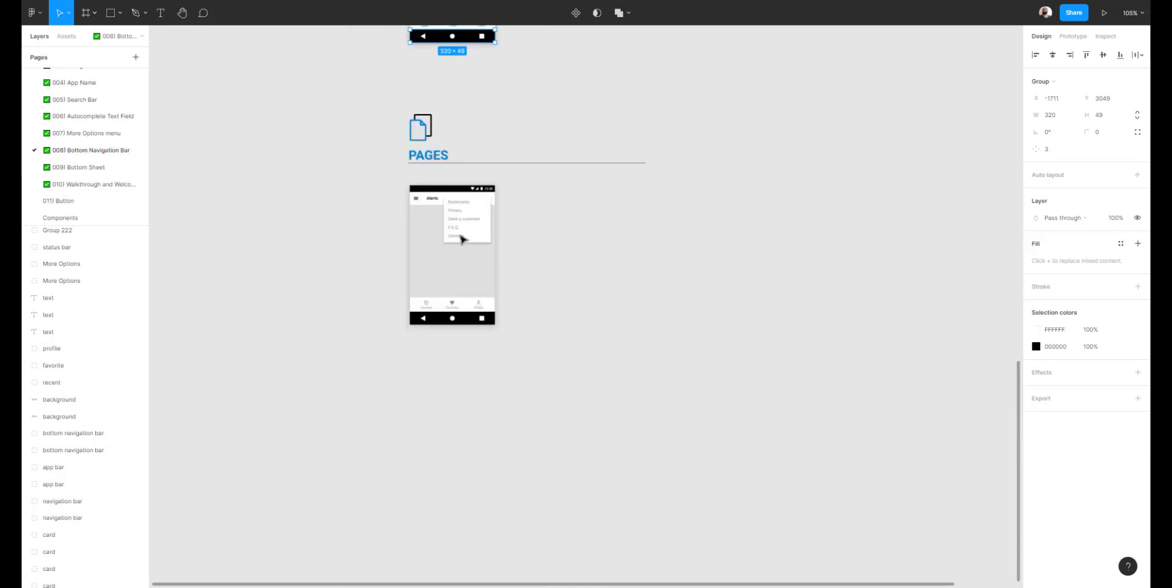
scroll(461, 238, up, 11)
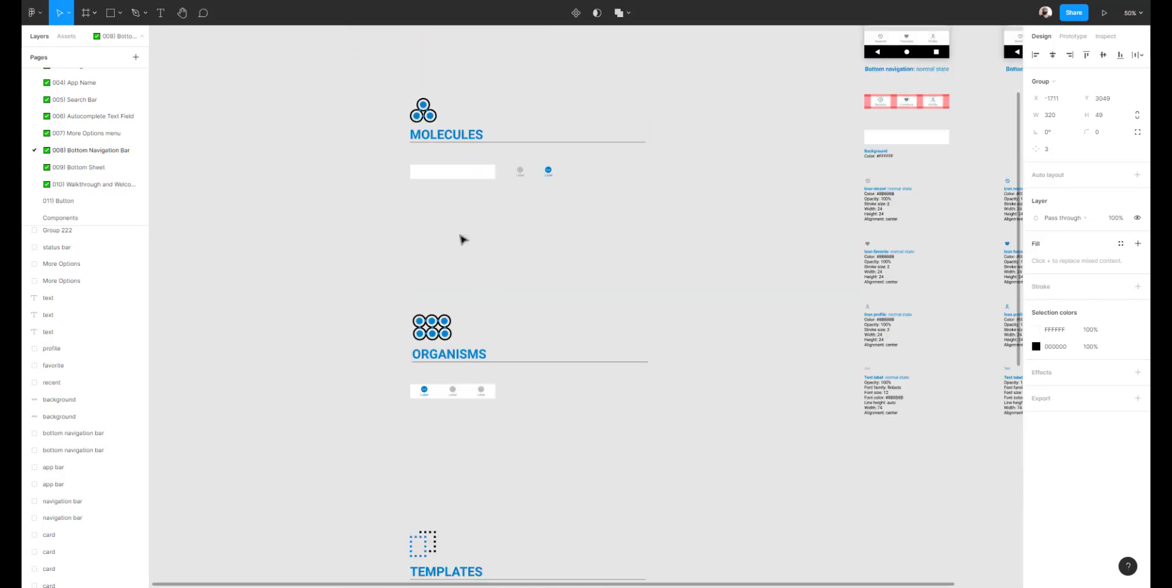
scroll(520, 170, up, 10)
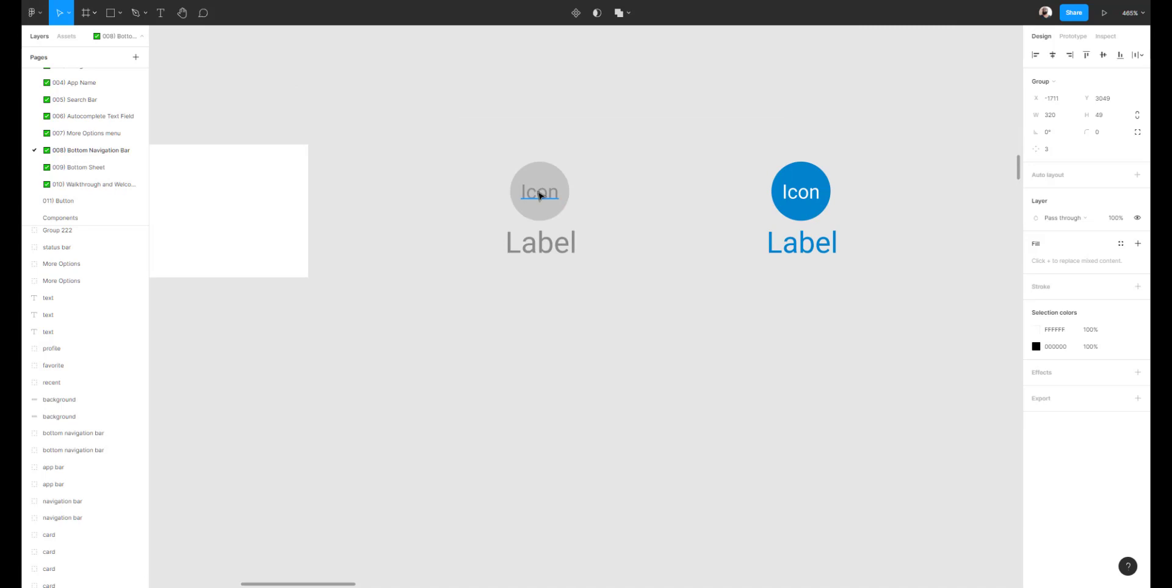
click(539, 195)
double_click(539, 196)
double_click(539, 196)
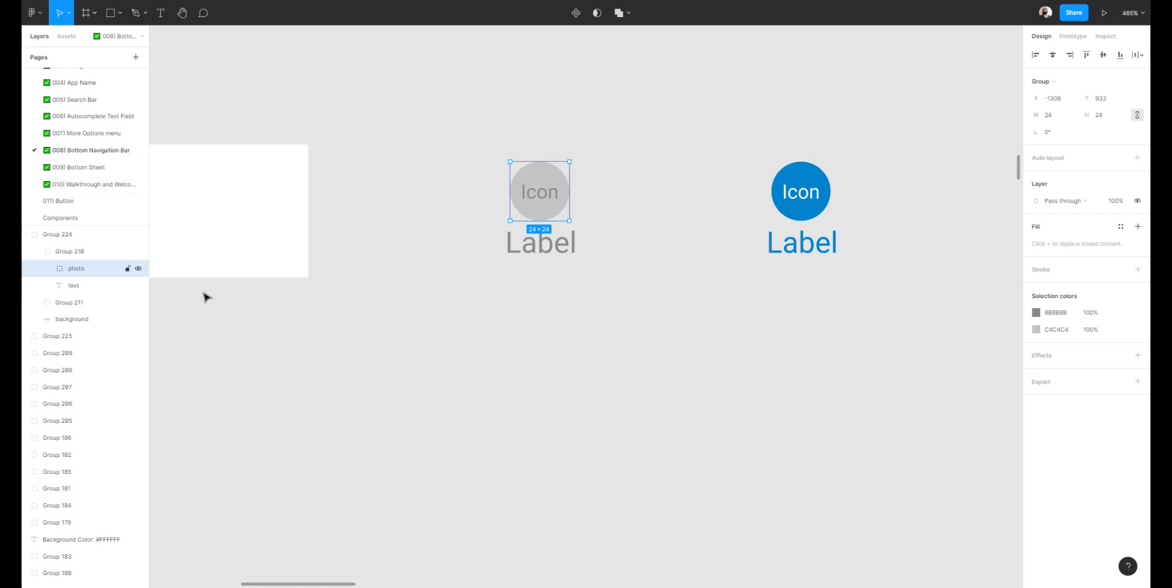
Paste the placeholder into the new phone screen on the 011) Button page and place it over the cover's lower edge.
click(79, 205)
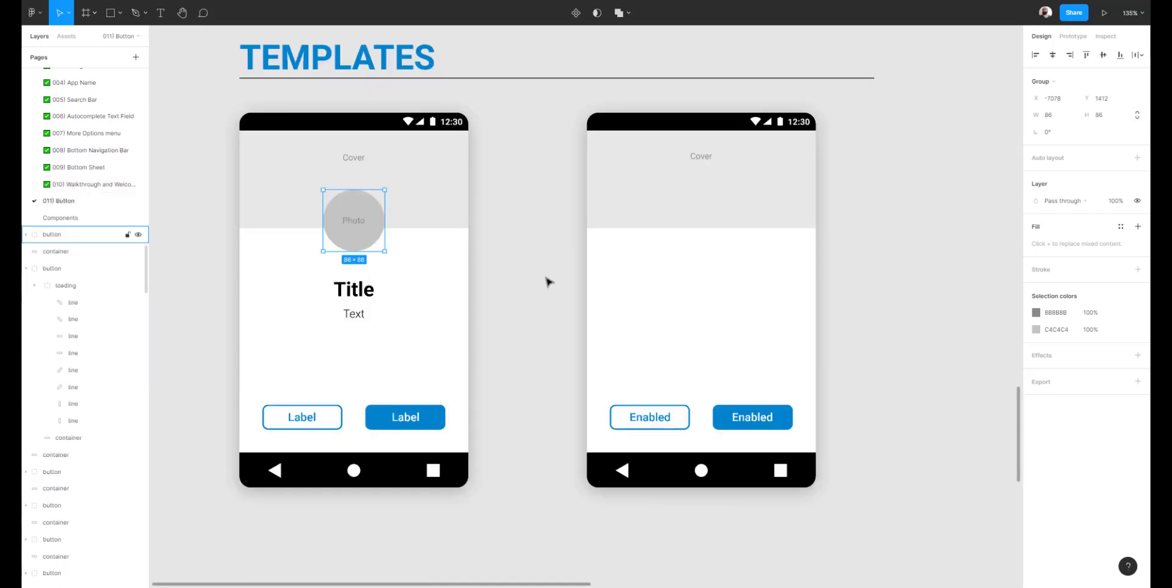
click(361, 221)
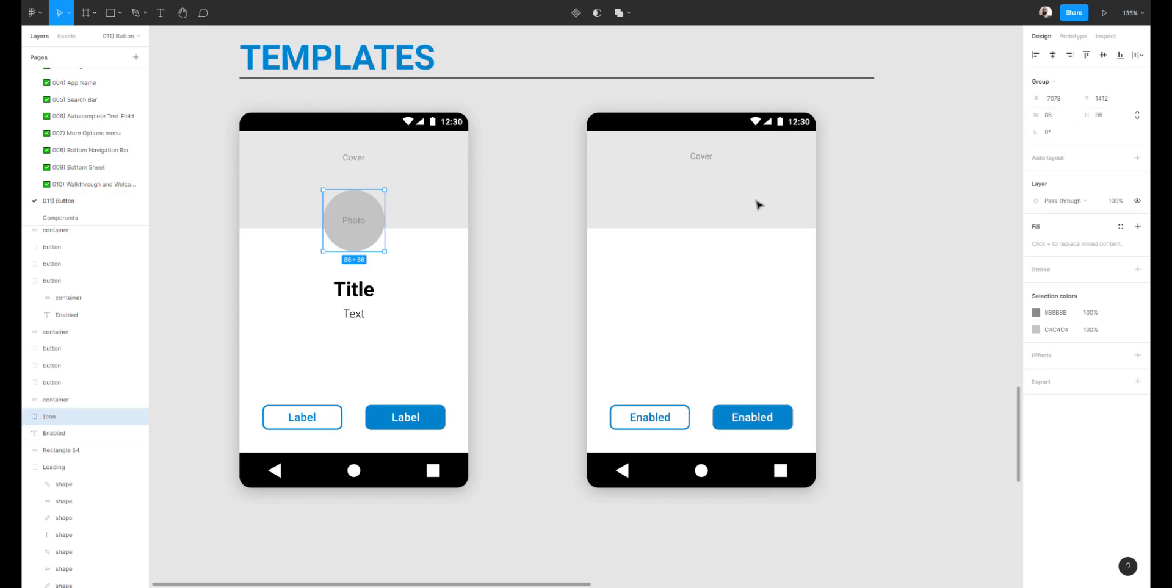
click(711, 219)
key(ctrl+v)
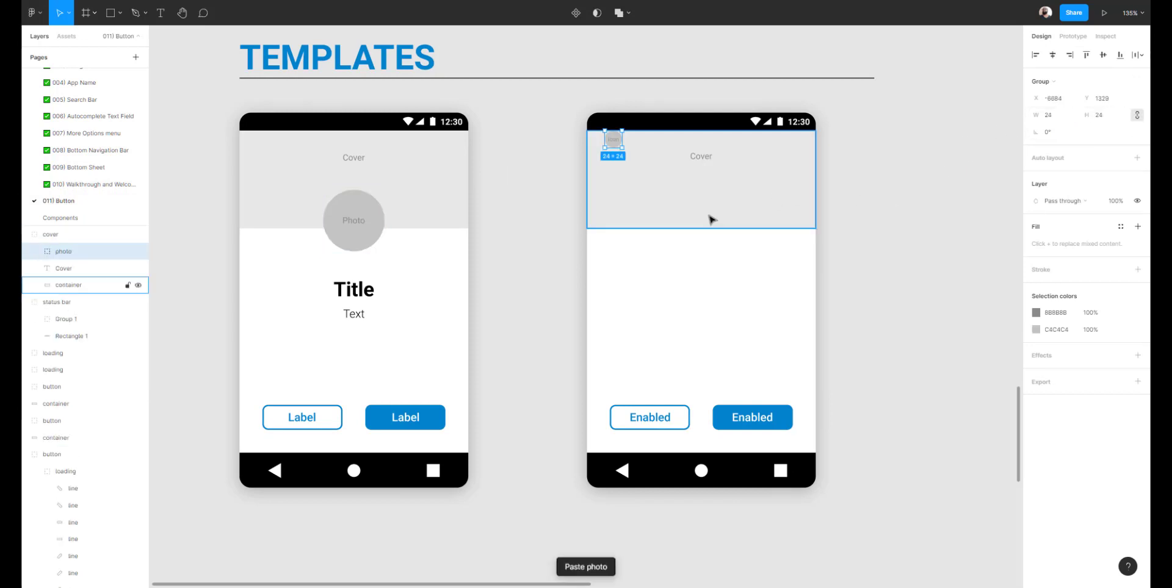
drag(612, 139, 703, 232)
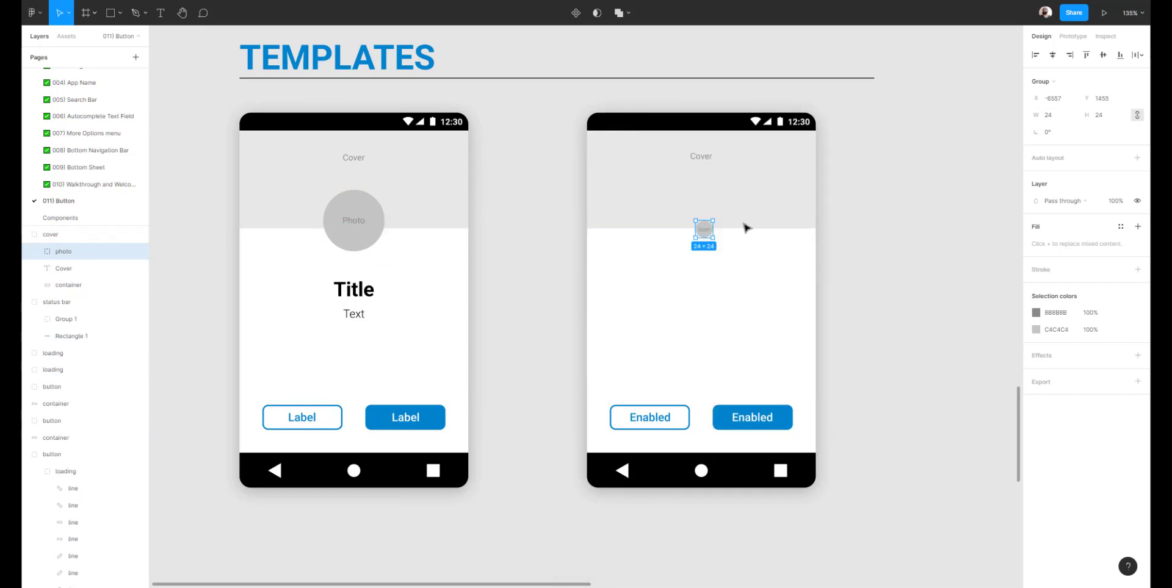
Enlarge the pasted placeholder to 86 × 86 to match the reference screen's photo circle.
click(1054, 56)
text(84)
key(Return)
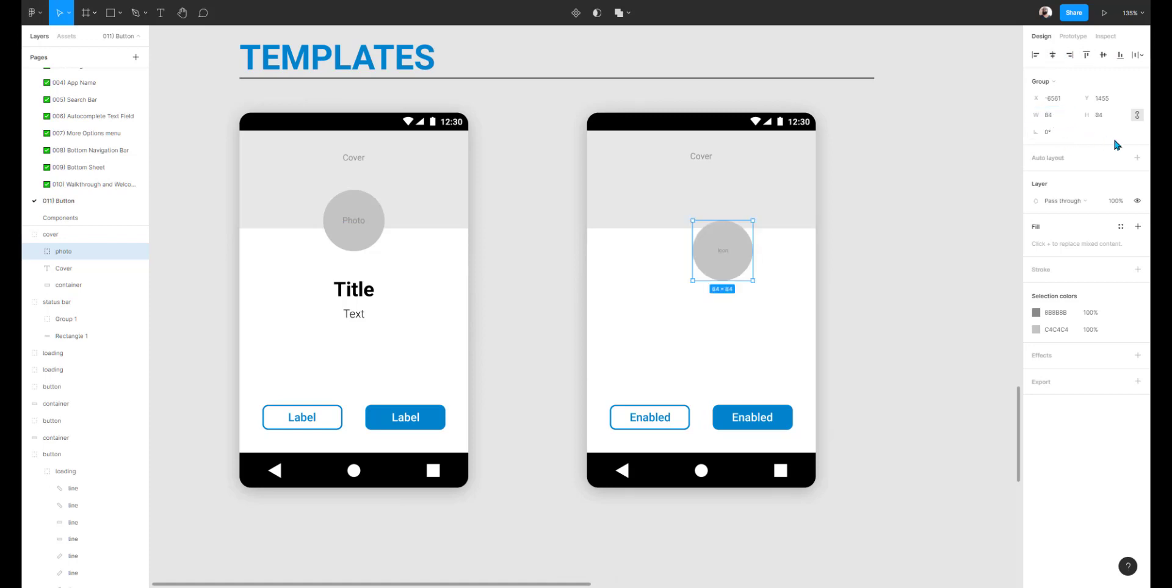
click(377, 216)
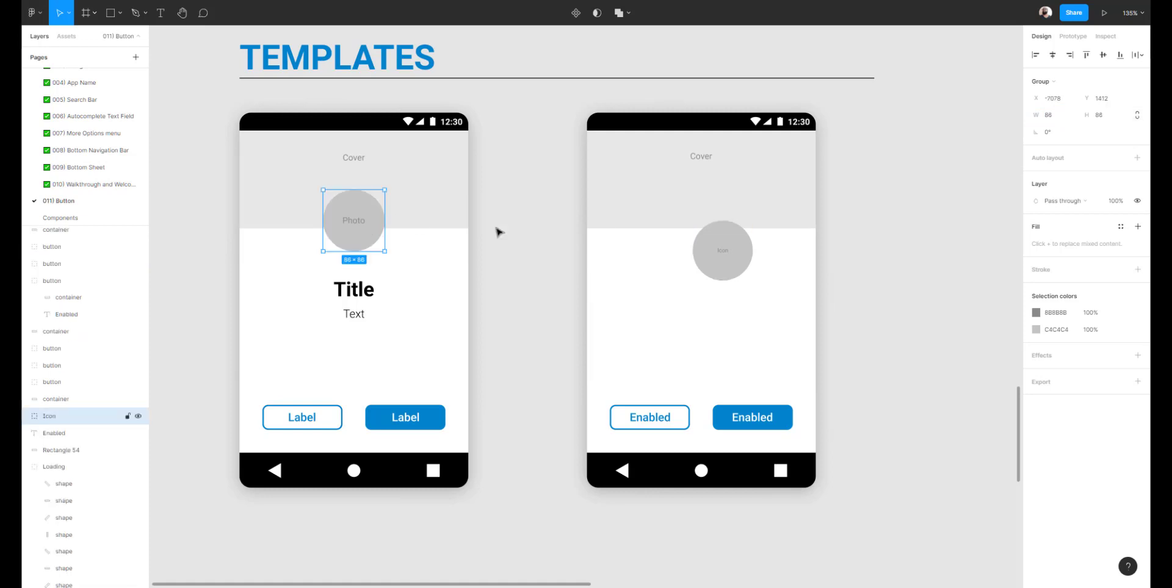
click(739, 254)
click(738, 254)
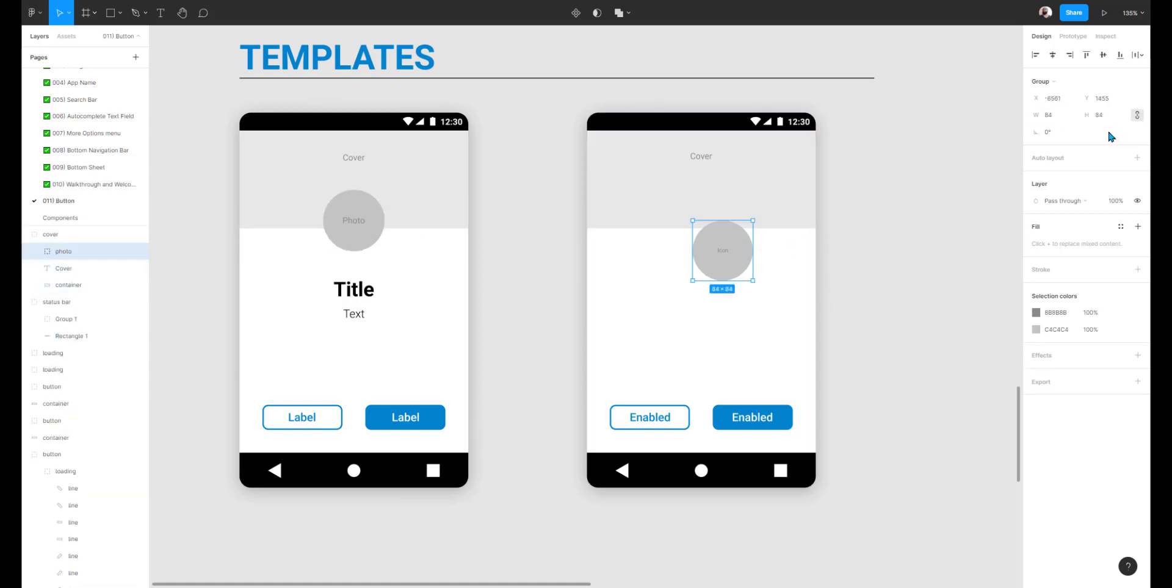
text(86)
key(Return)
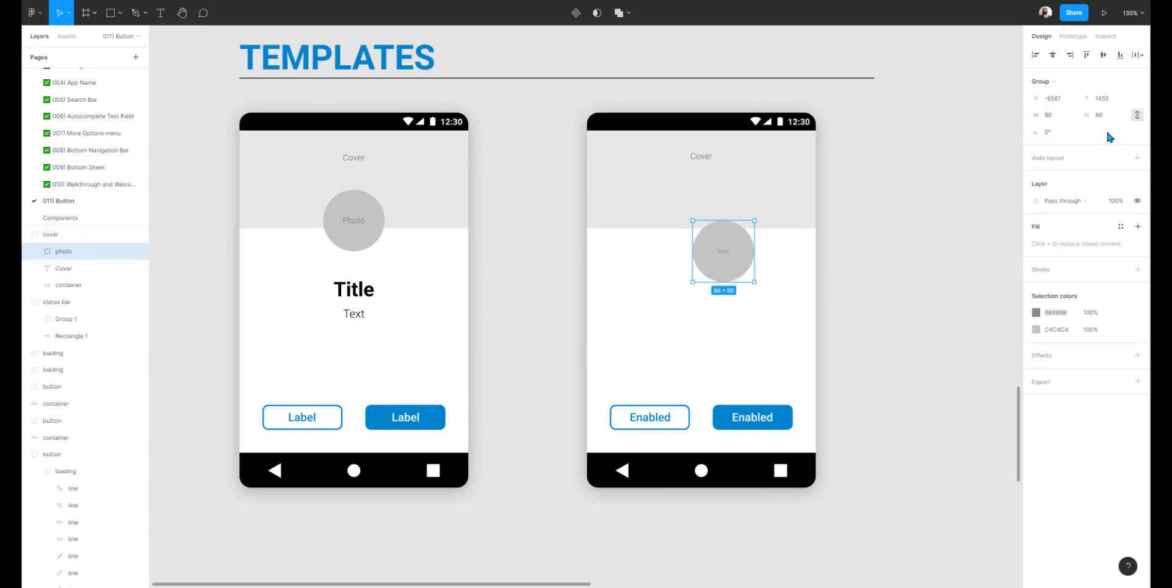
Set the Icon text inside the placeholder to font size 12, like the reference Photo text.
click(356, 227)
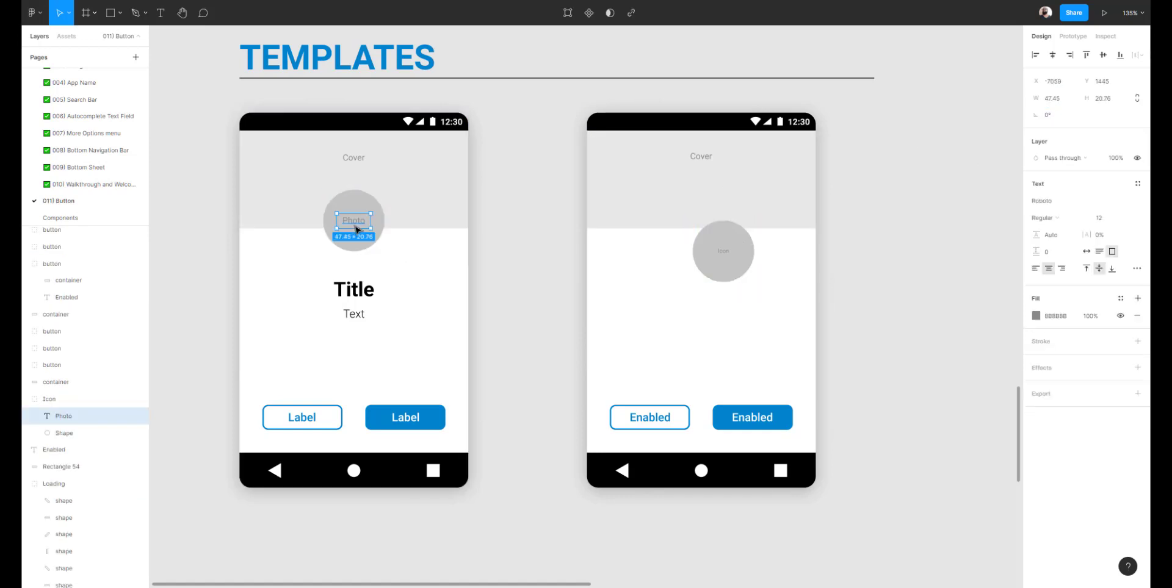
click(729, 255)
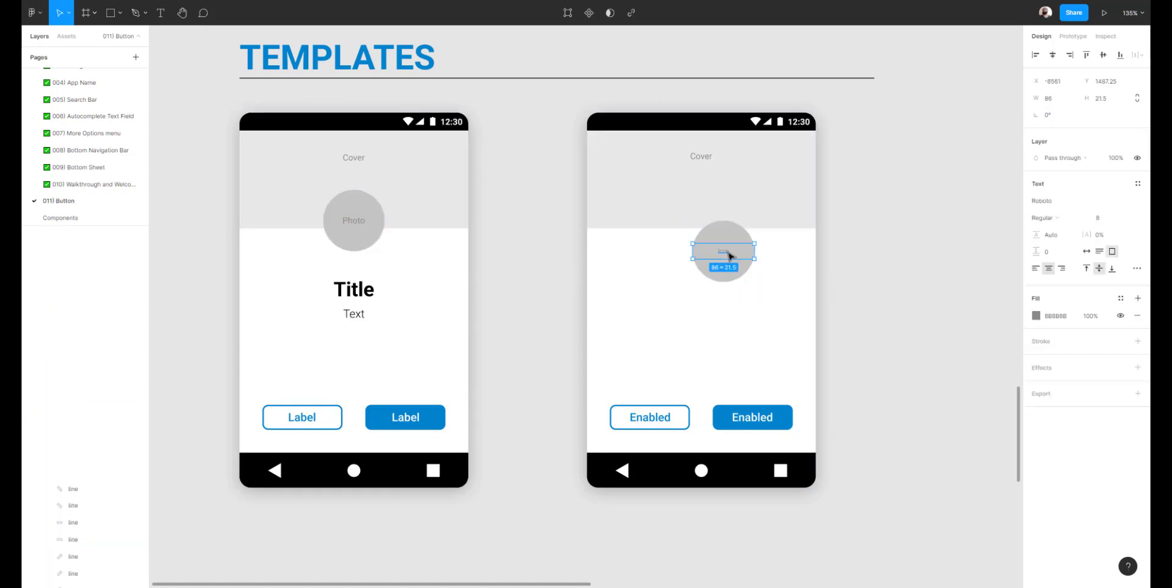
click(1102, 218)
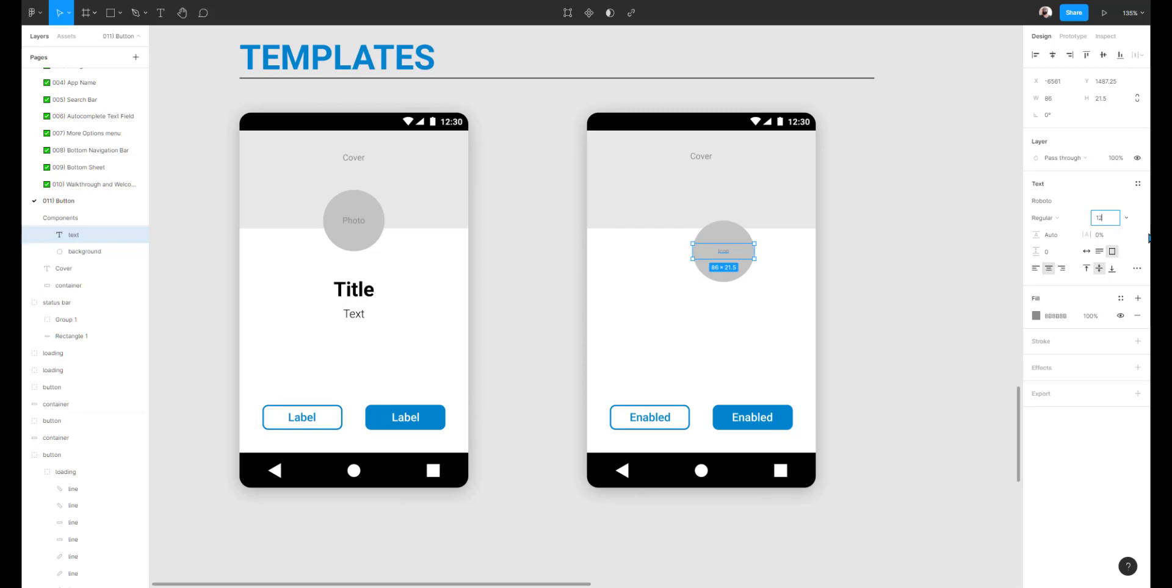
text(12)
key(Return)
click(956, 272)
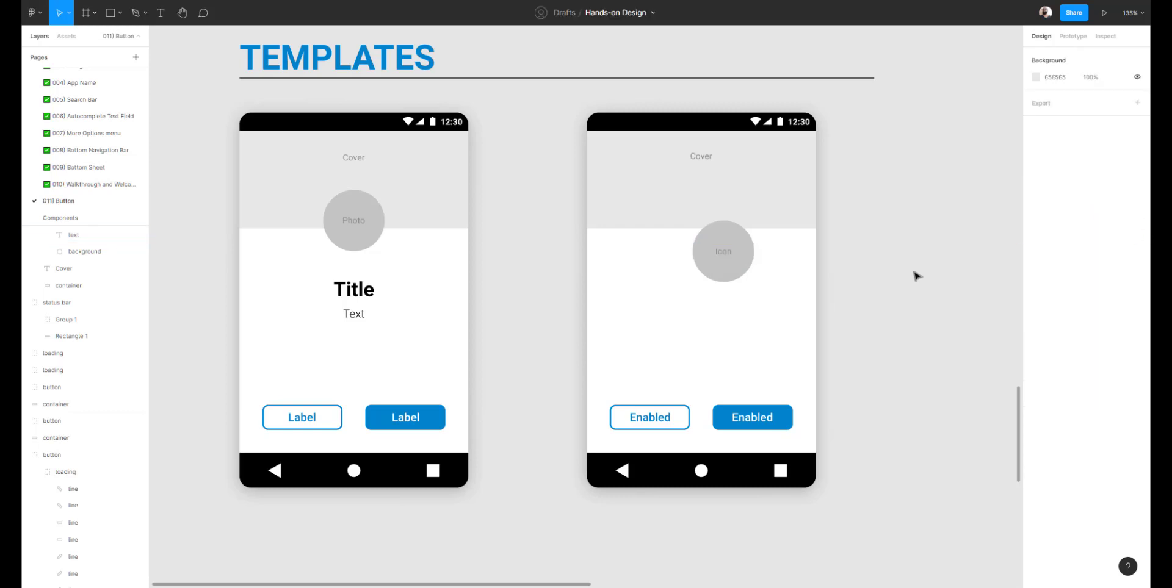
Move the placeholder to X -6592, Y 1416, centered horizontally below the Cover text.
click(729, 255)
drag(717, 256, 701, 238)
click(707, 230)
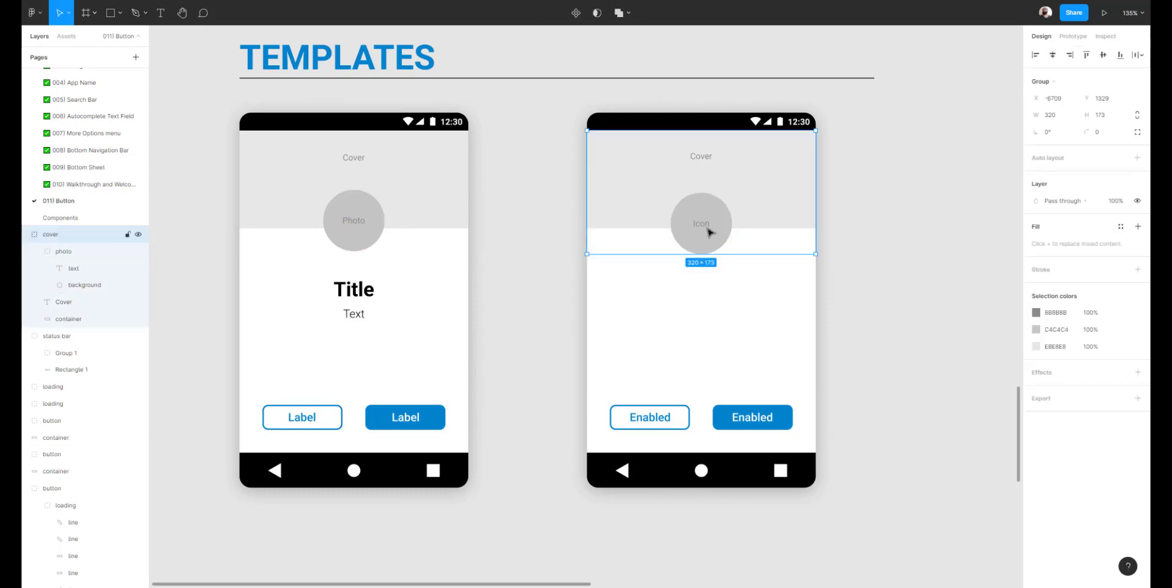
Cut the photo group out of the cover group and paste it back in place as a separate group.
double_click(708, 231)
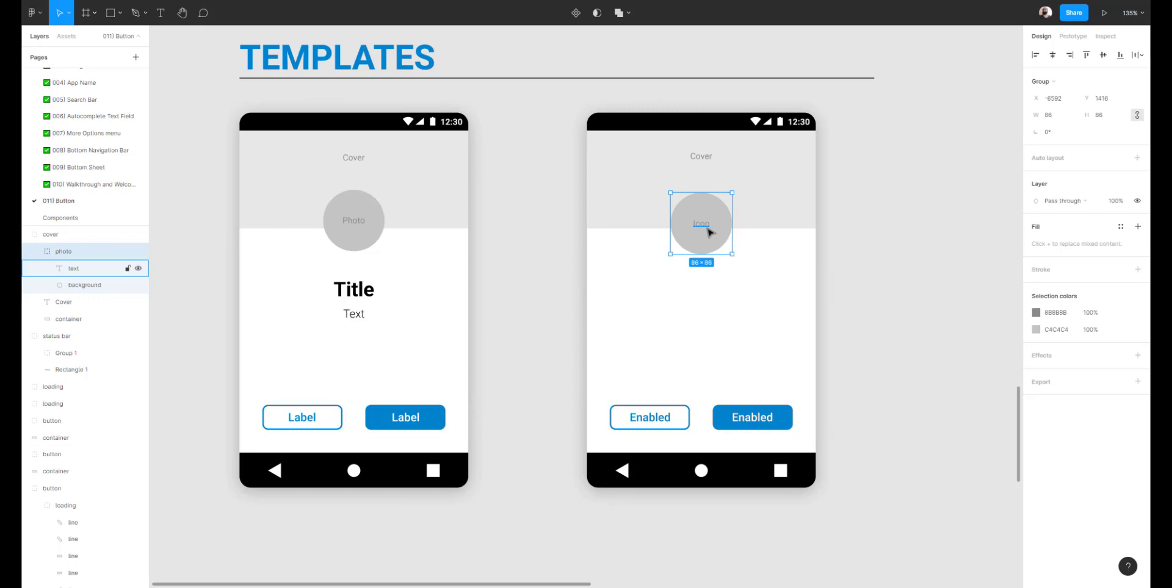
key(Delete)
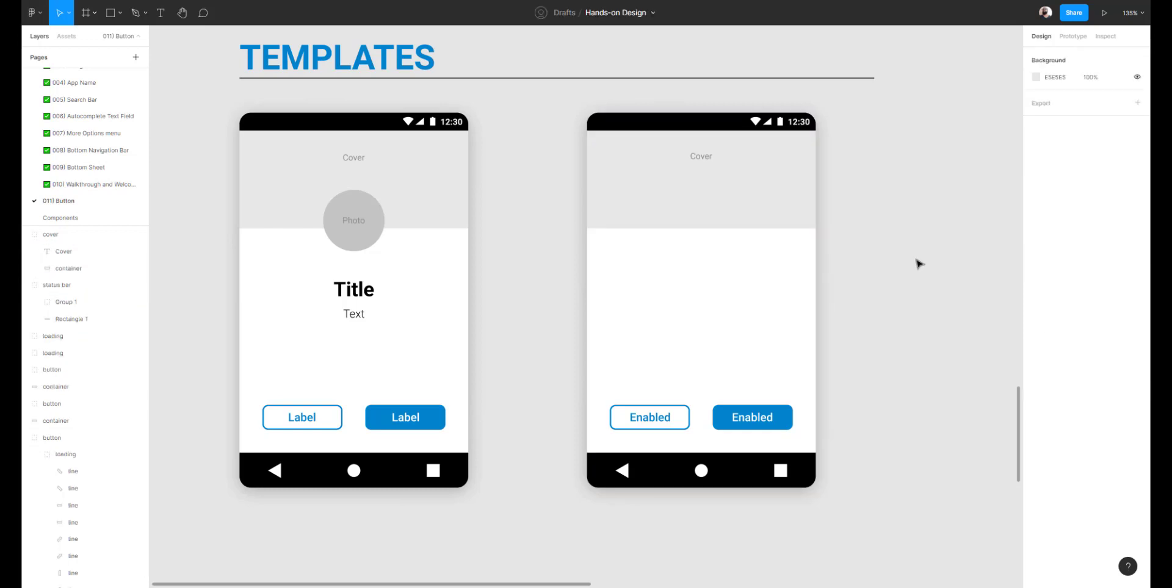
key(ctrl+v)
click(740, 211)
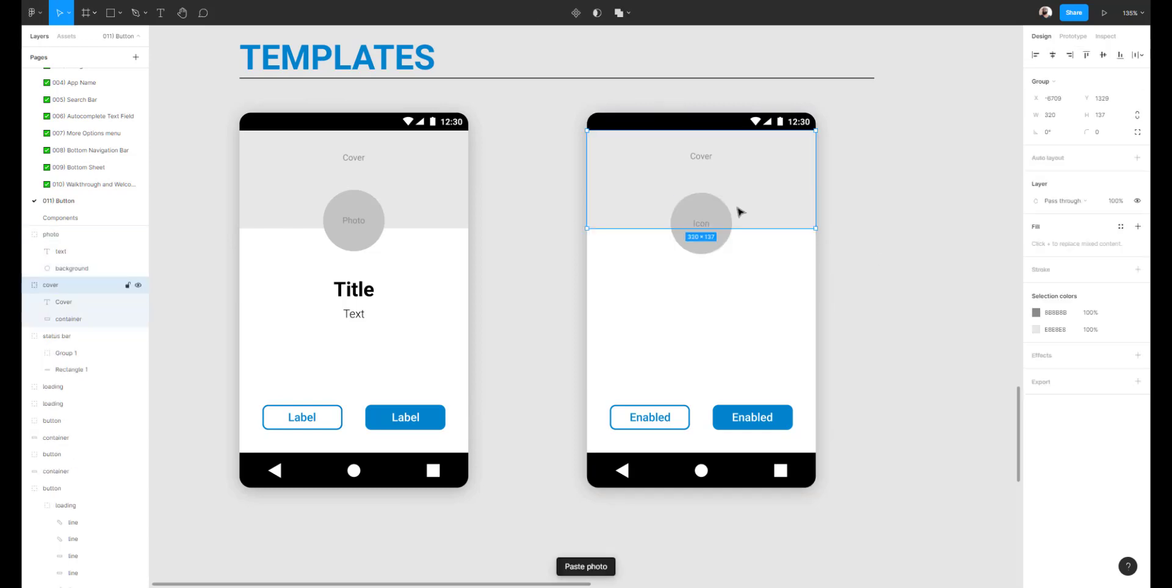
click(617, 252)
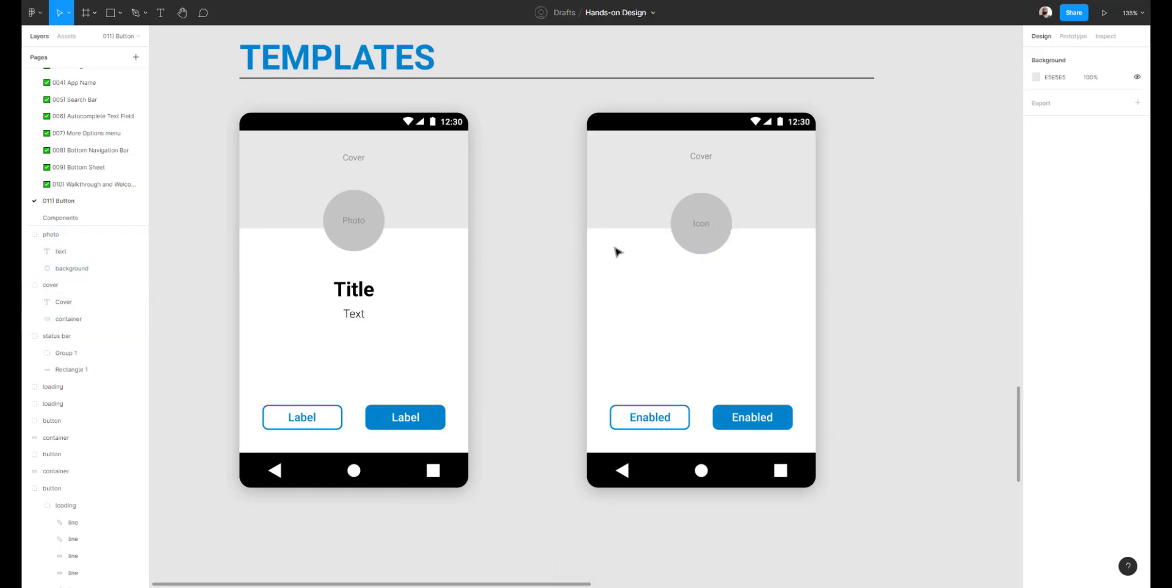
Add a Title text in Roboto Bold 28 below the photo circle on the new phone screen.
click(365, 293)
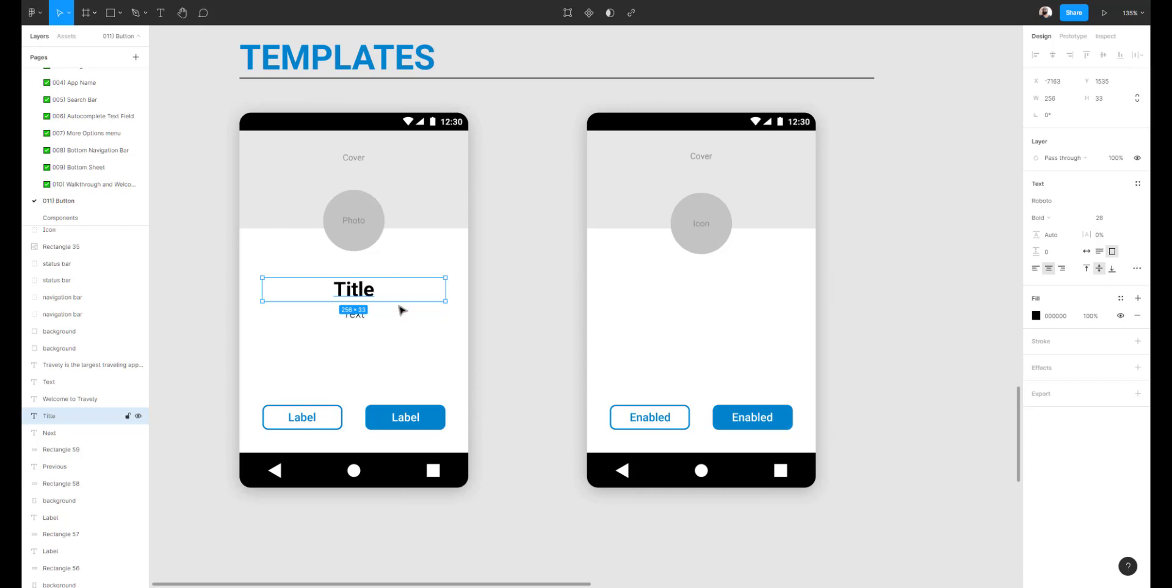
click(639, 301)
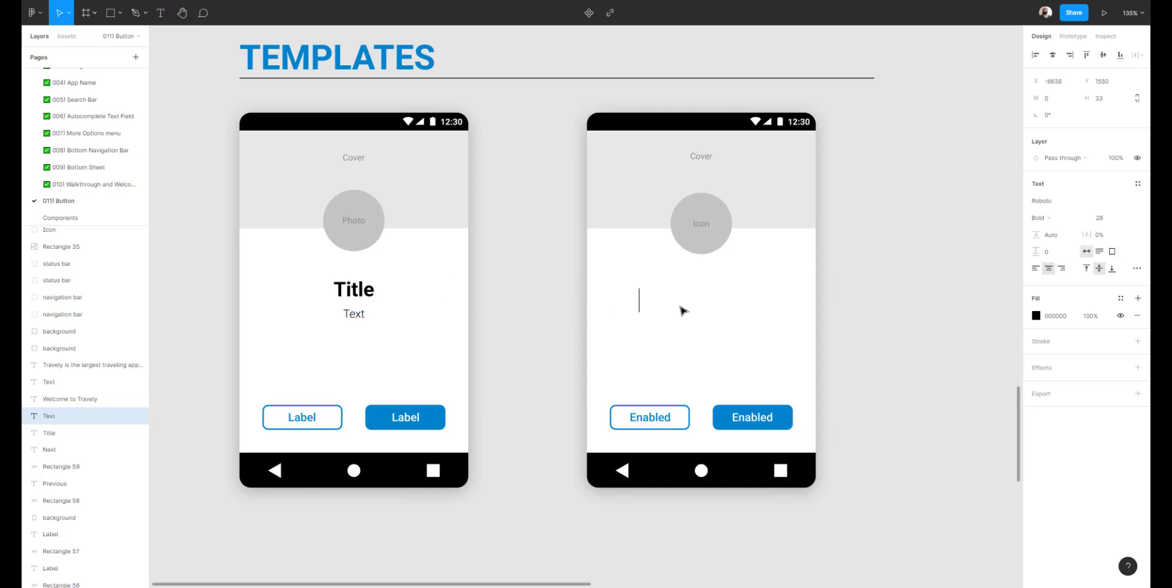
text(Title)
key(Escape)
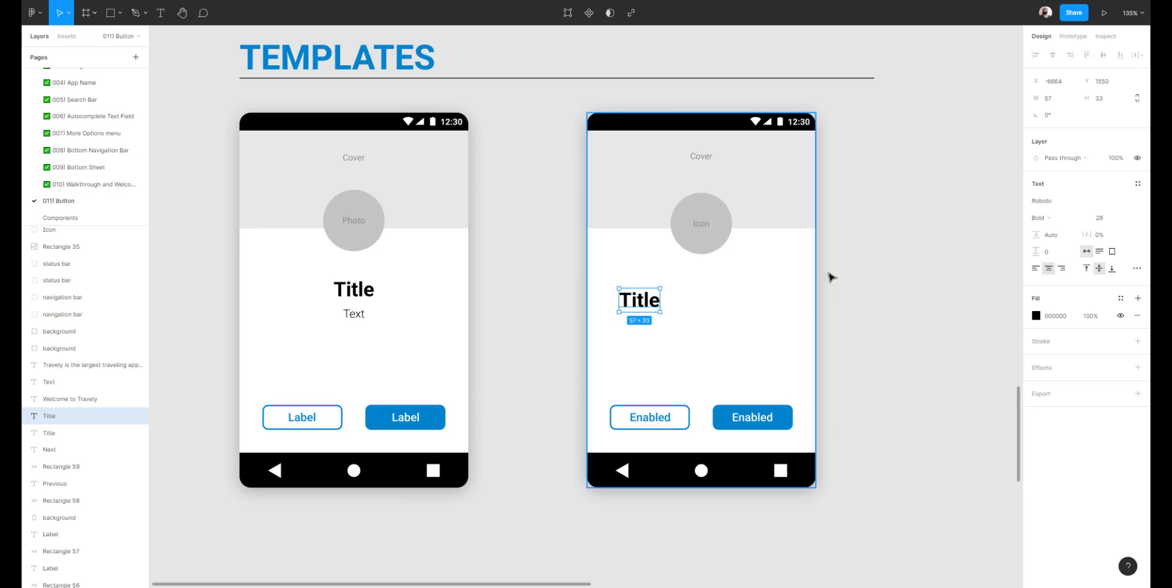
click(1057, 203)
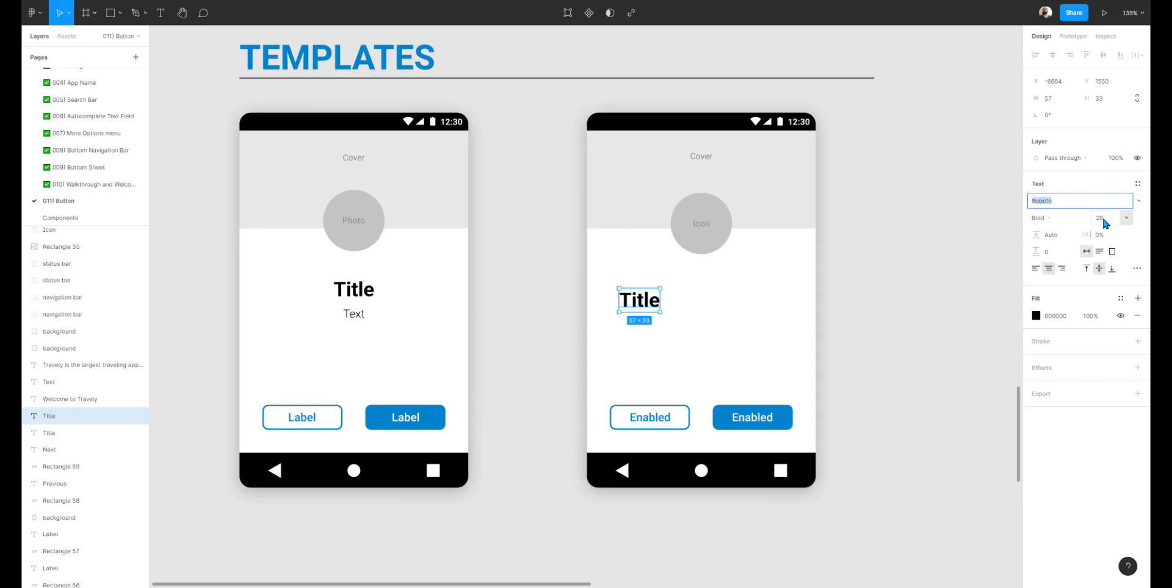
click(958, 246)
Check the reference title's side margins and widen the new Title's text box to about 252.
click(369, 295)
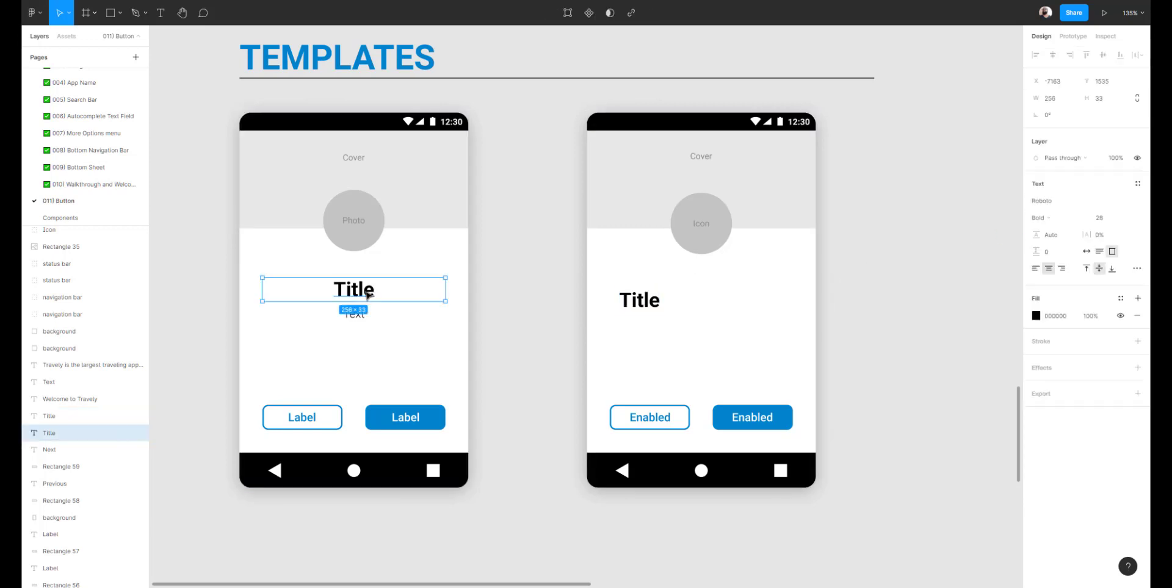
key(alt)
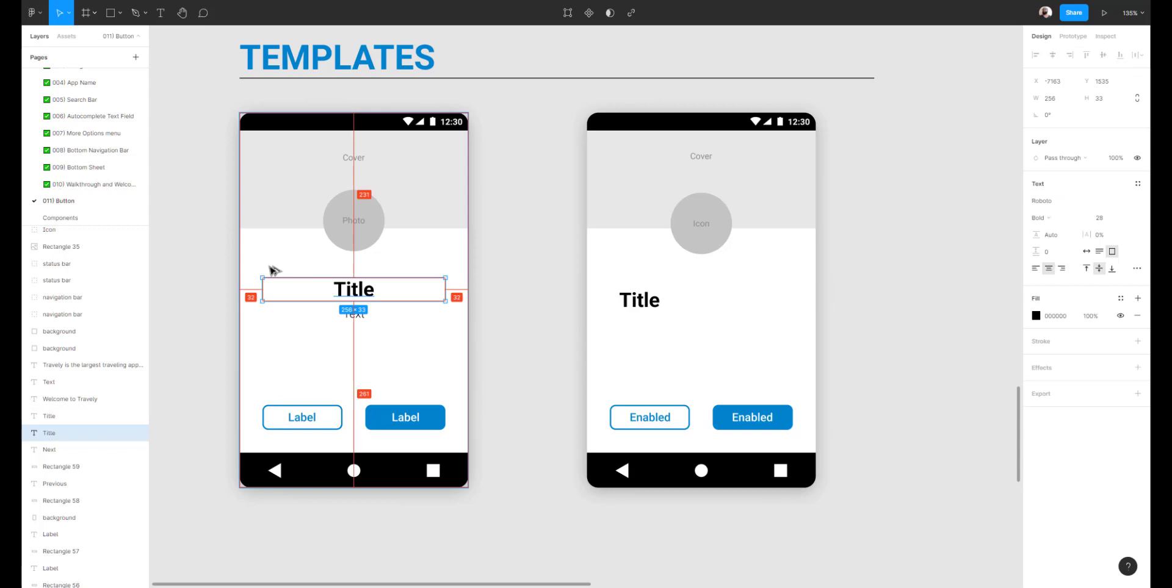
click(647, 300)
drag(678, 301, 800, 301)
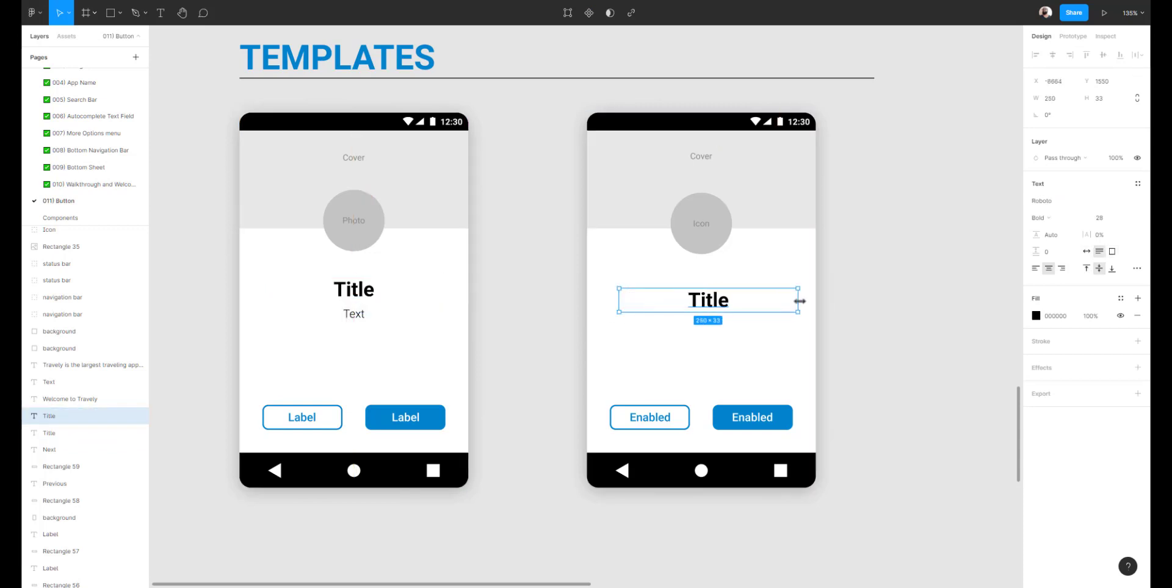
key(alt)
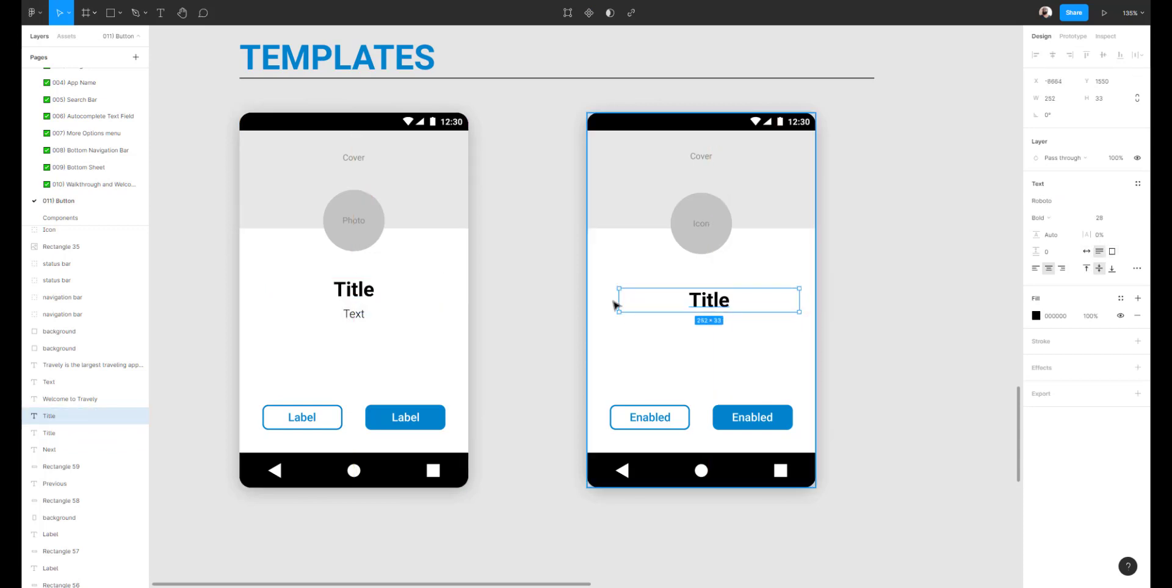
click(927, 268)
Stretch the new Title's text box across the full 320 width of the phone screen.
click(718, 303)
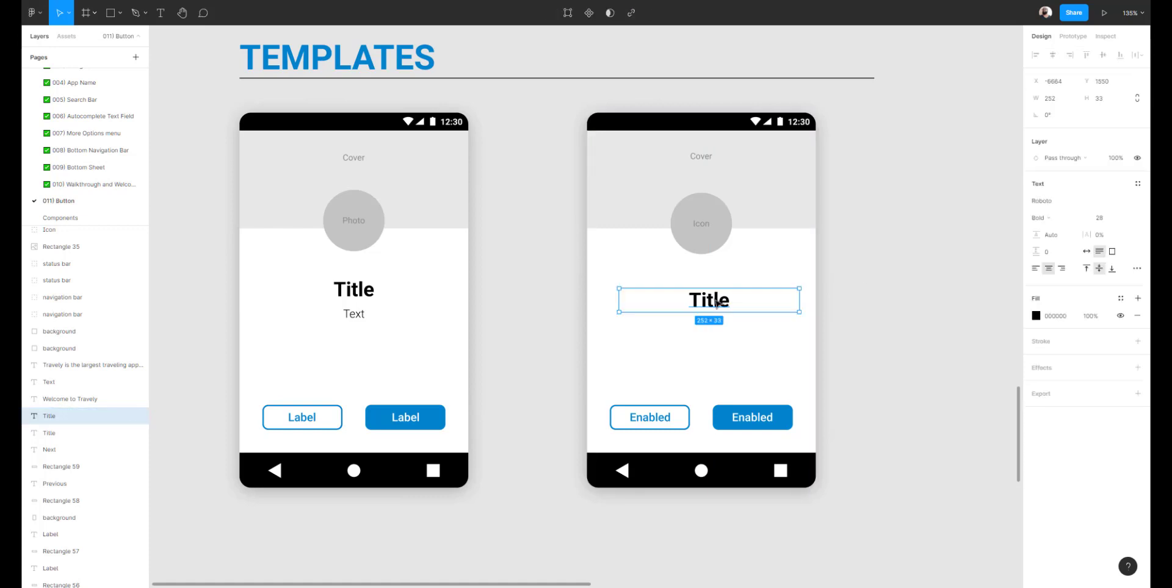
double_click(716, 301)
key(Escape)
drag(711, 308, 679, 306)
drag(789, 297, 816, 297)
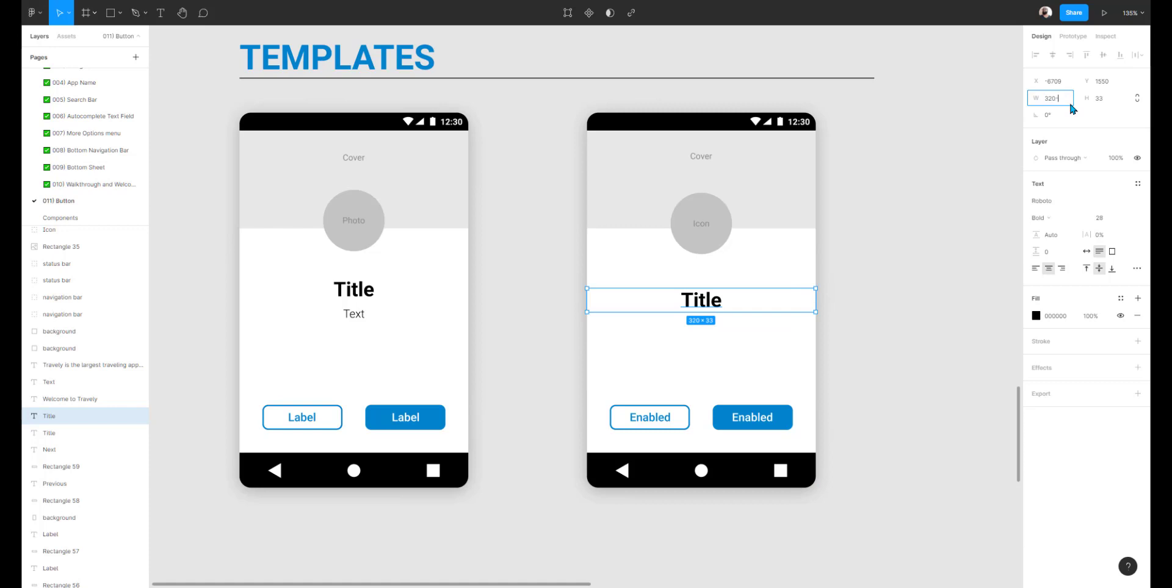
Reduce the Title's text box width to 256 and center it with 32 margins on both sides.
text(2)
key(Return)
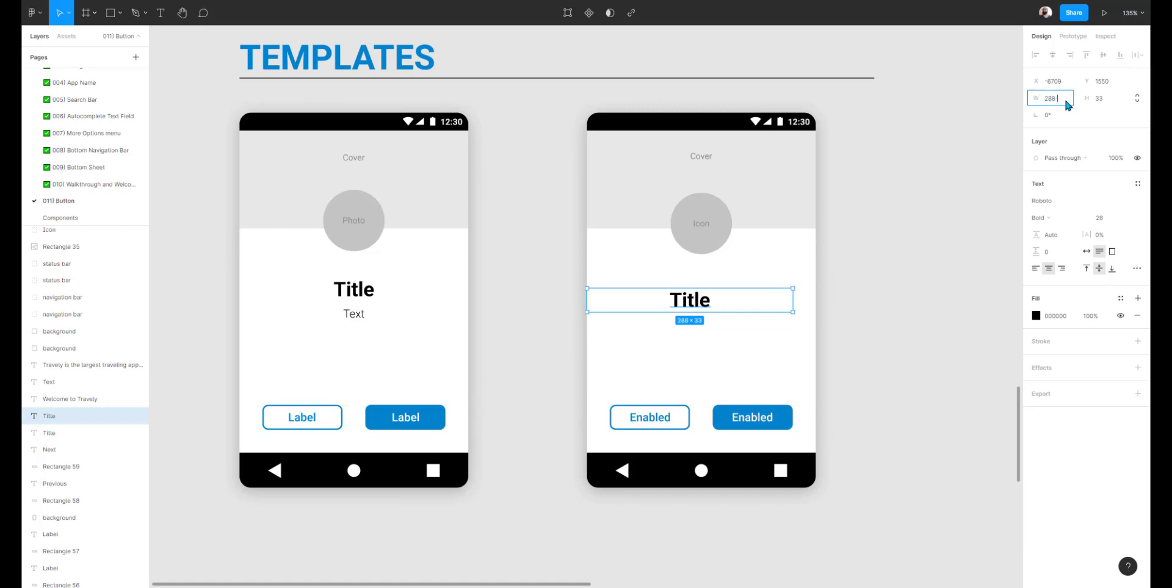
text(-32)
key(Return)
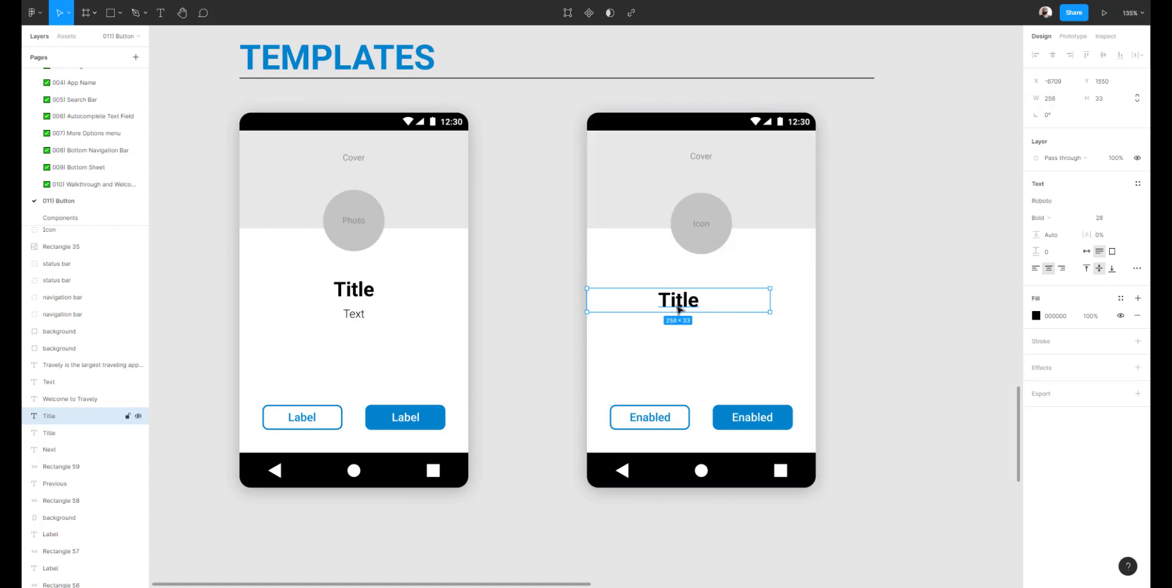
drag(680, 303, 703, 304)
key(alt)
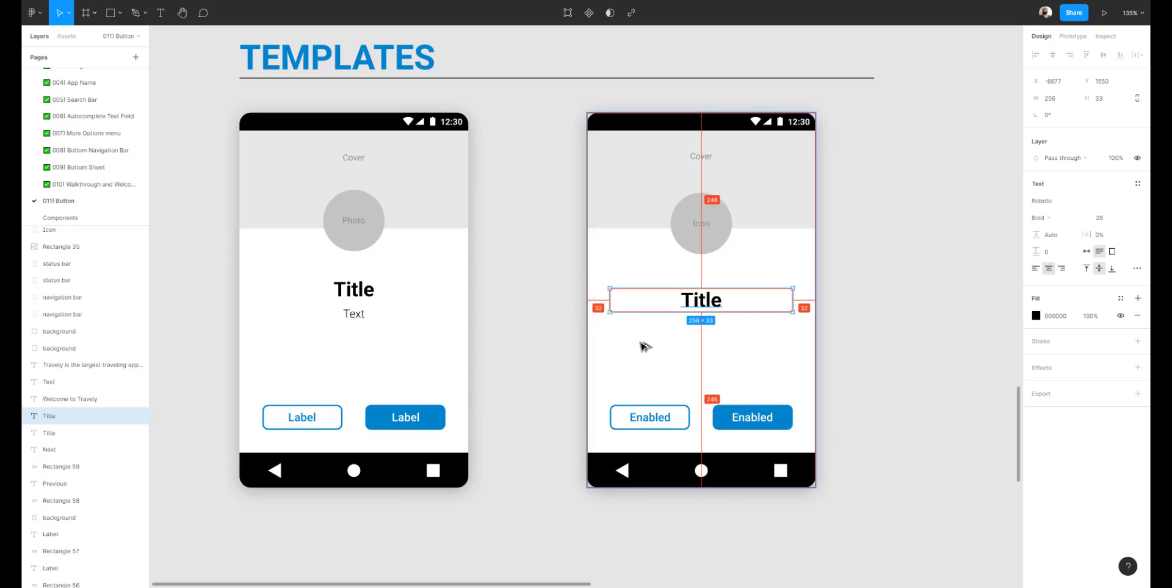
Compare the photo-to-title spacing on both screens and copy the reference Text below the new screen's Title.
click(351, 292)
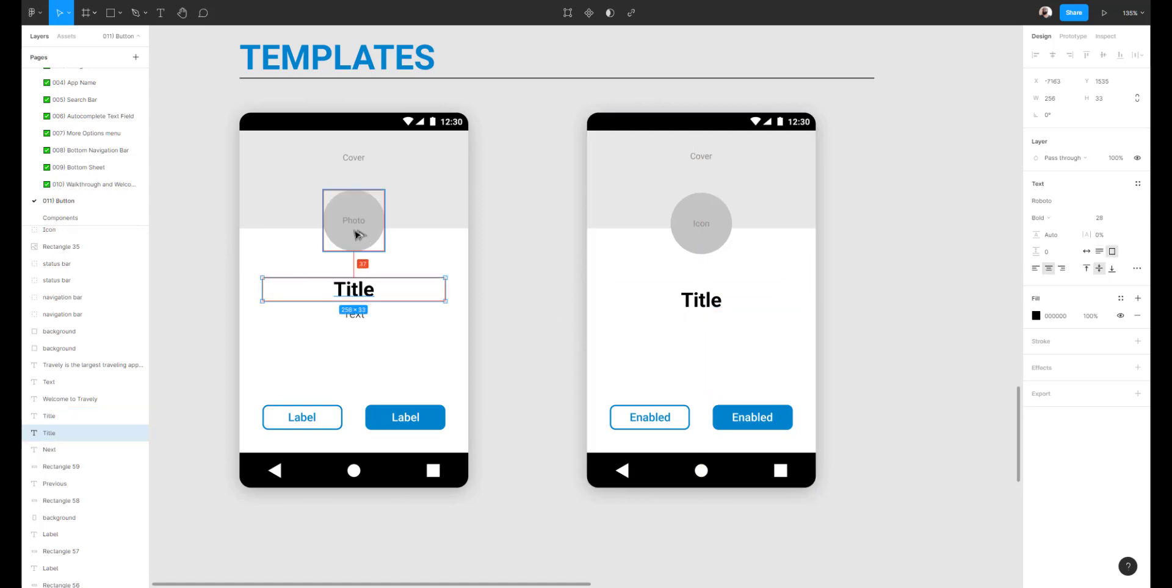
click(702, 300)
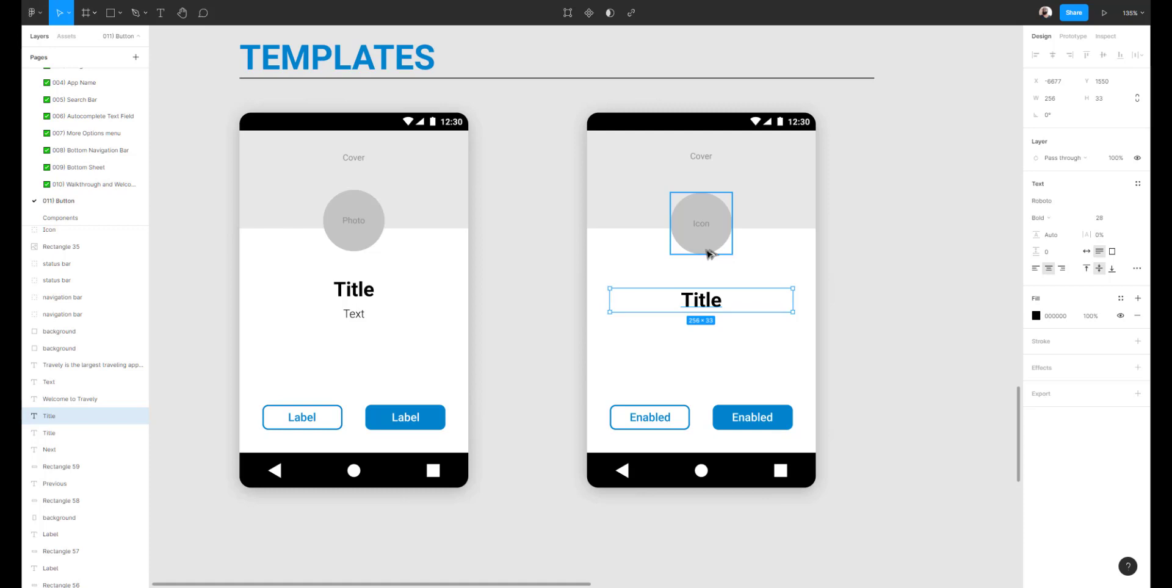
click(355, 316)
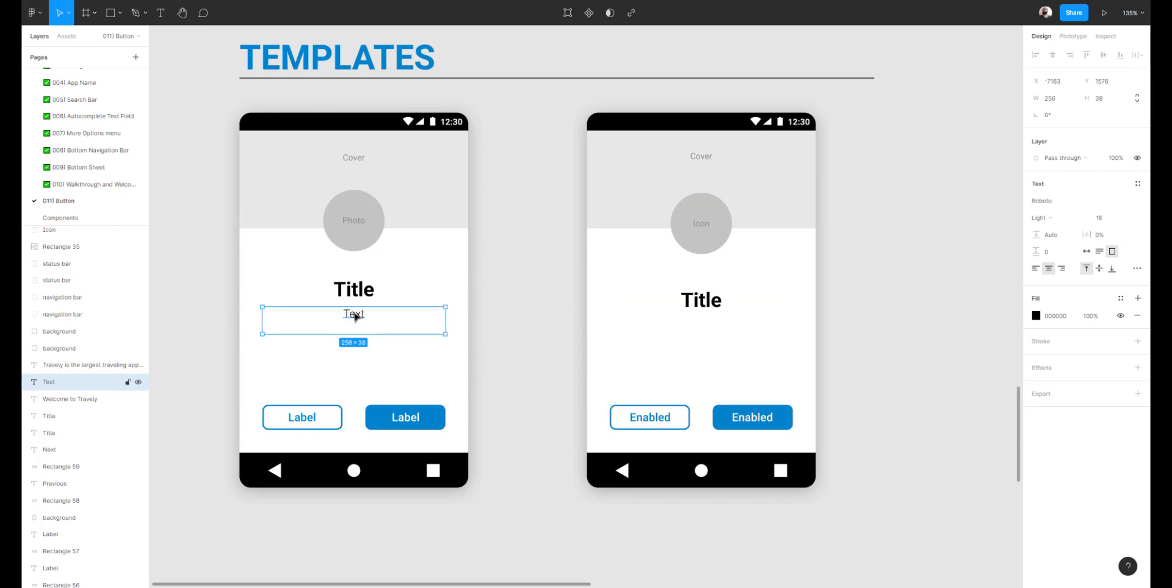
click(708, 300)
click(442, 313)
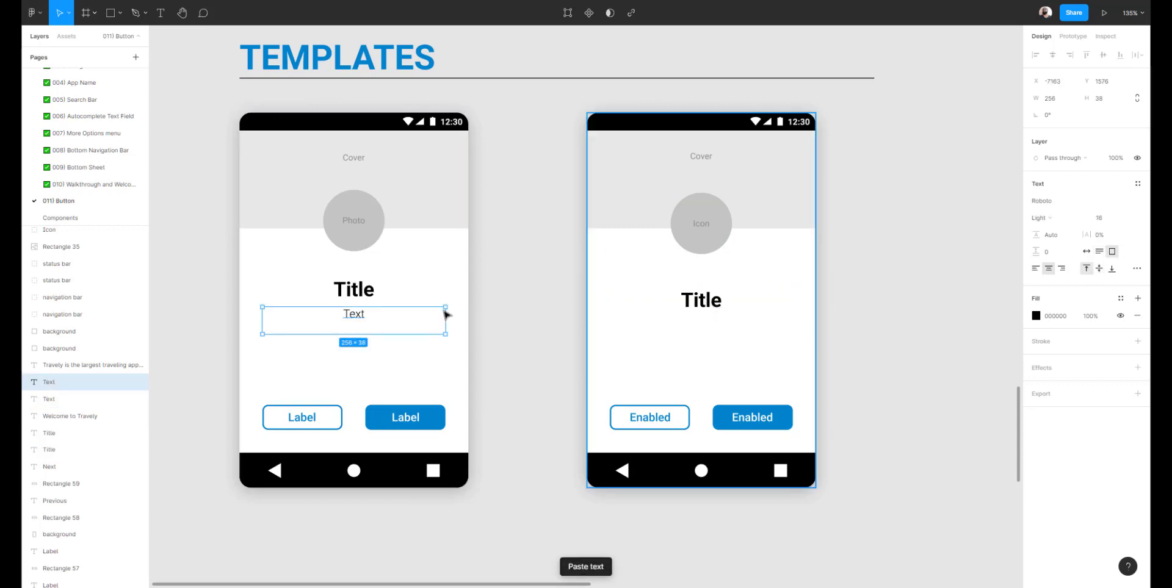
drag(361, 320, 708, 330)
Move the new Text down to Y 1591, matching the reference gap below the Title, and extend its box height to 100.
click(360, 311)
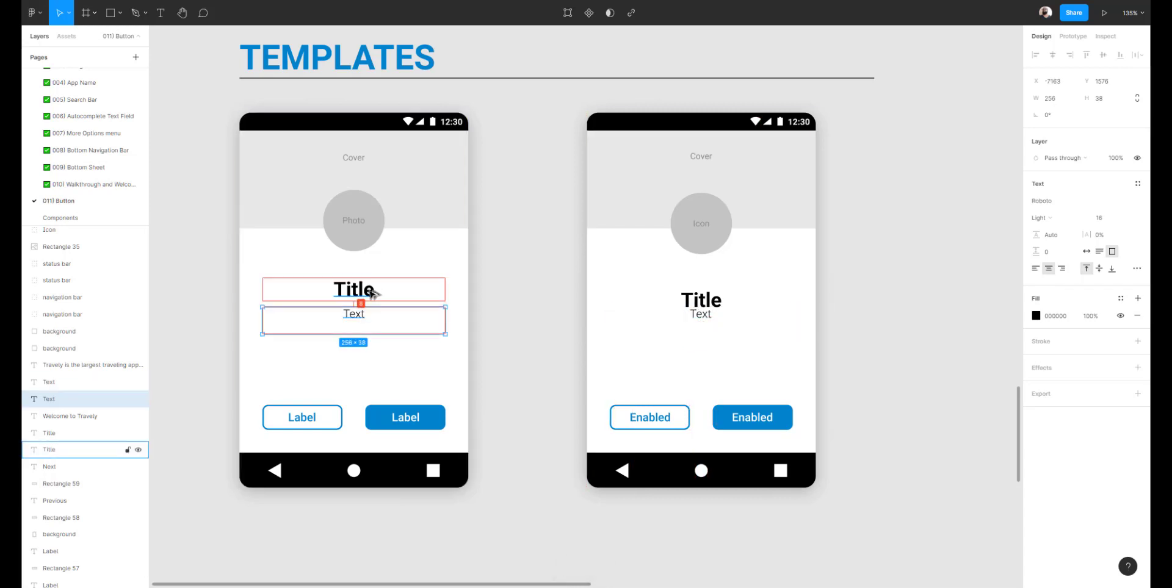
click(701, 315)
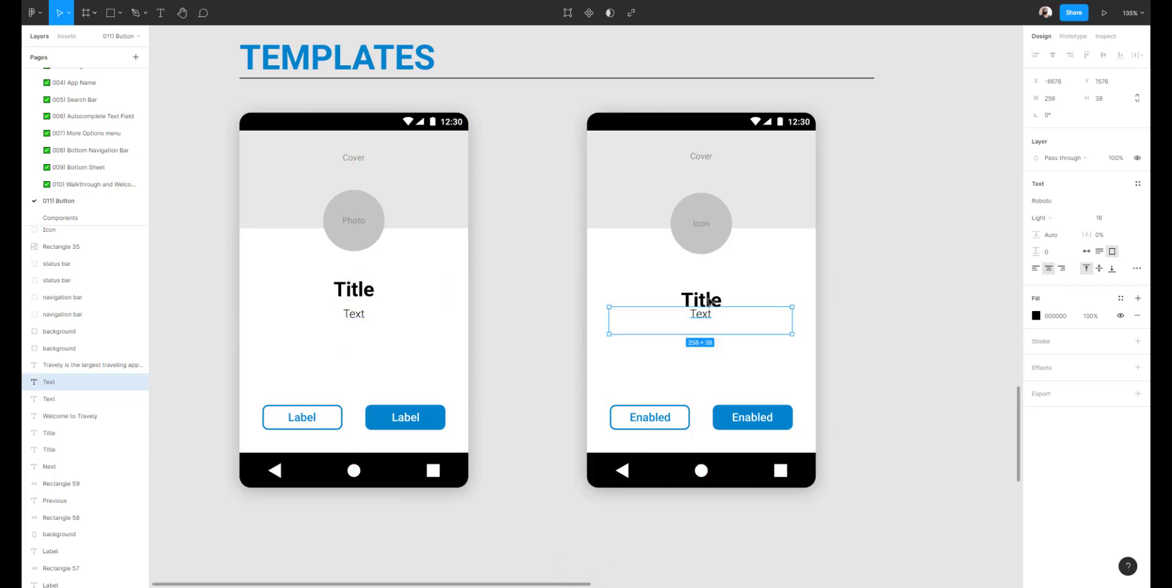
key(Down)
key(Down)
key(Down)
key(Down)
key(Down)
key(Down)
key(Down)
key(Down)
key(Down)
key(Down)
key(Down)
key(Down)
key(Down)
key(Down)
key(Down)
key(Down)
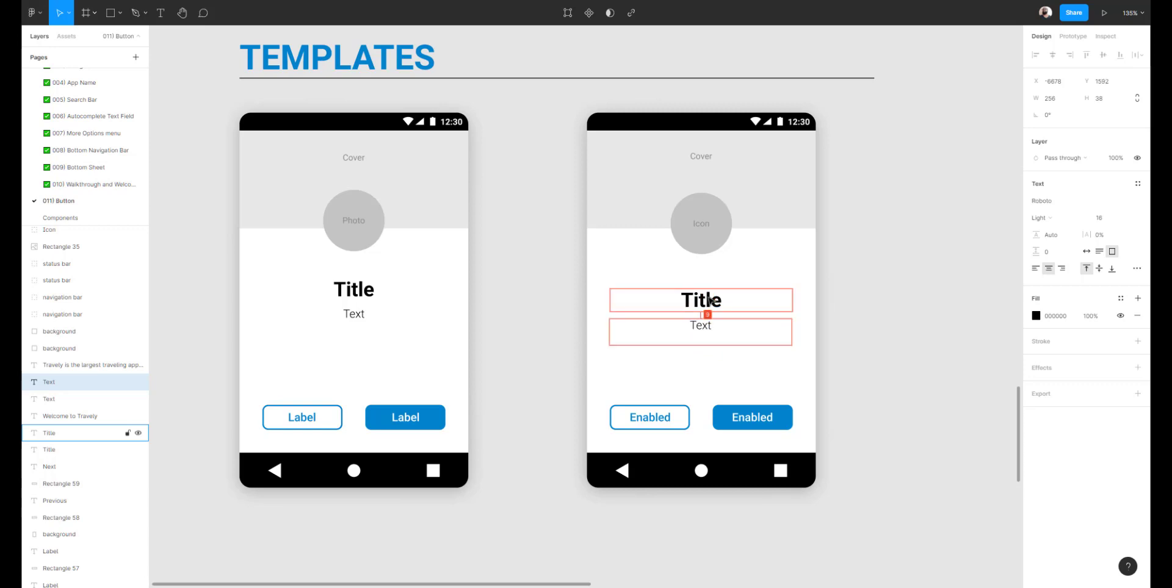
key(Up)
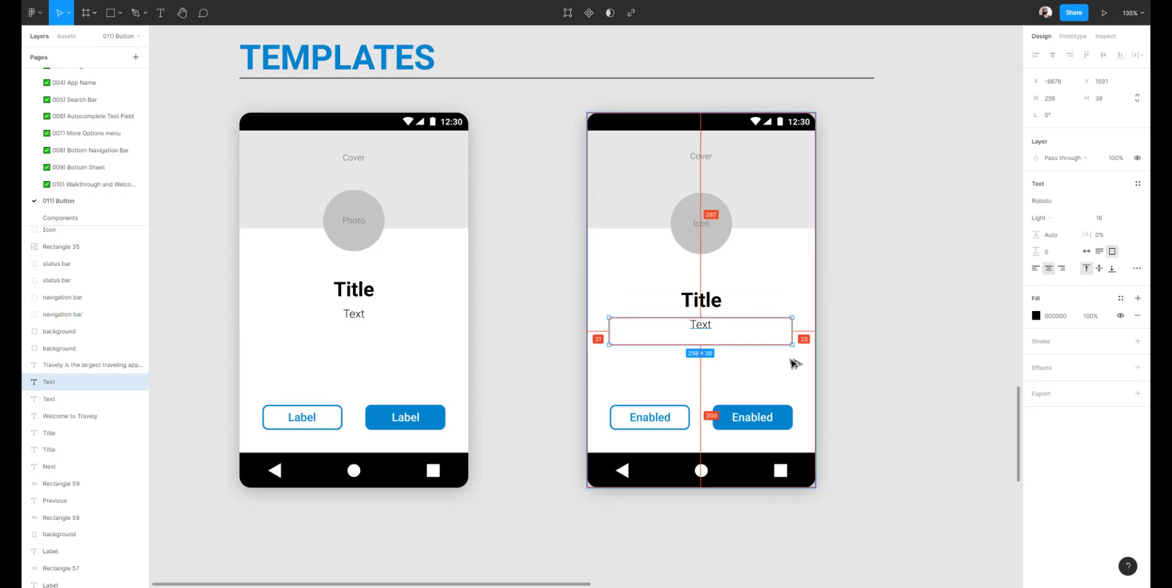
drag(702, 345, 704, 389)
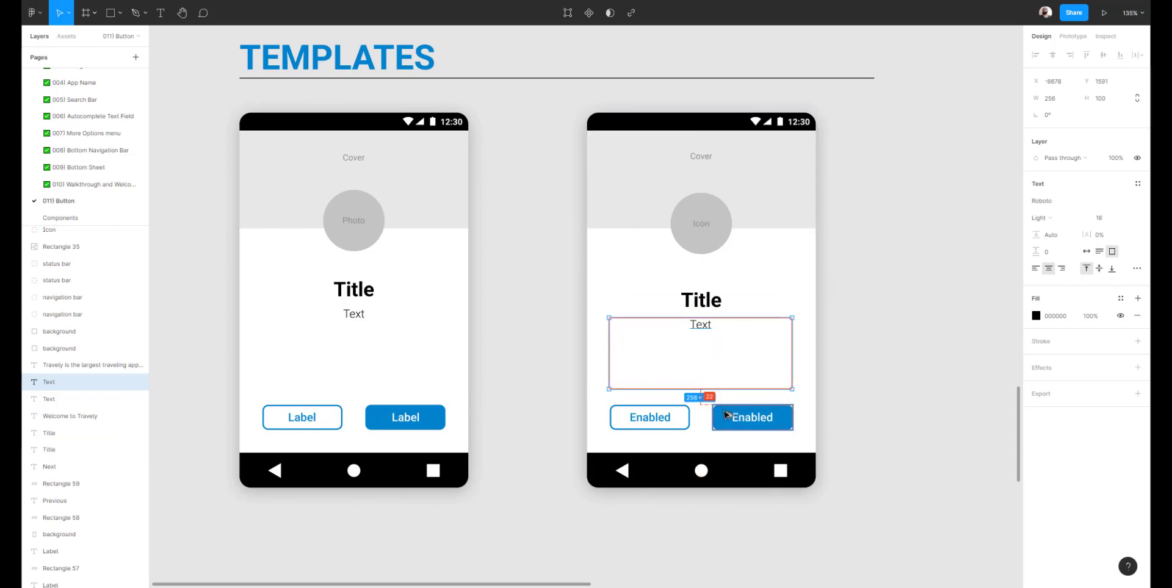
Try long filler text in the new Text box to test how it fits, and undo it.
double_click(699, 325)
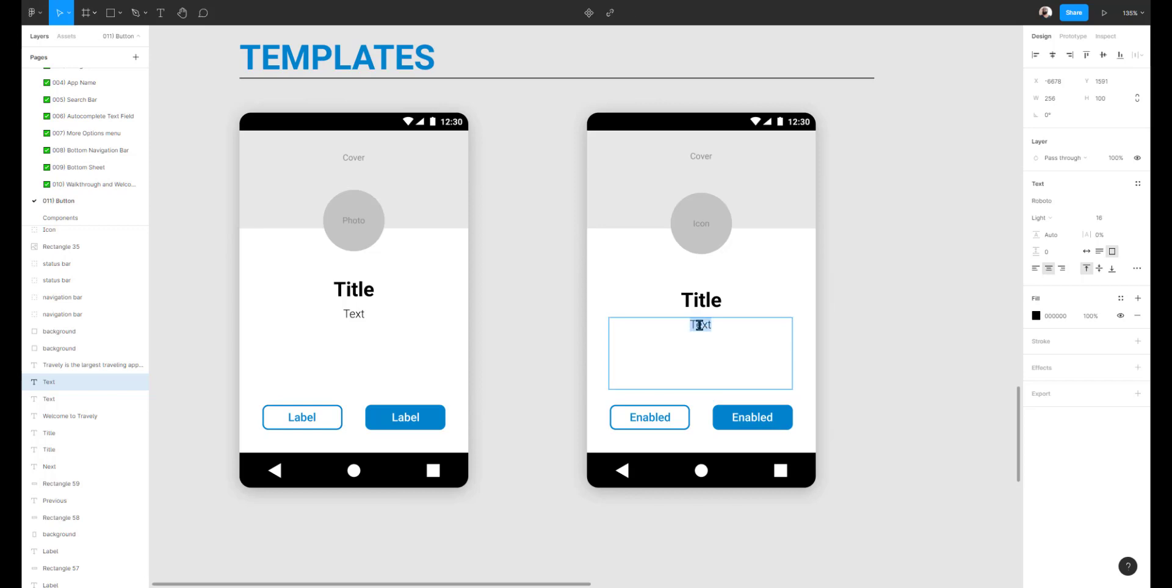
text(ADFASDFASFASFASFASDF ADFASD)
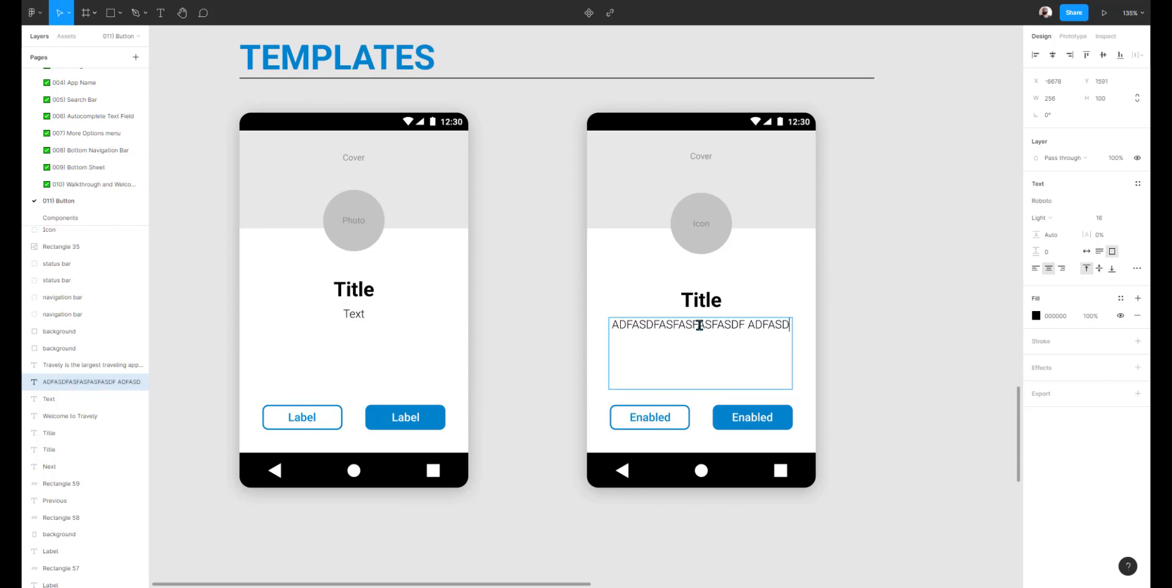
text(FASDF ADFASDFASDF ADSFASDF)
key(ctrl+z)
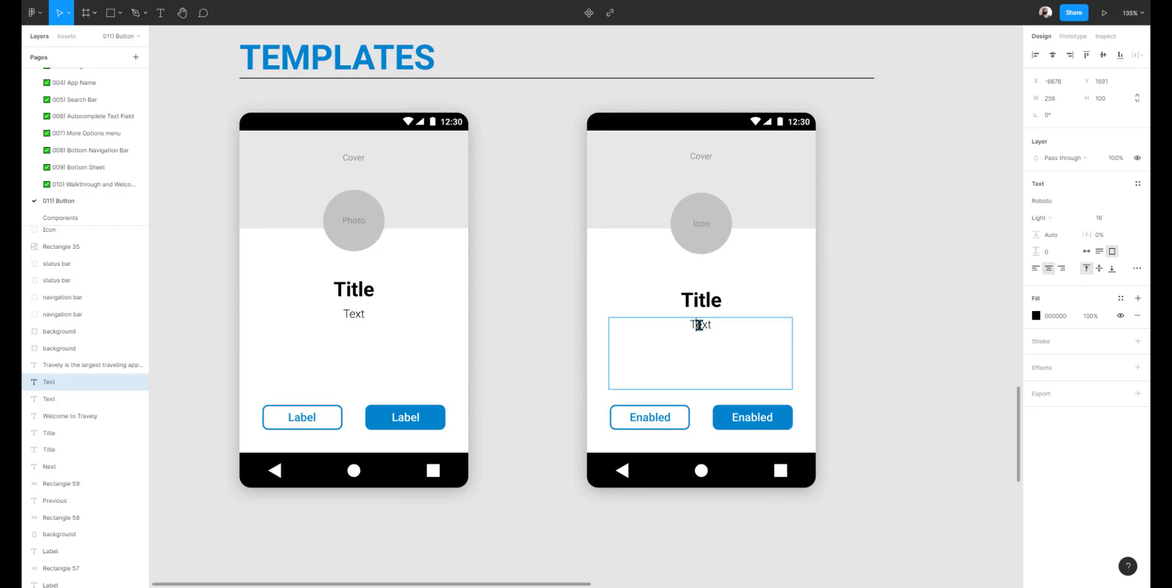
key(Escape)
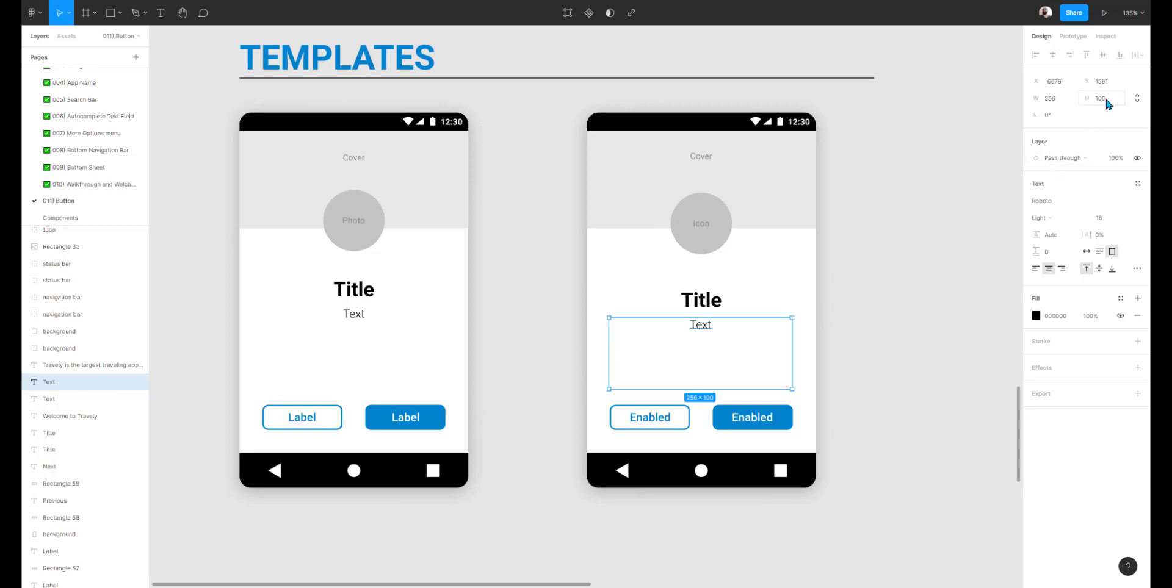
Reduce the new Text box's height to leave a 24 gap above the buttons.
key(Down)
key(Down)
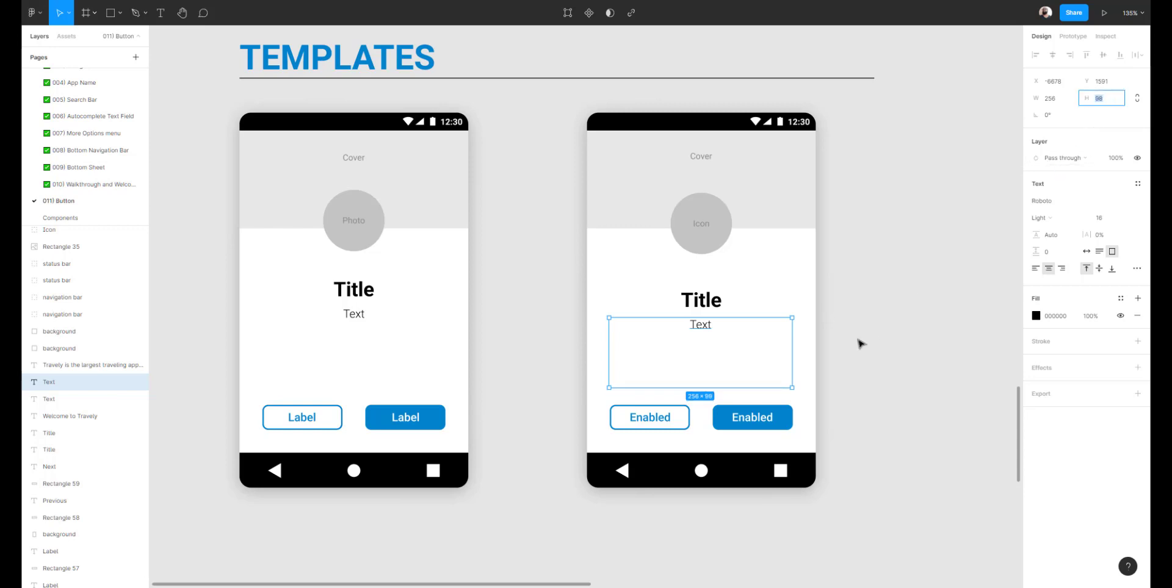
key(alt)
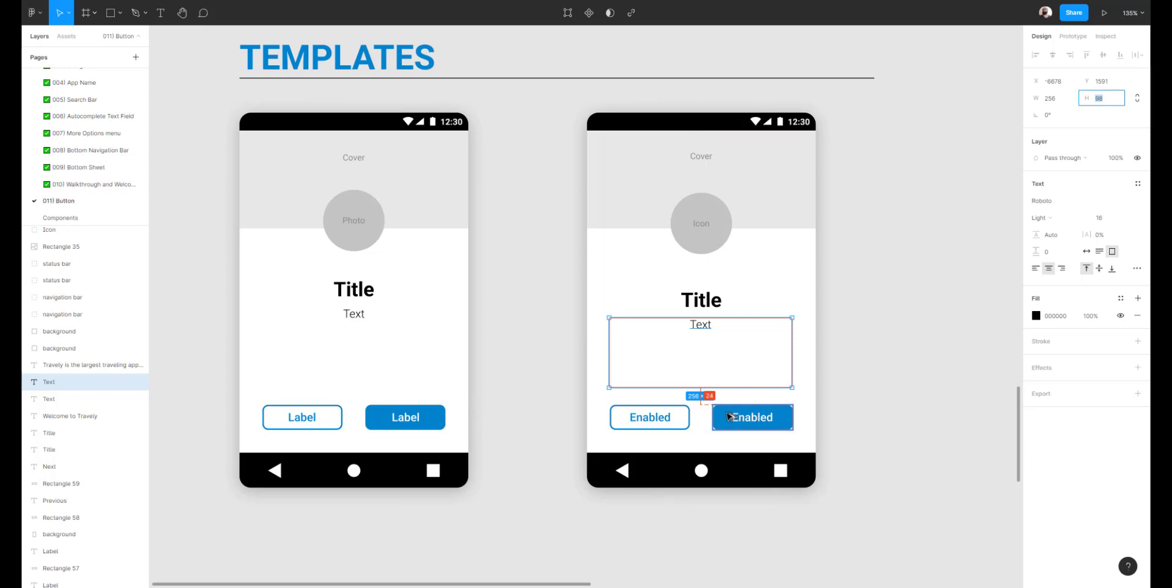
click(852, 335)
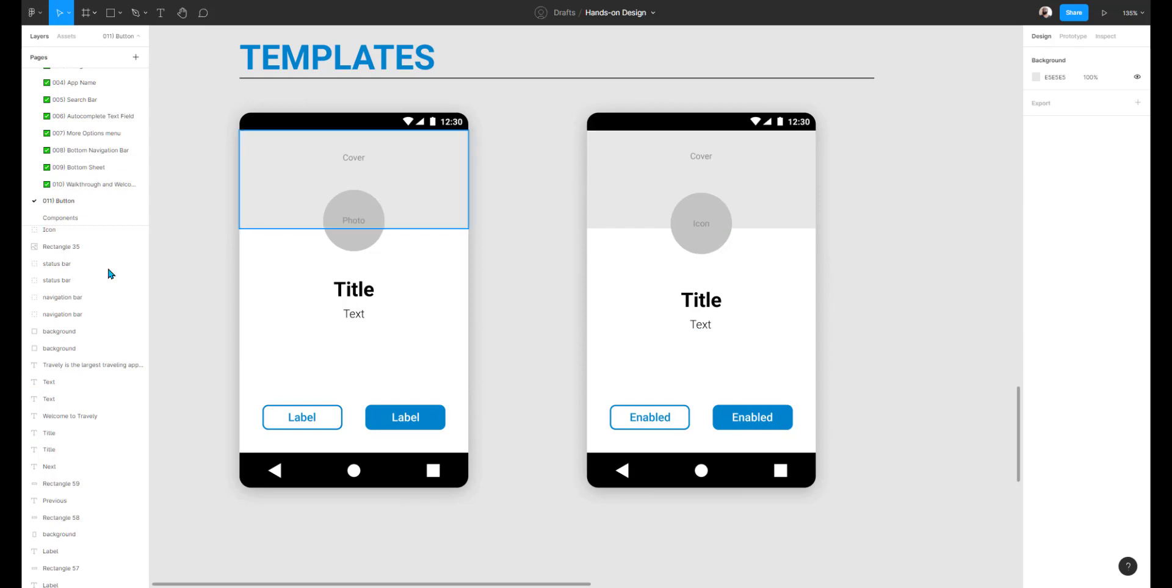
Inspect the Learn deeply screen's component on the 010) Walkthrough page and open the list of local components.
click(85, 185)
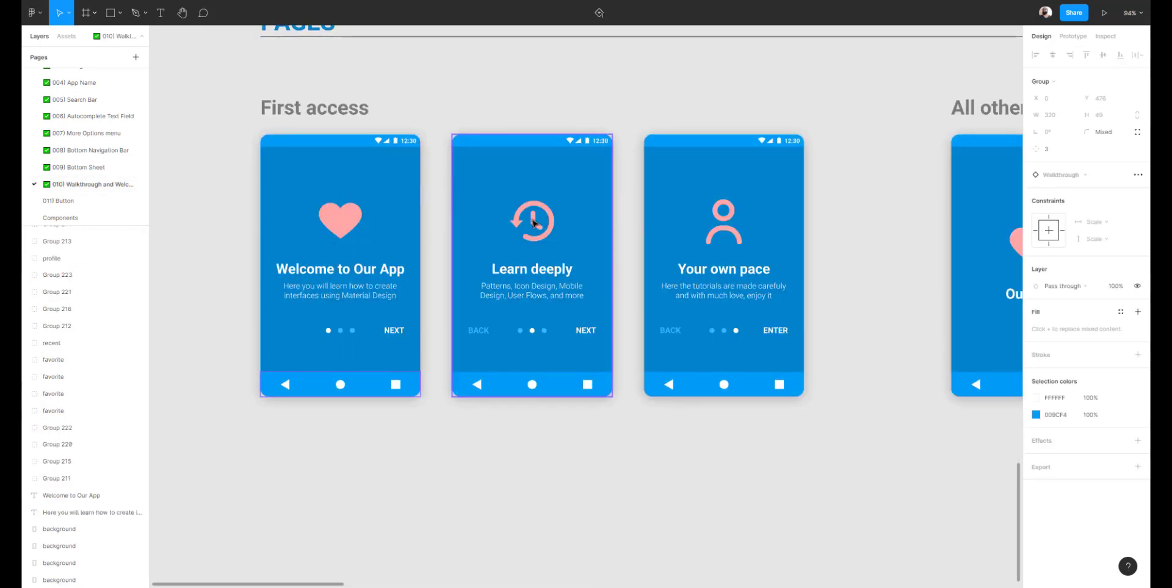
click(533, 224)
scroll(476, 268, down, 3)
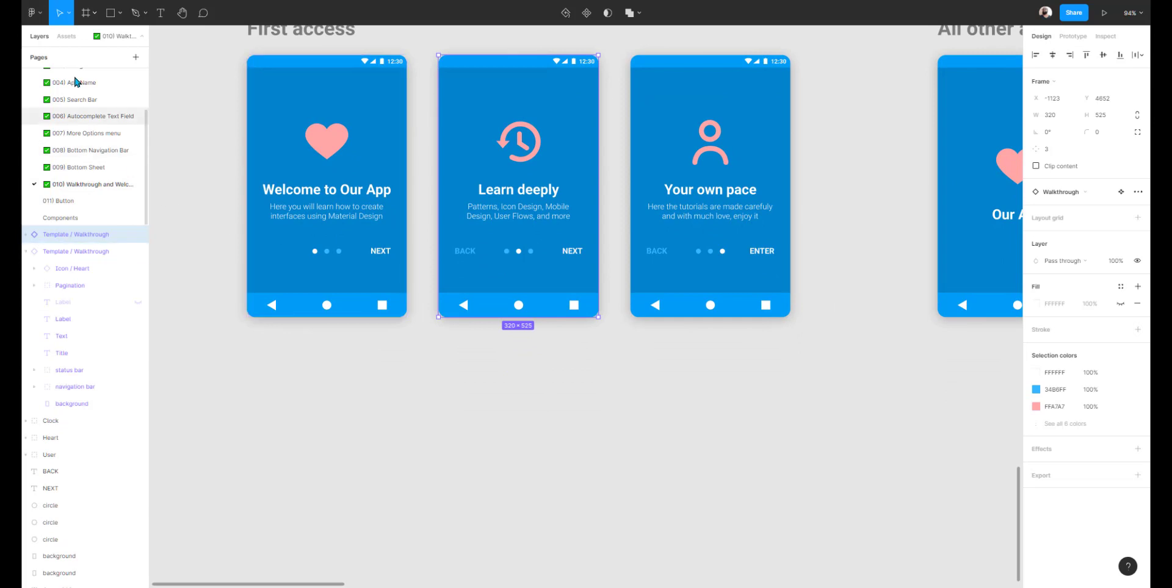
click(66, 36)
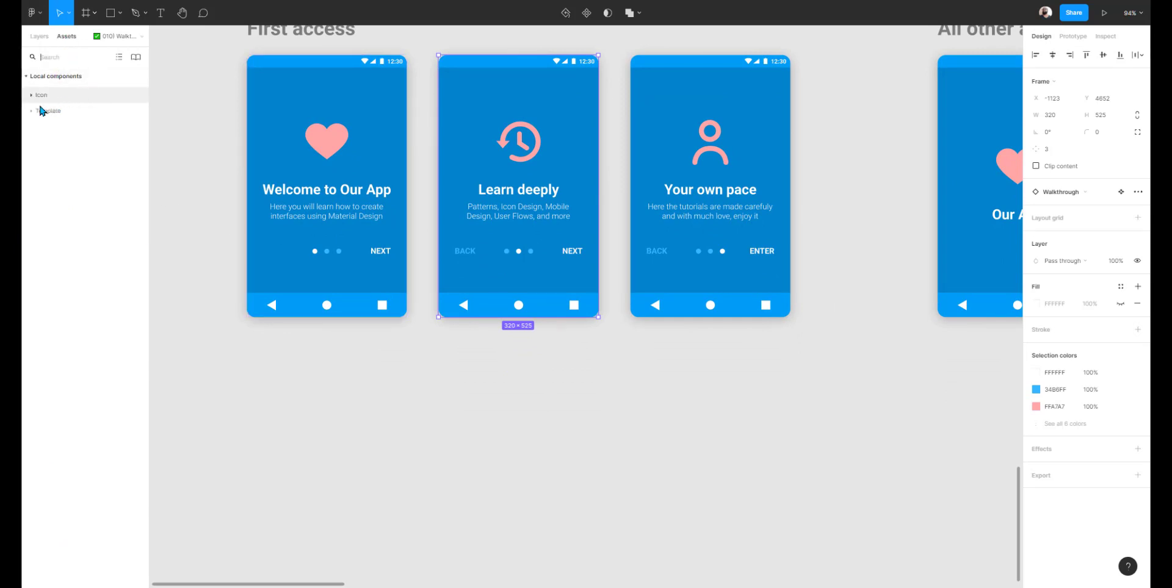
Go to the Walkthrough template's main component and examine the icon and template components around it.
click(31, 109)
key(Escape)
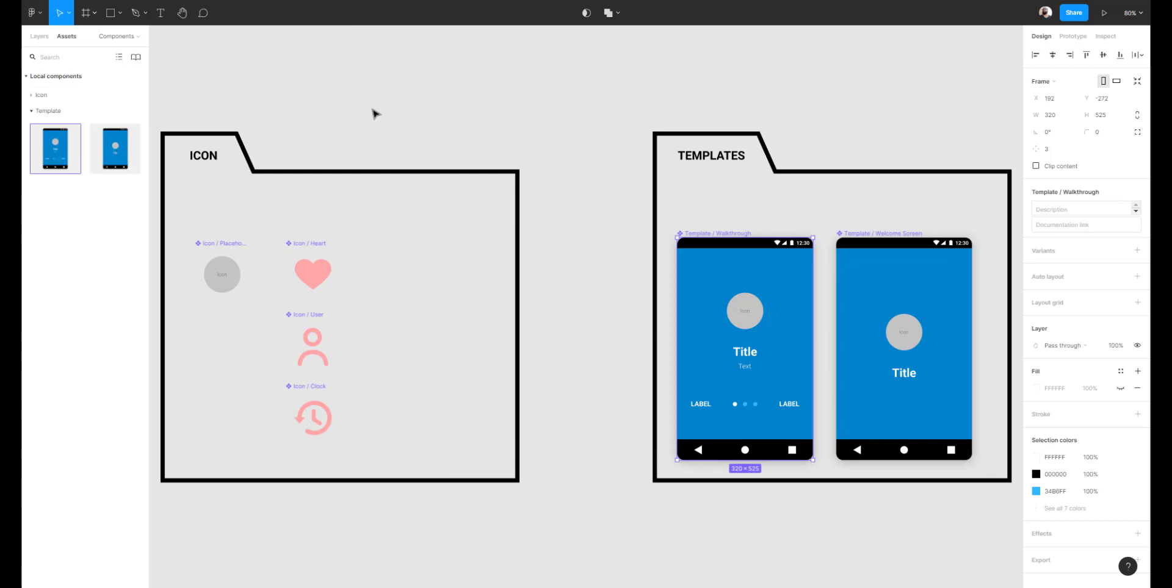
click(372, 110)
click(760, 286)
scroll(568, 214, down, 1)
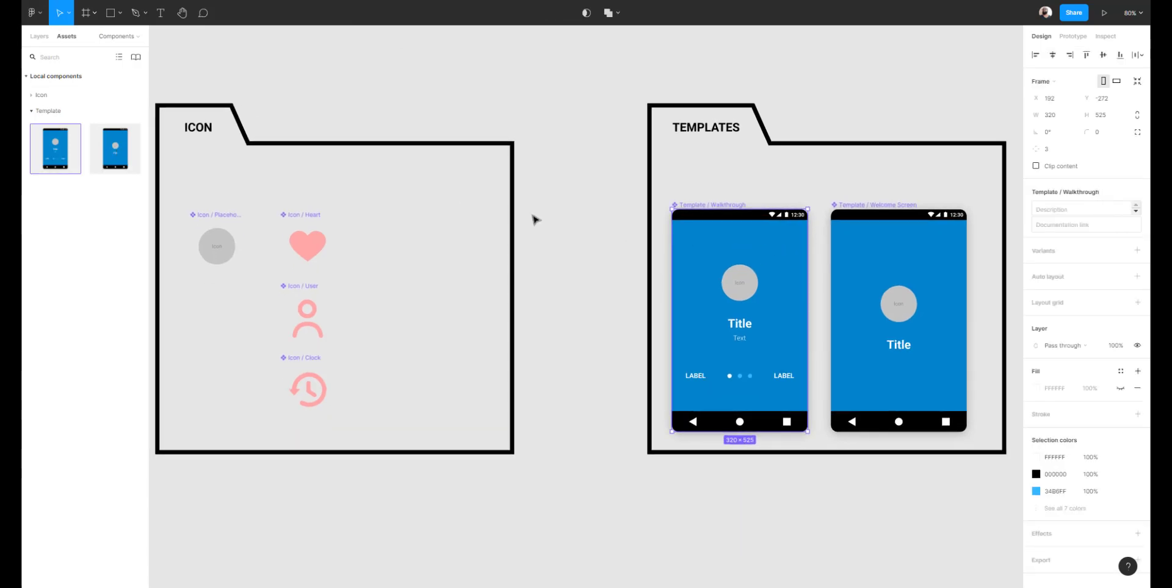
Open the page 011) Button from the file's page list.
click(41, 41)
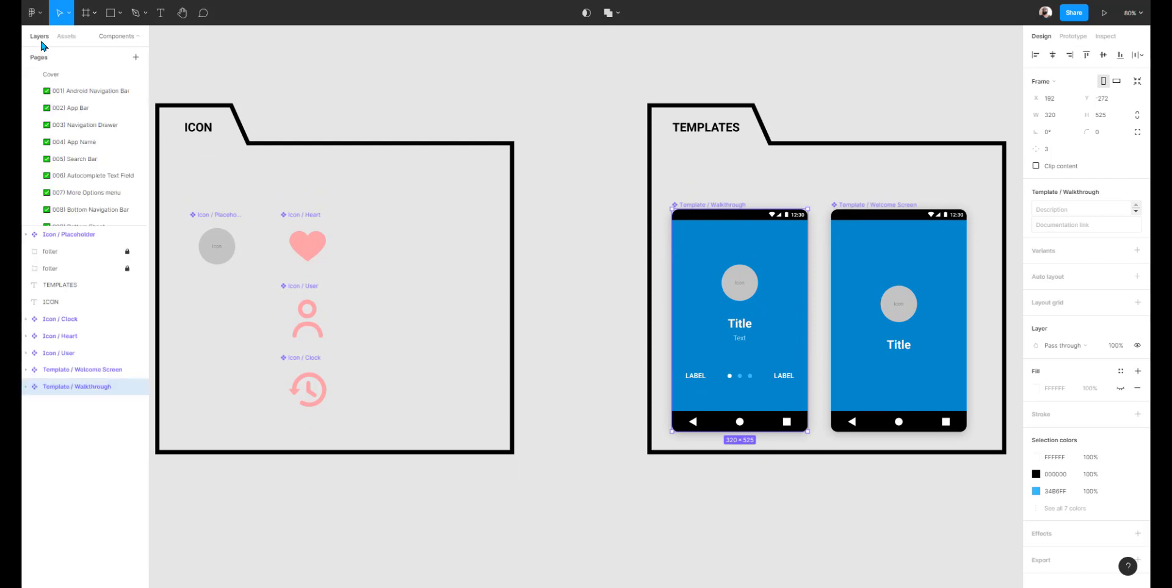
click(66, 37)
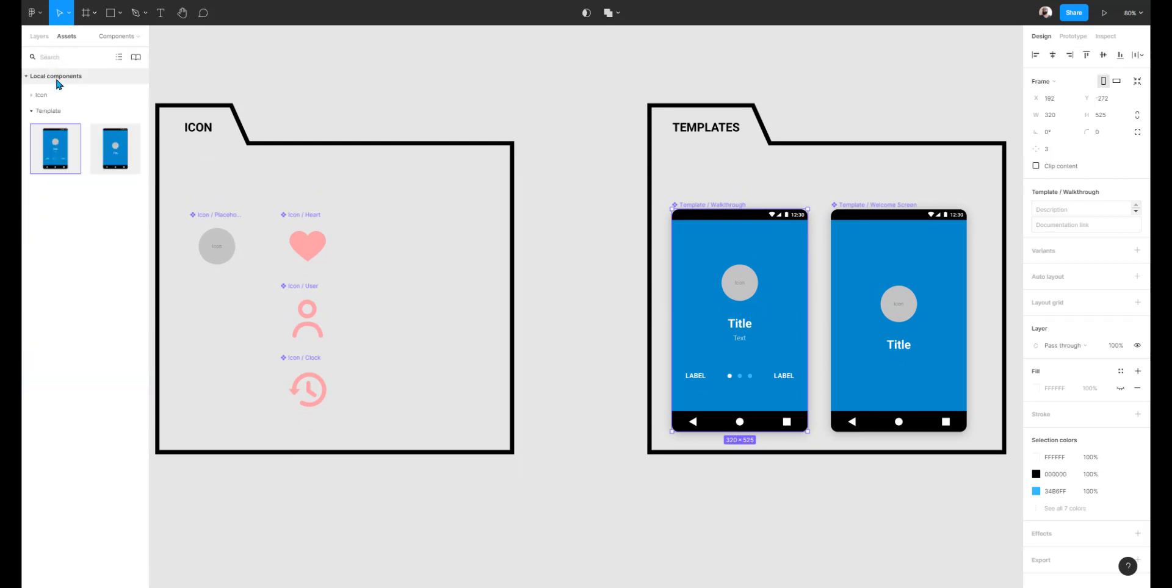
click(38, 37)
scroll(76, 153, down, 2)
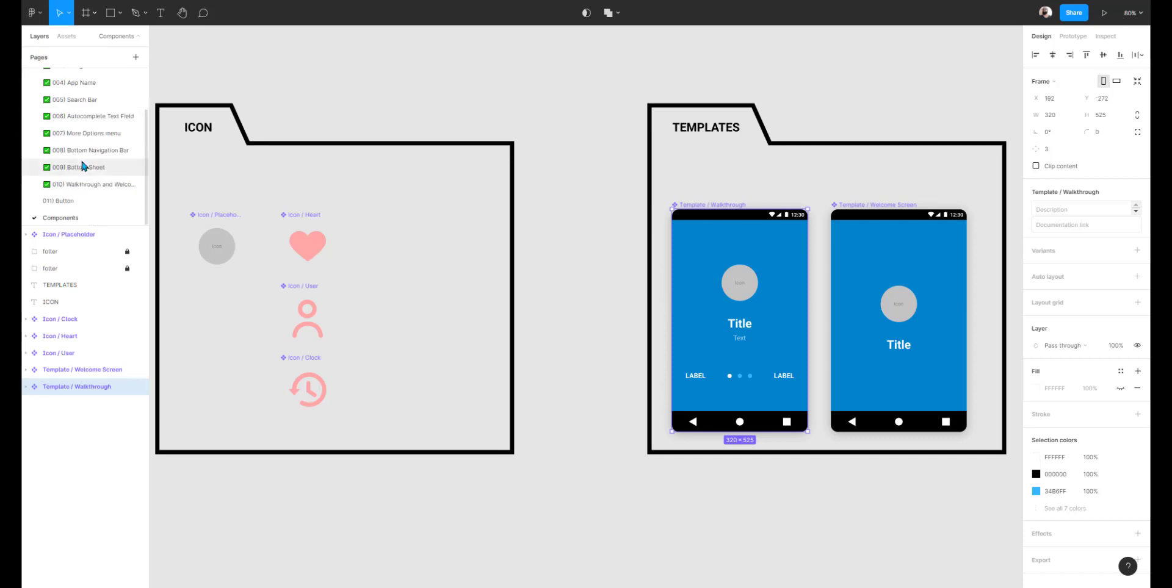
click(79, 200)
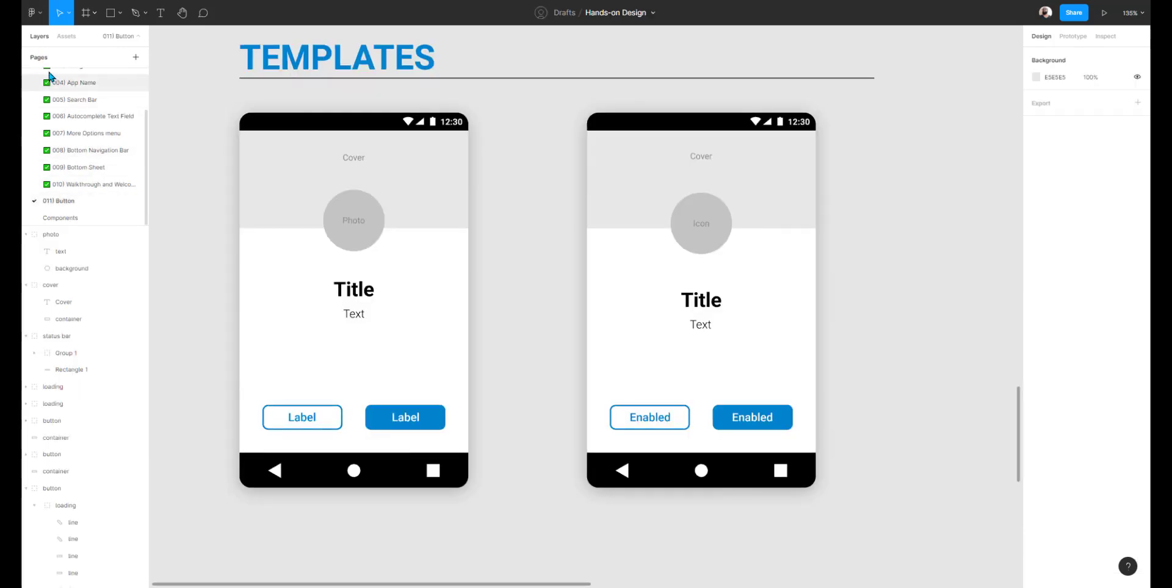
Insert an instance of the Walkthrough template component beside the second screen in the Templates section.
click(62, 38)
drag(53, 151, 904, 240)
drag(796, 297, 612, 328)
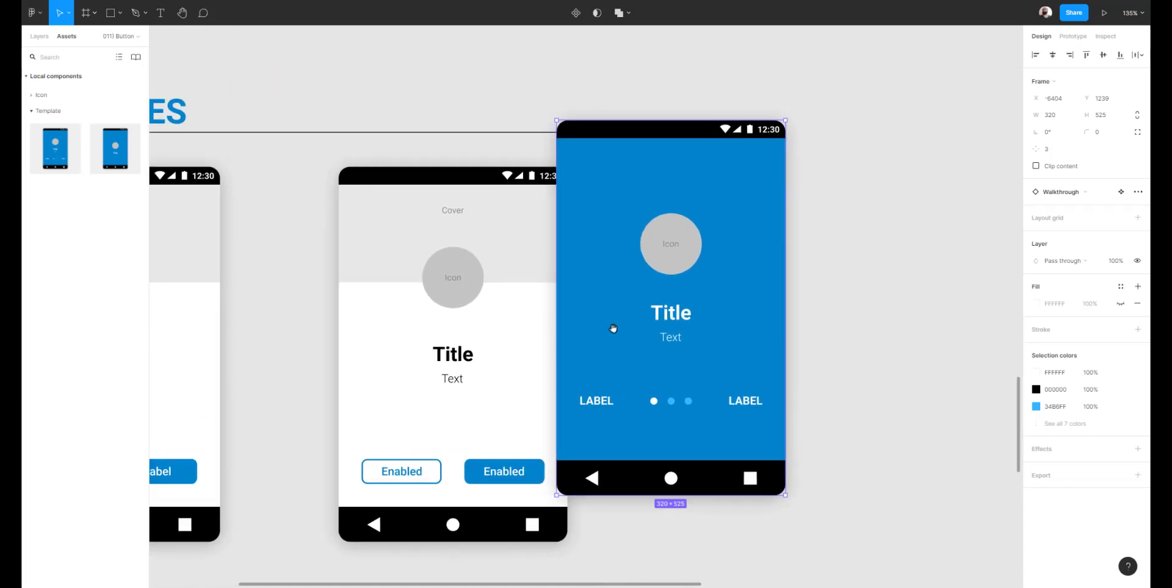
drag(675, 304, 761, 317)
Override the Walkthrough instance's texts: title ADFASDF, text ADFASFASDF, first label ADFASDF and second label ADSFASDFASDF.
double_click(756, 333)
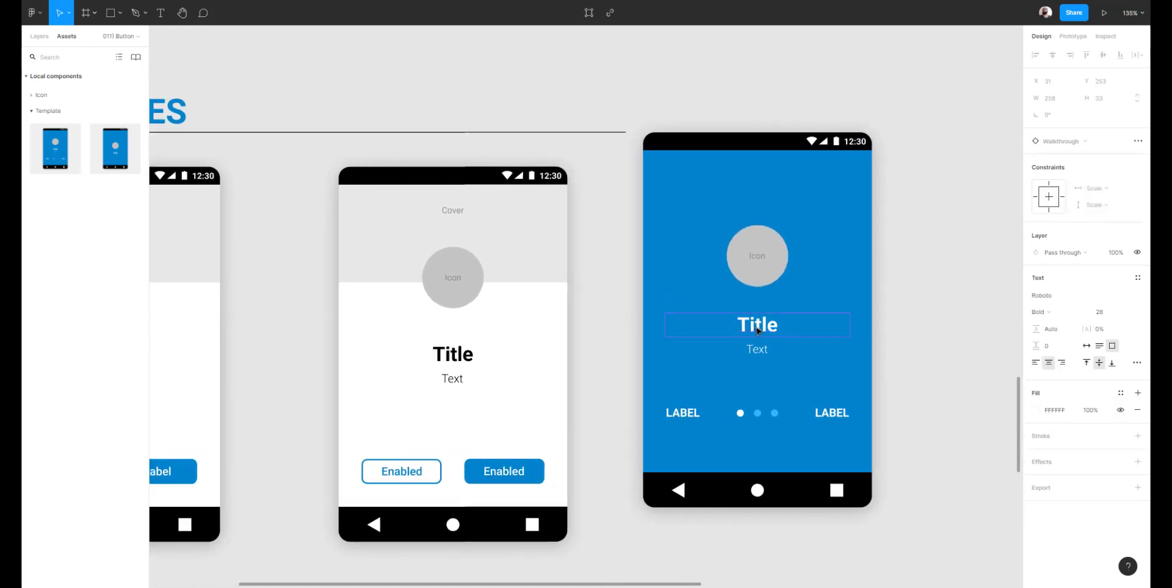
double_click(756, 331)
text(ADFASDF)
double_click(756, 349)
text(ADFA)
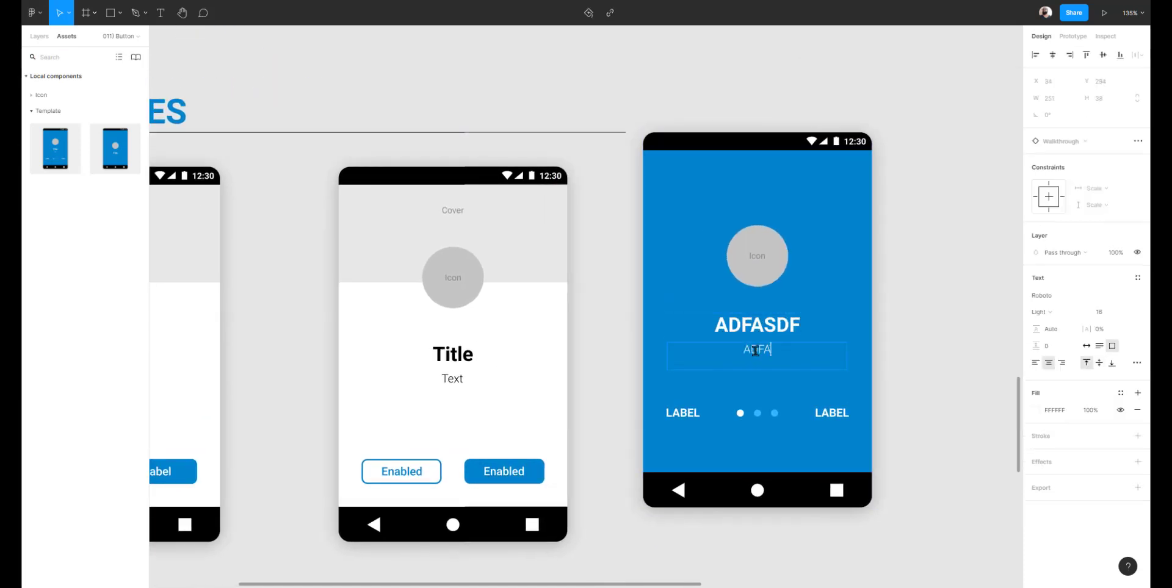
text(SFASDF)
double_click(683, 412)
text(ADFASDF)
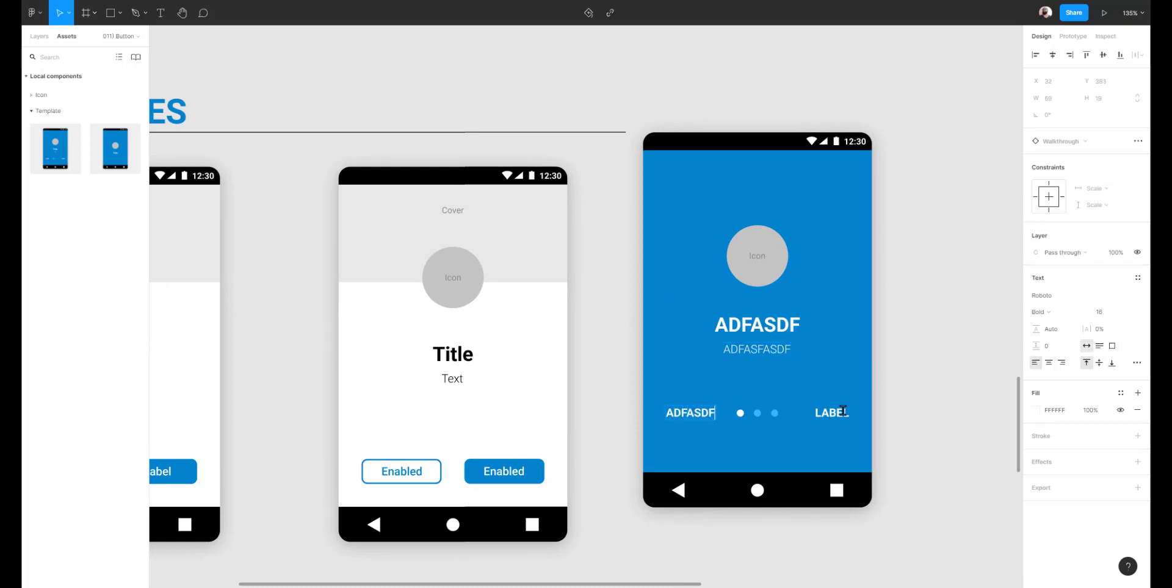
double_click(843, 411)
text(ADSFASDFASDF)
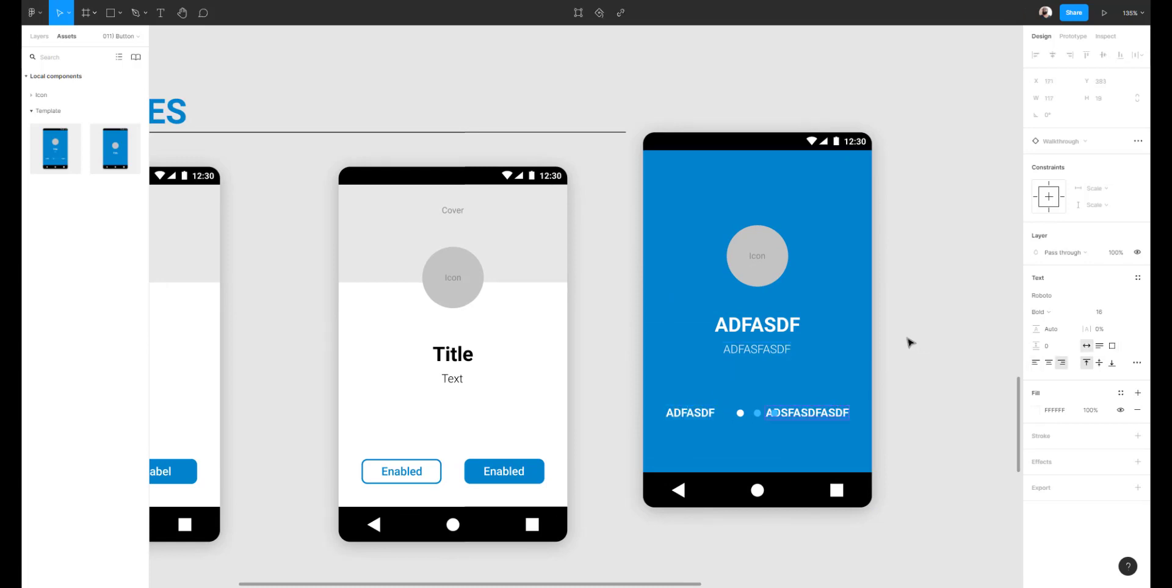
Reset all overrides on the Walkthrough instance and delete the instance from the Templates section.
click(910, 342)
click(791, 228)
click(1138, 192)
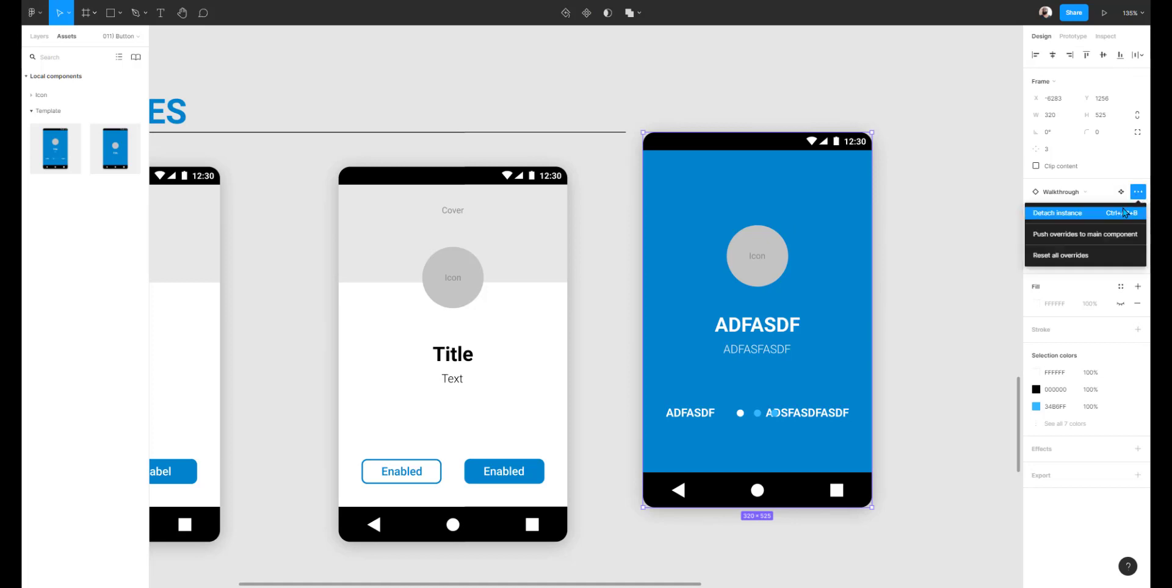
click(1104, 256)
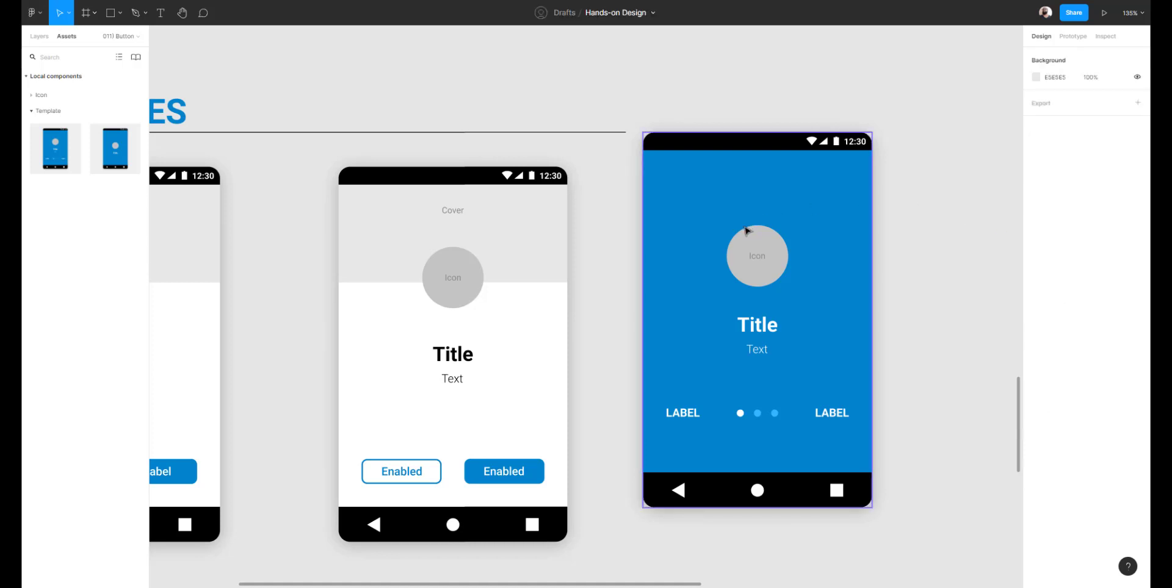
drag(745, 230, 772, 262)
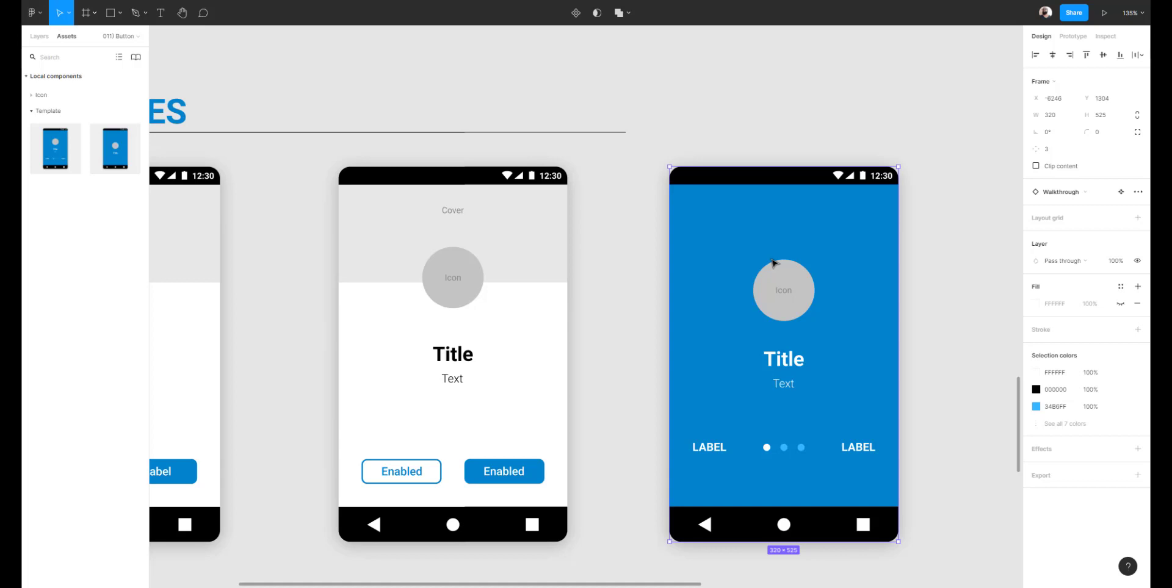
key(Delete)
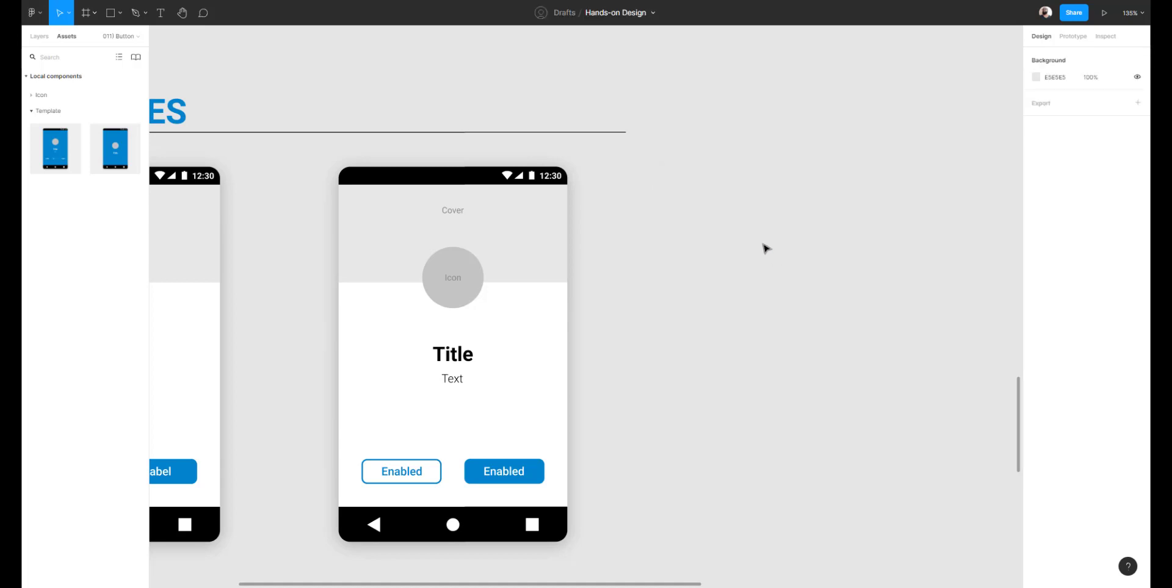
Group all elements of the second template screen, the one with the Icon placeholder and Enabled buttons.
scroll(757, 244, left, 2)
scroll(756, 244, down, 1)
scroll(732, 229, left, 3)
scroll(732, 229, down, 1)
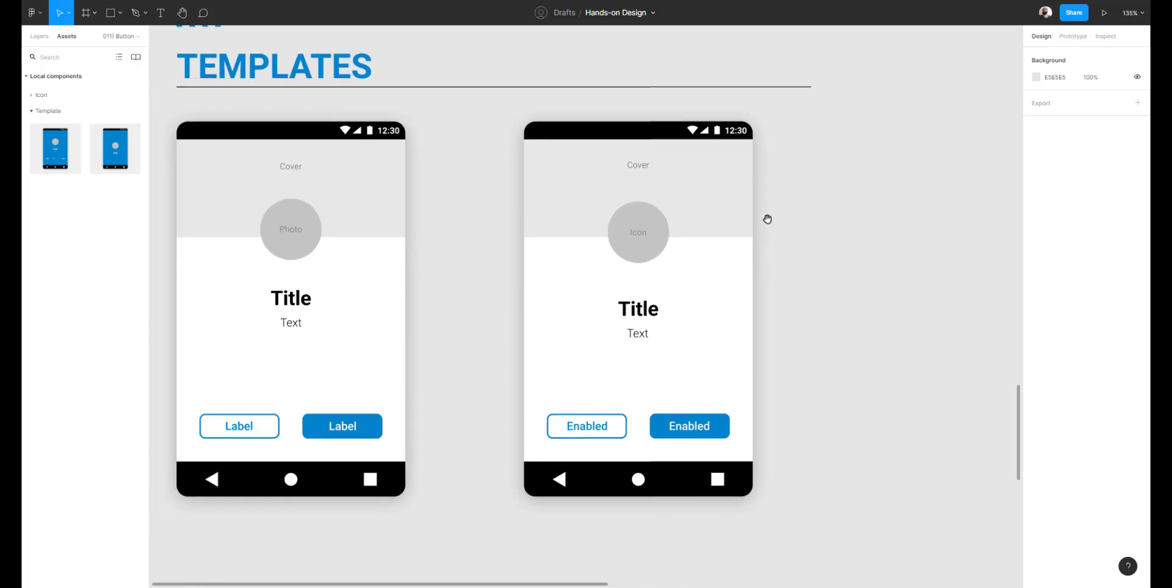
scroll(762, 212, down, 5)
scroll(762, 211, down, 4)
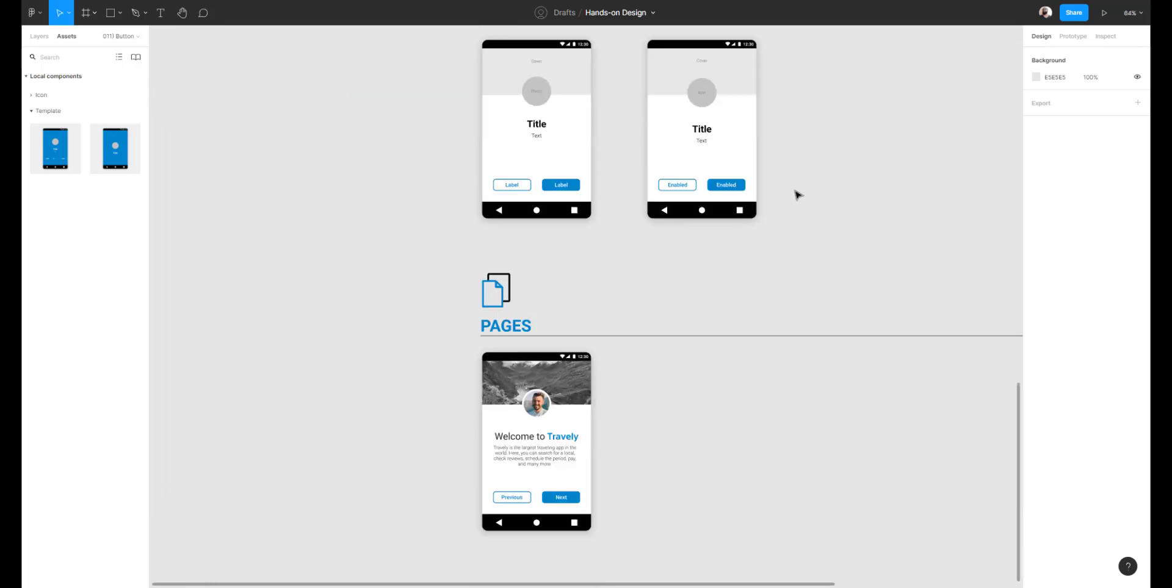
scroll(771, 220, right, 2)
scroll(772, 220, up, 1)
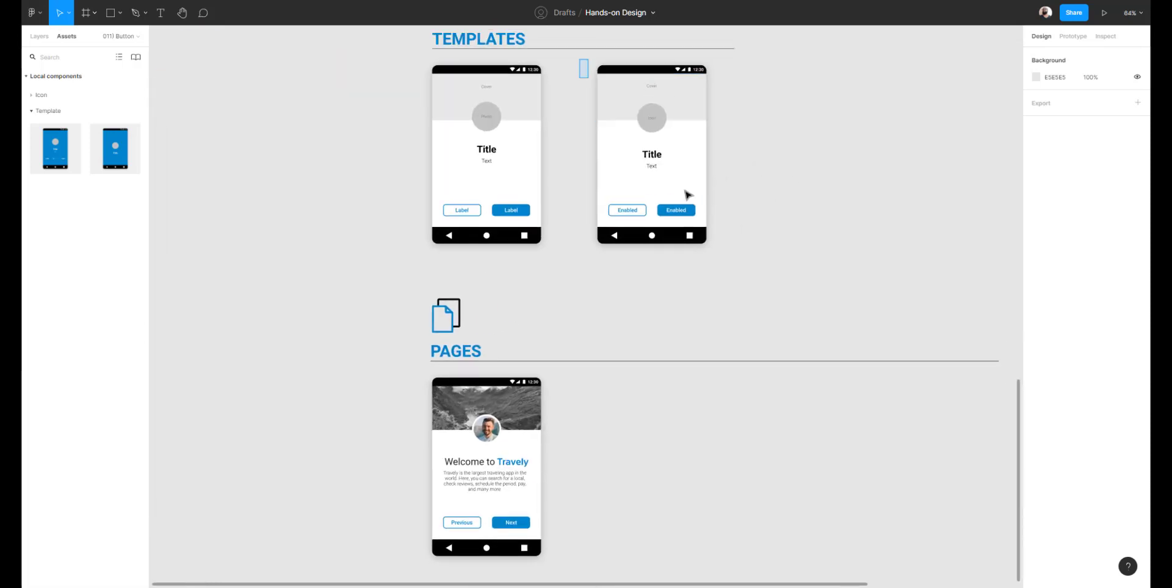
drag(580, 60, 816, 287)
scroll(749, 277, right, 2)
scroll(748, 277, up, 1)
scroll(742, 305, right, 2)
scroll(741, 306, up, 3)
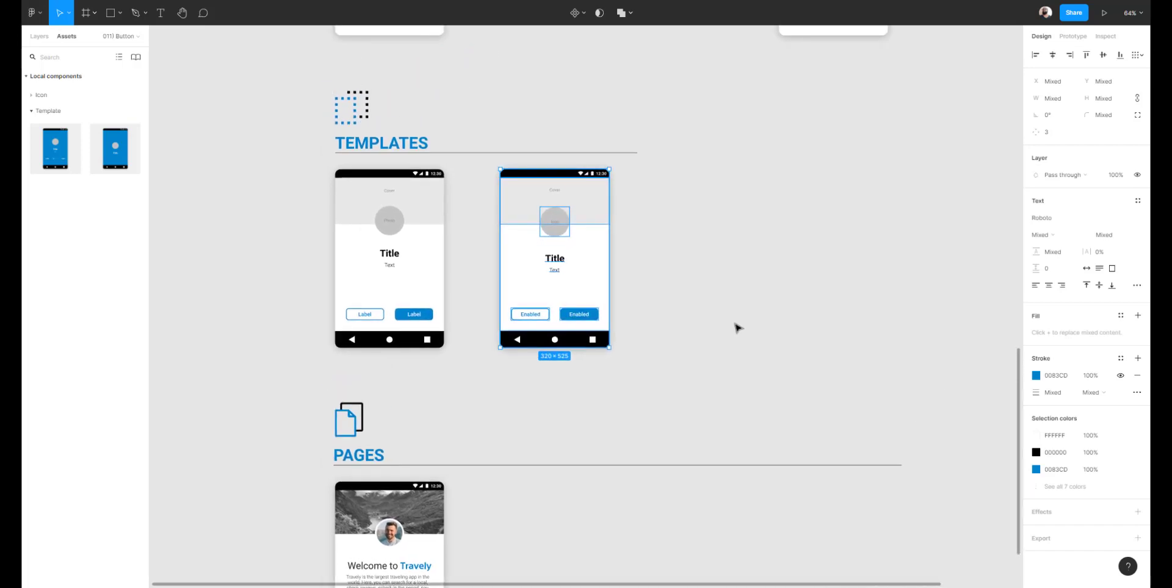
key(ctrl+g)
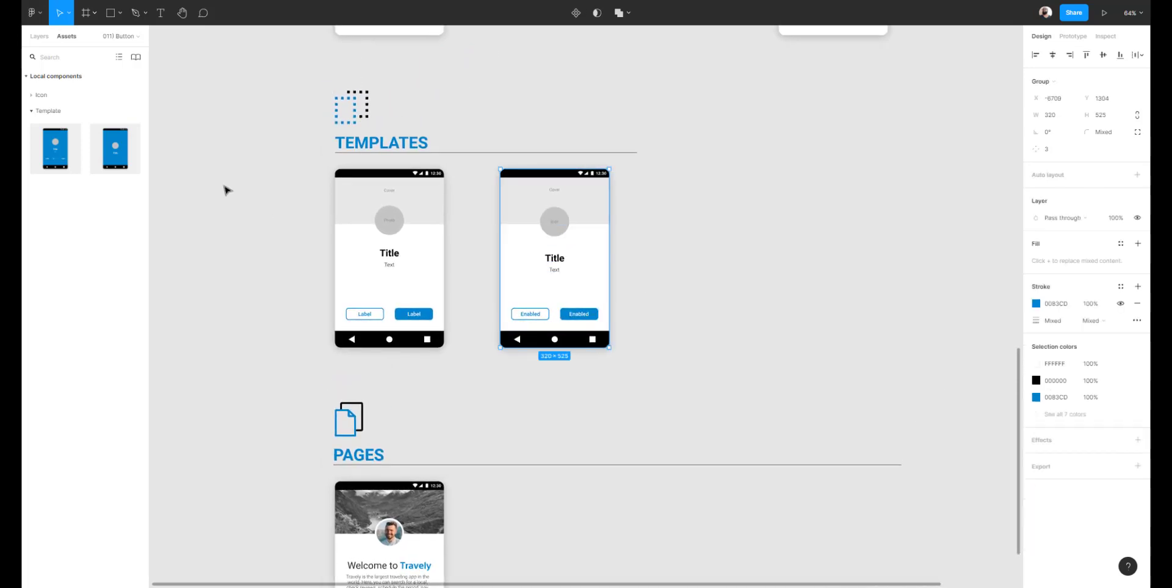
Rename the second template screen's group to "page".
click(39, 36)
click(630, 225)
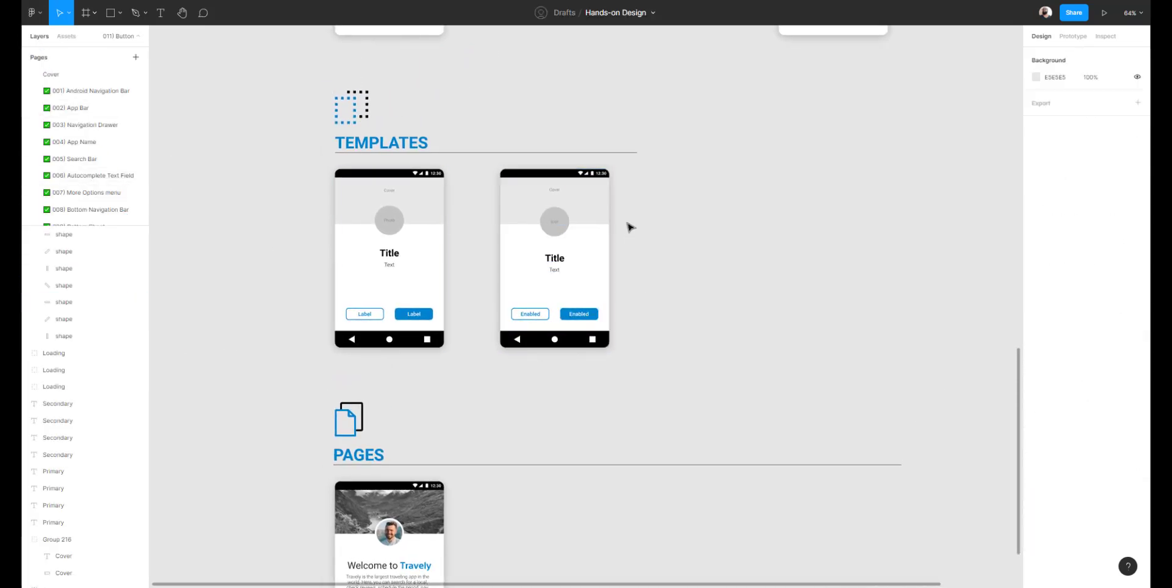
click(543, 239)
double_click(64, 234)
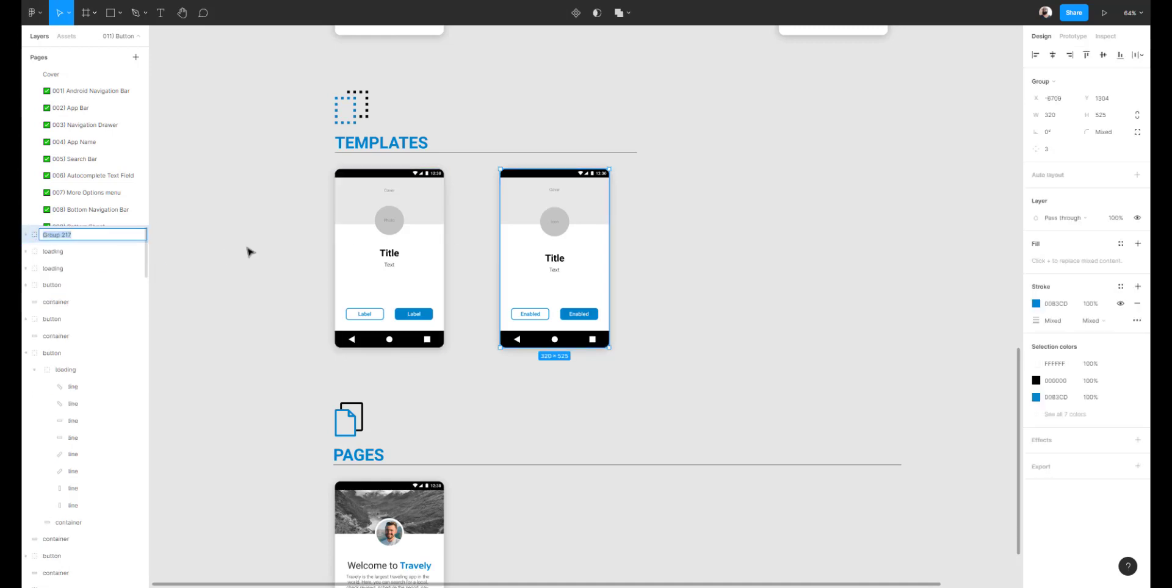
text(p)
key(BackSpace)
key(BackSpace)
key(Return)
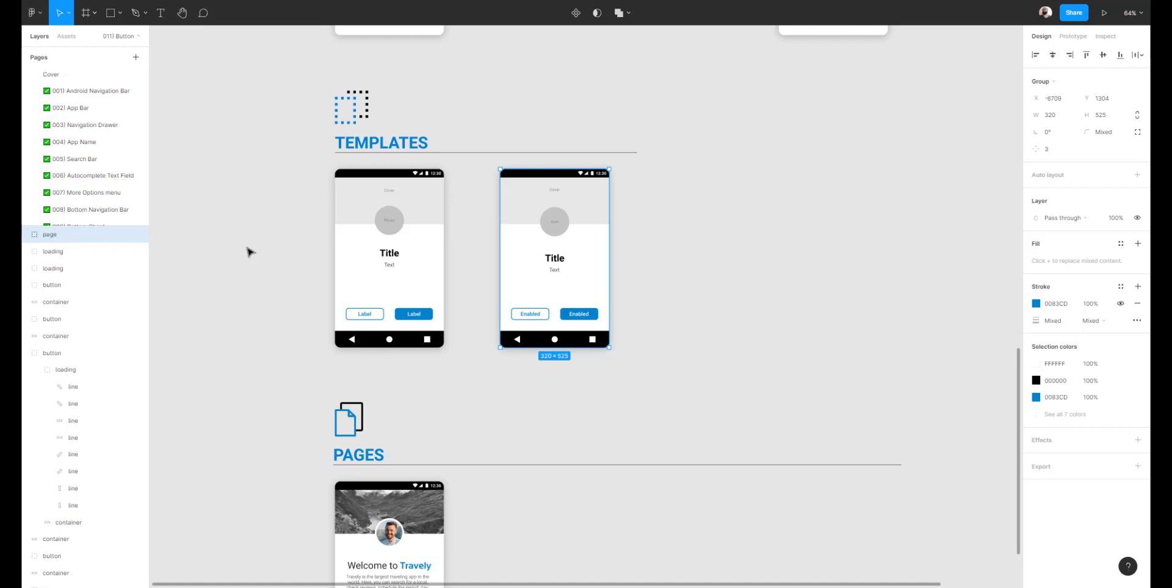
Move the "page" group horizontally to X -5890, in line with the second column of screens in the sections above.
click(713, 201)
drag(712, 201, 622, 236)
drag(426, 259, 705, 266)
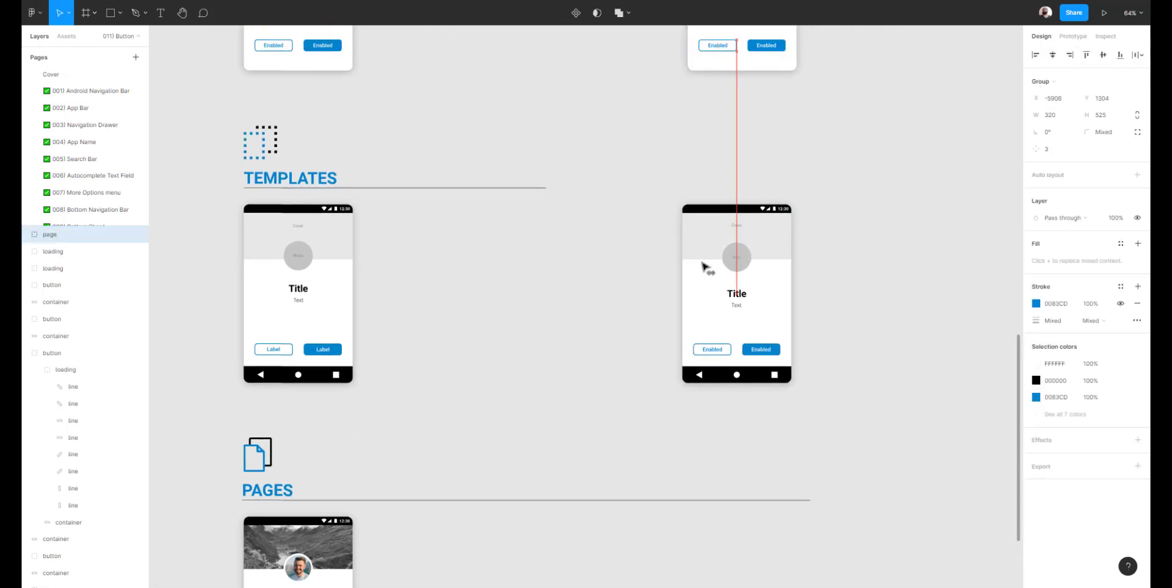
scroll(698, 265, up, 8)
scroll(697, 265, up, 5)
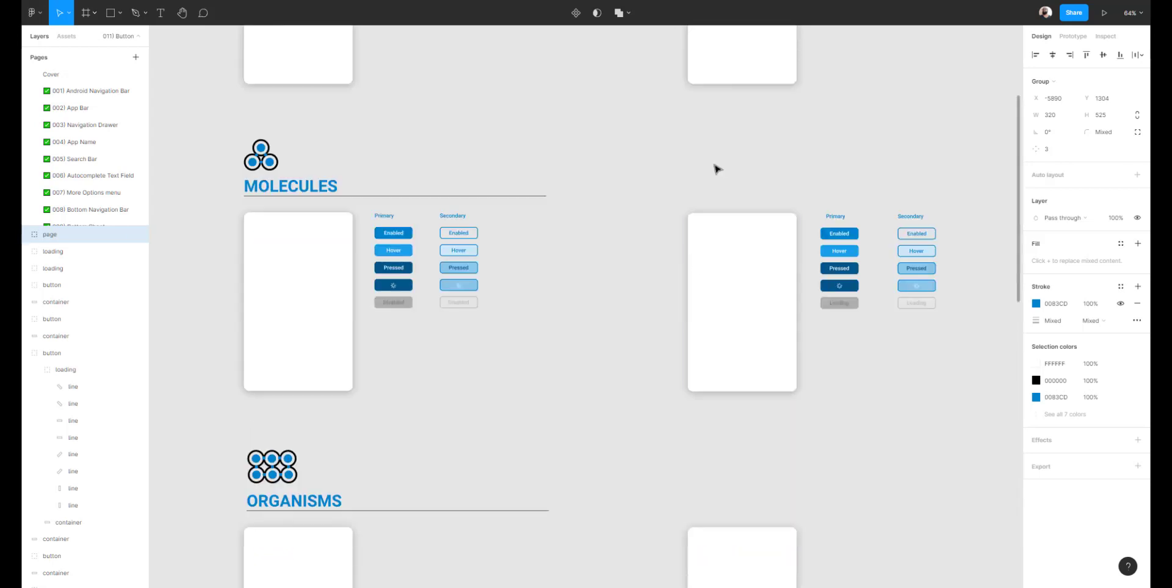
scroll(704, 264, down, 9)
scroll(705, 263, down, 3)
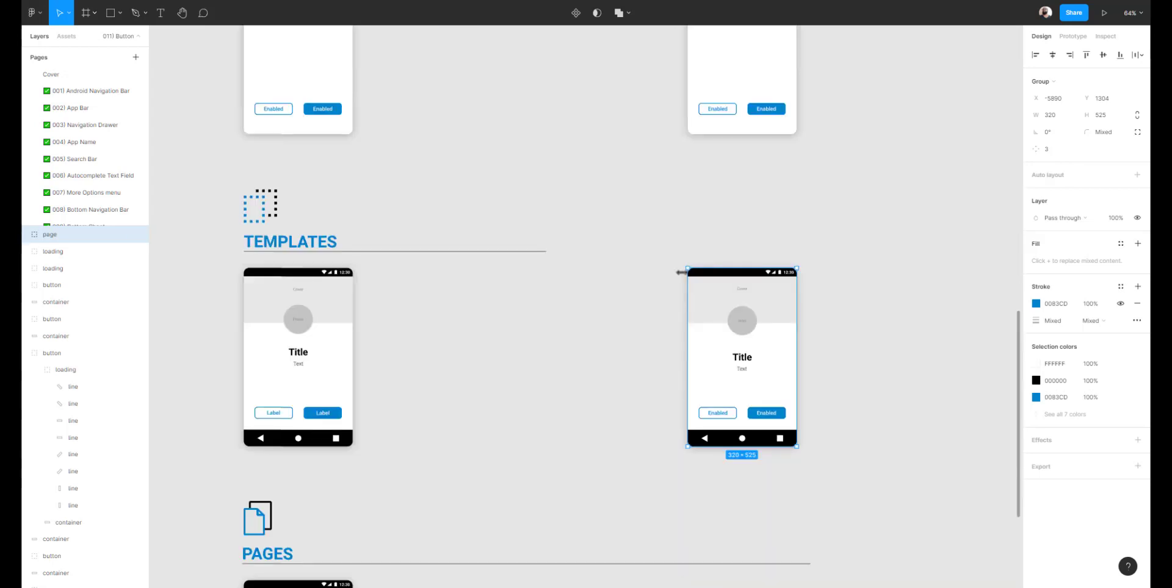
Examine the Pages section and the primary and secondary button states in the second Molecules column.
click(574, 365)
drag(573, 366, 504, 157)
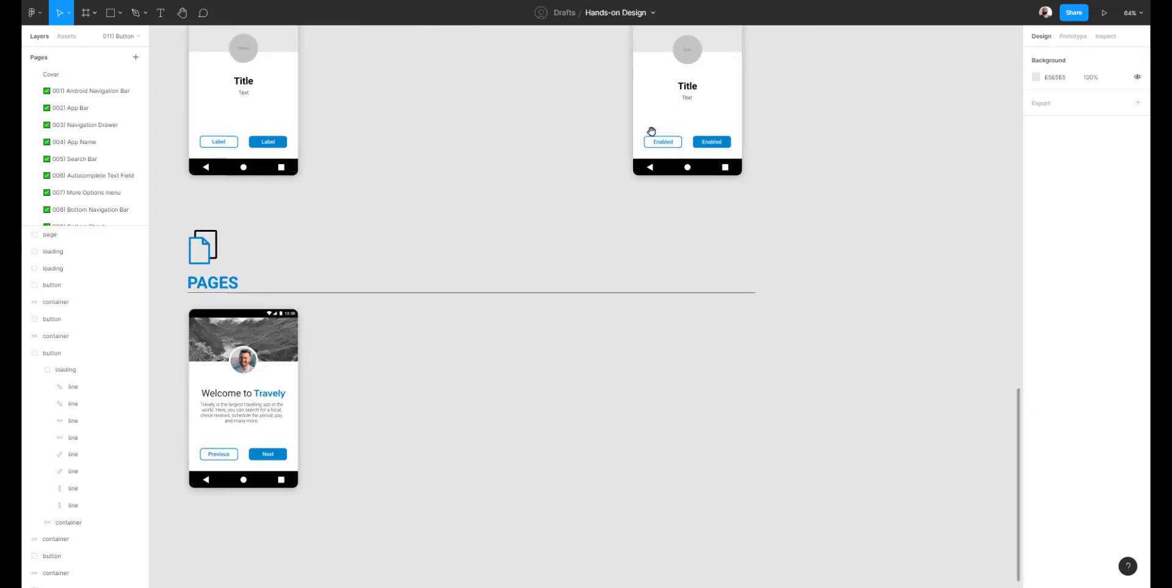
drag(651, 131, 522, 310)
scroll(673, 221, up, 10)
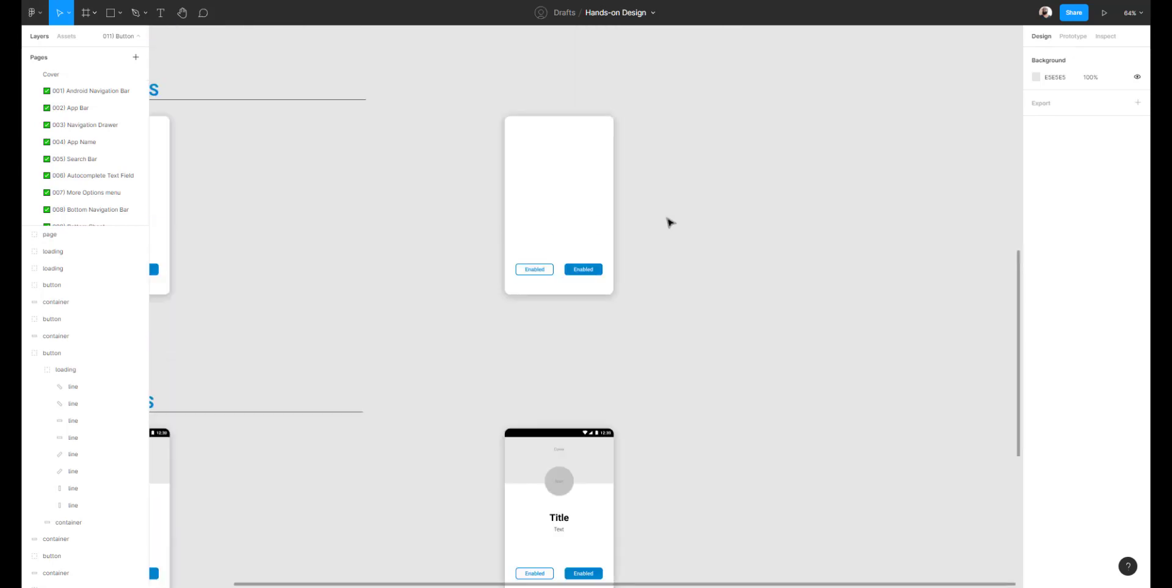
drag(667, 227, 589, 202)
scroll(590, 248, up, 4)
scroll(572, 238, up, 4)
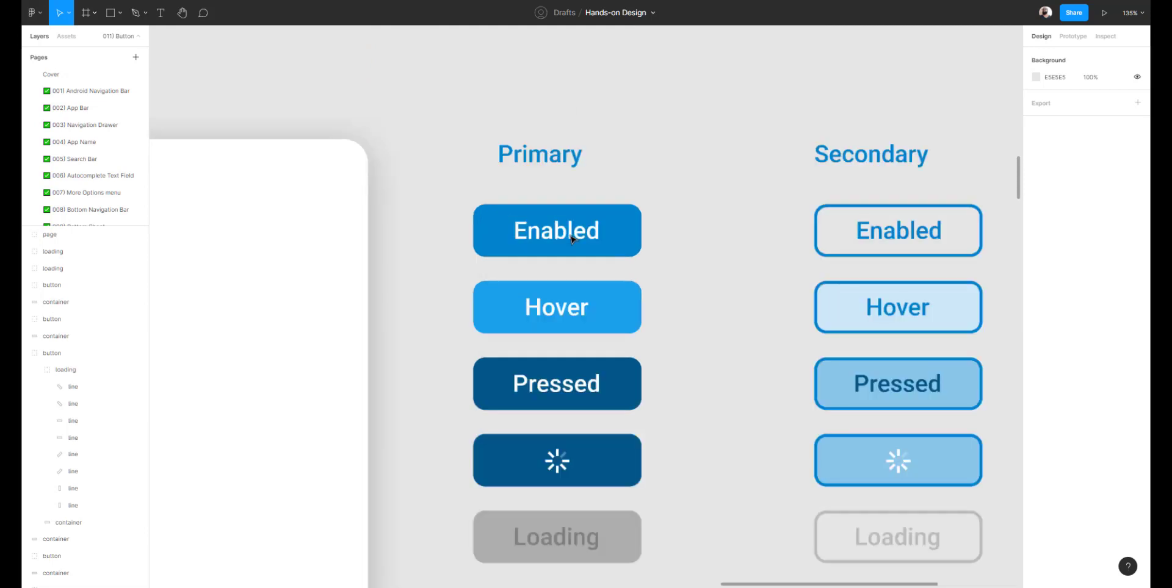
scroll(573, 238, down, 4)
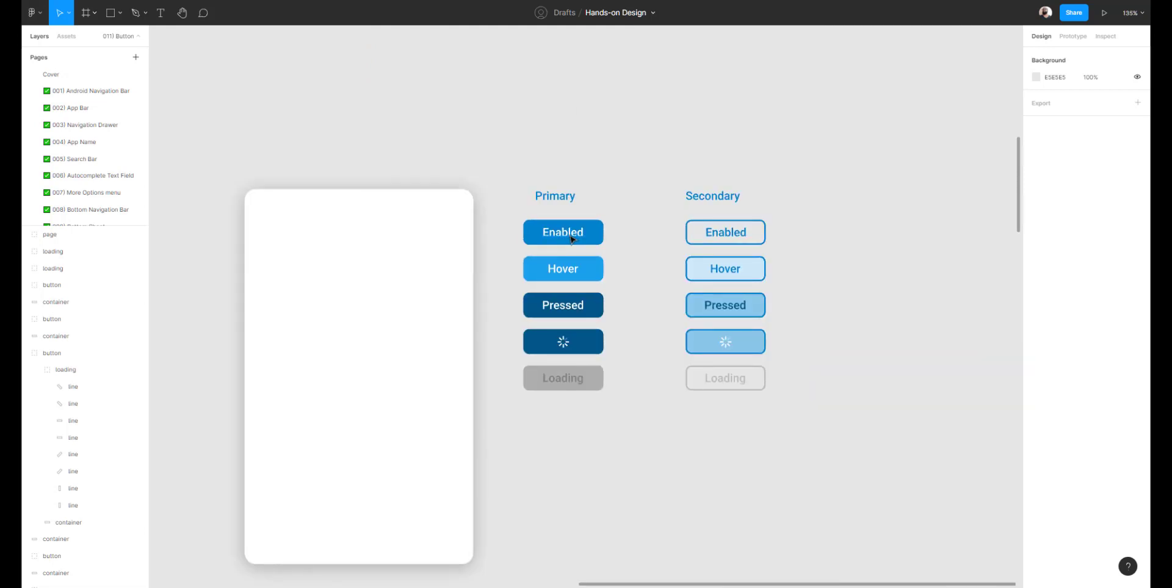
scroll(573, 238, up, 4)
scroll(672, 238, right, 3)
scroll(589, 202, down, 1)
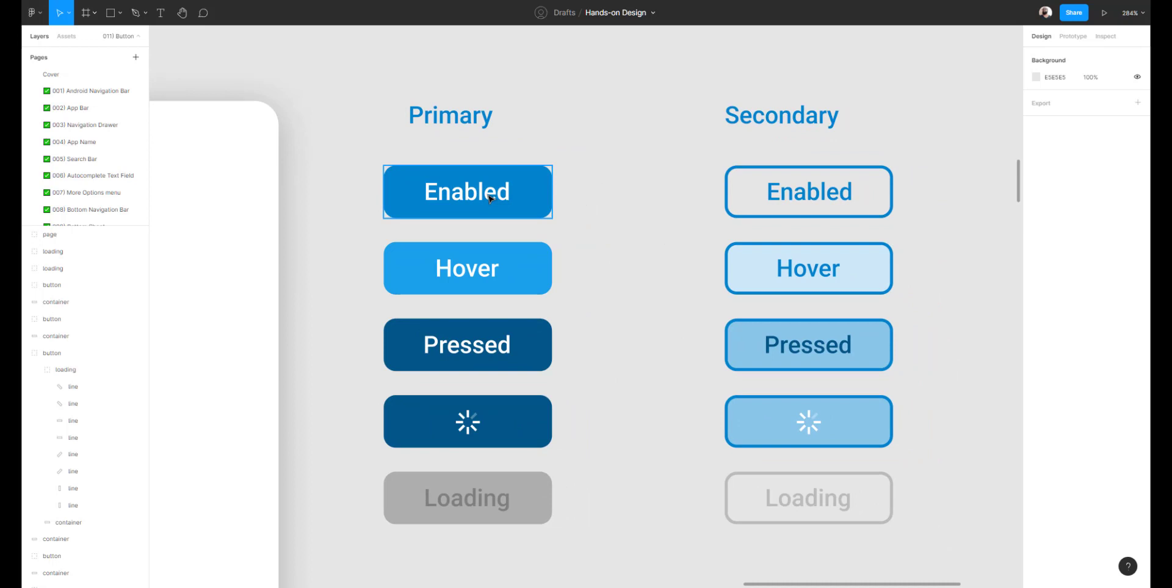
Select the primary Enabled button in the second Molecules column and examine its layer group.
click(418, 201)
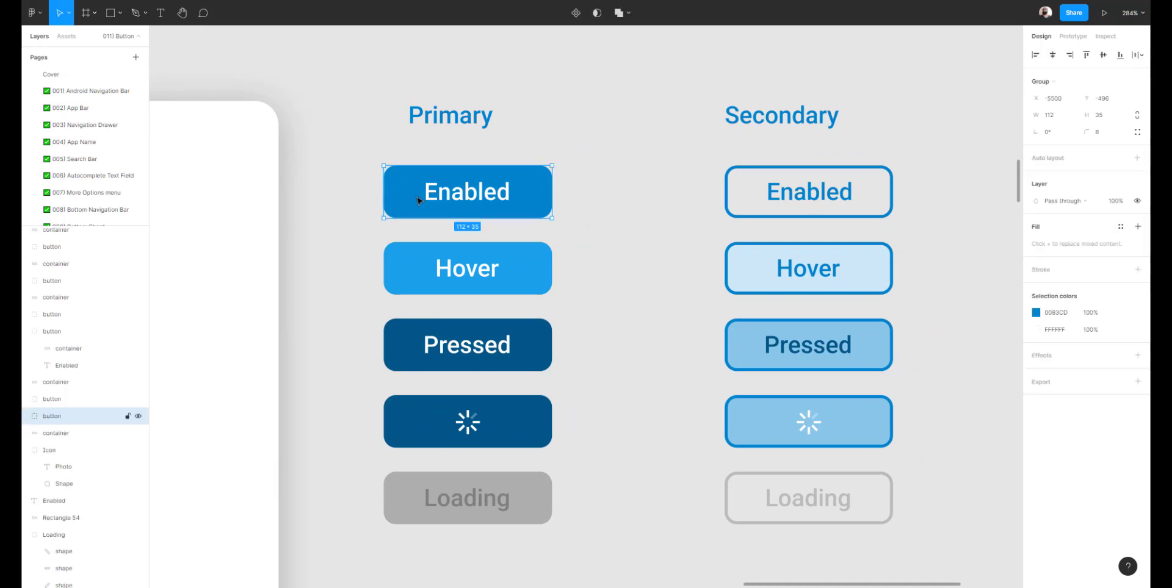
click(27, 416)
click(26, 417)
Examine the local component assets with the Icon and Template groups expanded.
click(67, 37)
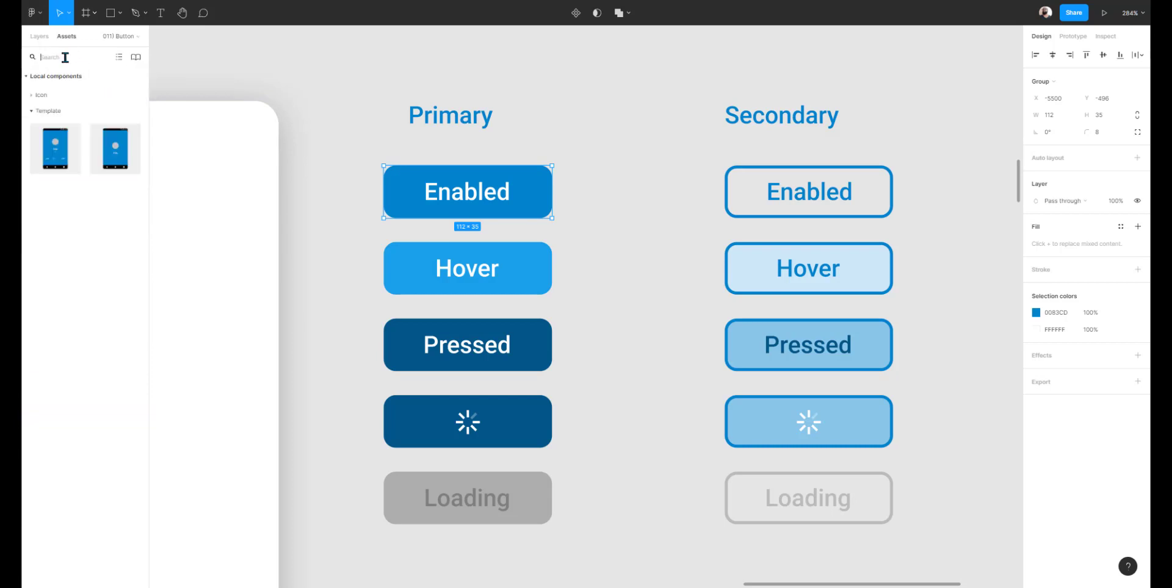
click(34, 109)
key(Escape)
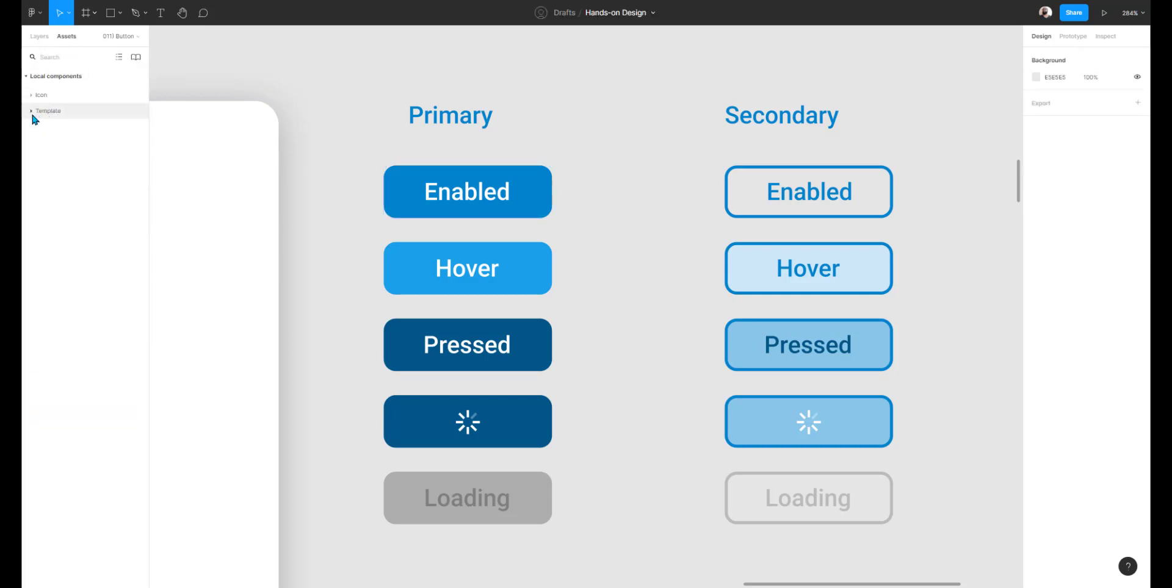
click(36, 111)
click(31, 95)
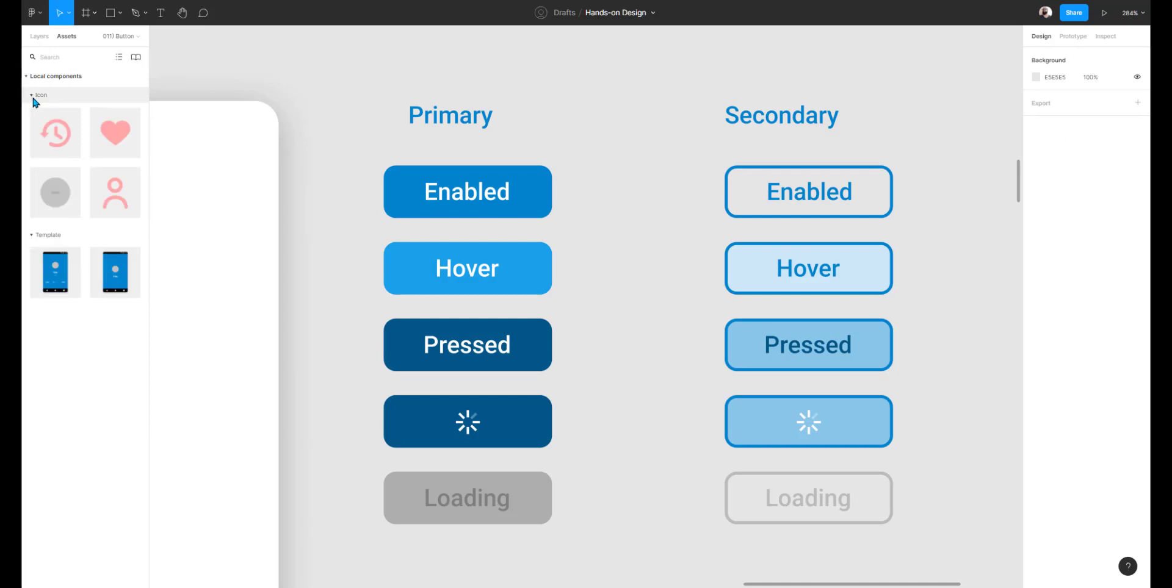
Collapse the Icon and Template groups in the local component assets.
click(40, 97)
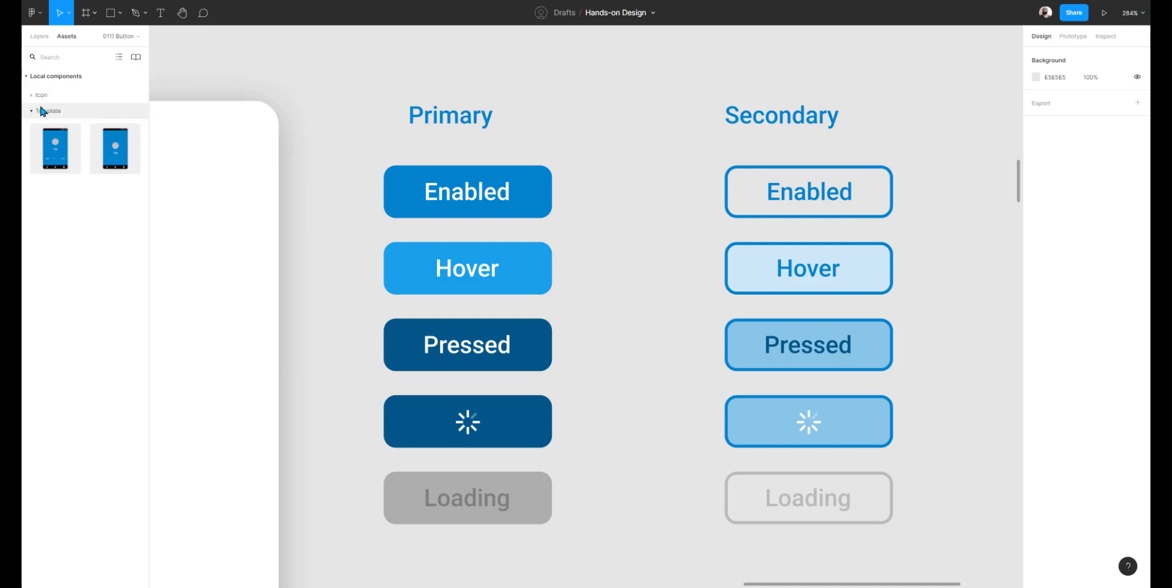
click(34, 113)
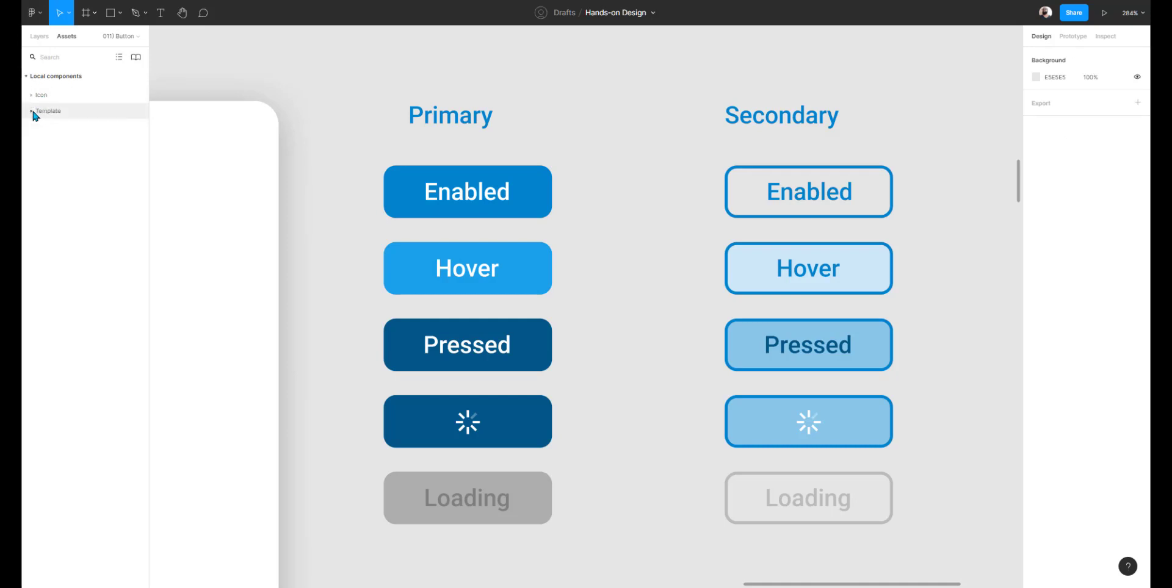
Rename the primary Enabled button's group as "button / primary / enabled" and copy that name for reuse.
click(429, 186)
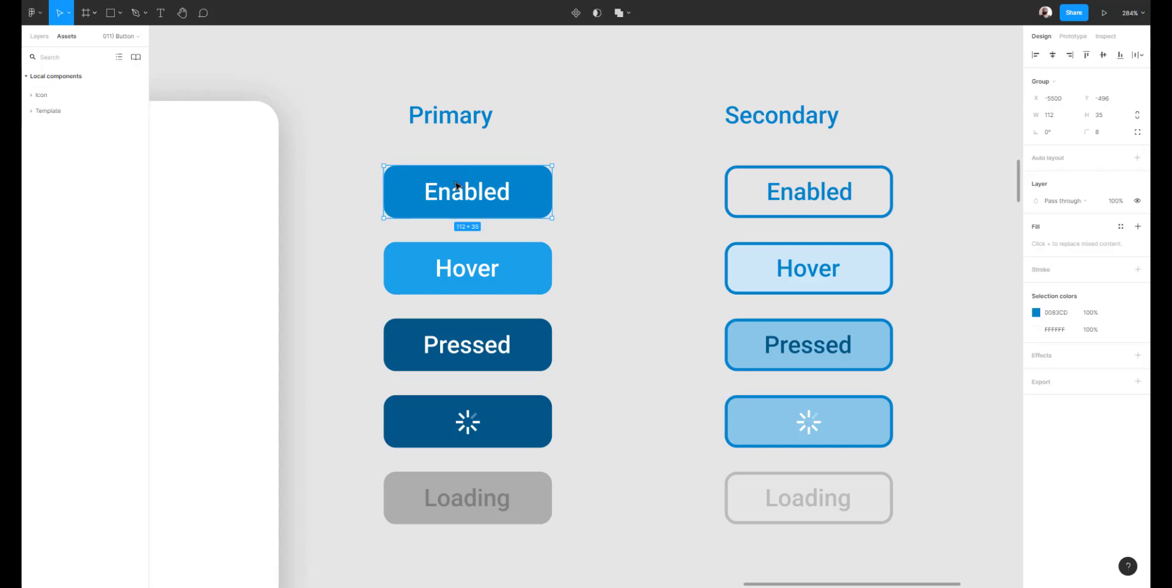
click(39, 36)
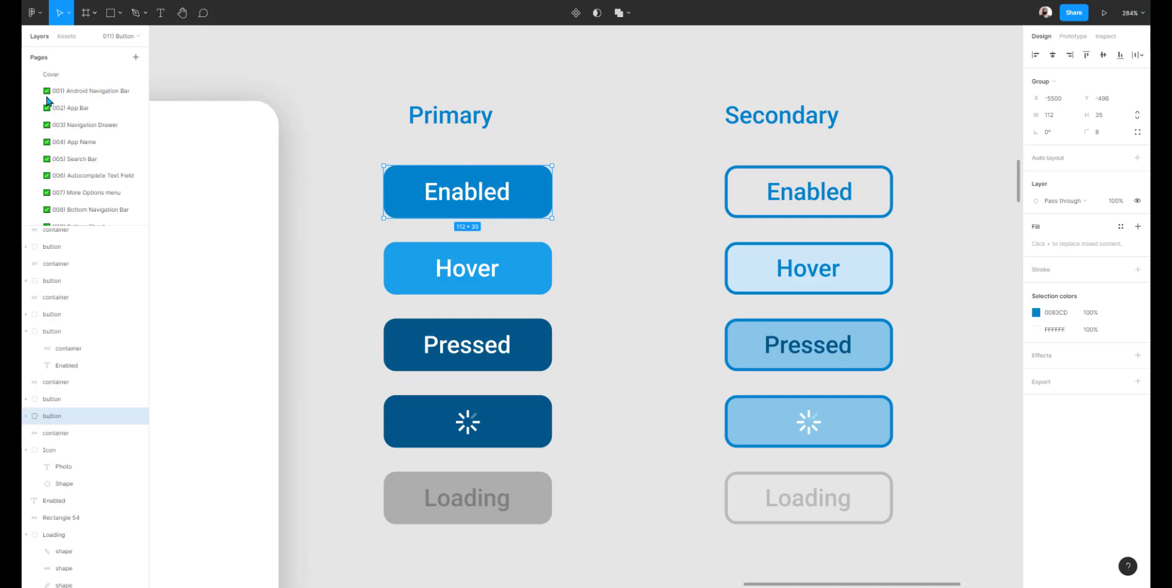
double_click(58, 418)
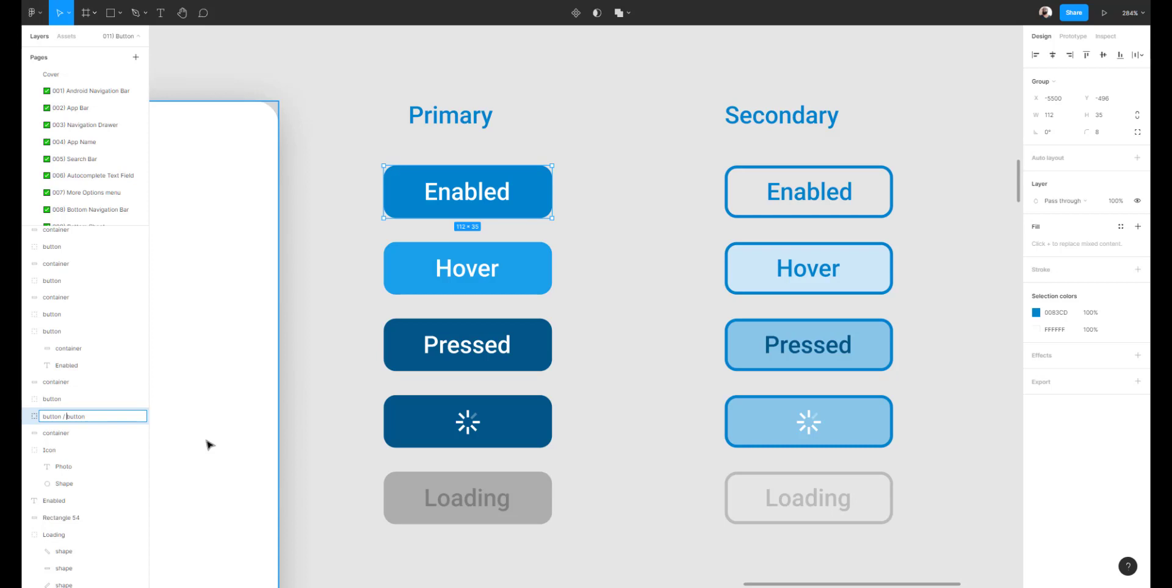
key(ctrl+shift+Left)
text(primary / enabled)
key(ctrl+a)
click(127, 415)
drag(127, 420, 31, 417)
key(ctrl+c)
Rename the primary Hover button's group as "button / primary / hover", based on the copied name.
click(433, 273)
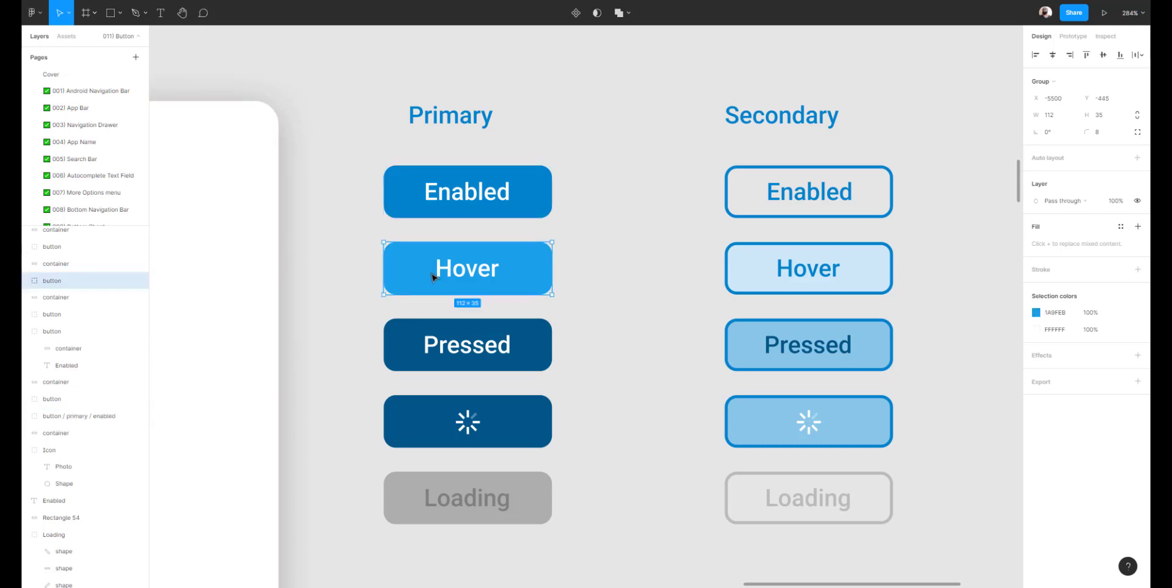
double_click(61, 284)
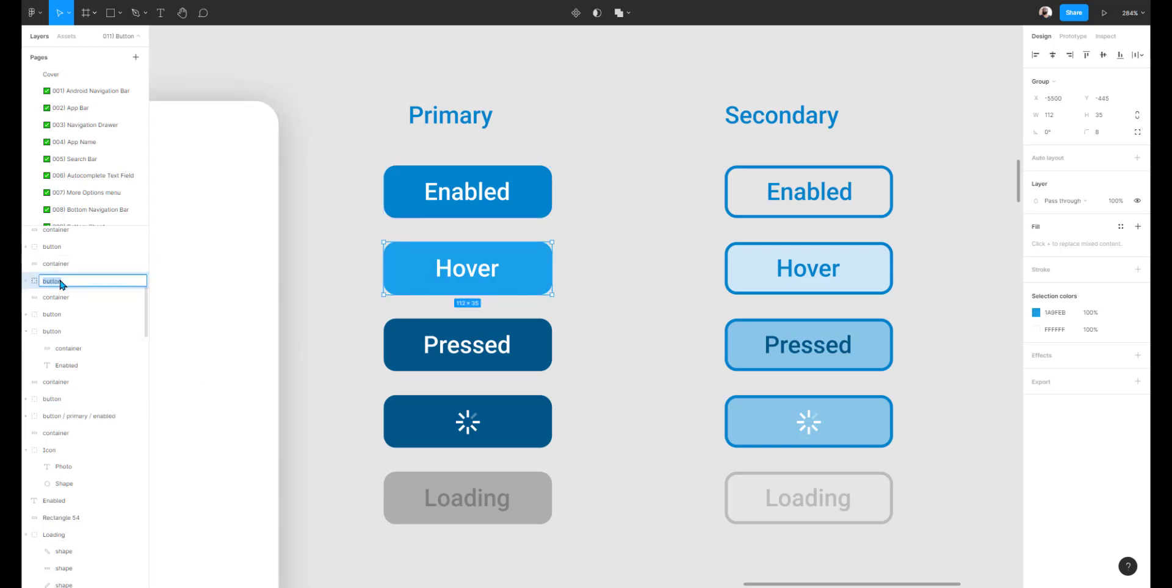
key(ctrl+v)
double_click(105, 282)
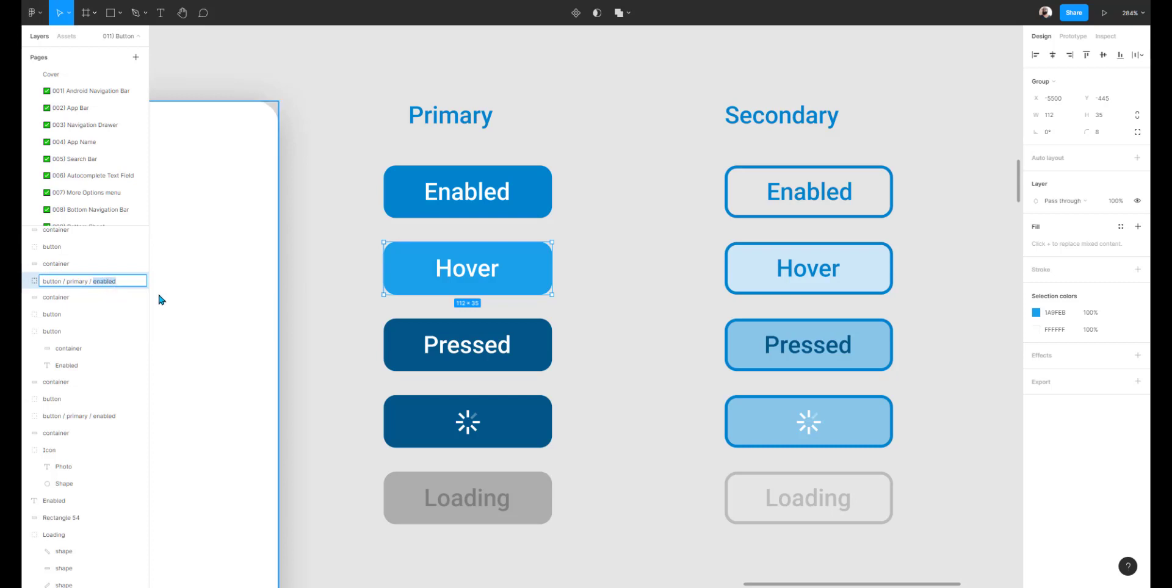
text(hover)
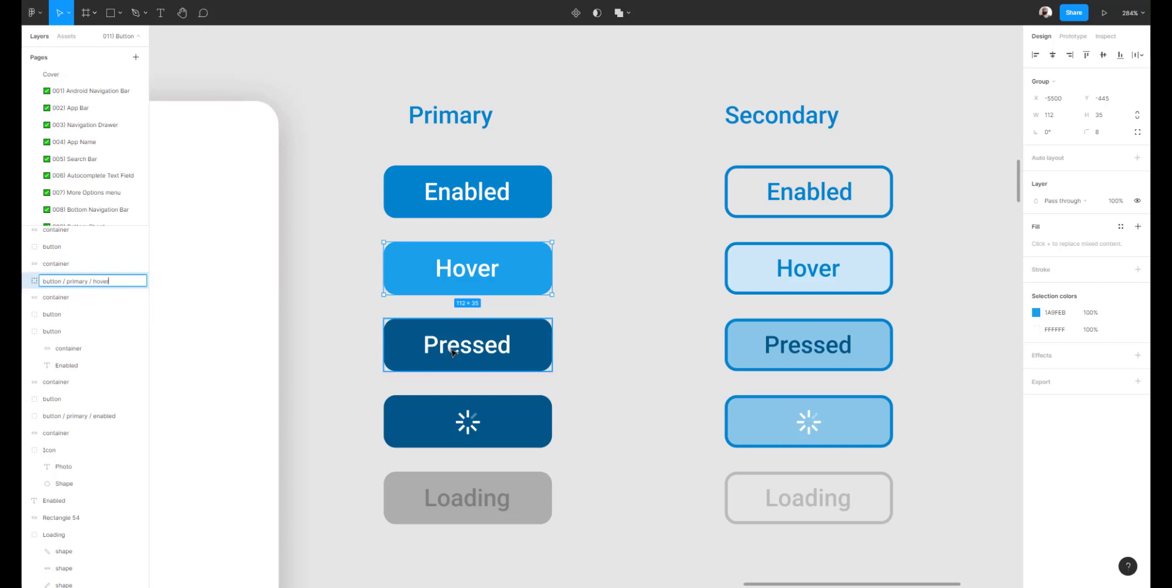
Rename the primary Pressed button's group as "button / primary / pressed", based on the copied name.
click(453, 353)
double_click(59, 239)
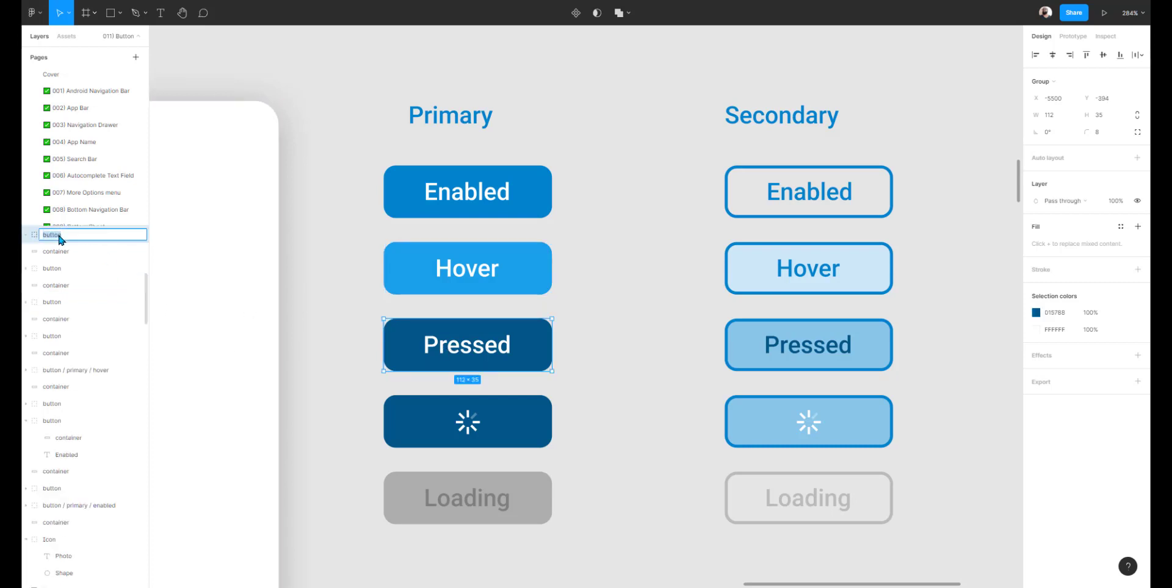
key(ctrl+v)
double_click(104, 238)
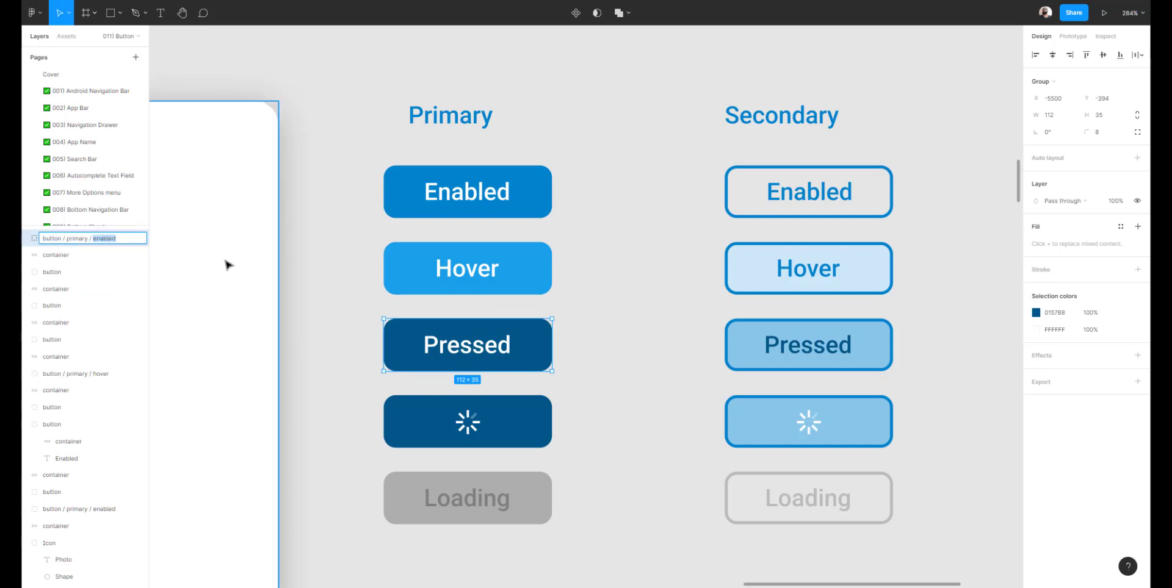
text(press)
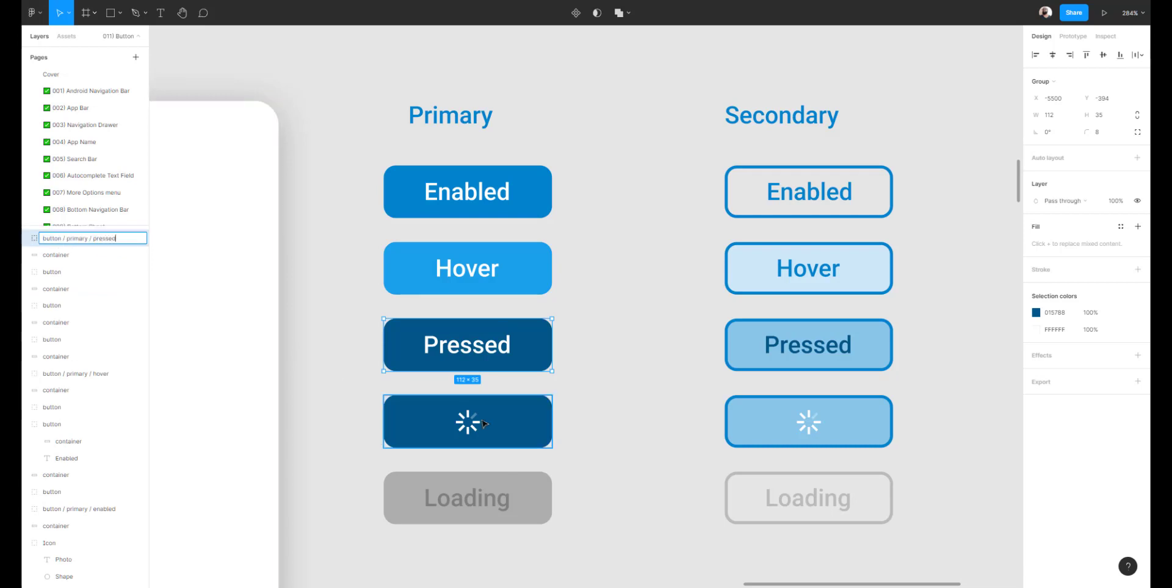
Rename the group of the primary button with the loading spinner as "button / primary / loading".
click(498, 435)
double_click(63, 238)
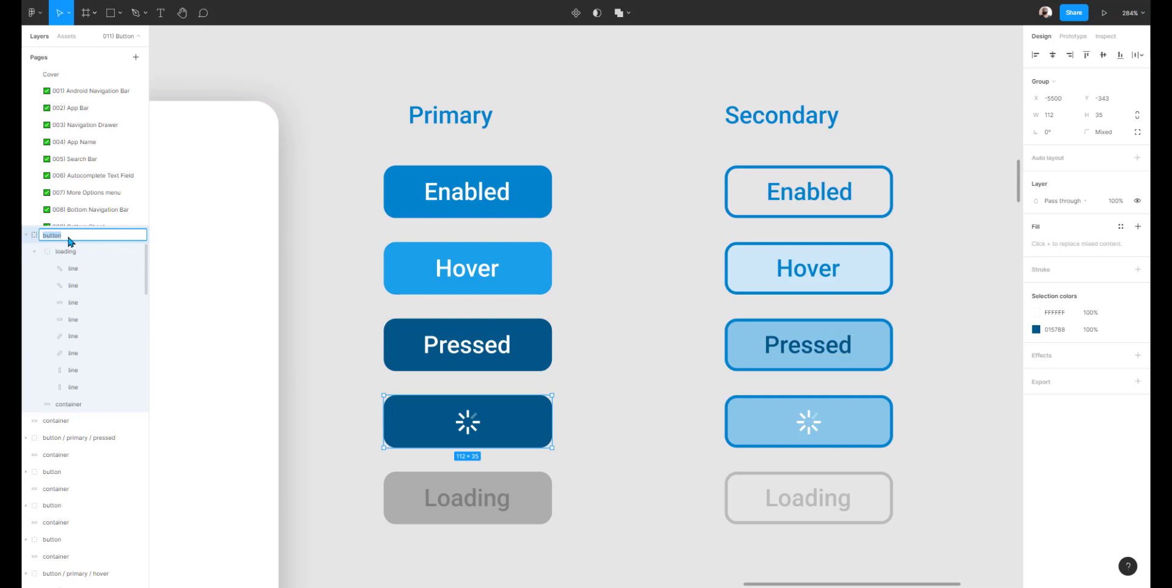
key(ctrl+v)
double_click(109, 237)
text(l)
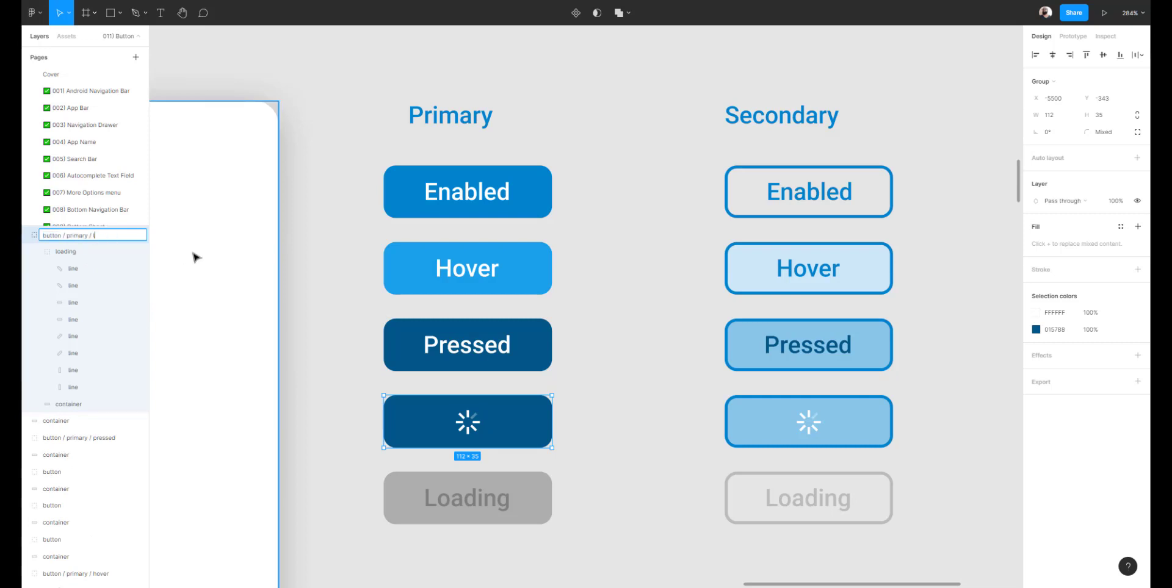
text(oading)
Change the label text of the grey primary and secondary buttons from Loading to "Disabled".
click(459, 498)
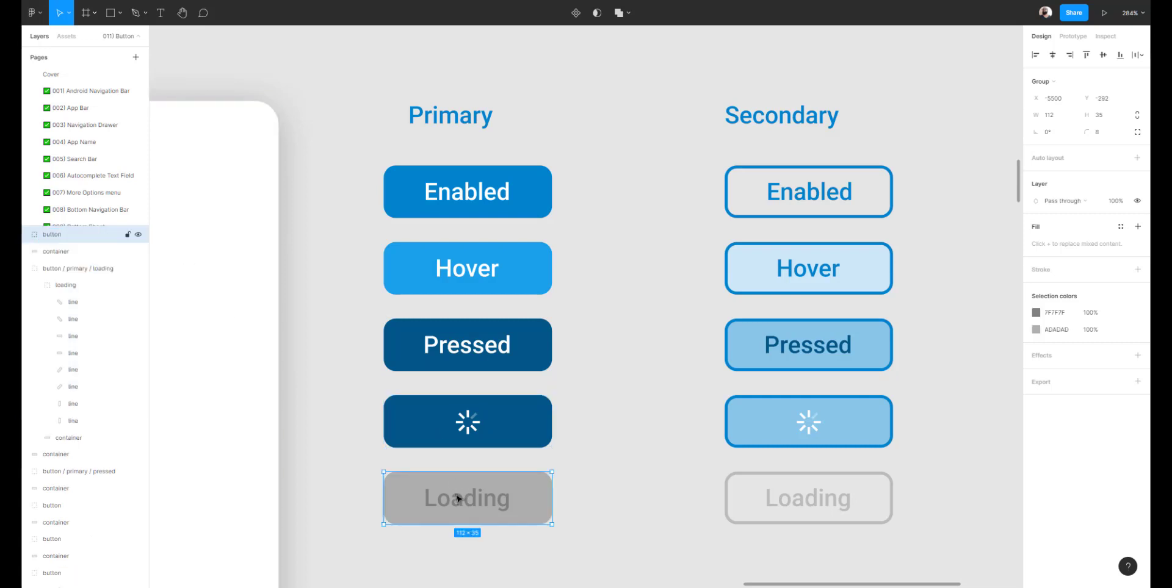
double_click(495, 511)
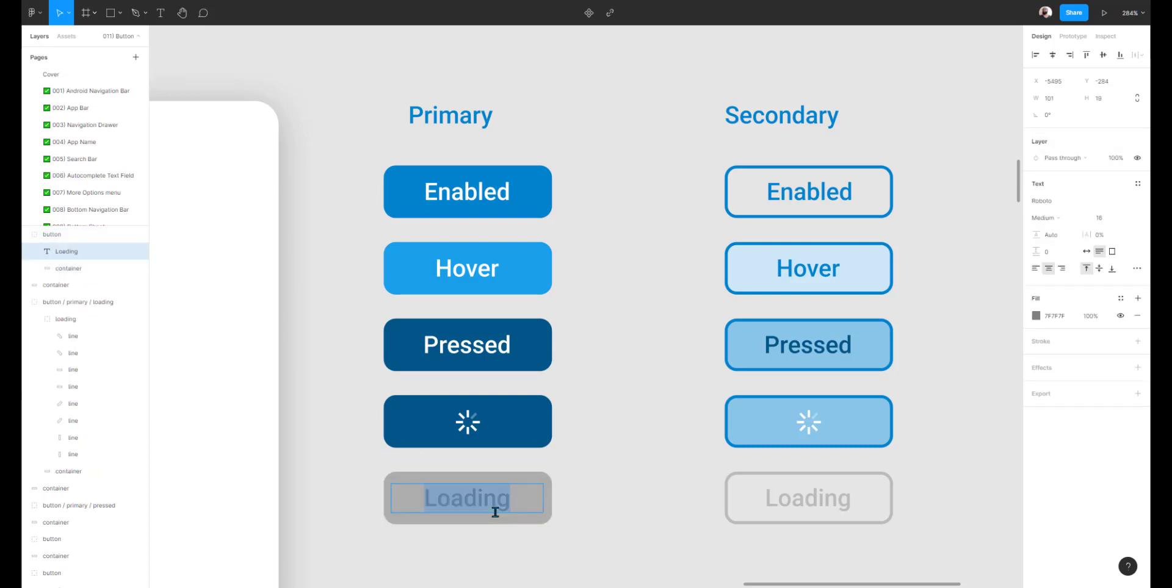
text(Disabled)
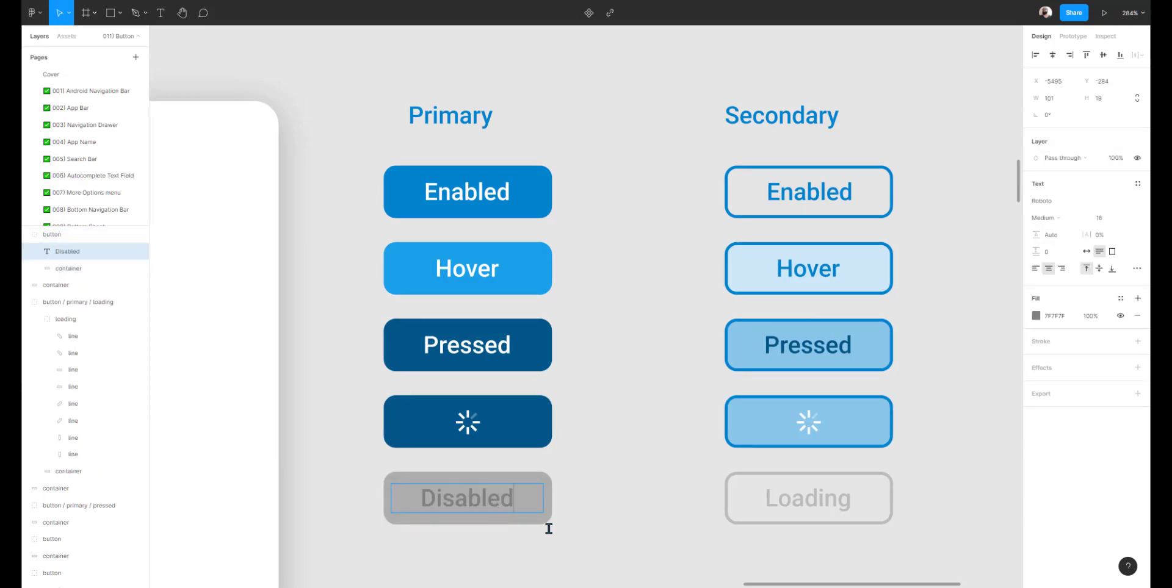
double_click(803, 496)
text(Disabled)
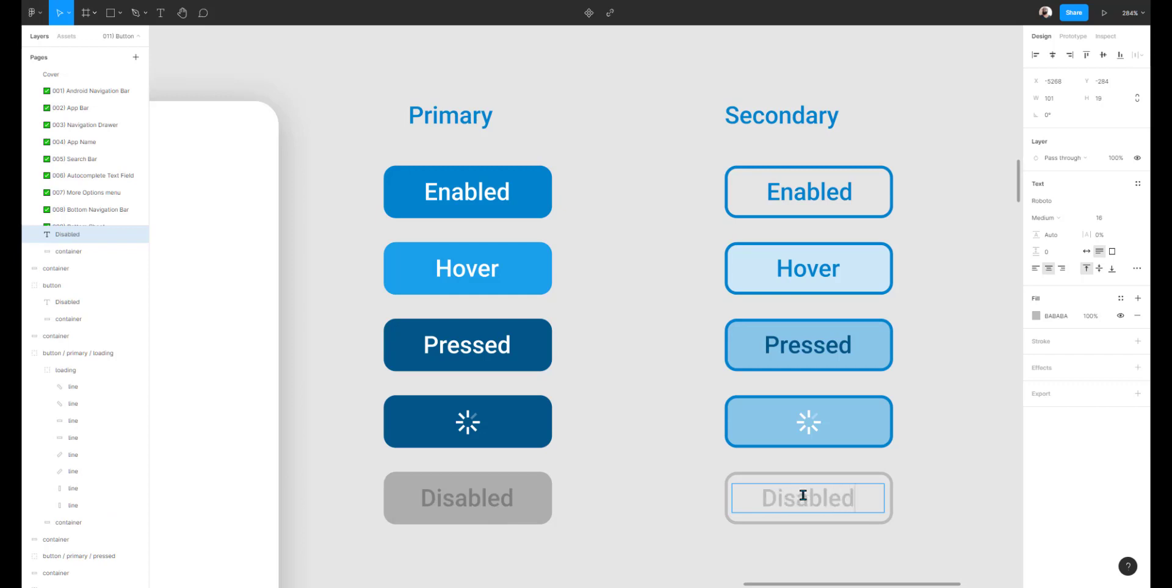
key(Escape)
click(672, 374)
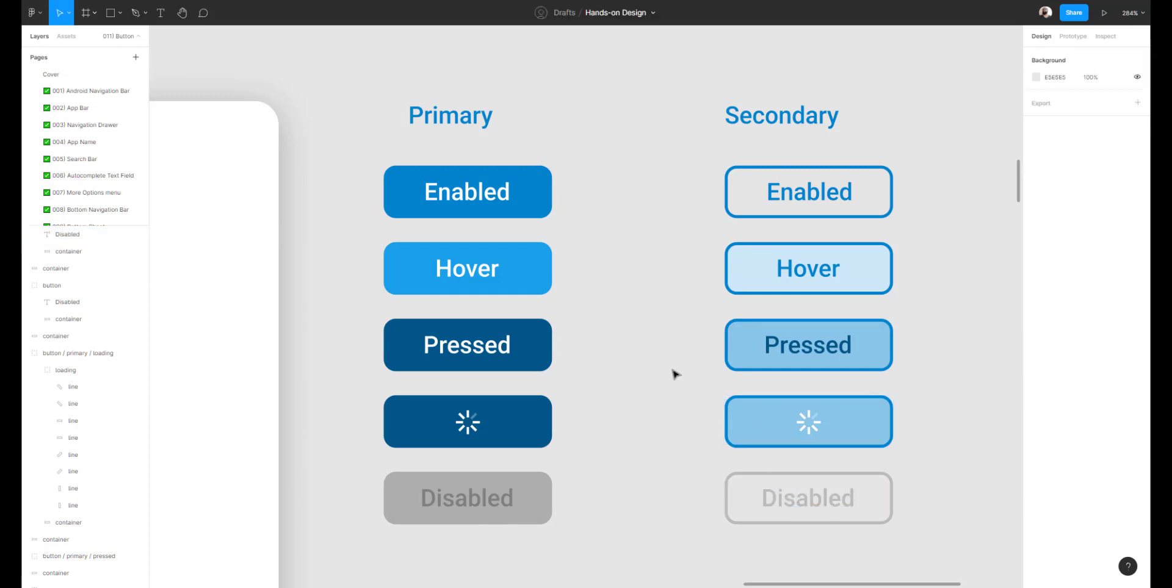
Rename the primary Disabled button's group with the copied name "button / primary / enabled".
scroll(666, 371, down, 5)
scroll(666, 371, up, 4)
scroll(665, 371, down, 4)
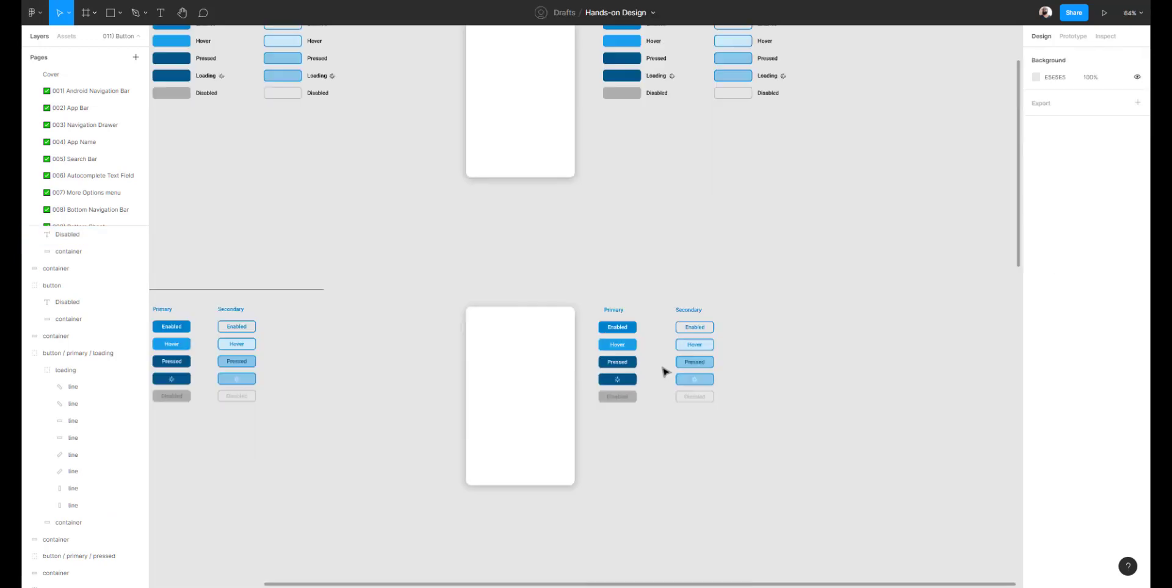
scroll(665, 371, up, 4)
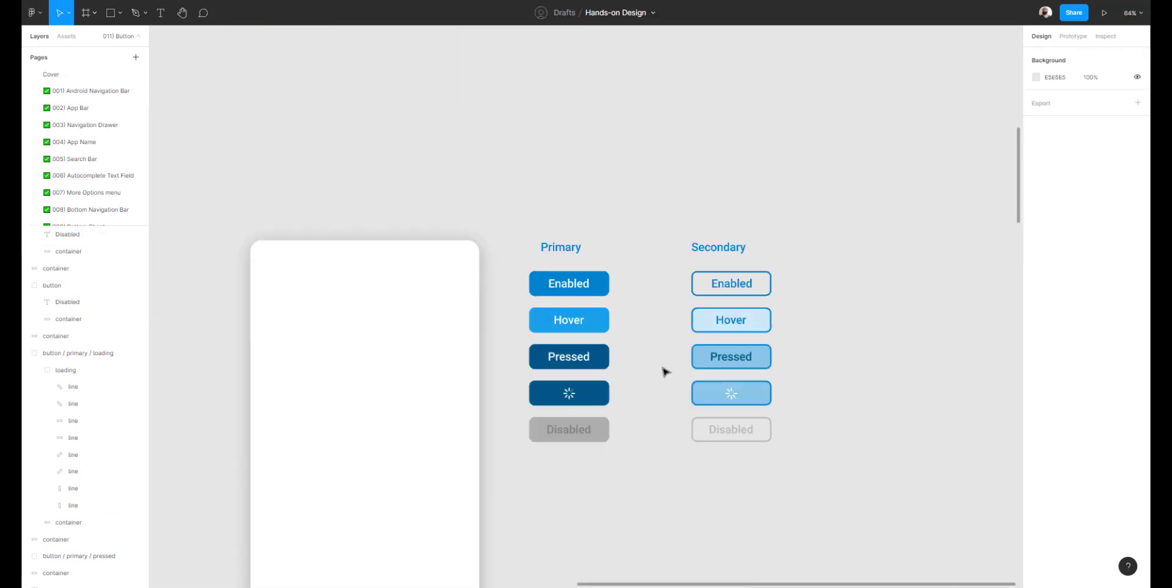
click(591, 431)
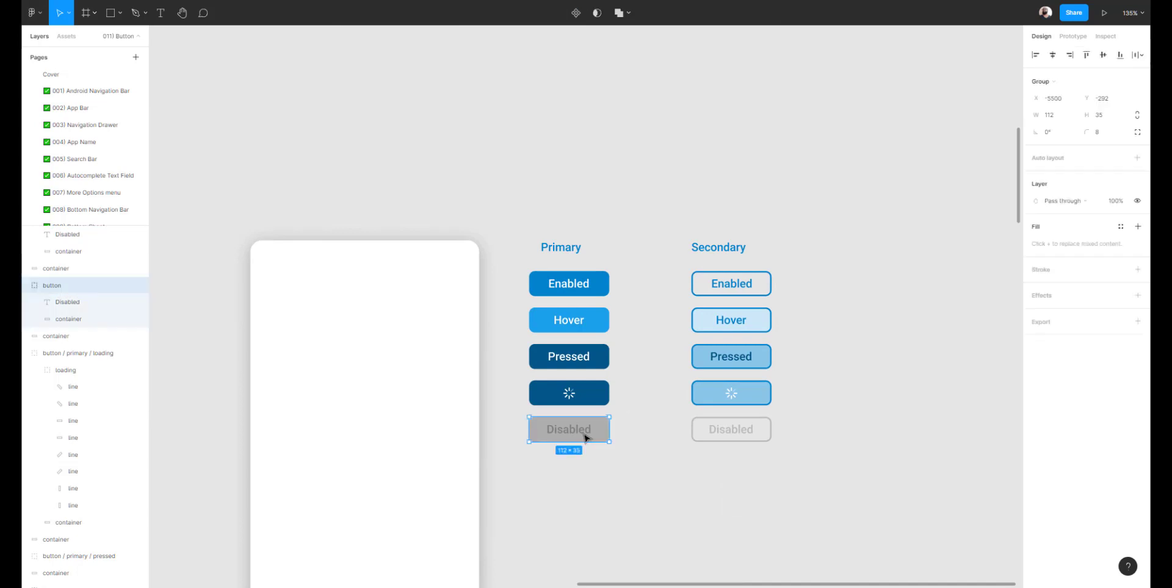
double_click(57, 286)
key(ctrl+v)
click(347, 178)
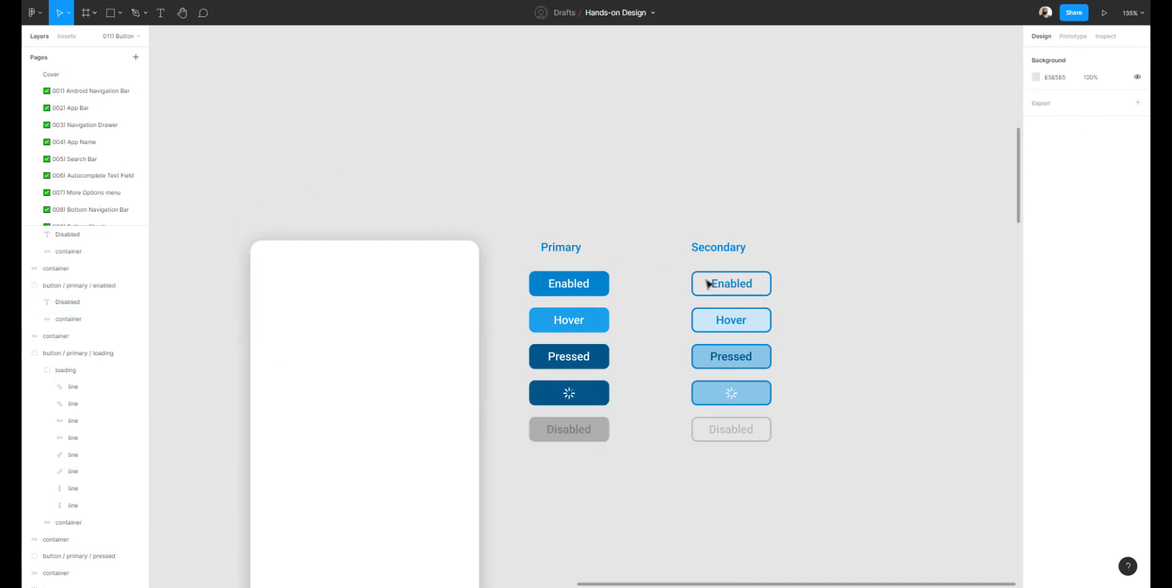
Rename the secondary Enabled button's group as "button / Secondary / enabled" and copy that name for reuse.
click(722, 288)
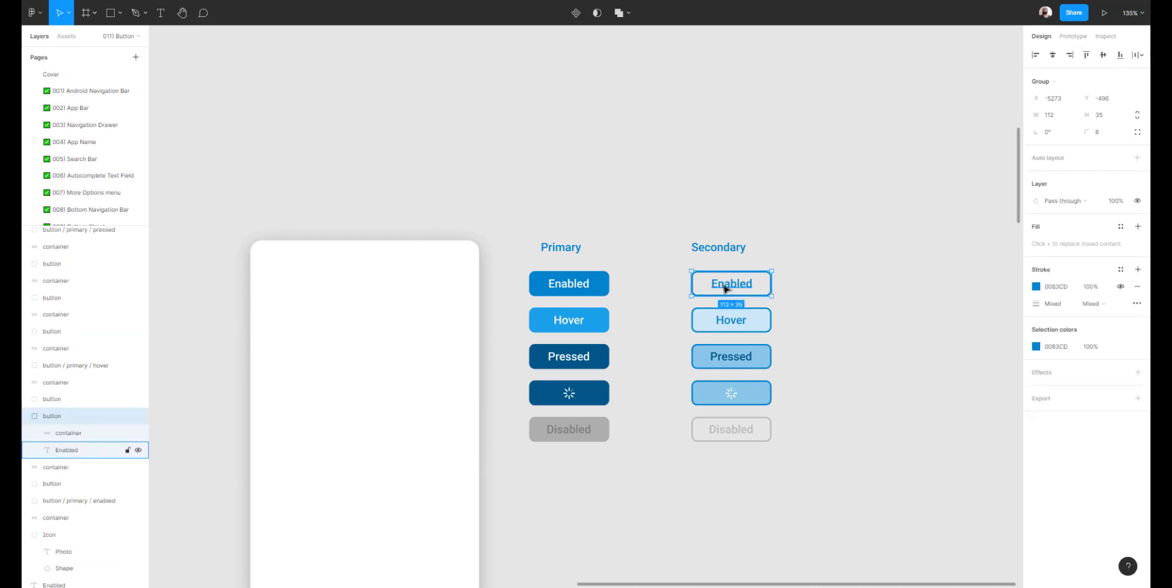
double_click(70, 415)
key(ctrl+v)
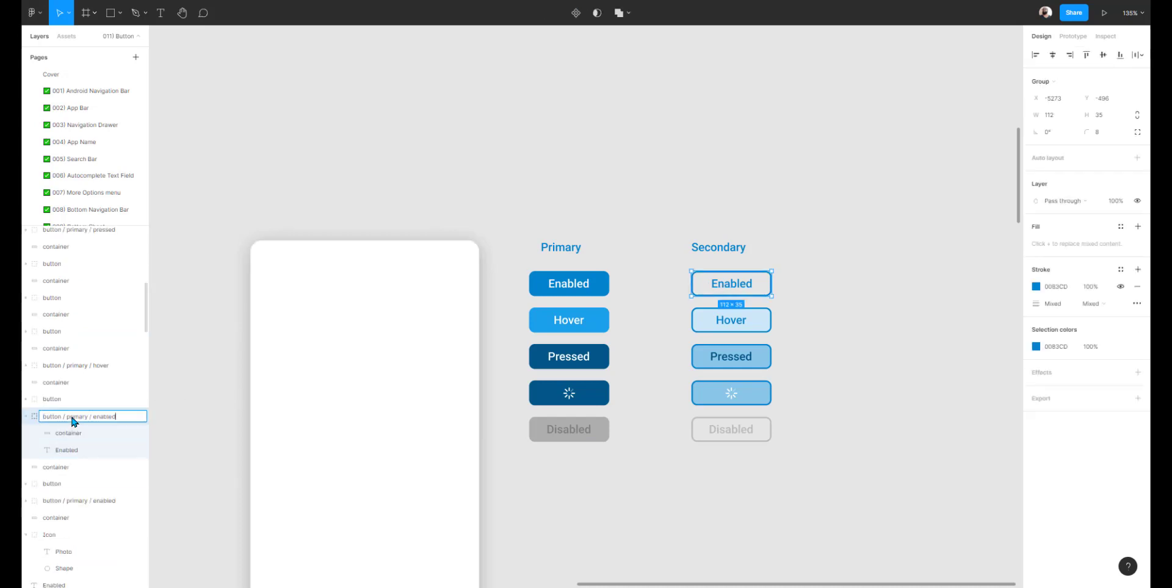
double_click(77, 417)
text(Secondar)
key(ctrl+a)
key(ctrl+c)
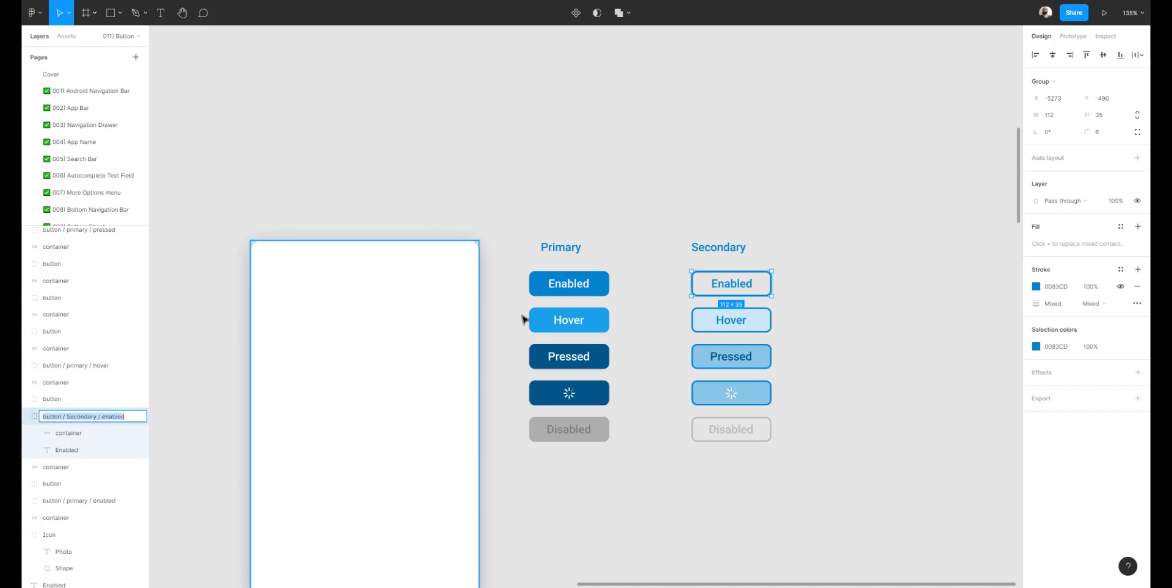
Rename the secondary Hover button's group as "button / Secondary / hover", based on the copied name.
click(728, 324)
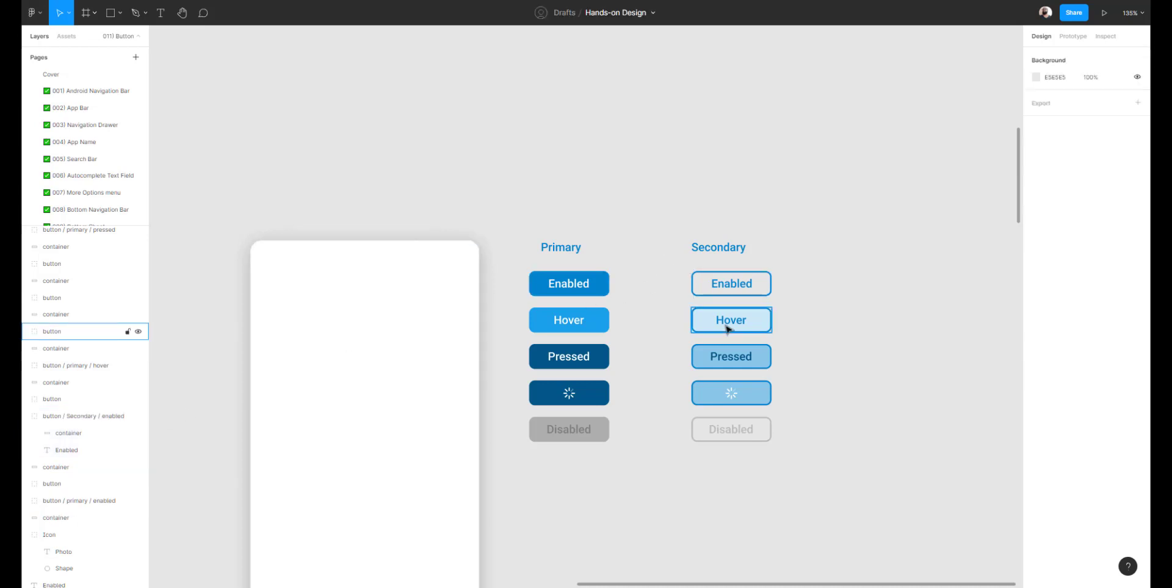
double_click(61, 334)
key(ctrl+v)
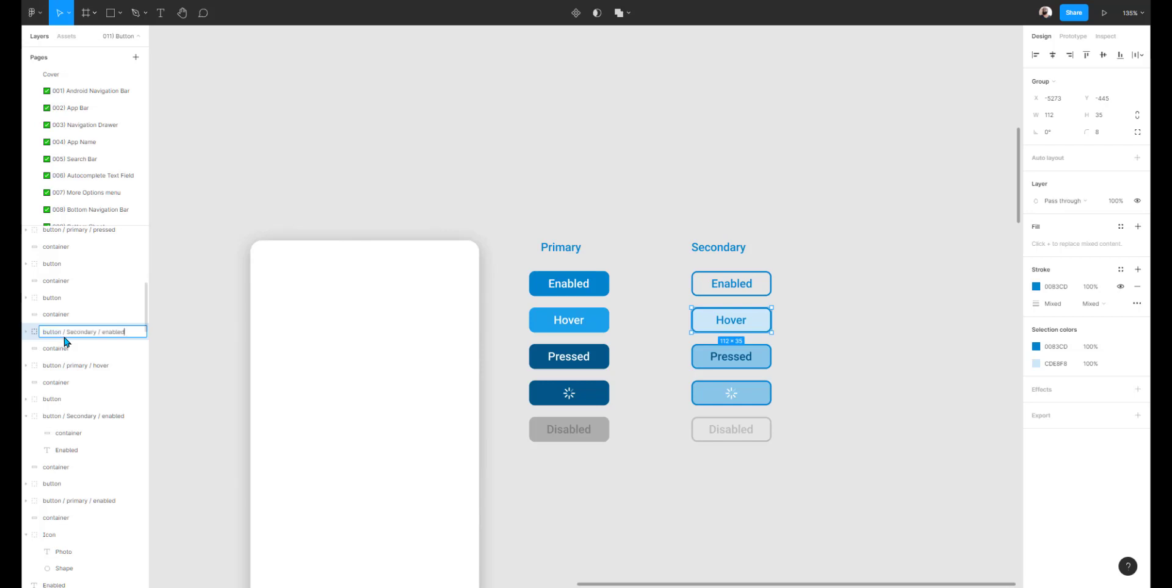
double_click(111, 334)
Rename the secondary Pressed button's group as "button / Secondary / pressed", based on the copied name.
click(732, 359)
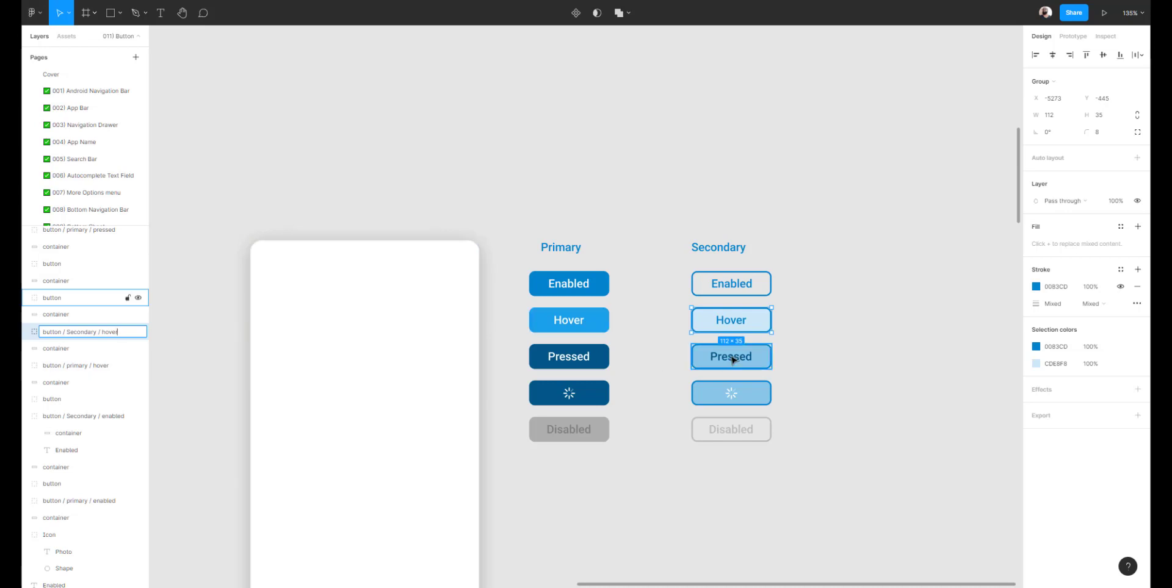
double_click(52, 298)
key(ctrl+v)
double_click(121, 300)
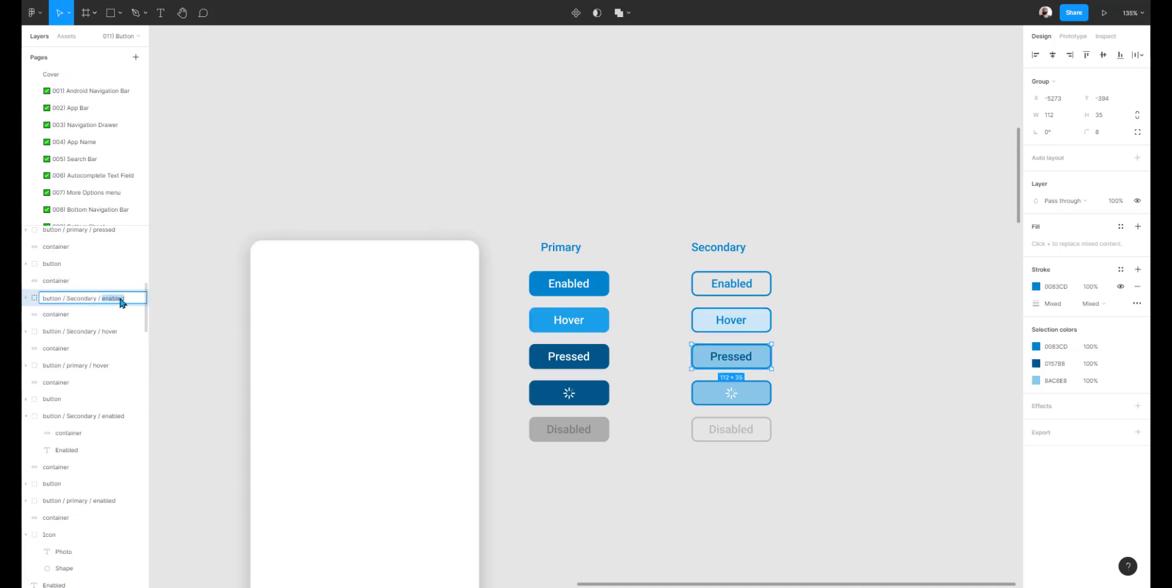
Rename the group of the secondary button with the loading spinner as "button / Secondary / hover".
click(714, 398)
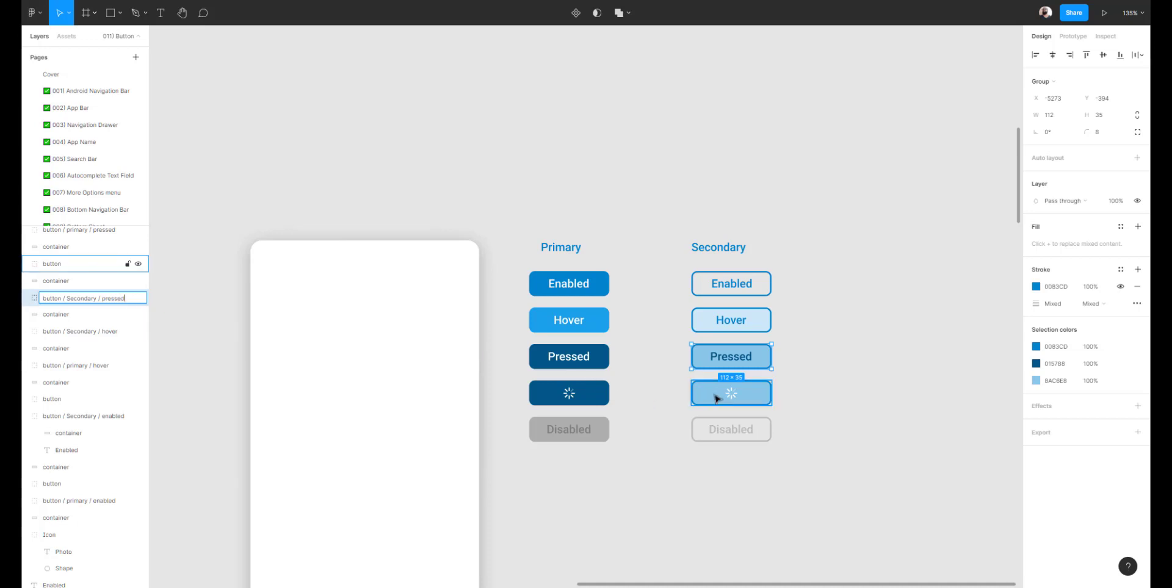
double_click(65, 266)
key(ctrl+v)
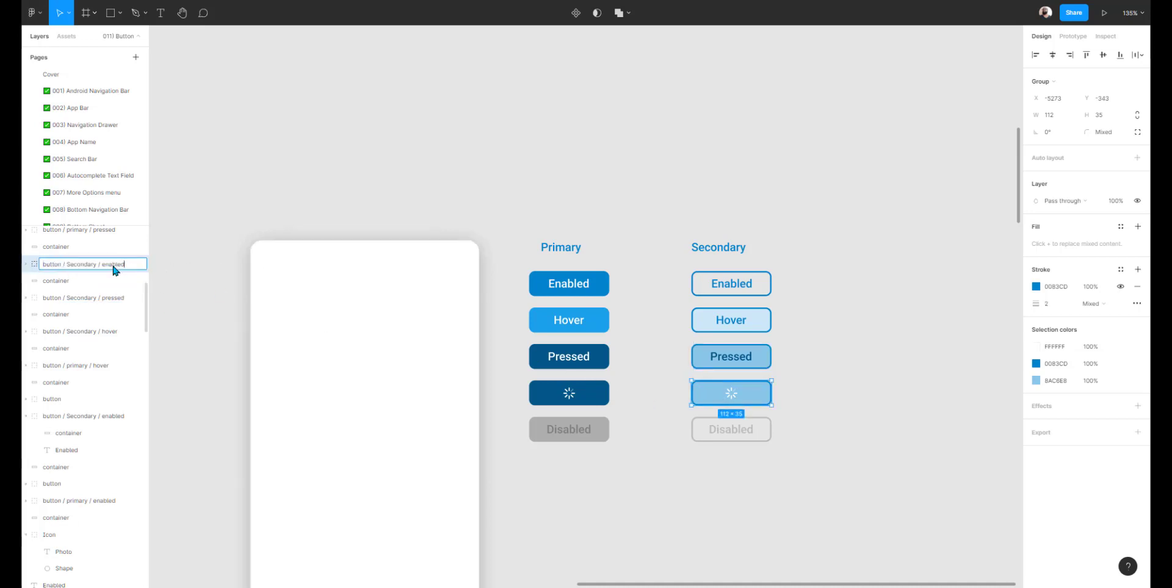
key(ctrl+shift+Left)
text(ho)
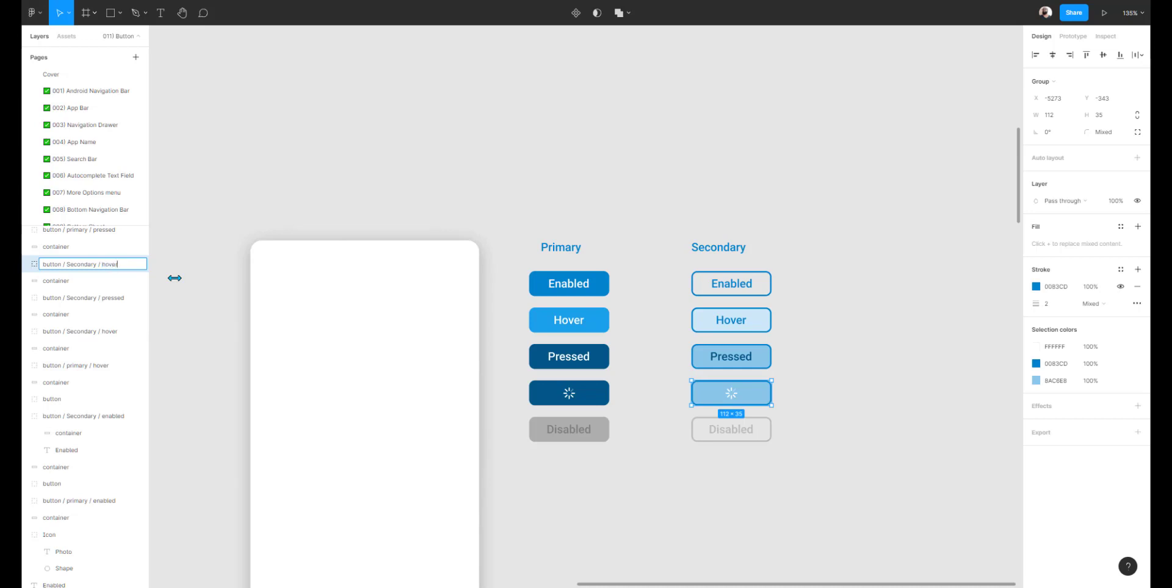
text(ver)
Rename the secondary Disabled button's group as "button / secondary / disabled", based on the copied name.
click(742, 431)
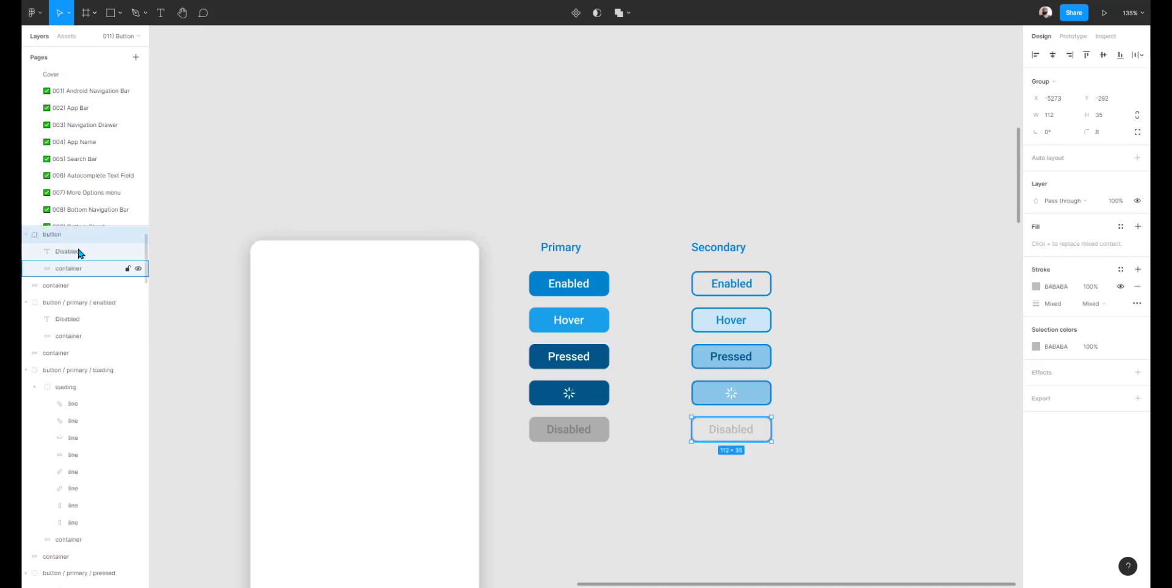
double_click(64, 234)
key(ctrl+v)
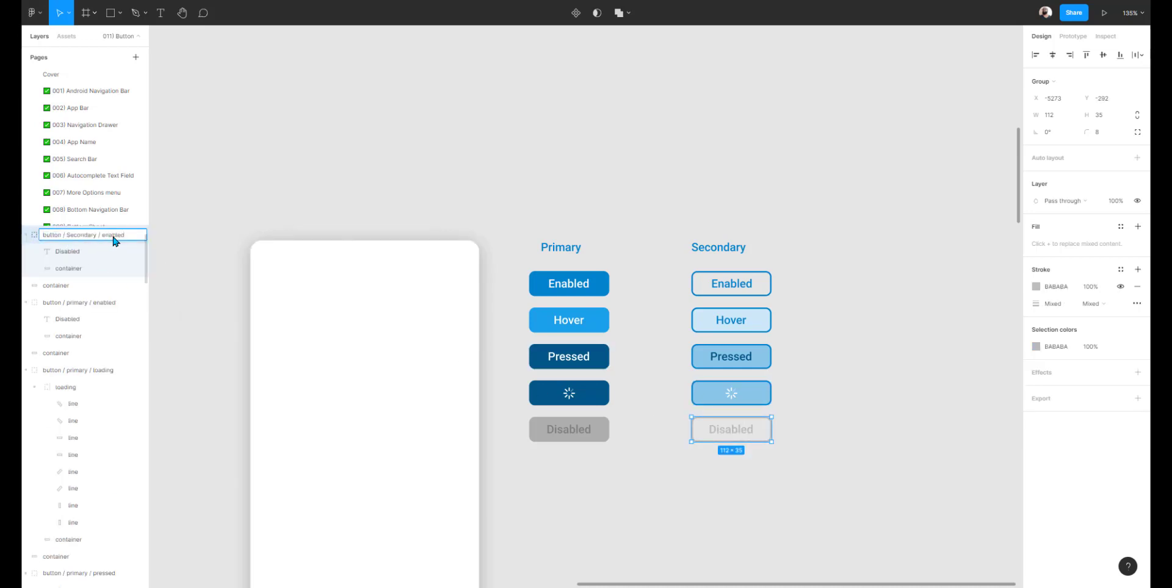
double_click(114, 237)
text(disabled)
click(71, 236)
key(BackSpace)
text(s)
Change "Secondary" to lowercase "secondary" in the group names of the secondary loading-spinner and Pressed buttons.
click(729, 394)
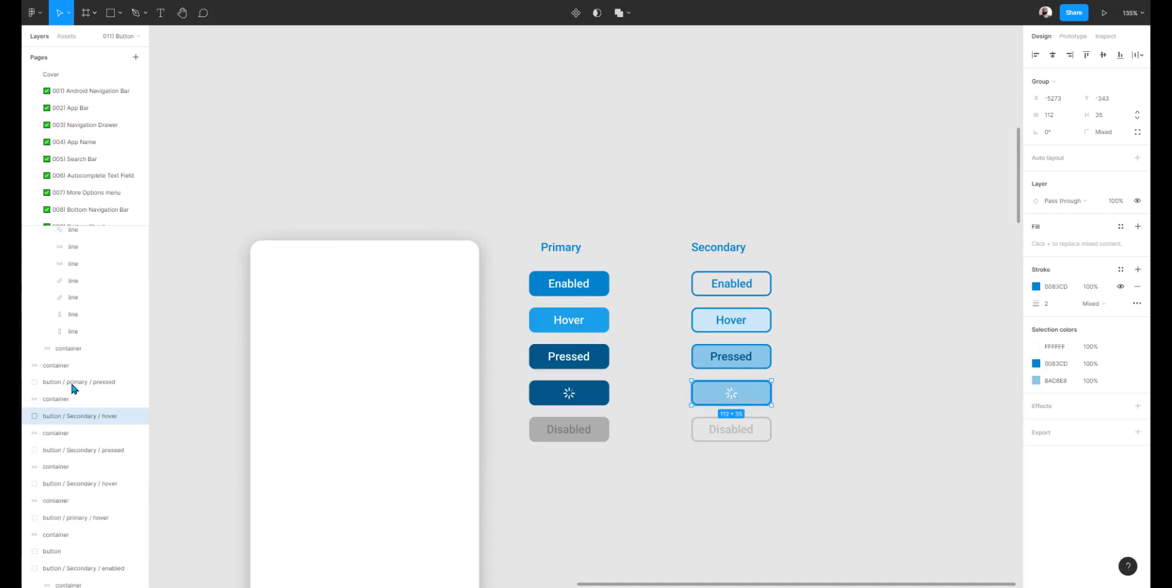
double_click(77, 416)
click(71, 417)
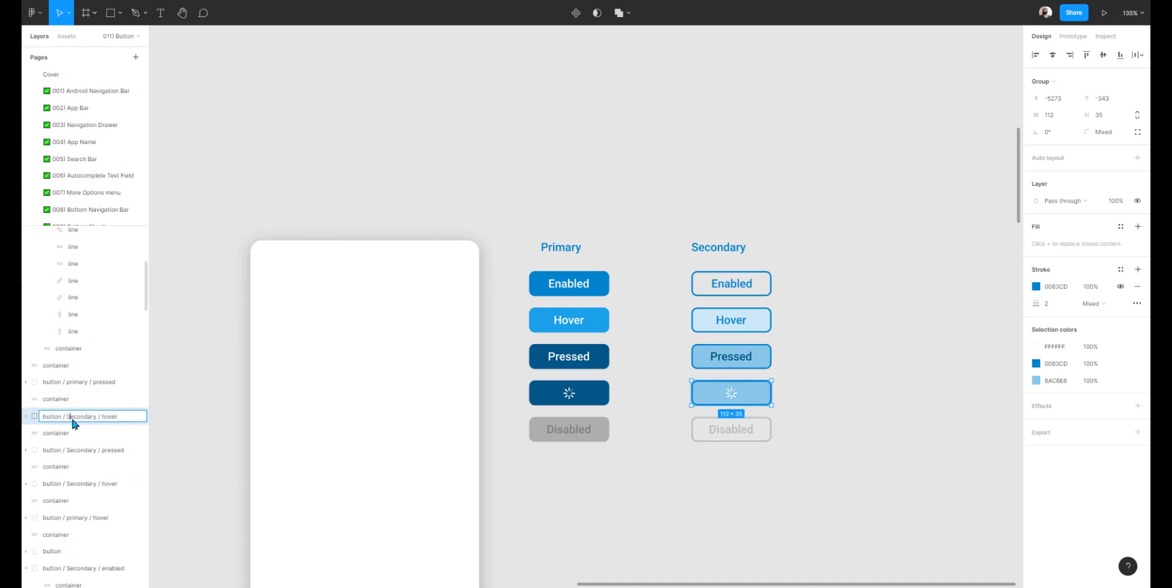
click(722, 364)
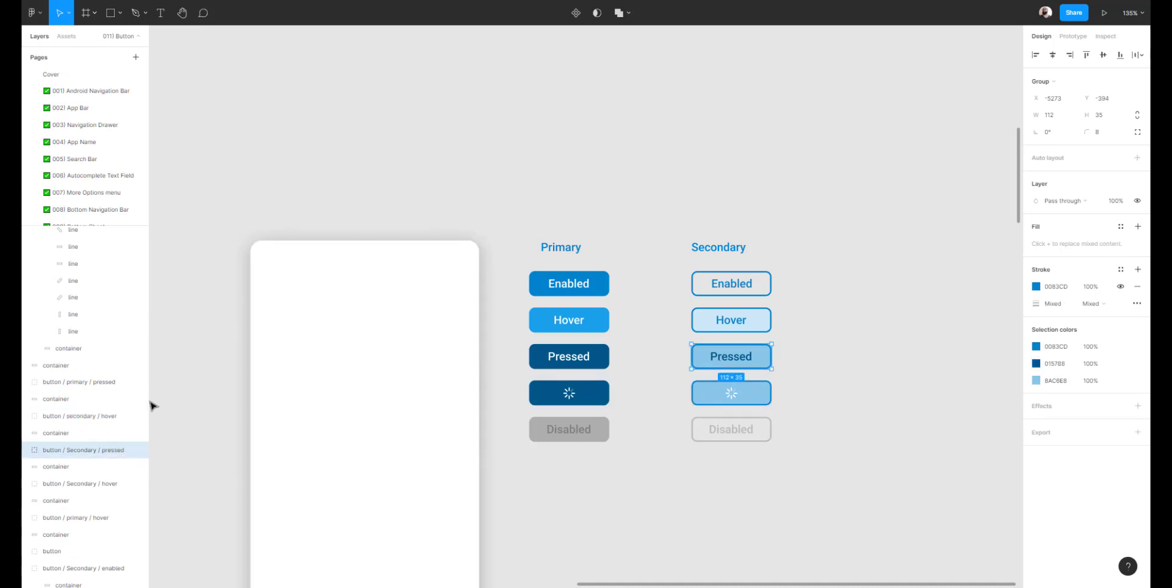
double_click(80, 452)
click(75, 452)
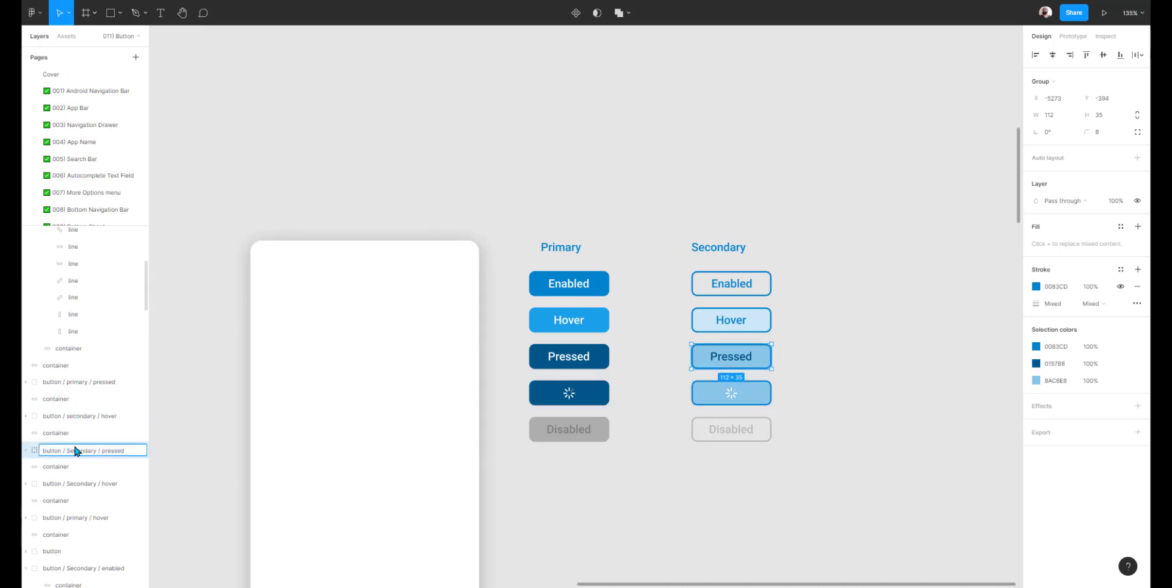
Rename the secondary Hover and Enabled button groups as "button / secondary / hover" and "button / secondary / enabled".
click(711, 328)
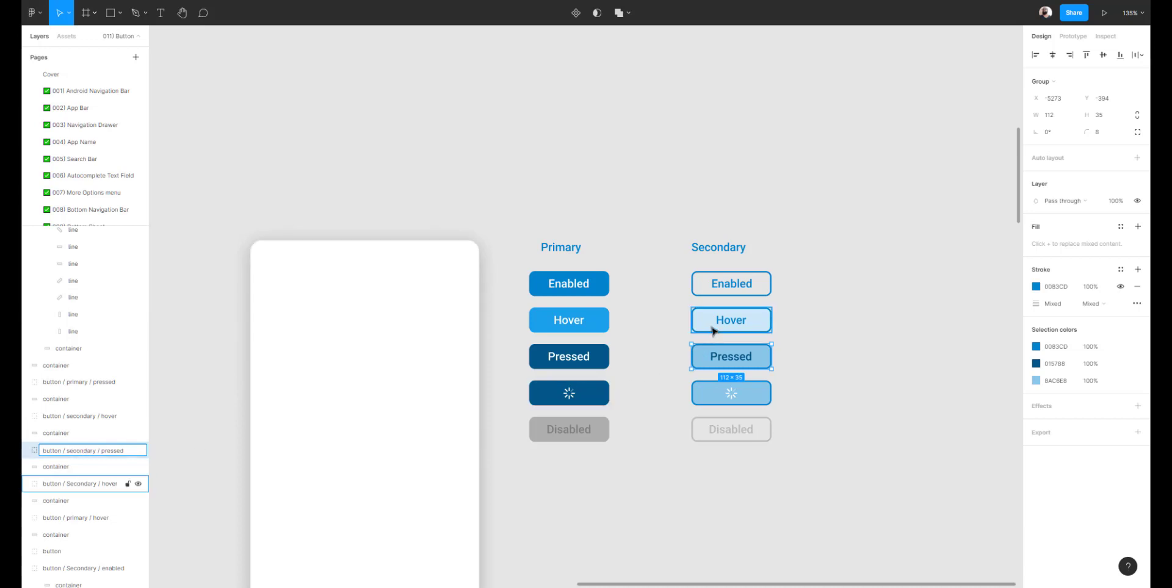
double_click(77, 486)
click(74, 487)
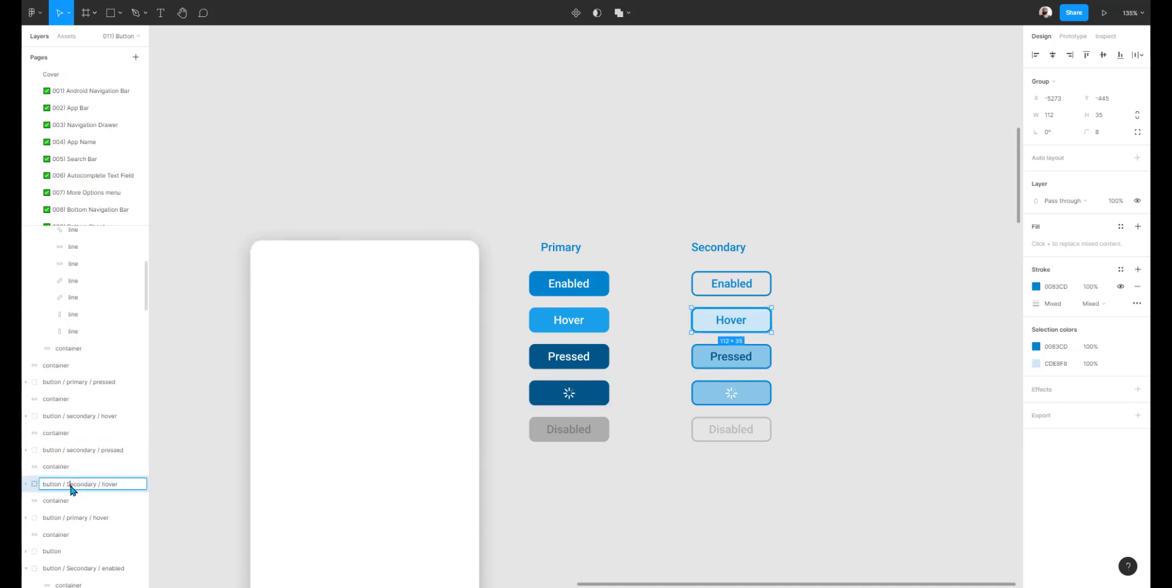
click(731, 290)
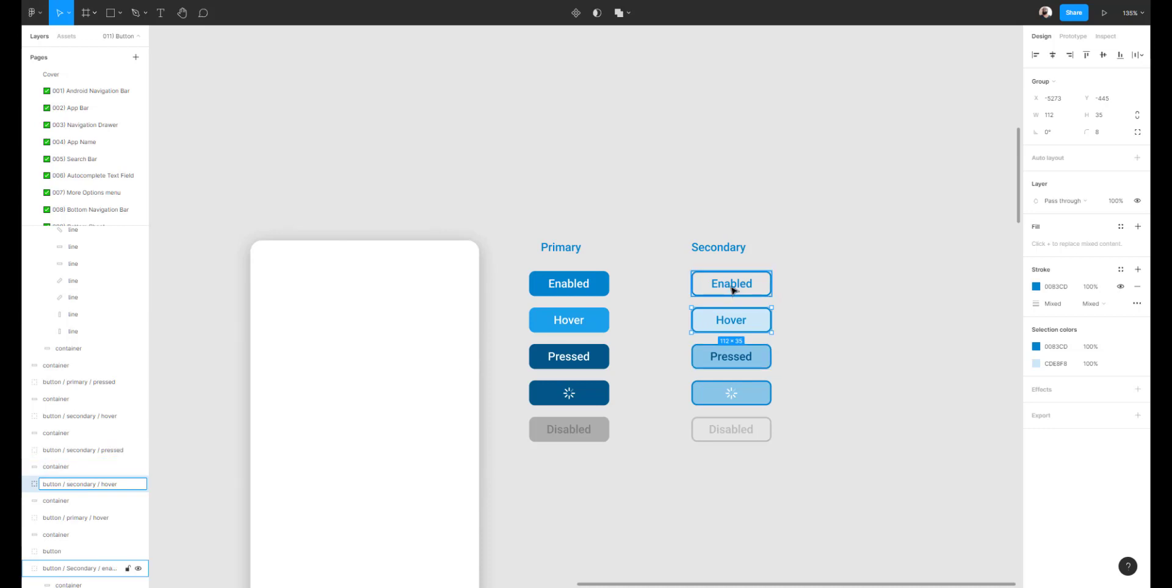
double_click(72, 570)
click(70, 570)
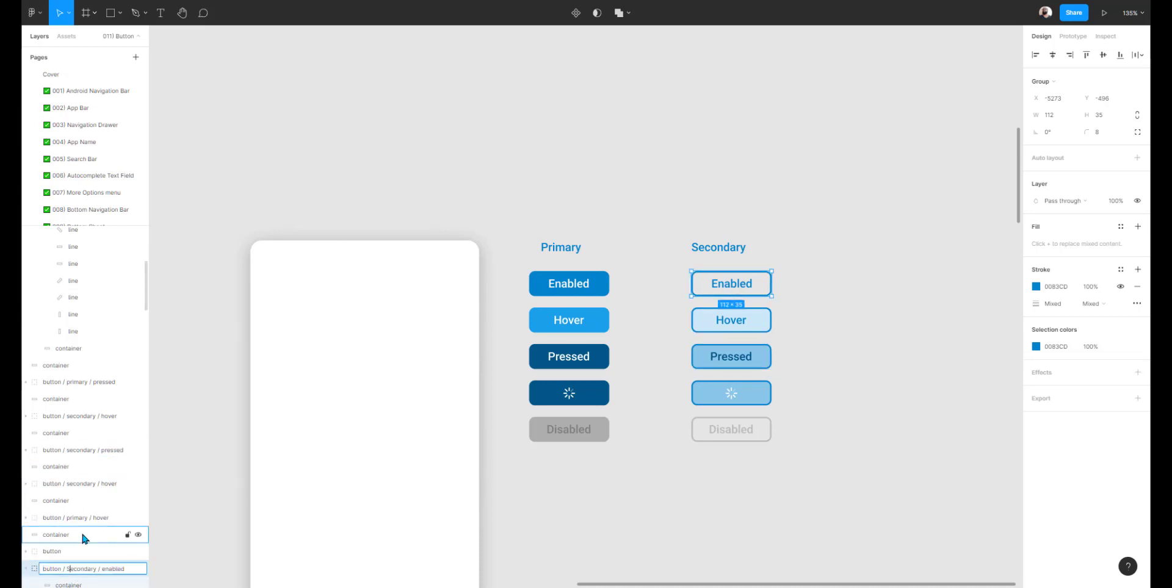
key(BackSpace)
text(s)
key(Return)
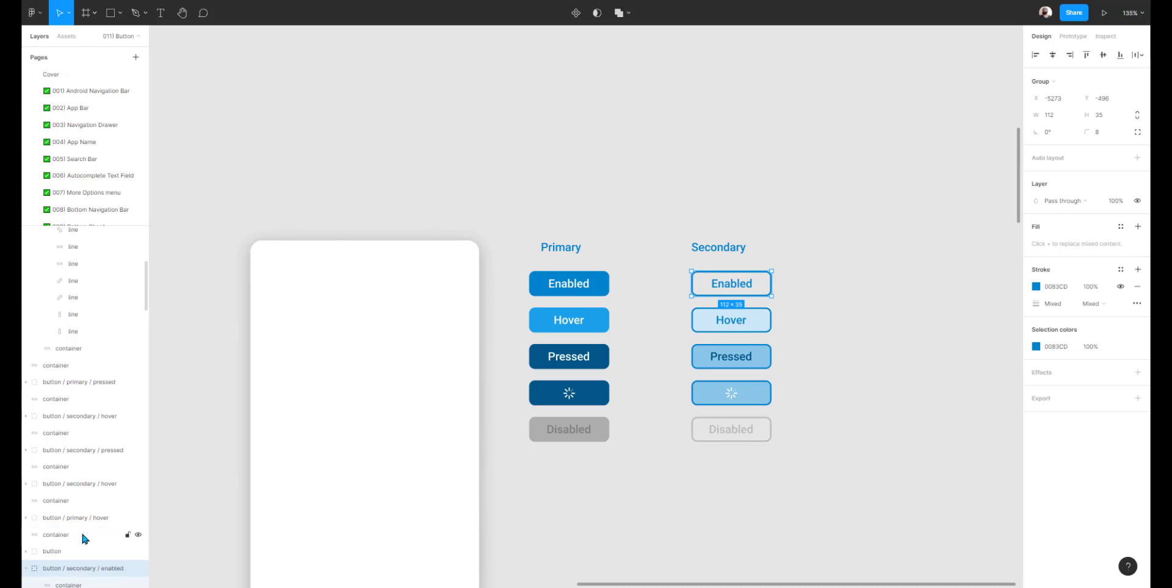
Turn the primary Enabled button's group into a component.
click(622, 220)
scroll(578, 188, down, 2)
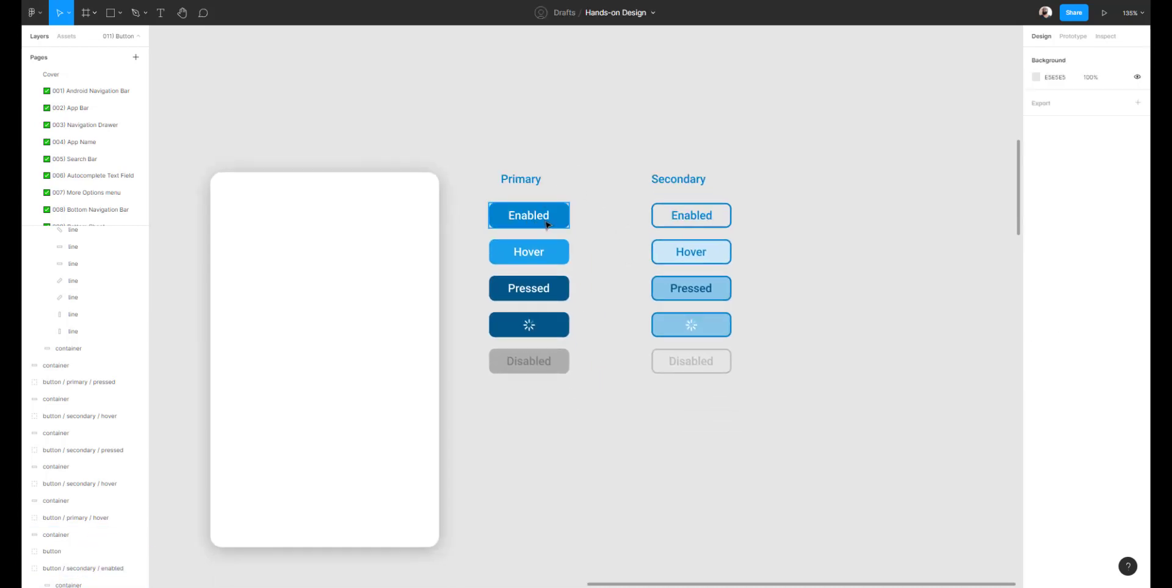
click(547, 225)
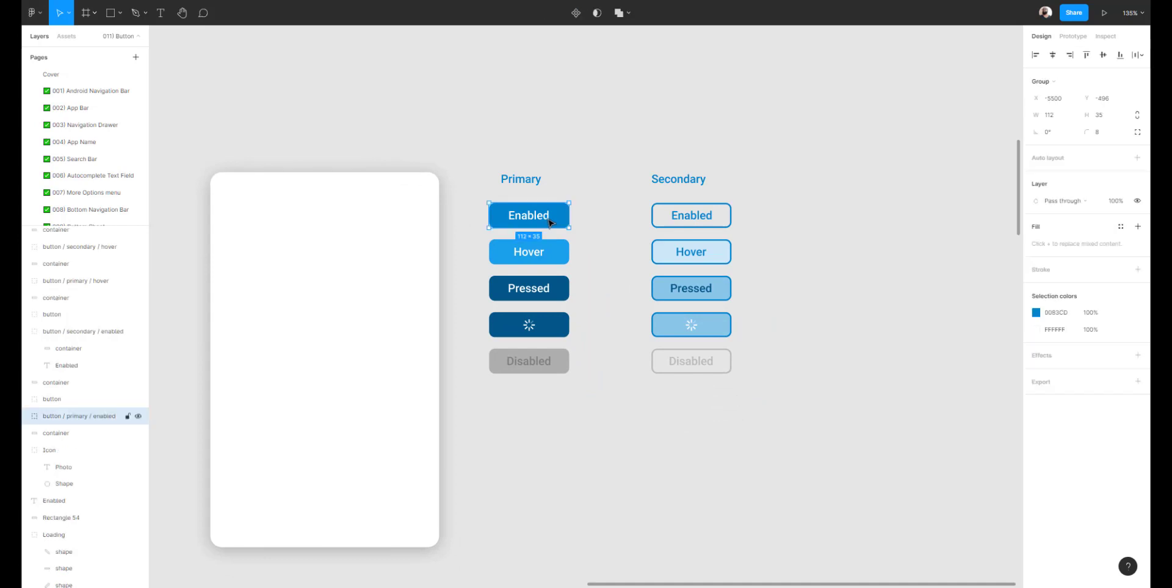
click(575, 18)
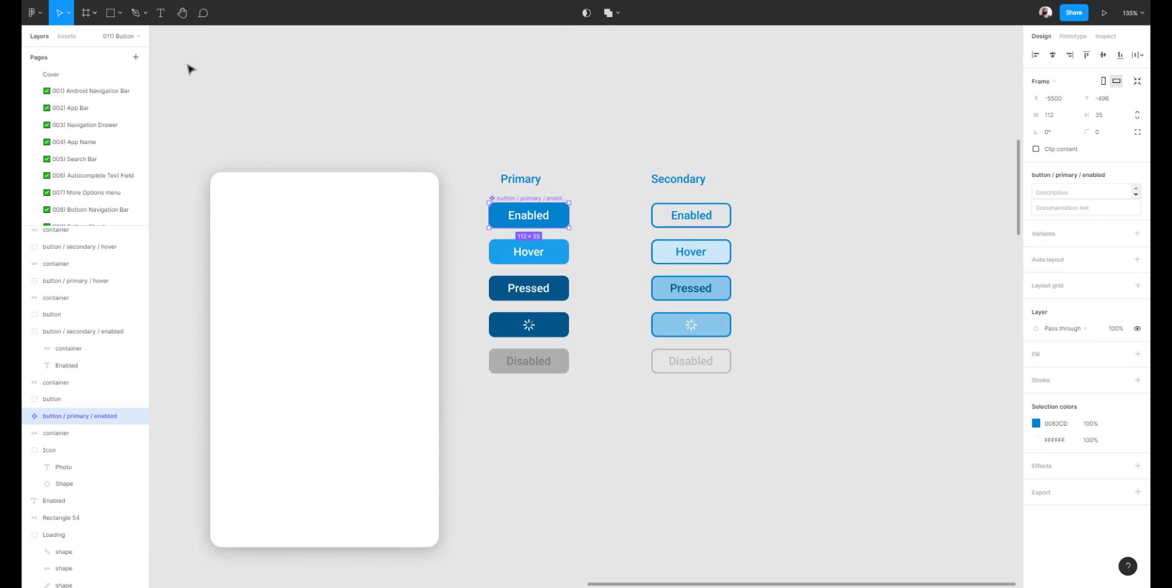
Examine how the local component assets are organised, including the 011) Button, button / primary and Components categories.
click(67, 37)
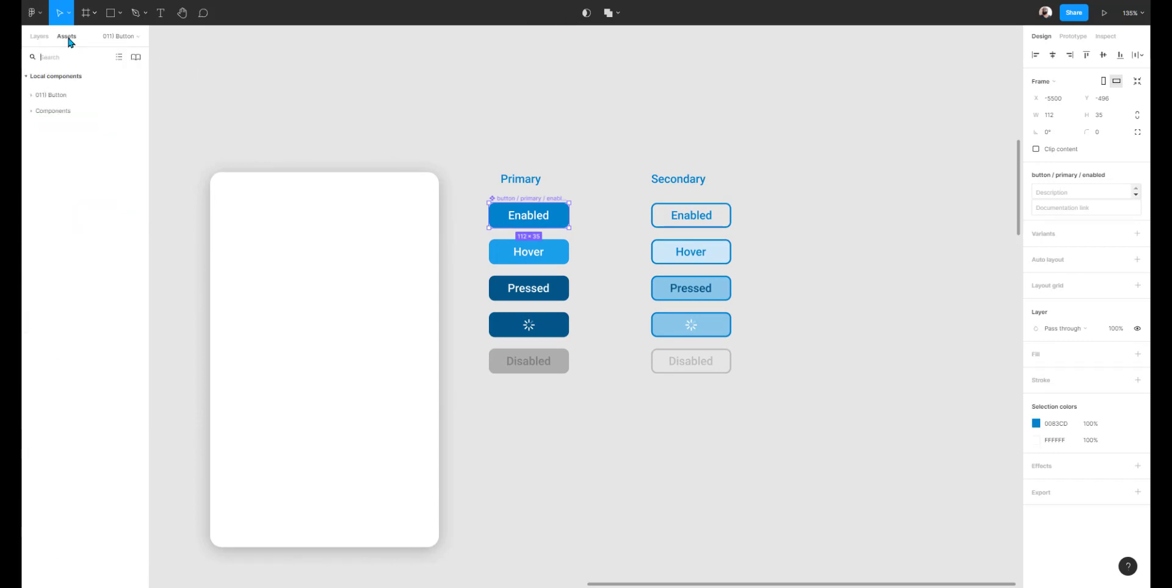
click(32, 97)
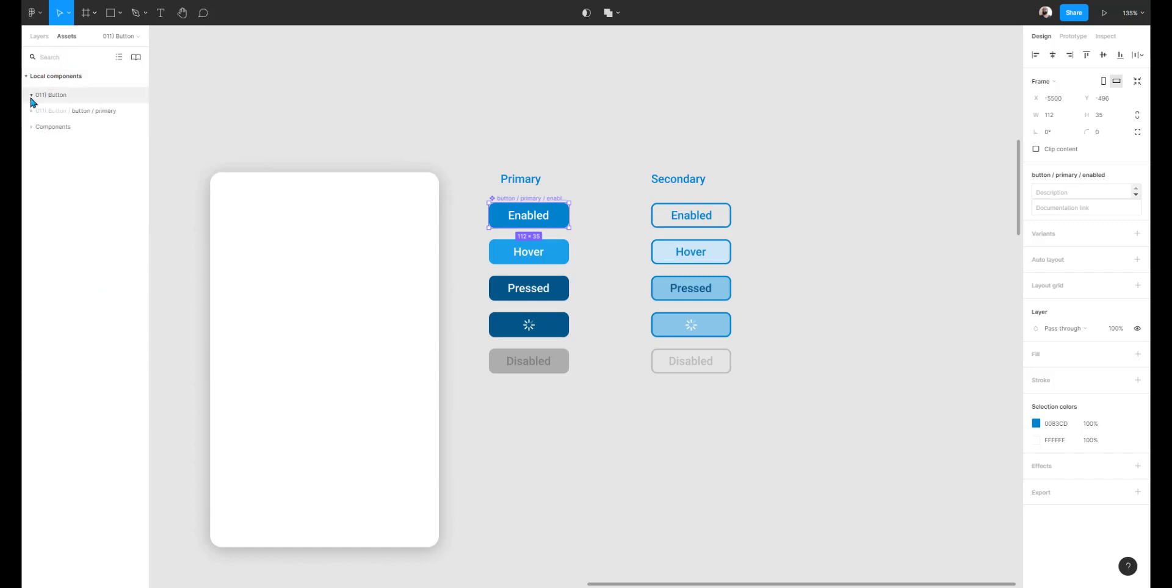
key(Escape)
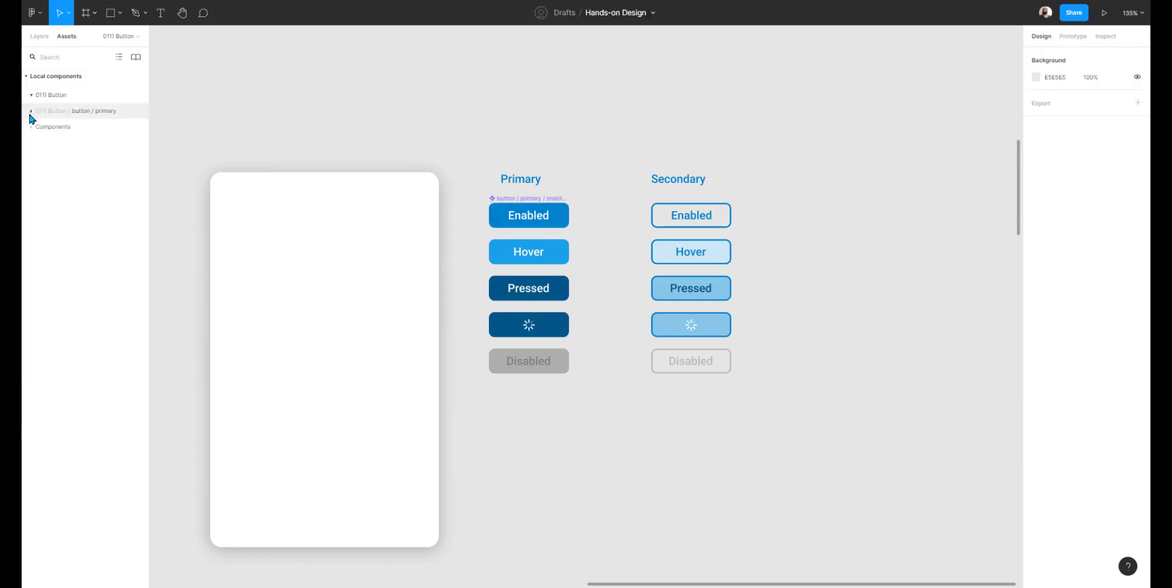
click(31, 111)
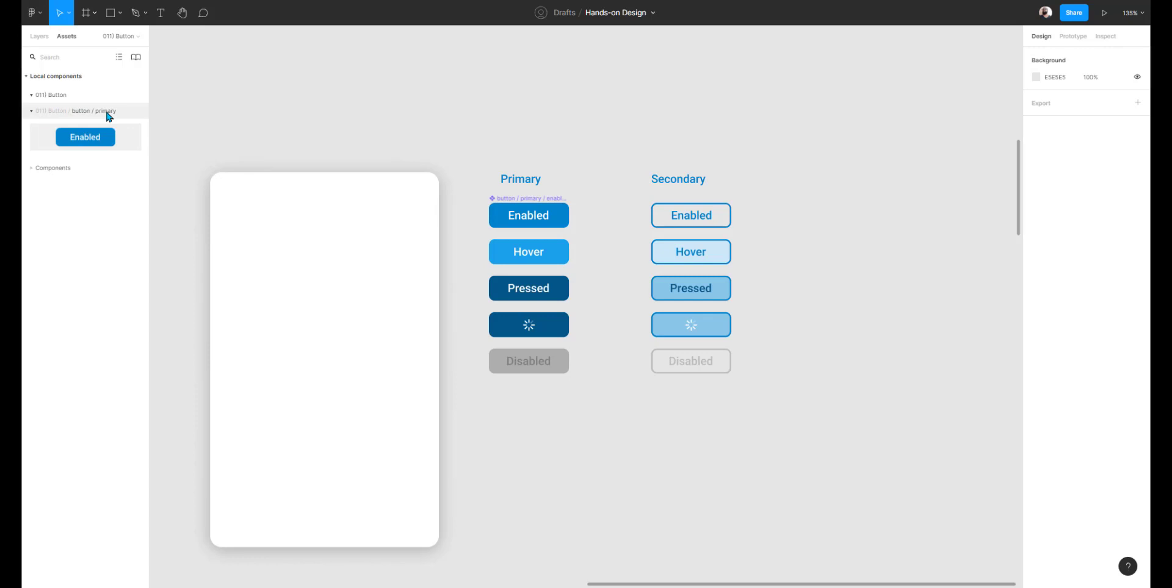
click(32, 170)
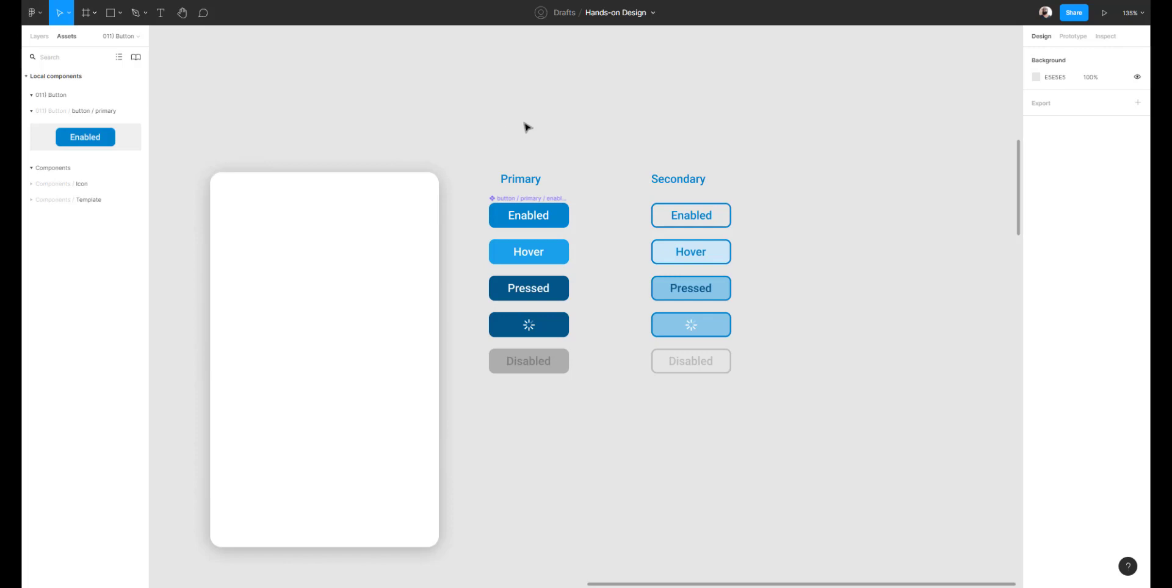
Undo the conversion of the primary Enabled button into a component.
click(518, 226)
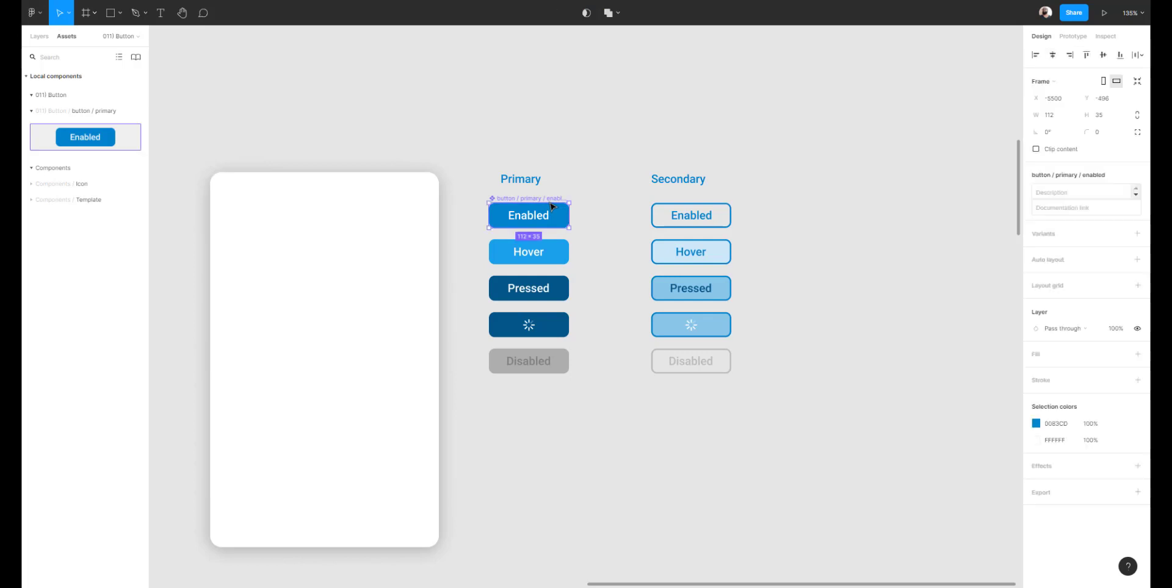
key(ctrl+z)
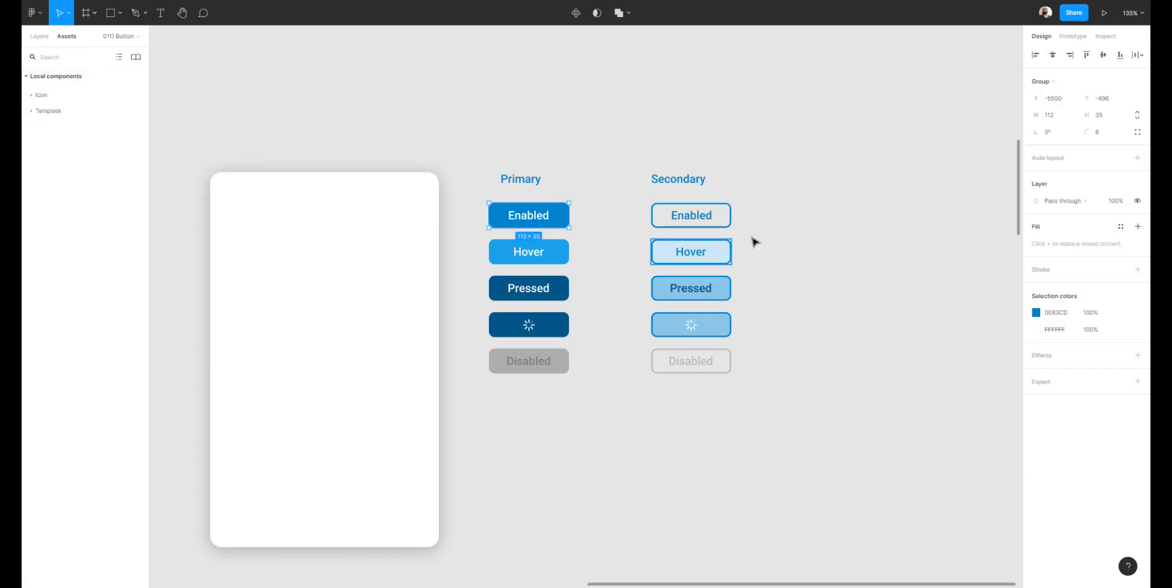
Copy the primary and secondary button columns with their headings and open the Components page.
click(837, 440)
drag(870, 462, 470, 161)
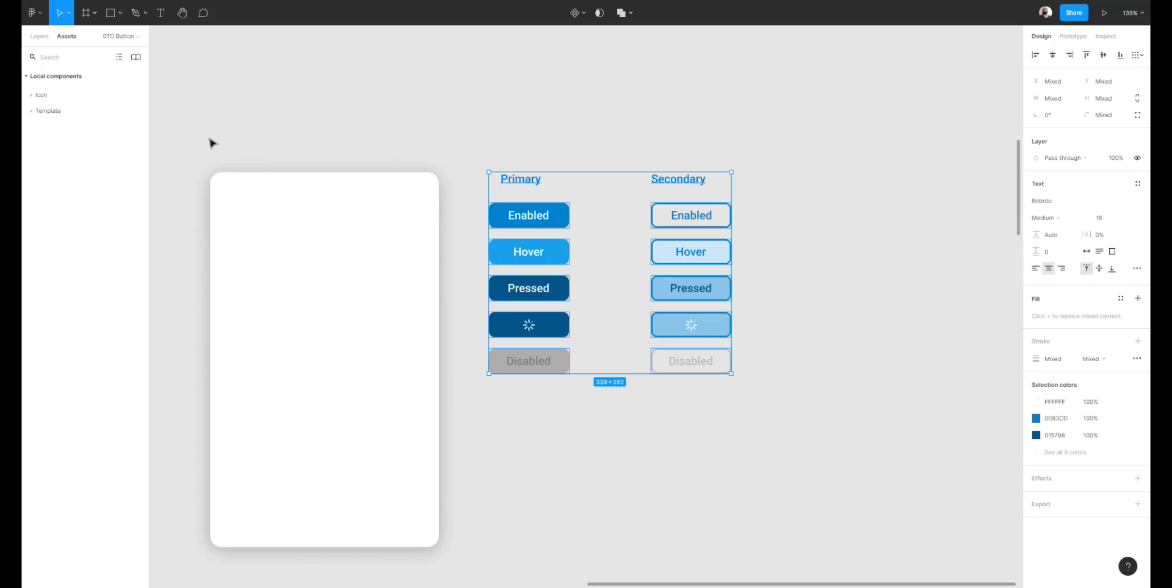
click(40, 38)
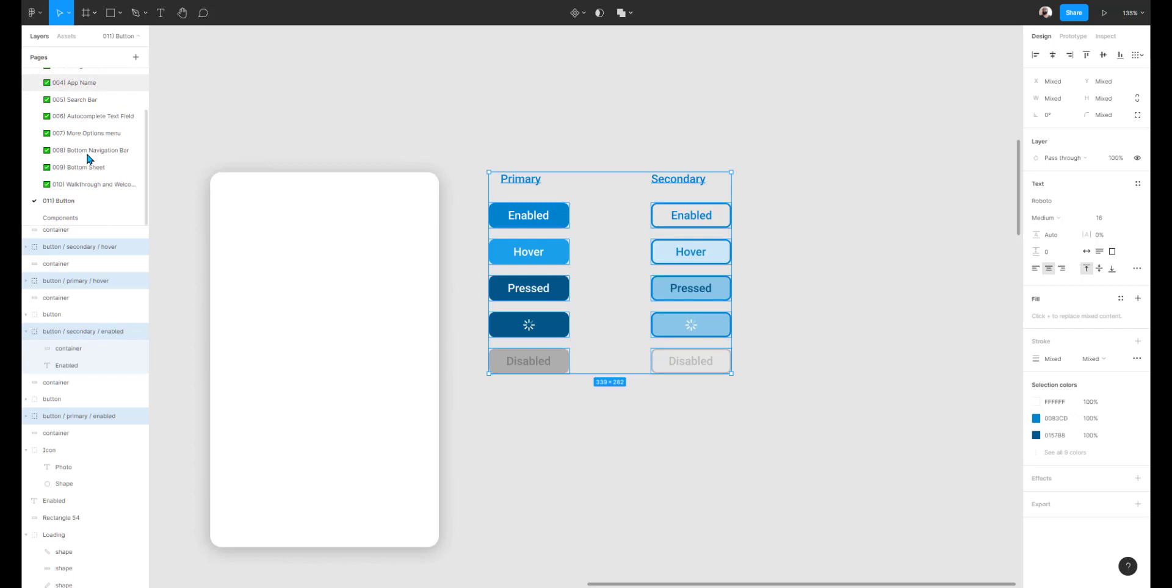
click(77, 218)
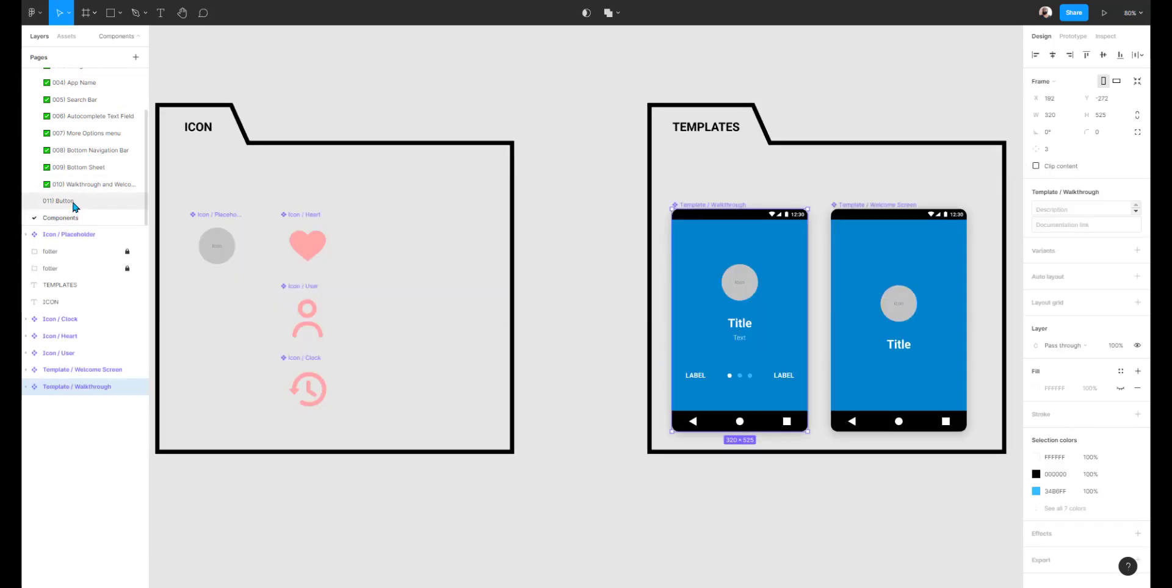
click(71, 202)
click(72, 215)
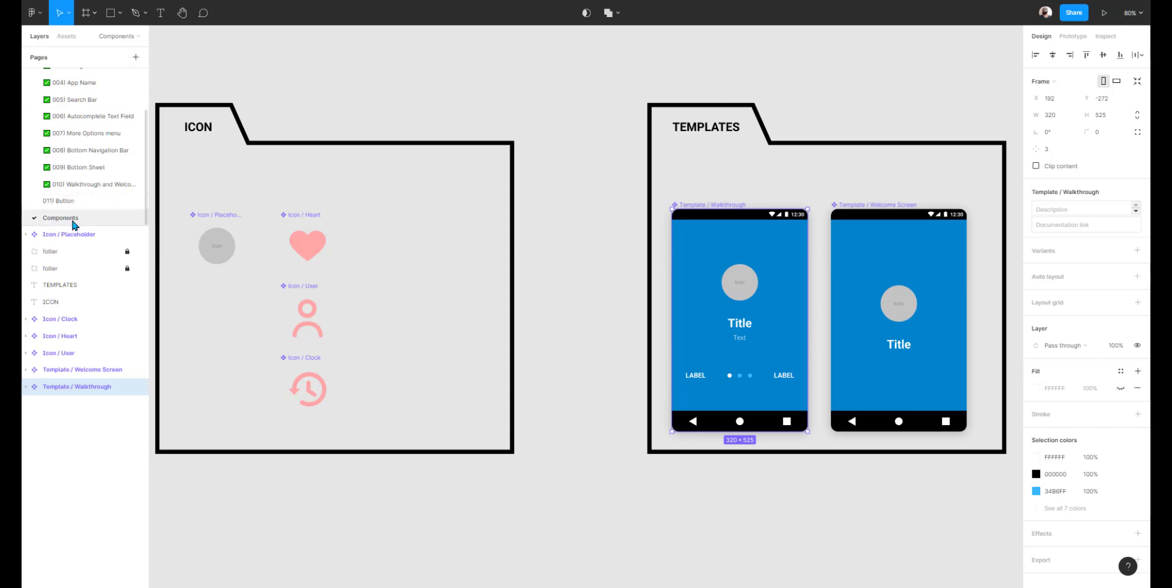
Paste the button columns with their headings into the empty area below the ICON folder.
click(515, 110)
scroll(517, 111, down, 5)
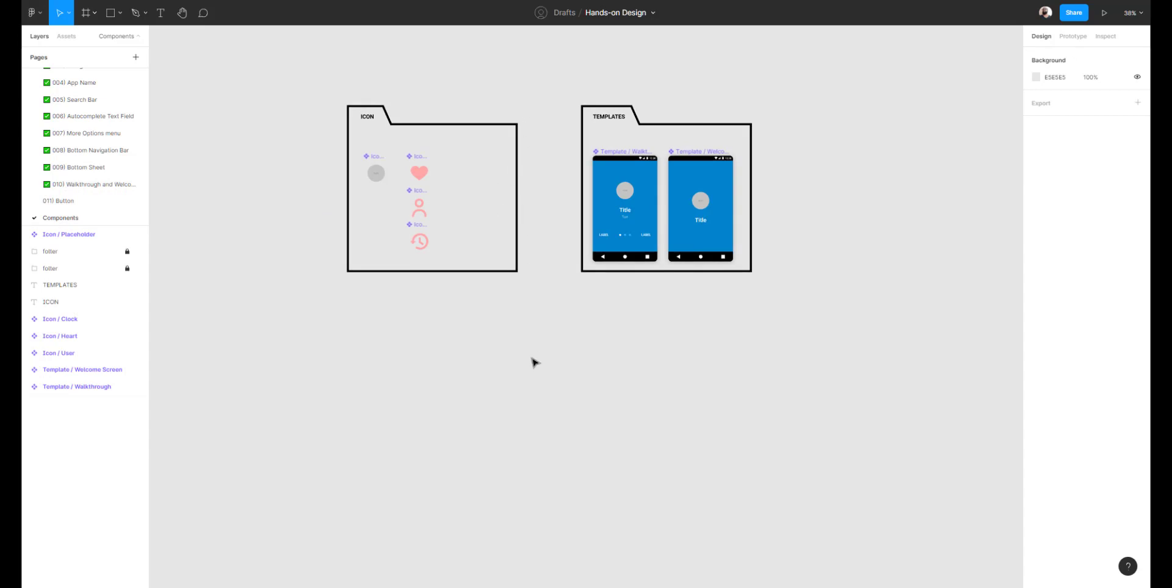
key(ctrl+v)
drag(564, 298, 406, 383)
Unlock the ICON folder's outline and duplicate it directly below so that the copy frames the pasted buttons.
right_click(423, 269)
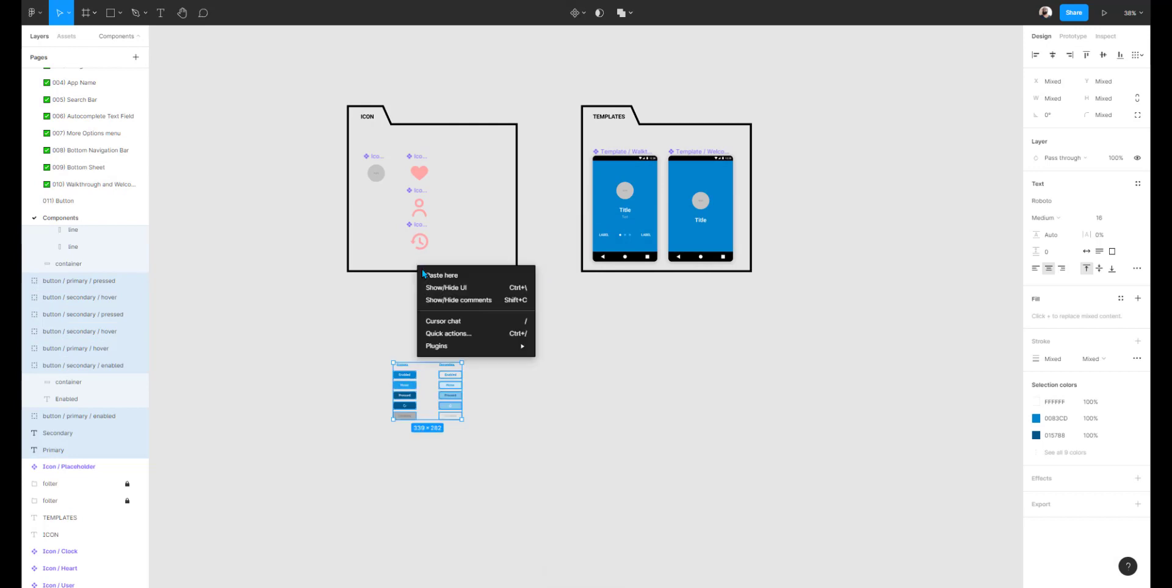
click(412, 275)
right_click(413, 274)
key(Escape)
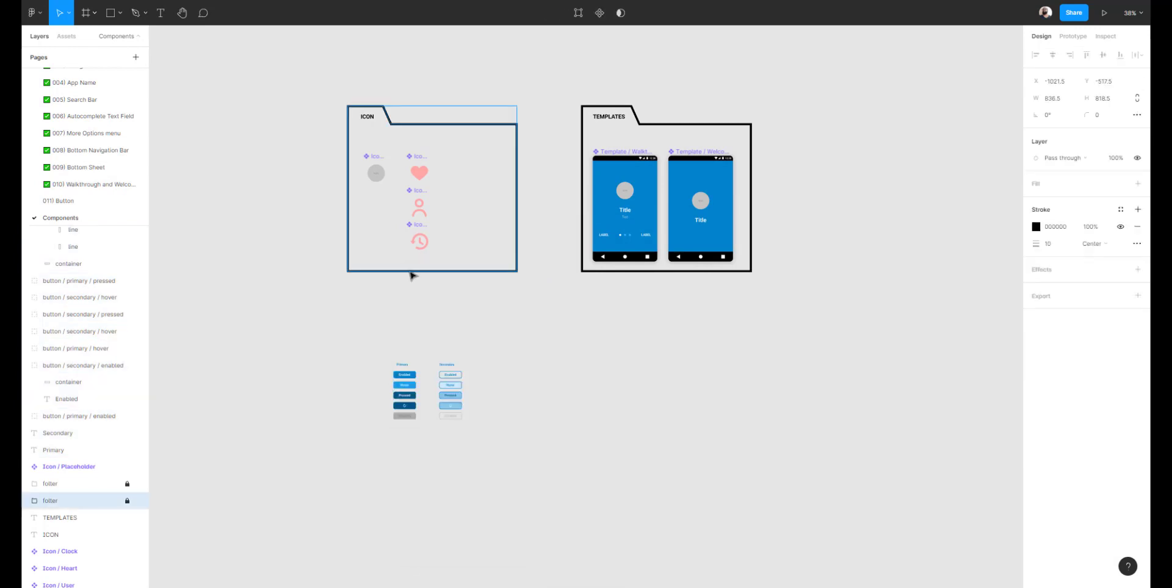
click(129, 501)
click(348, 306)
drag(369, 274, 390, 471)
click(375, 421)
Duplicate the ICON title into the new folder's tab and change its text to "BUTTONS".
drag(368, 118, 370, 318)
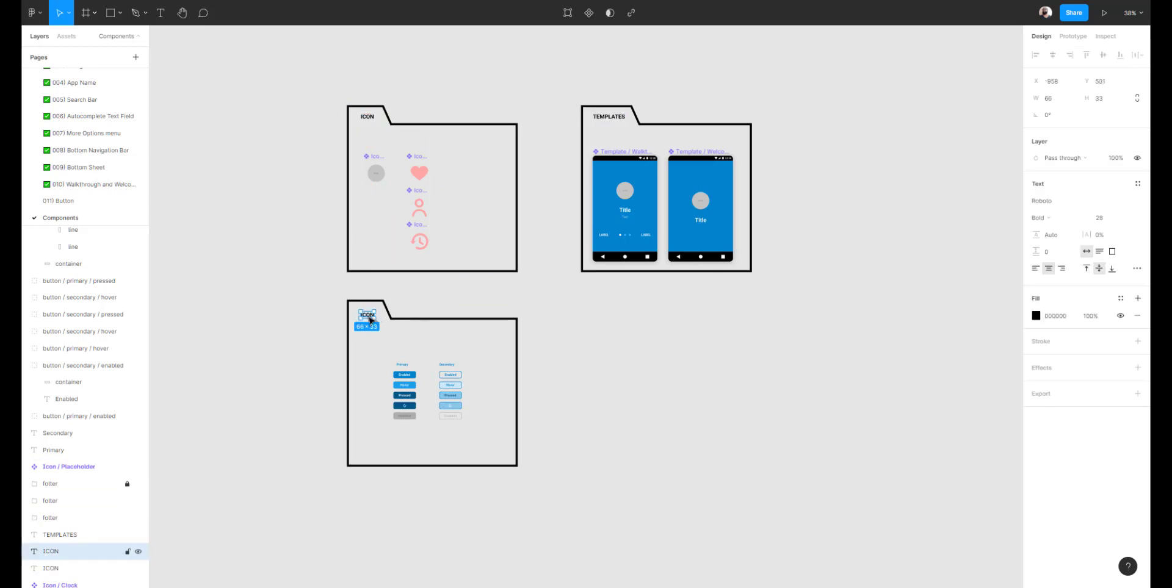
double_click(370, 319)
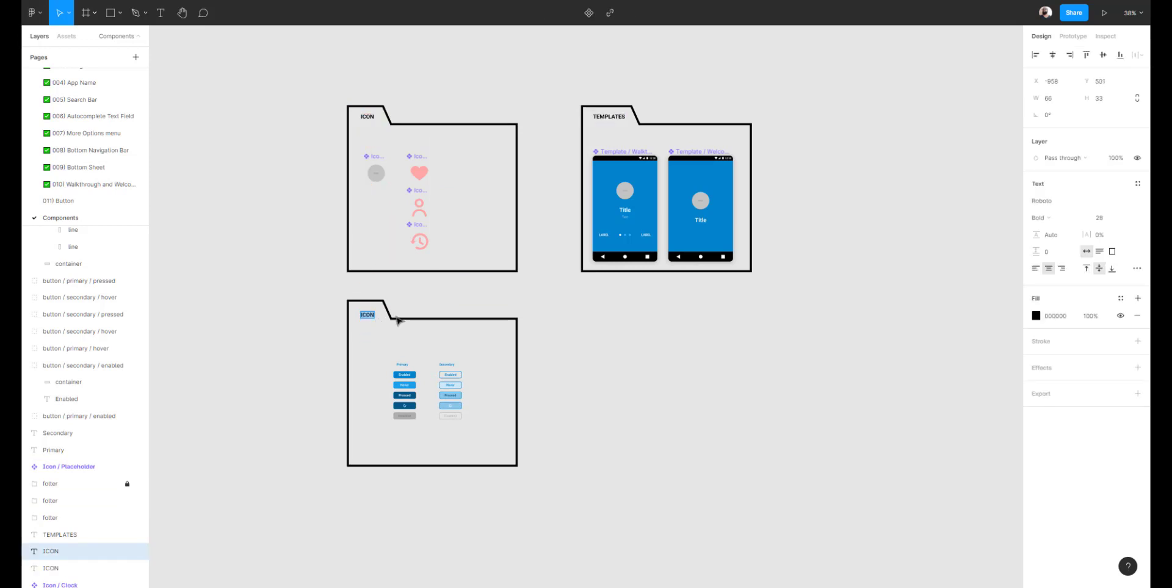
text(BUTTONS)
click(397, 318)
click(303, 379)
drag(340, 358, 396, 319)
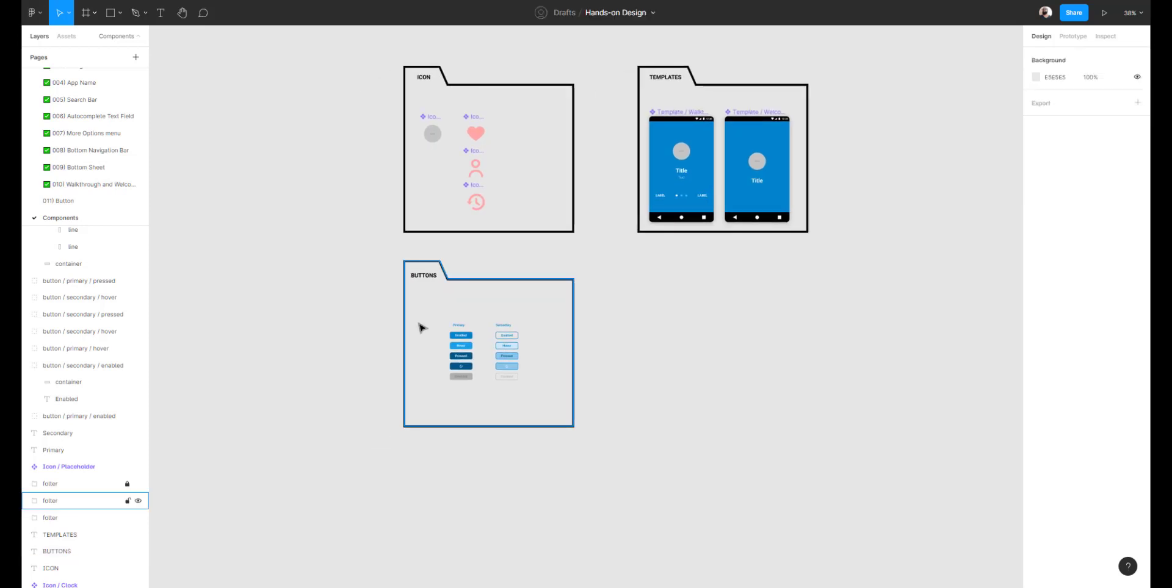
Examine the button states, outline and title of the BUTTONS folder alongside the folders above it.
click(460, 335)
scroll(455, 352, up, 5)
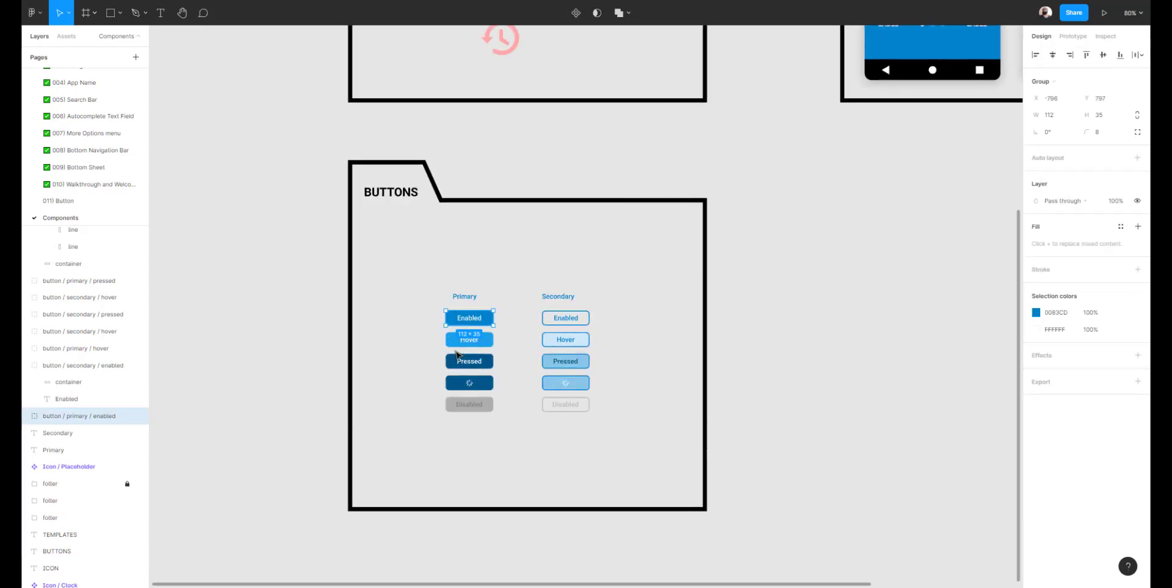
click(416, 331)
drag(417, 282, 624, 447)
click(360, 295)
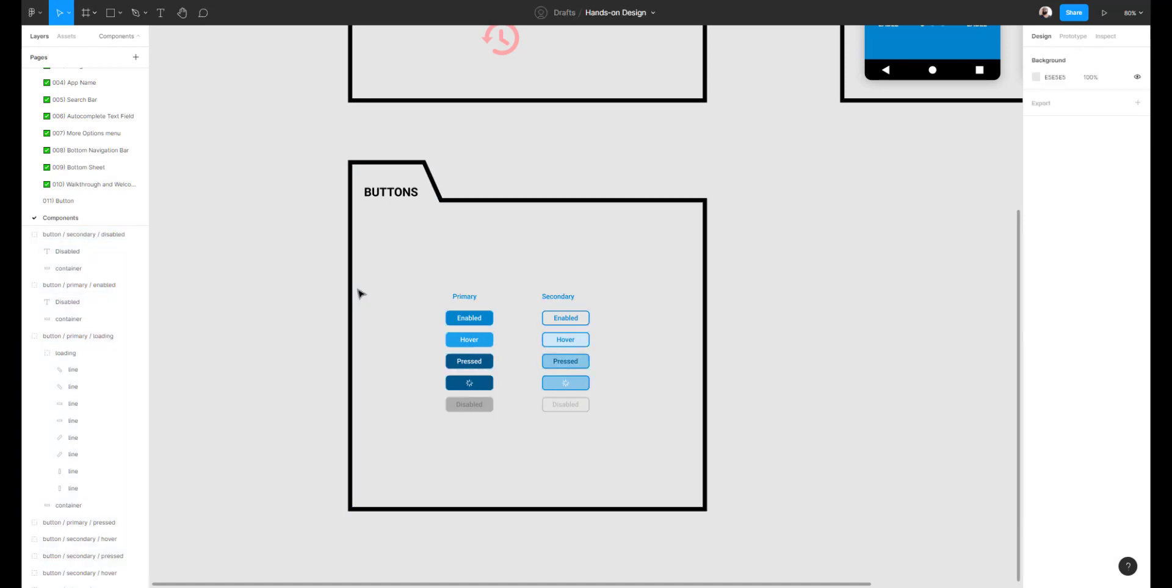
click(353, 288)
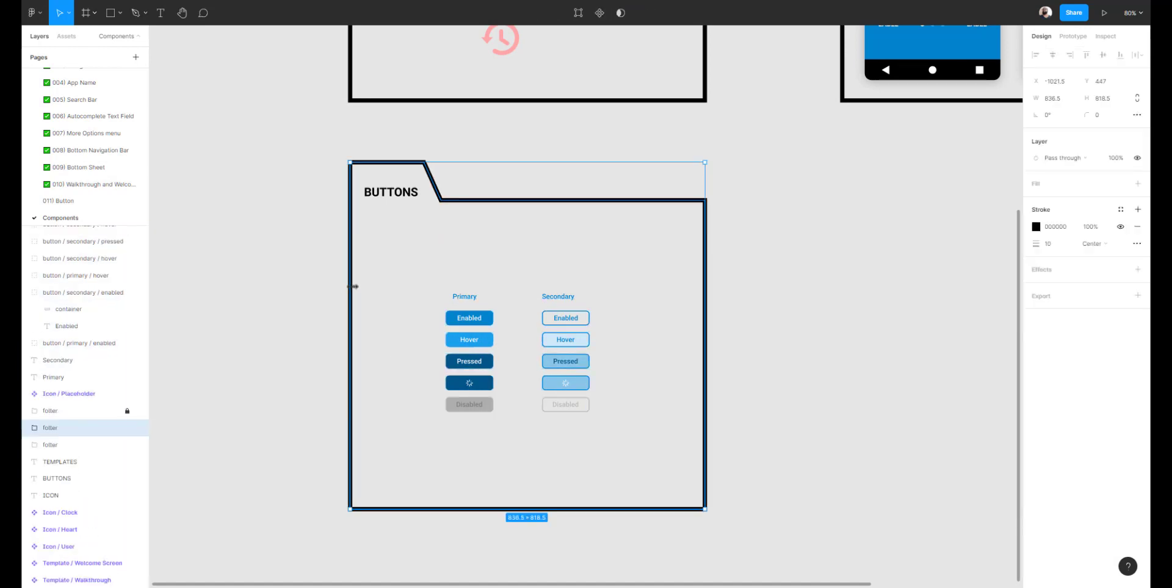
click(295, 159)
drag(285, 155, 505, 230)
scroll(434, 243, up, 10)
scroll(397, 293, down, 5)
click(364, 340)
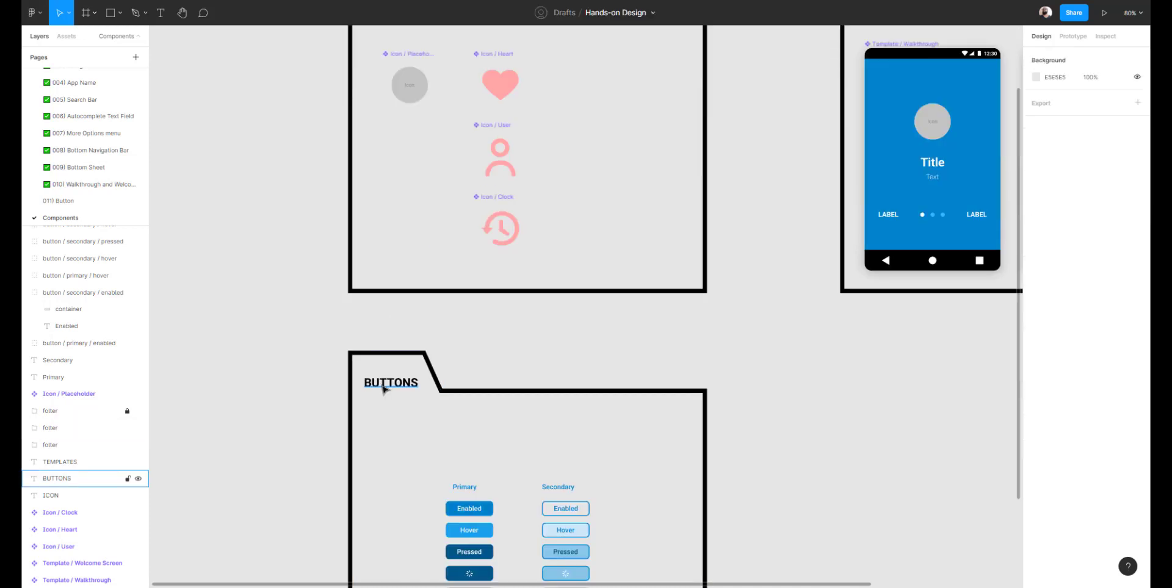
Nudge the BUTTONS title up within its tab and lock both the title and the folder outline.
click(382, 385)
key(shift+Up)
drag(271, 344, 512, 428)
click(127, 428)
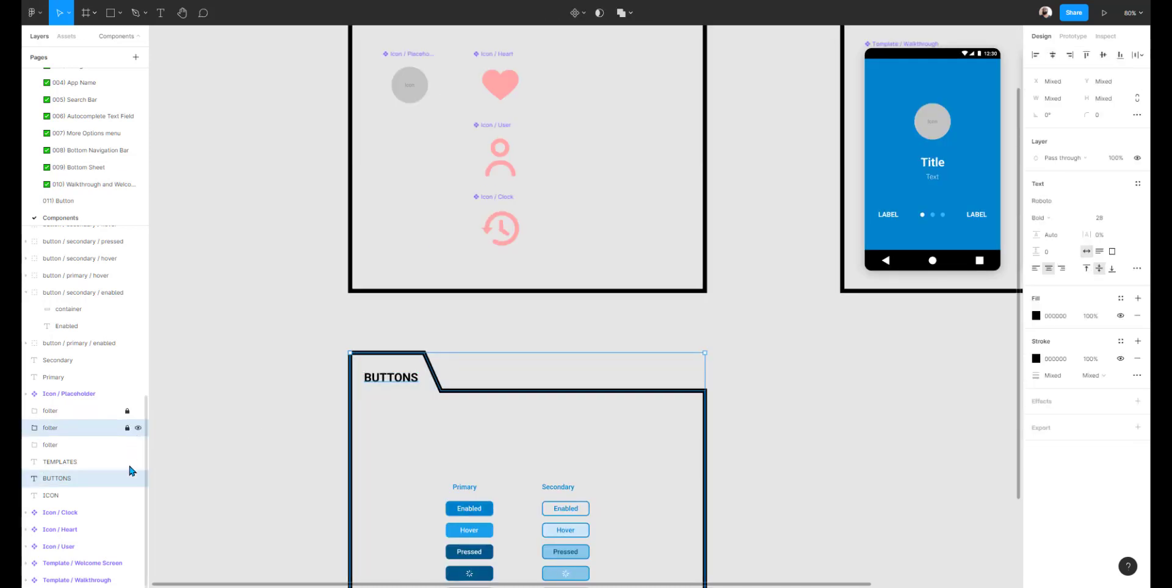
click(127, 478)
click(228, 407)
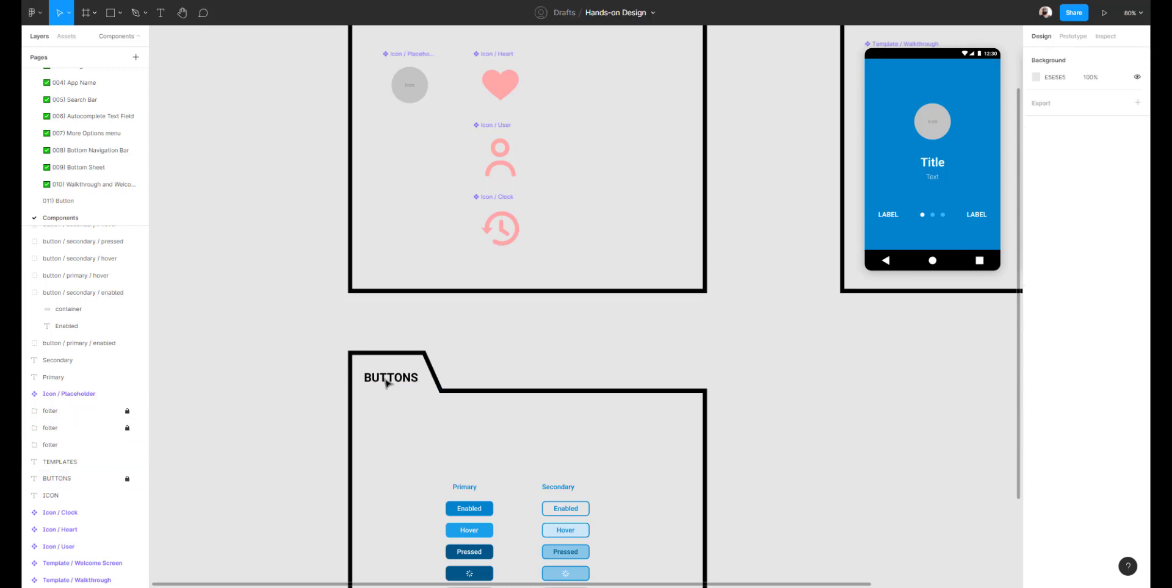
Move the Primary and Secondary button columns with their headings slightly up and left inside the BUTTONS folder.
scroll(394, 373, down, 3)
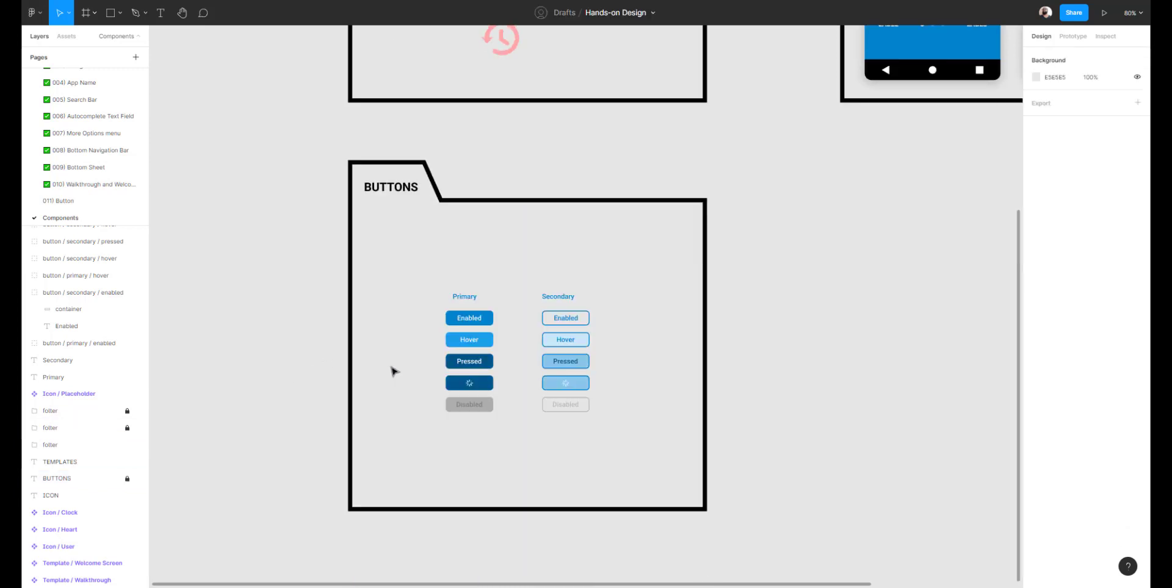
drag(421, 251, 654, 460)
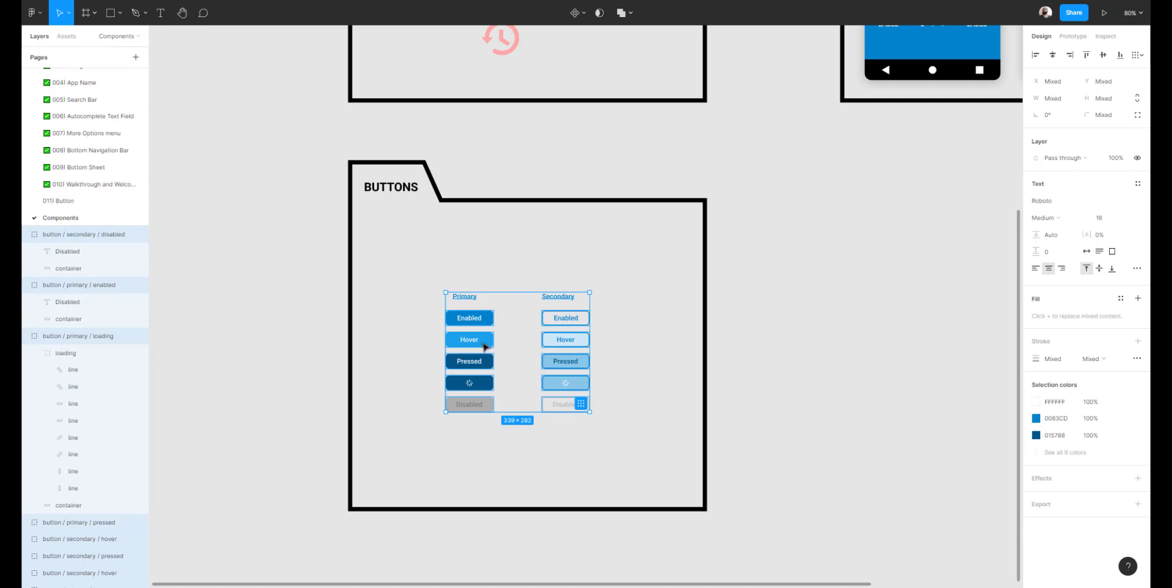
drag(484, 343, 475, 321)
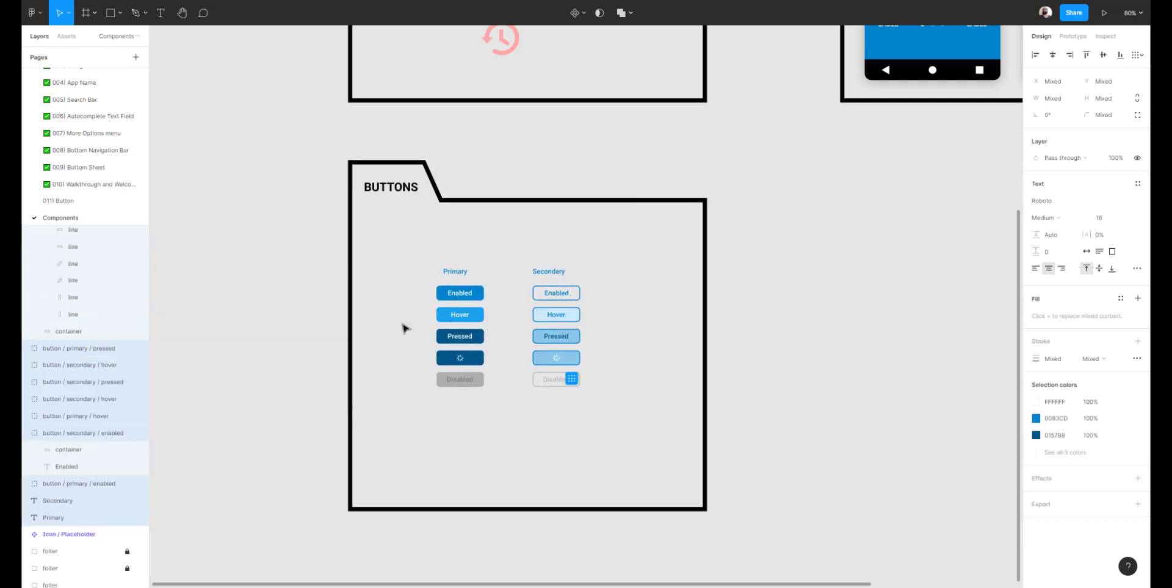
click(401, 327)
Create a component from the primary Enabled button group and keep the local components list in view.
click(460, 296)
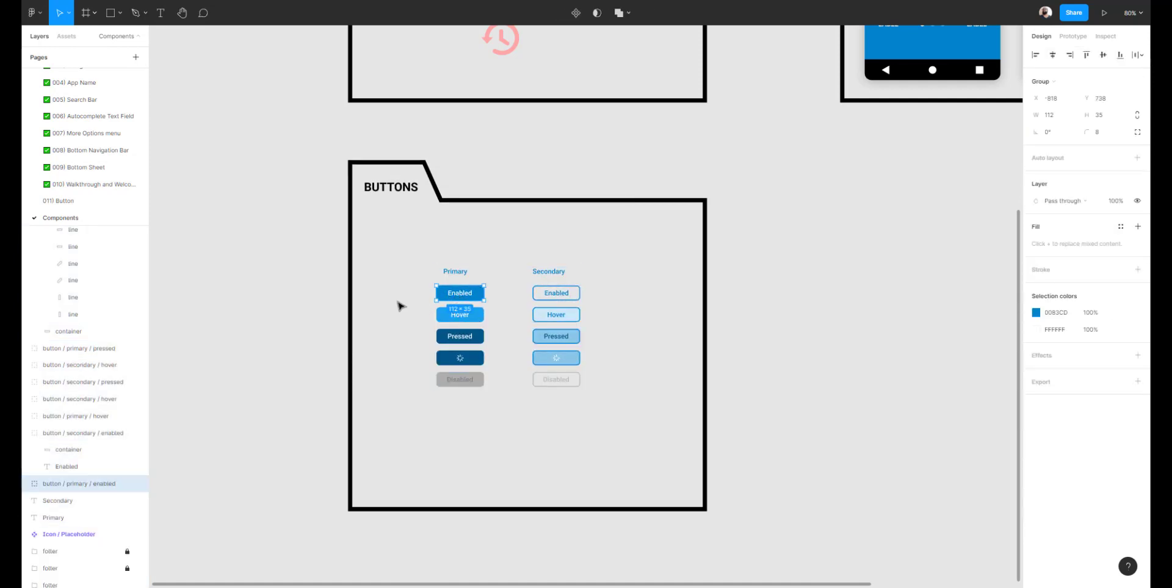
click(400, 303)
scroll(458, 299, up, 5)
click(461, 291)
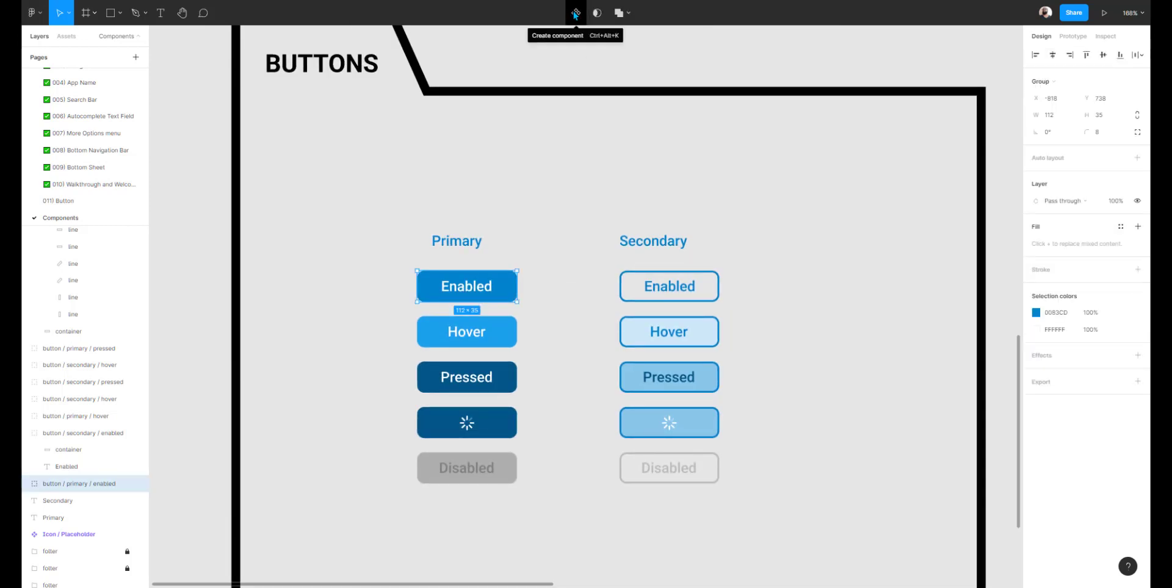
click(67, 37)
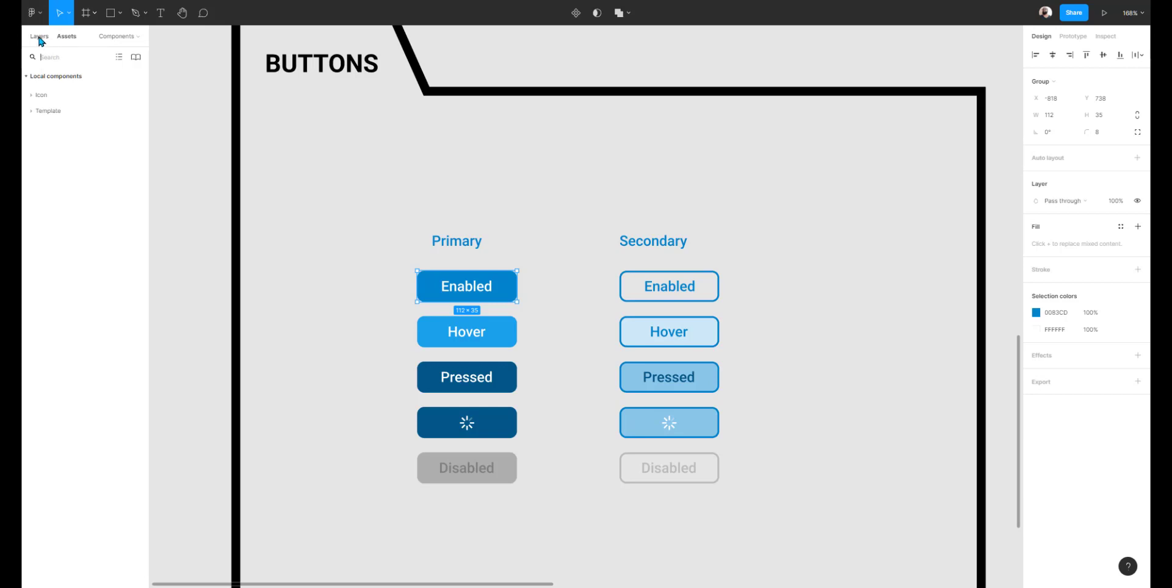
click(39, 36)
scroll(67, 153, down, 2)
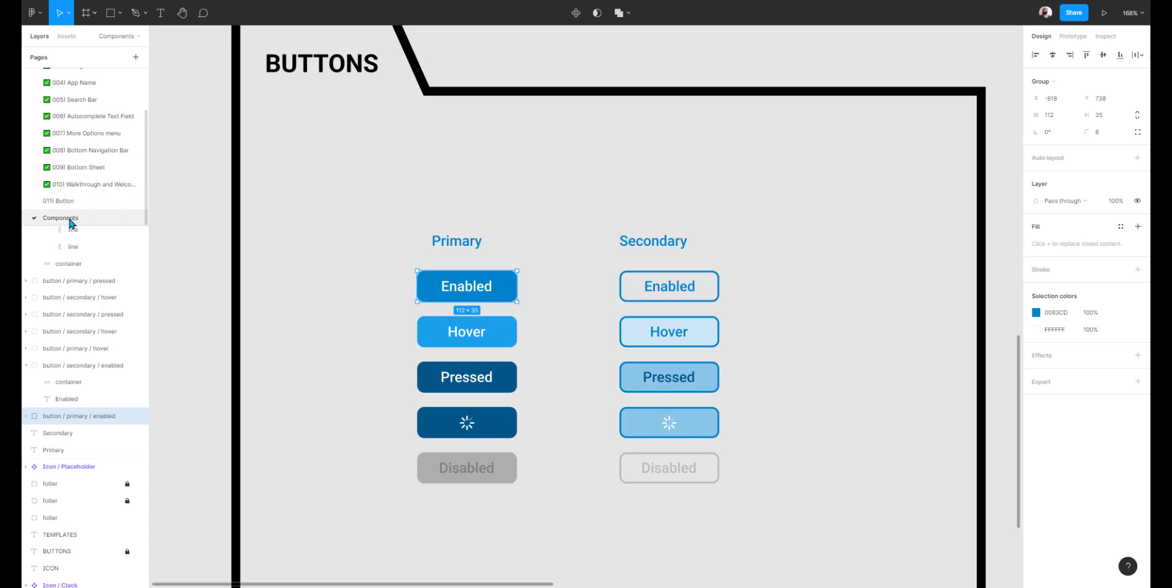
click(66, 37)
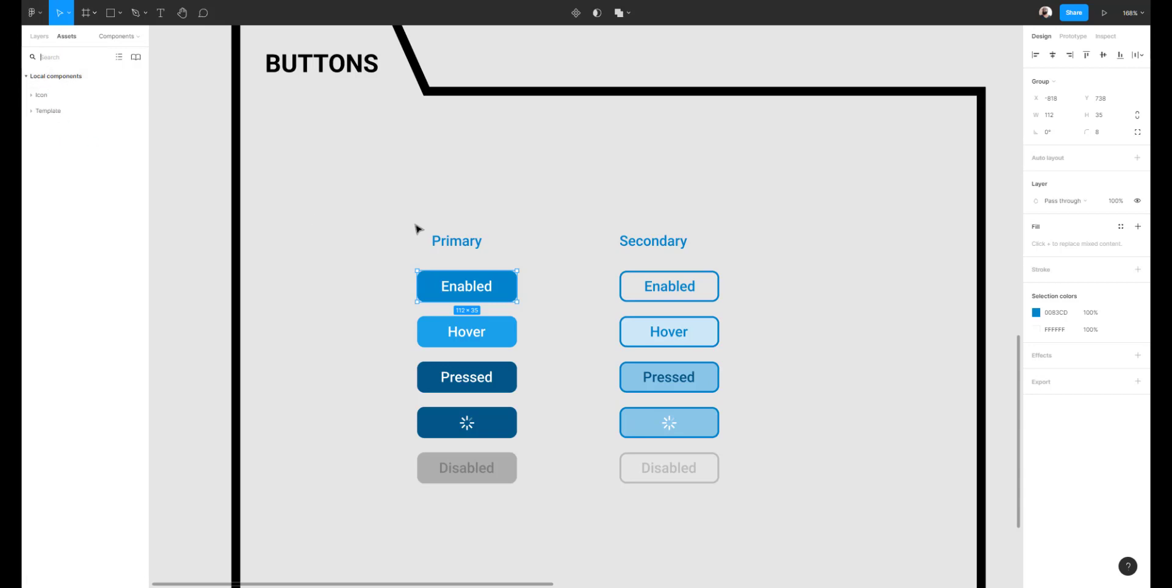
click(418, 244)
click(451, 287)
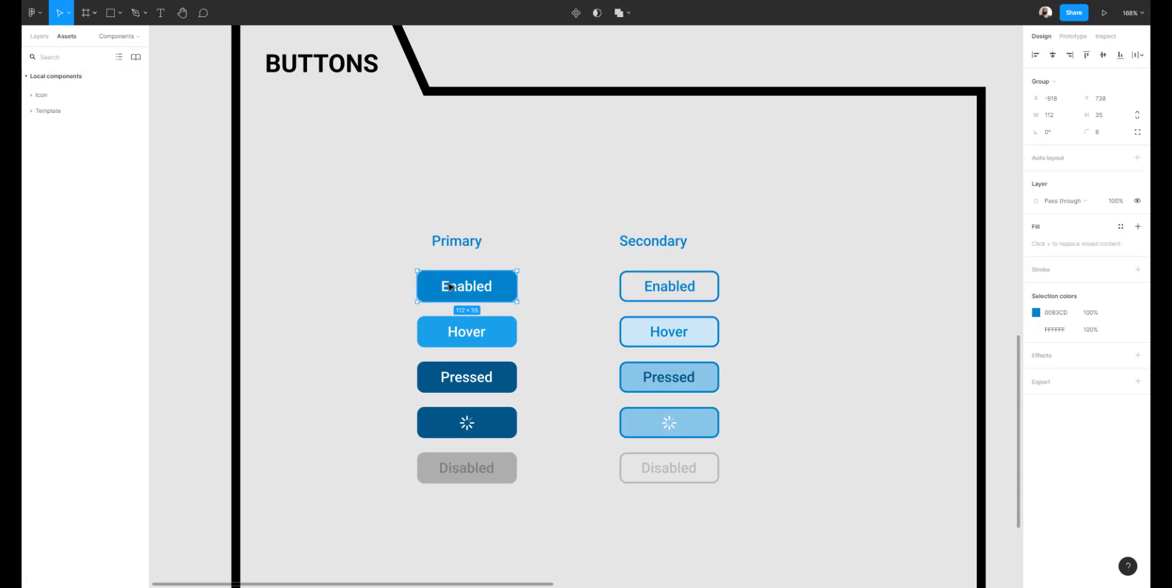
click(574, 15)
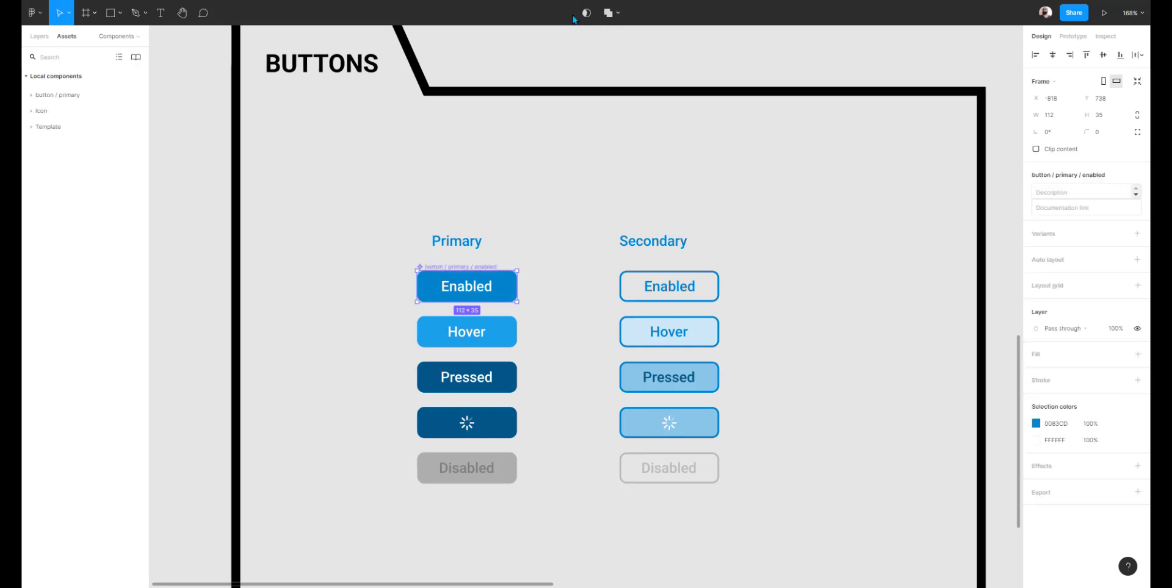
Place a test instance of the button / primary / enabled component in the empty area above the Secondary column.
click(37, 99)
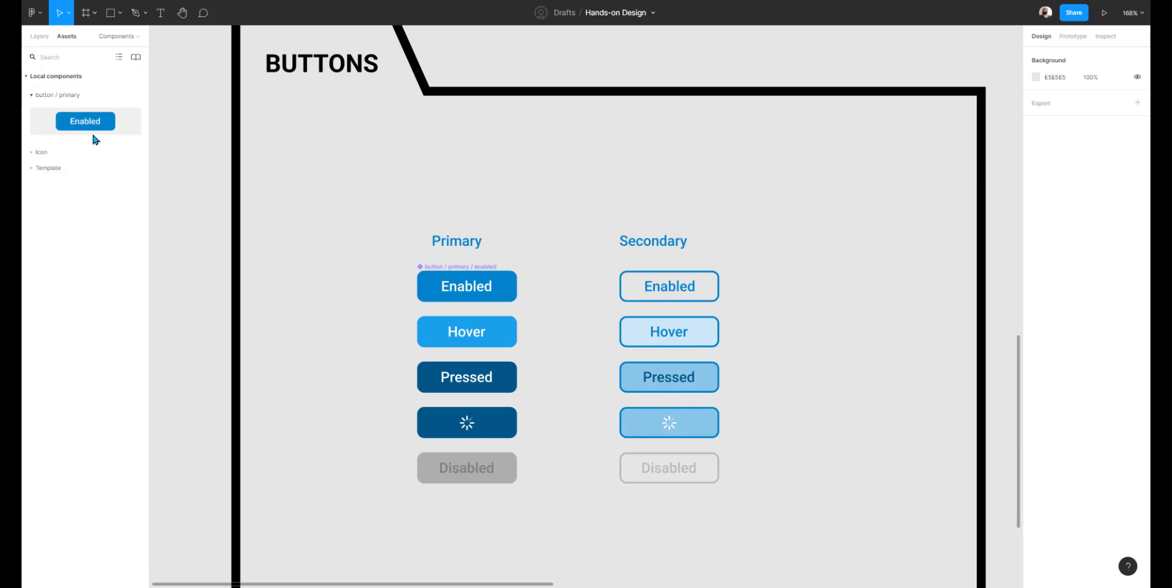
drag(88, 126, 588, 131)
drag(744, 140, 751, 155)
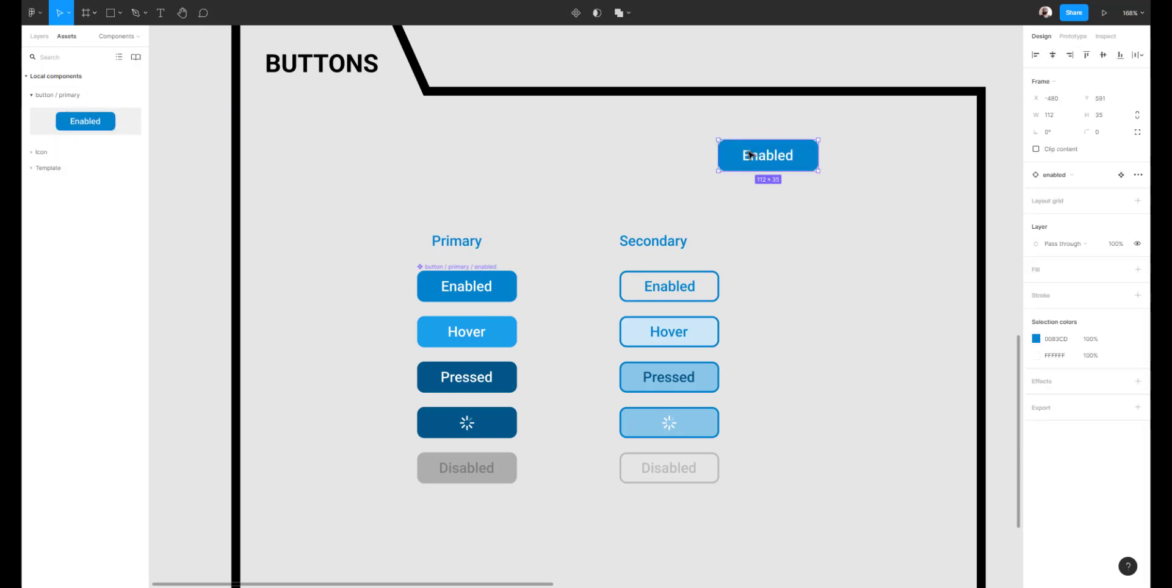
Replace the test instance's label with "My first button".
double_click(769, 156)
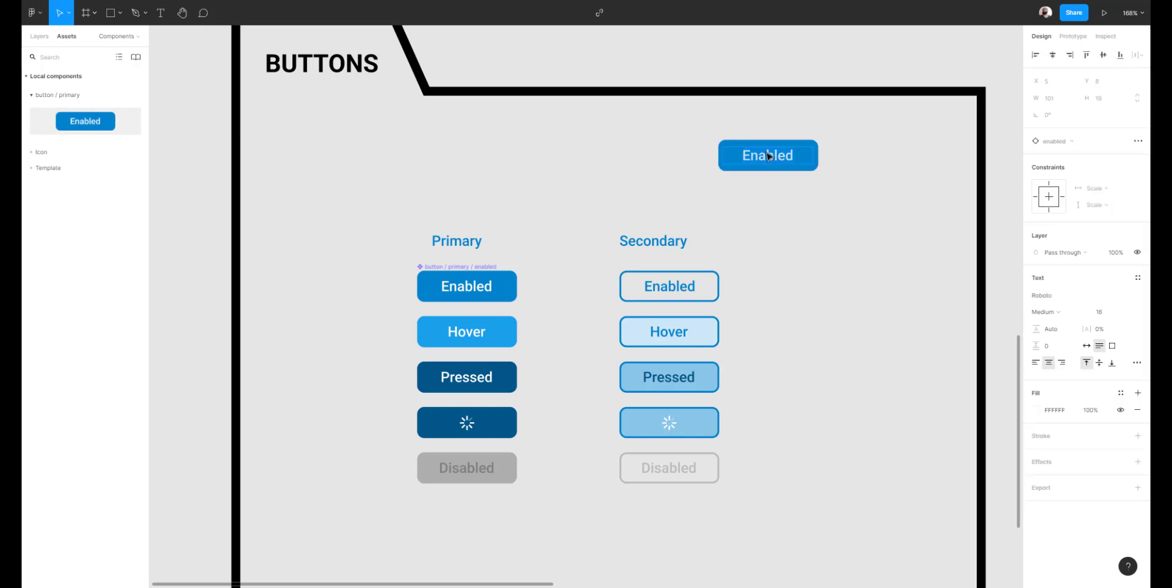
text(ADSFADFASDFASDFASDF)
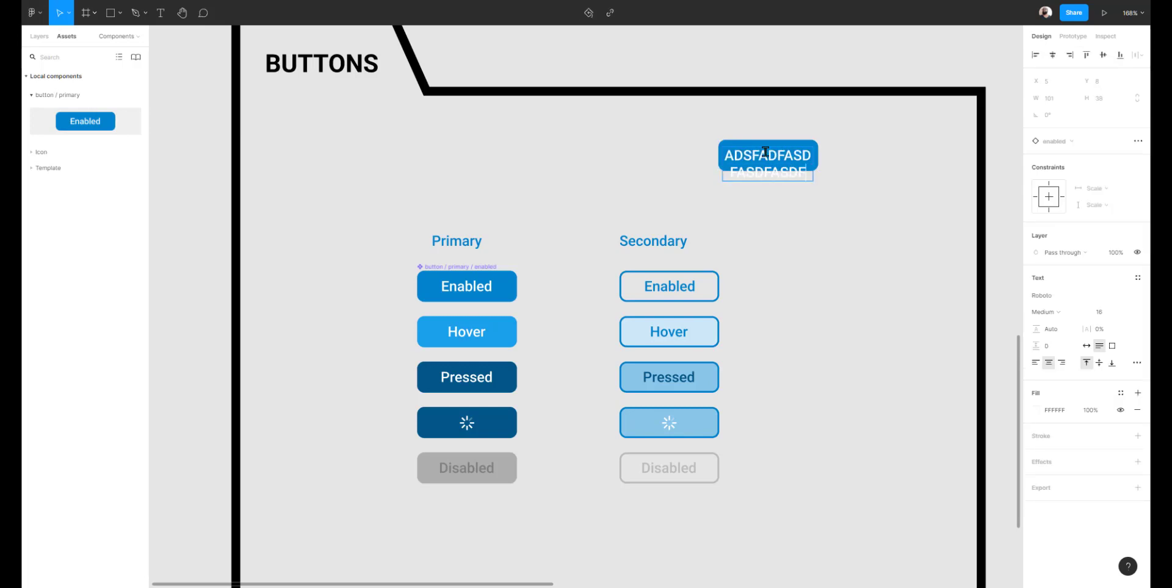
key(ctrl+z)
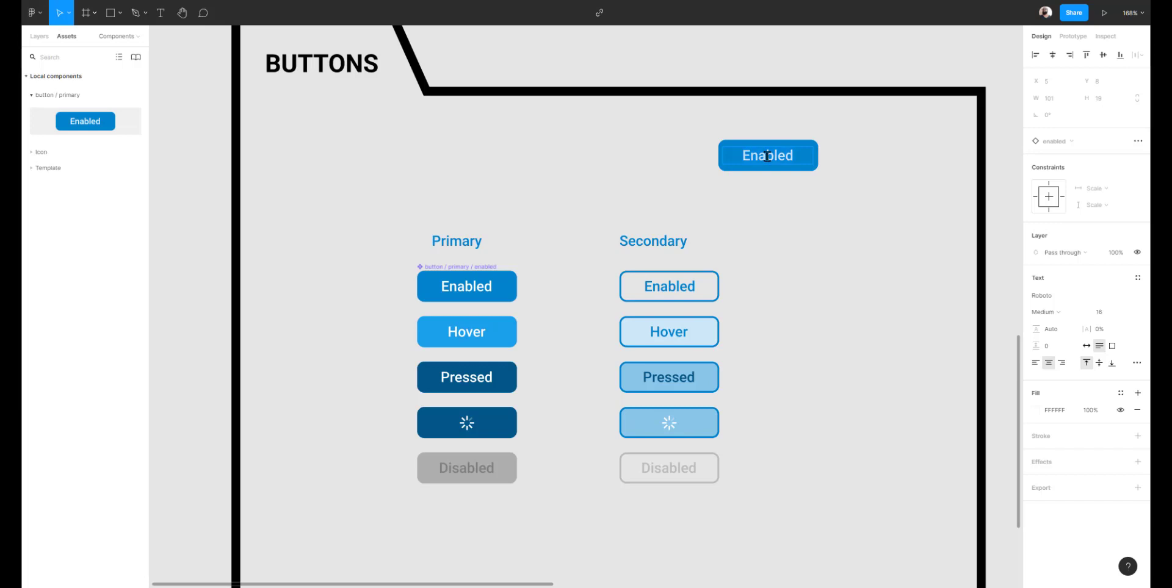
text(M)
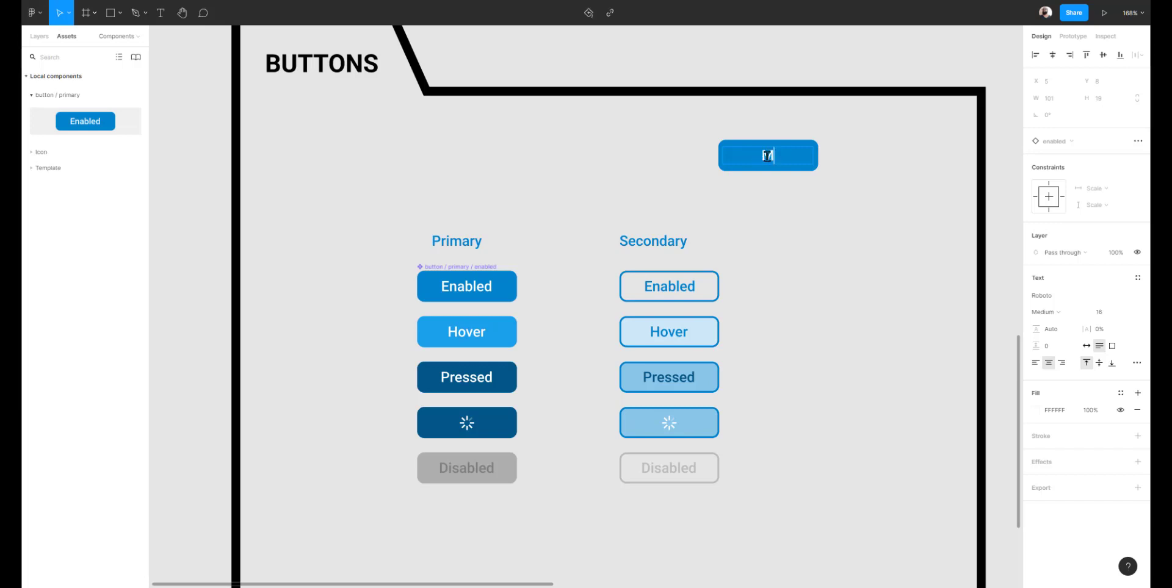
text(y first button)
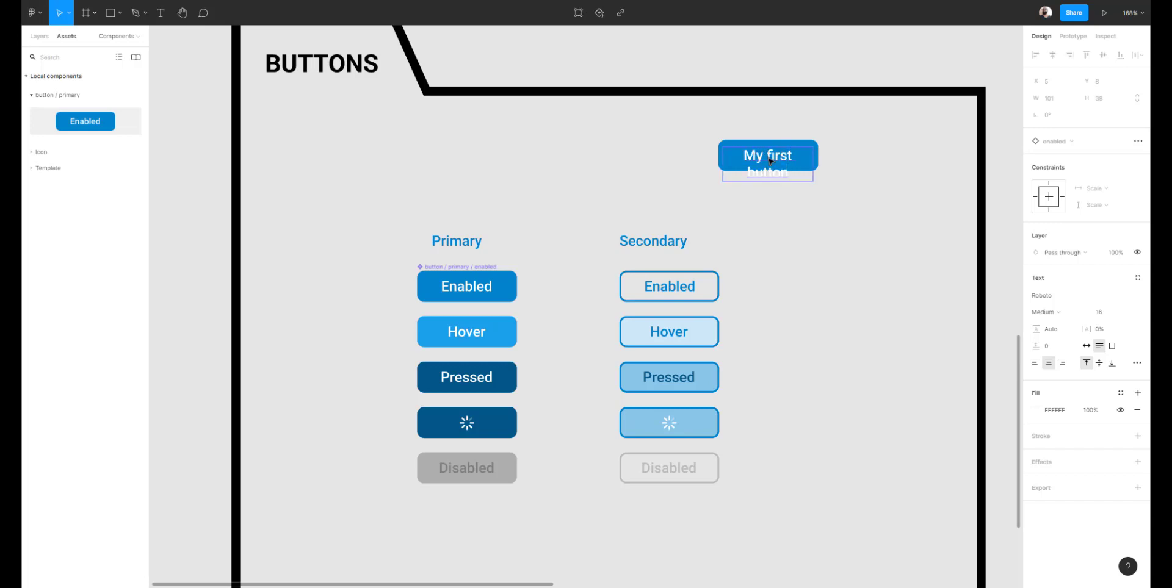
Widen the test button instance to 129 so its label fits on one line, and delete the instance.
click(869, 147)
click(816, 158)
mouse_move(822, 154)
mouse_down()
mouse_move(933, 156)
mouse_move(833, 155)
mouse_move(881, 157)
mouse_move(811, 213)
mouse_move(810, 230)
mouse_move(811, 172)
mouse_move(829, 158)
mouse_up()
click(817, 191)
click(798, 154)
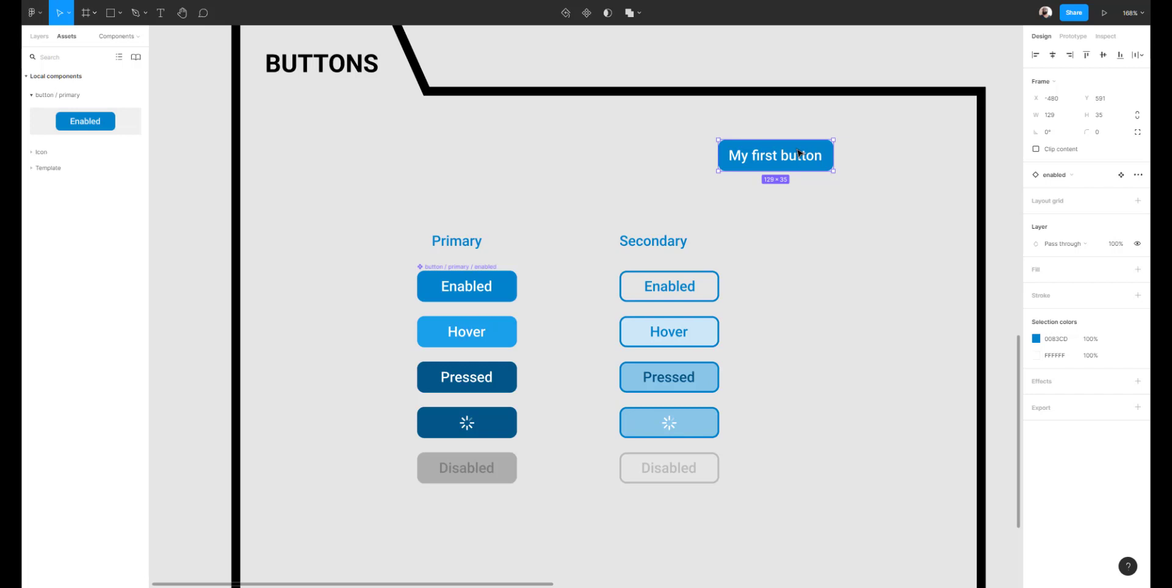
key(Delete)
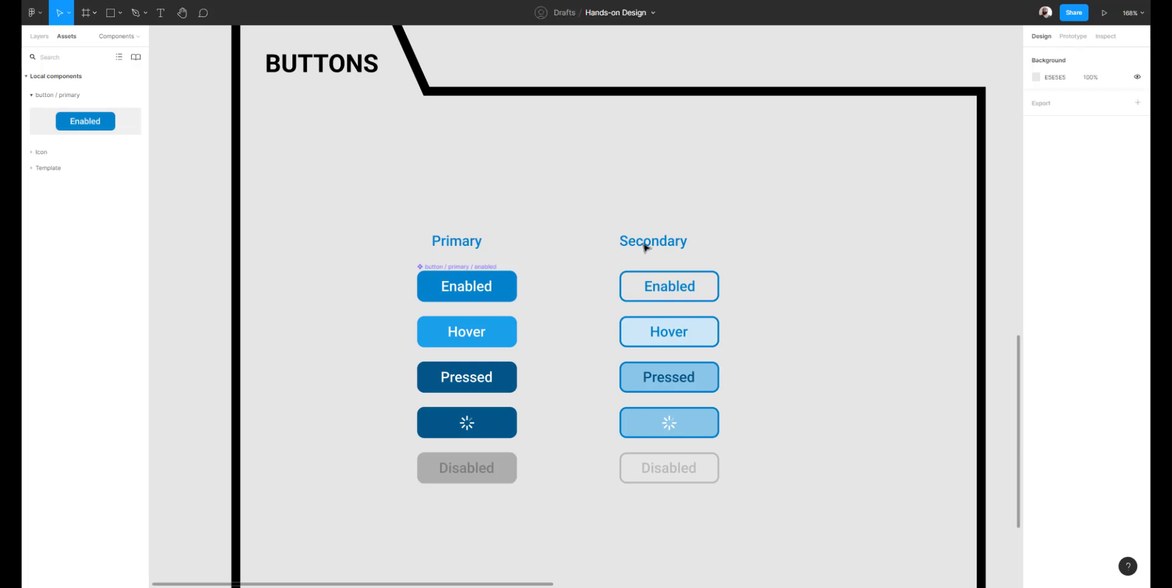
Create a component from the secondary Enabled button group.
click(683, 291)
click(785, 264)
click(670, 290)
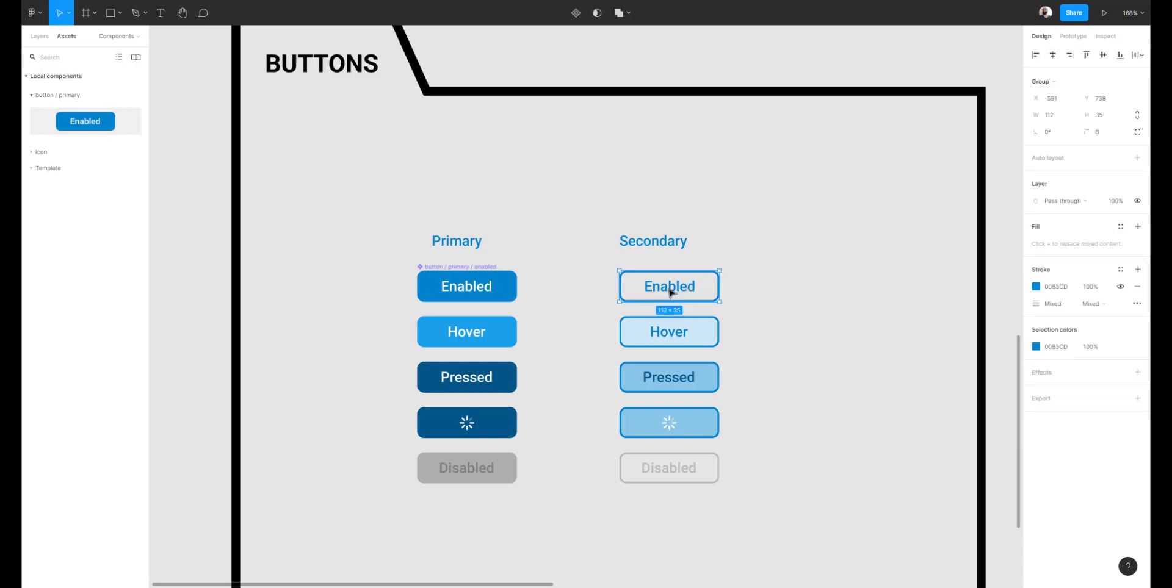
click(576, 13)
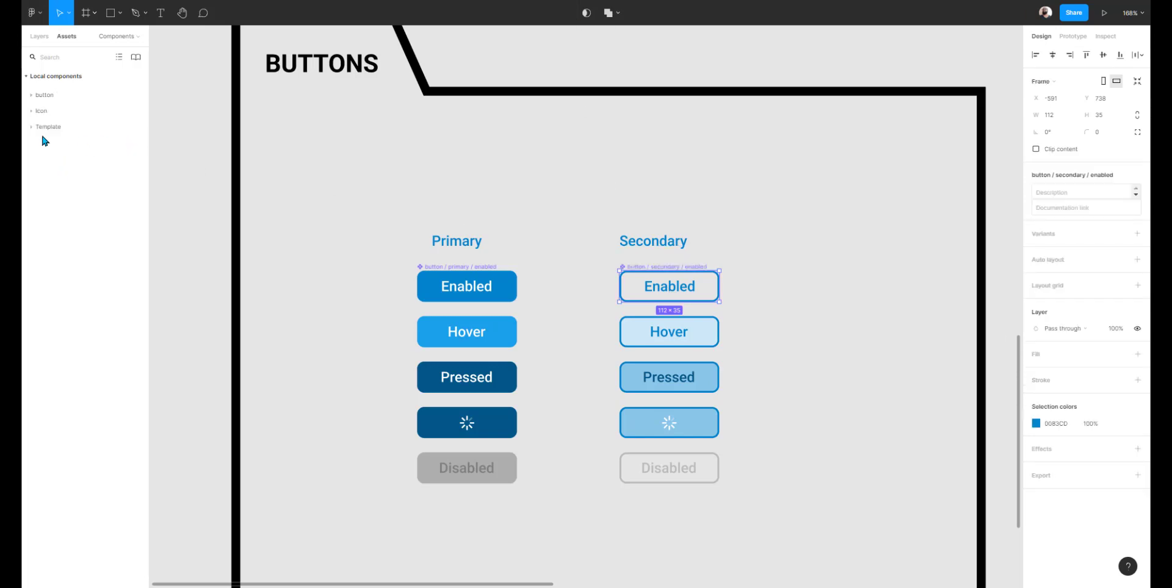
Expand the button group and its primary and secondary subgroups in the local components to view their previews.
click(32, 98)
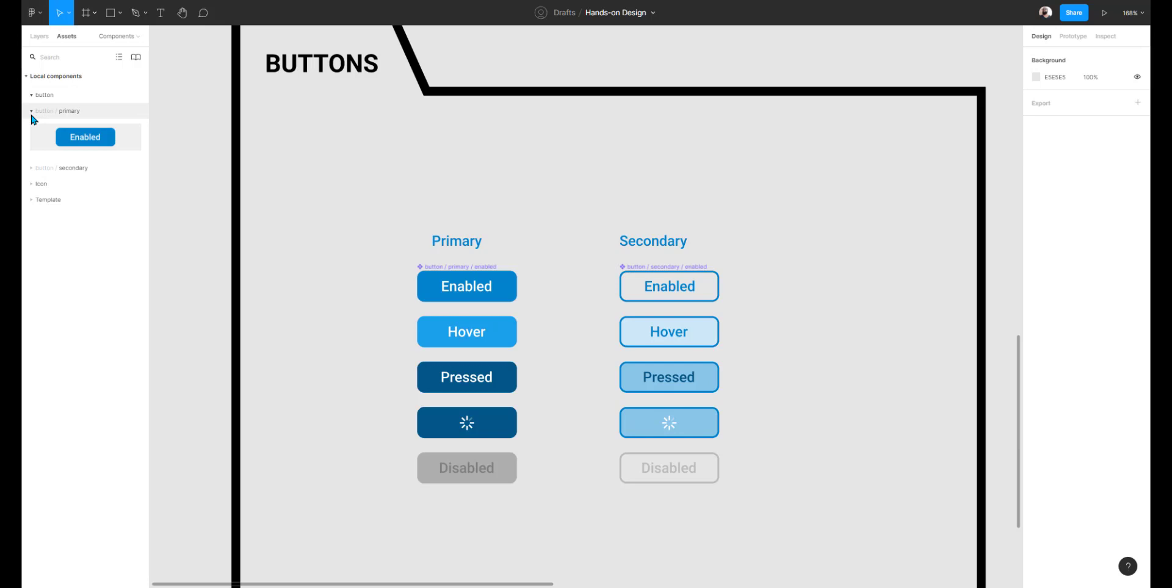
click(31, 112)
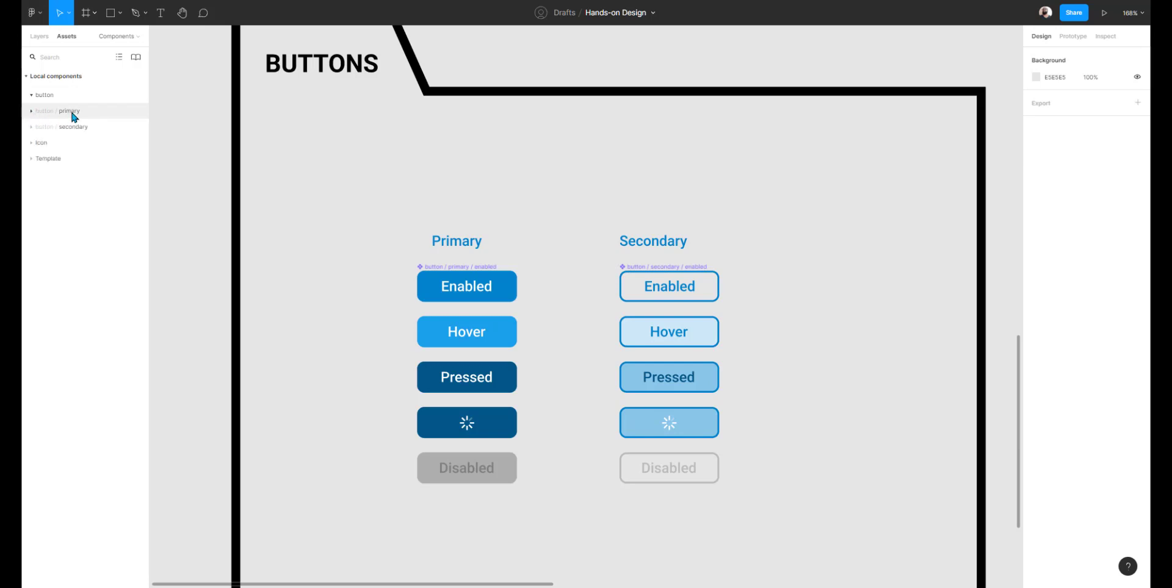
click(31, 111)
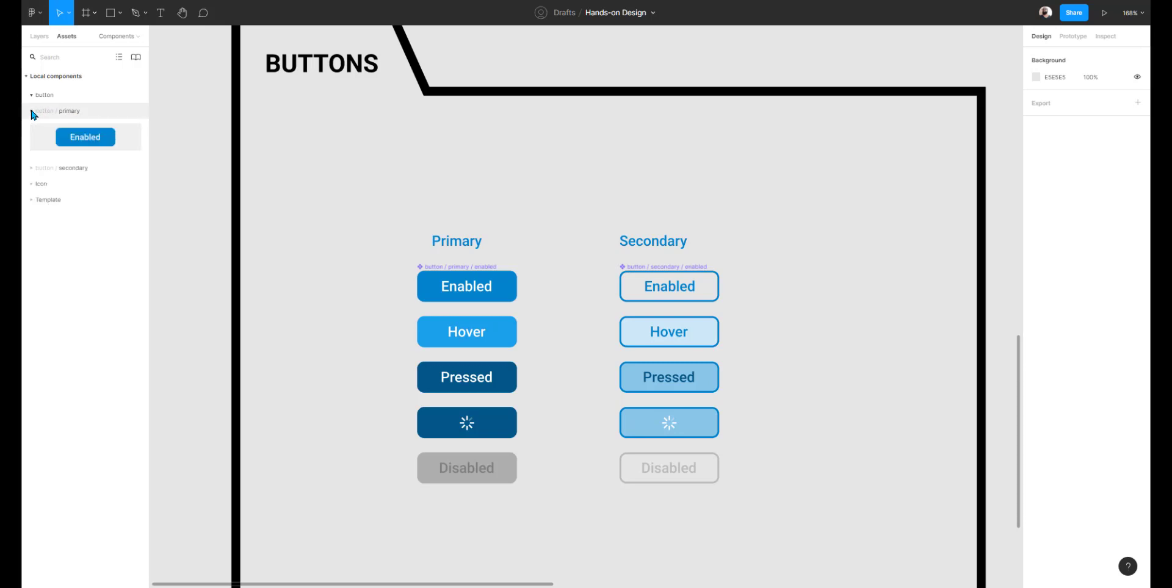
click(32, 169)
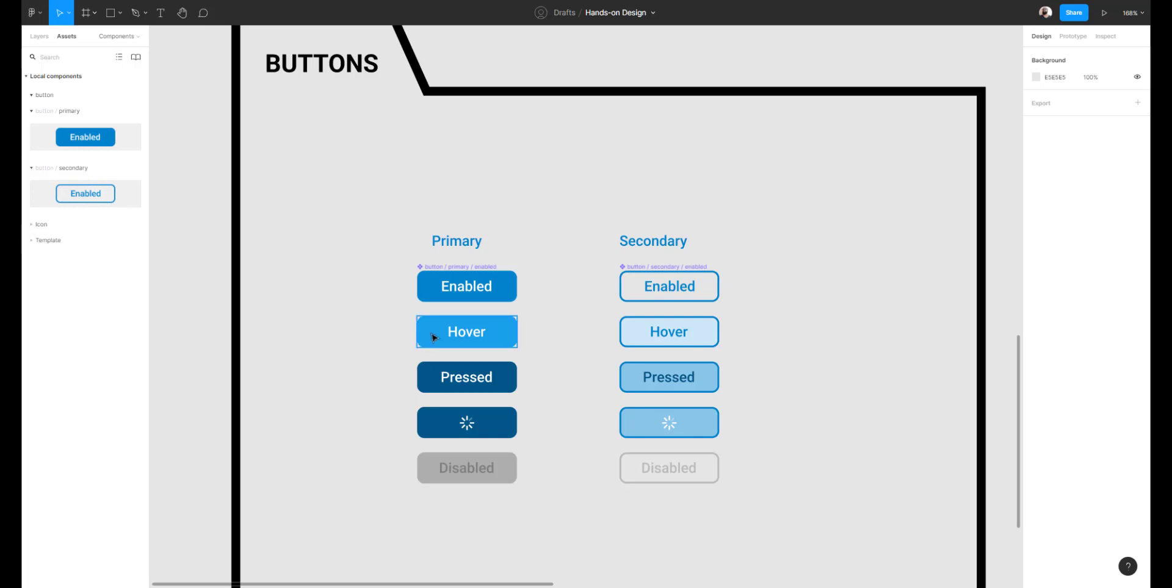
Examine the Hover buttons and check the layer names of the primary Hover and Pressed buttons.
scroll(384, 317, down, 2)
click(450, 269)
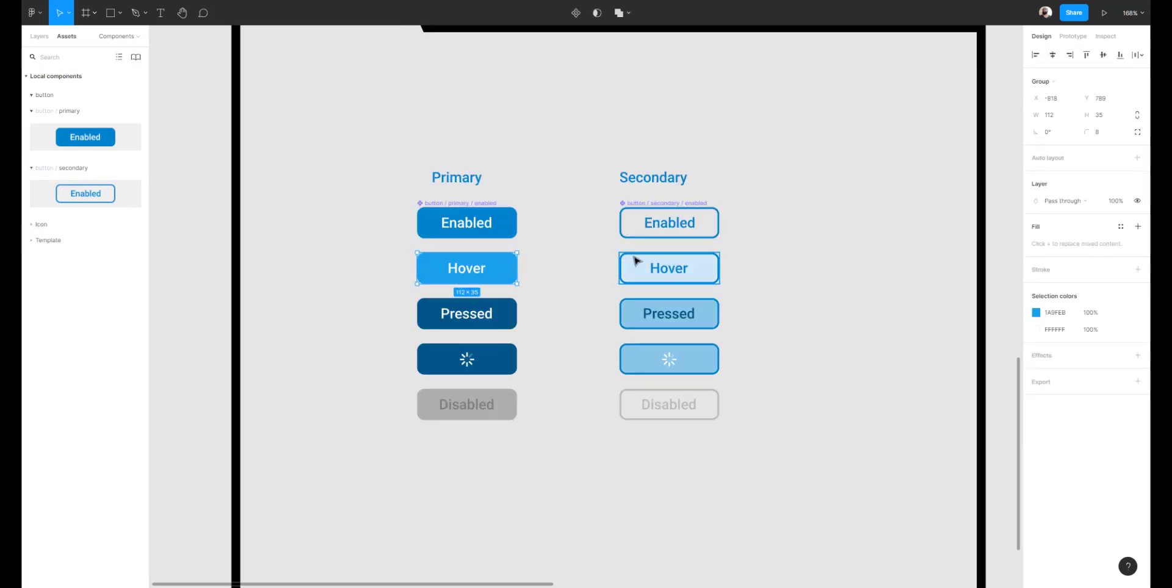
click(635, 261)
click(364, 293)
click(473, 267)
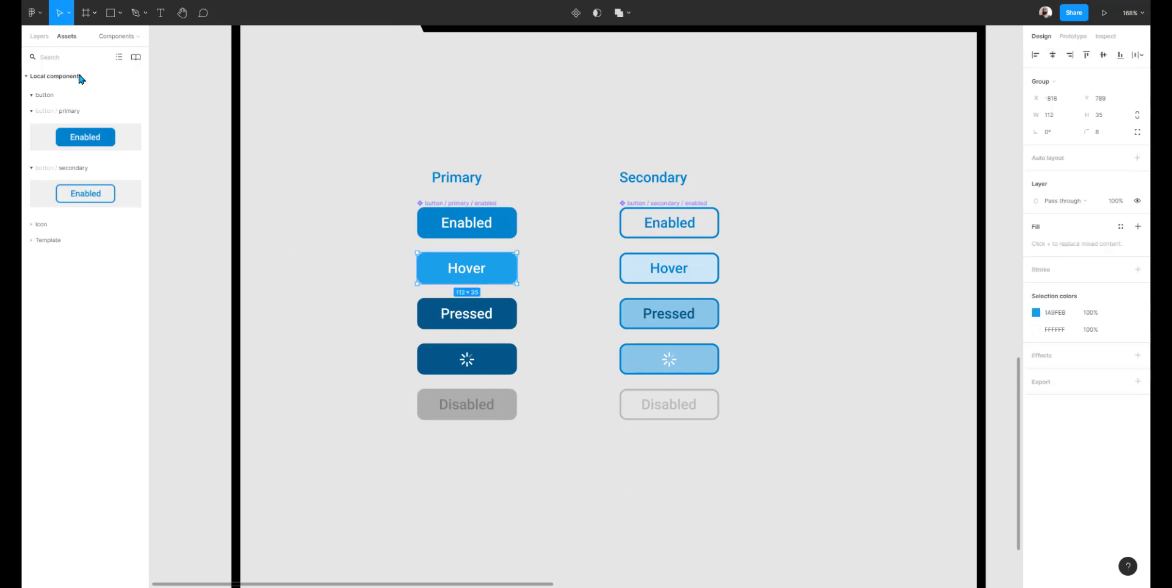
click(41, 37)
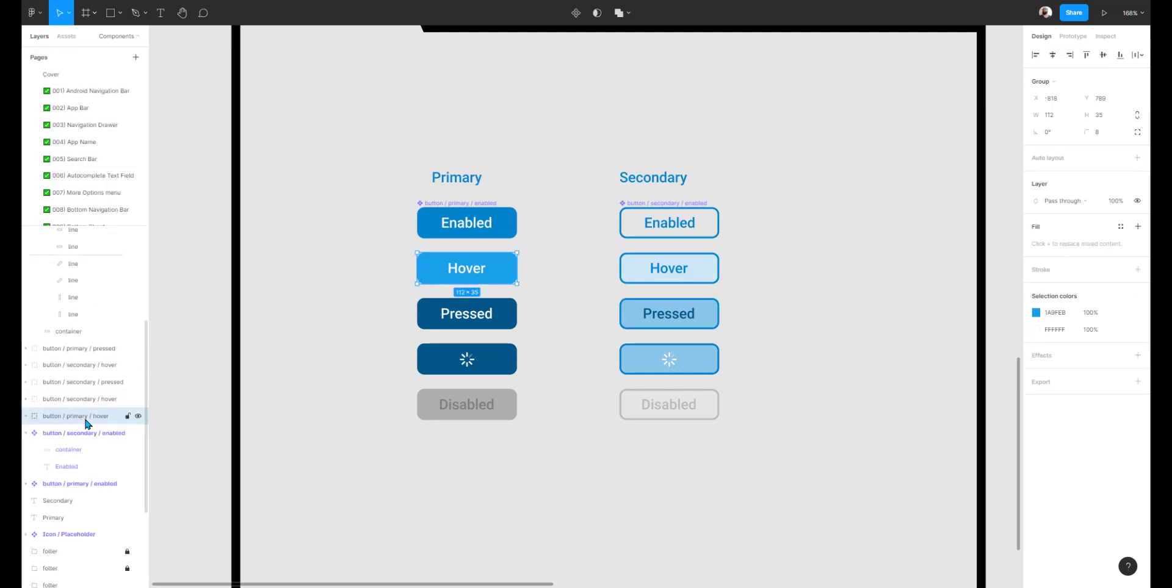
click(448, 318)
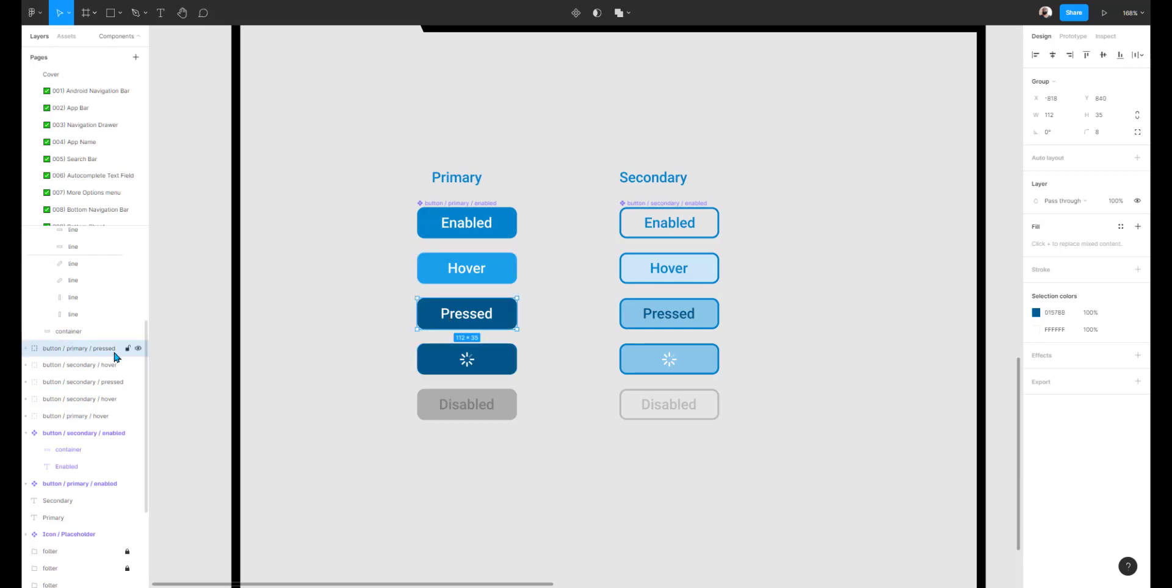
click(340, 323)
Create a component from the primary Hover button group with the local components list shown.
click(466, 273)
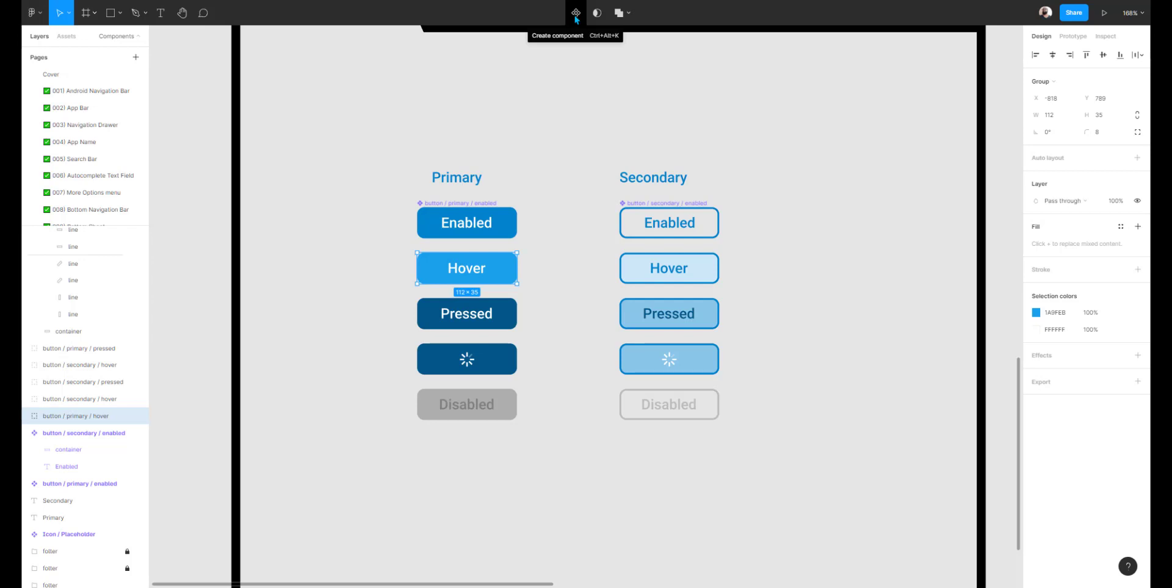
click(554, 175)
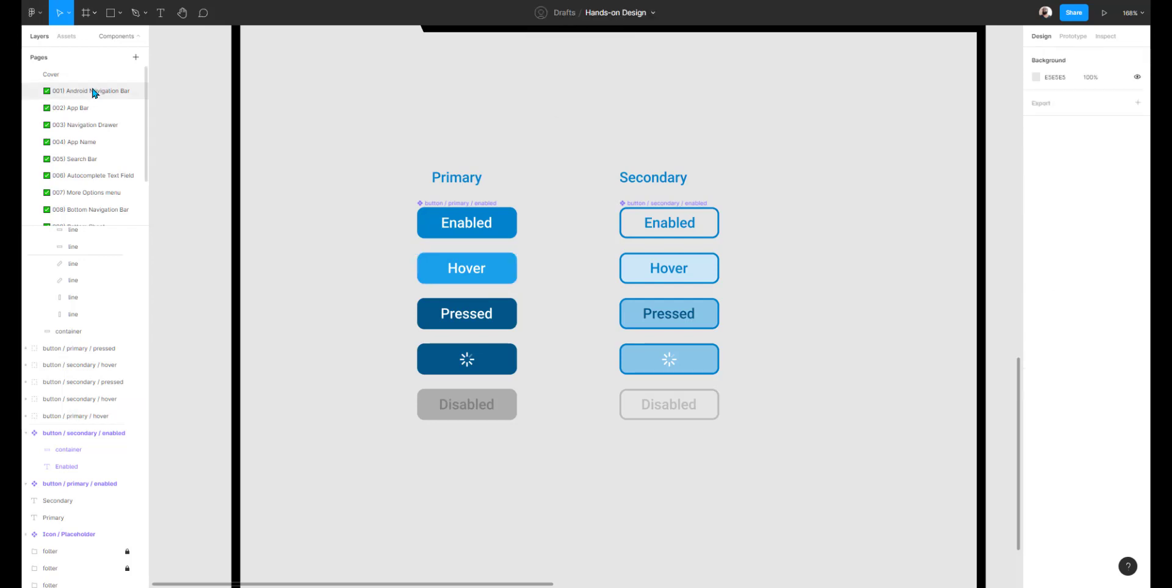
click(67, 36)
click(451, 276)
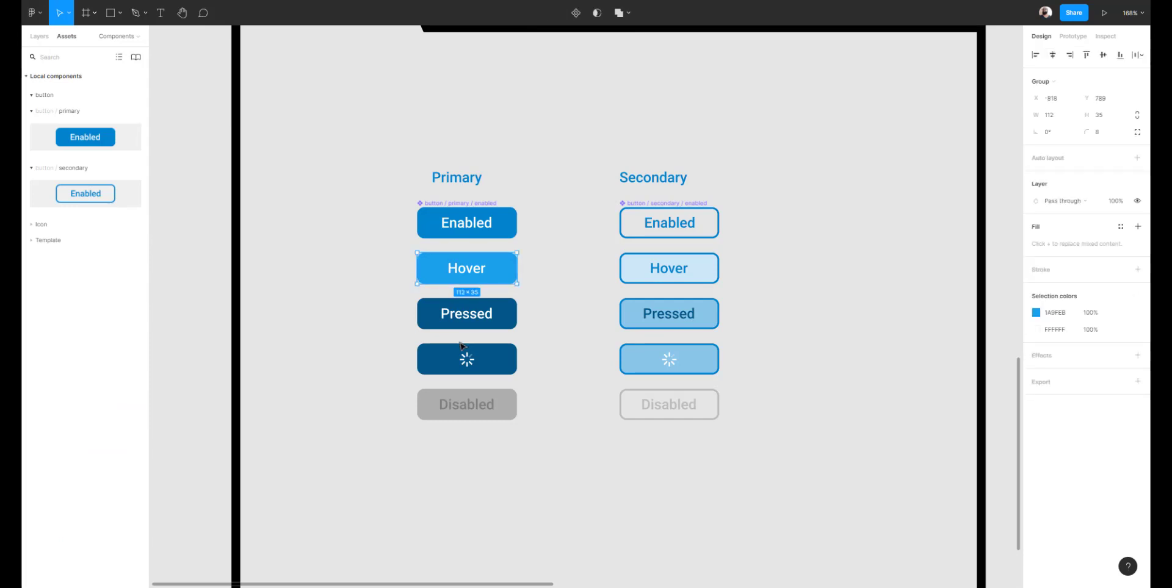
key(ctrl+alt+k)
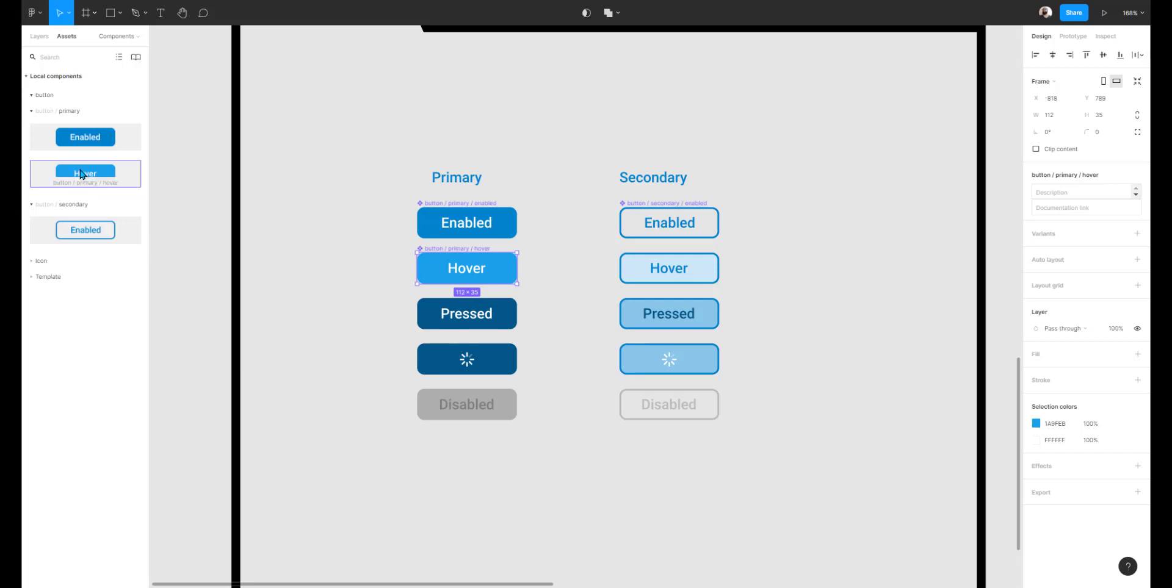
Place an instance of the primary Hover button beside the secondary column, level with the Enabled row.
click(314, 176)
click(104, 144)
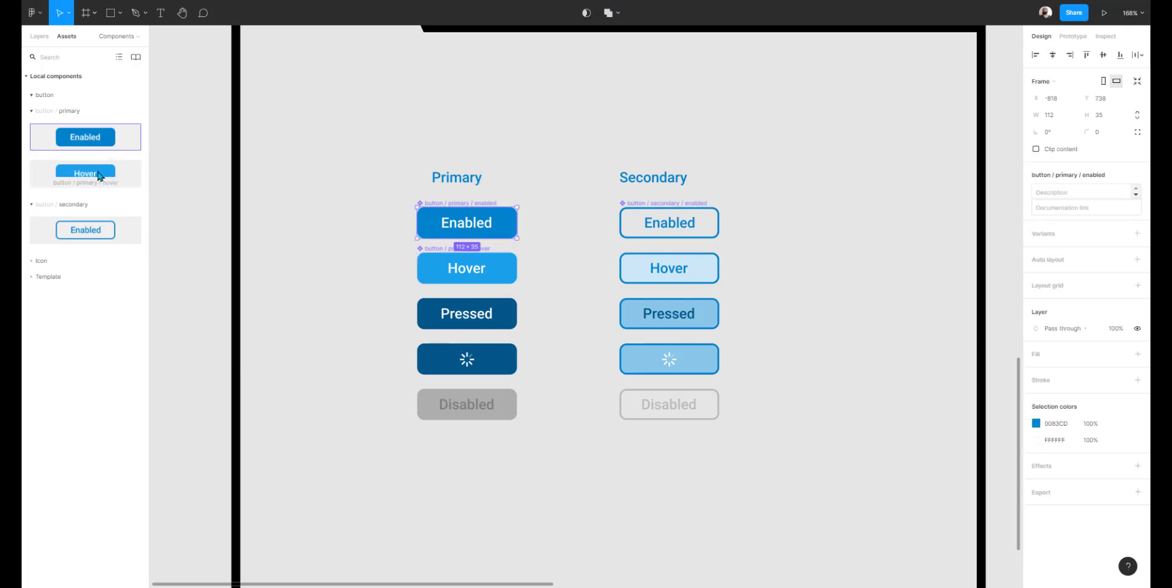
drag(100, 176, 492, 125)
click(434, 149)
drag(434, 150, 804, 244)
click(834, 207)
click(828, 245)
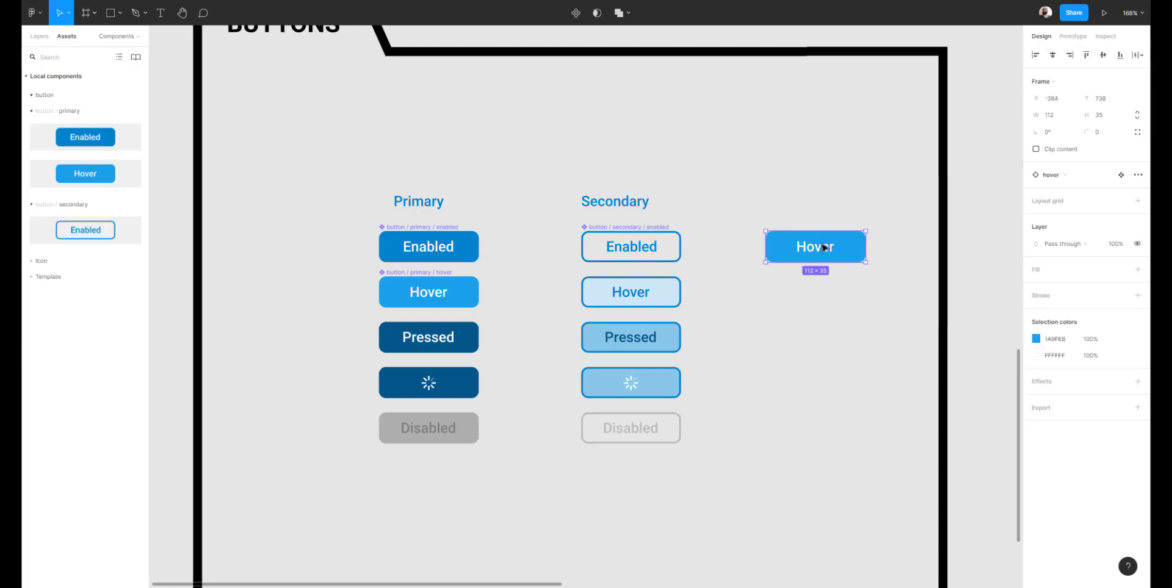
Swap the placed Hover instance for the primary enabled button component.
click(1067, 179)
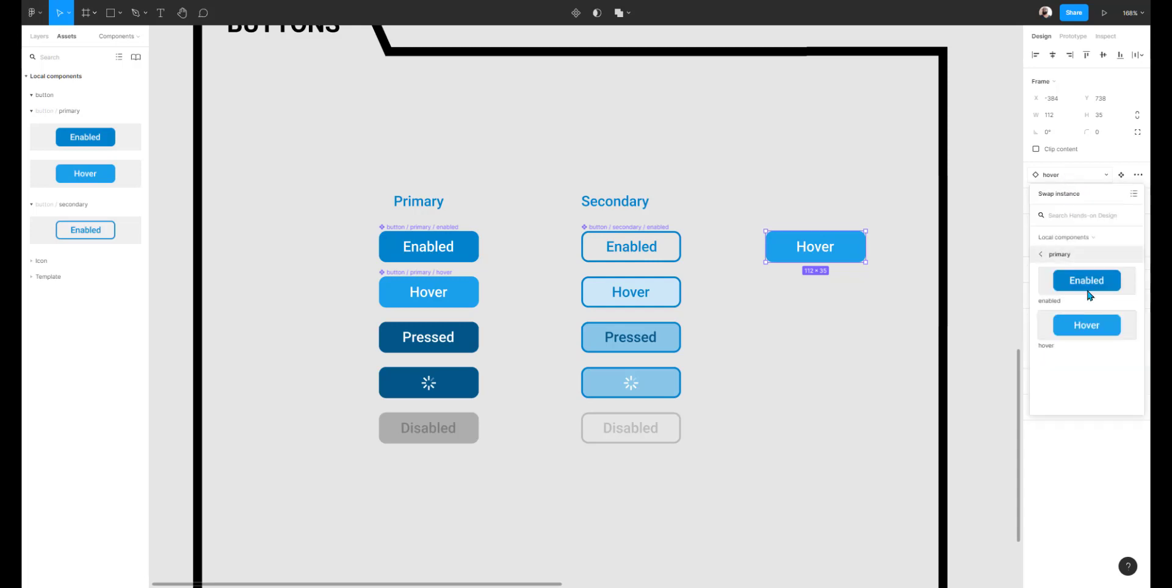
click(1082, 323)
click(1065, 177)
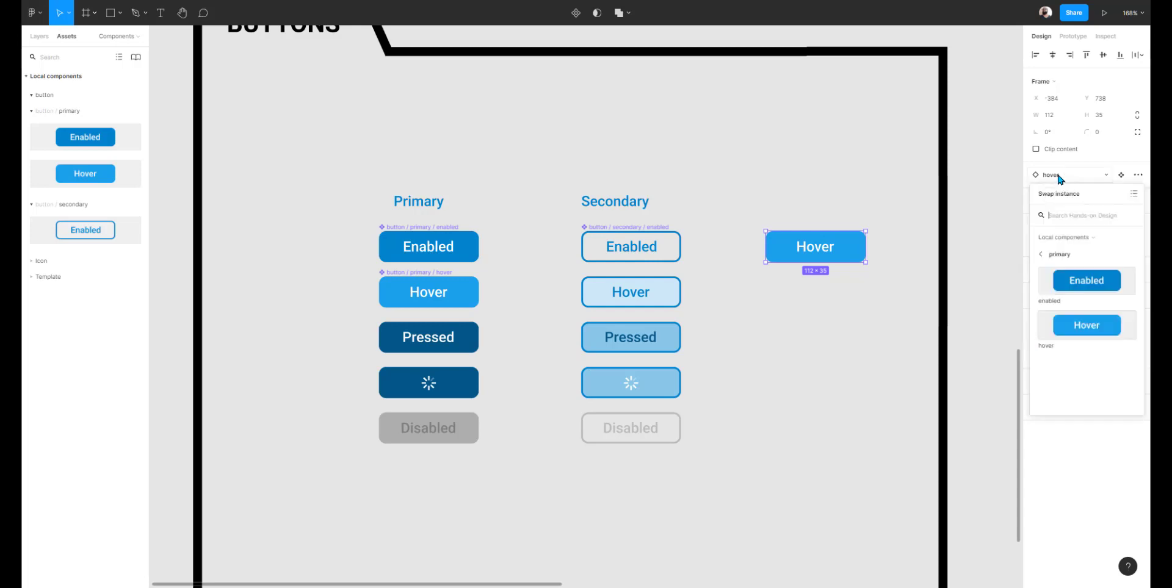
click(1068, 282)
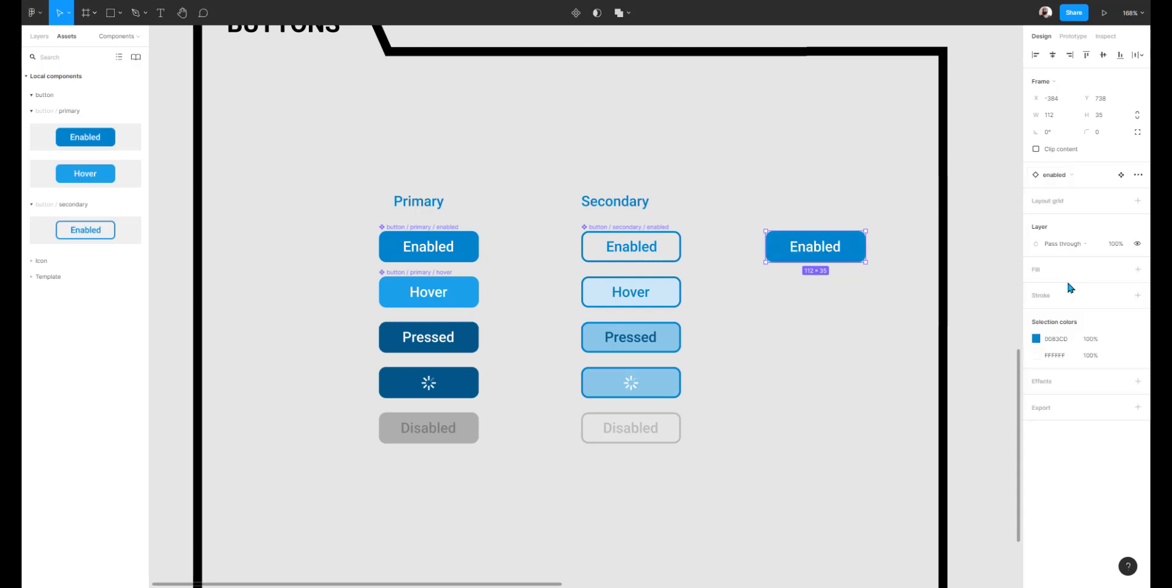
Change the label of the placed button instance to Next.
click(871, 283)
click(820, 252)
double_click(820, 252)
text(Next)
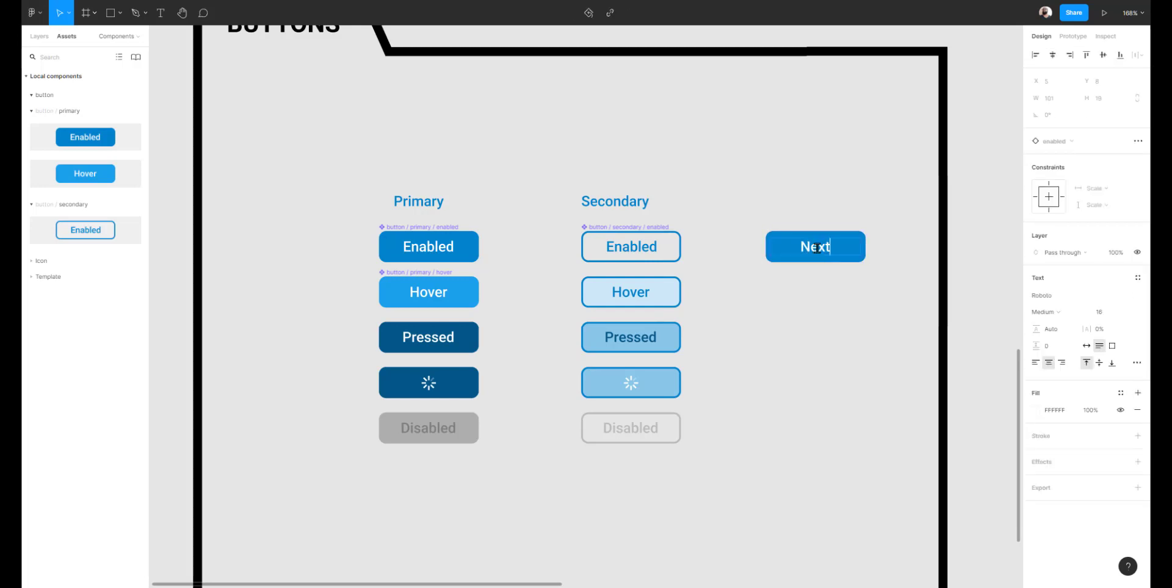
key(Escape)
click(821, 324)
Duplicate the Next button directly below itself and swap the copy to the primary hover component.
click(830, 254)
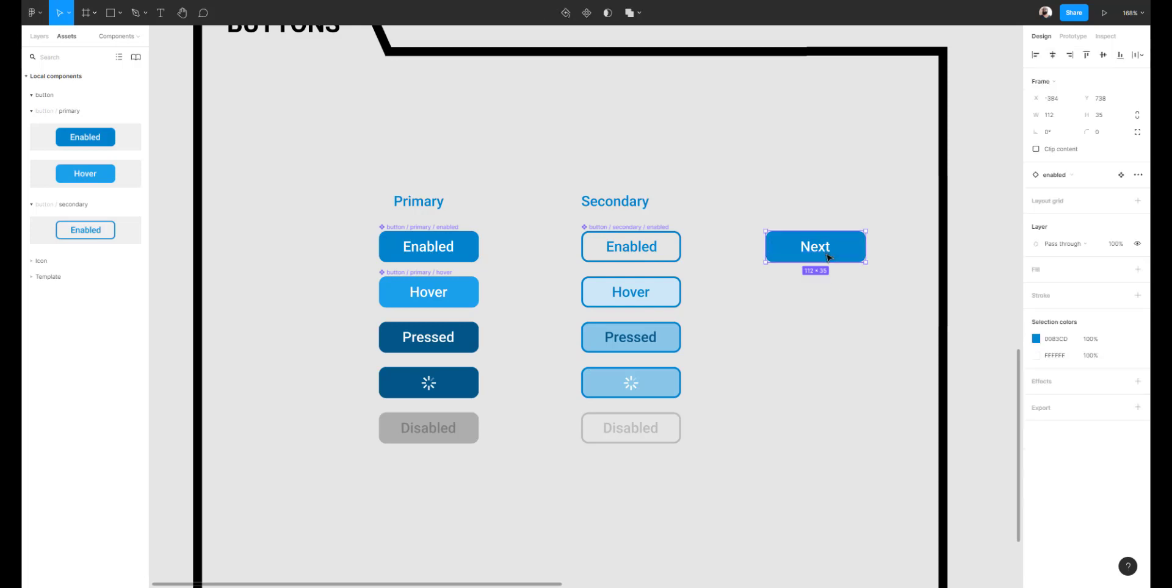
drag(828, 257, 828, 308)
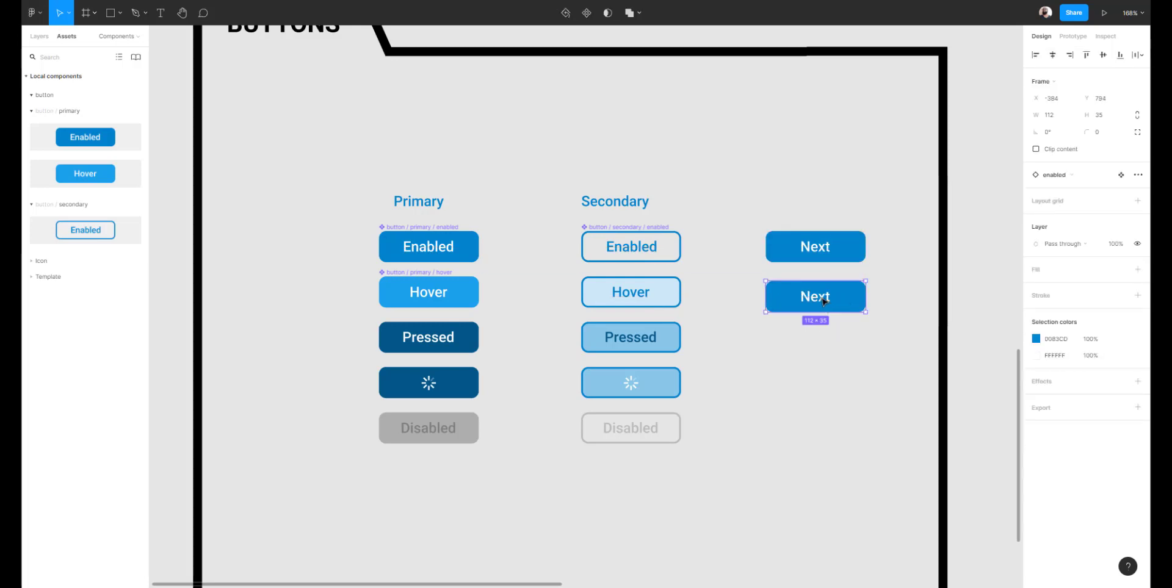
click(1073, 175)
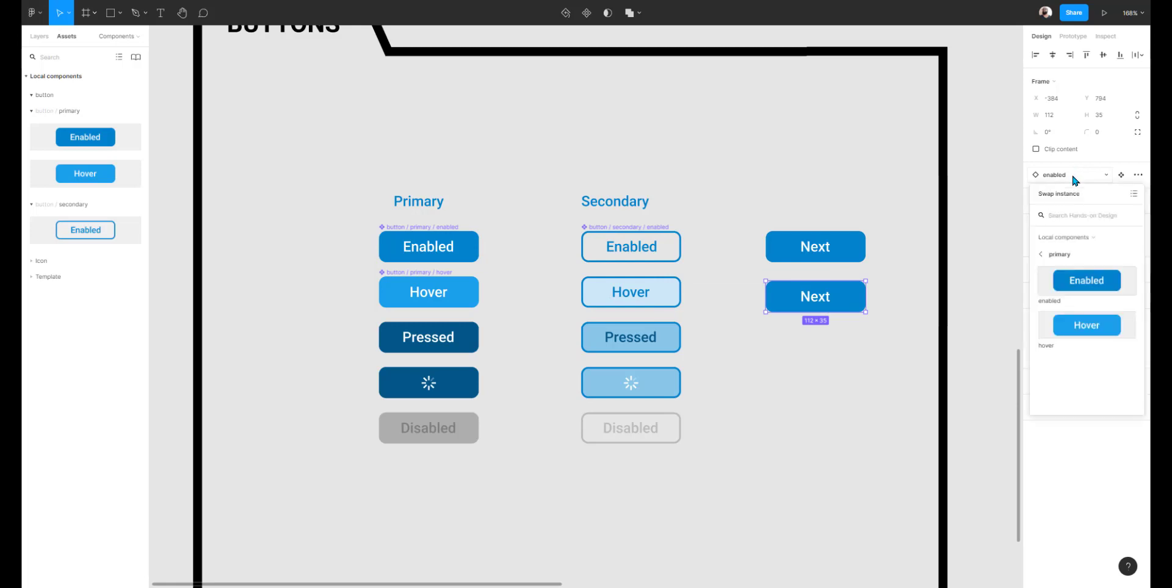
click(1085, 325)
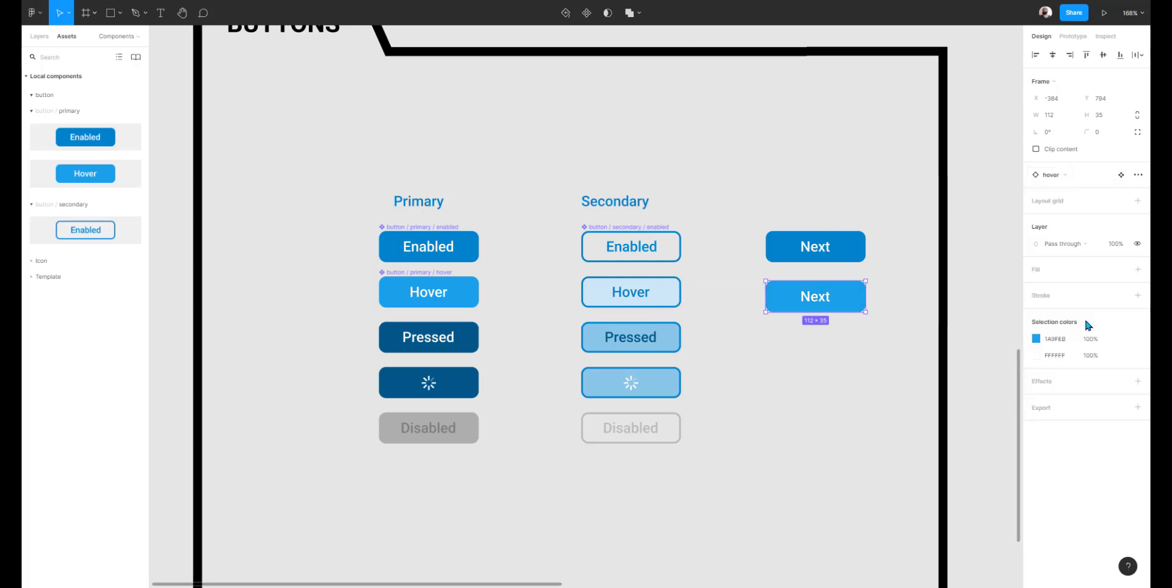
double_click(818, 299)
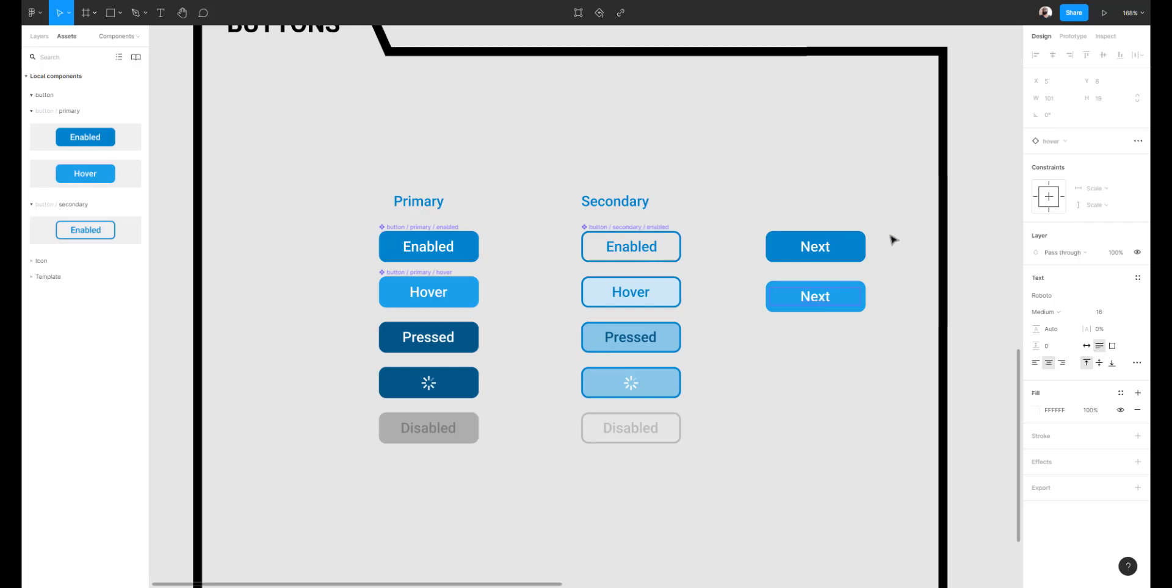
click(819, 322)
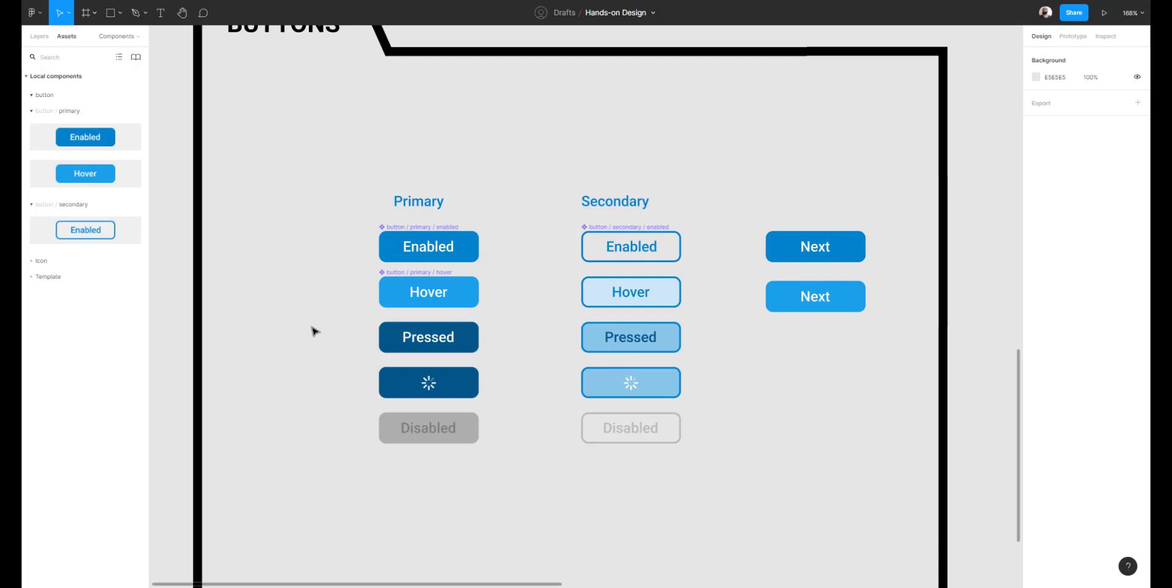
Create separate components from the primary Pressed, loading and Disabled button groups.
click(449, 348)
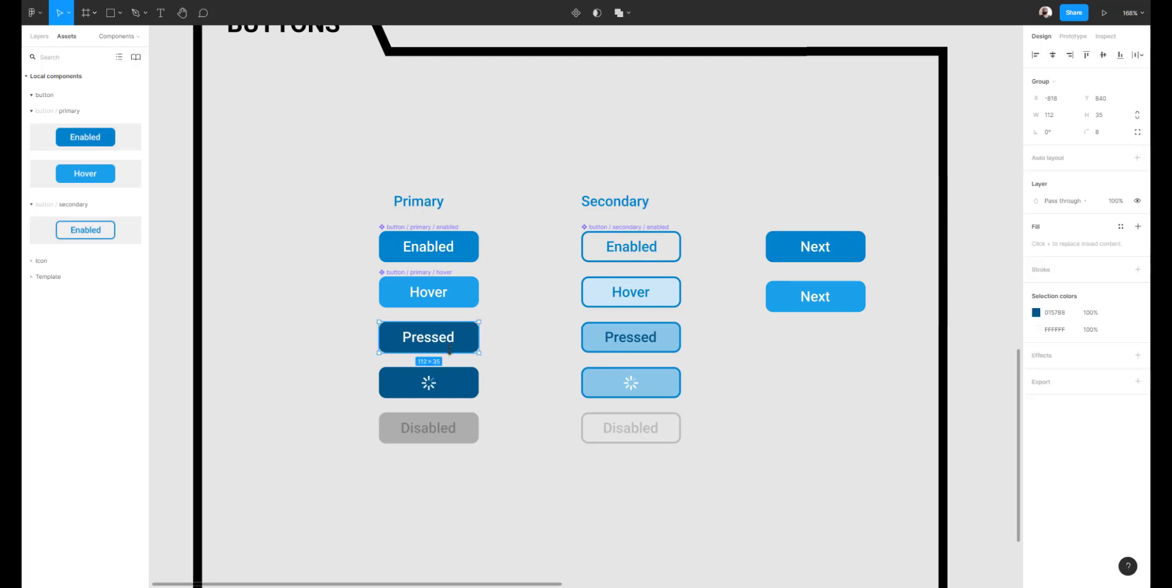
key(ctrl+alt+k)
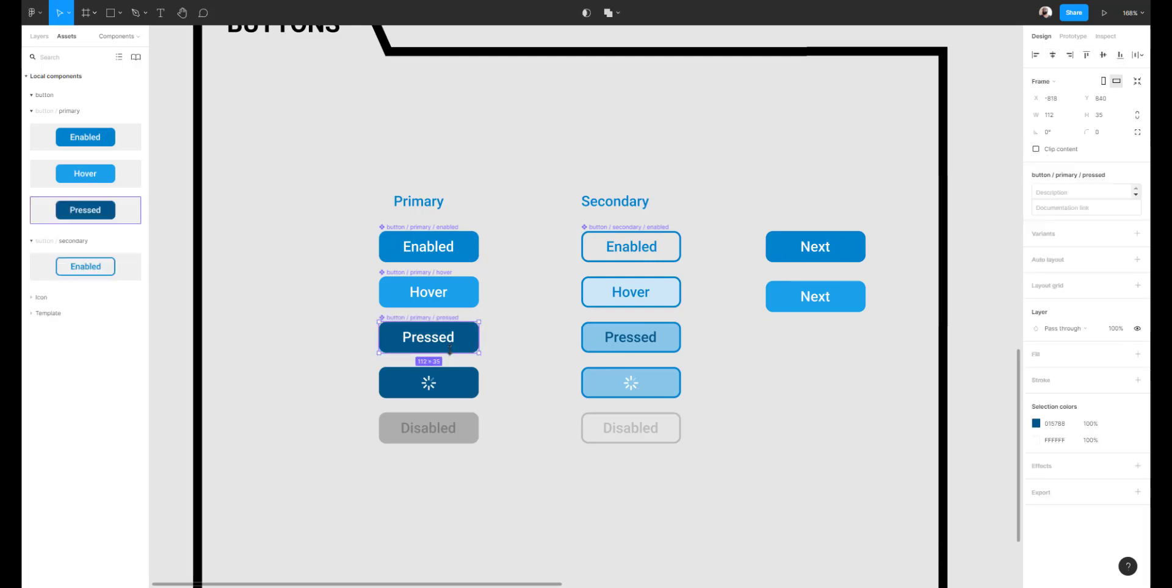
click(465, 384)
key(ctrl+alt+k)
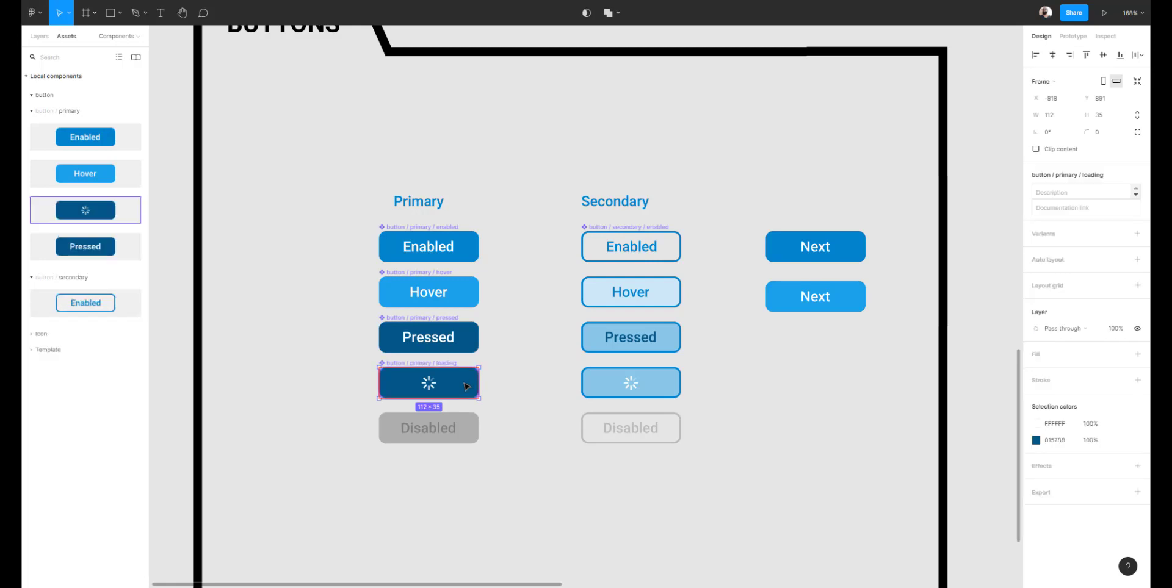
click(446, 427)
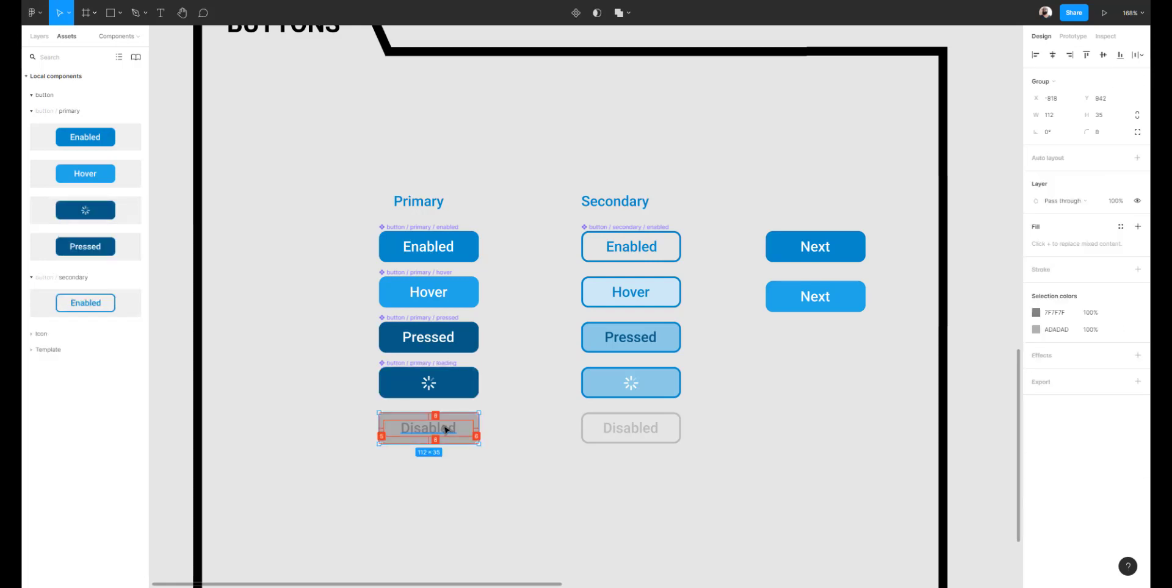
key(ctrl+alt+k)
click(762, 413)
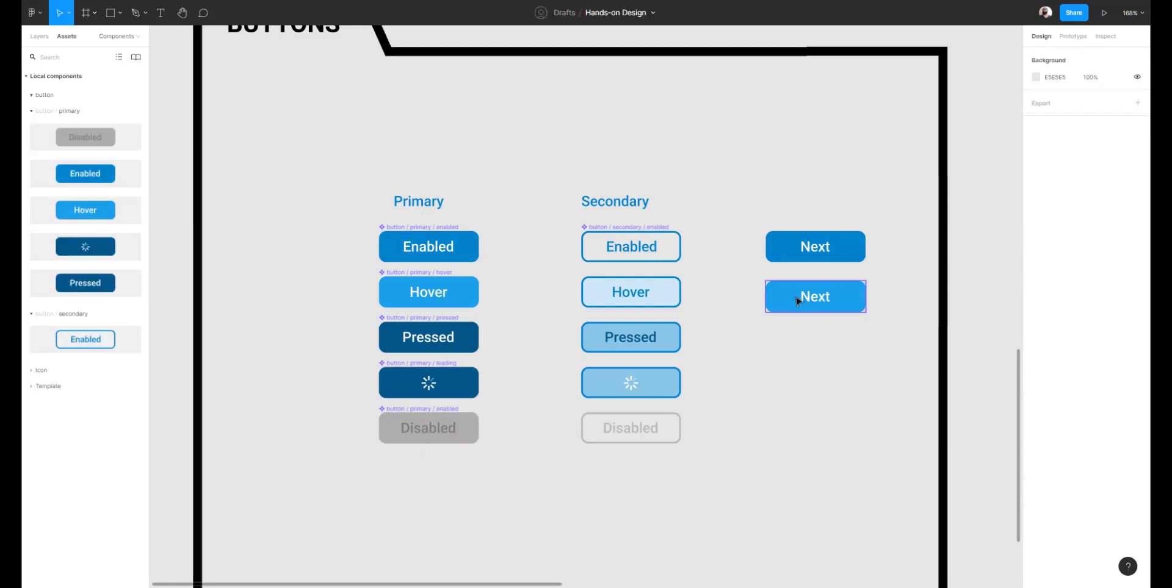
Delete the lower Next button and swap the remaining instance to the primary hover component.
click(796, 299)
key(Delete)
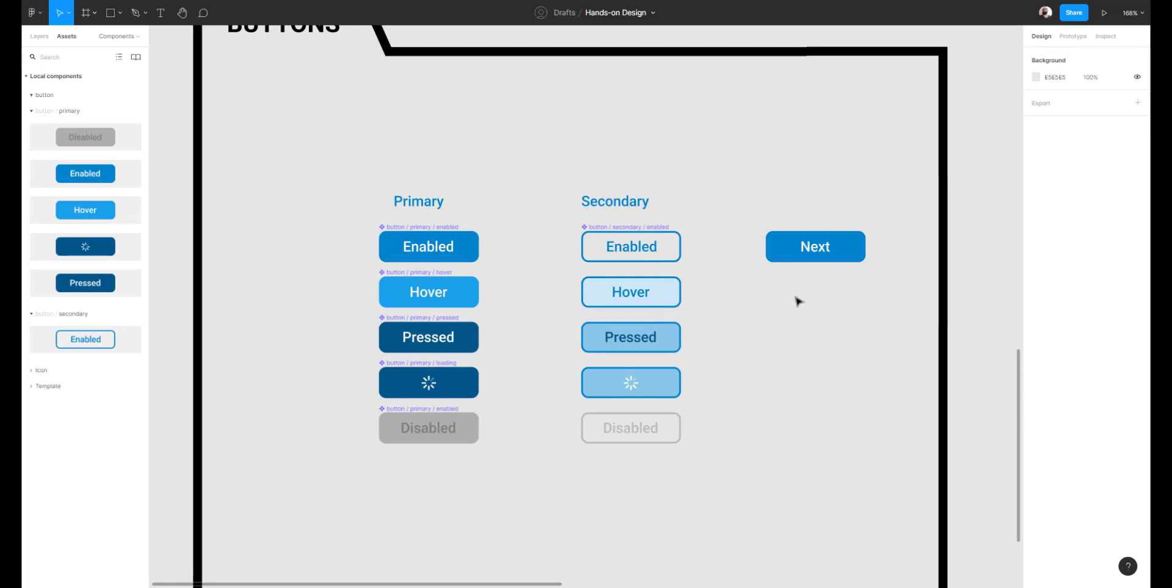
click(805, 251)
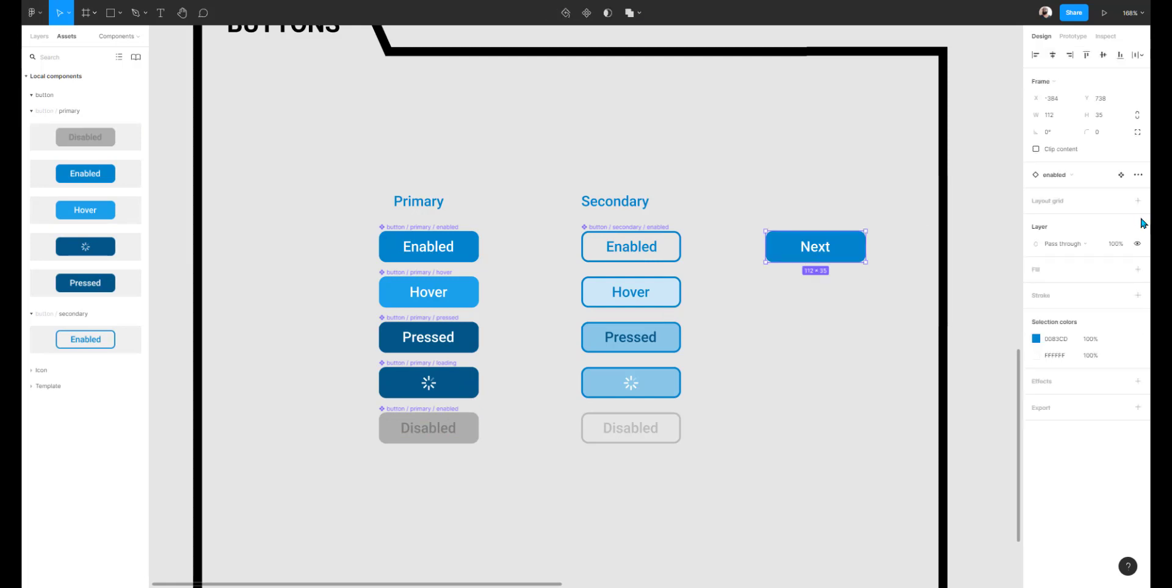
click(1075, 176)
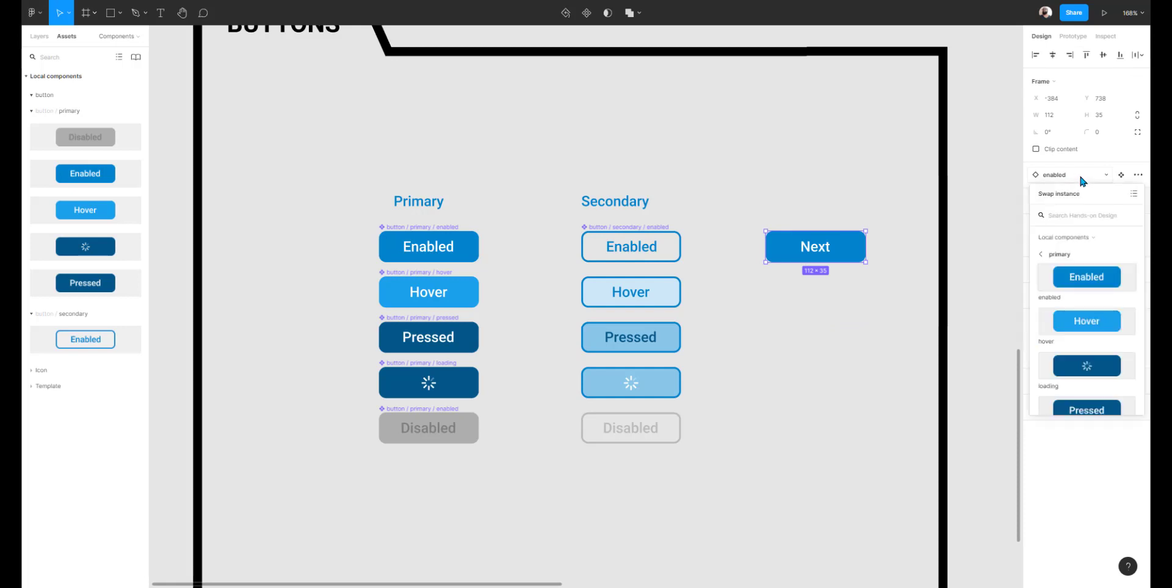
click(1087, 320)
Swap the Next instance to the primary loading component and from there to the pressed component.
click(1079, 243)
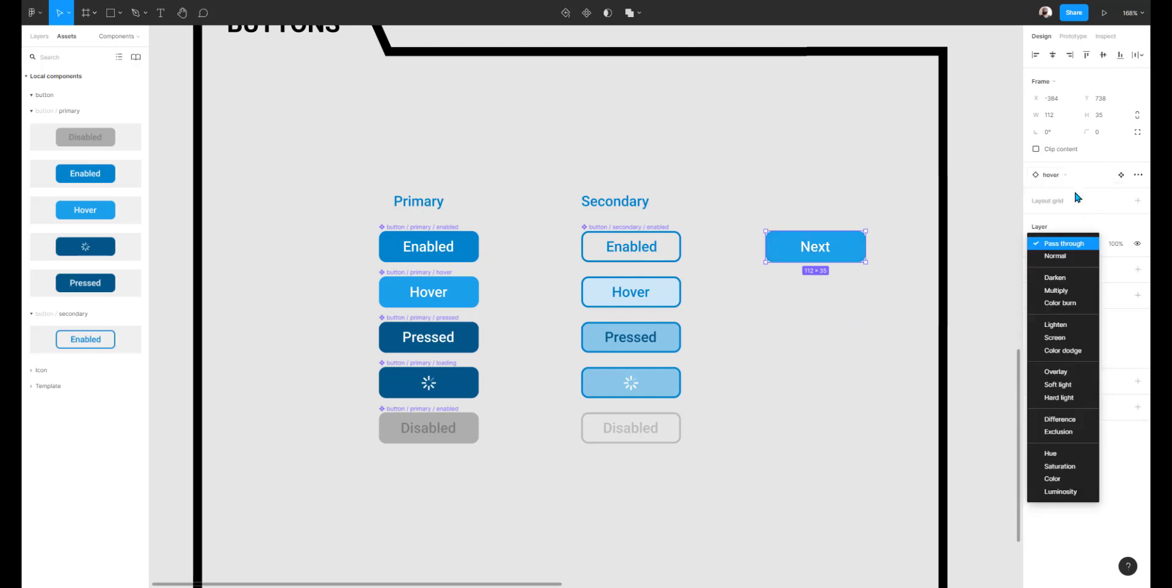
click(1066, 174)
click(1065, 173)
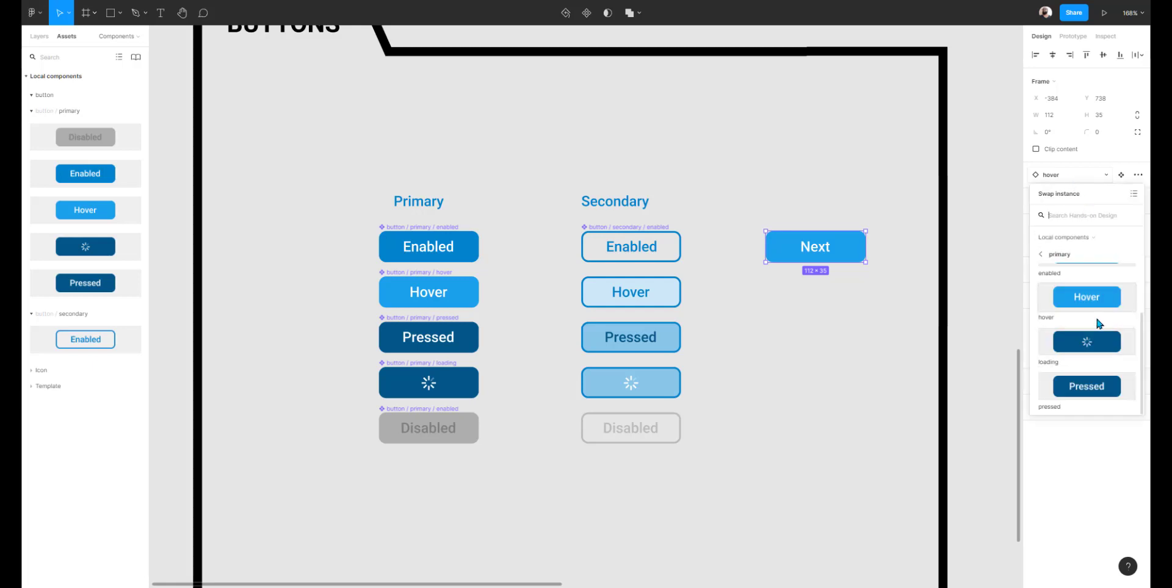
click(1097, 342)
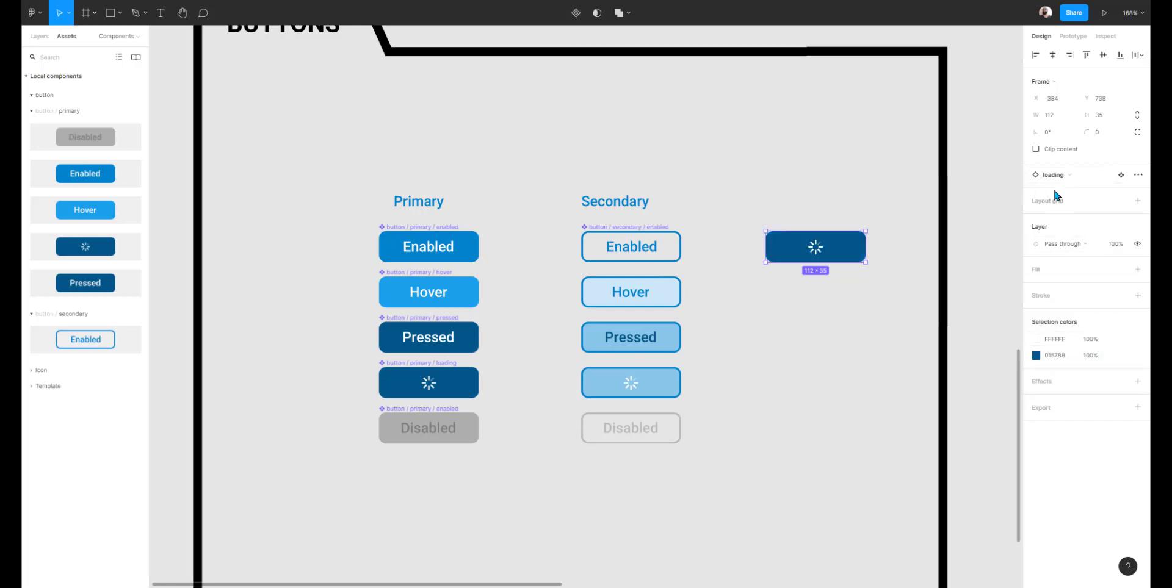
click(1075, 174)
click(1093, 385)
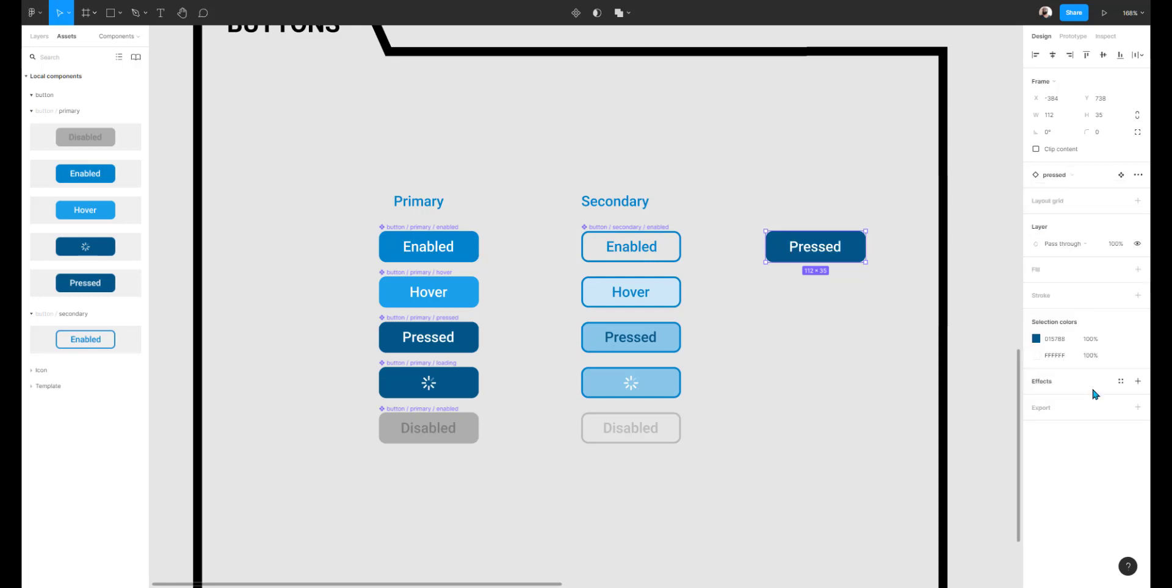
Swap the placed instance to the grey Disabled component of the primary group.
click(1069, 175)
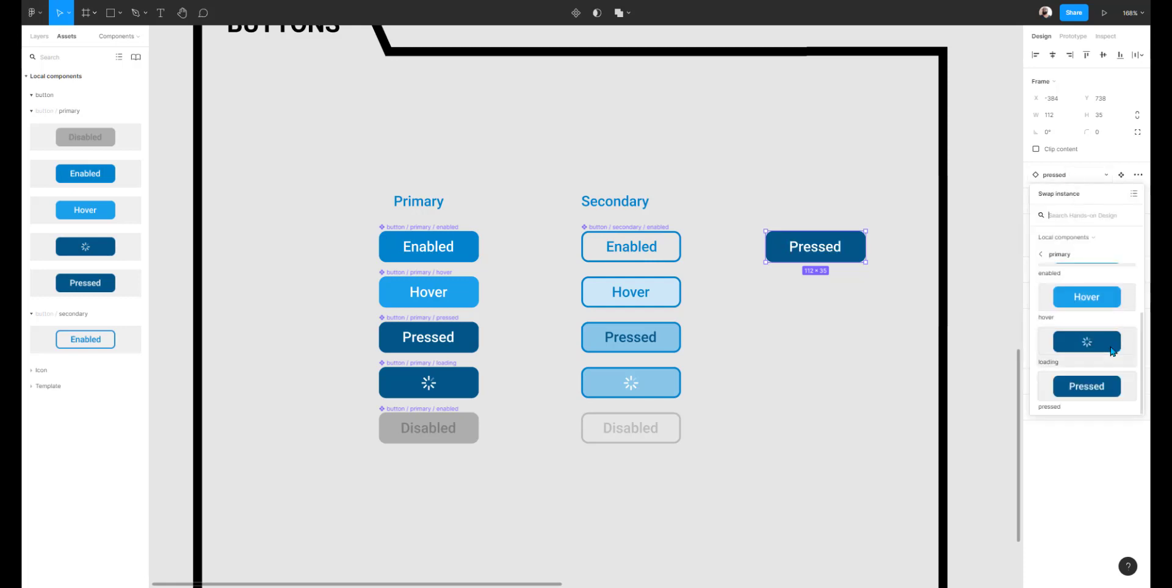
scroll(1089, 342, up, 2)
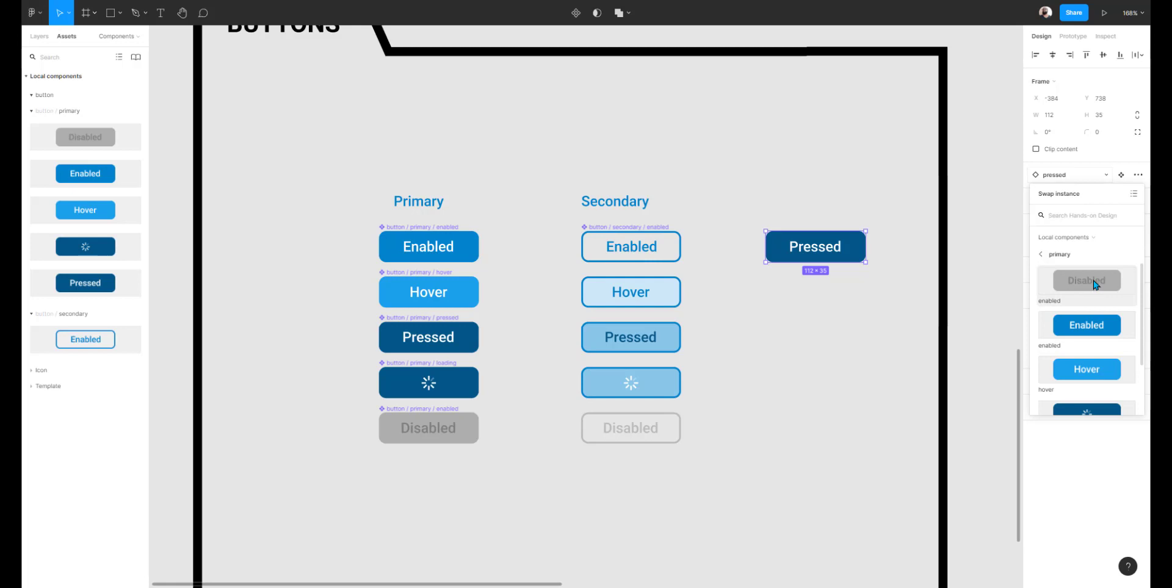
click(1093, 286)
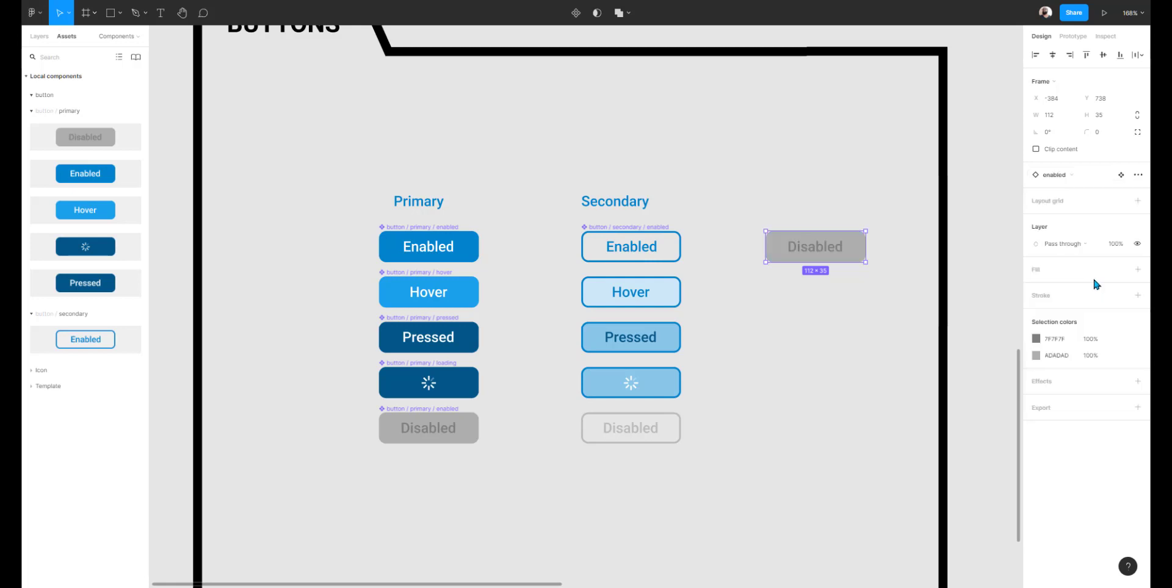
Change the label of the grey Disabled instance to Input a text.
double_click(819, 252)
click(806, 278)
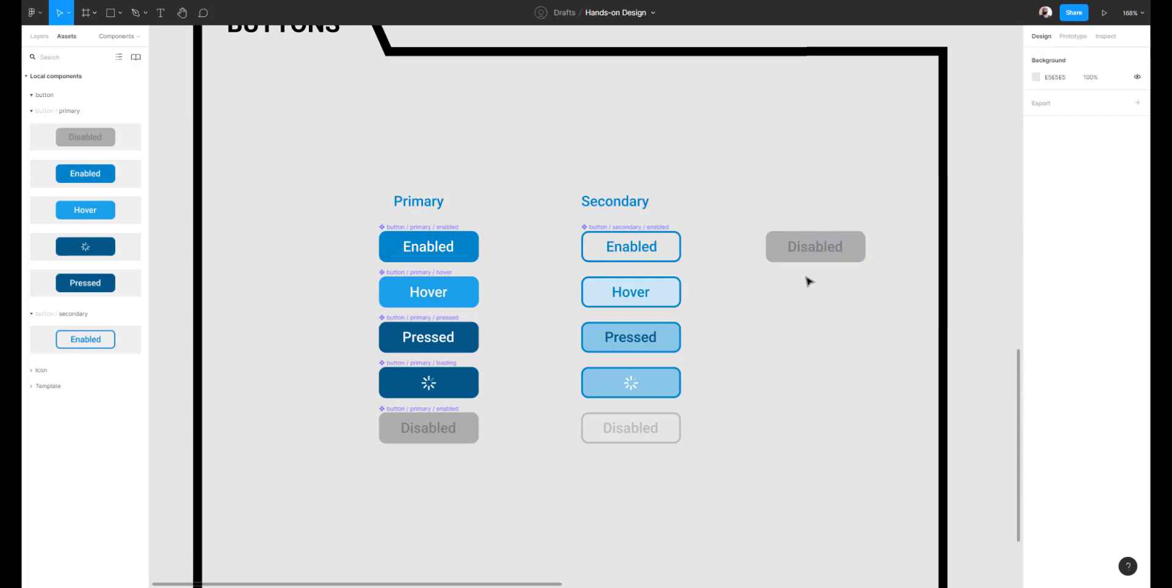
double_click(807, 251)
double_click(807, 249)
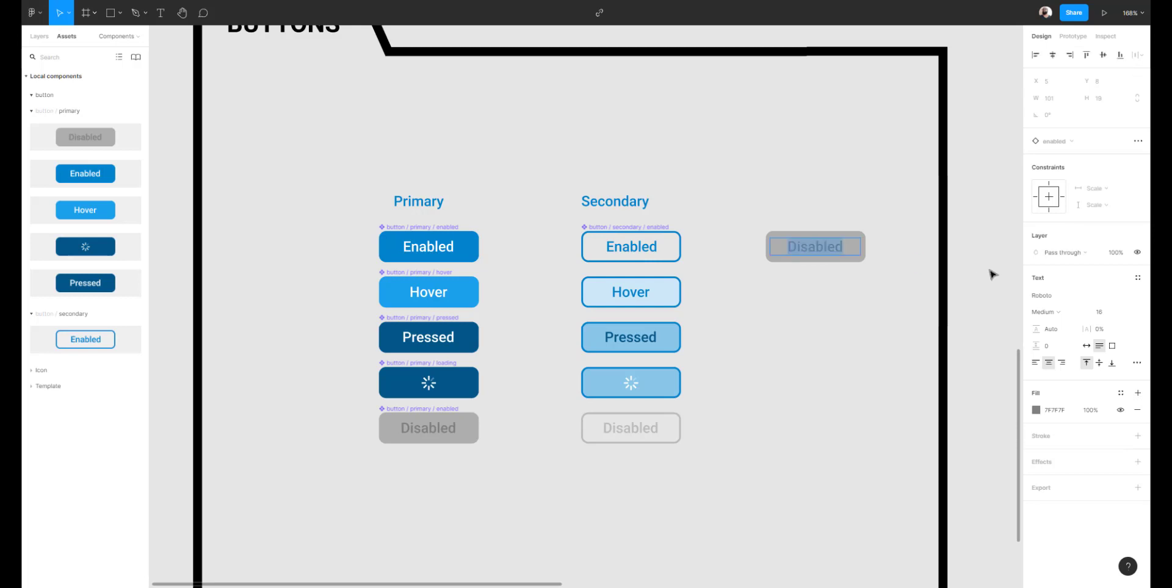
text(Se)
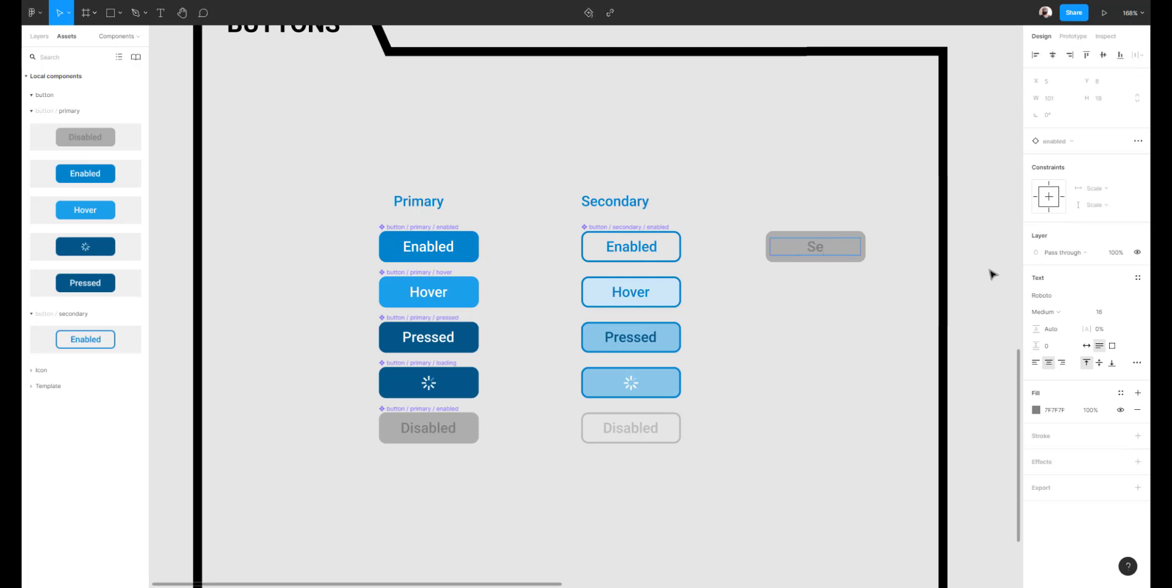
text(lect a)
key(ctrl+a)
text(Input a text)
click(790, 223)
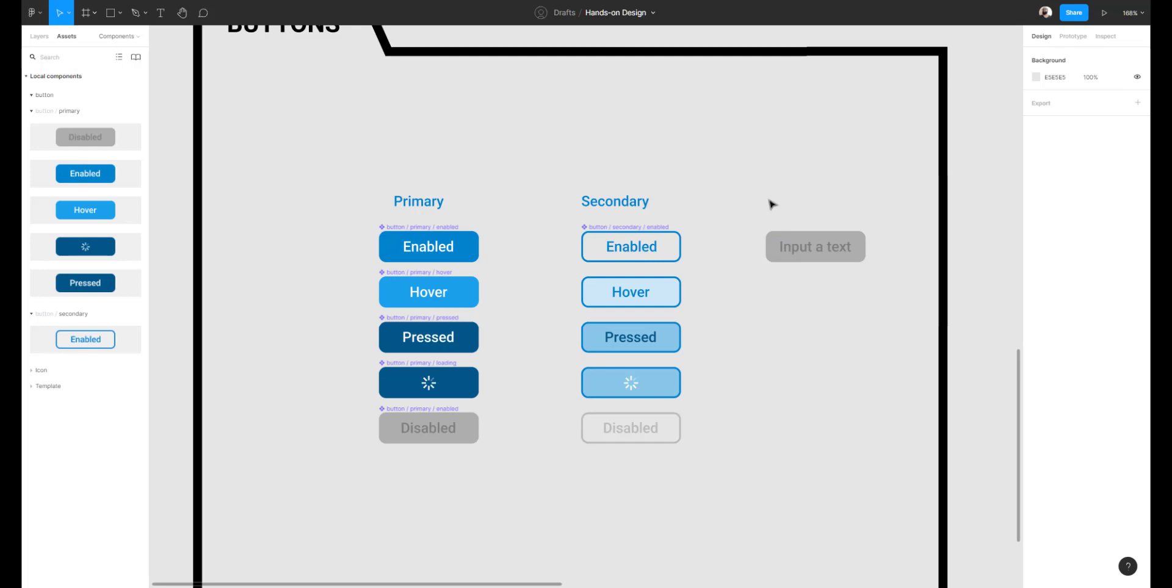
Duplicate the Input a text button directly below itself and swap the copy to the blue primary Enabled component.
click(797, 255)
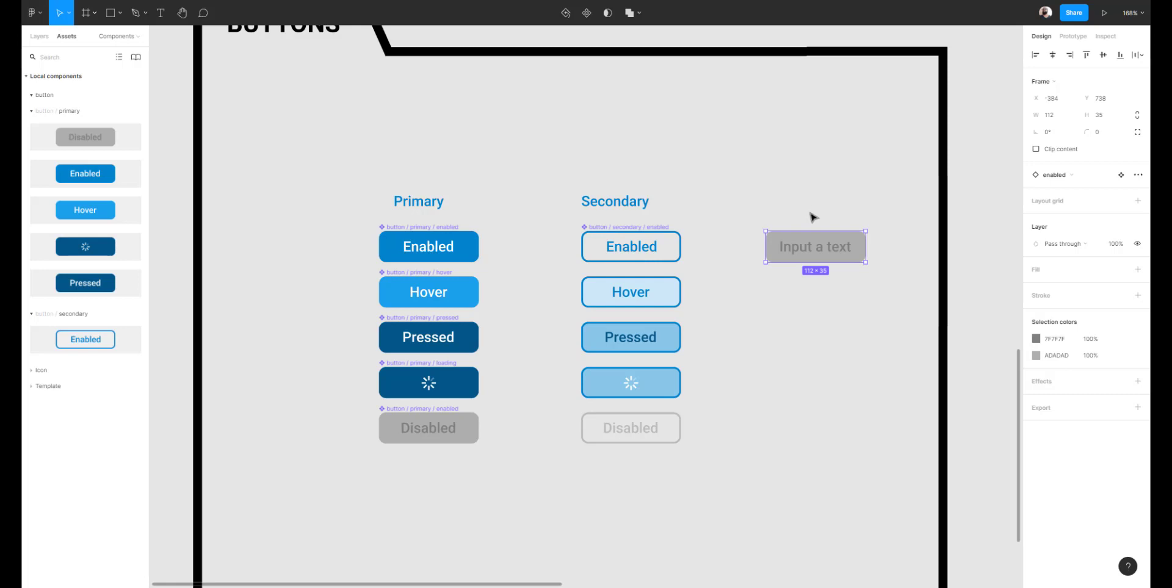
drag(832, 251, 831, 313)
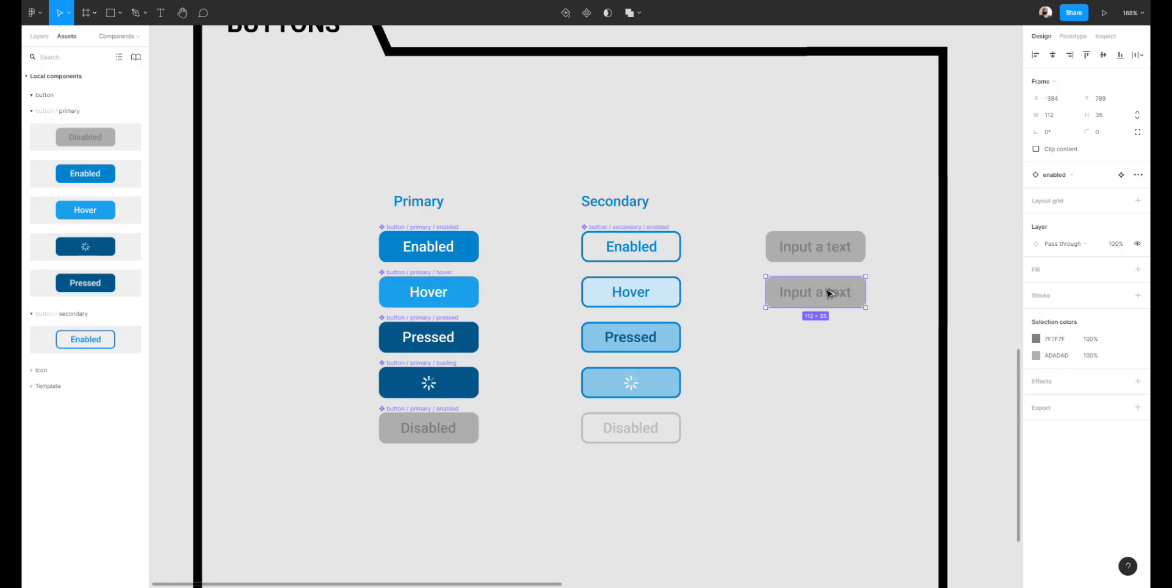
click(1066, 175)
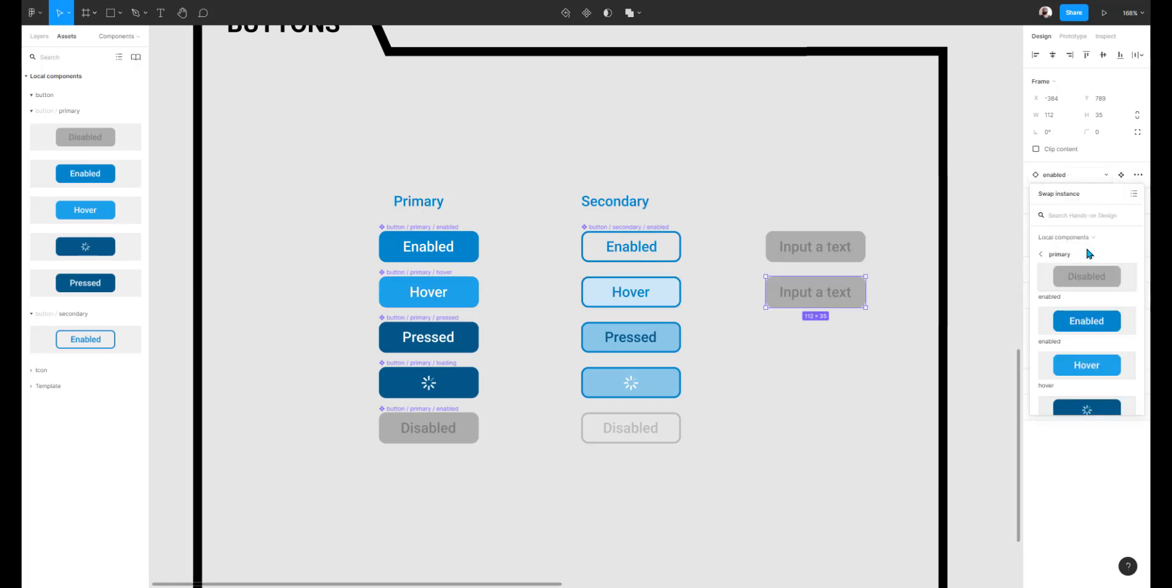
click(1086, 321)
double_click(824, 298)
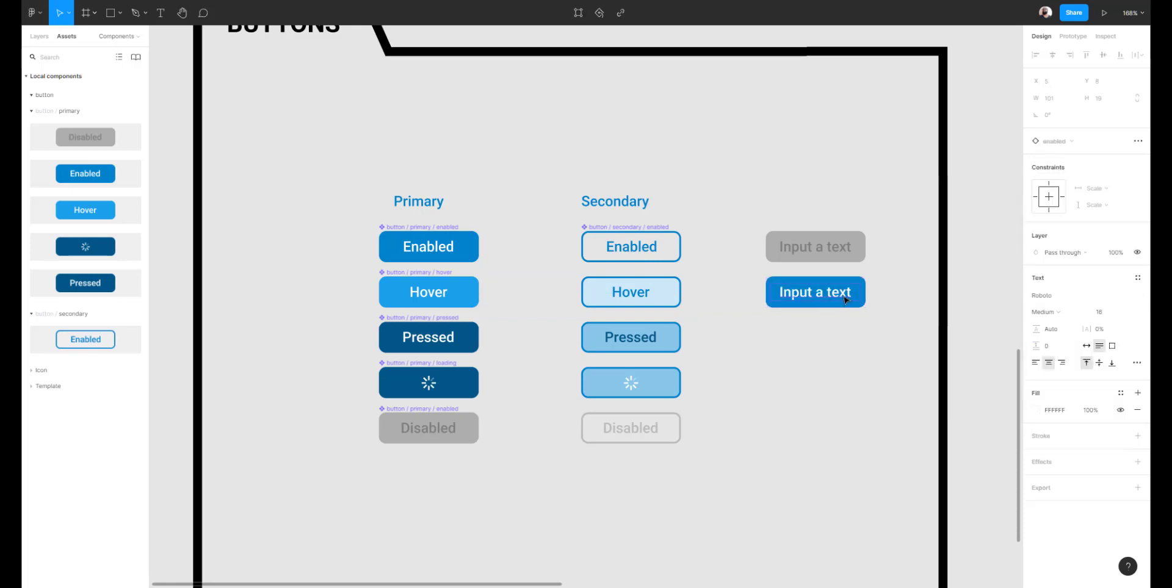
Change the label of the blue Enabled copy below the Input a text button to Next.
double_click(839, 293)
text(Next)
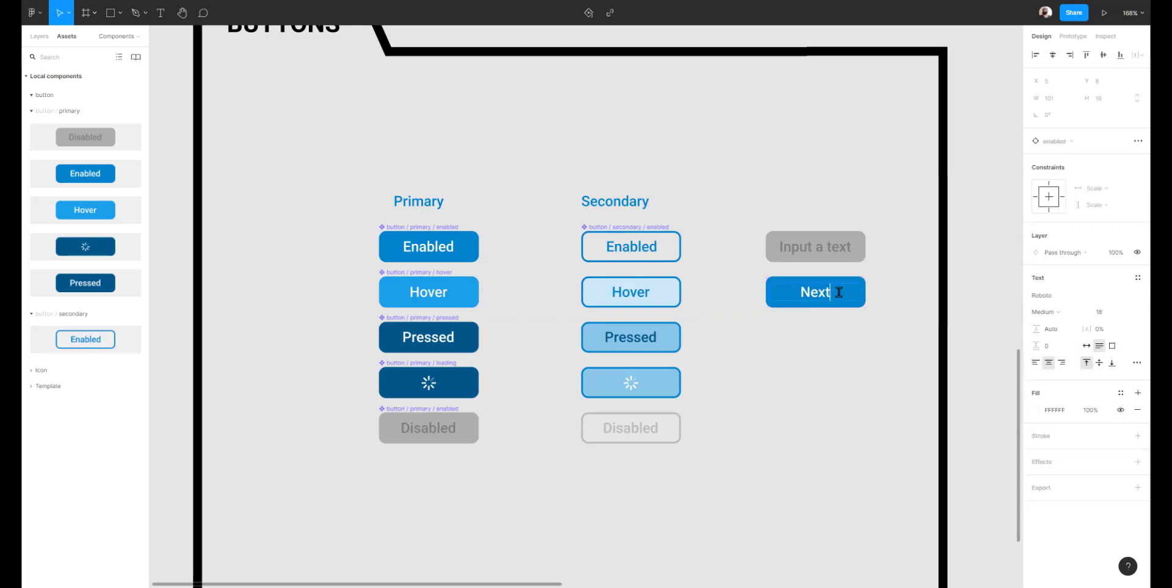
key(Escape)
click(856, 367)
click(807, 293)
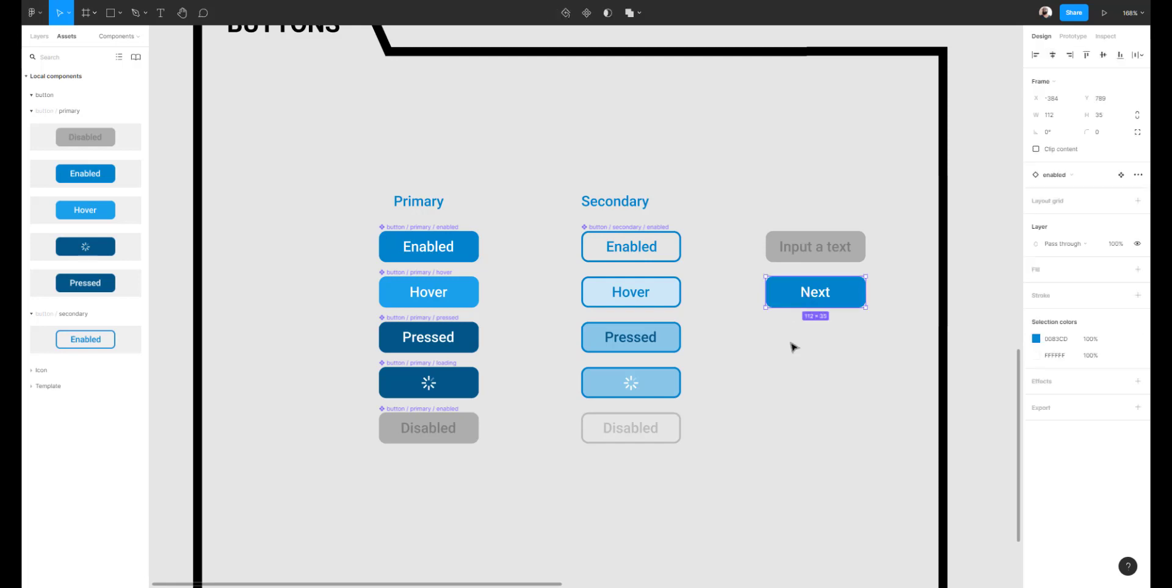
Delete the Input a text and Next button instances beside the Secondary column.
click(789, 342)
drag(728, 215, 837, 380)
click(838, 385)
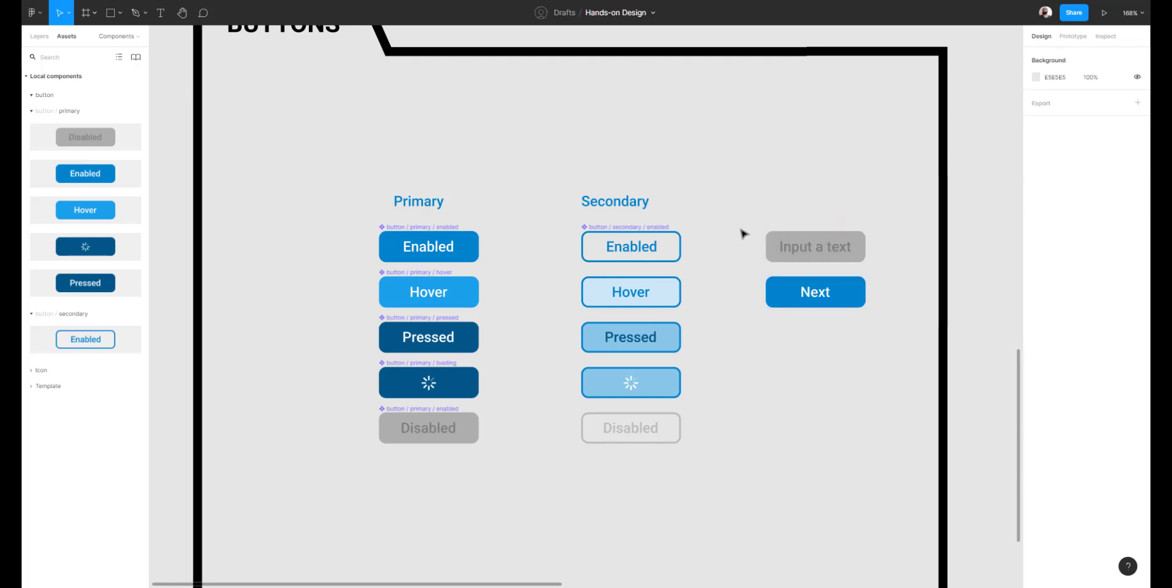
drag(732, 208, 856, 372)
key(Delete)
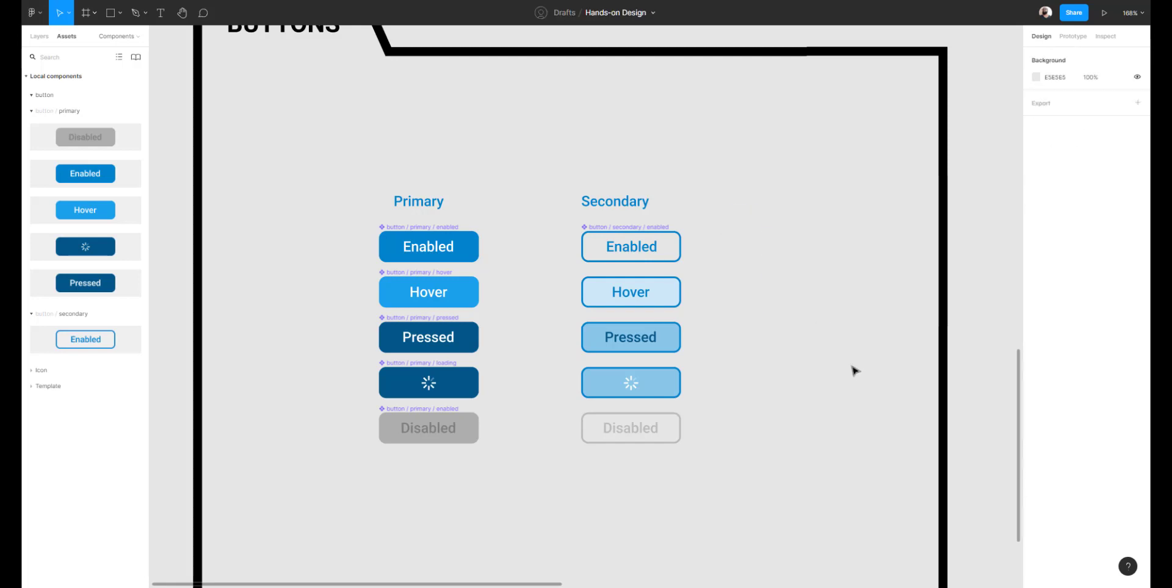
Turn the secondary Hover, Pressed, loading and Disabled buttons into separate components in one operation.
click(601, 294)
click(555, 303)
mouse_move(560, 274)
mouse_down()
mouse_move(749, 479)
mouse_move(543, 275)
mouse_up()
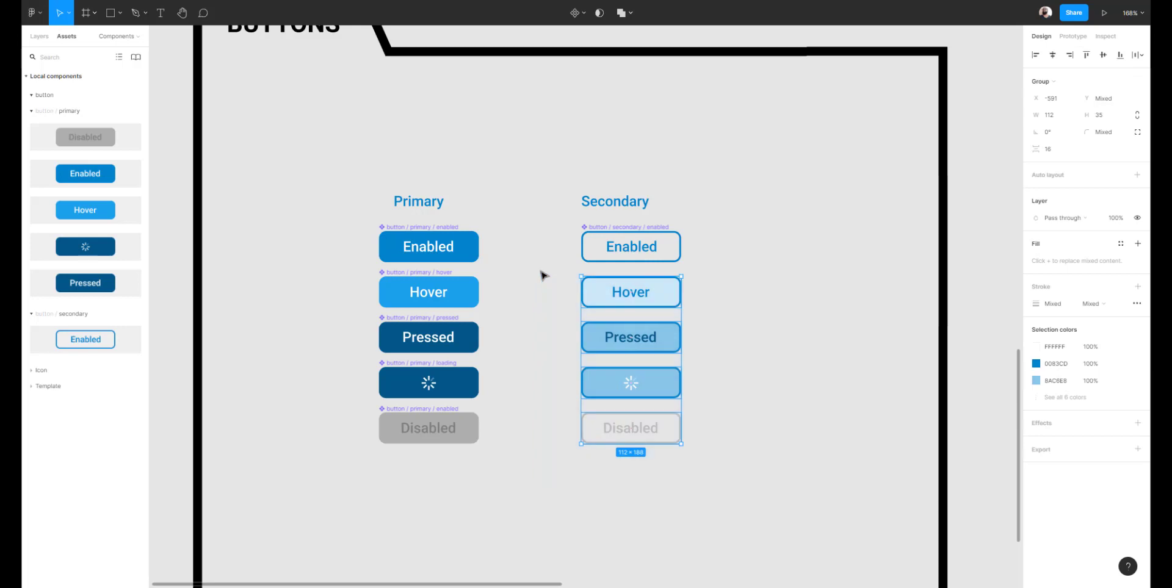
click(584, 13)
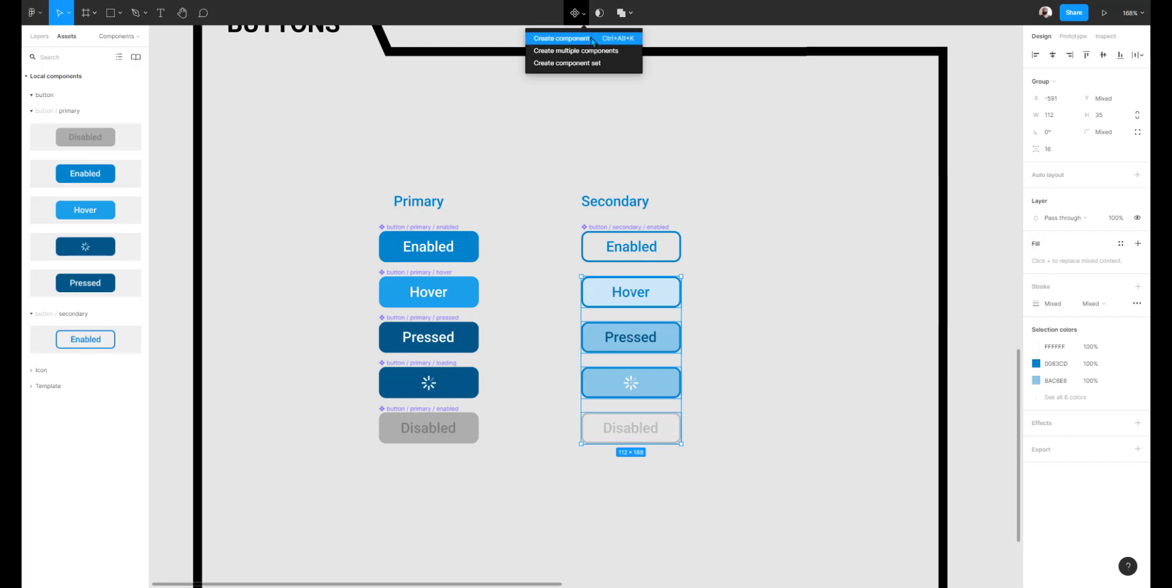
click(620, 57)
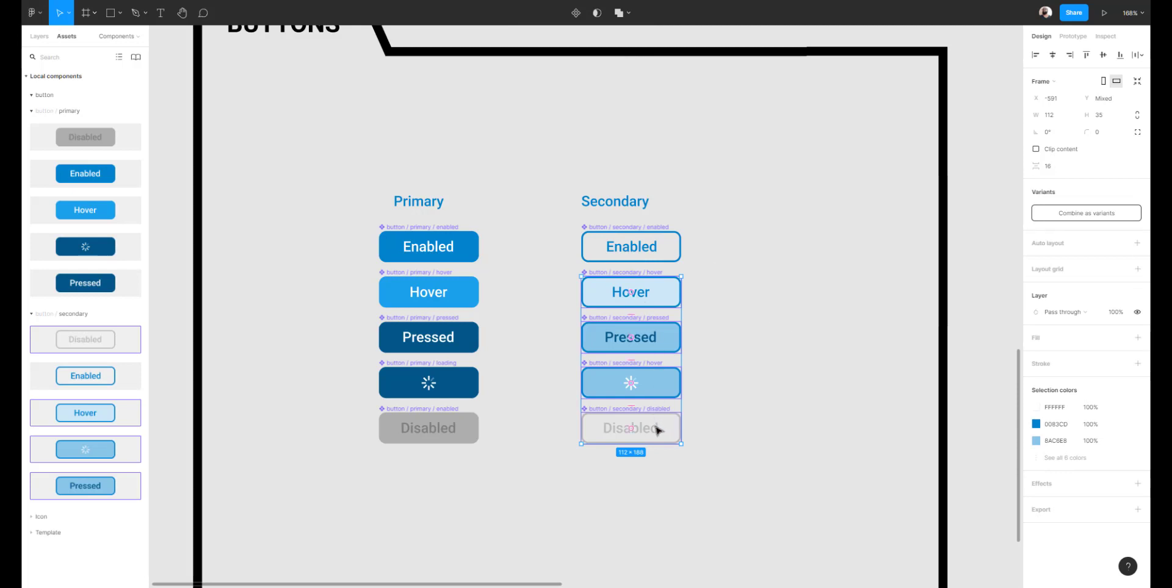
click(725, 450)
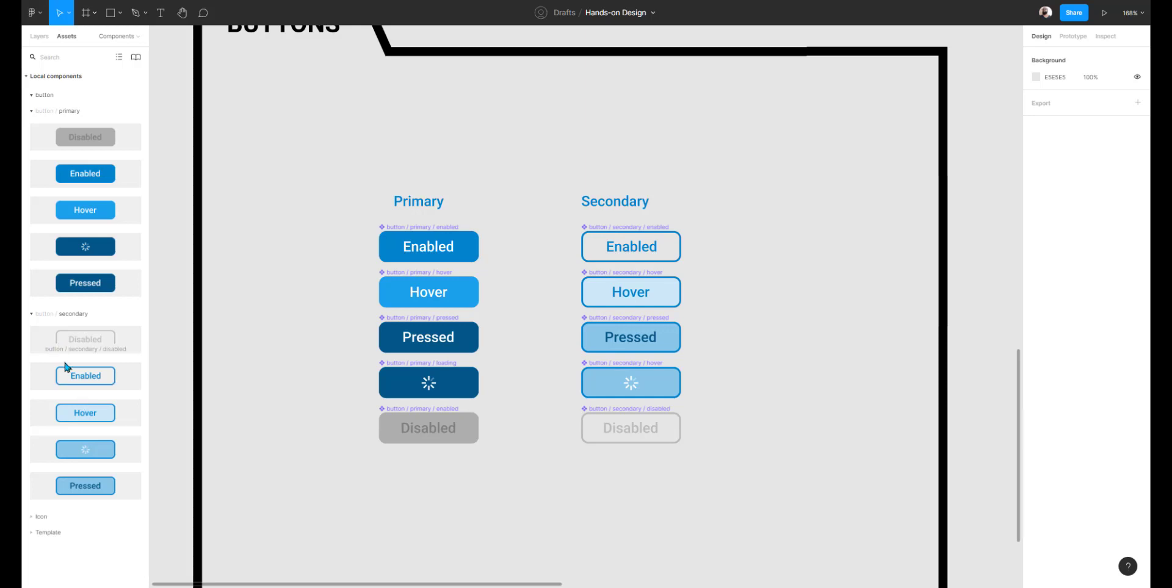
Examine how the local components are grouped under button primary, button secondary, Icon and Template.
click(31, 110)
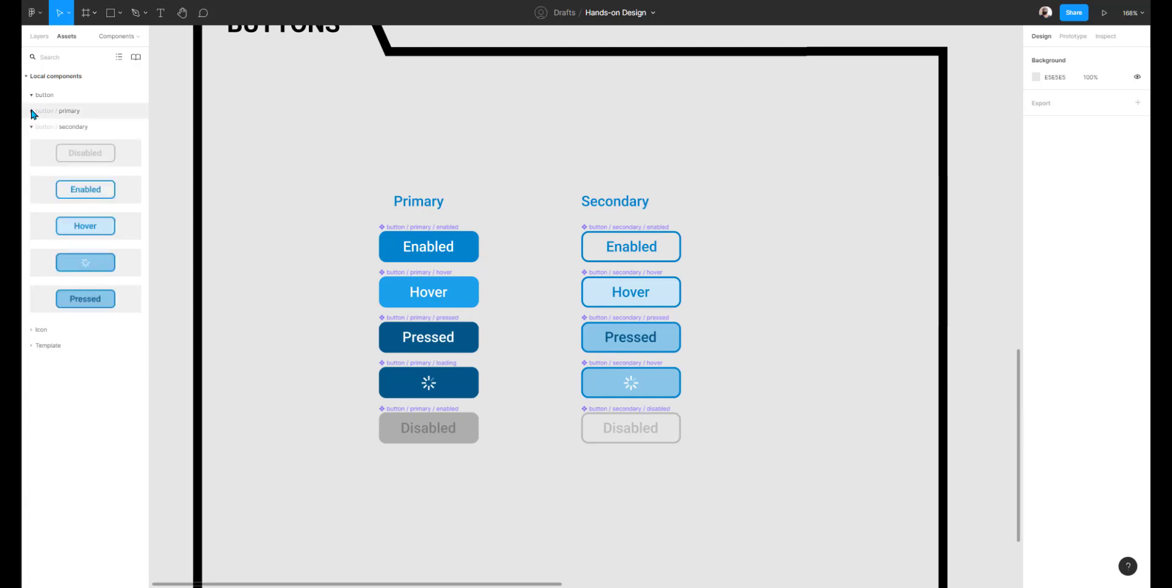
click(31, 126)
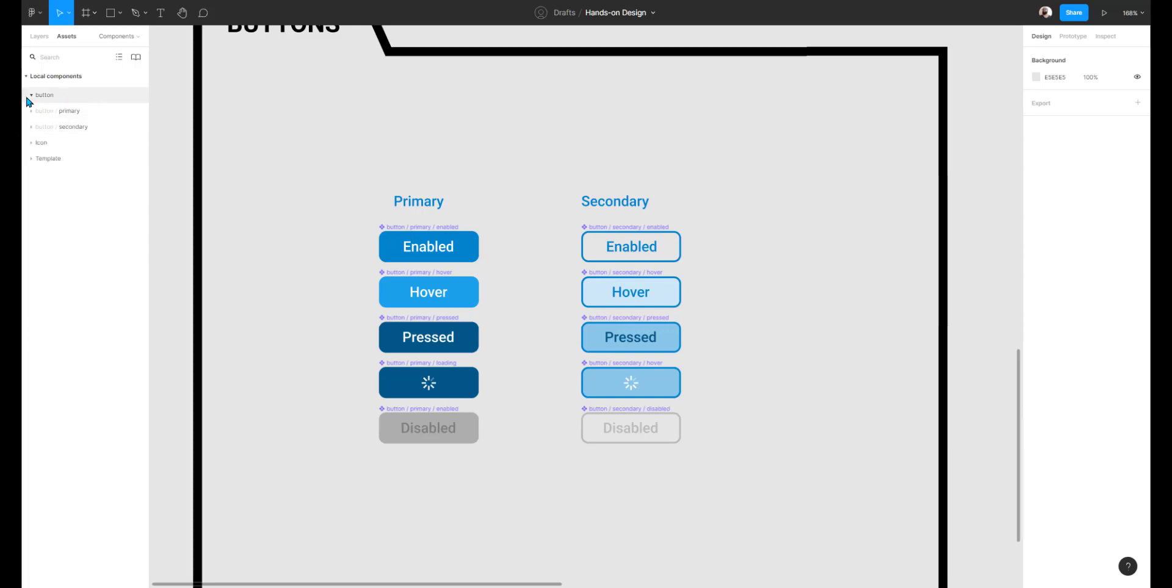
click(30, 96)
click(32, 95)
click(31, 111)
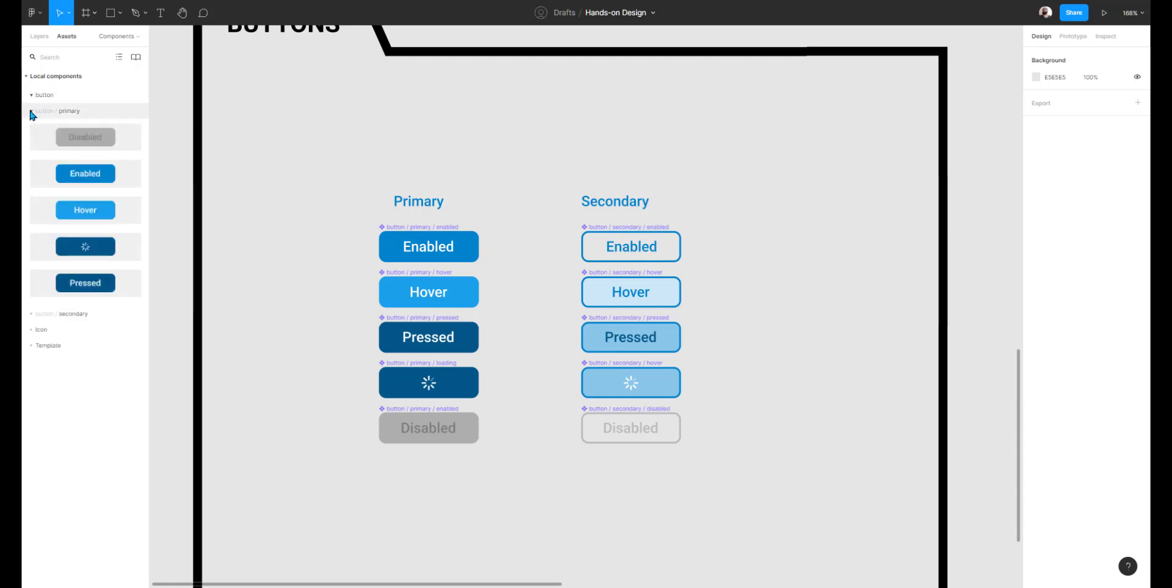
click(31, 111)
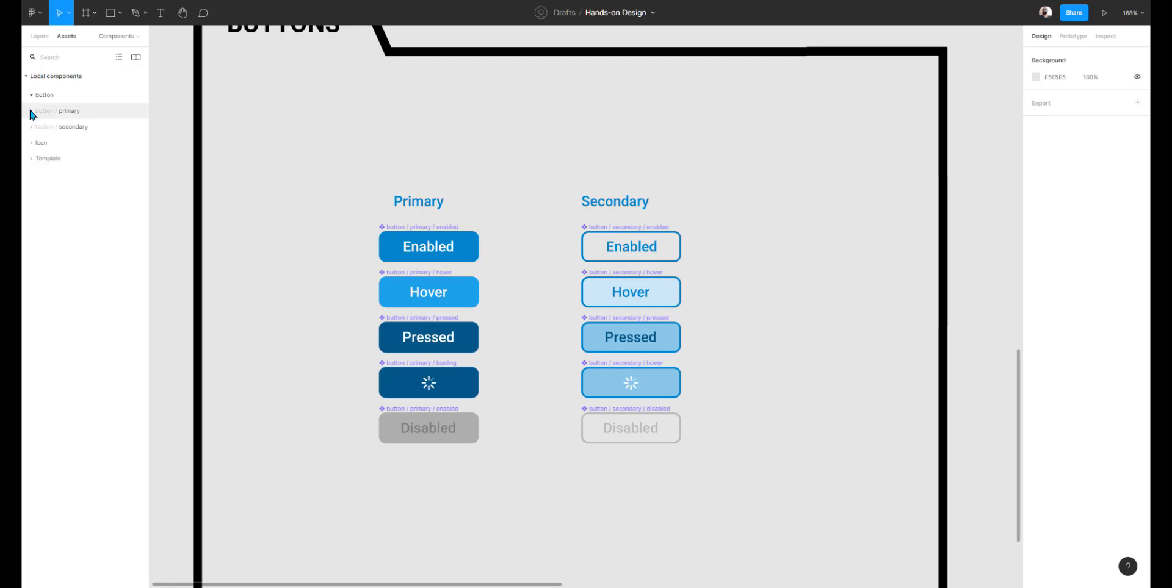
click(31, 127)
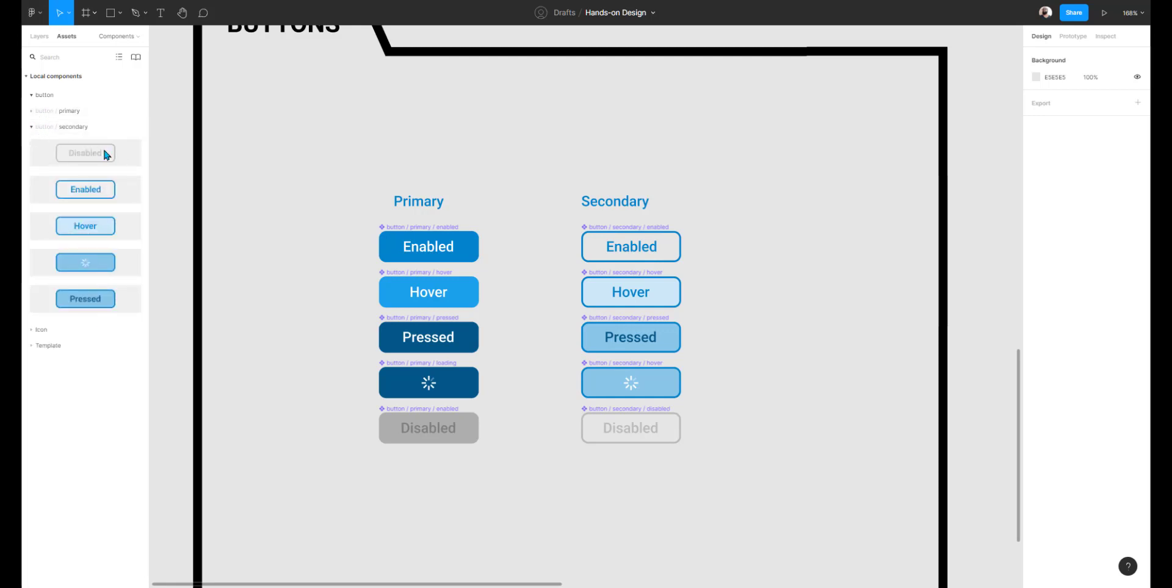
click(32, 127)
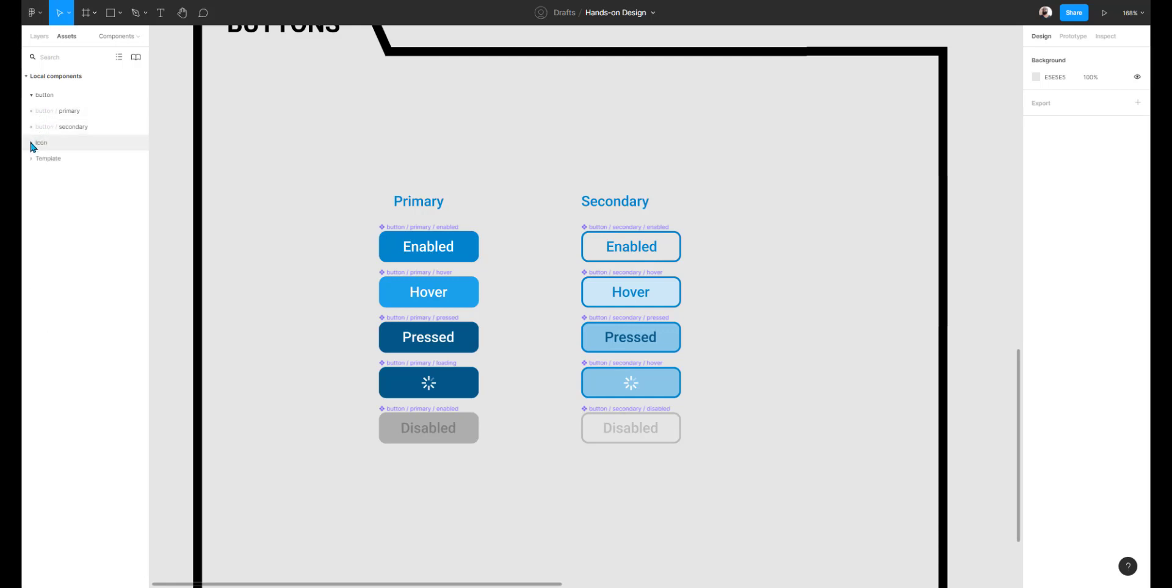
click(32, 144)
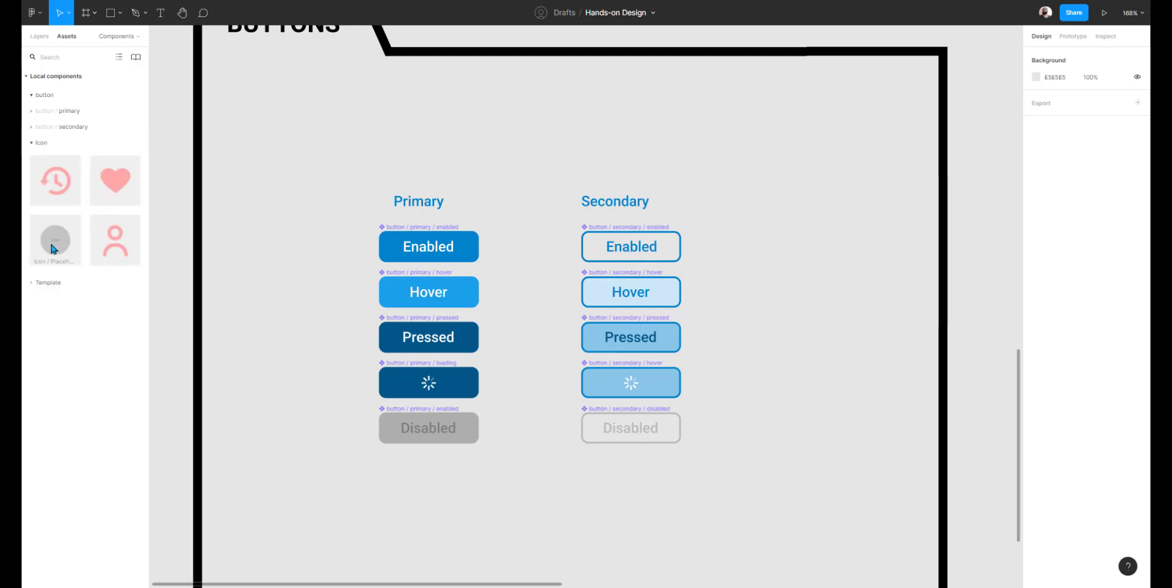
click(31, 282)
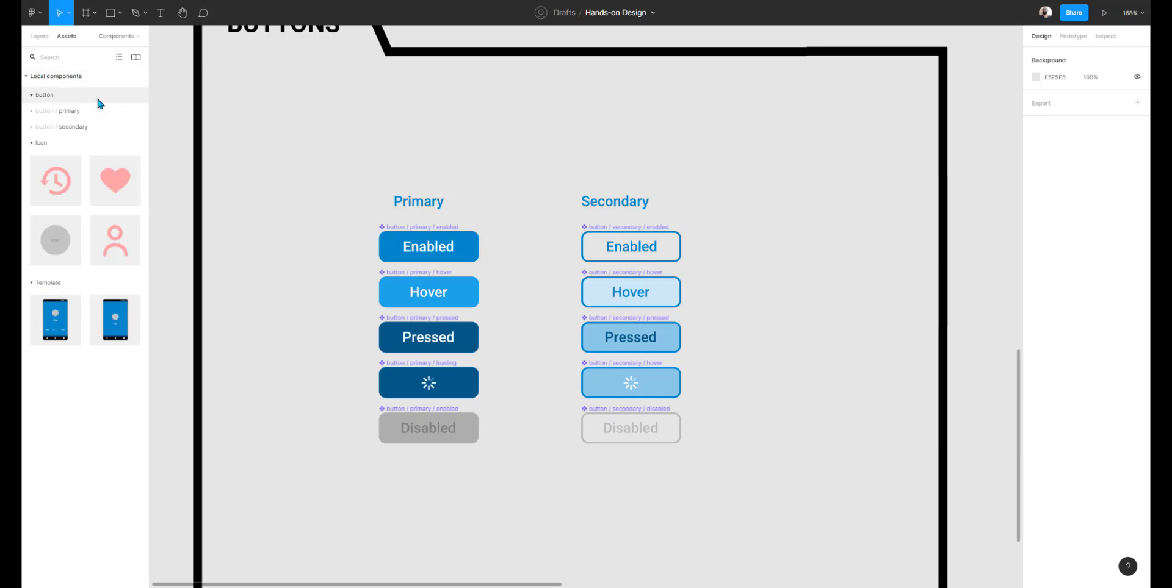
Open the 011) Button page and align the Primary heading with the left edge of the buttons below it.
click(40, 38)
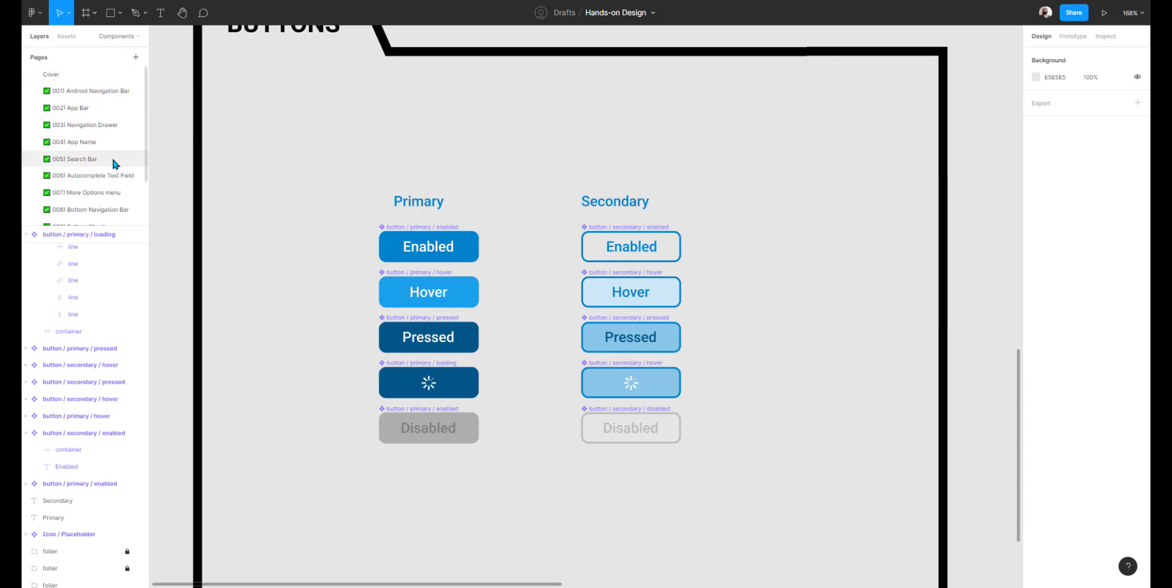
scroll(111, 155, down, 3)
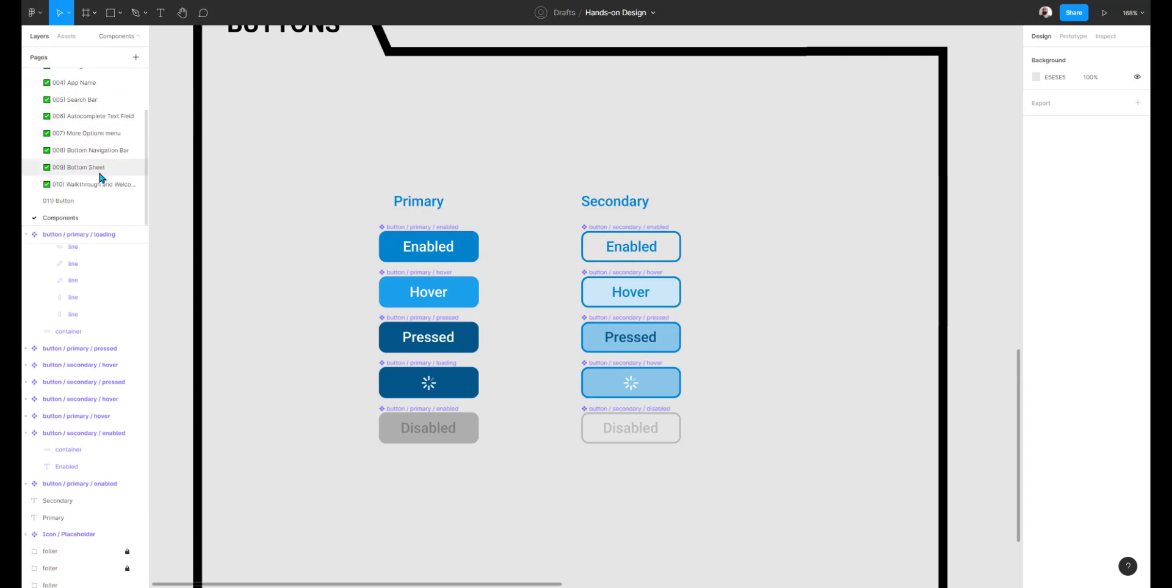
click(94, 200)
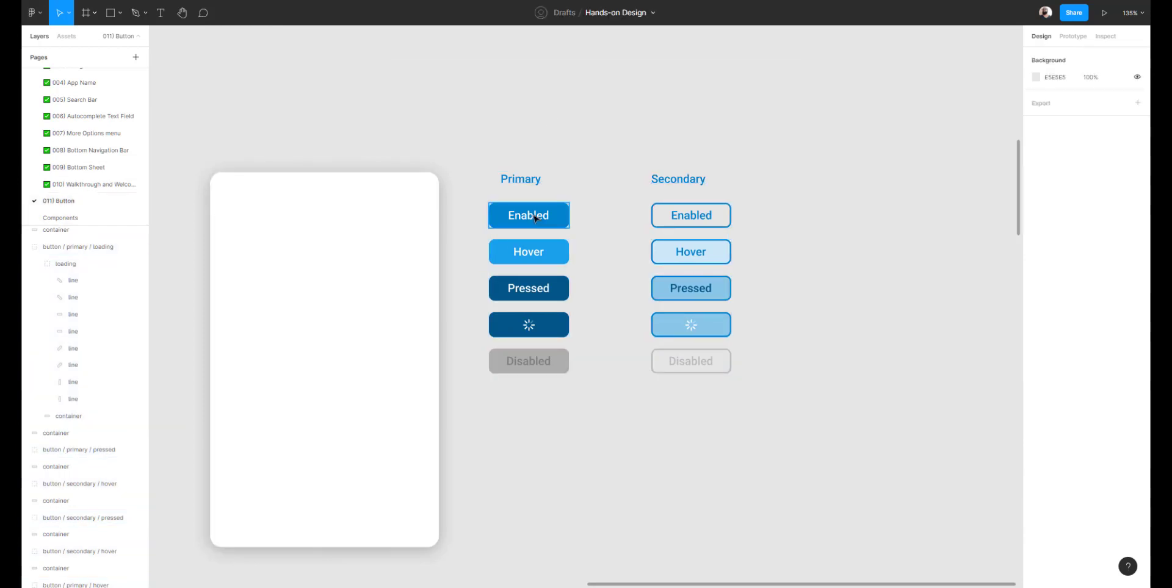
click(560, 222)
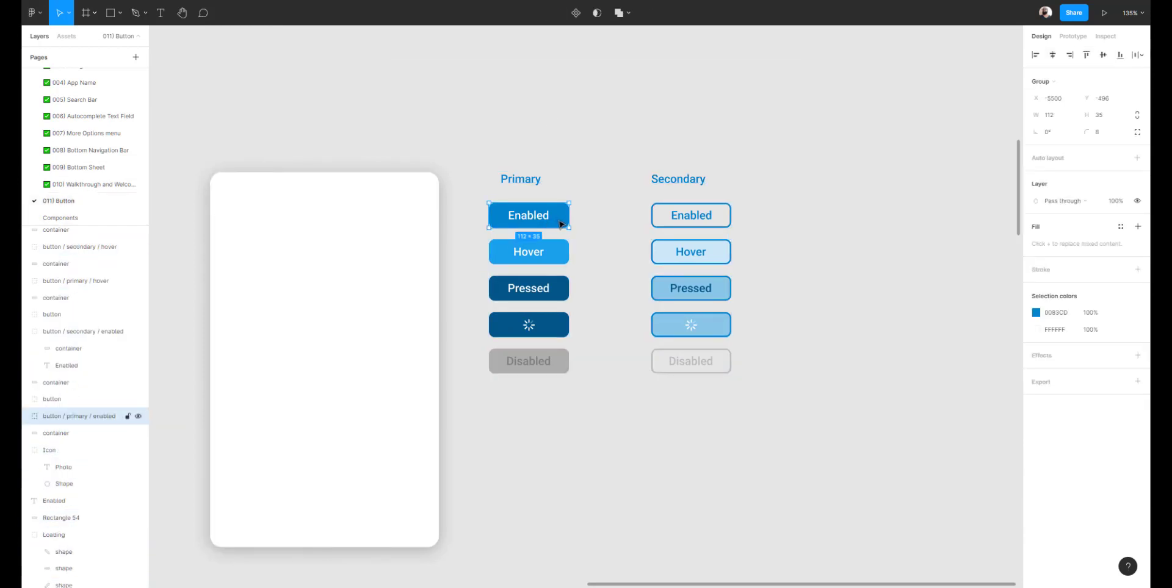
click(575, 213)
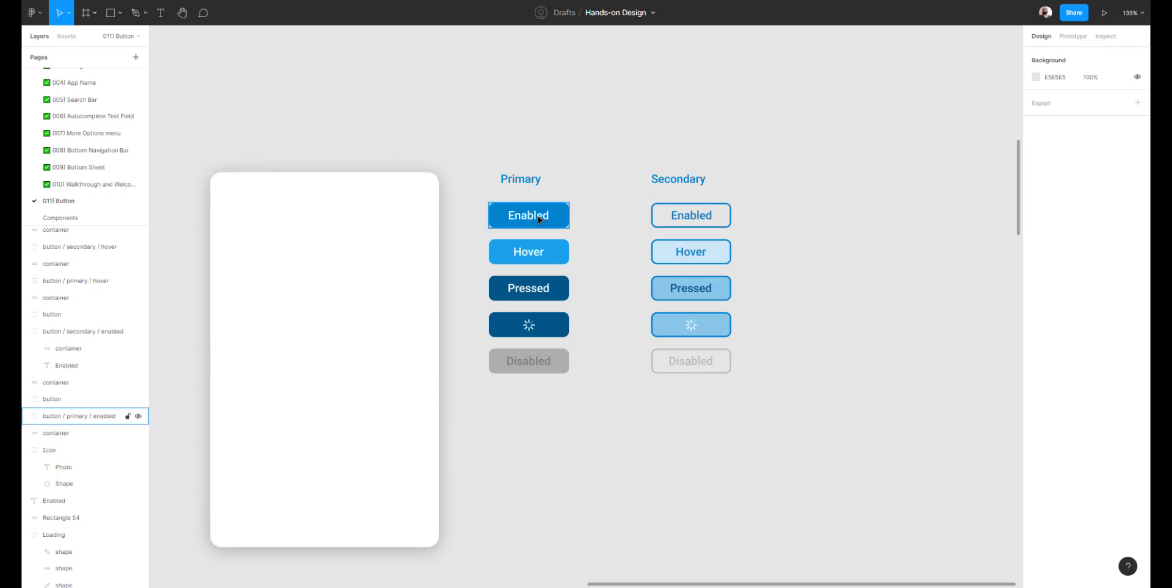
click(568, 220)
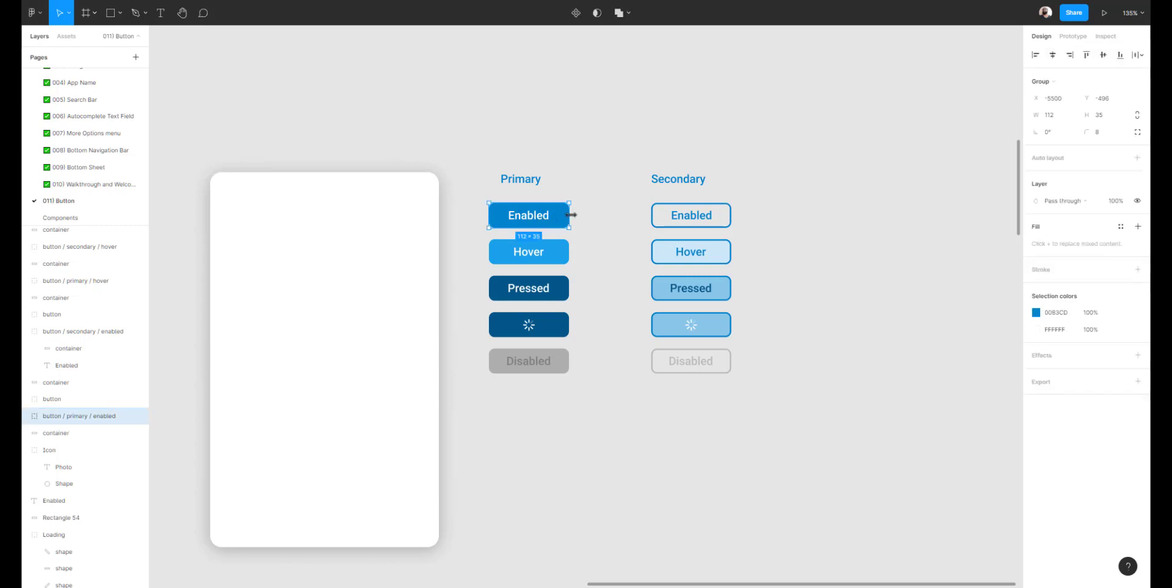
click(607, 224)
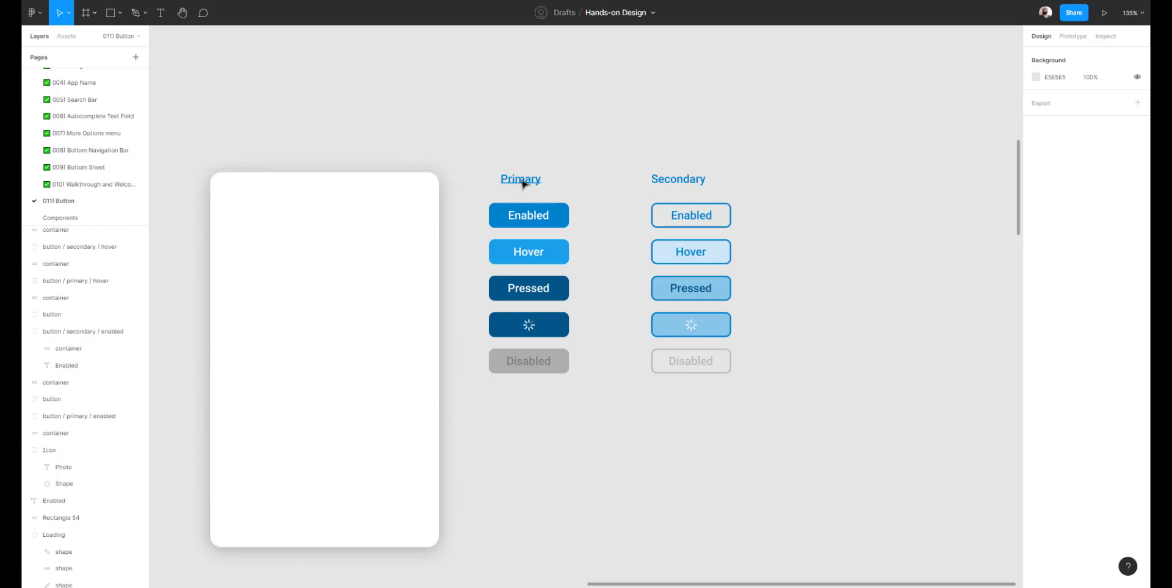
drag(522, 183, 512, 184)
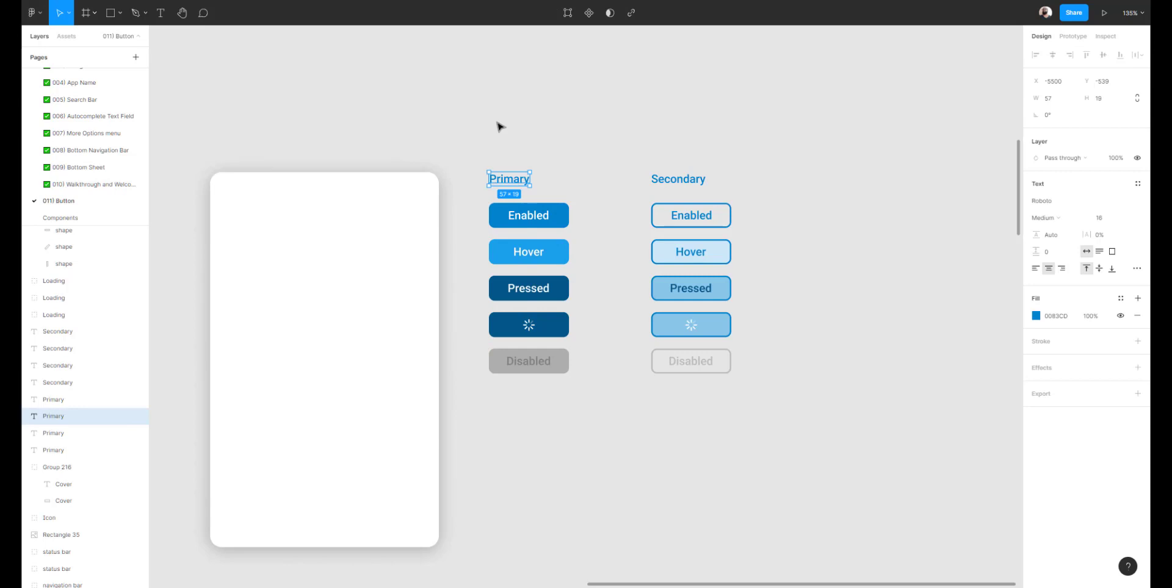
Place an instance of the primary Enabled component beside the secondary Enabled button, level with its row.
click(68, 36)
click(31, 143)
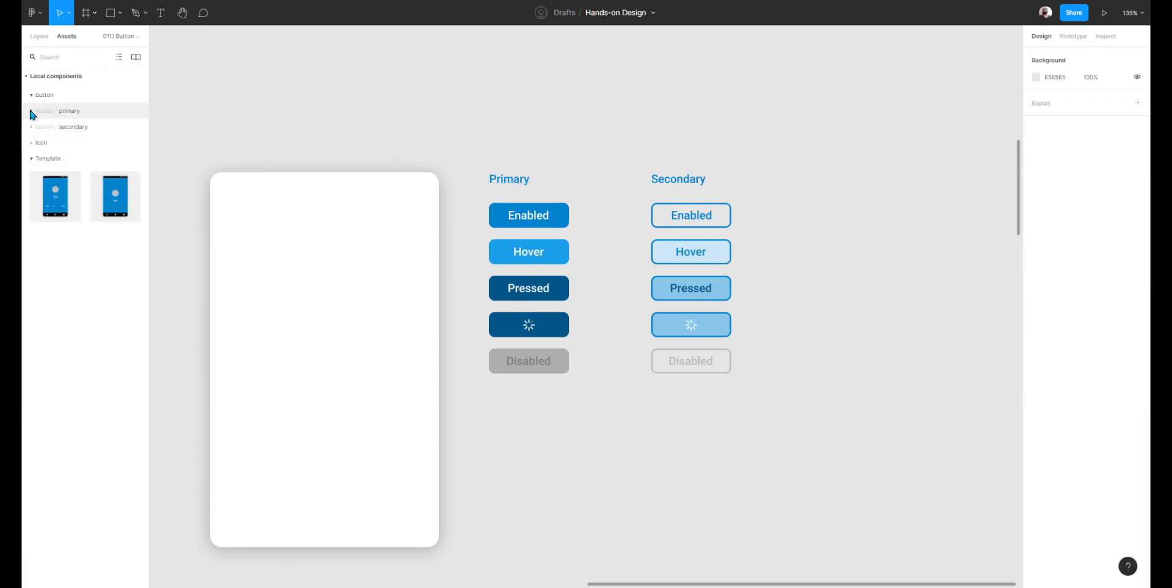
click(31, 158)
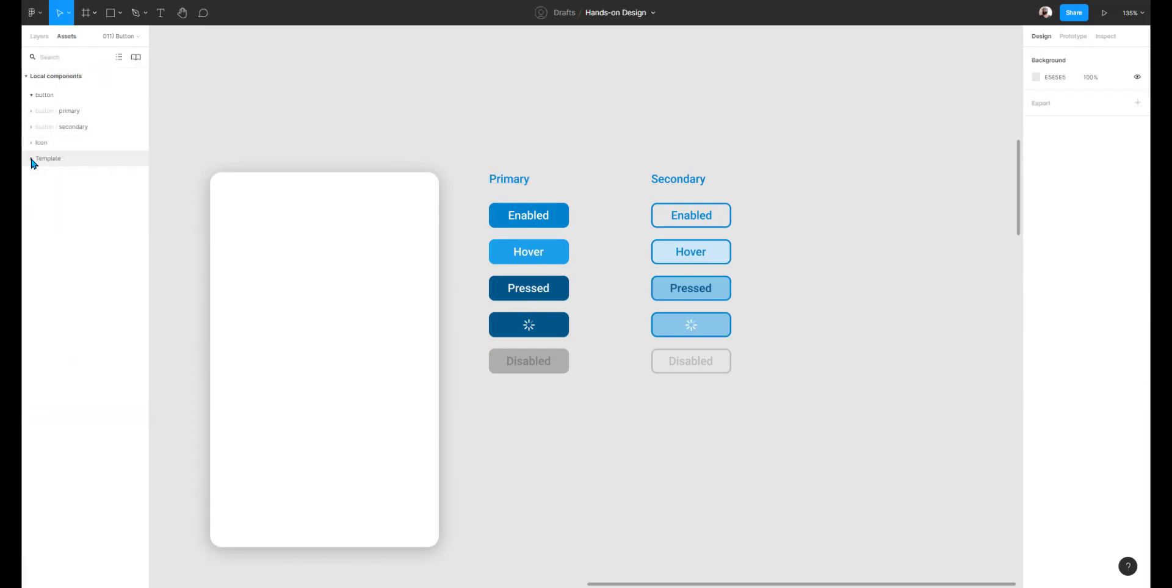
click(30, 111)
drag(86, 175, 248, 170)
drag(763, 191, 811, 226)
click(827, 239)
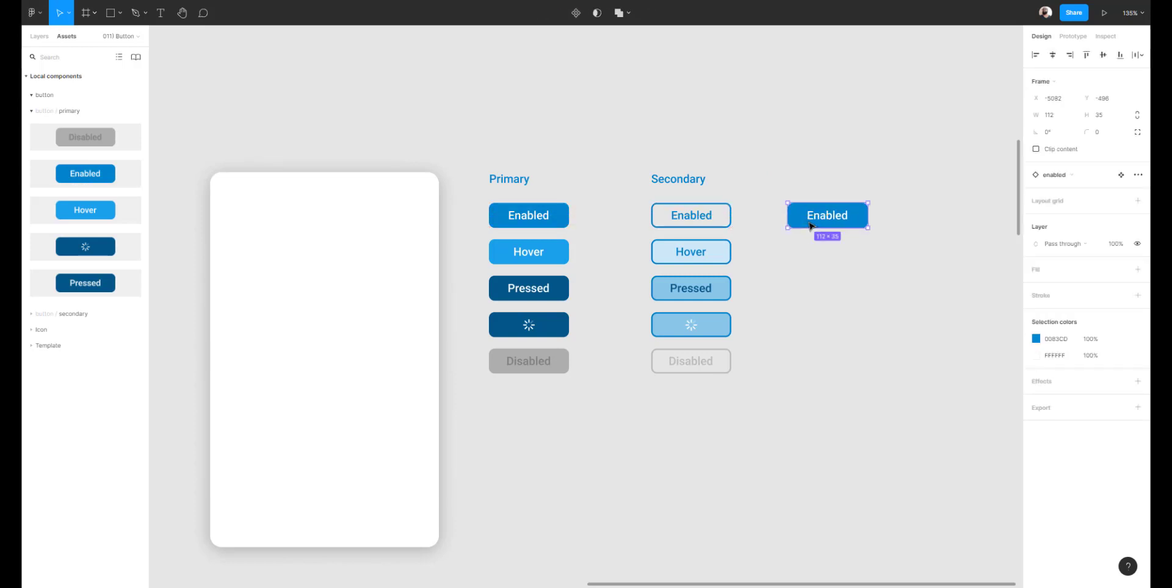
click(807, 268)
Go from the placed Enabled instance to its main component.
click(822, 221)
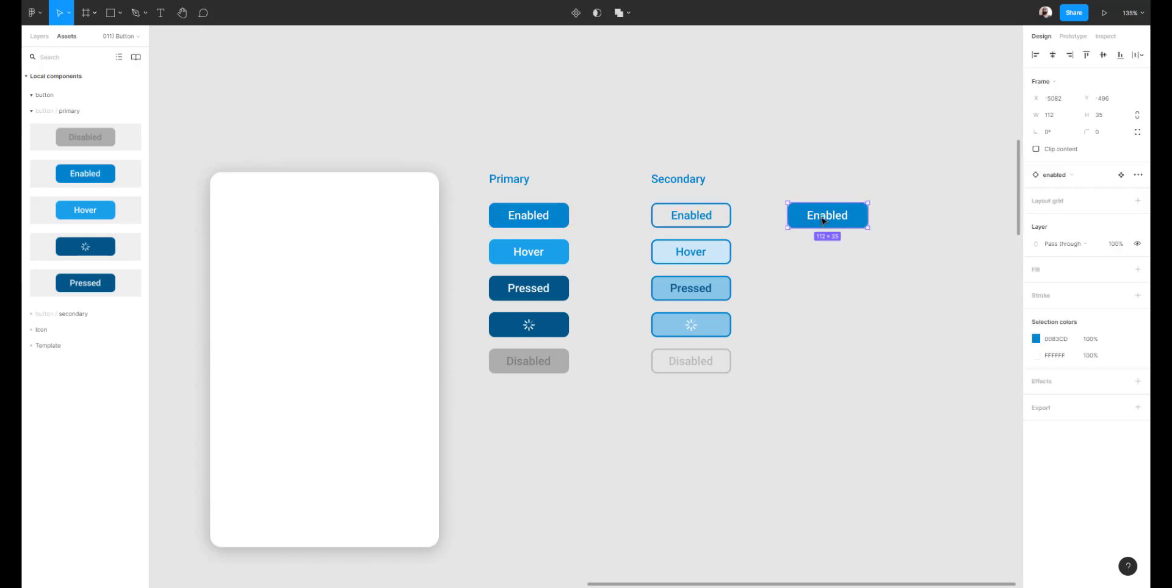
click(896, 253)
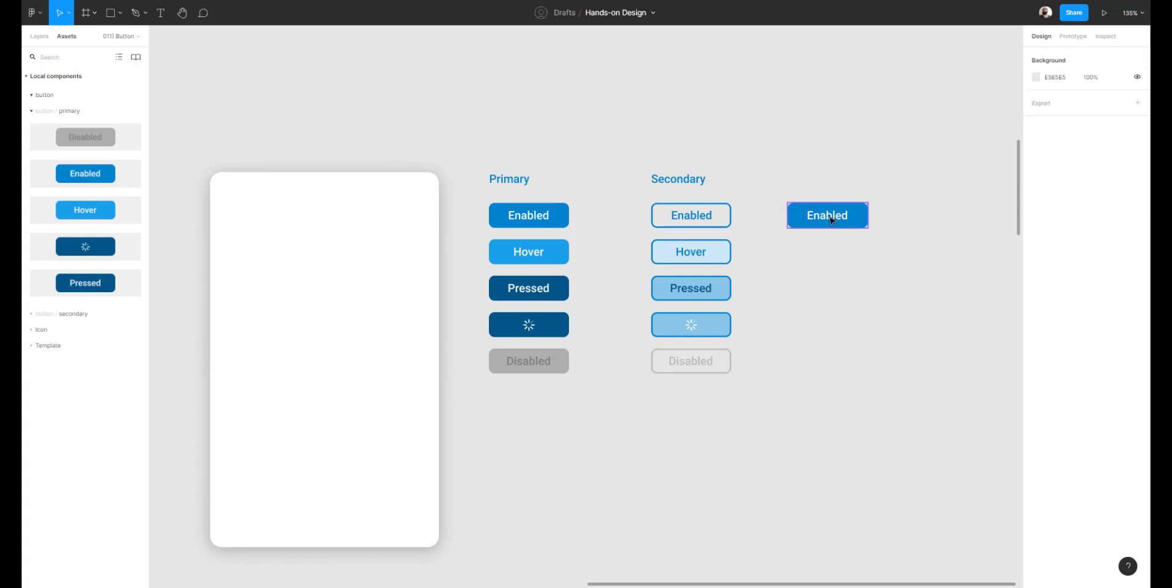
click(851, 219)
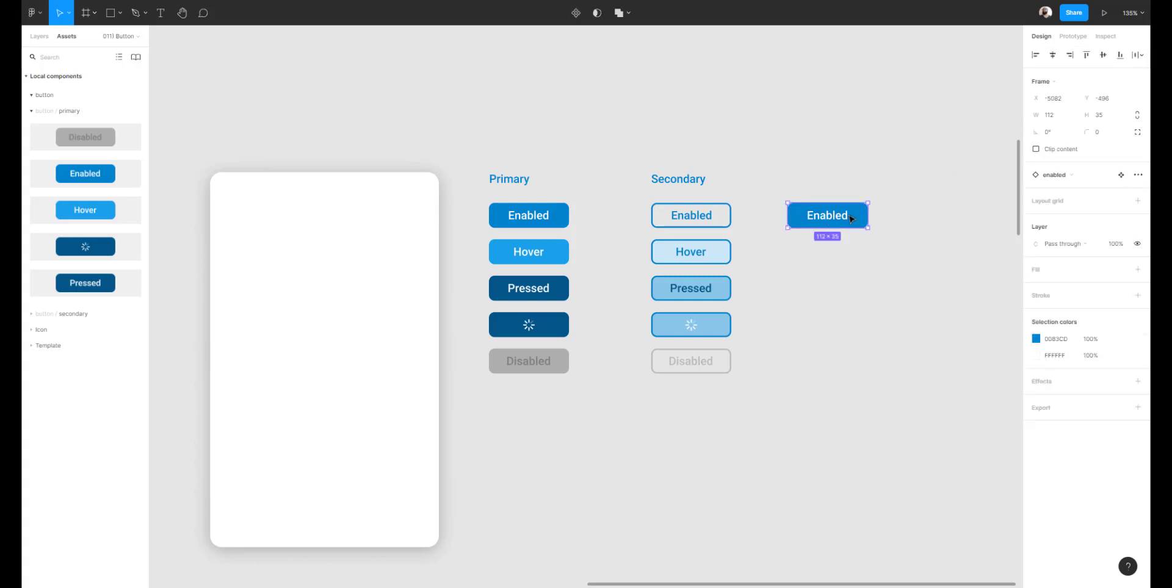
click(1120, 175)
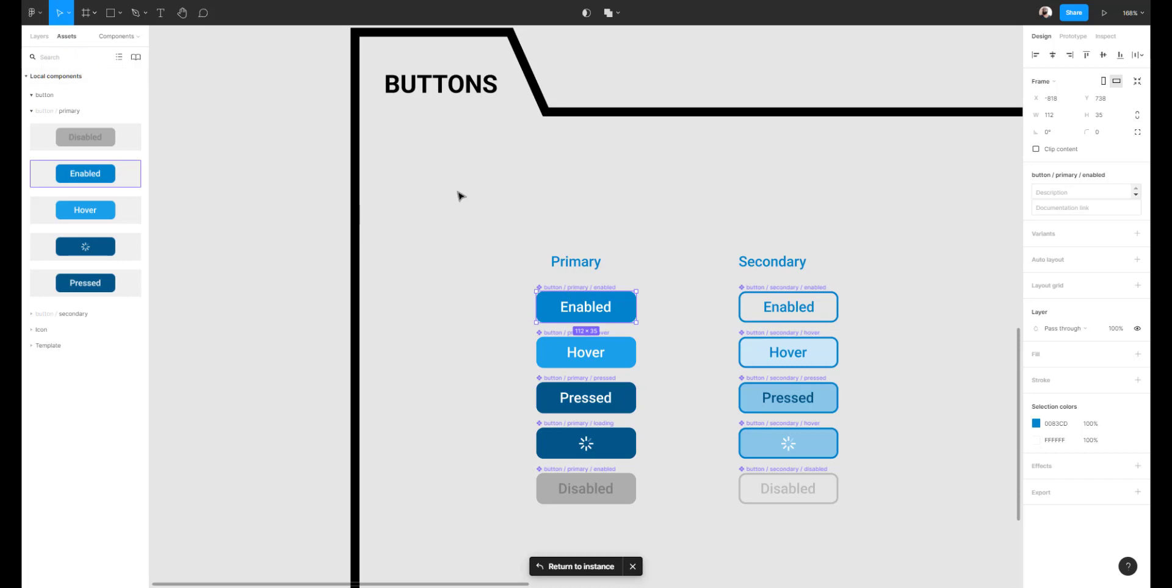
Examine the Icon, Templates and Buttons sections of the components page and the background and text layers of the primary Enabled component.
scroll(461, 195, down, 5)
scroll(487, 225, up, 8)
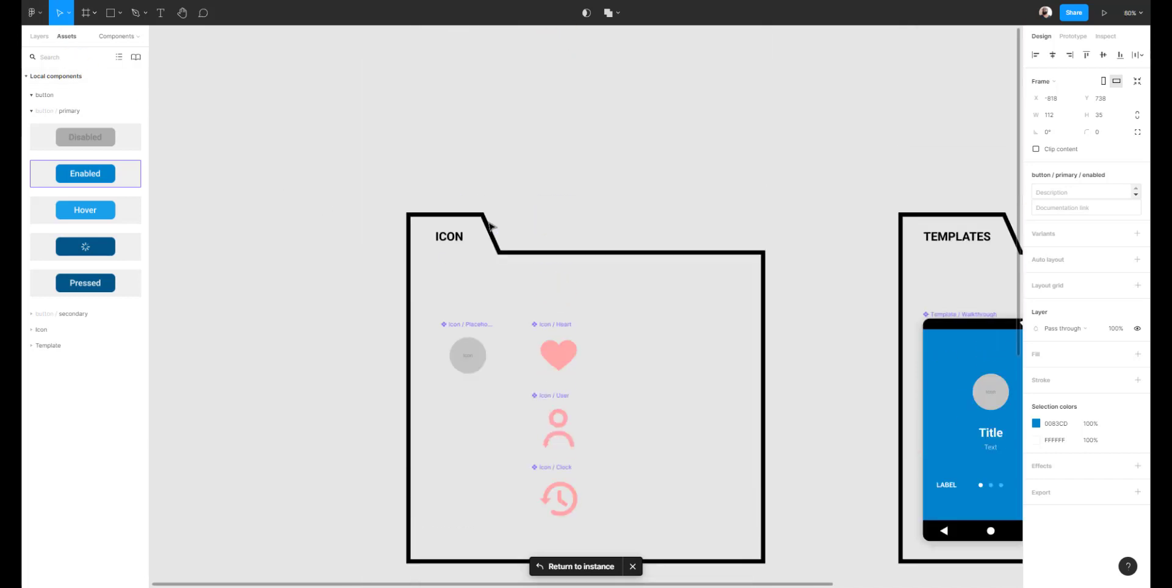
scroll(610, 188, right, 5)
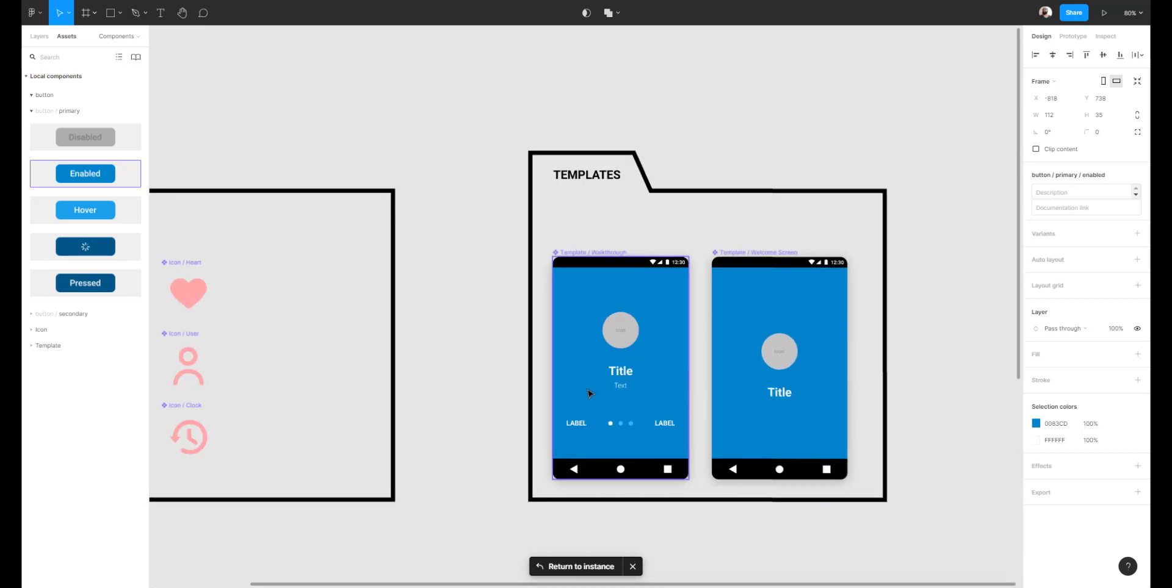
scroll(628, 170, down, 4)
drag(541, 333, 743, 97)
scroll(466, 306, up, 4)
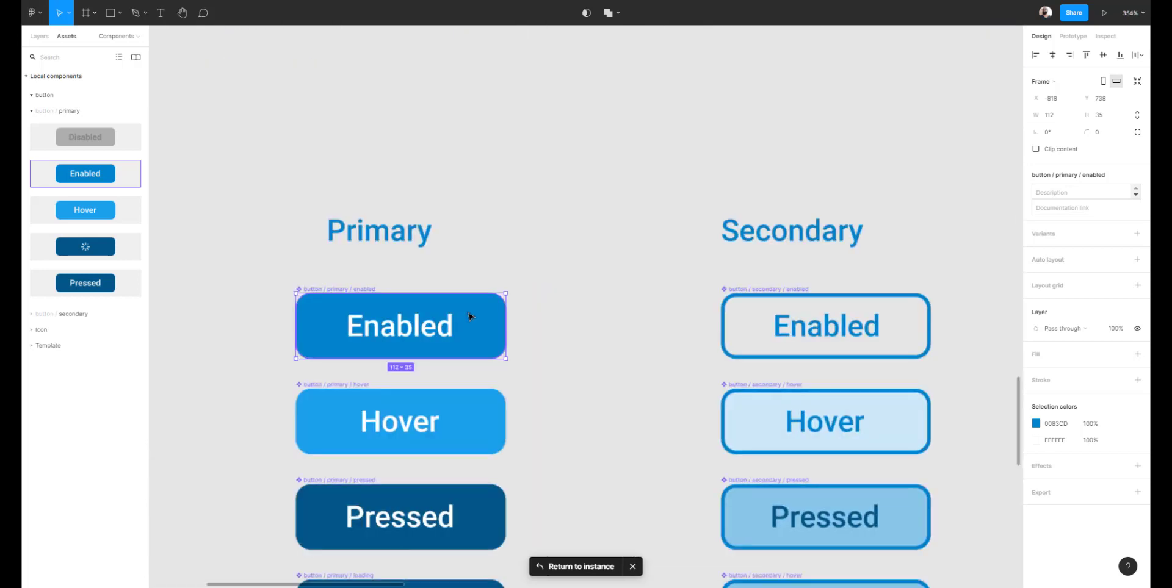
scroll(481, 271, down, 2)
double_click(489, 299)
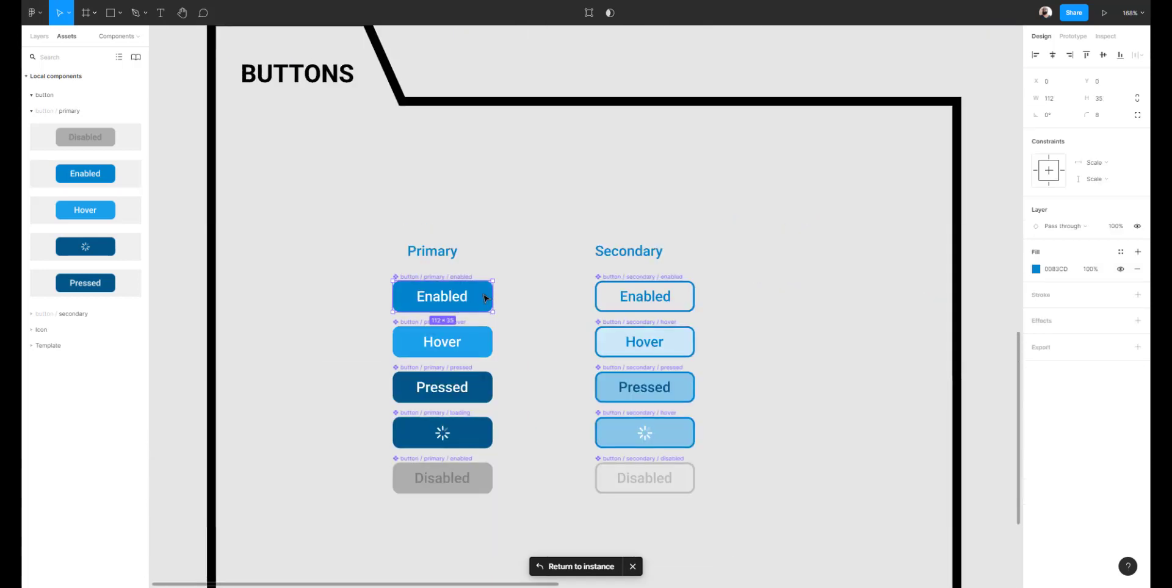
click(441, 301)
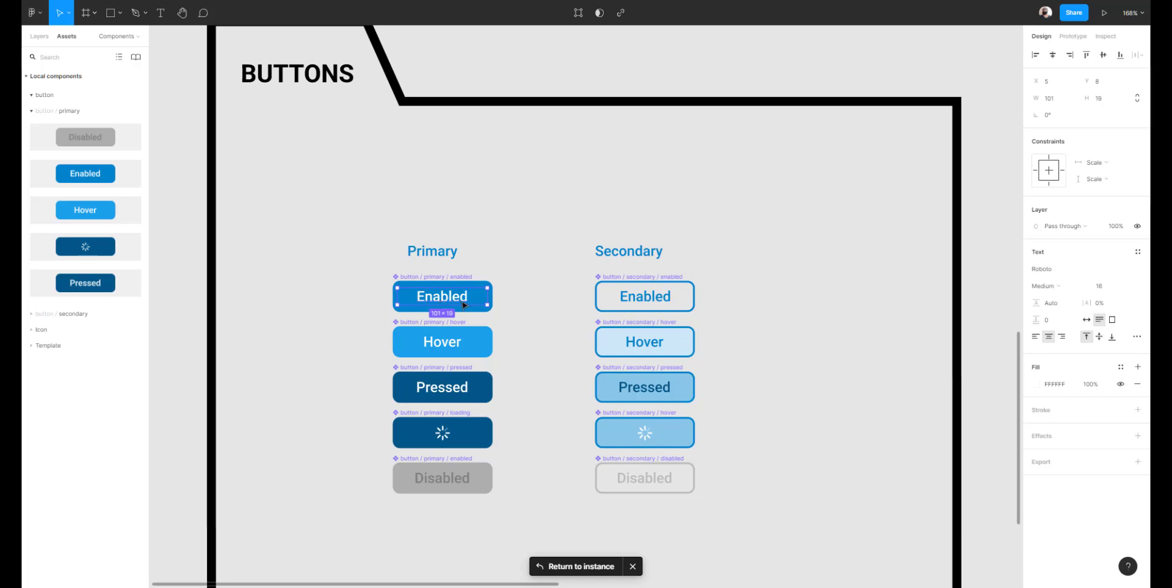
Return to the placed Enabled instance on the Button page and delete it.
click(585, 572)
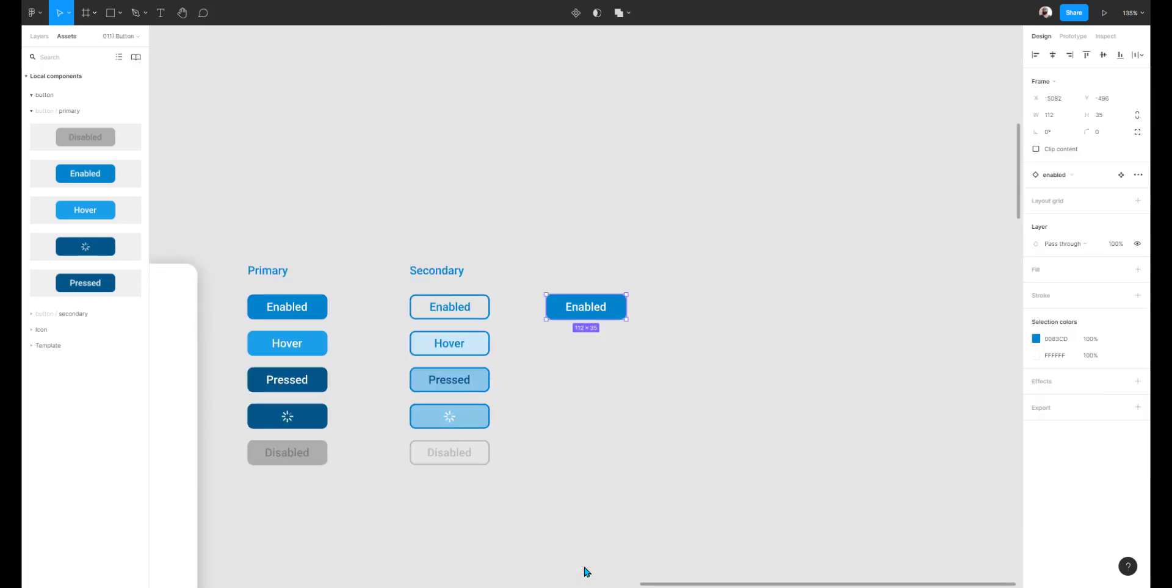
click(675, 404)
drag(524, 260, 692, 379)
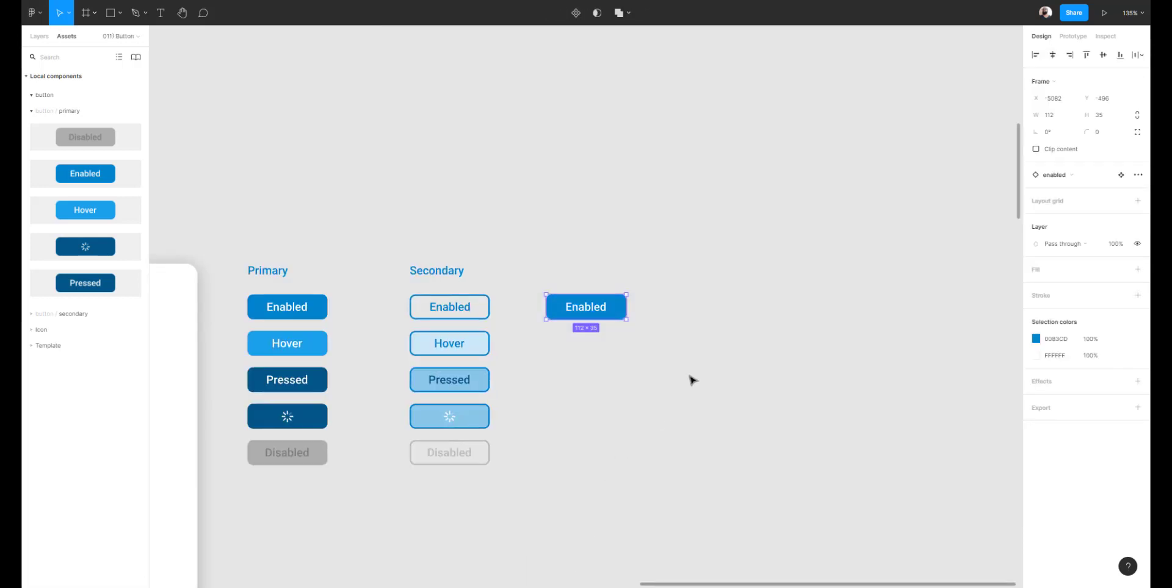
key(Delete)
Examine the secondary and primary Enabled buttons inside the second Organisms frame and compare them with the button sets above.
scroll(636, 205, left, 5)
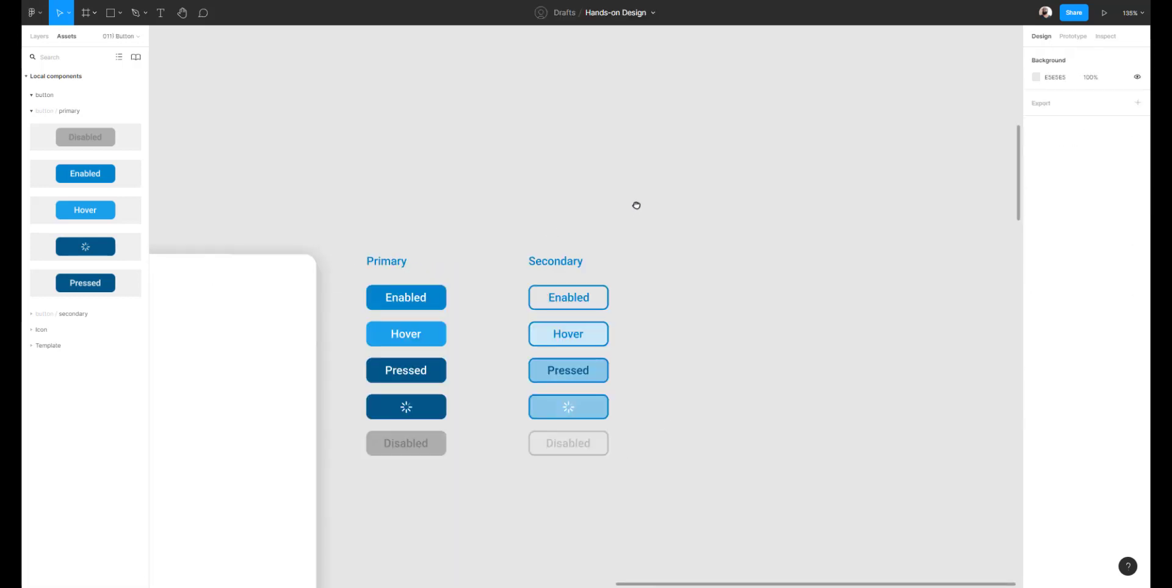
scroll(655, 219, down, 5)
scroll(631, 210, down, 5)
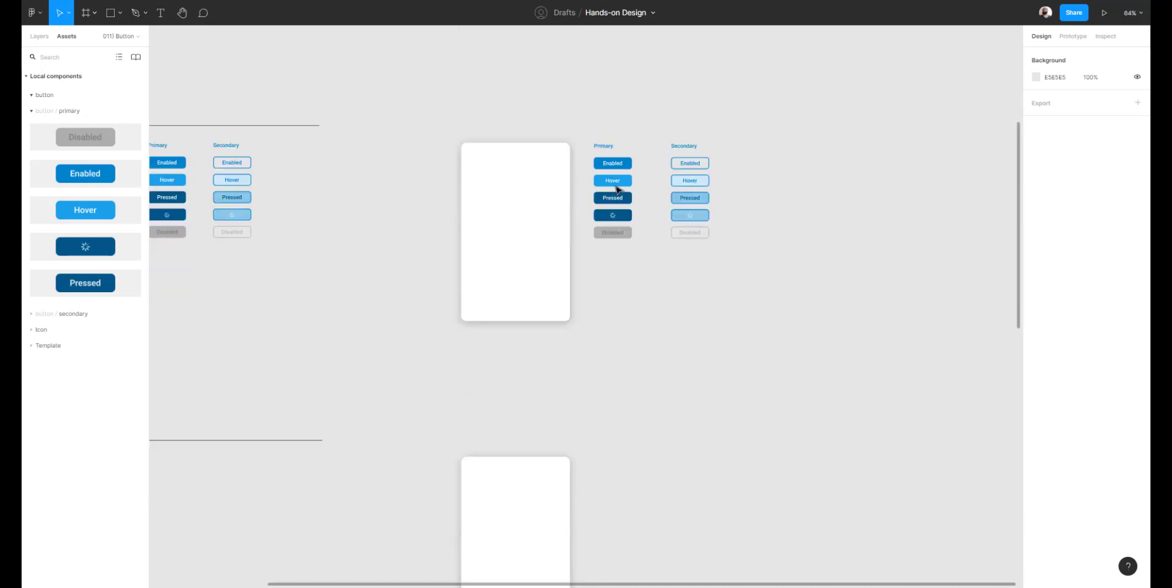
scroll(617, 190, down, 2)
click(541, 421)
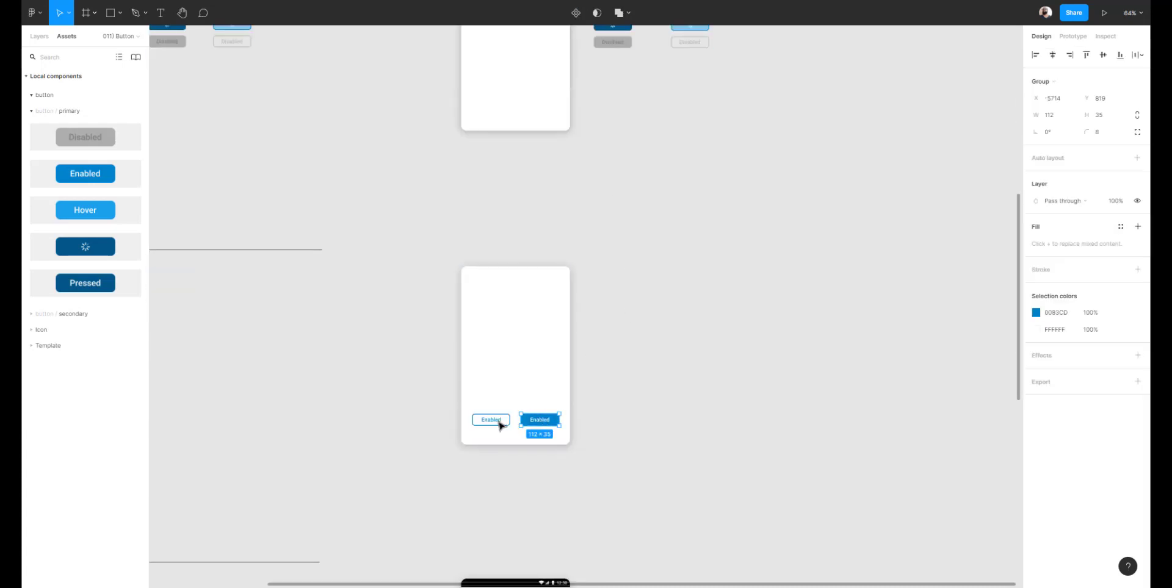
click(492, 421)
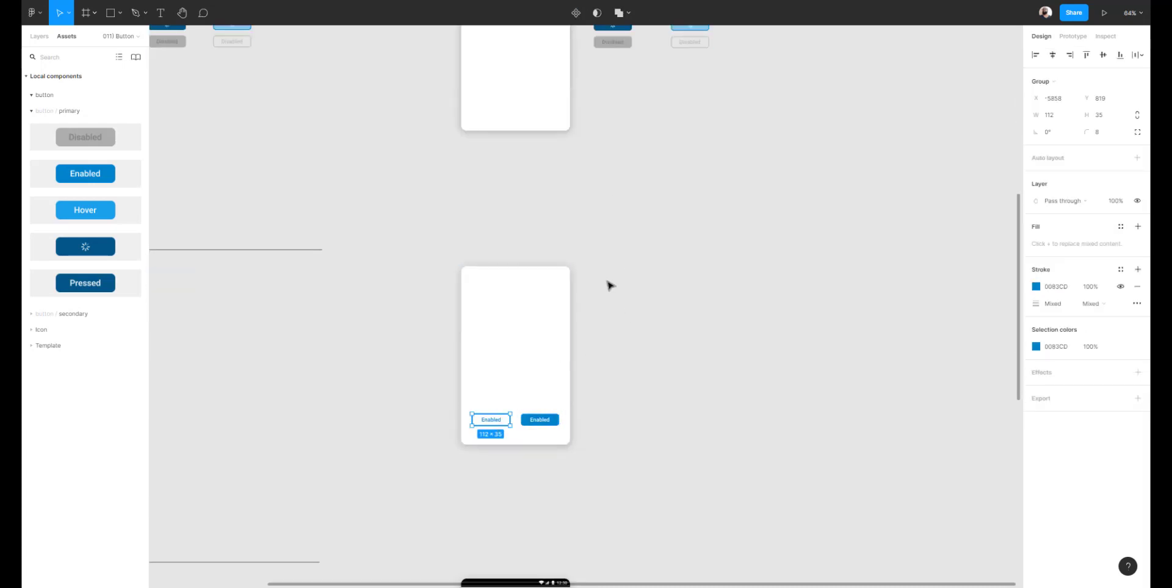
click(40, 37)
click(429, 334)
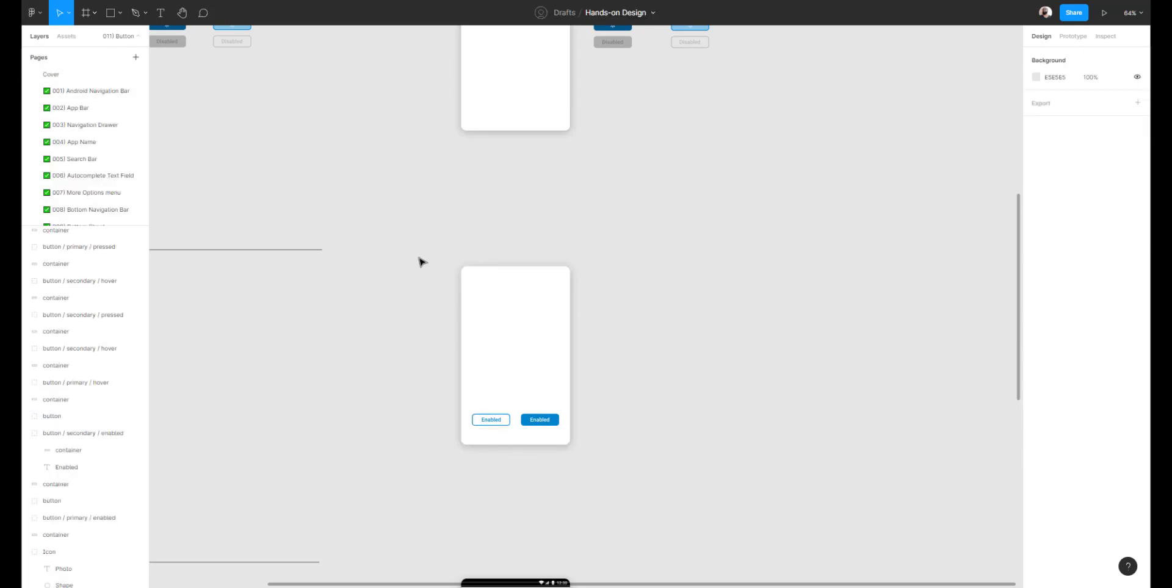
scroll(419, 261, up, 2)
scroll(651, 98, up, 2)
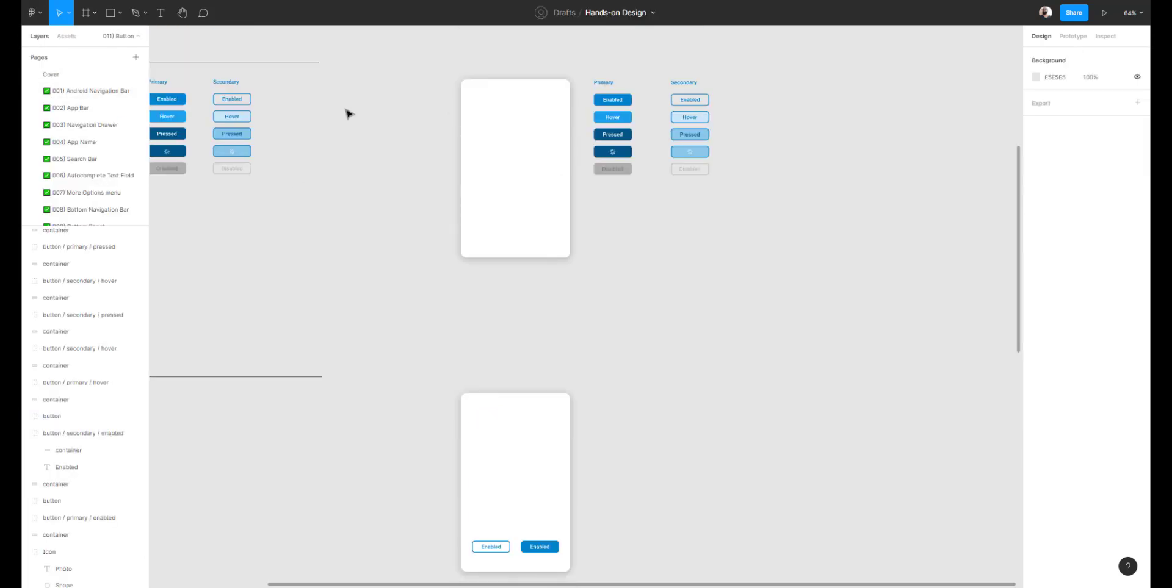
Place an instance of the primary Enabled component just outside the second Organisms frame, beside its row of buttons.
click(69, 36)
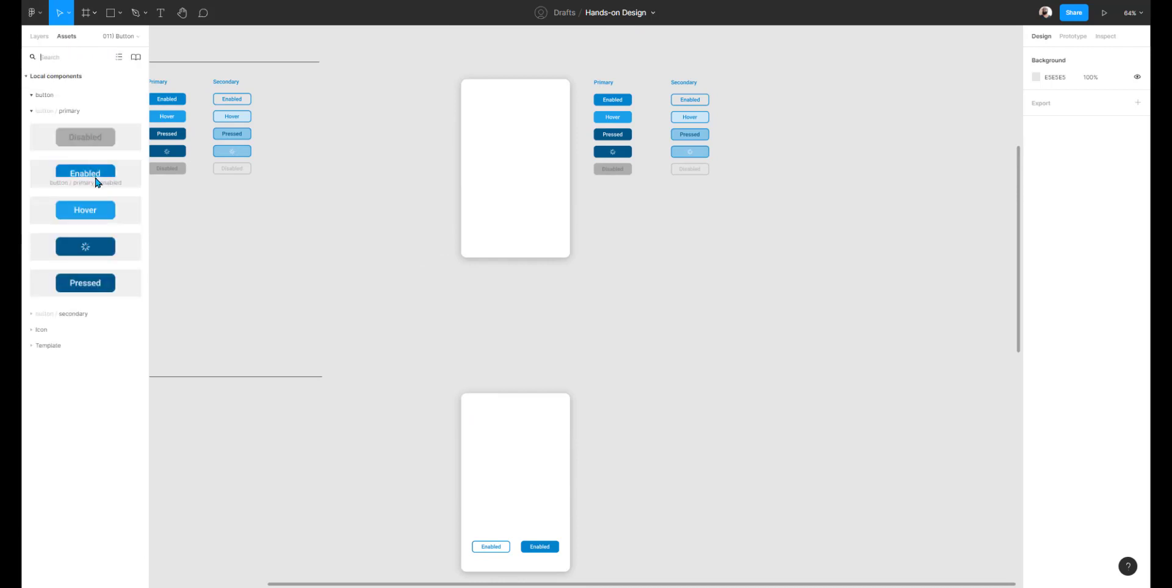
drag(96, 182, 641, 467)
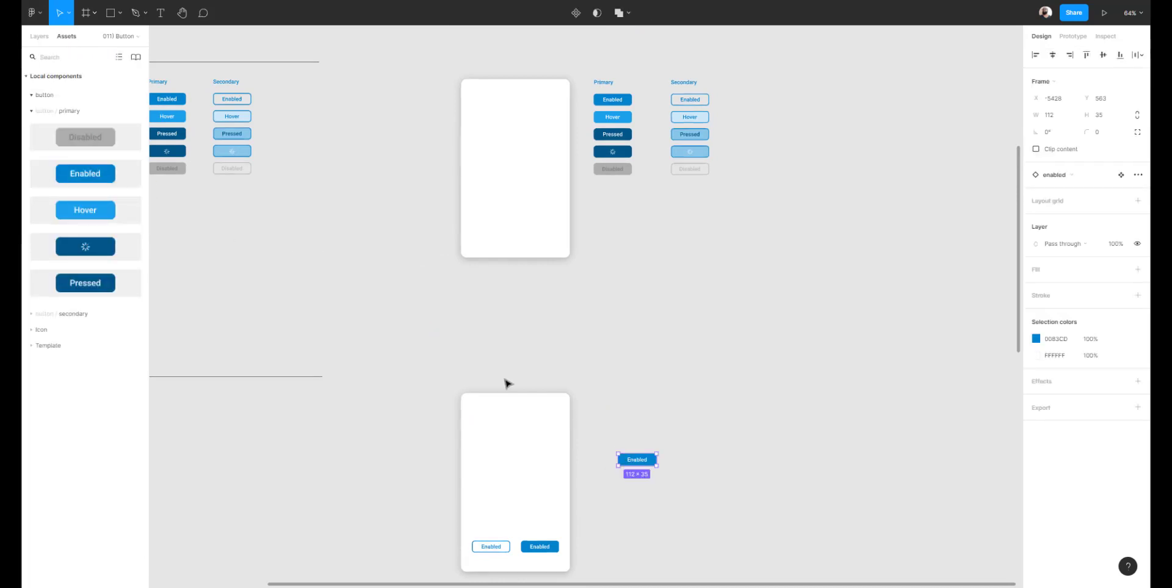
click(40, 37)
scroll(379, 377, down, 2)
click(668, 411)
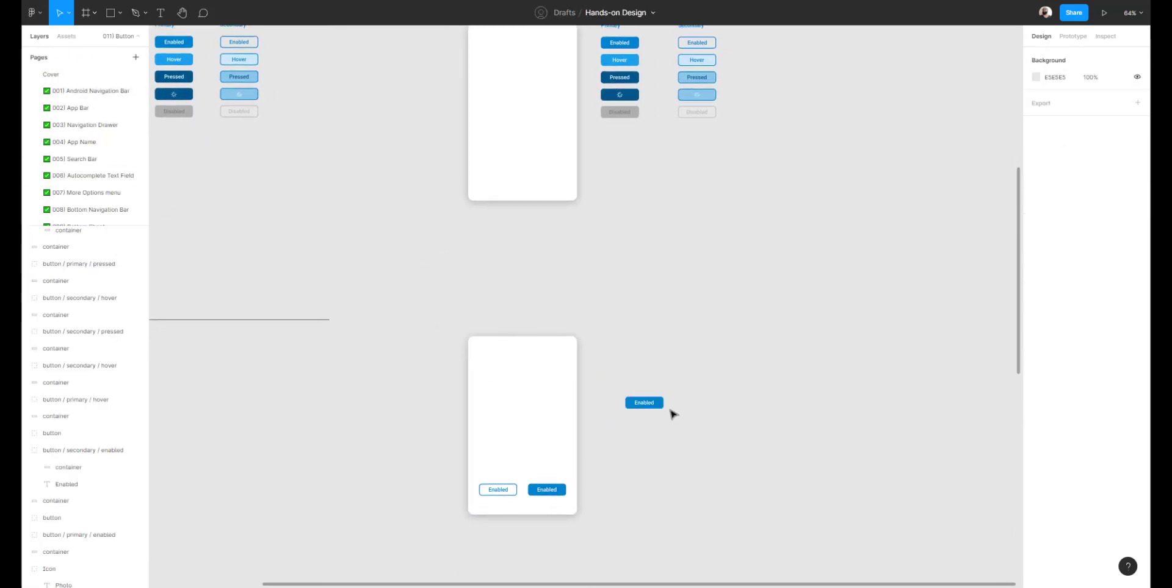
drag(643, 405, 614, 502)
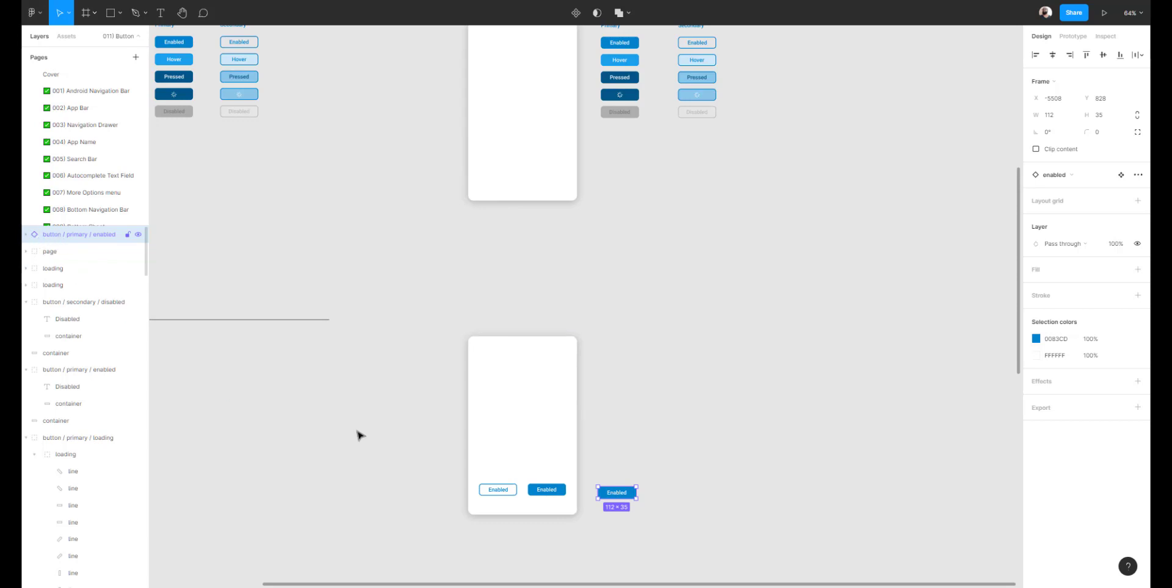
Compare the primary Enabled button group in the Organisms frame with the component instance beside it, on the canvas and in the layer list.
click(551, 487)
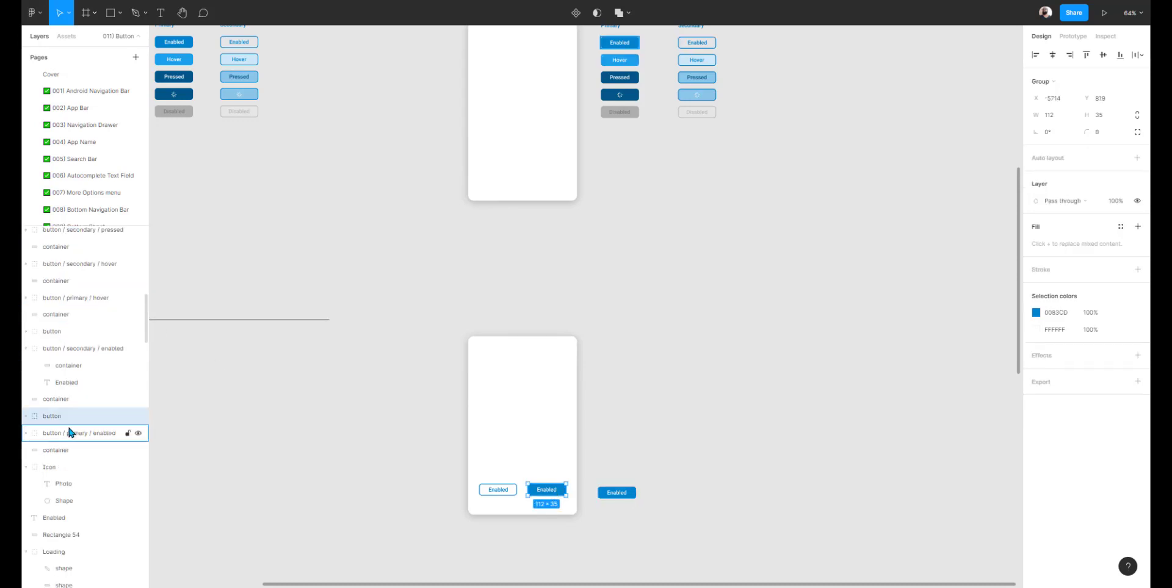
click(26, 417)
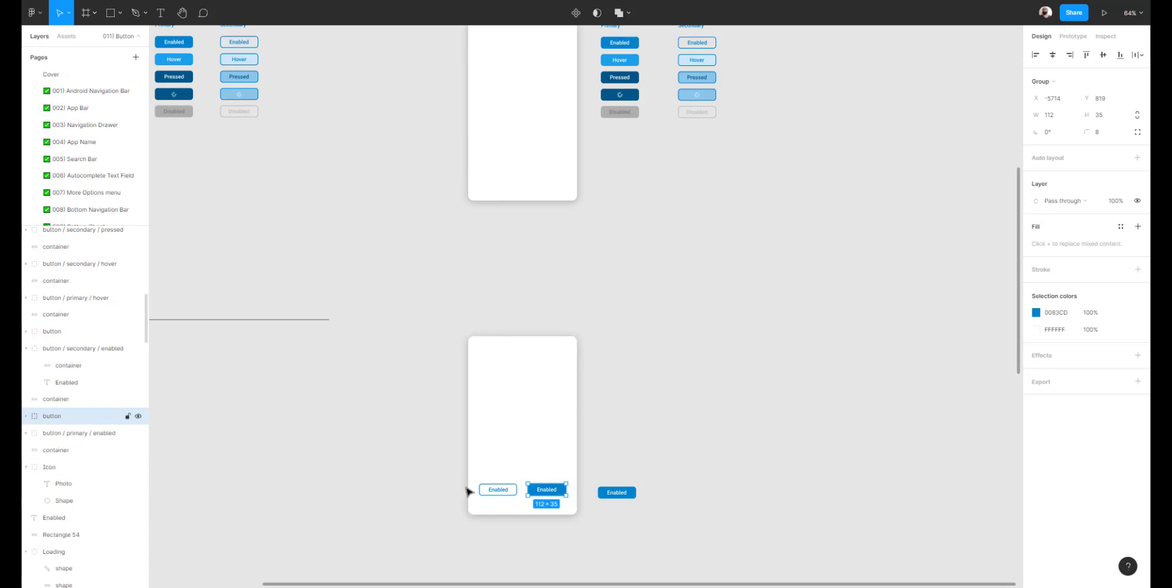
click(617, 495)
scroll(586, 439, down, 2)
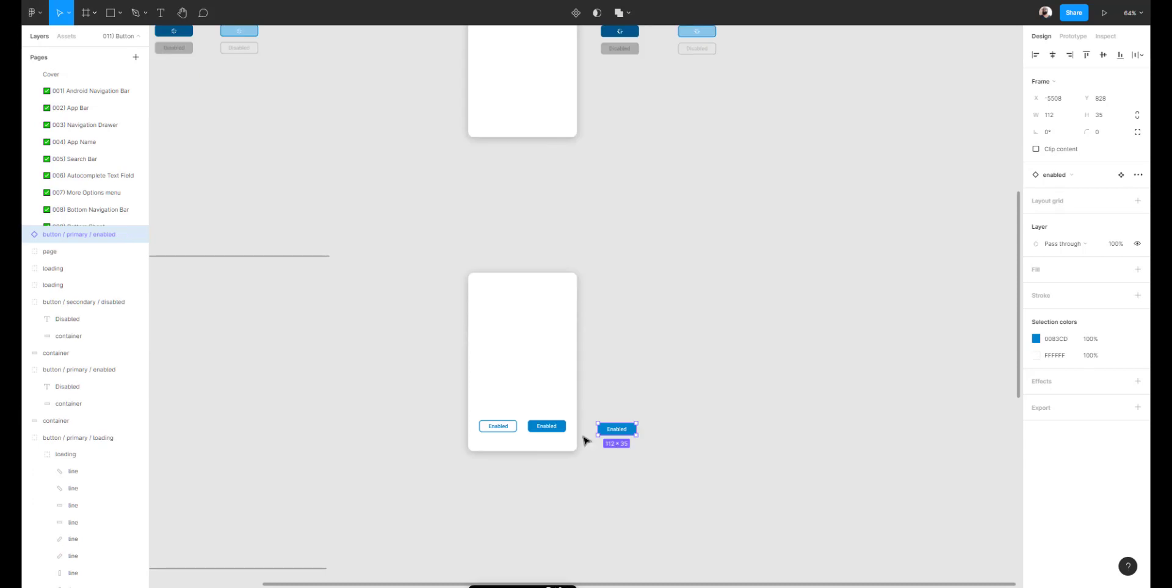
ctrl+scroll(586, 440, up, 5)
click(516, 420)
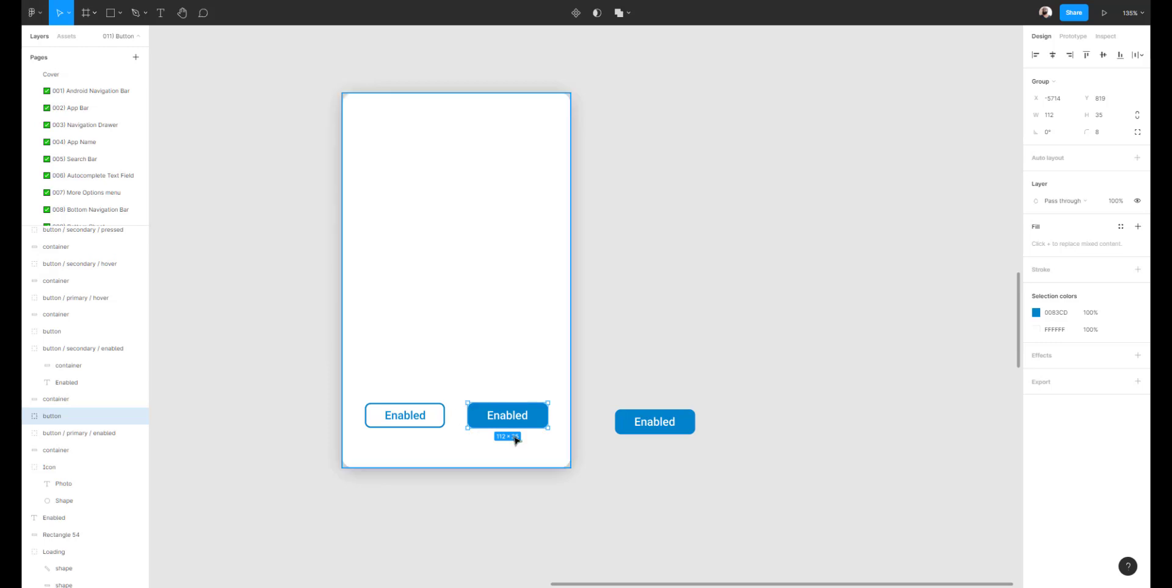
click(662, 425)
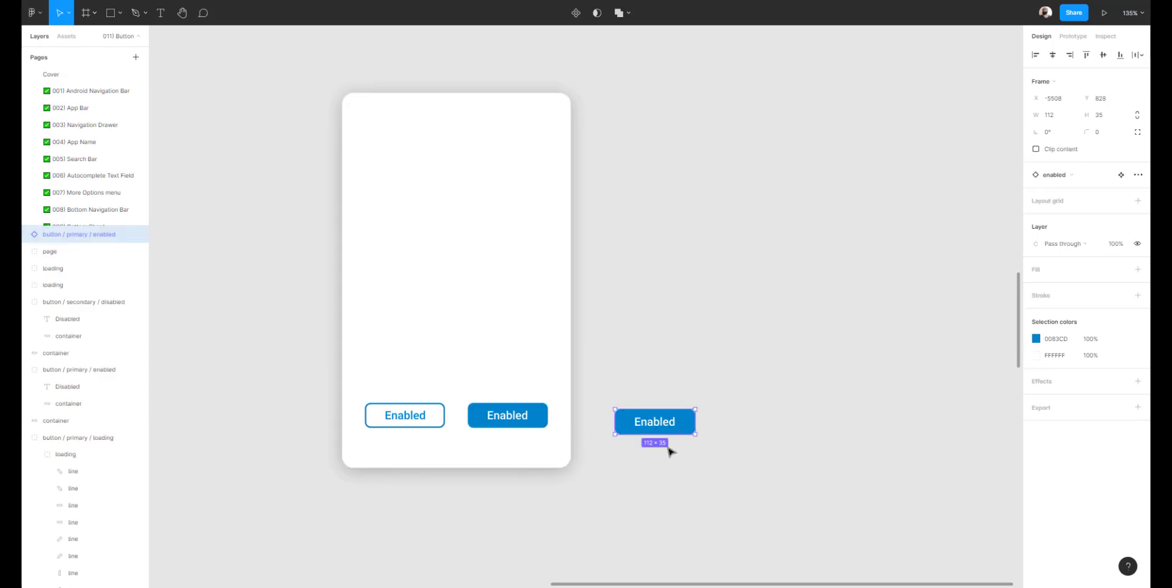
click(642, 377)
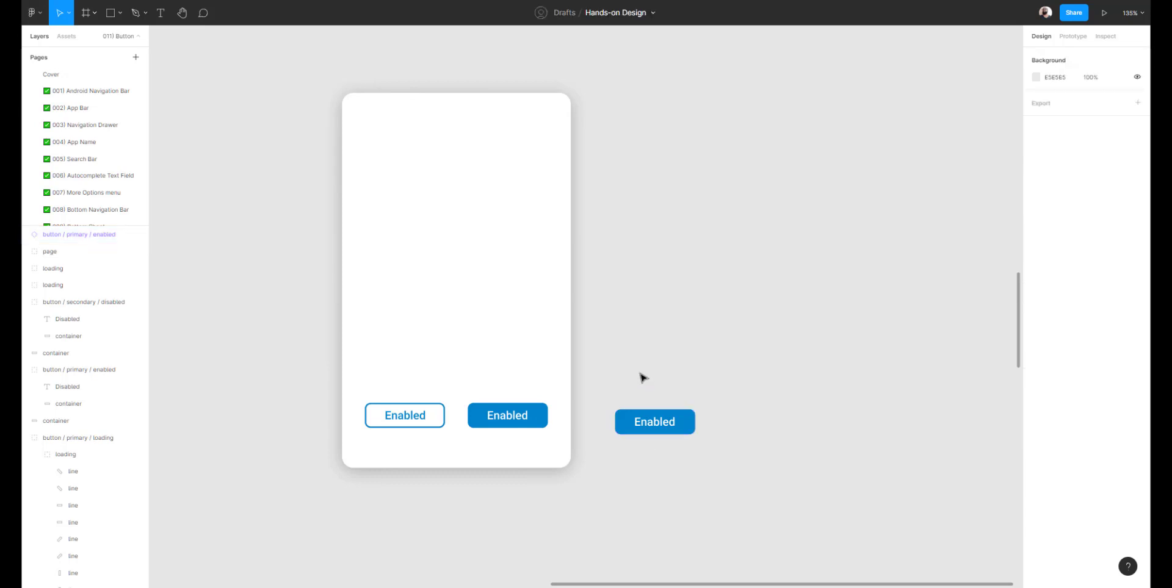
Move the Enabled instance beside the Organisms frame slightly up and outward, to about X -5500, Y 801.
ctrl+scroll(641, 377, down, 3)
scroll(641, 378, down, 2)
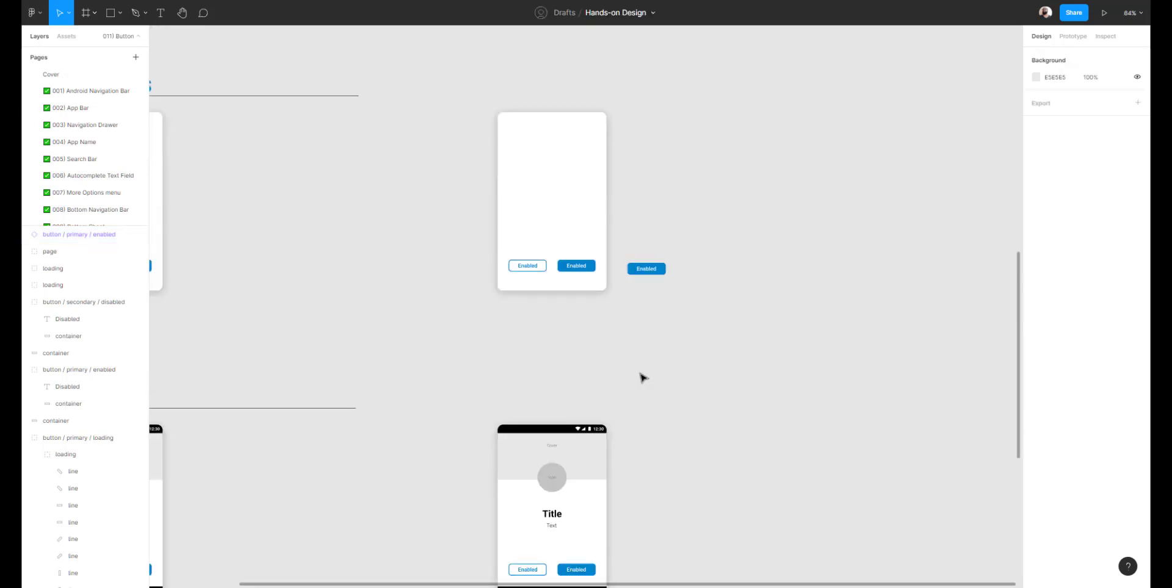
scroll(641, 377, down, 2)
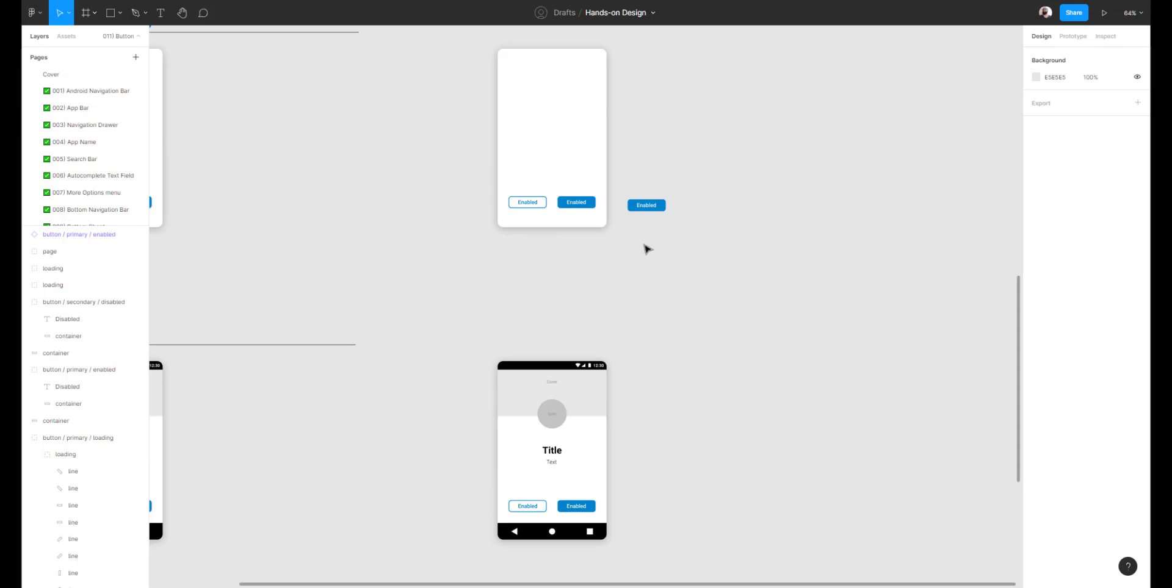
click(640, 208)
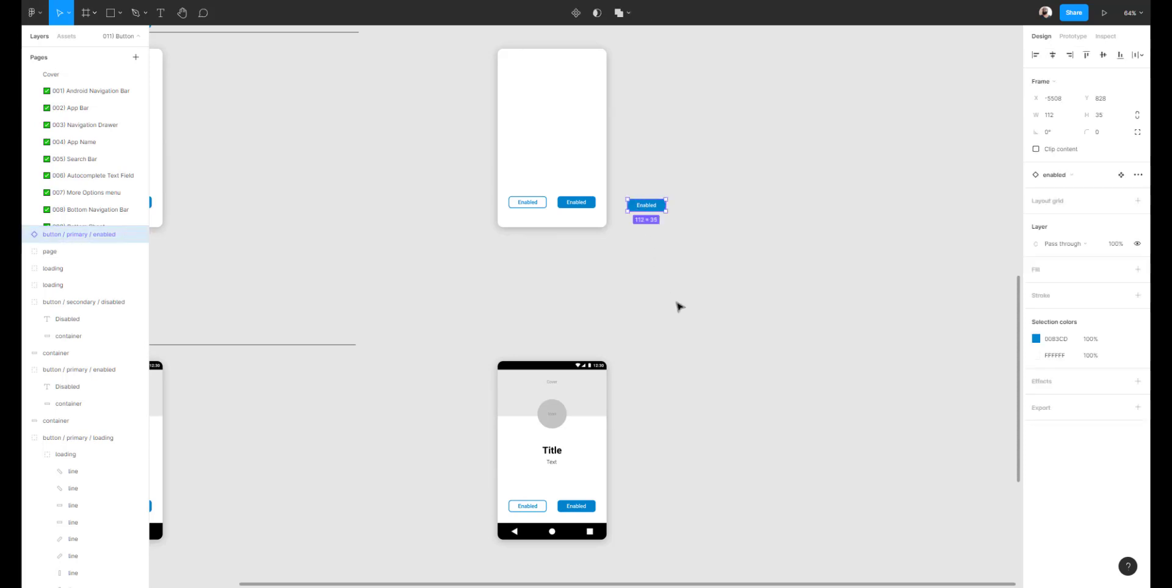
click(679, 307)
ctrl+scroll(640, 254, up, 5)
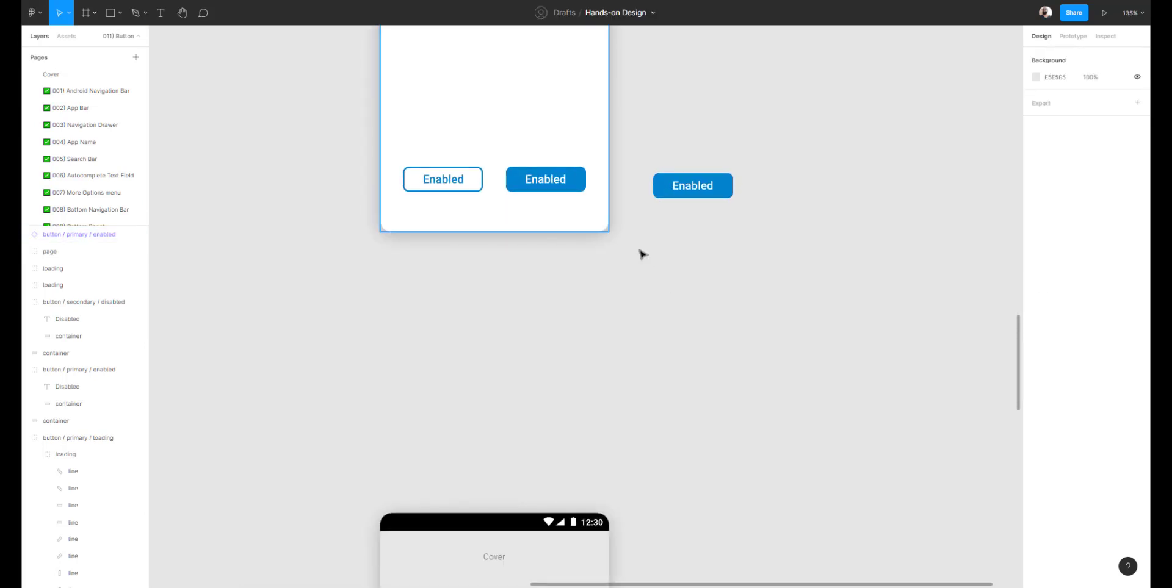
click(797, 331)
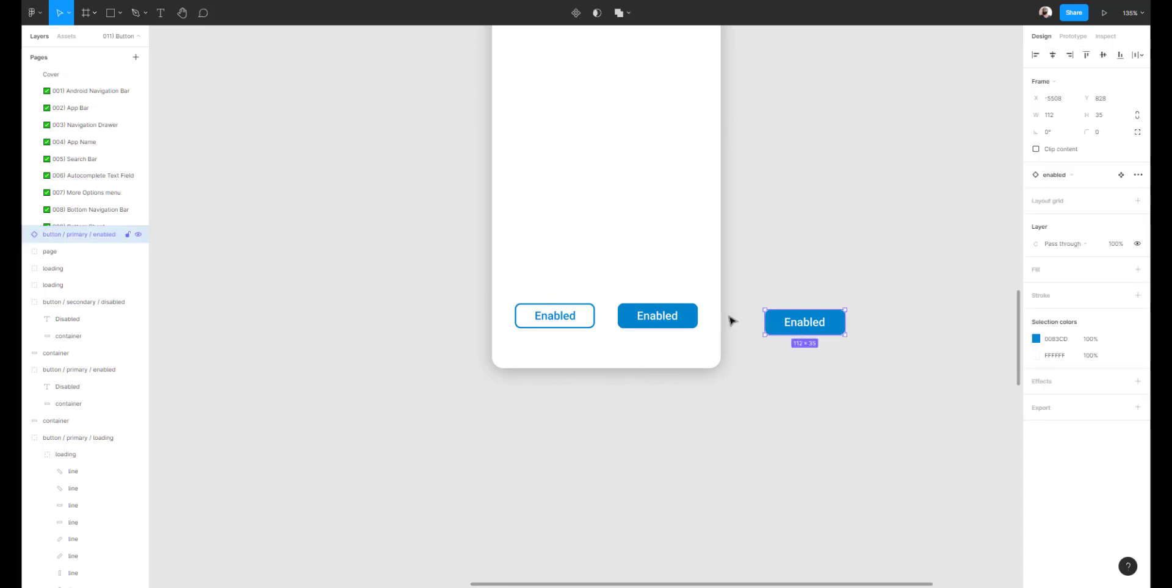
mouse_move(805, 329)
mouse_down()
mouse_move(725, 391)
mouse_move(655, 352)
mouse_move(658, 321)
mouse_move(810, 309)
mouse_up()
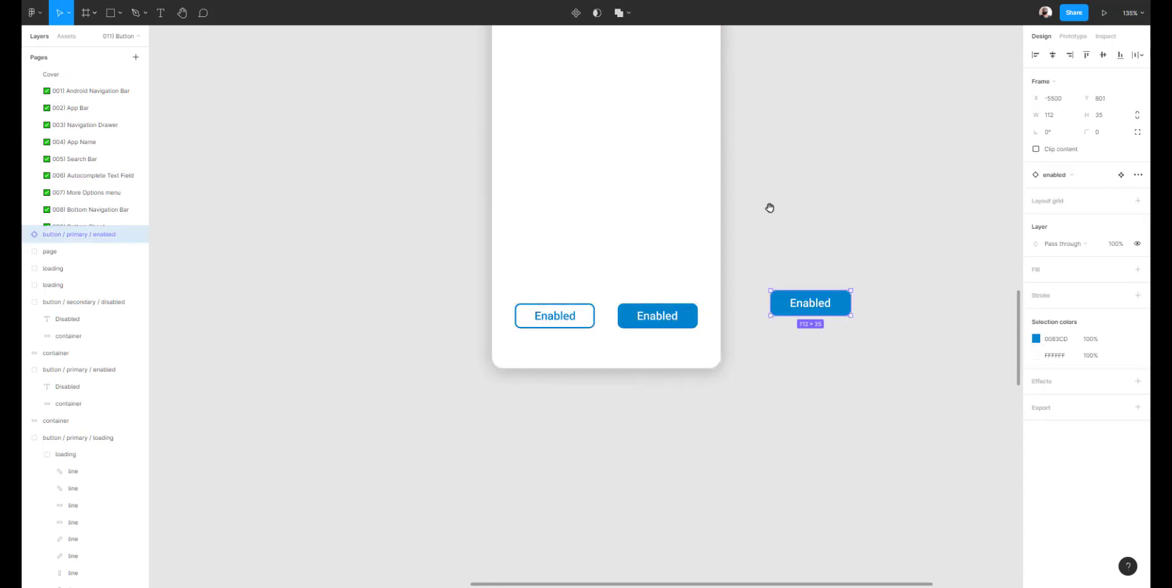
Examine the button sets in the Atoms, Molecules and Organisms sections of the Button page.
scroll(667, 251, up, 8)
scroll(651, 273, down, 10)
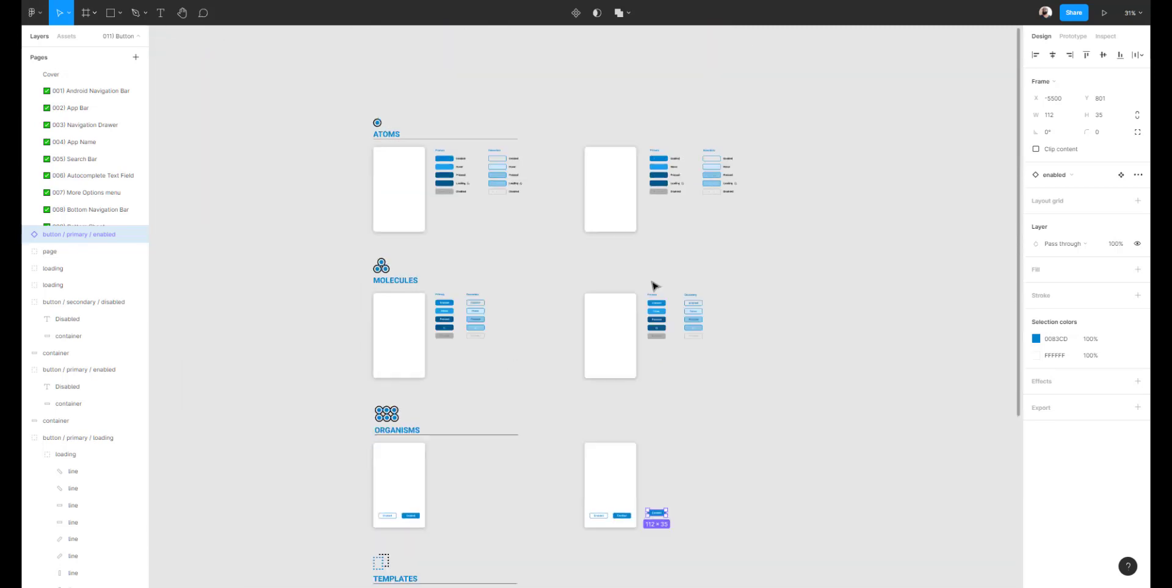
scroll(655, 173, up, 5)
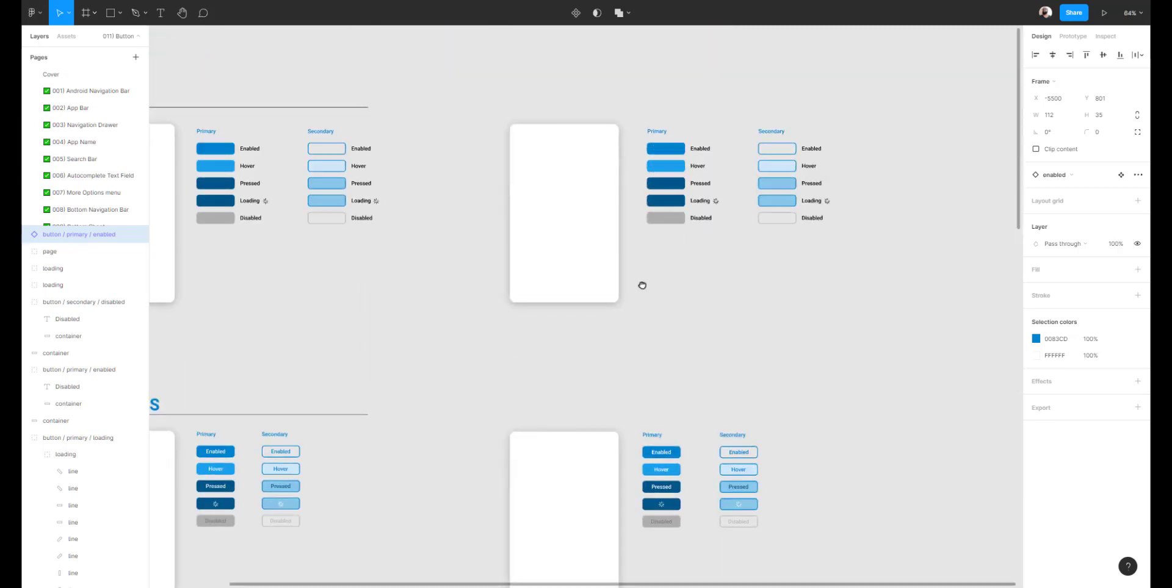
scroll(641, 285, down, 3)
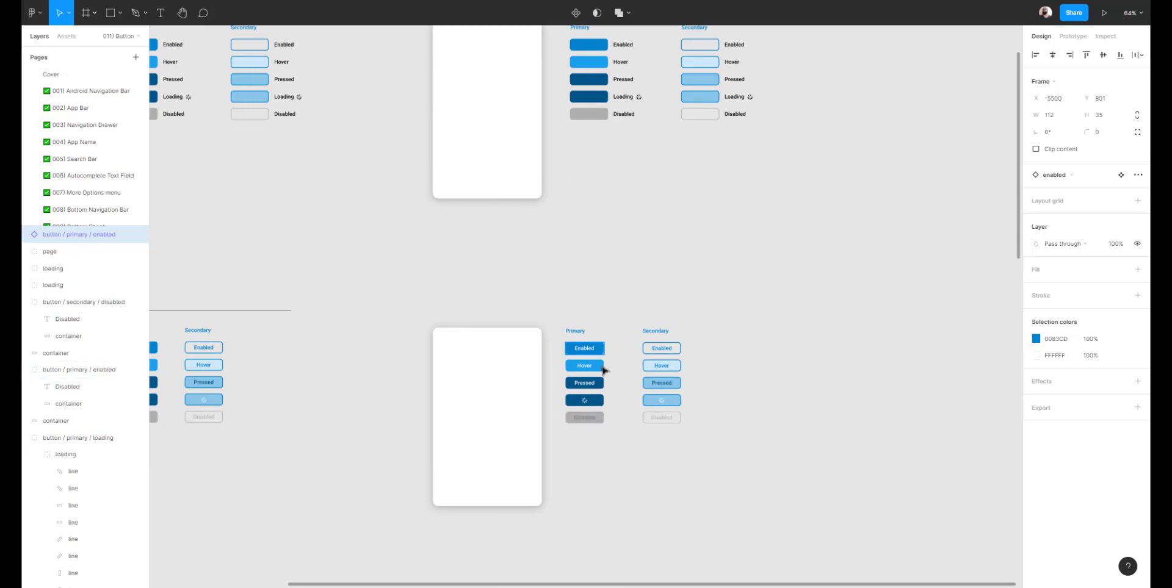
scroll(586, 378, down, 2)
scroll(602, 302, down, 6)
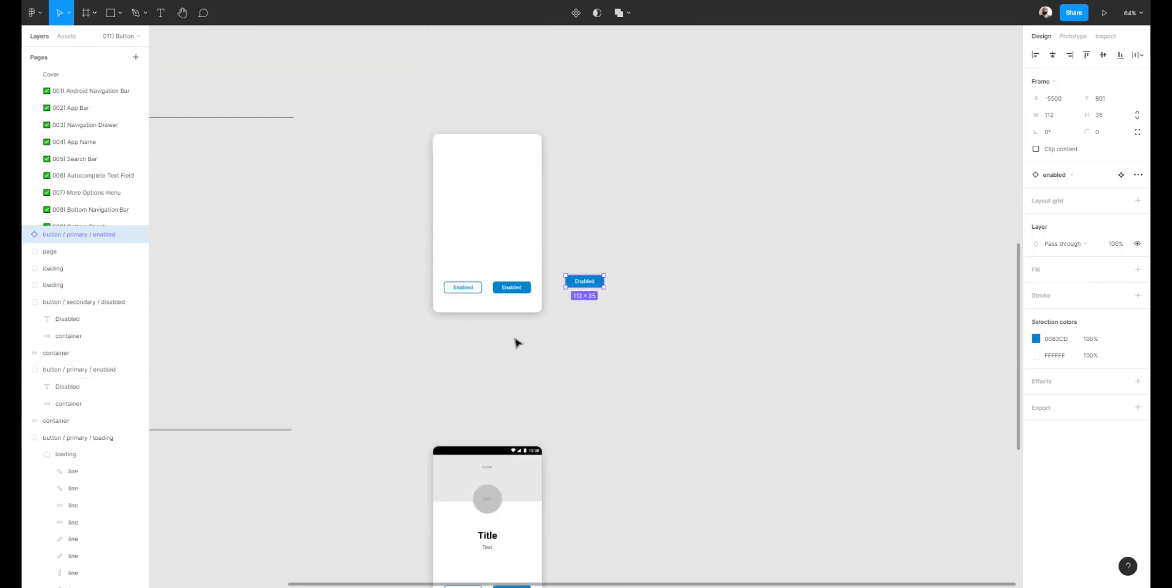
scroll(605, 398, left, 2)
scroll(605, 398, up, 1)
scroll(652, 283, up, 5)
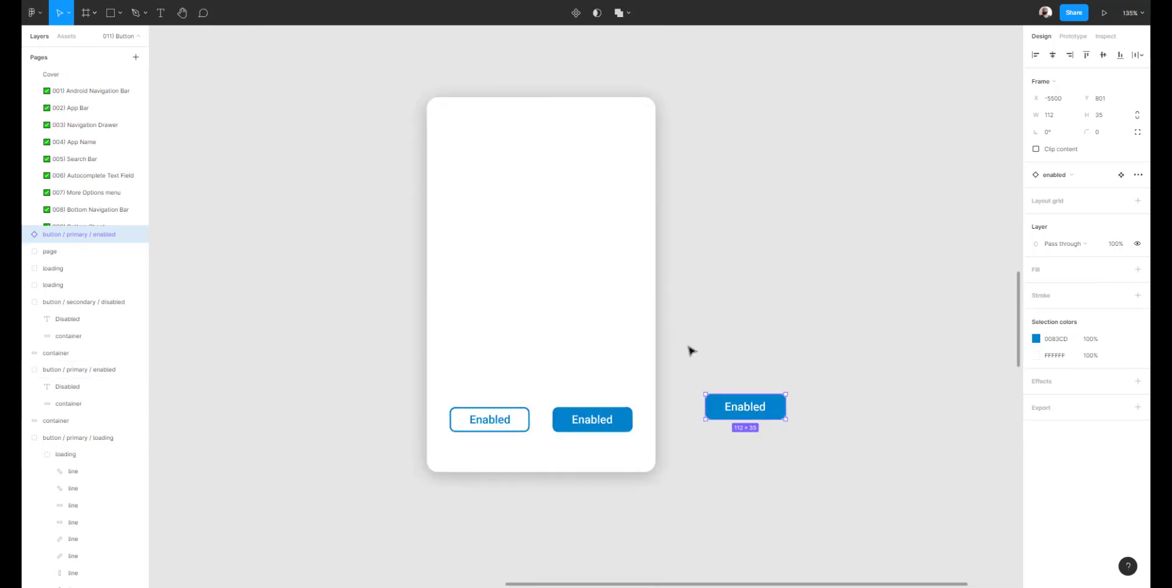
Move the primary Enabled instance onto the matching button group in the second Organisms frame, at X -5714, Y 819.
click(691, 350)
drag(728, 334, 793, 291)
click(670, 378)
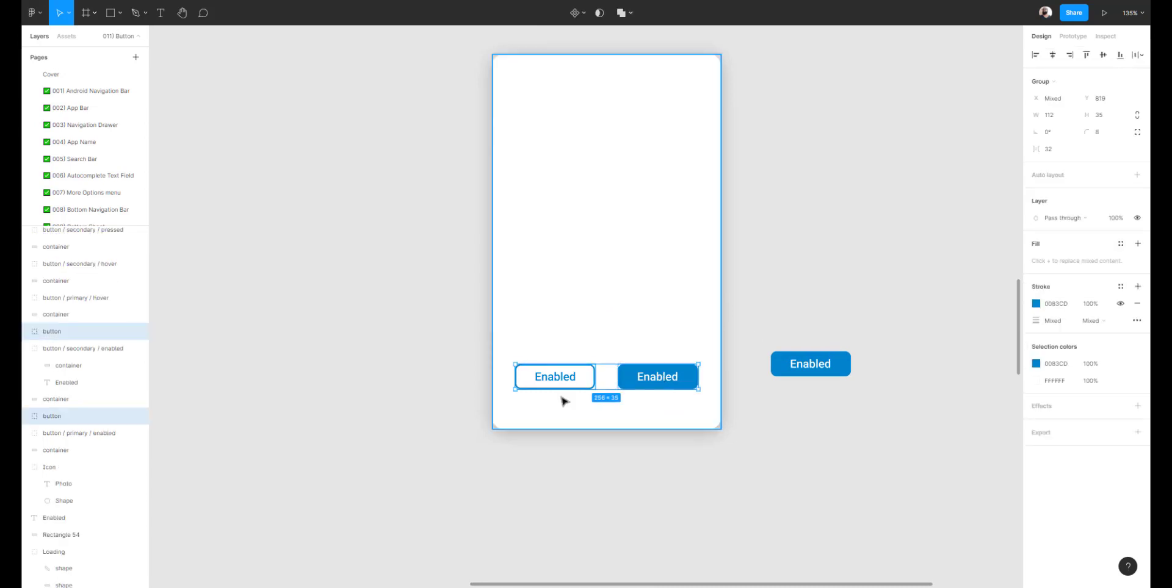
click(827, 381)
drag(786, 368, 612, 374)
Delete the plain primary button group in the Organisms frame and paste the button / primary / enabled instance in its place.
scroll(636, 391, up, 4)
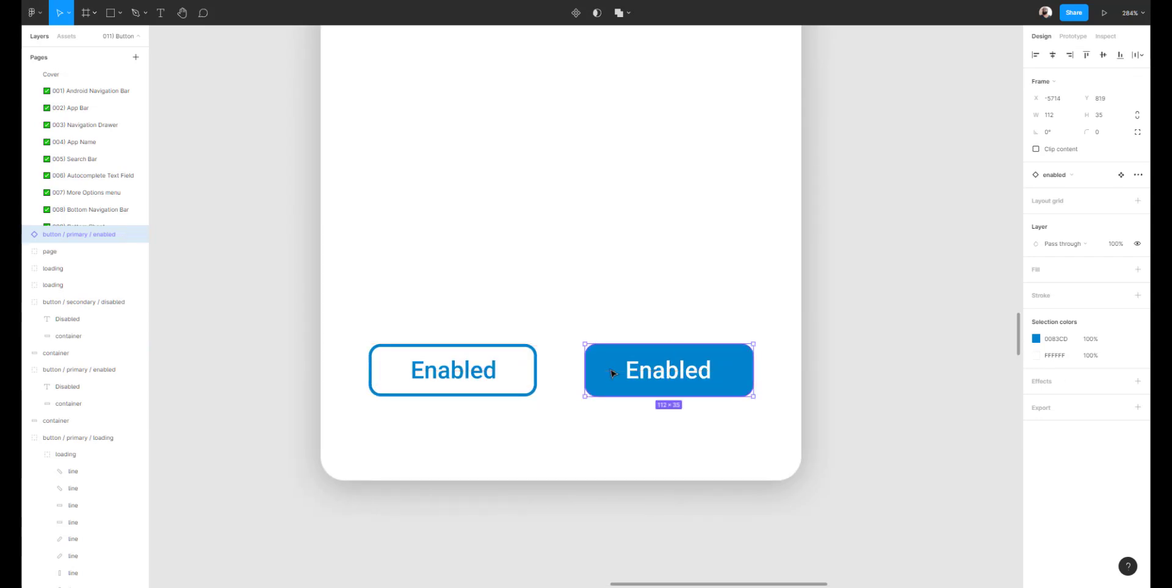
click(613, 373)
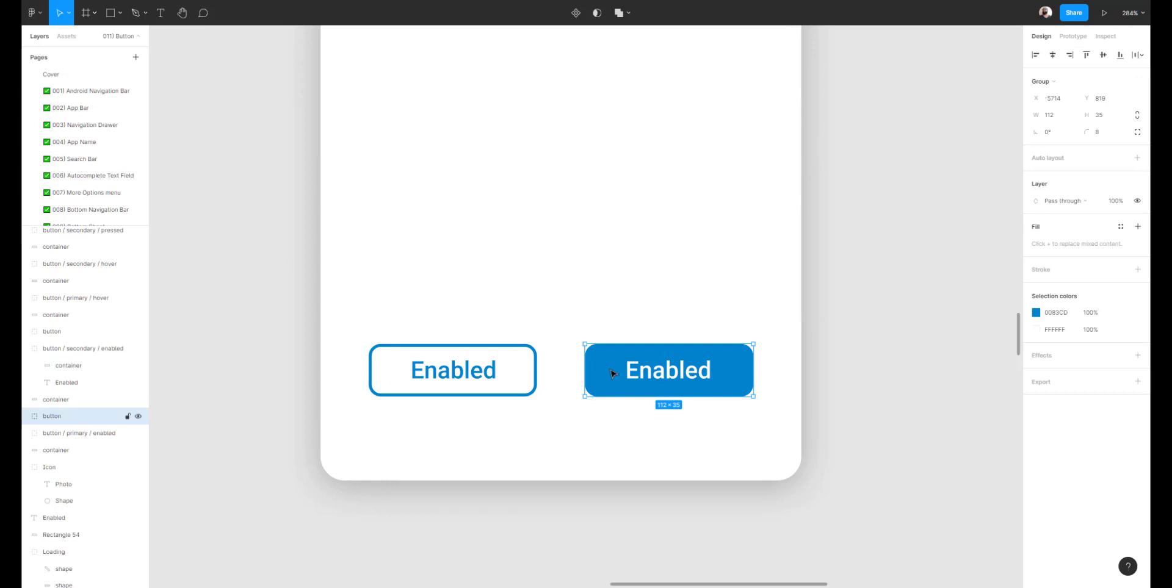
key(Delete)
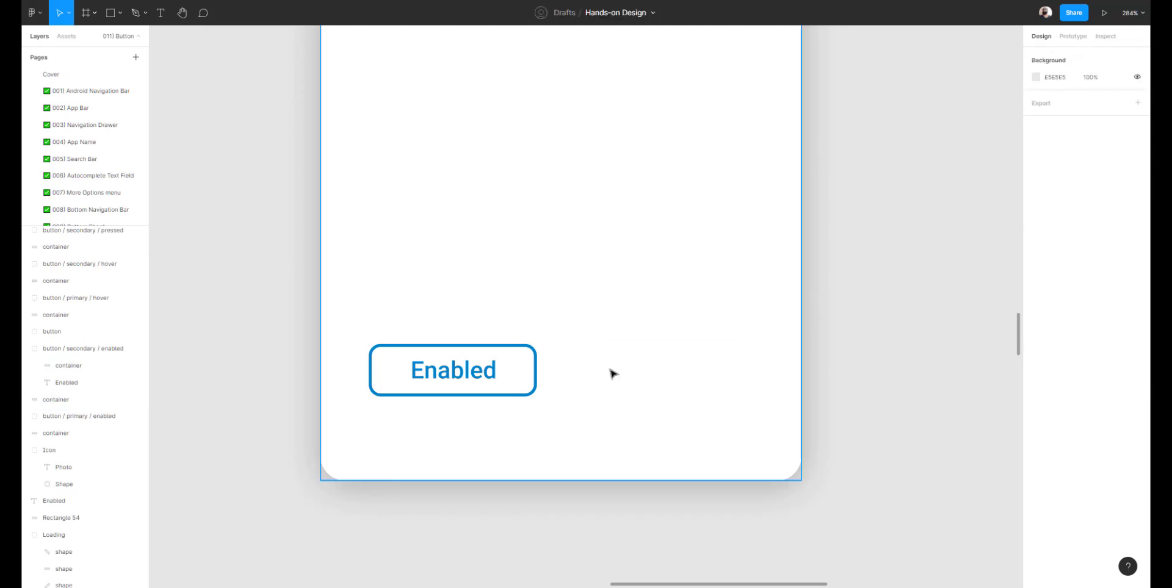
key(ctrl+v)
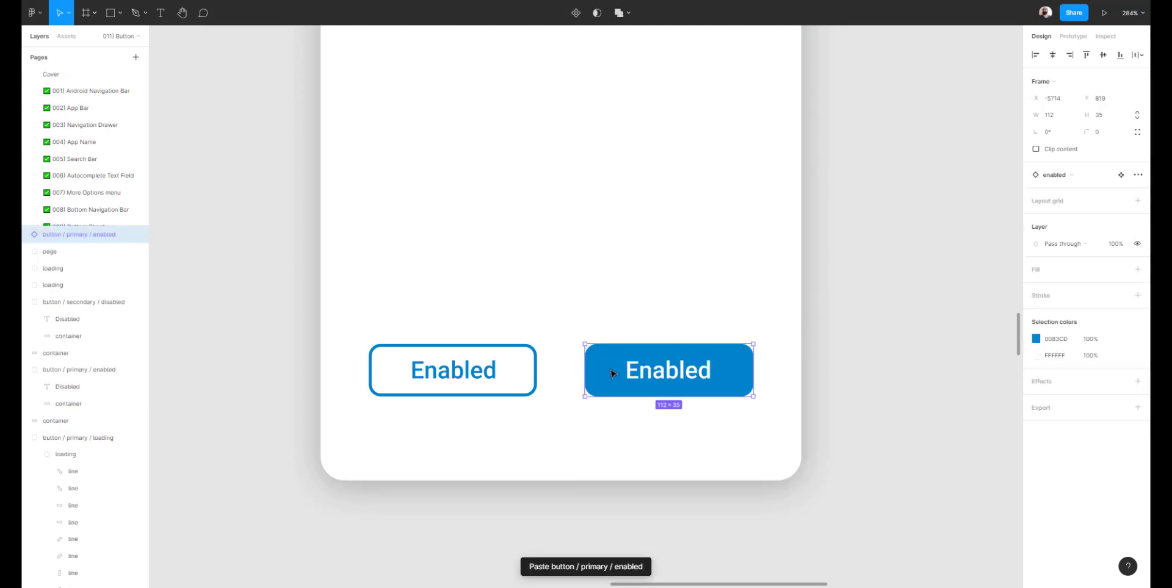
Try to paste the primary Enabled instance over the secondary button group in the Organisms frame, and undo it.
click(442, 376)
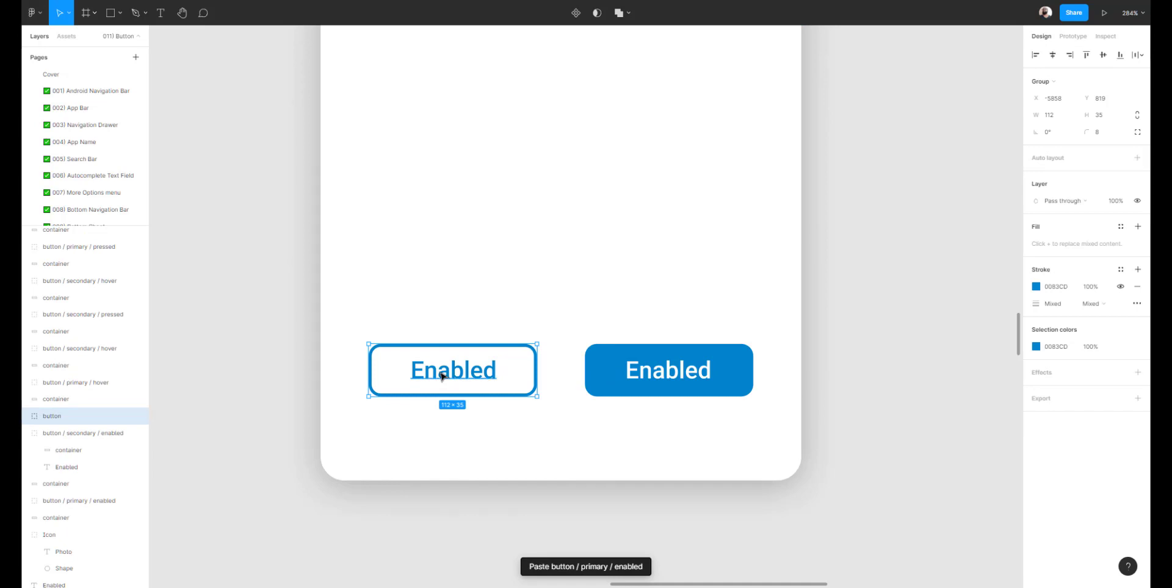
key(ctrl+shift+r)
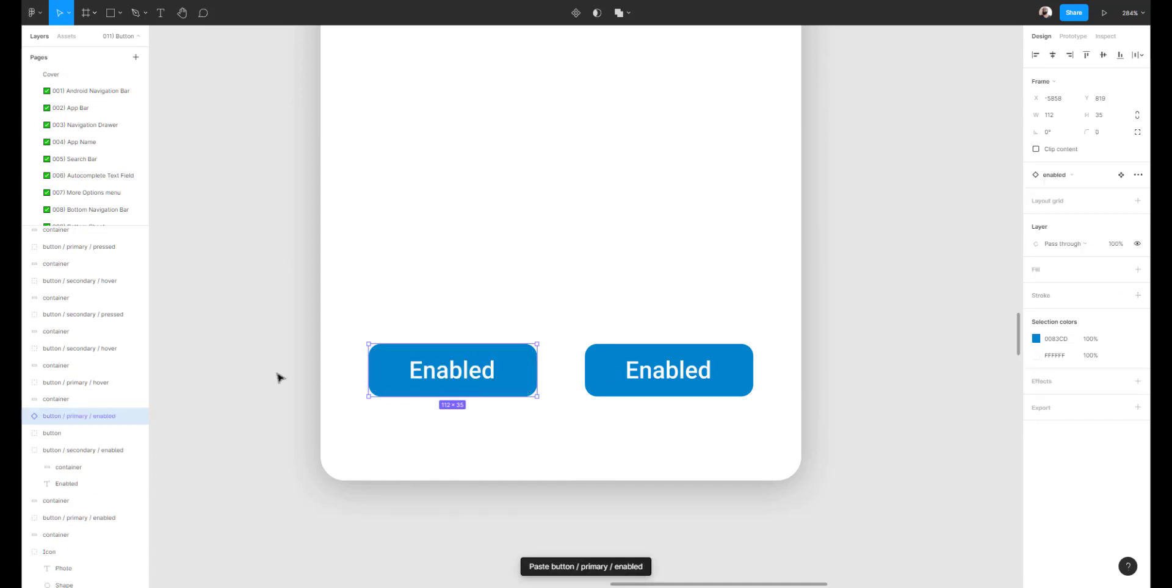
click(357, 373)
click(422, 368)
key(ctrl+z)
Replace the plain secondary button group in the Organisms frame with a pasted copy of the primary Enabled instance.
click(418, 368)
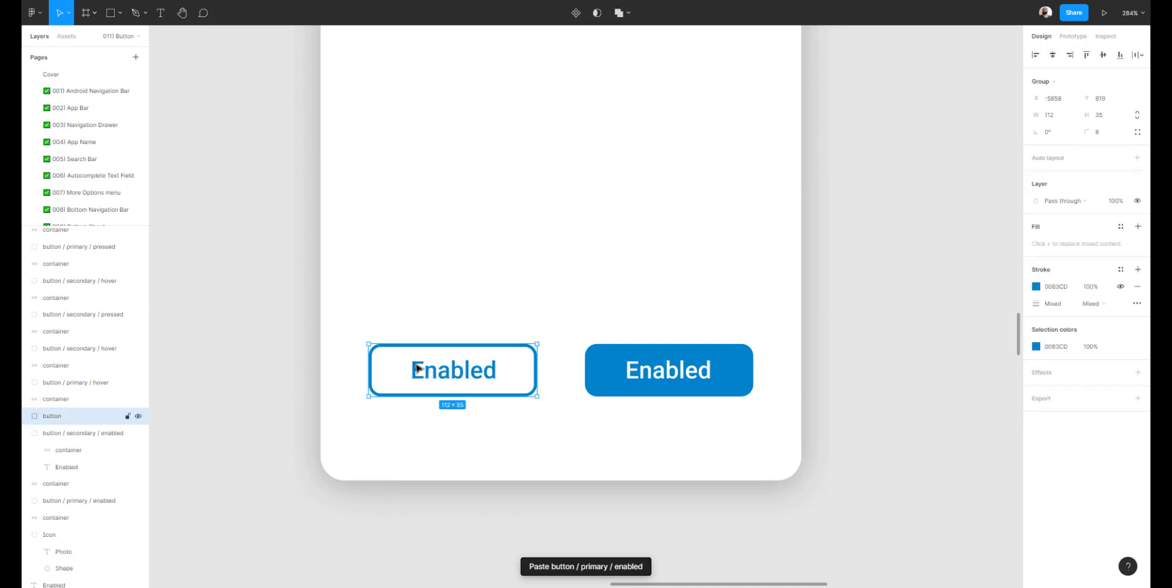
key(Delete)
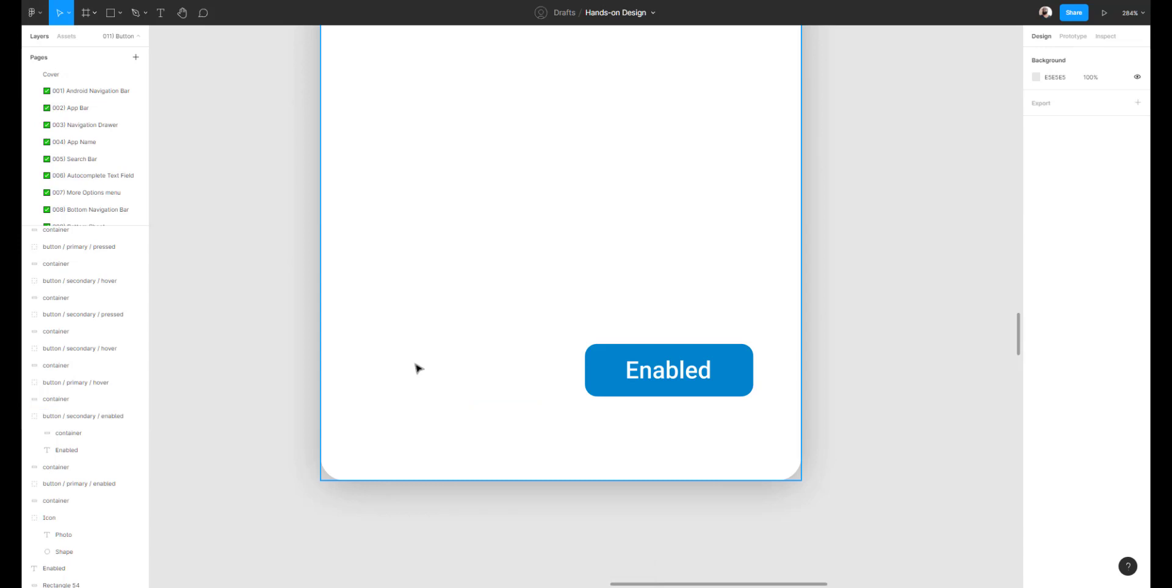
key(ctrl+v)
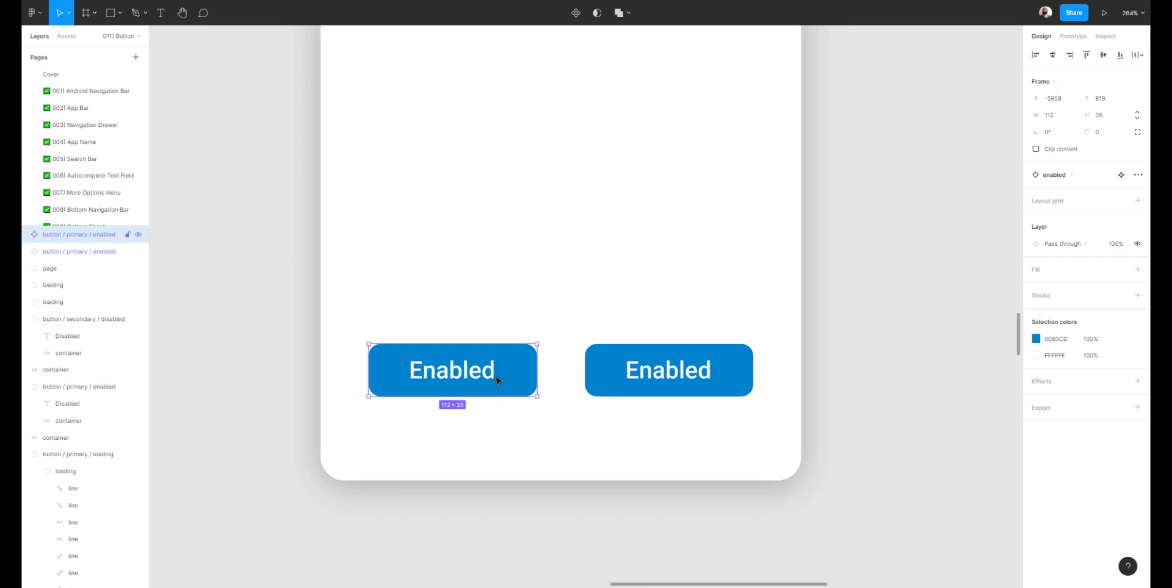
Swap the newly pasted button instance to the button / secondary / enabled component.
click(1080, 176)
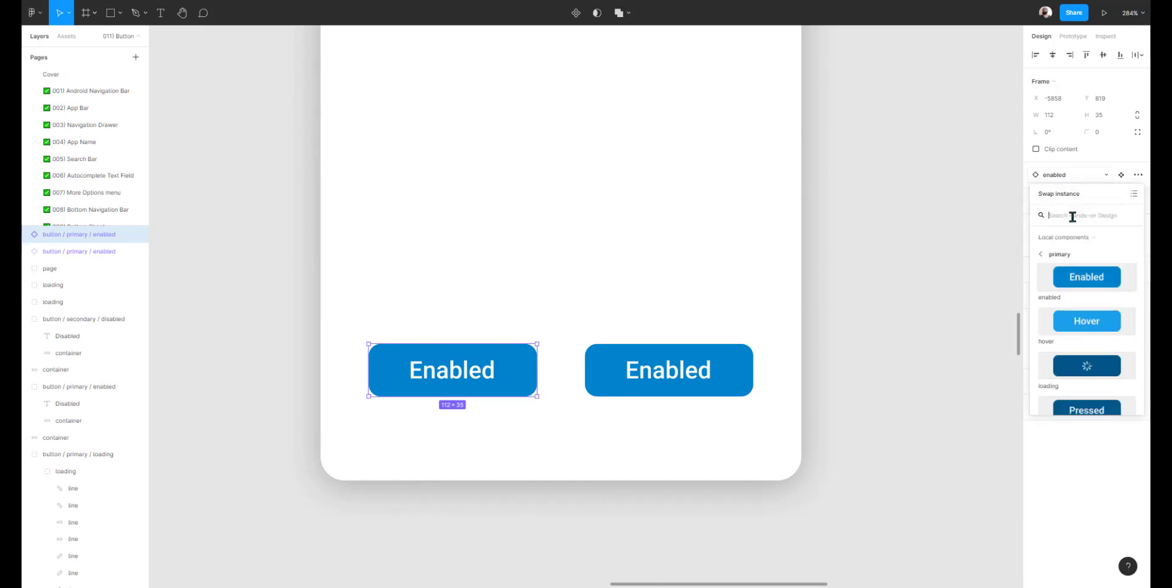
click(1062, 256)
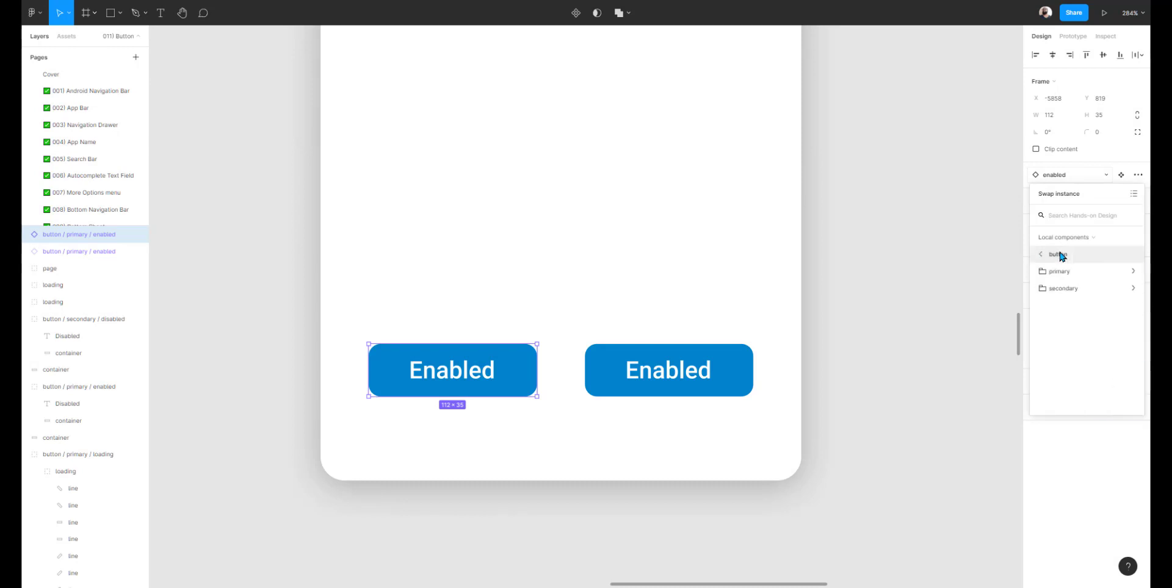
click(1067, 290)
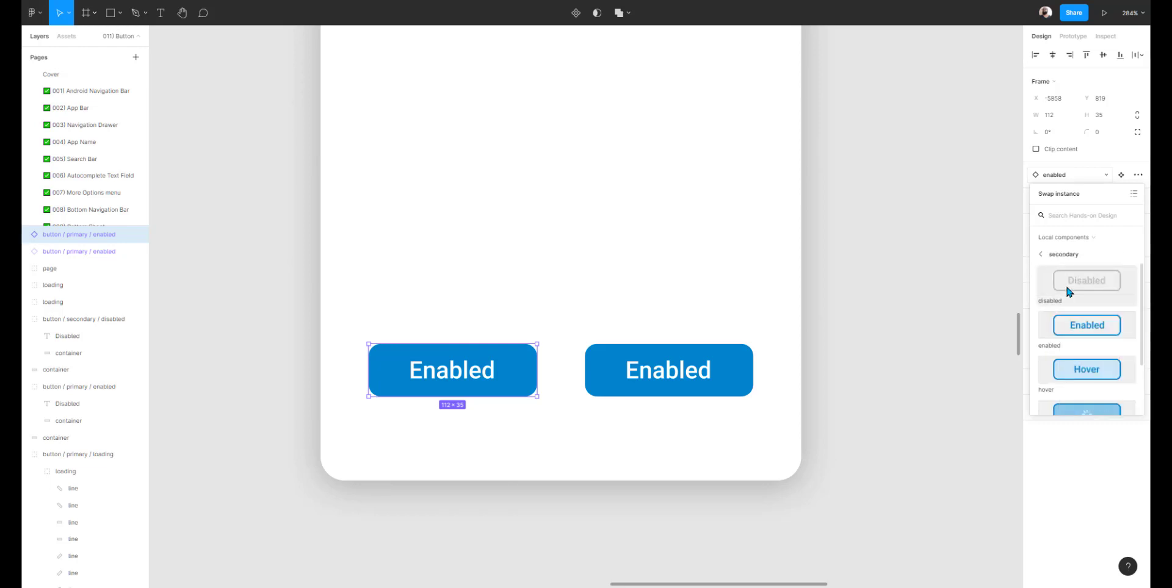
click(1083, 332)
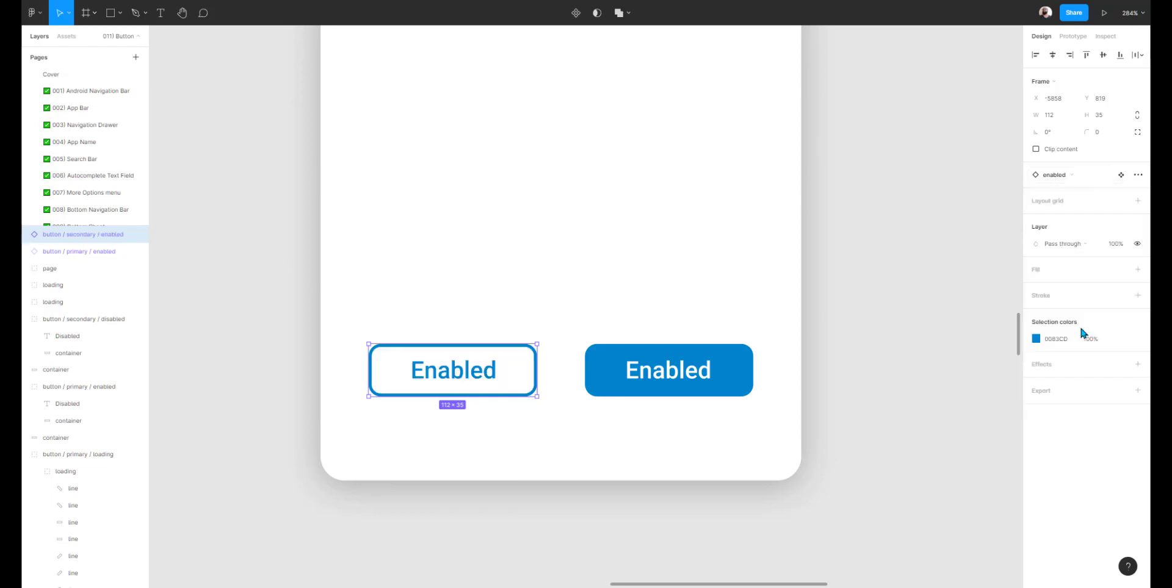
click(915, 390)
Compare the button pairs in the Organisms and Templates sections of the Button page.
double_click(677, 378)
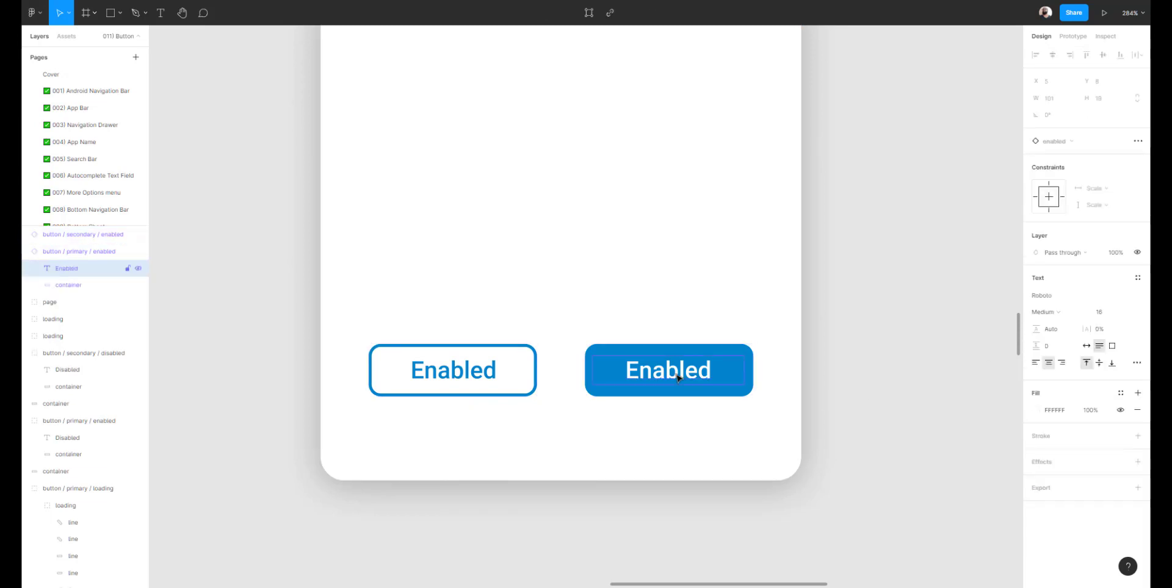
scroll(805, 351, down, 3)
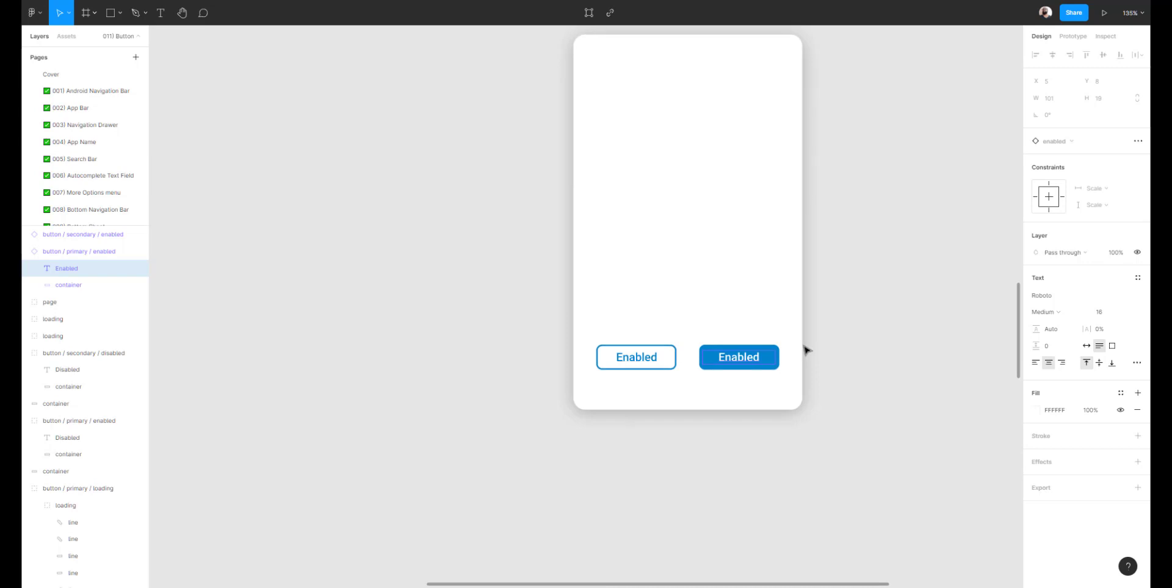
scroll(805, 349, down, 5)
scroll(569, 354, up, 10)
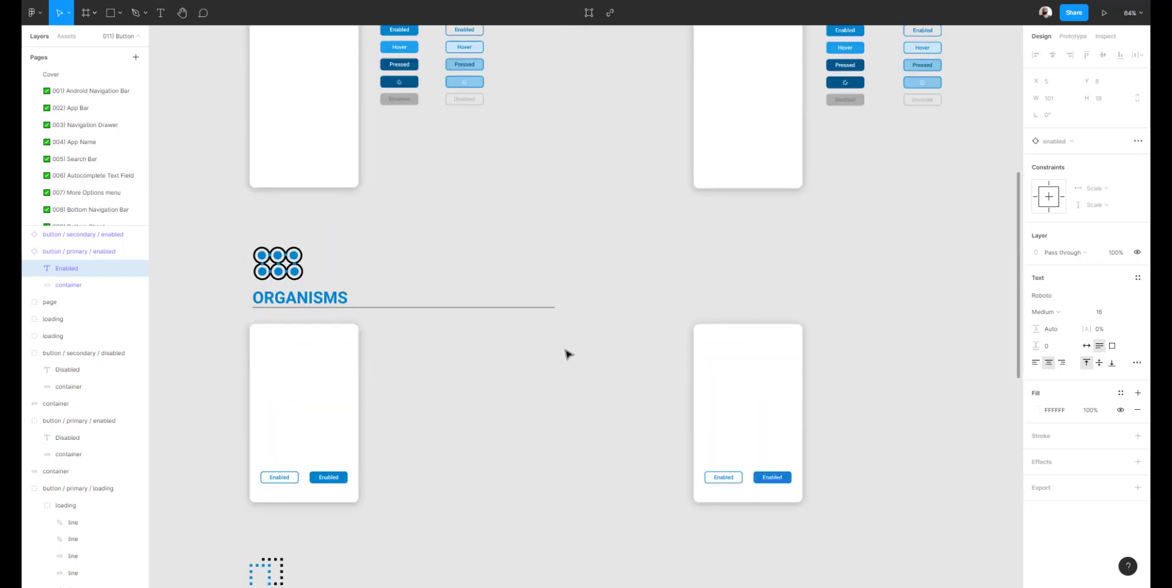
scroll(566, 353, down, 10)
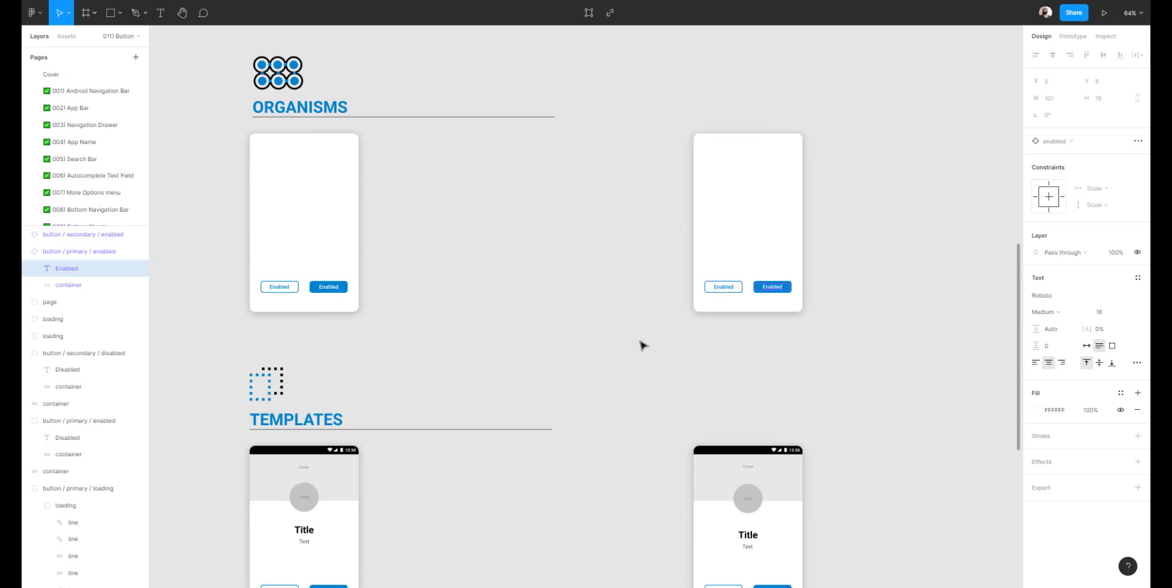
click(464, 308)
scroll(583, 369, down, 4)
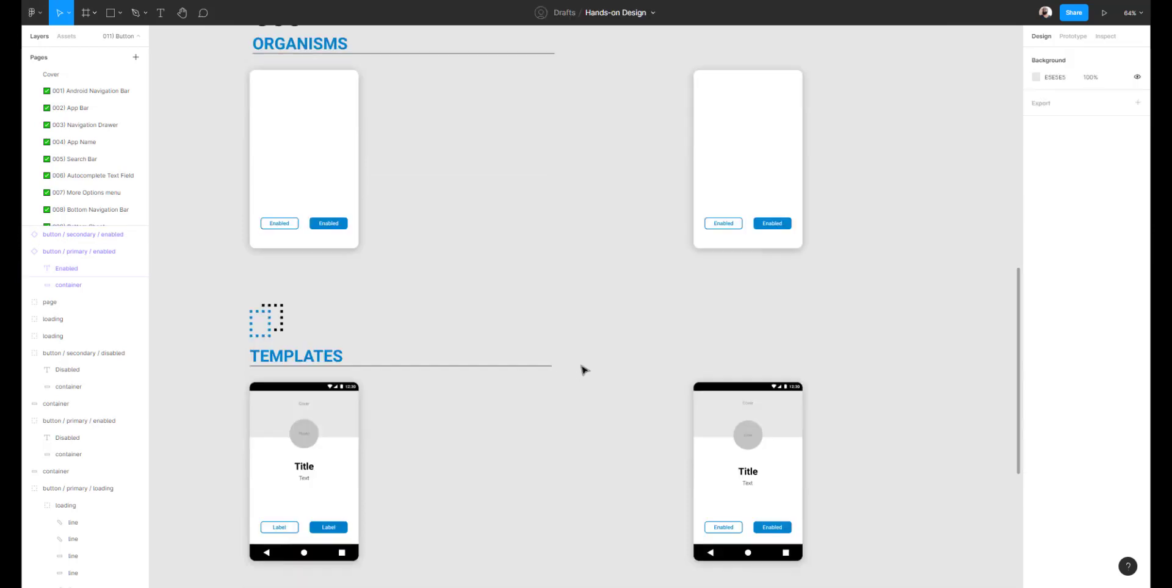
drag(664, 277, 628, 280)
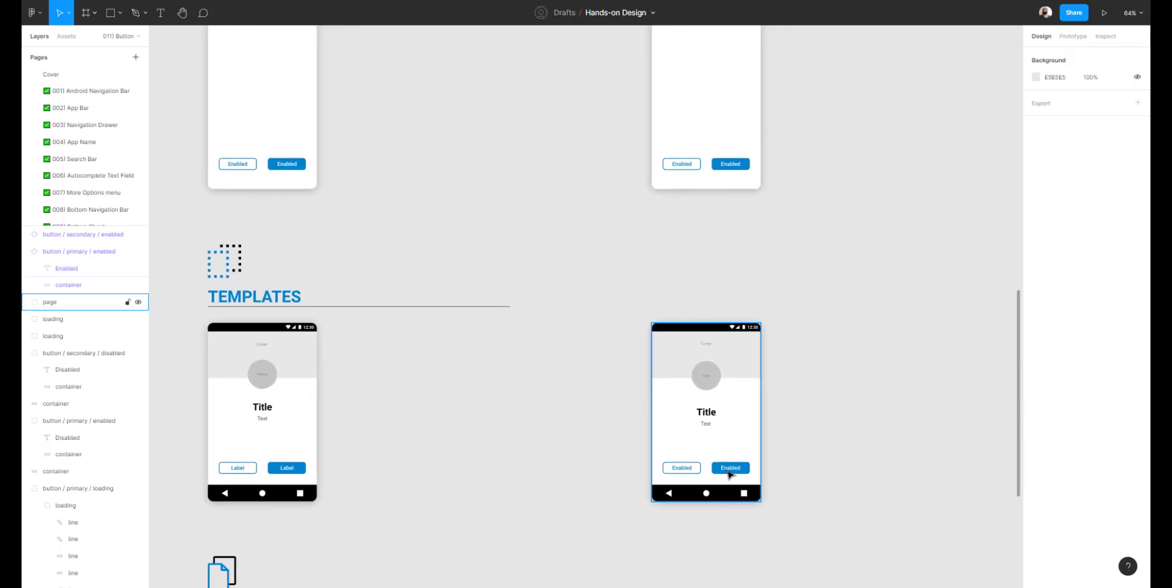
Copy the secondary and primary Enabled instances together from the second Organisms frame.
click(728, 475)
click(720, 168)
click(718, 169)
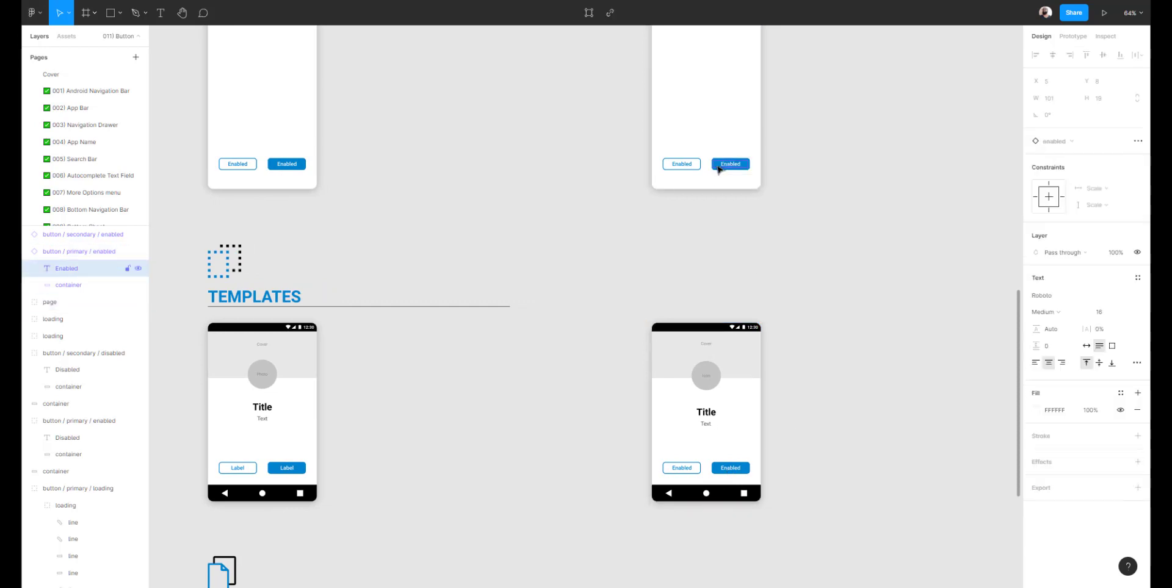
key(Escape)
click(736, 166)
shift+click(691, 166)
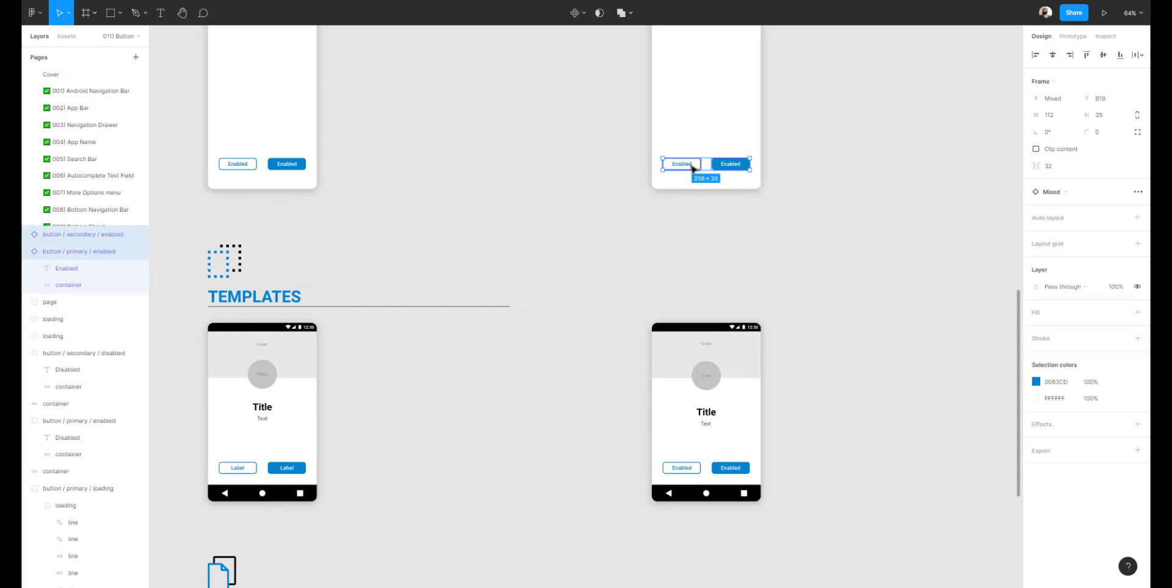
Try to paste the two Enabled instances over the plain button groups in the second Templates screen, and undo it.
click(692, 471)
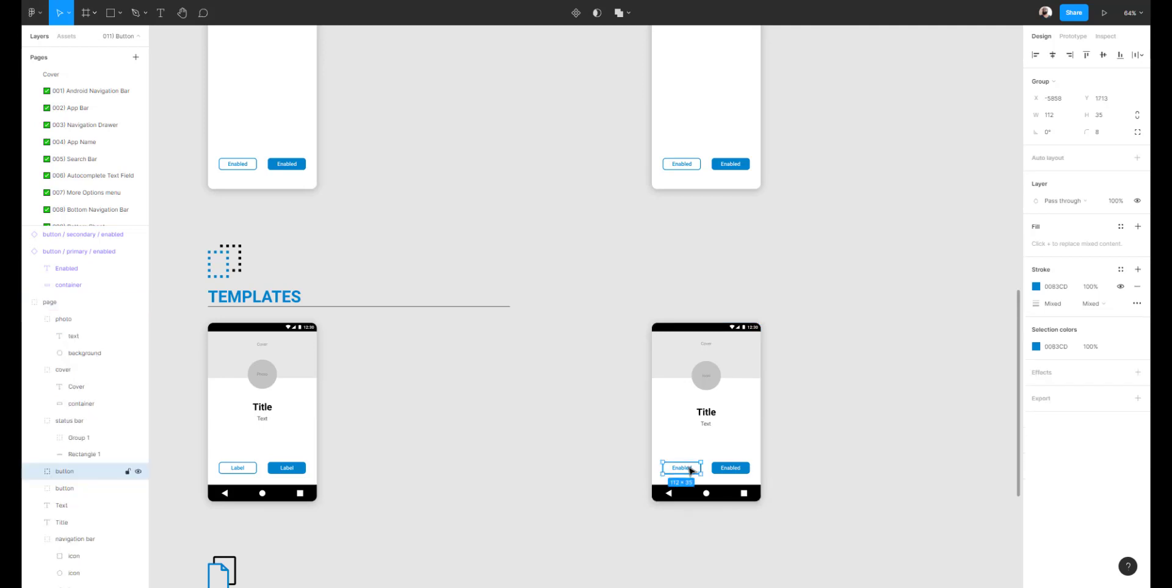
shift+click(721, 472)
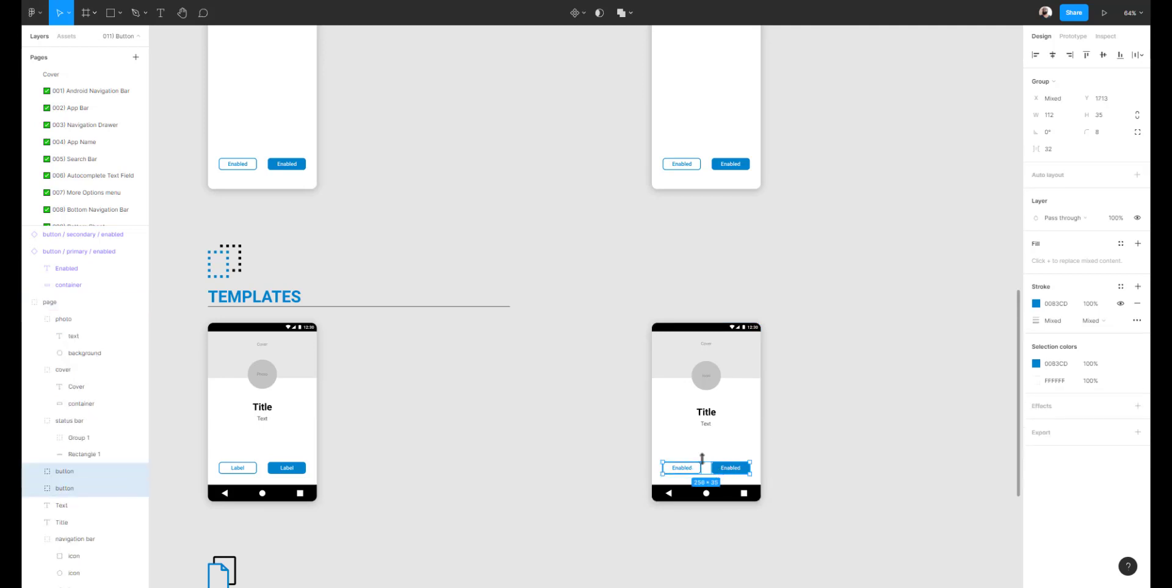
drag(753, 420, 660, 363)
scroll(618, 403, up, 5)
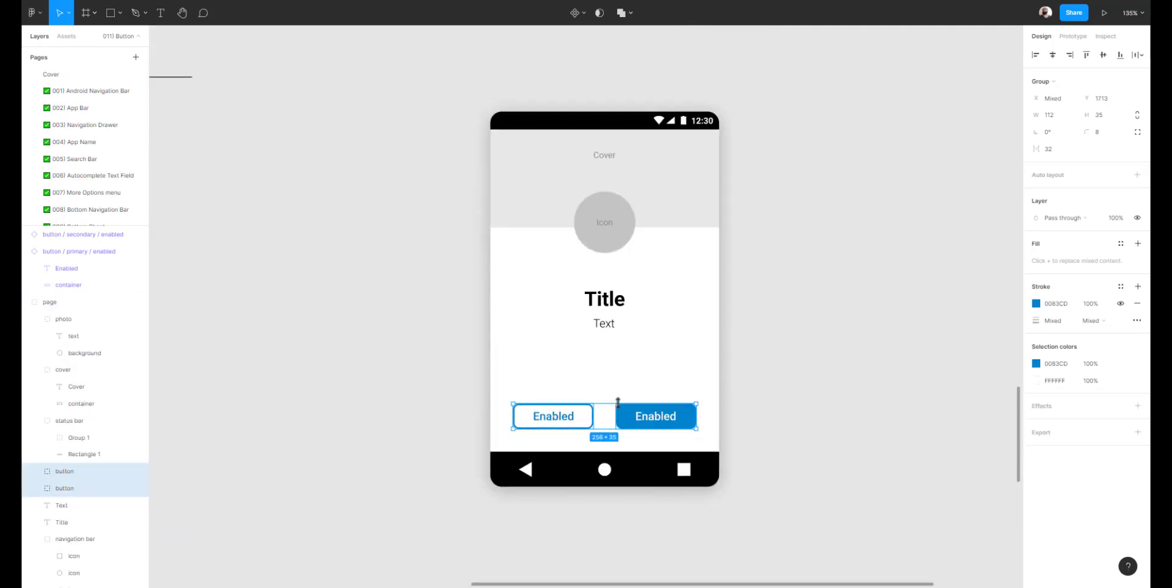
key(ctrl+shift+r)
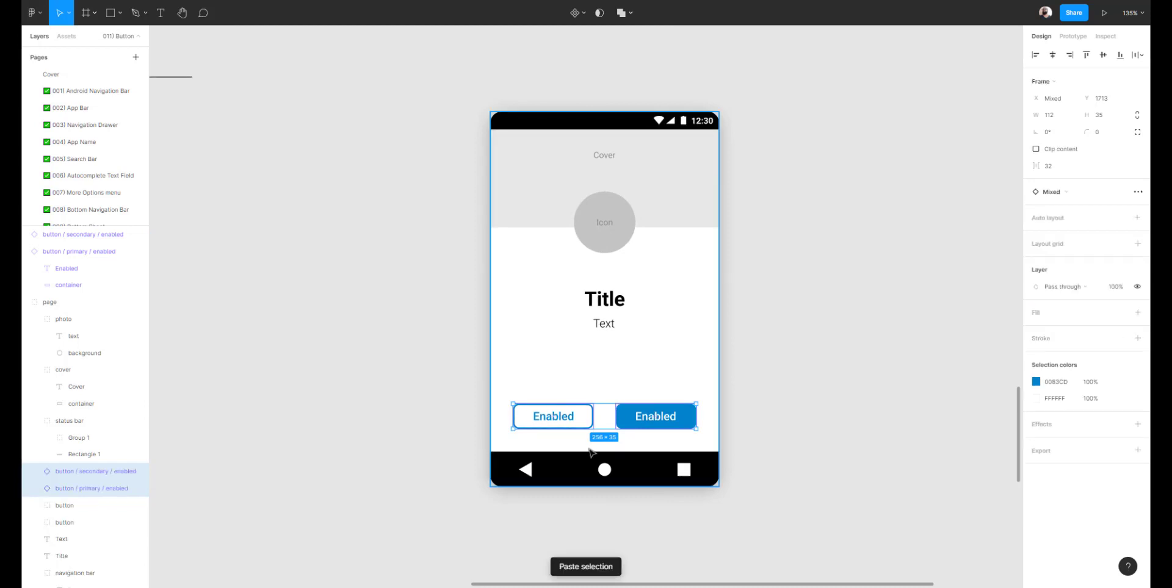
click(590, 420)
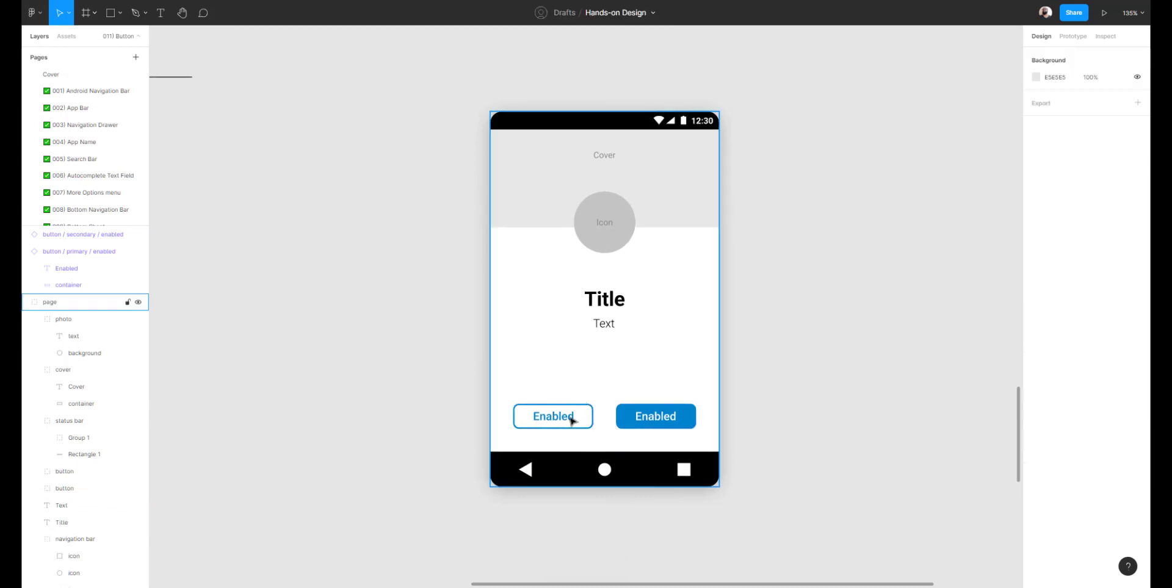
Delete both plain button groups in the second Templates screen and paste the secondary and primary Enabled instances in their place.
click(572, 421)
shift+click(657, 422)
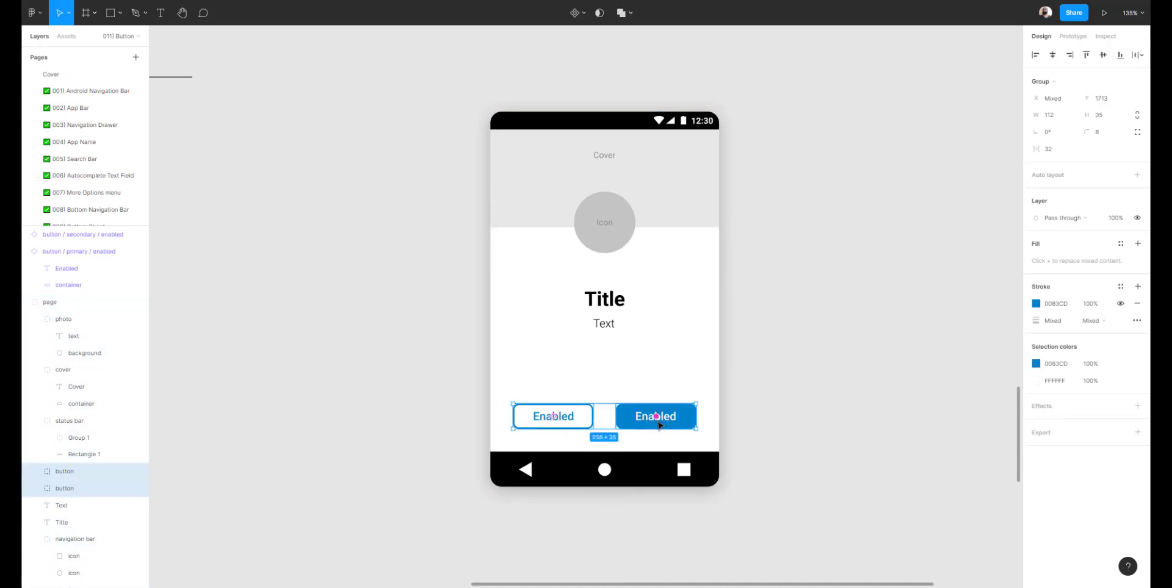
key(Delete)
click(658, 423)
click(762, 420)
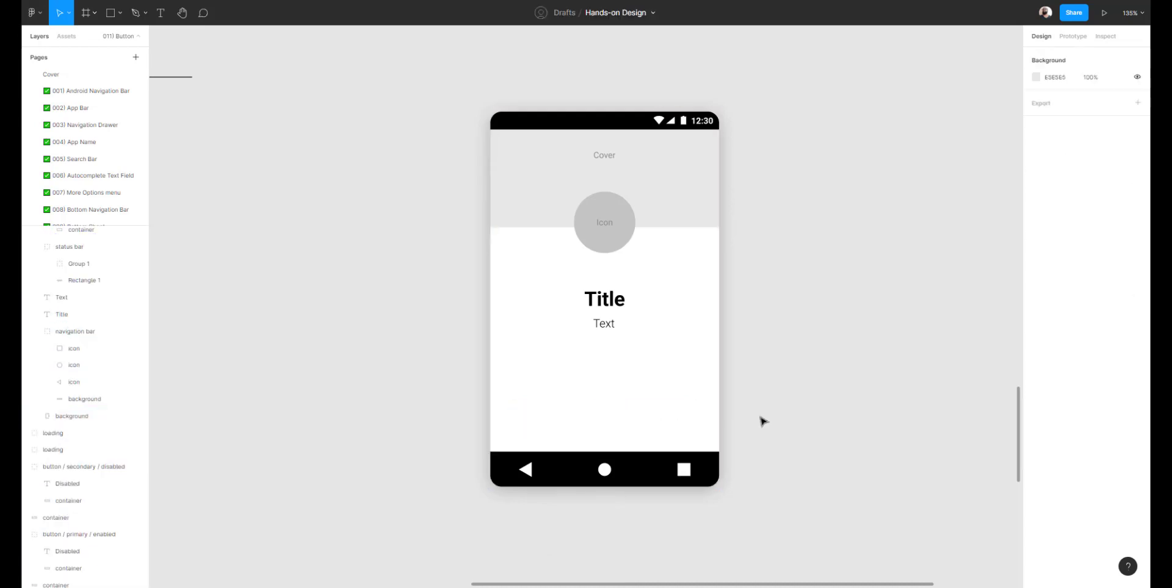
click(603, 421)
key(ctrl+v)
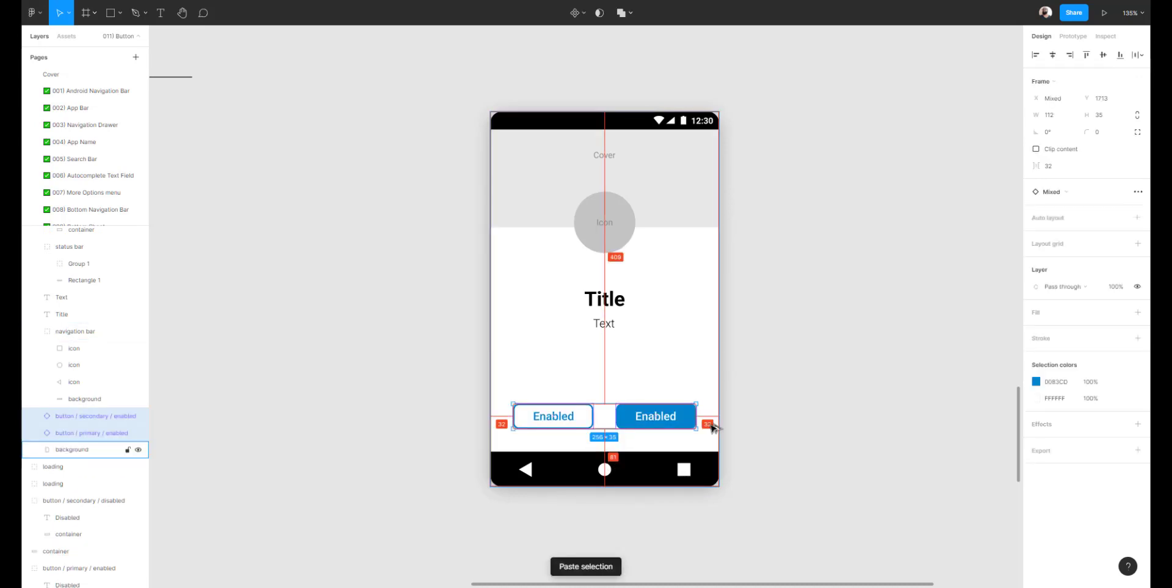
click(770, 354)
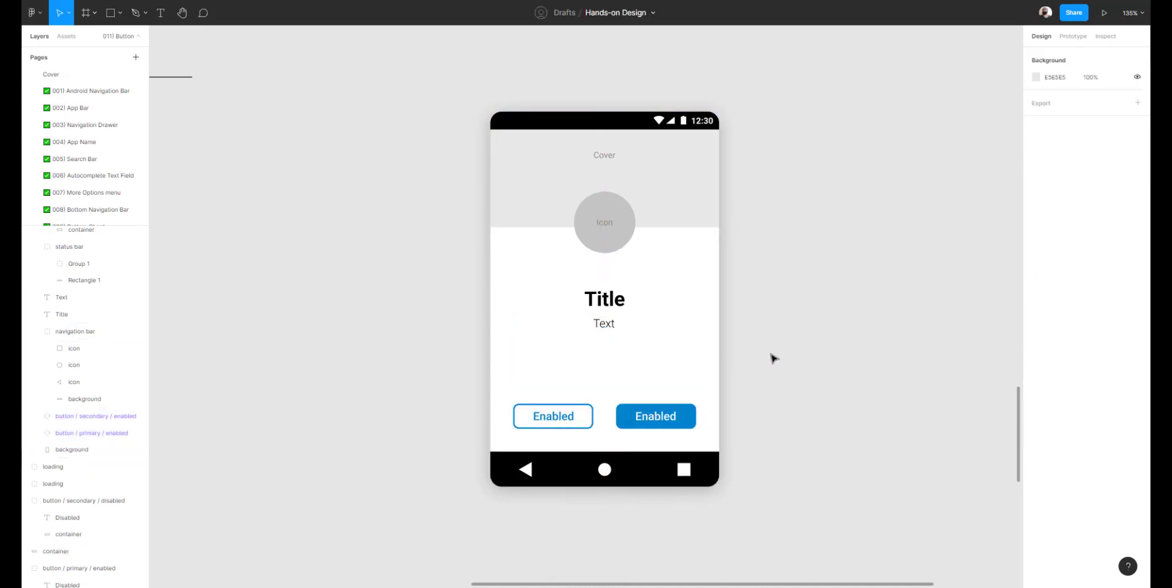
Check both Enabled instances in the second Templates screen, and view the Templates and Pages sections.
scroll(782, 366, down, 2)
click(662, 377)
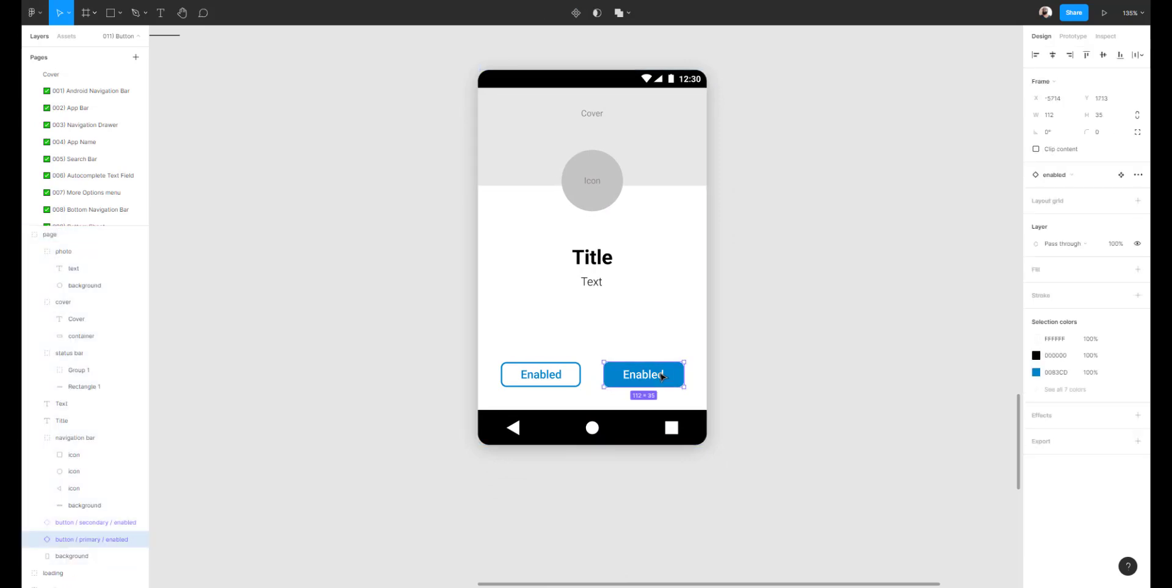
click(556, 372)
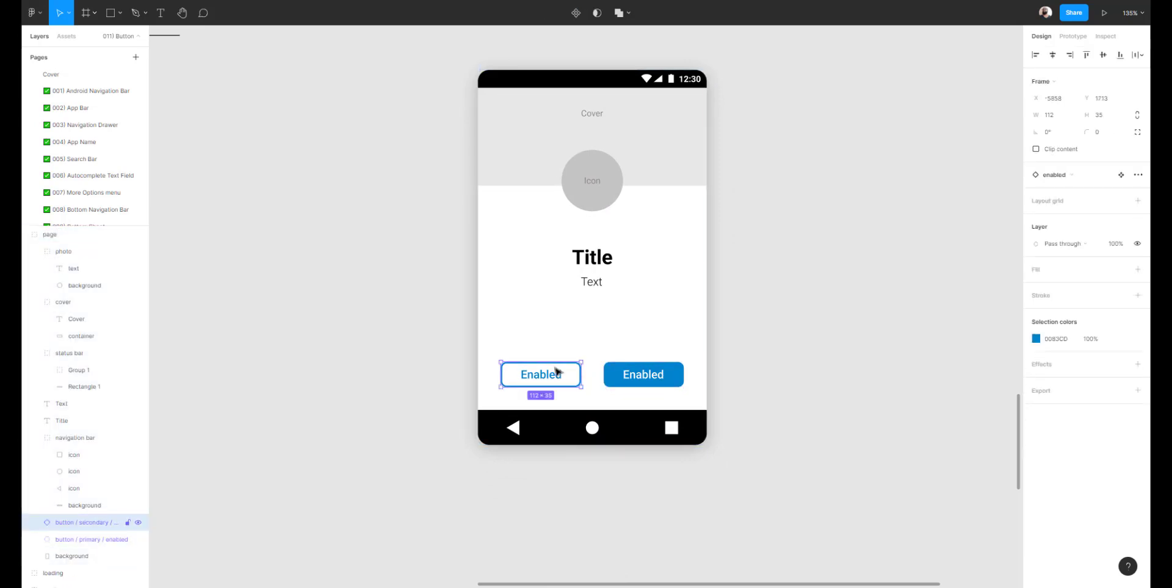
click(775, 373)
scroll(764, 384, down, 1)
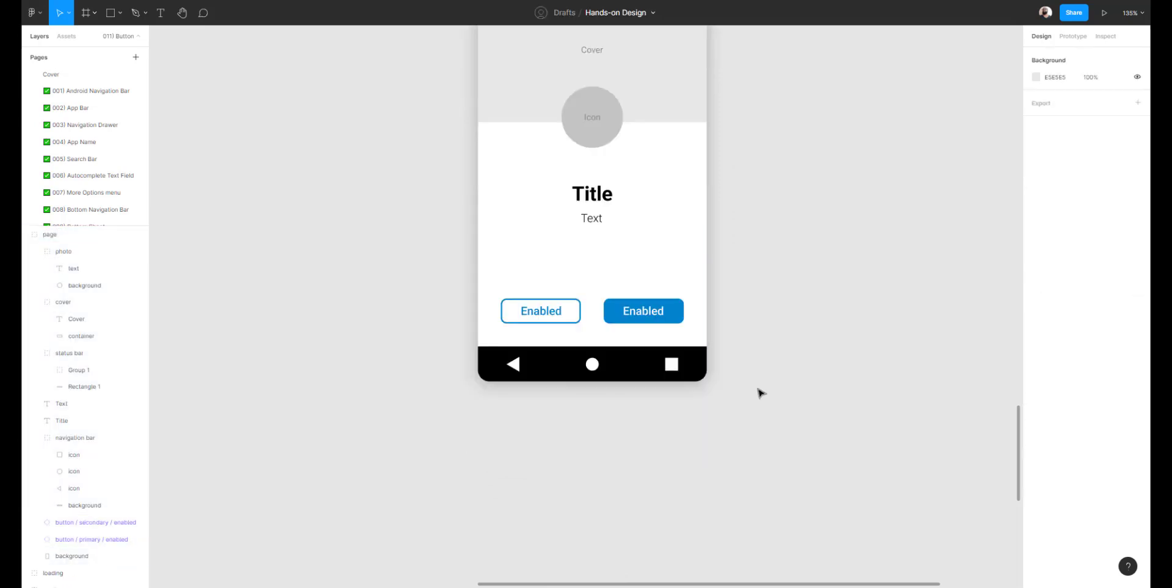
scroll(761, 393, down, 5)
click(712, 249)
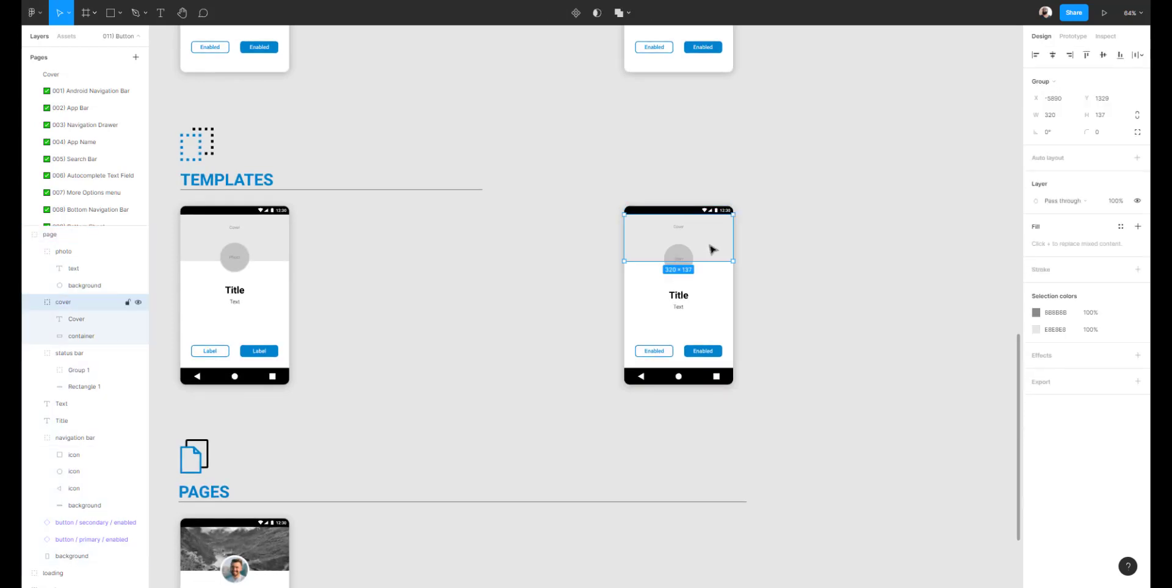
Duplicate the second Templates screen, the one with the Enabled instances, into the Pages section below.
click(678, 255)
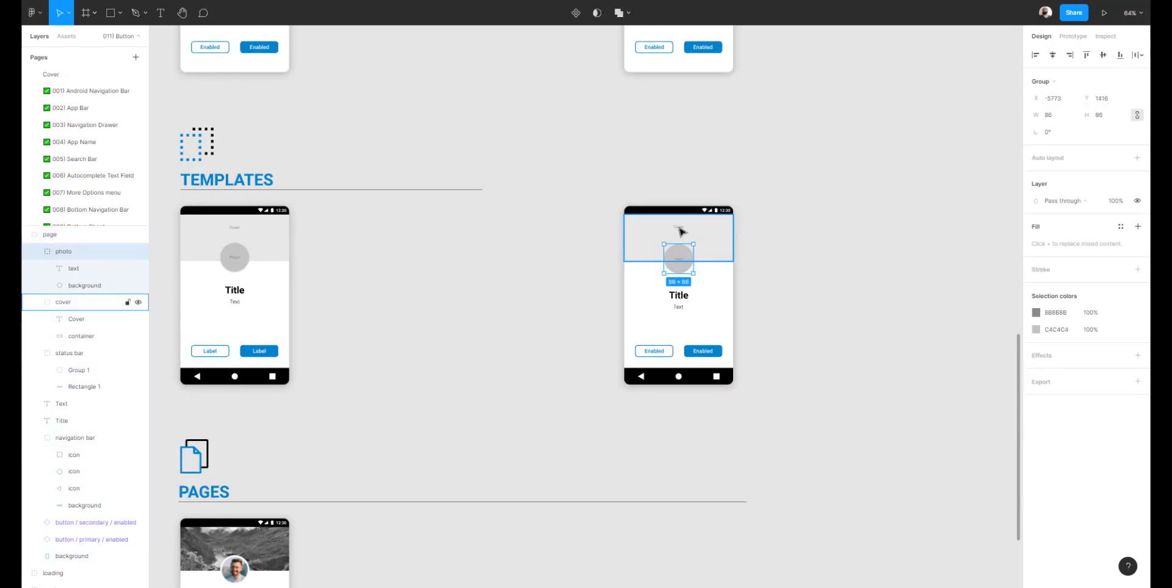
click(777, 254)
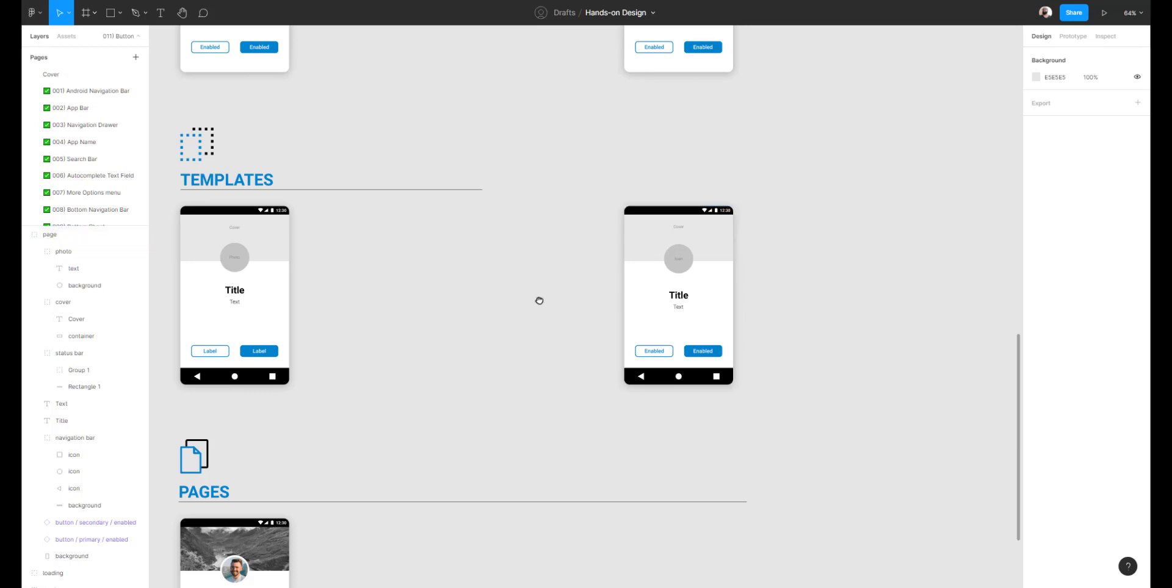
scroll(549, 244, down, 2)
drag(591, 123, 832, 363)
drag(774, 356, 765, 256)
drag(668, 185, 670, 476)
click(528, 463)
drag(528, 463, 685, 415)
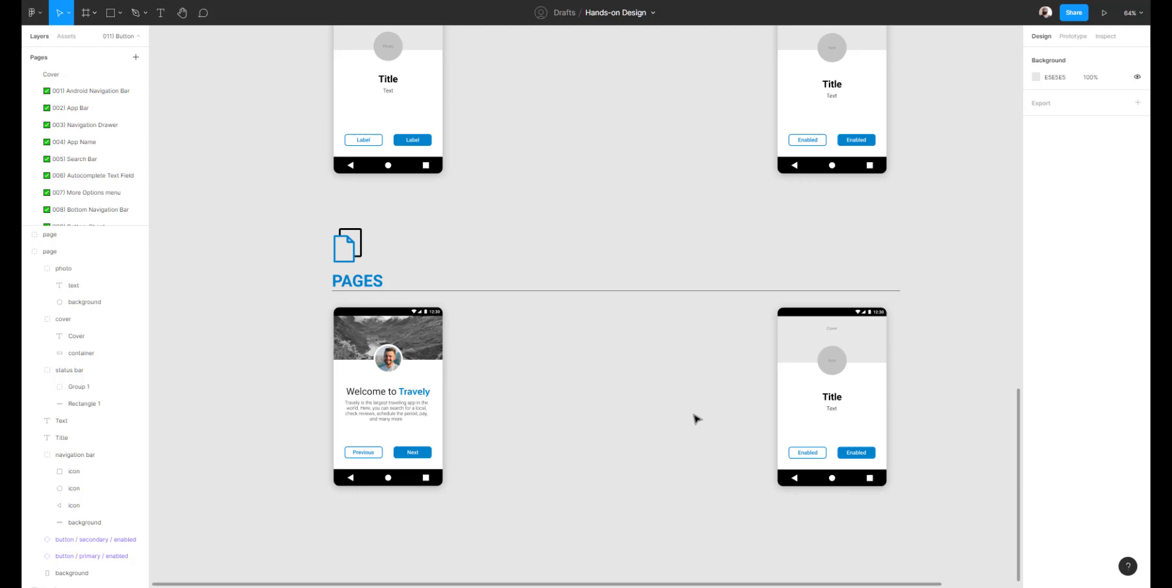
Move the duplicated screen in the Pages section next to the "Welcome to Travely" screen.
drag(826, 332, 520, 353)
key(Escape)
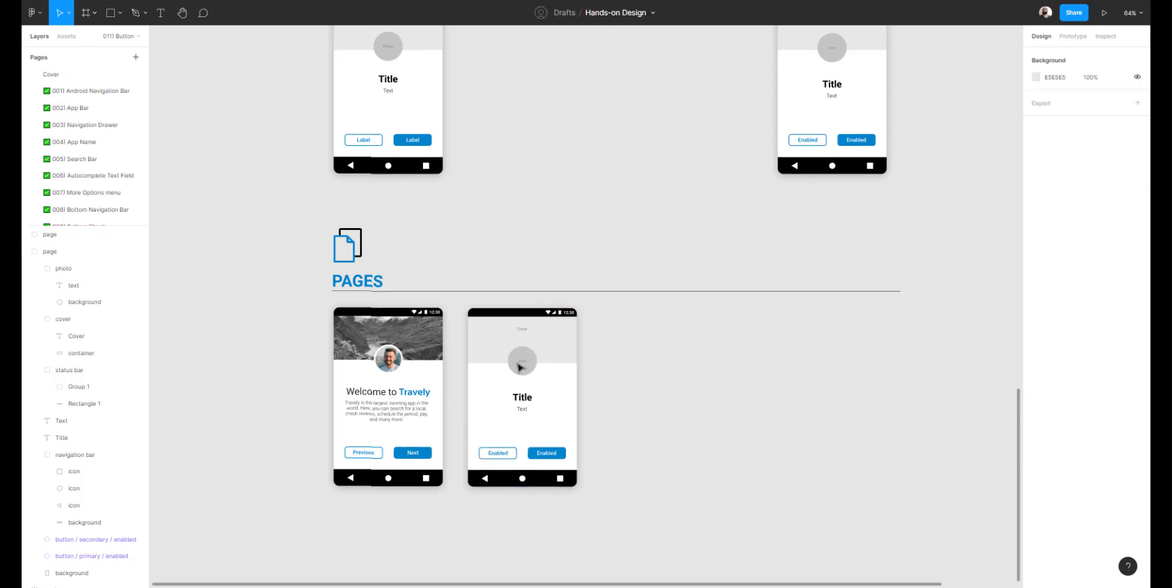
scroll(514, 364, up, 4)
drag(727, 335, 783, 274)
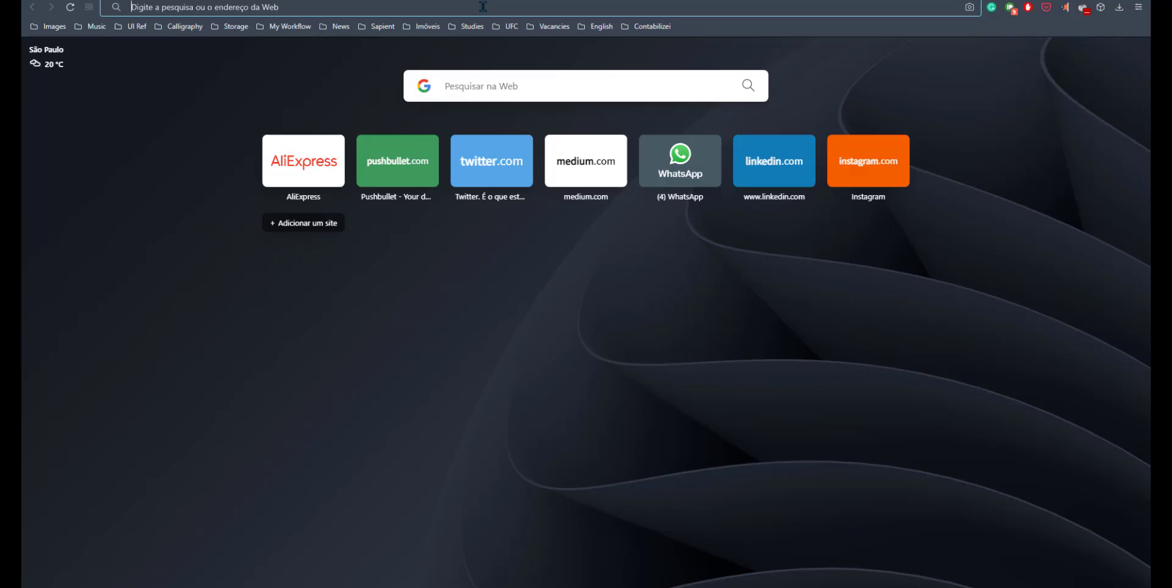
Switch to the web browser, search Google for "fjord", and copy the Wikipedia fjord photo from the image results.
click(483, 7)
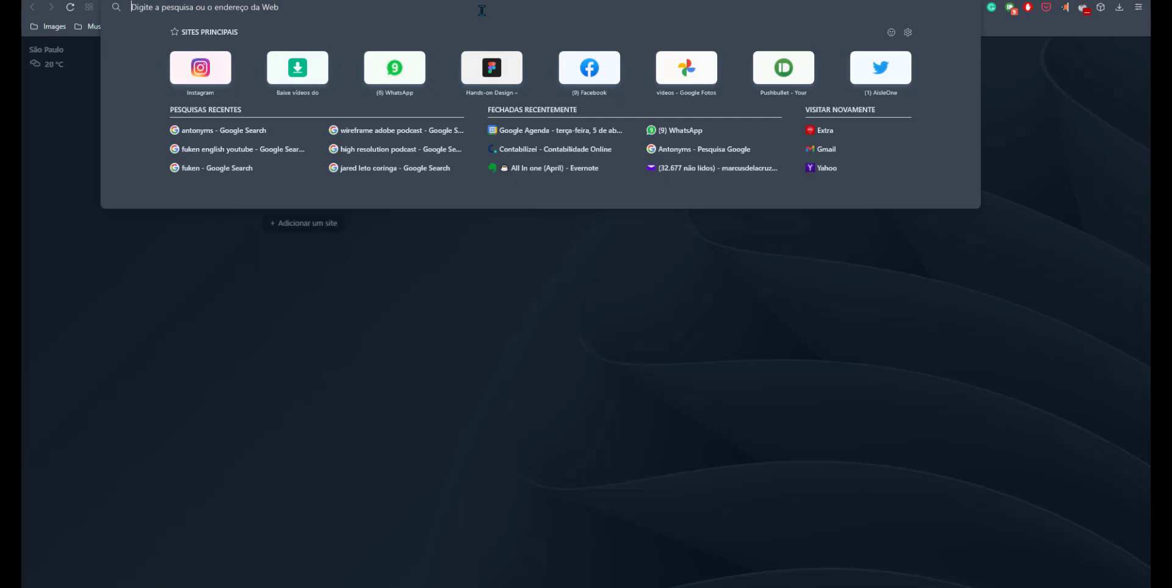
text(fjord)
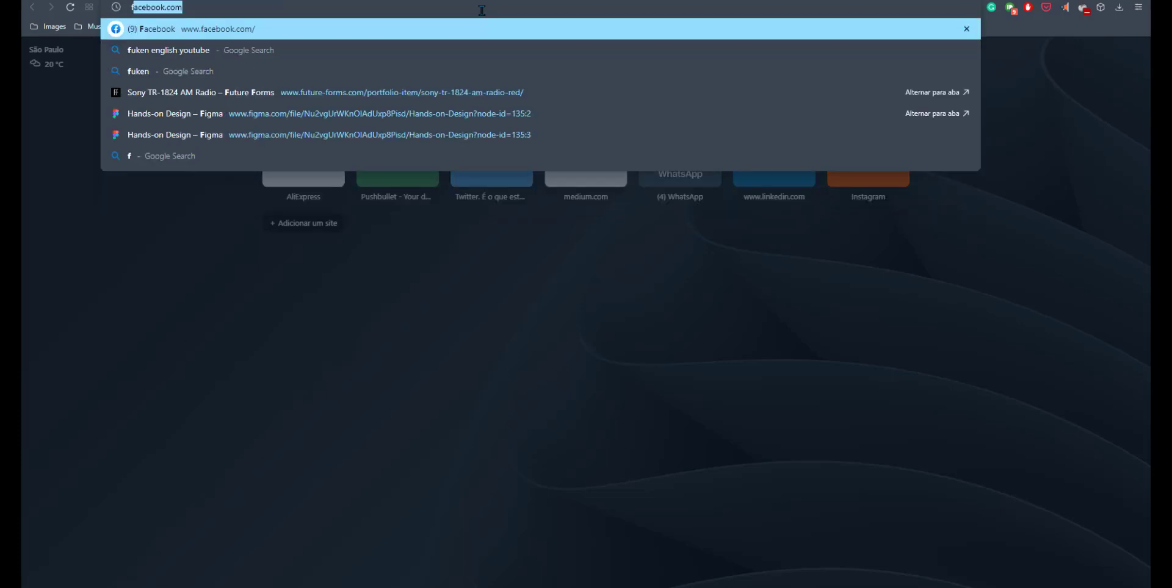
key(Return)
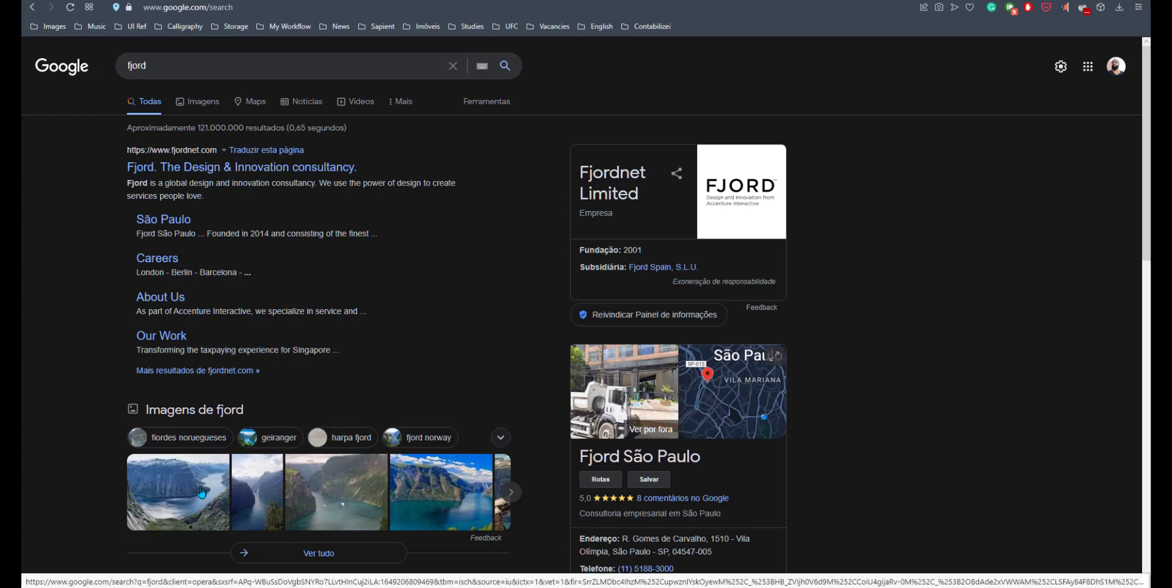
click(265, 491)
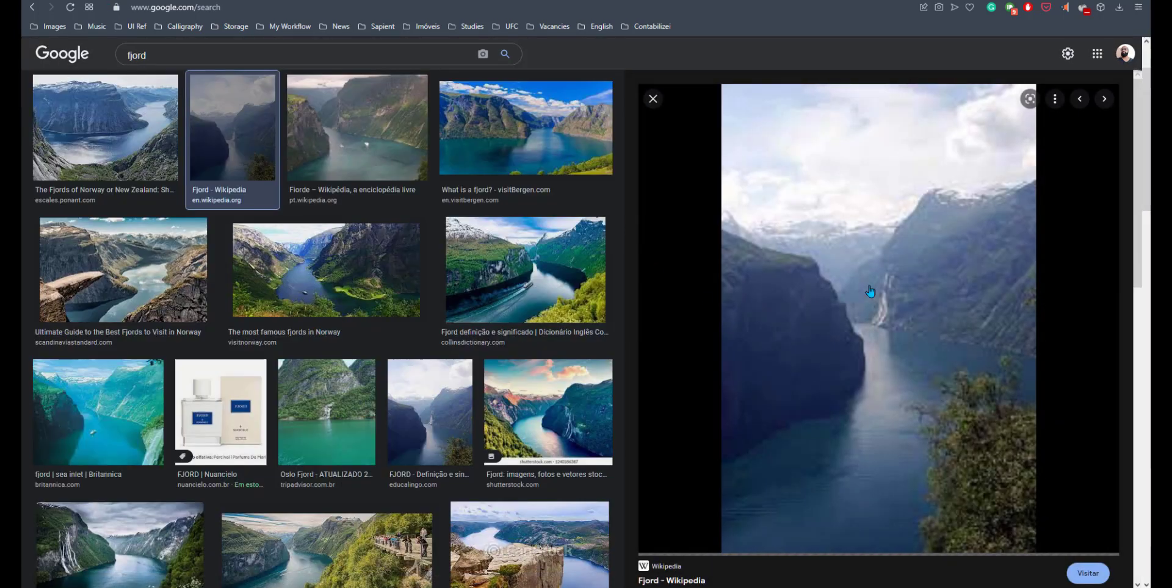
right_click(888, 270)
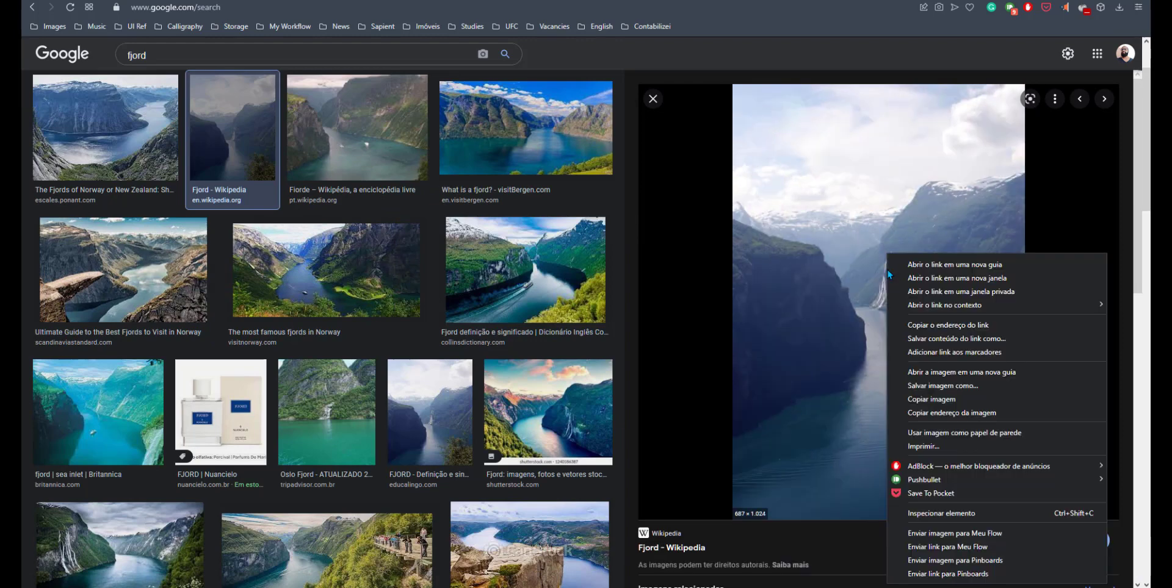
click(921, 400)
key(alt+Tab)
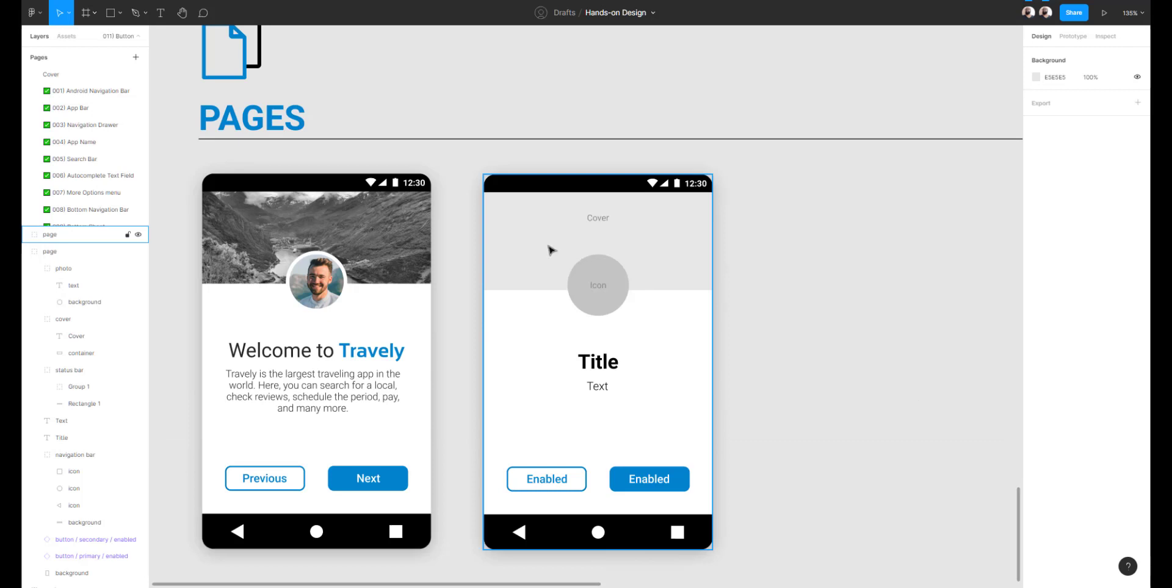
Try to paste the fjord photo onto the cover group of the second Pages screen, and undo it.
click(652, 247)
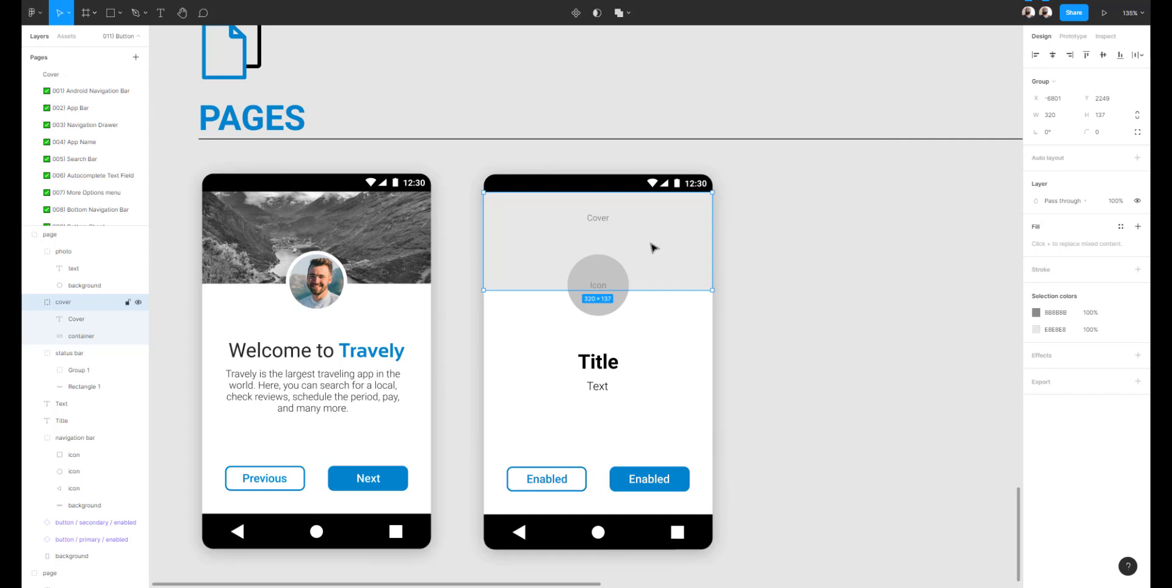
key(ctrl+v)
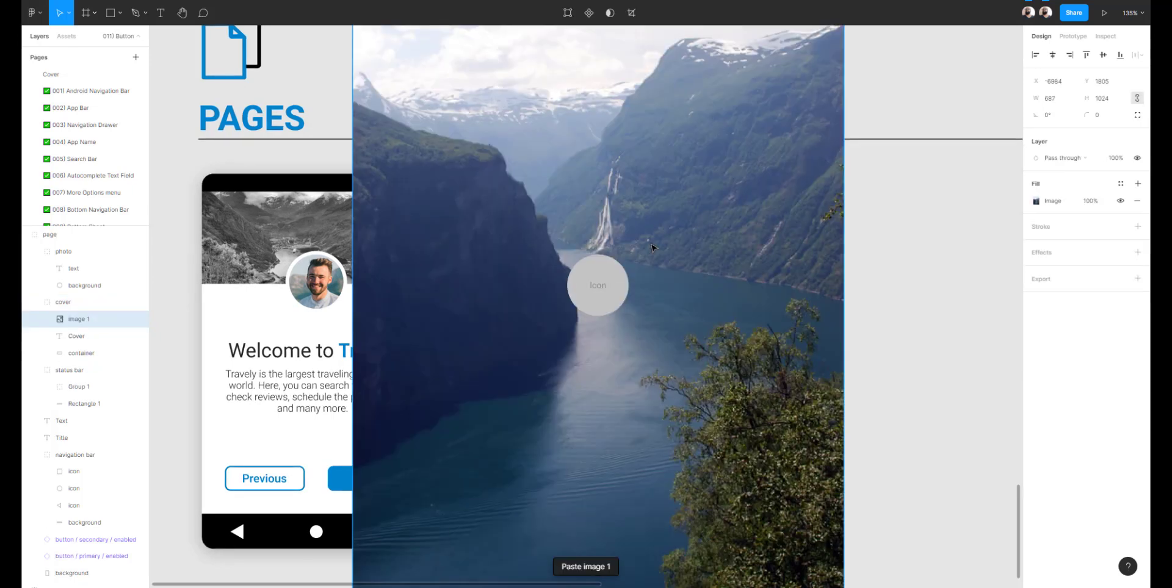
key(ctrl+z)
click(776, 267)
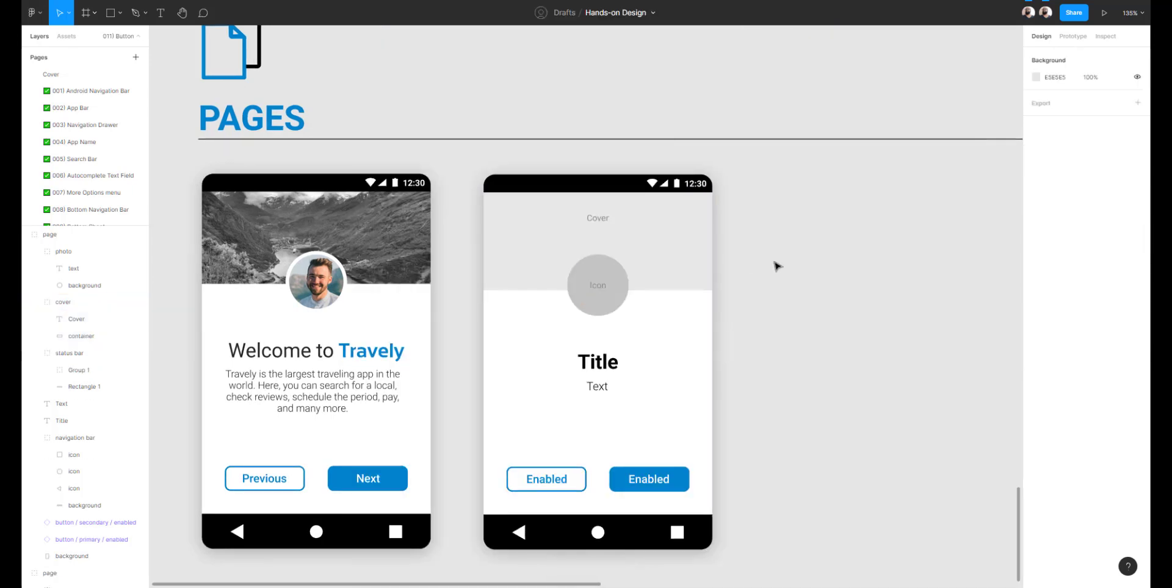
Fill the cover's container in the second Pages screen with the fjord photo and hide the "Cover" text layer.
double_click(688, 257)
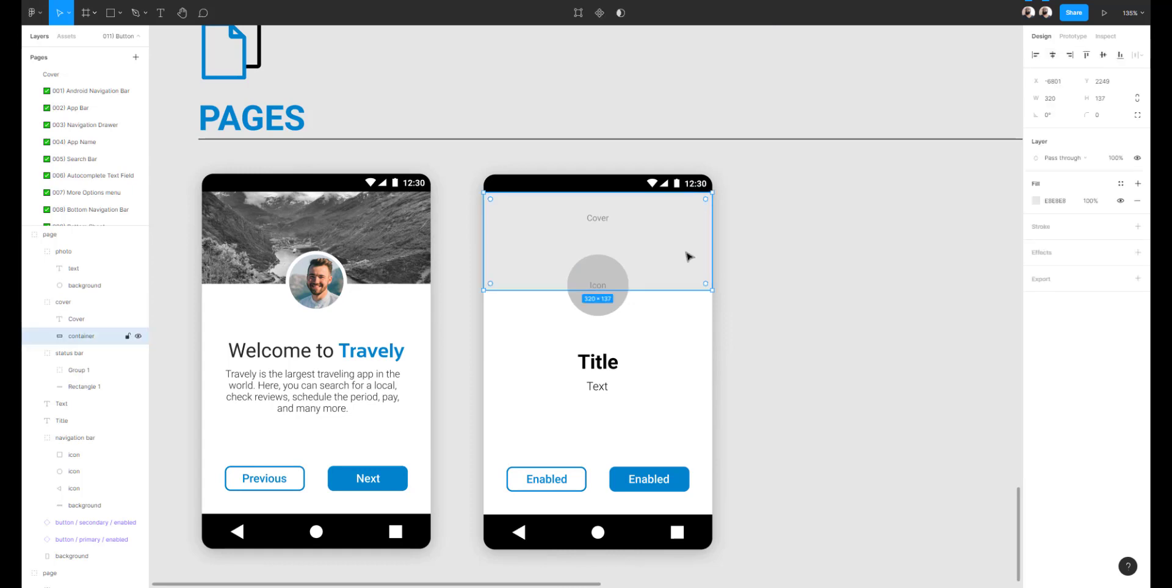
key(ctrl+v)
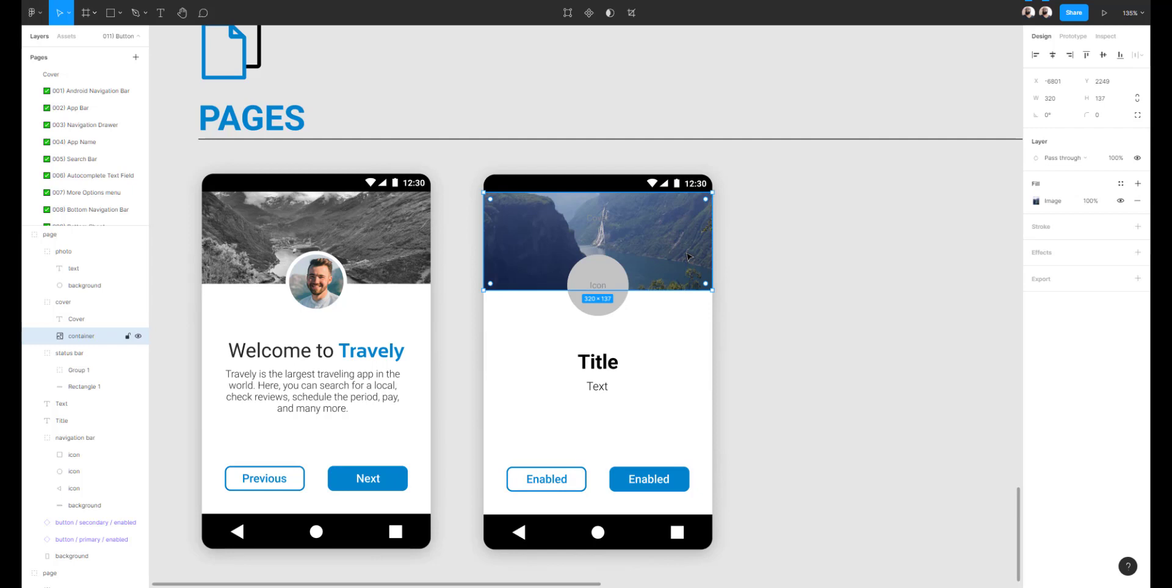
click(600, 218)
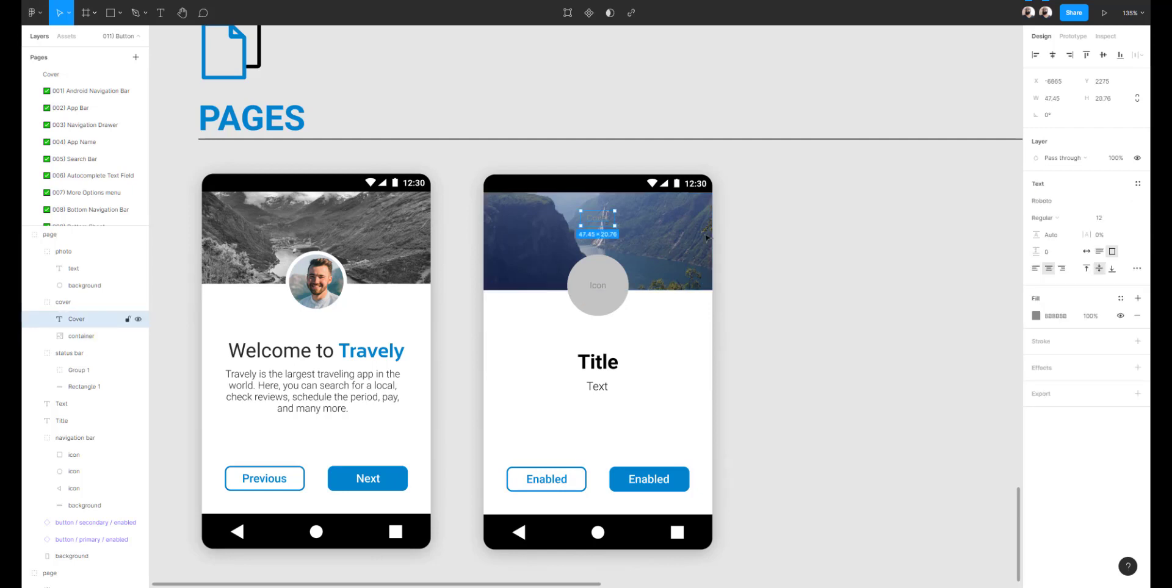
key(Escape)
click(600, 221)
click(138, 319)
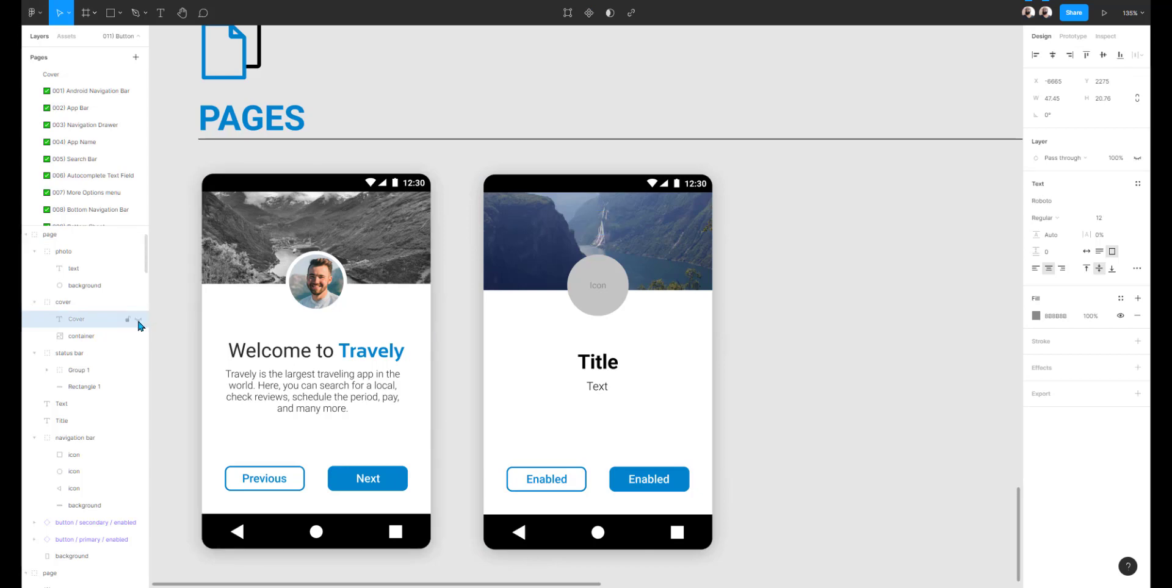
Switch to the web browser and search Google Images for "avatar photo".
key(alt+Tab)
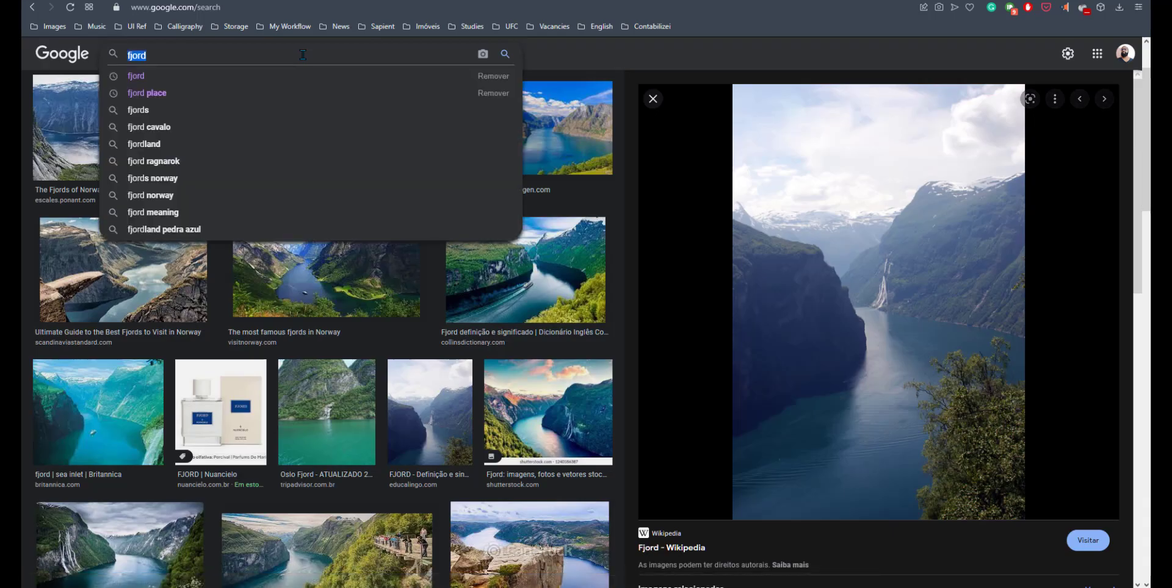
text(avatar photo)
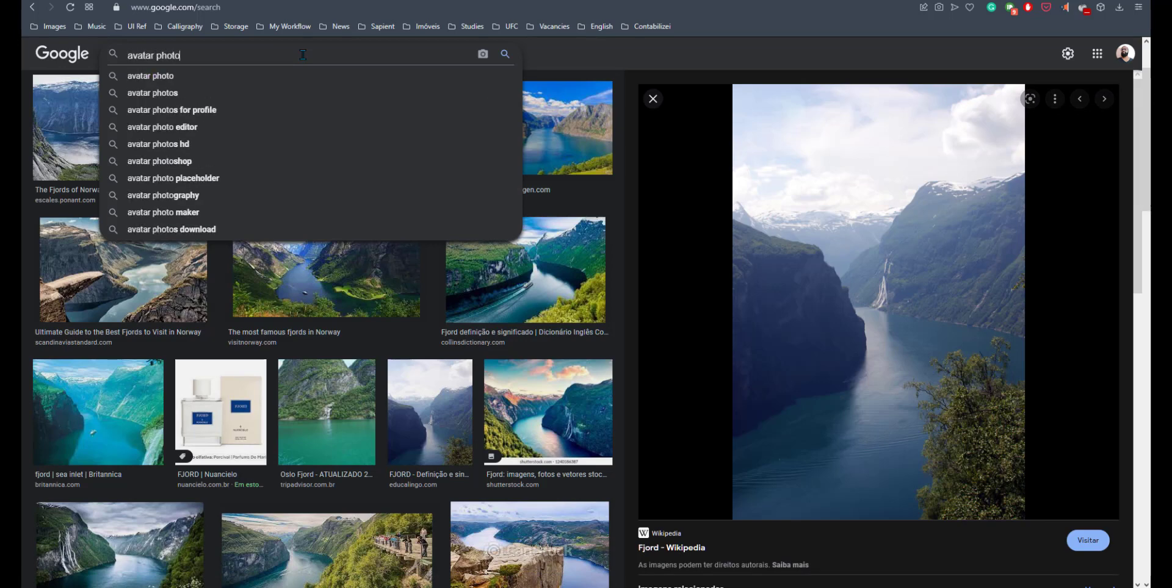
key(Return)
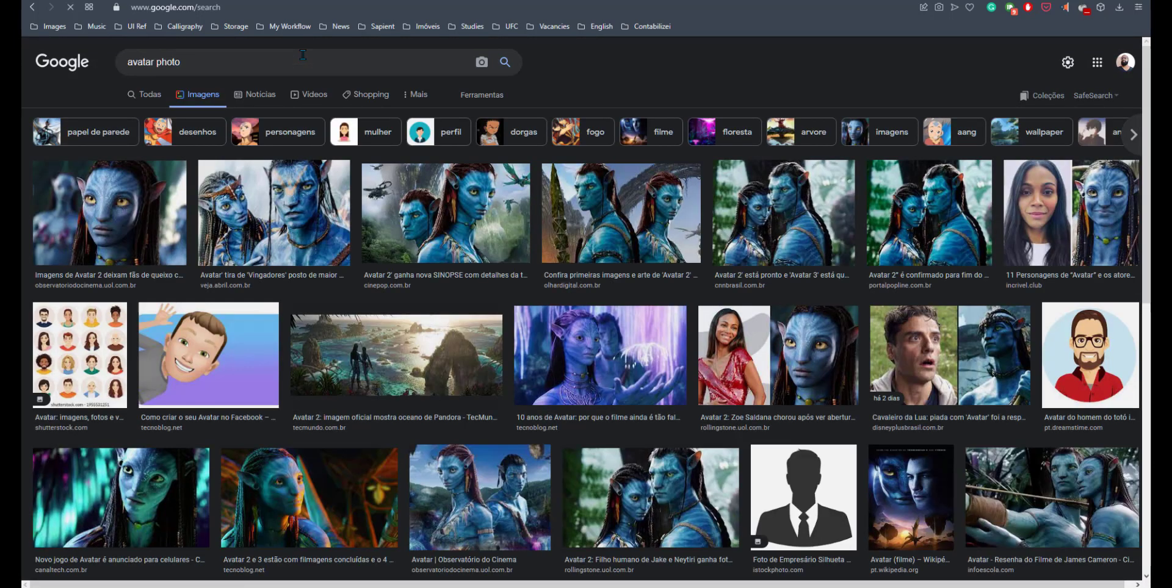
Search Google Images for "stock photo portrait" and copy the Adobe Stock portrait of the smiling woman with glasses.
double_click(146, 61)
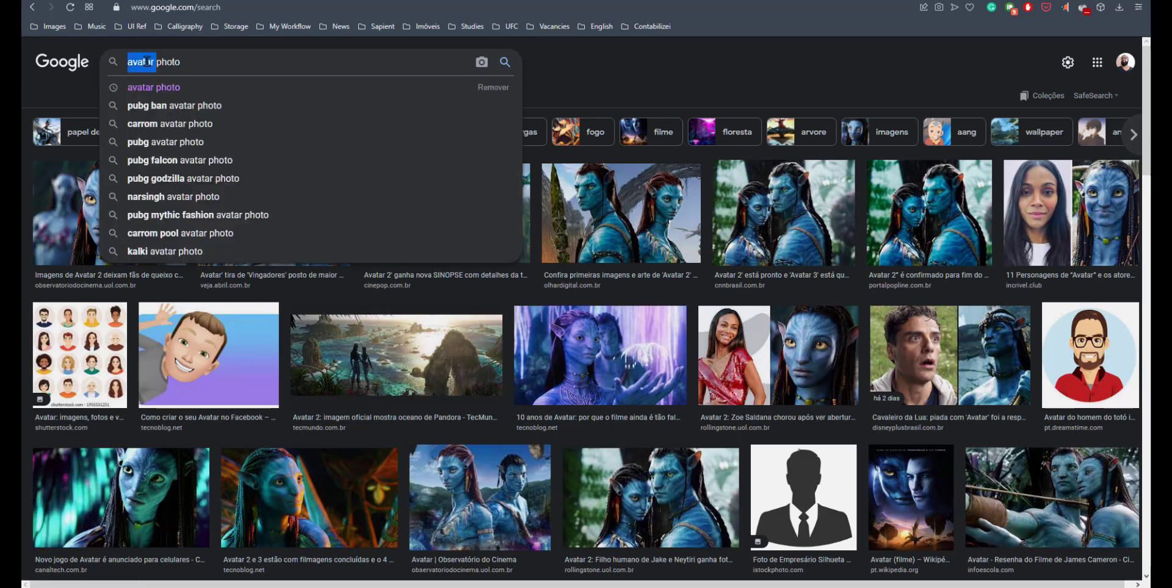
text(stock)
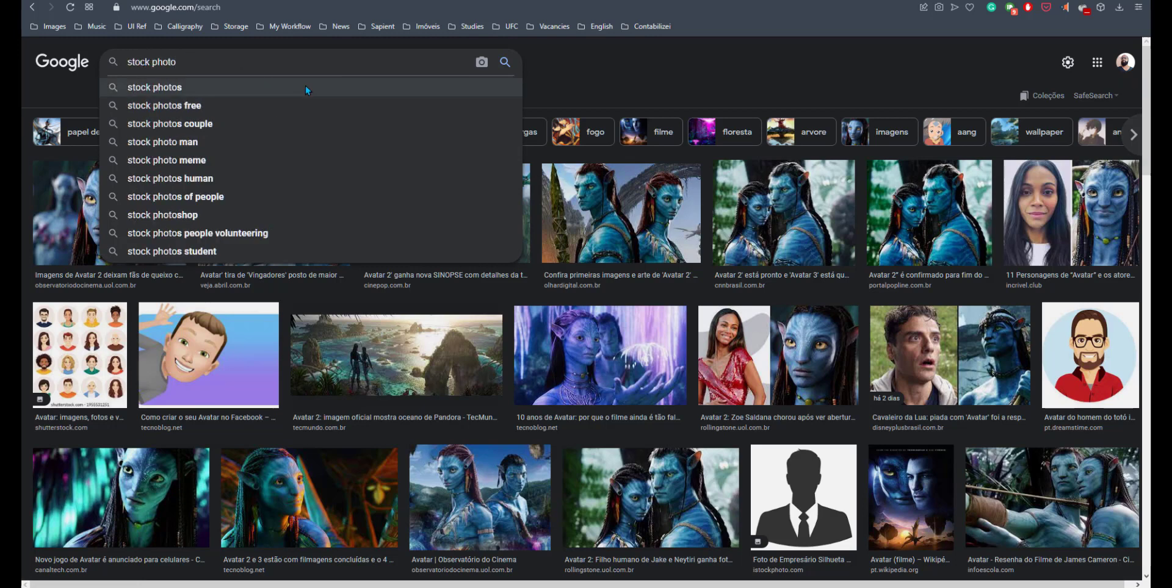
text( photo portrait)
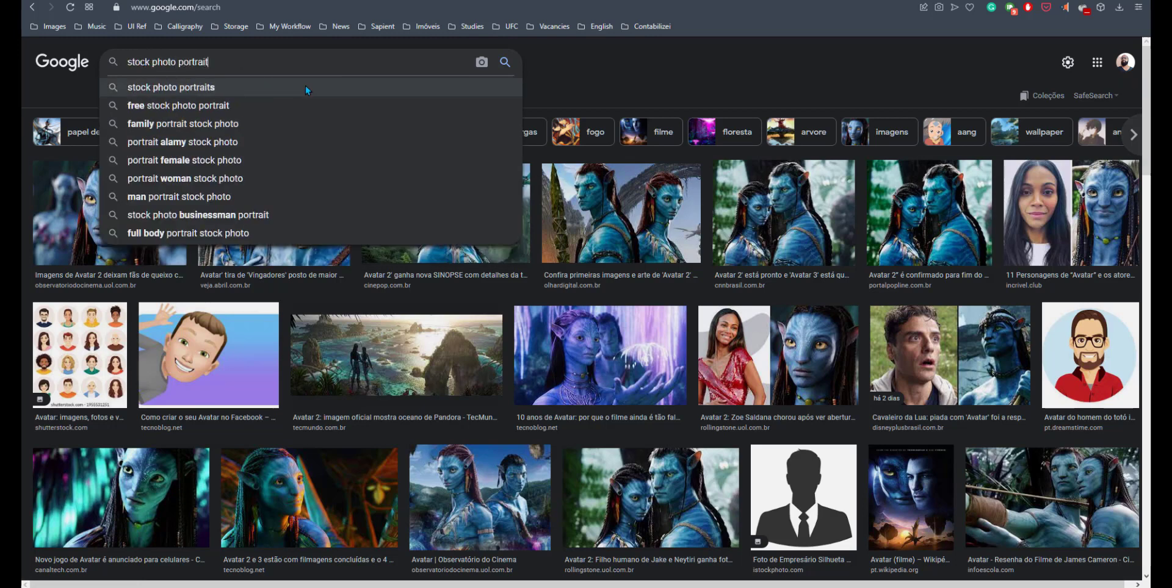
key(Return)
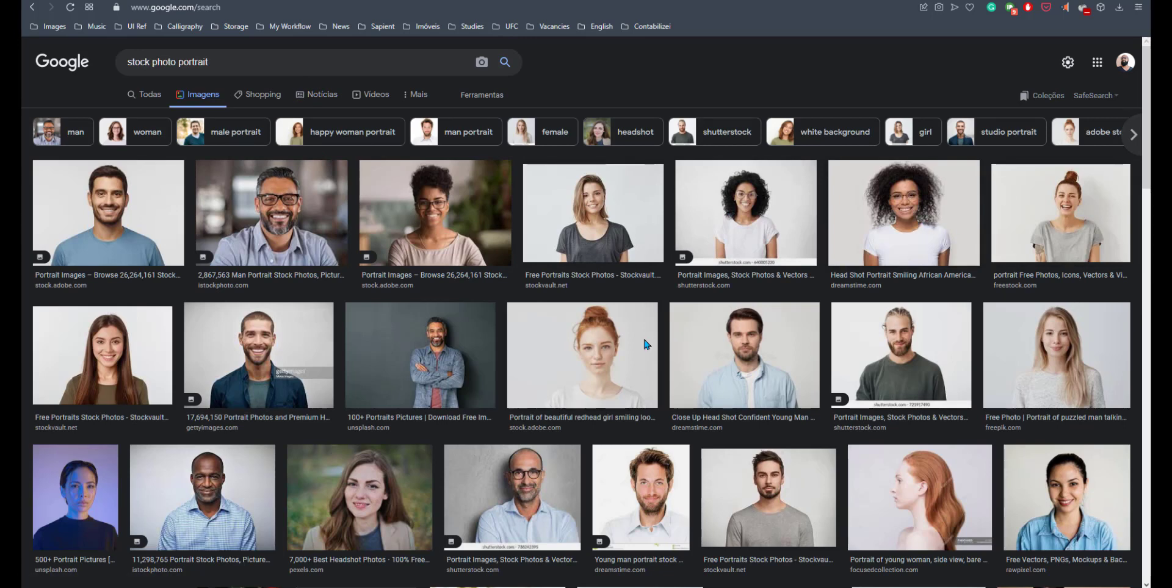
click(131, 348)
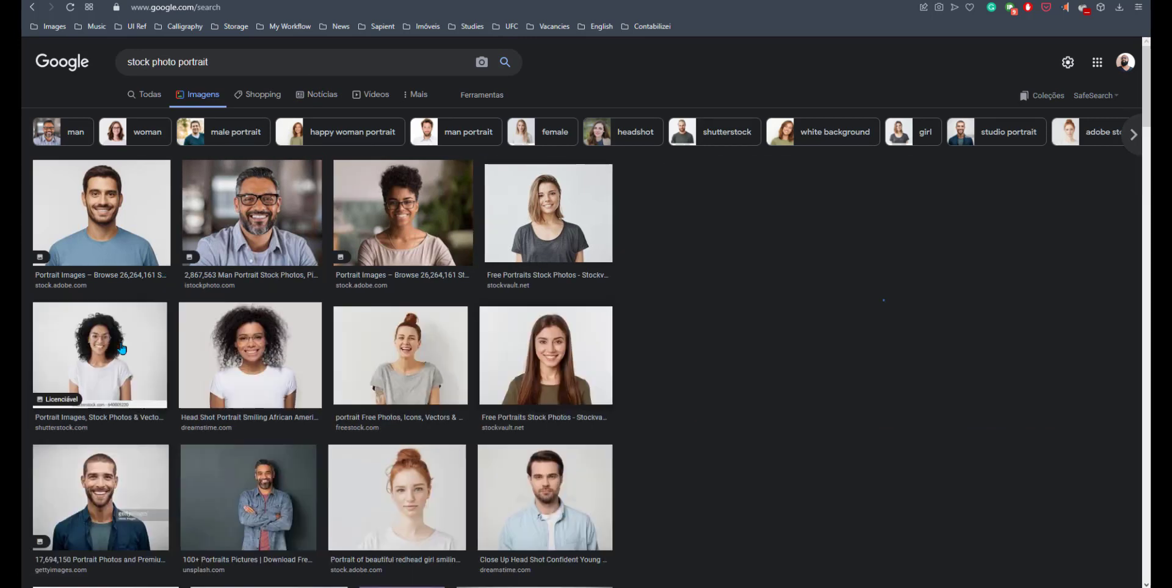
click(403, 128)
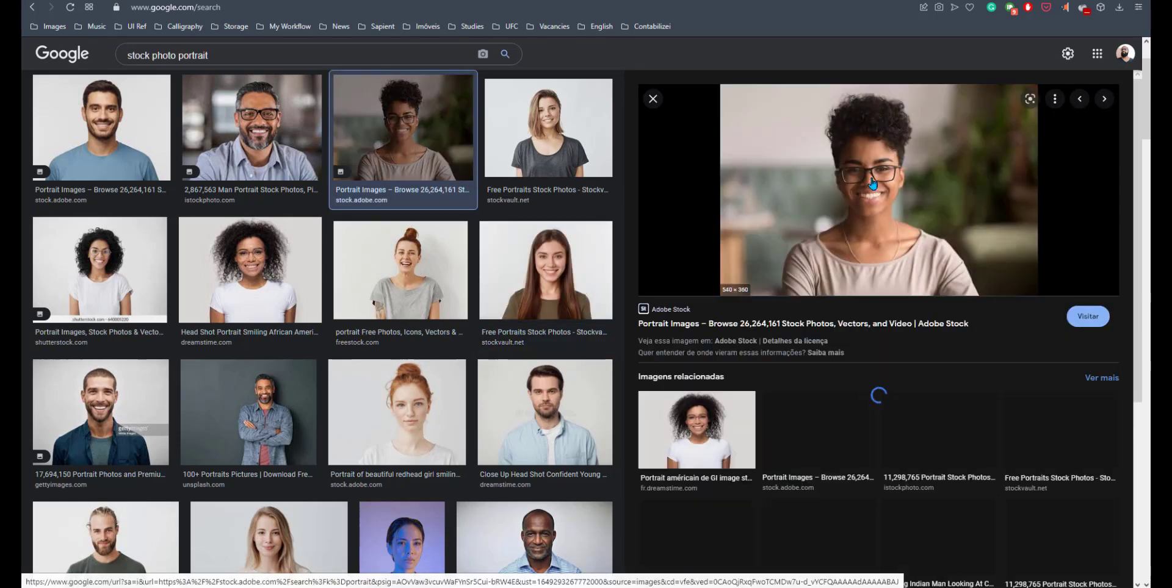
right_click(871, 177)
click(943, 327)
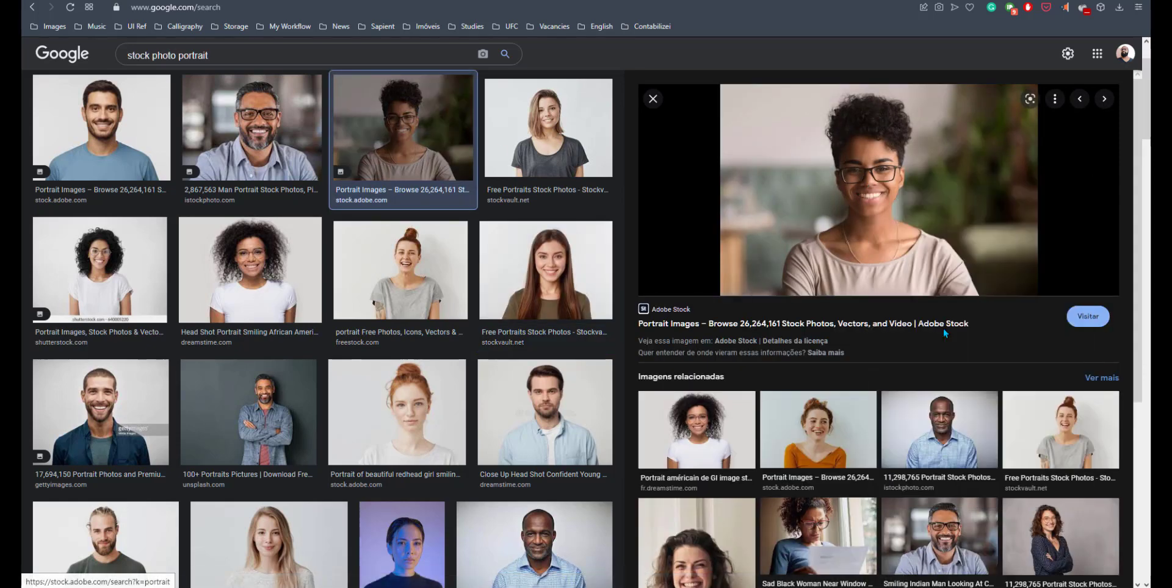
key(alt+Tab)
Fill the photo circle in the second Pages screen in Figma with the copied portrait and hide its "Icon" text layer.
click(608, 269)
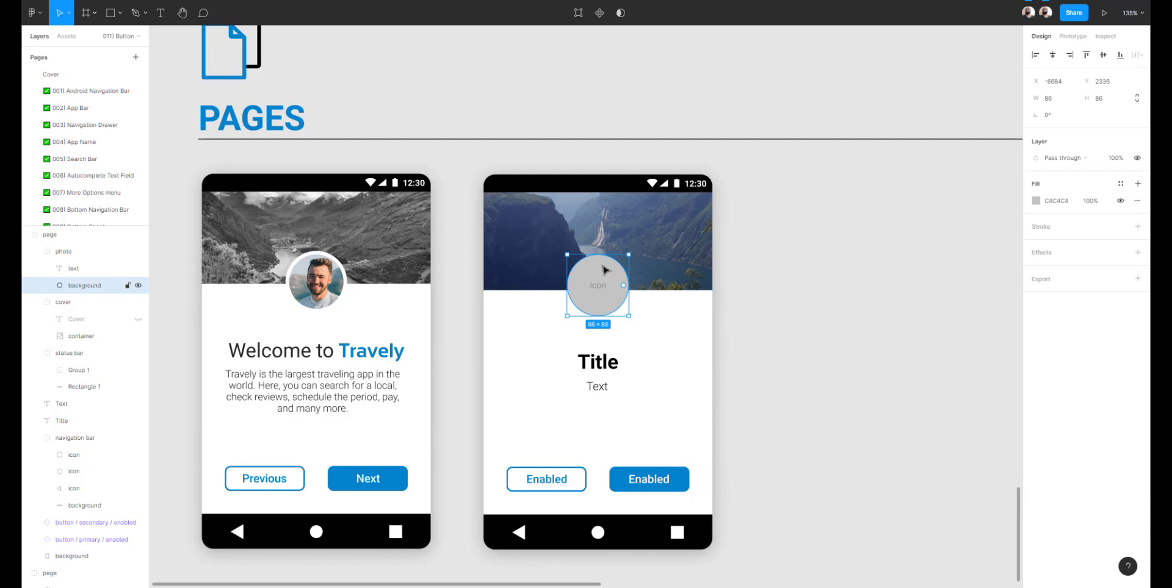
key(ctrl+v)
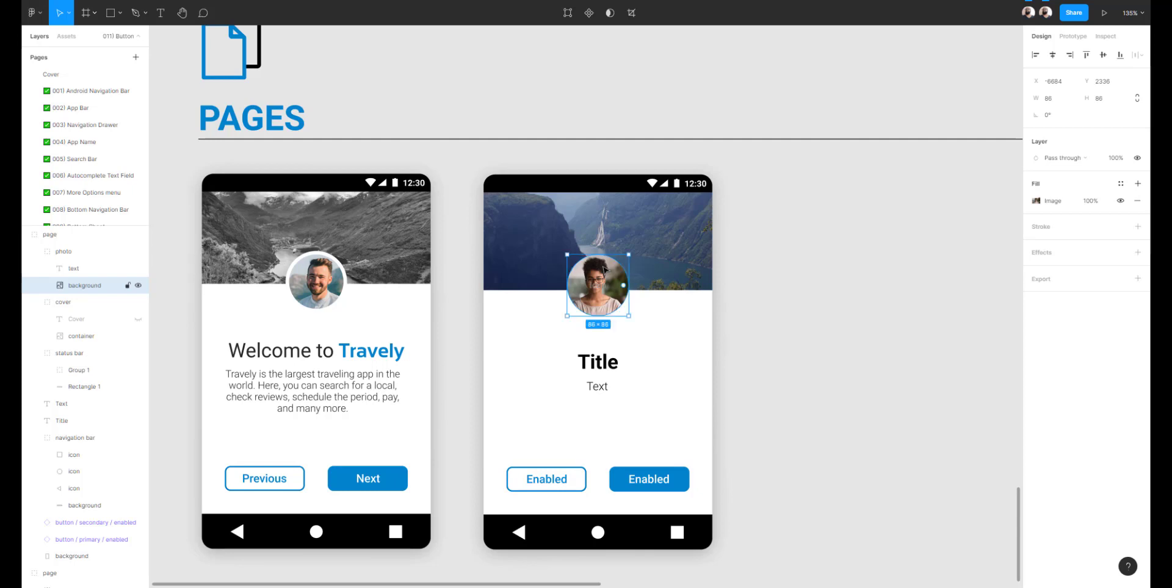
click(600, 289)
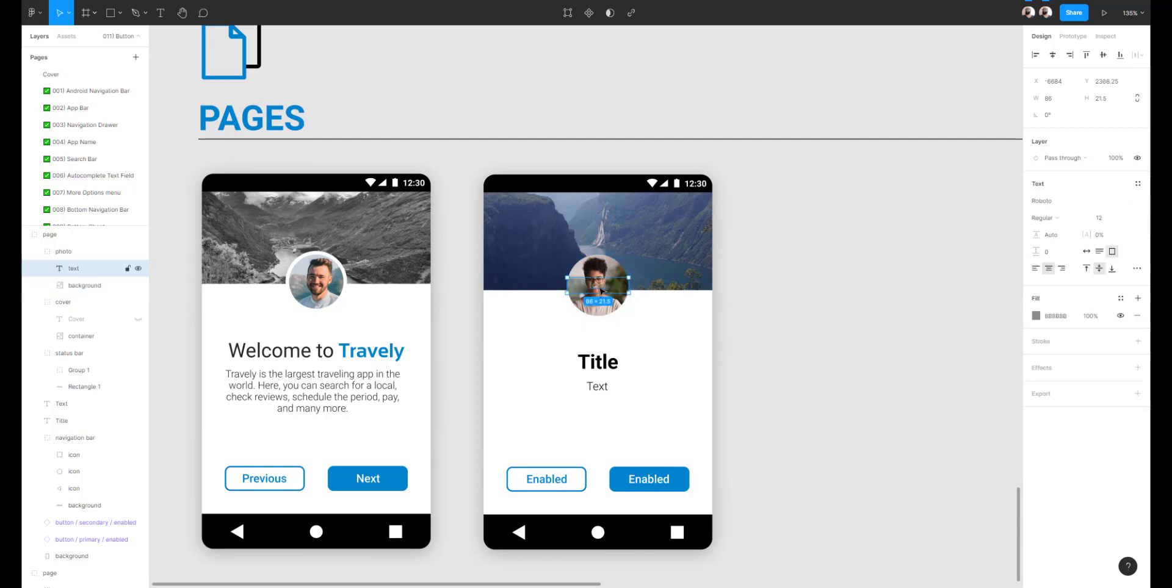
click(138, 270)
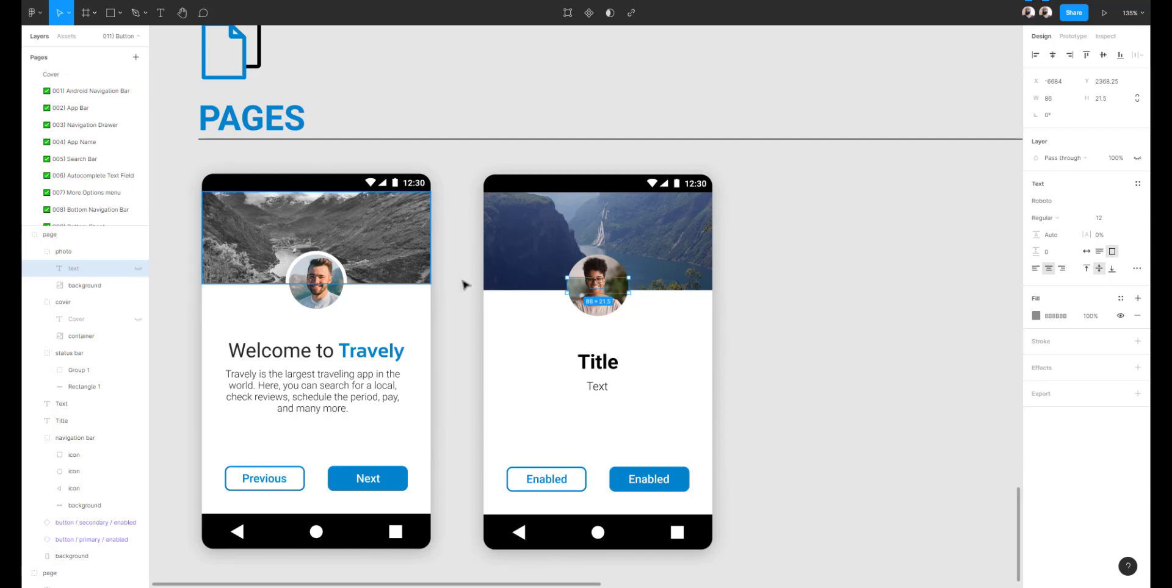
Add a white FFFFFF stroke to the portrait circle in the second Pages screen.
click(603, 268)
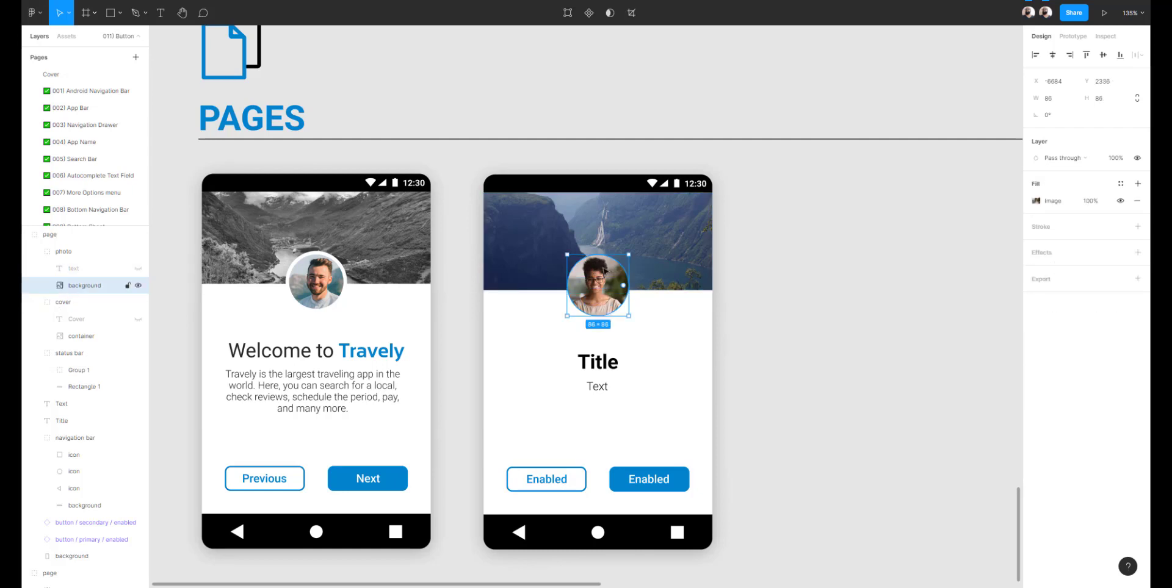
click(1048, 230)
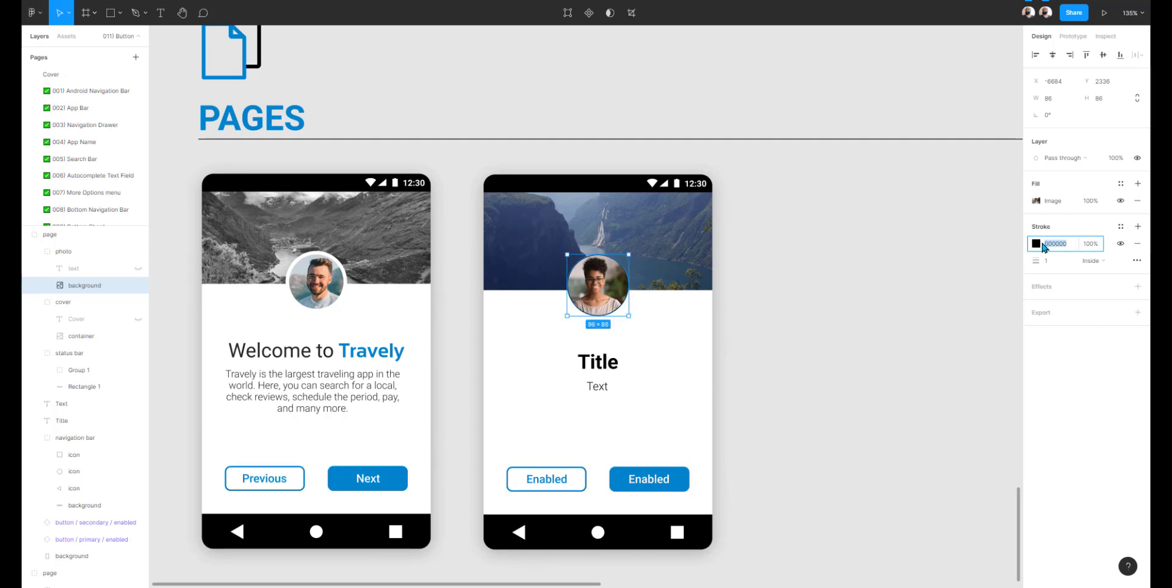
click(1036, 243)
drag(973, 302, 837, 241)
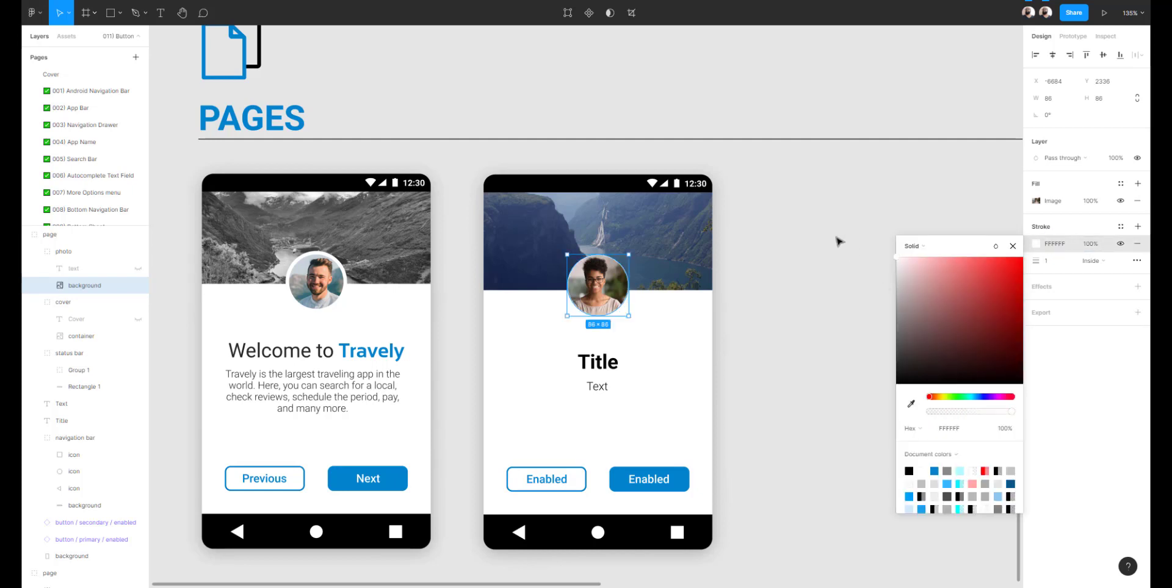
Set the portrait circle's white stroke to a width of 5 and align it outside in the second Pages screen.
key(Up)
key(Up)
key(Up)
key(Up)
key(Up)
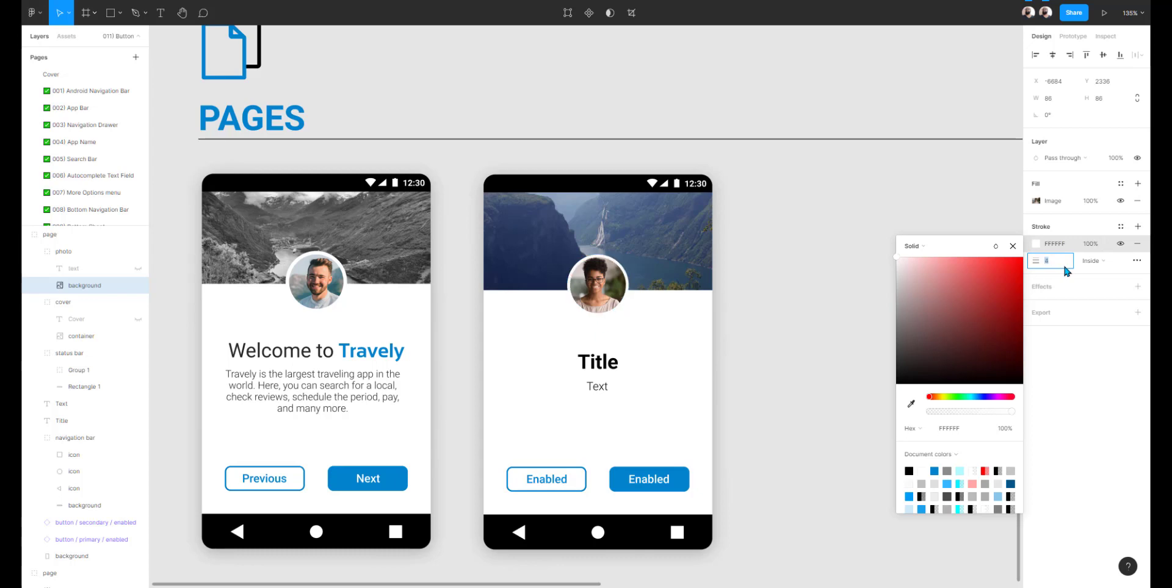
key(Down)
click(1097, 258)
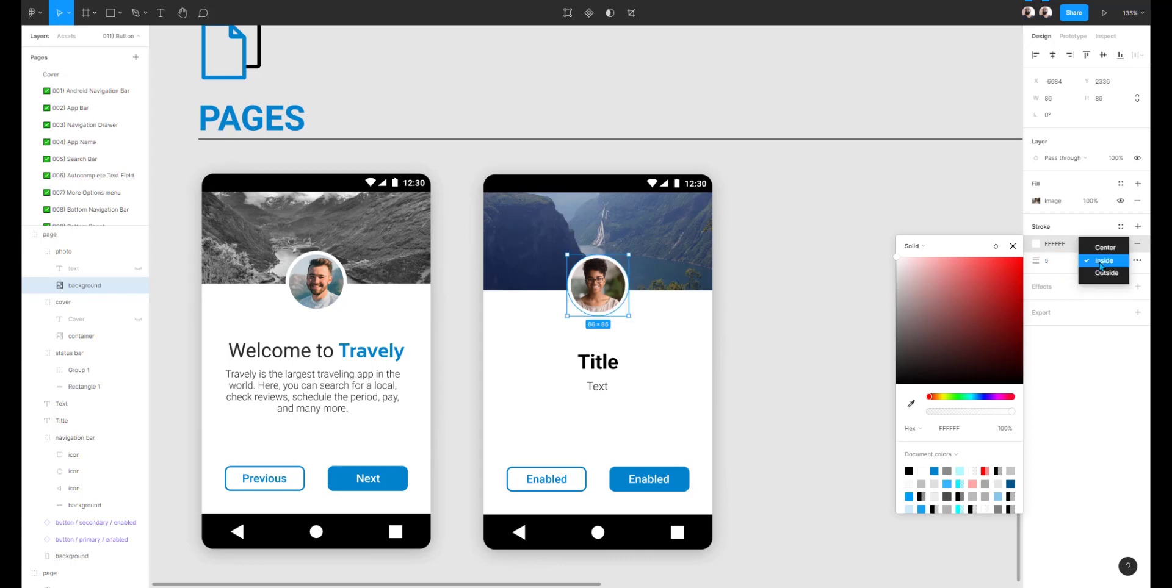
click(1105, 272)
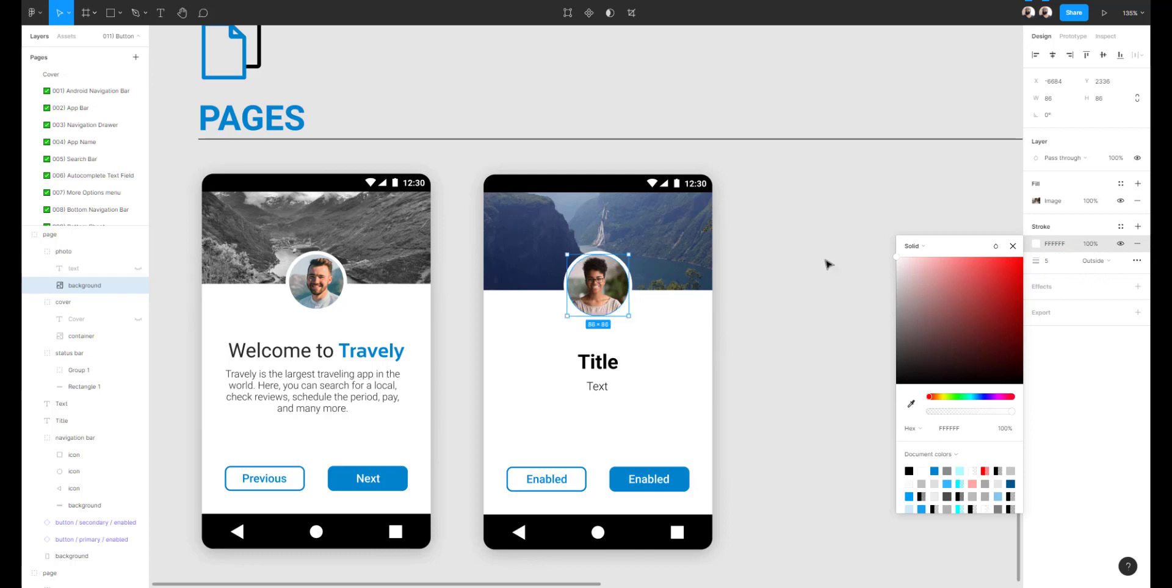
click(767, 259)
Replace the "Title" text in the second Pages screen with the styled "Welcome to Travely" heading from the first screen.
scroll(767, 260, down, 2)
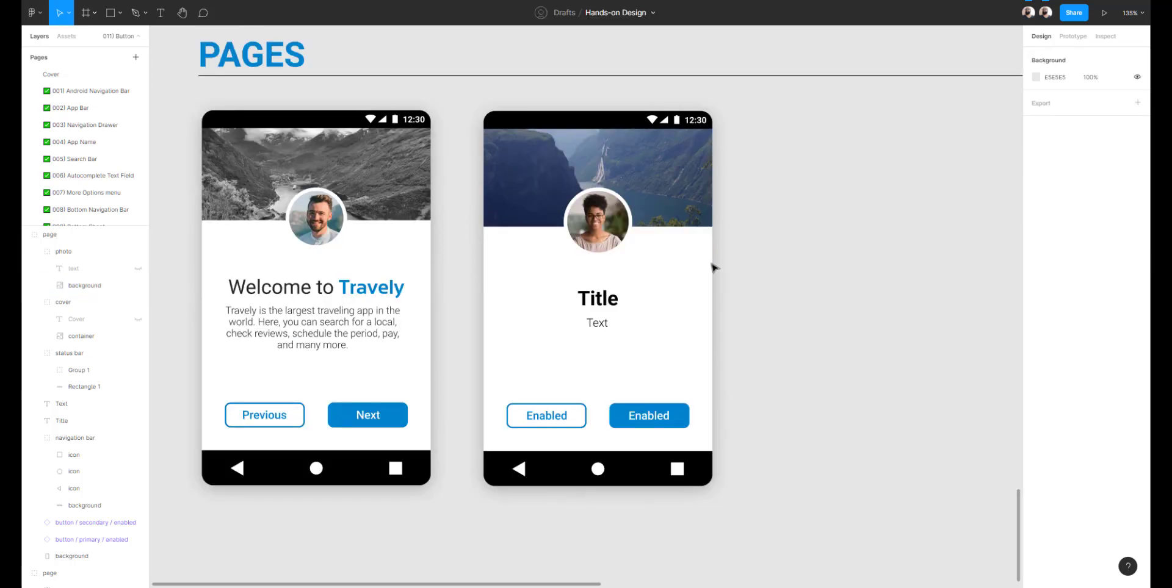
click(328, 291)
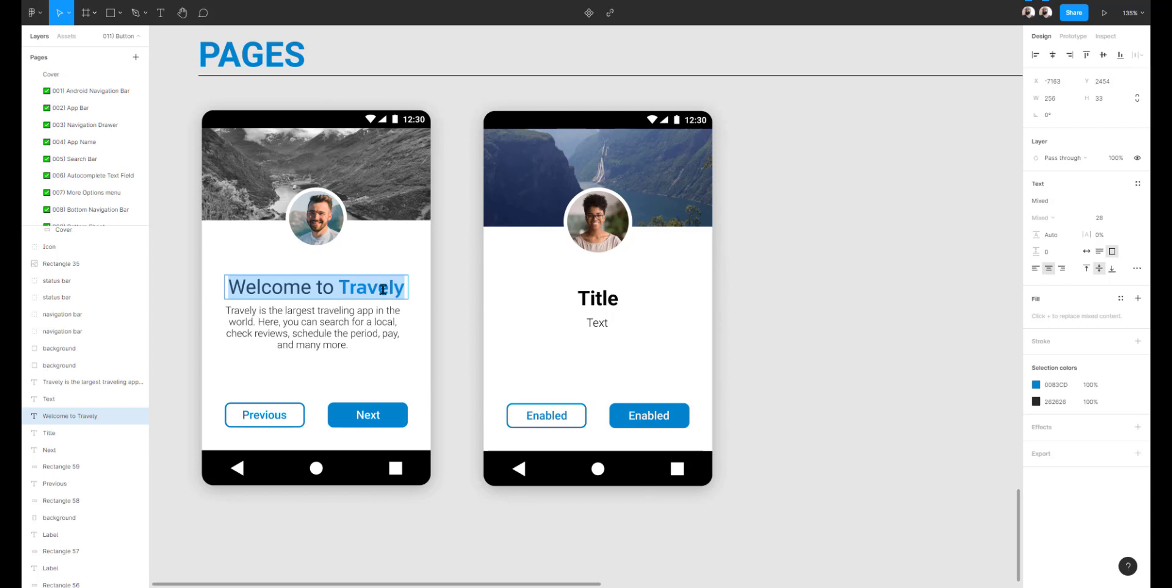
double_click(611, 298)
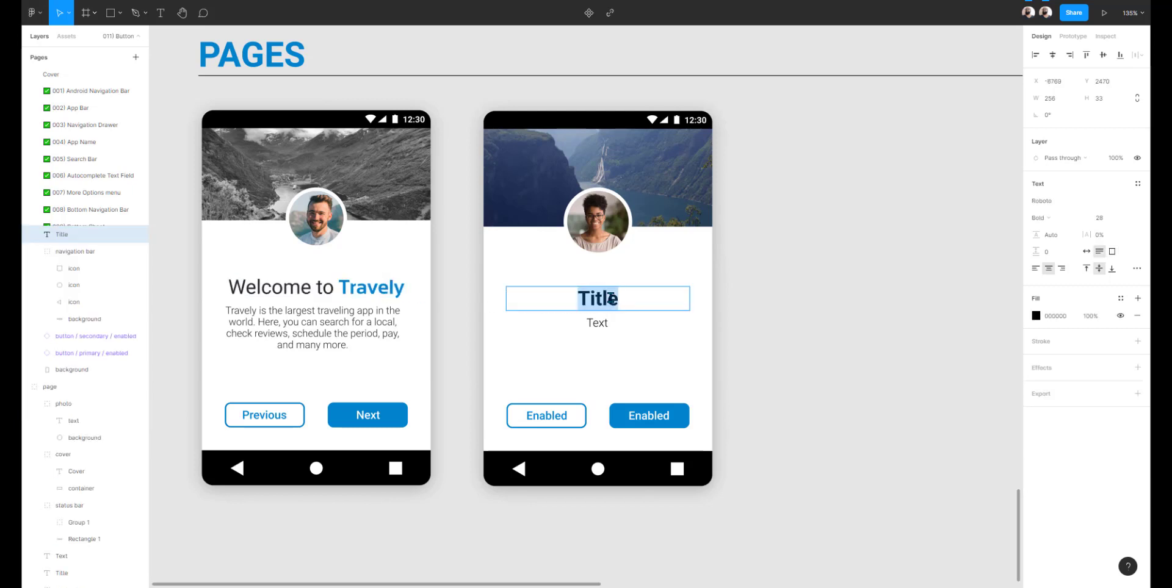
text(Welcome to Travely)
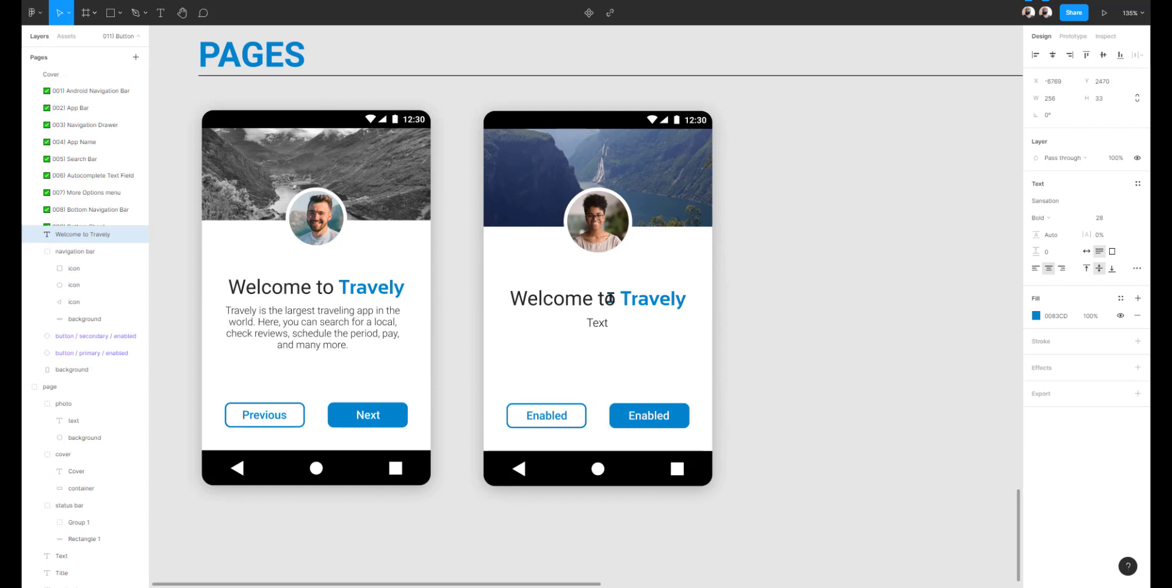
Copy the Travely description paragraph from the first Pages screen over the "Text" placeholder in the second one.
double_click(301, 321)
key(ctrl+c)
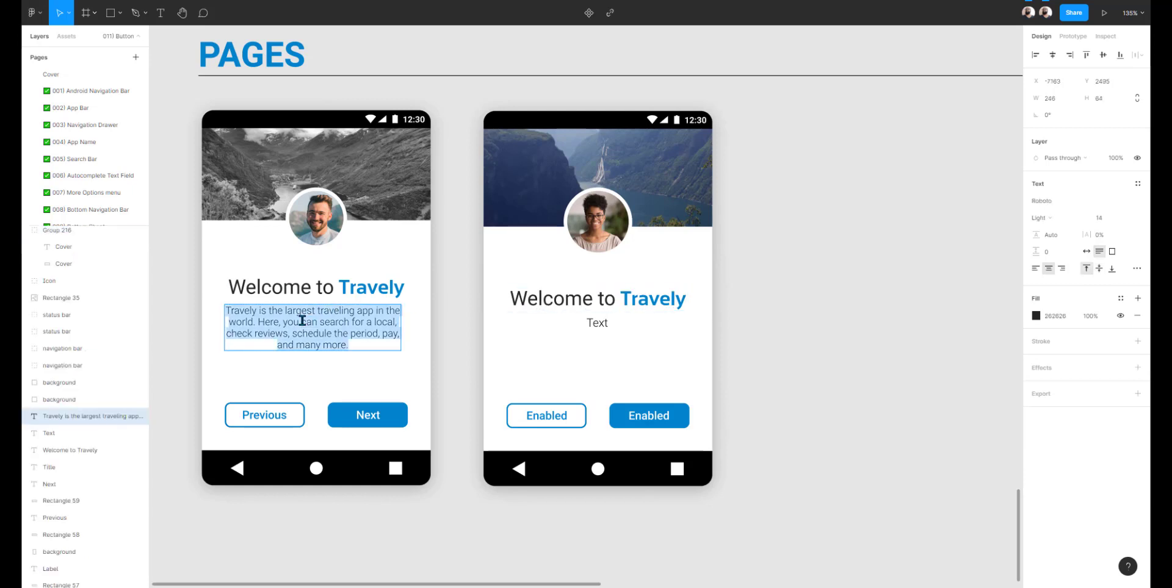
double_click(596, 322)
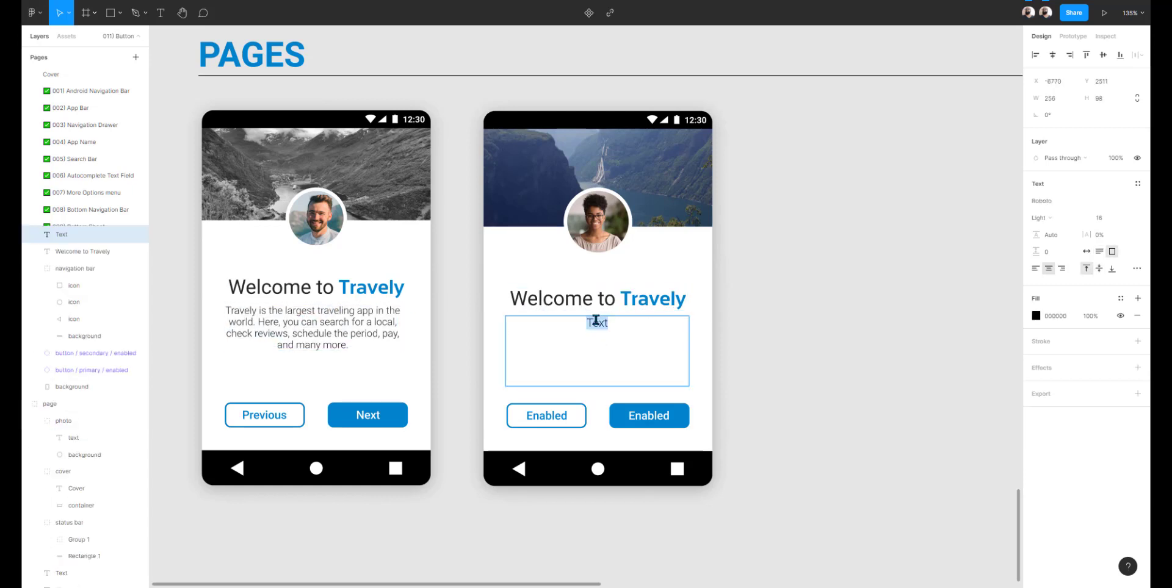
key(ctrl+v)
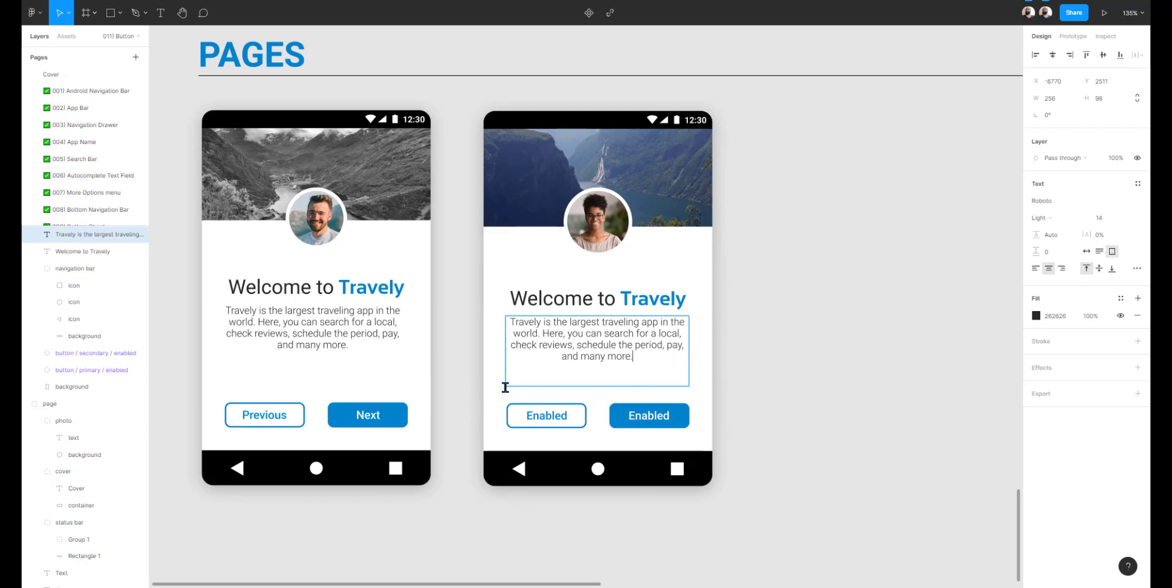
Relabel the second Pages screen's secondary button "Previous" and its primary button "Next".
double_click(524, 416)
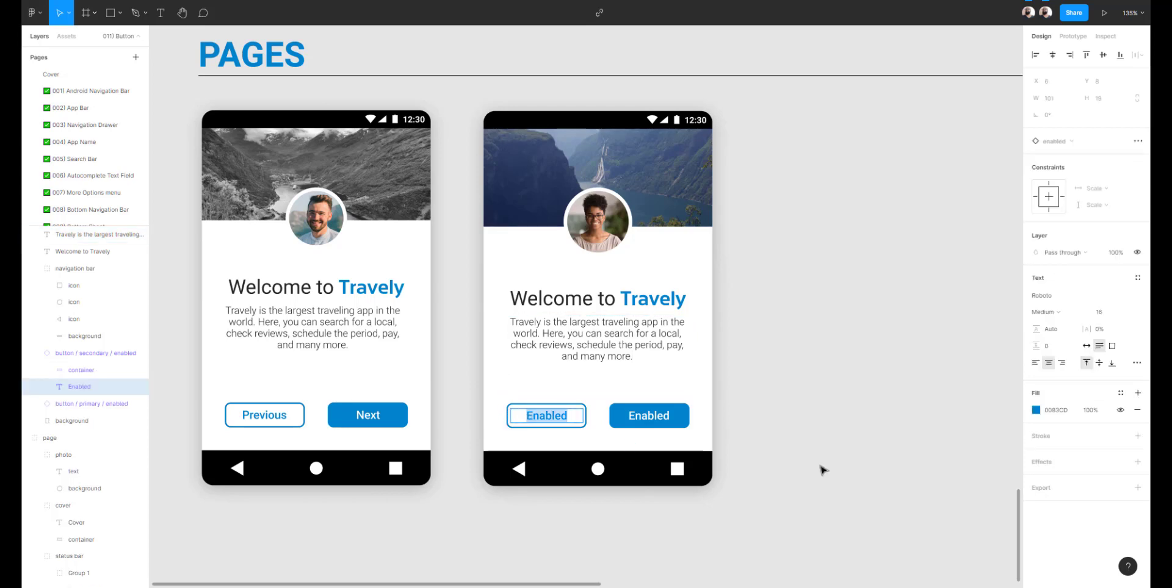
text(Previous)
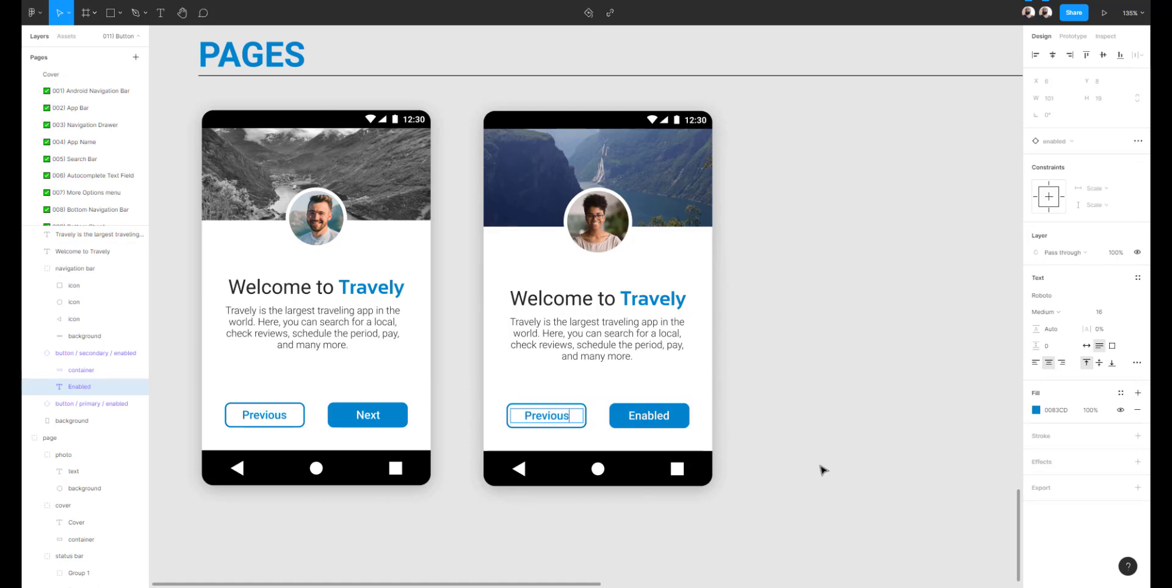
click(664, 416)
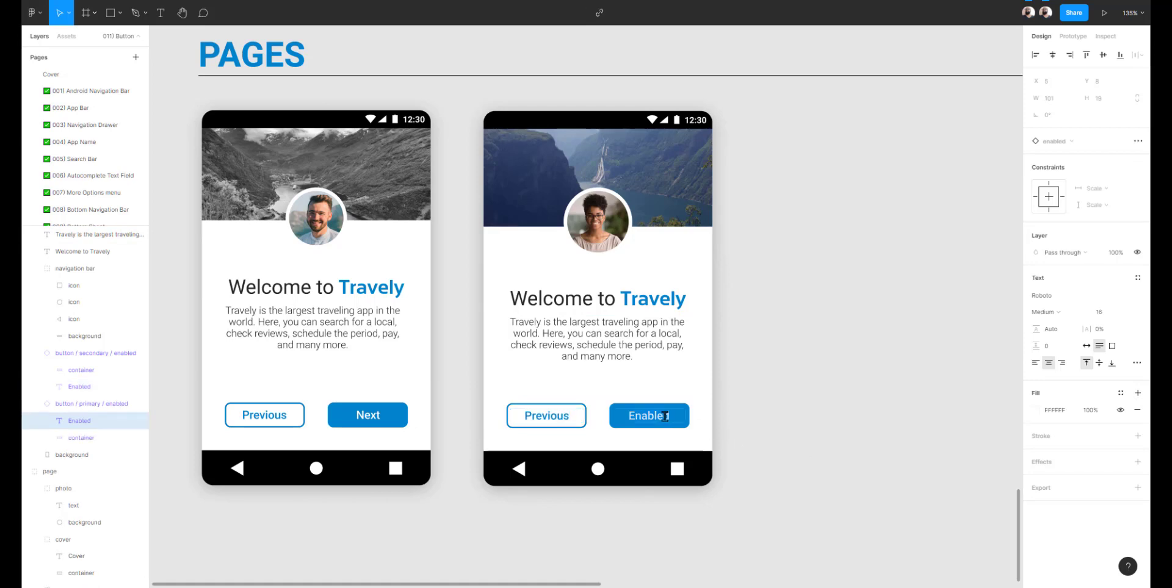
double_click(664, 416)
text(Next)
click(772, 297)
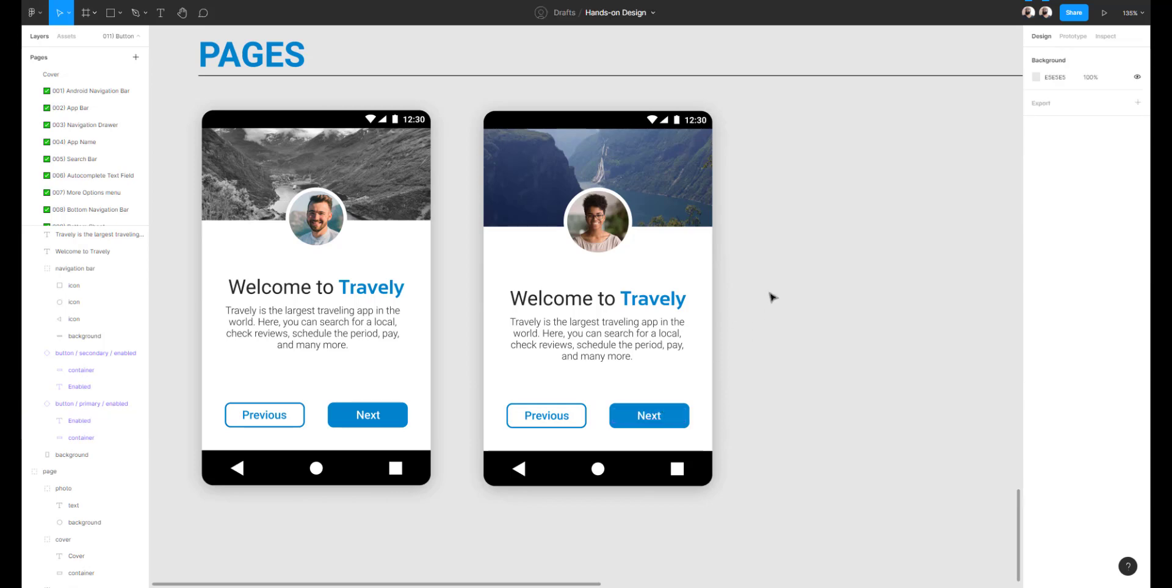
Hide the interface and zoom to both Pages screens to compare them side by side.
drag(515, 296, 612, 311)
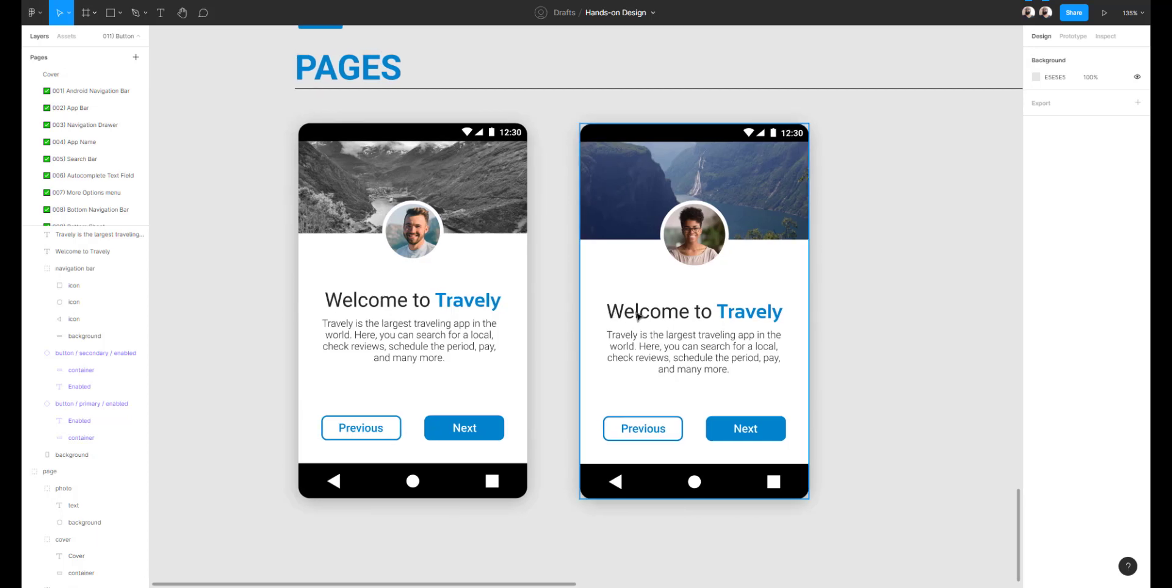
key(ctrl+backslash)
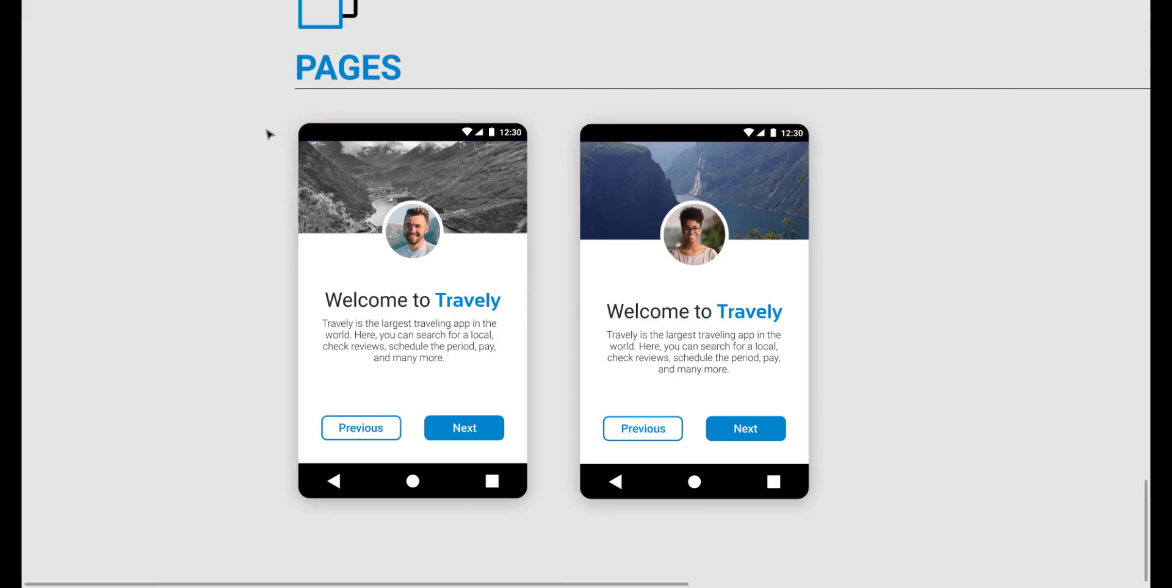
drag(267, 114, 866, 527)
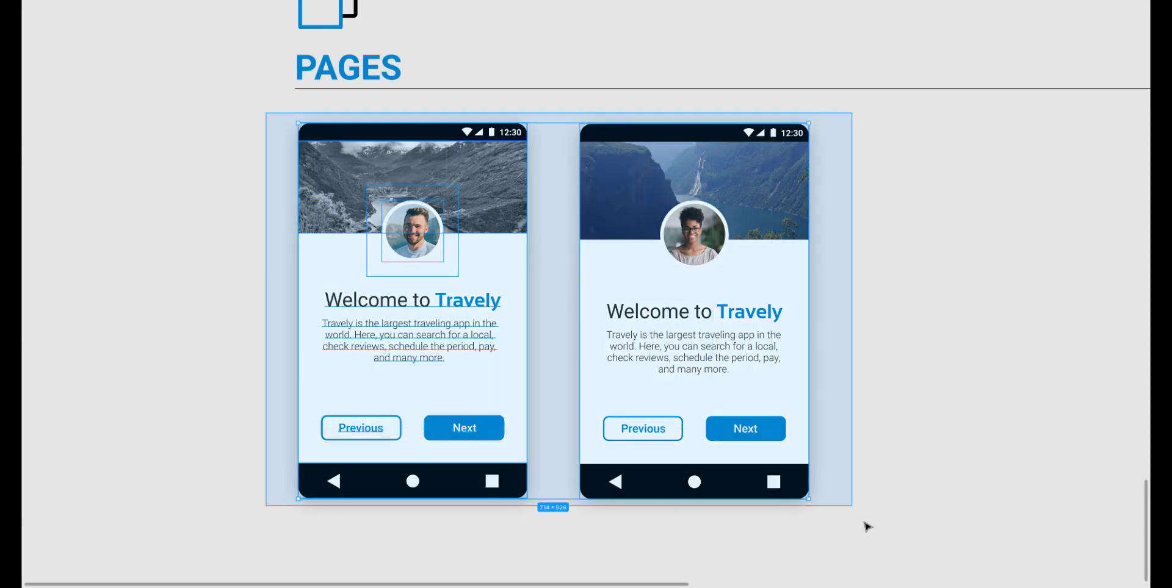
key(shift+2)
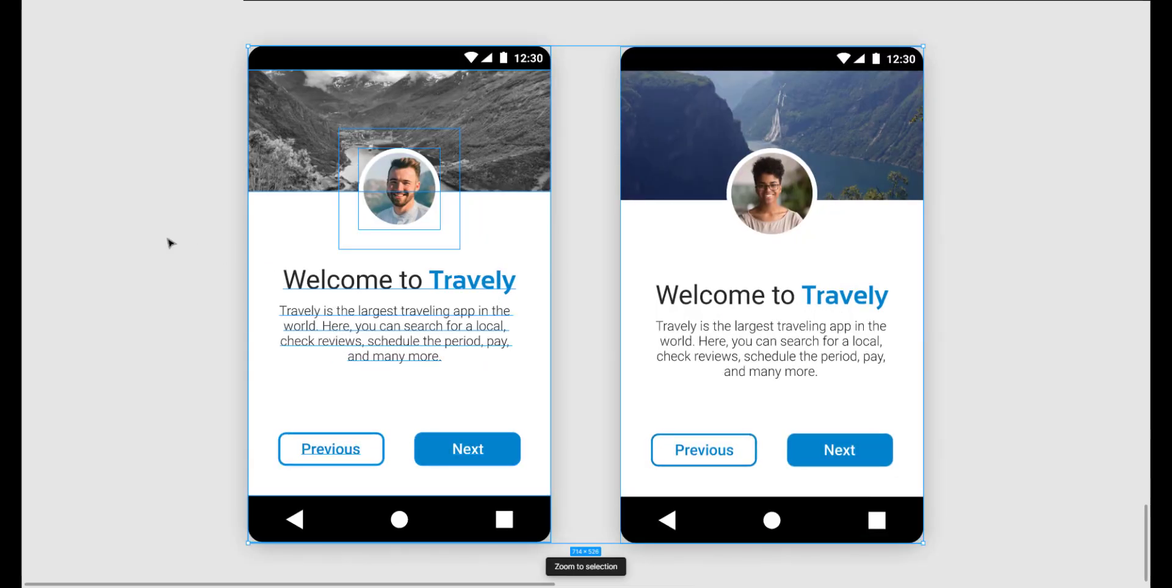
key(Escape)
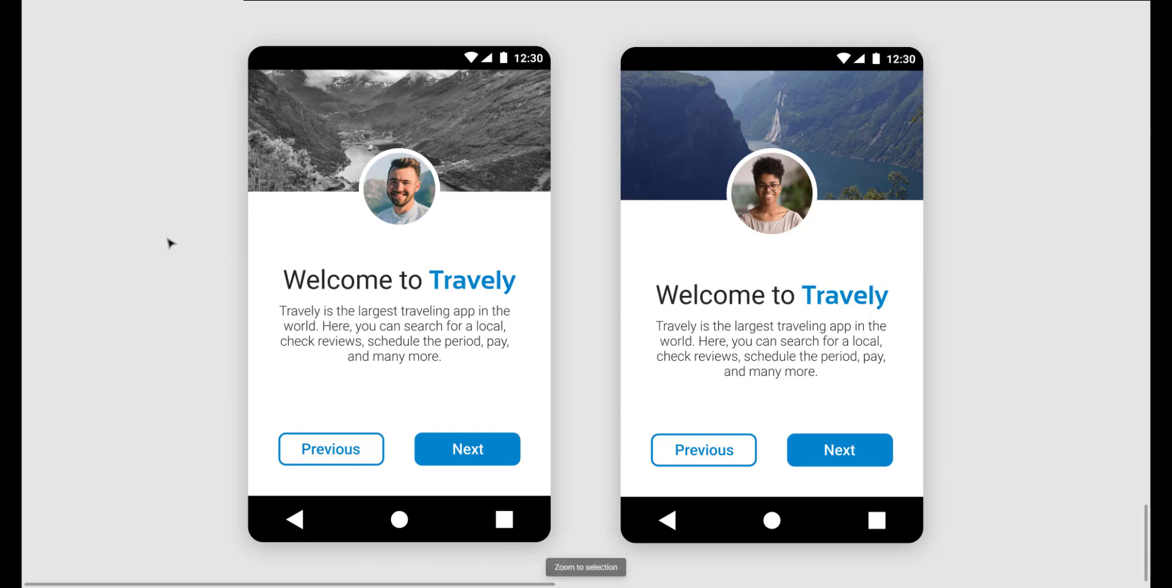